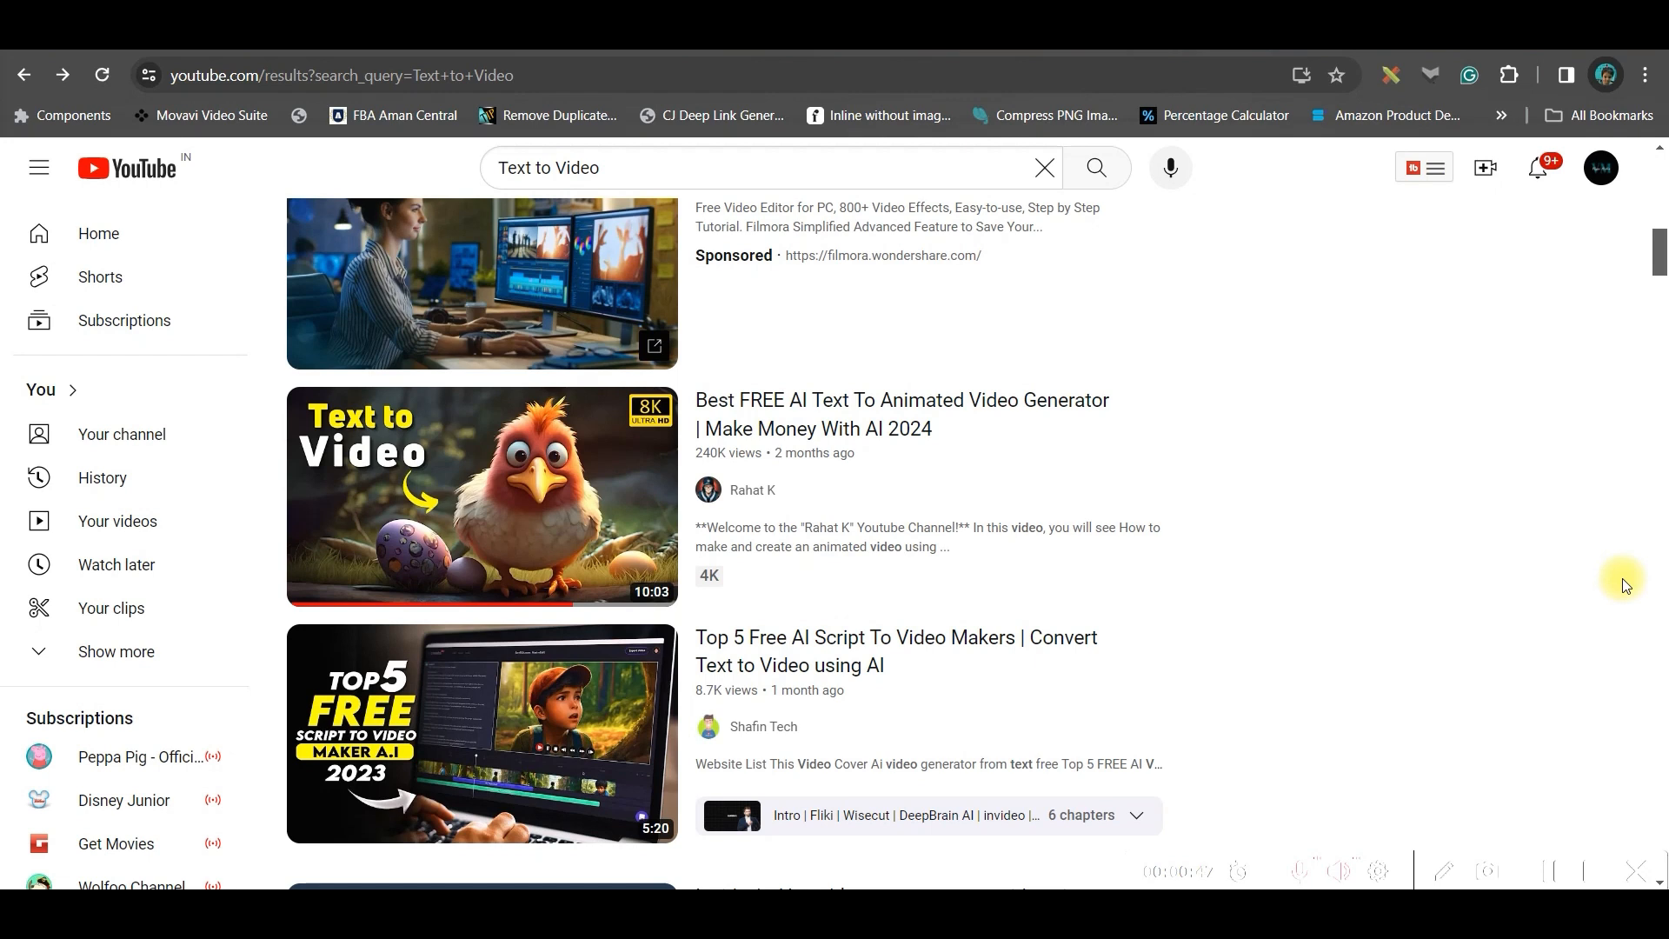
Open the Best FREE AI Text To Animated Video Generator video and copy its page address
left_click(848, 402)
left_click(504, 75)
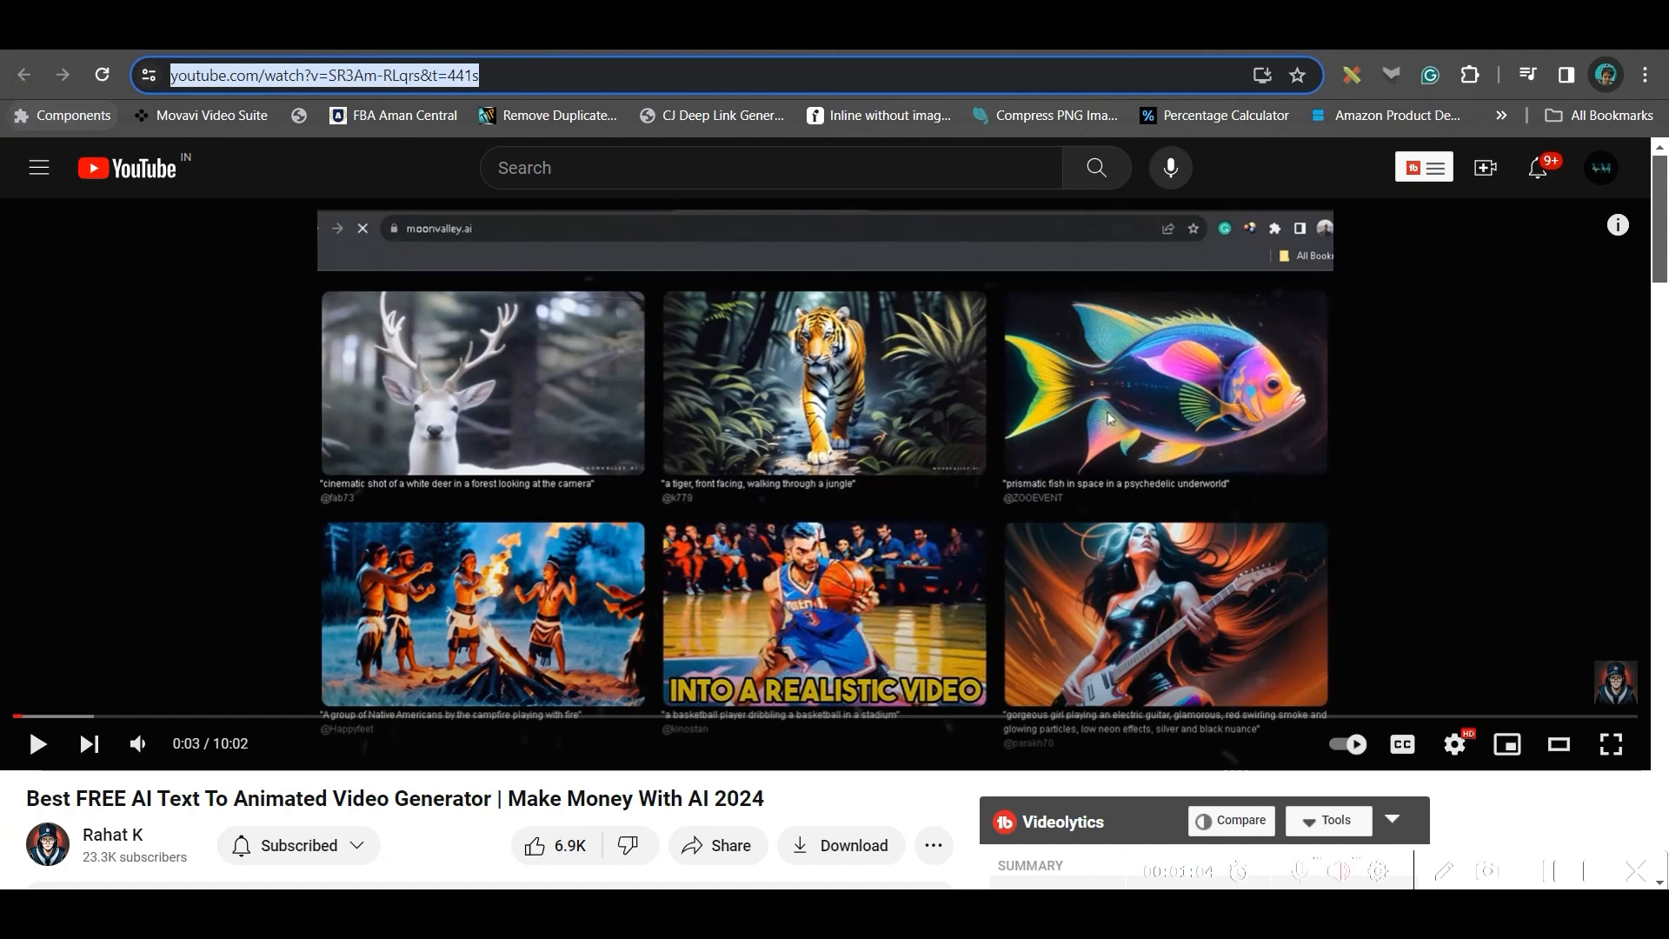
Switch to the YouTube thumbnail grabber site and paste the copied video URL into its link field
left_click(1276, 36)
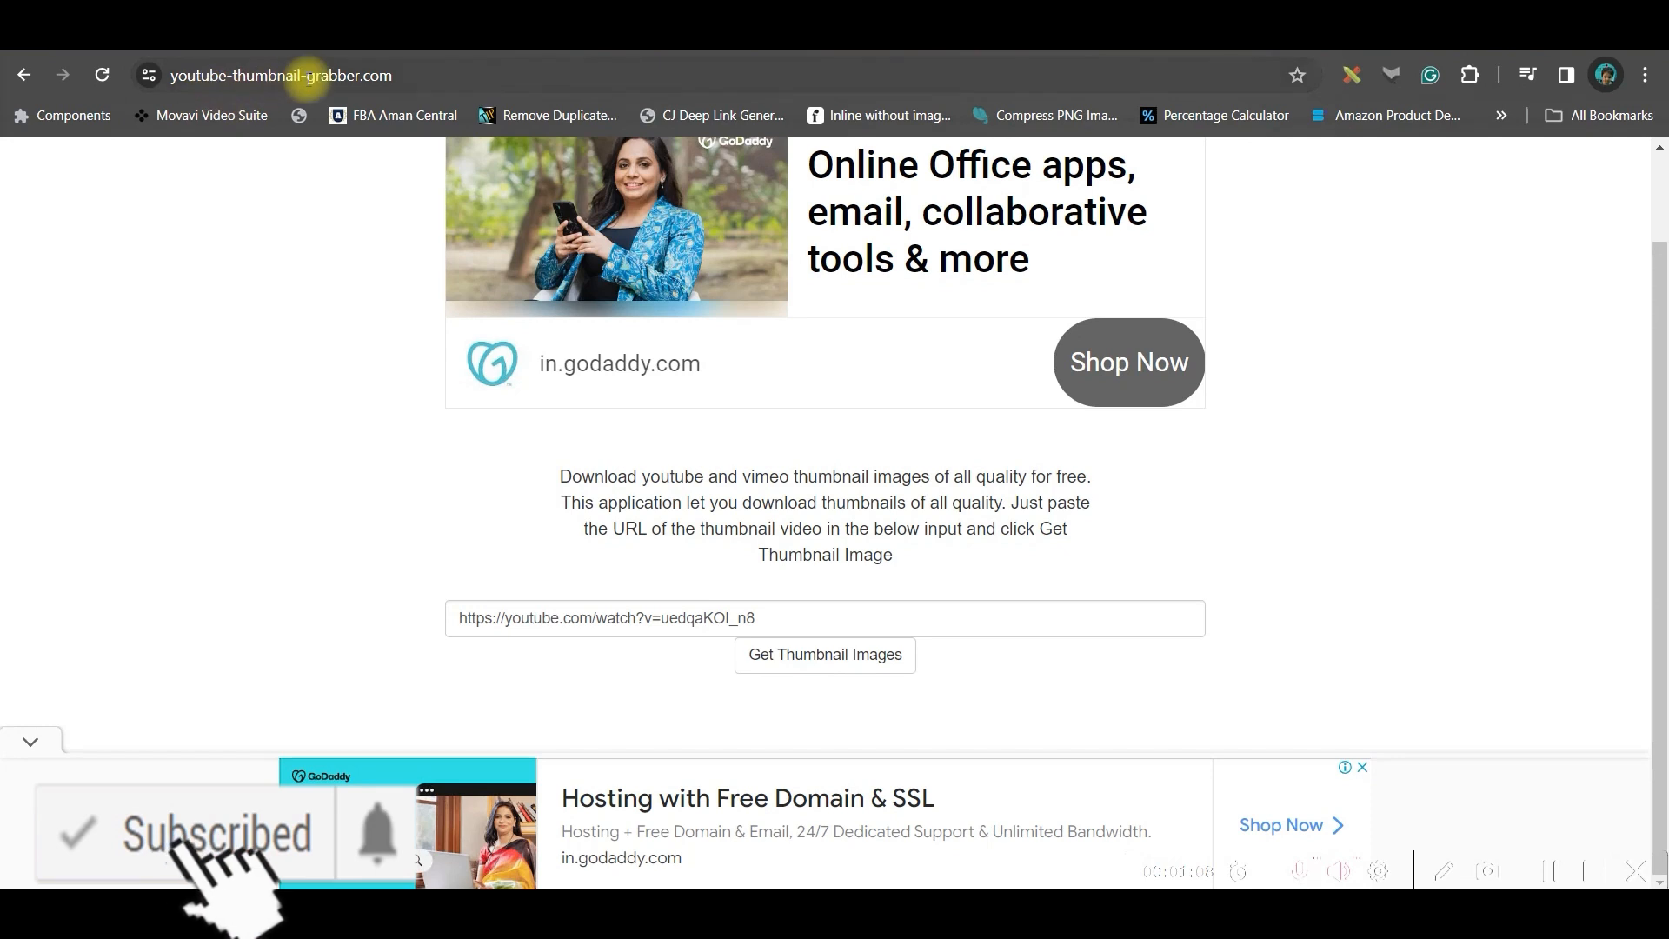
scroll(787, 452, "up", 2)
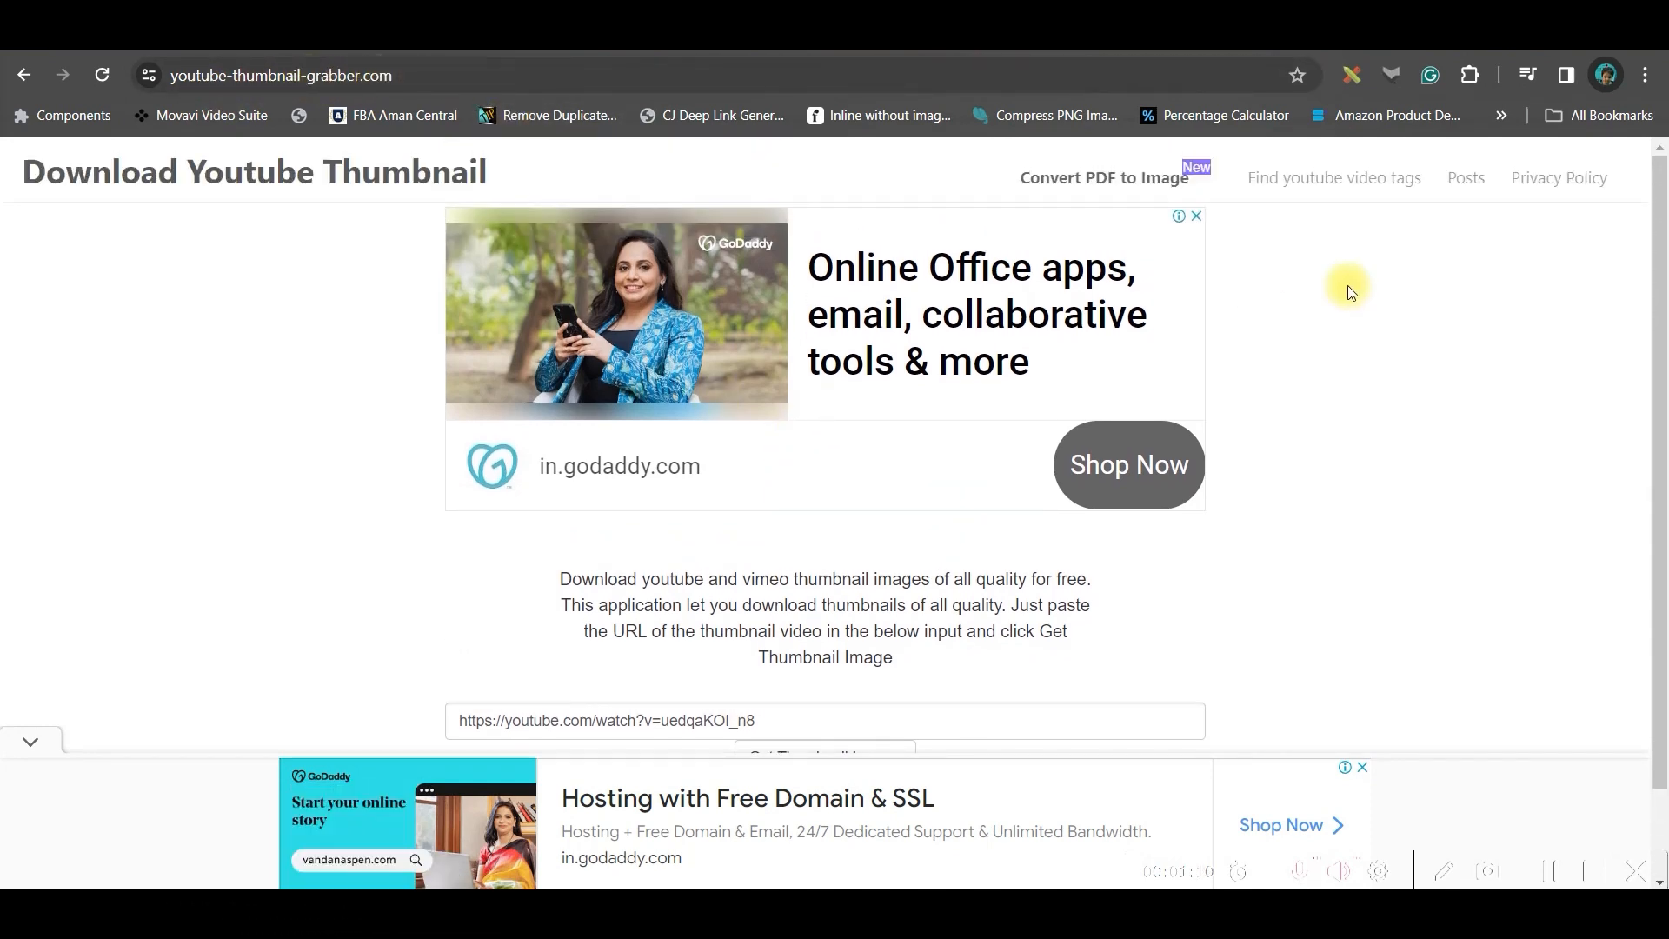
left_click(1197, 216)
scroll(957, 565, "down", 1)
left_click(855, 628)
left_click_drag(807, 624, 70, 624)
key("ctrl+v")
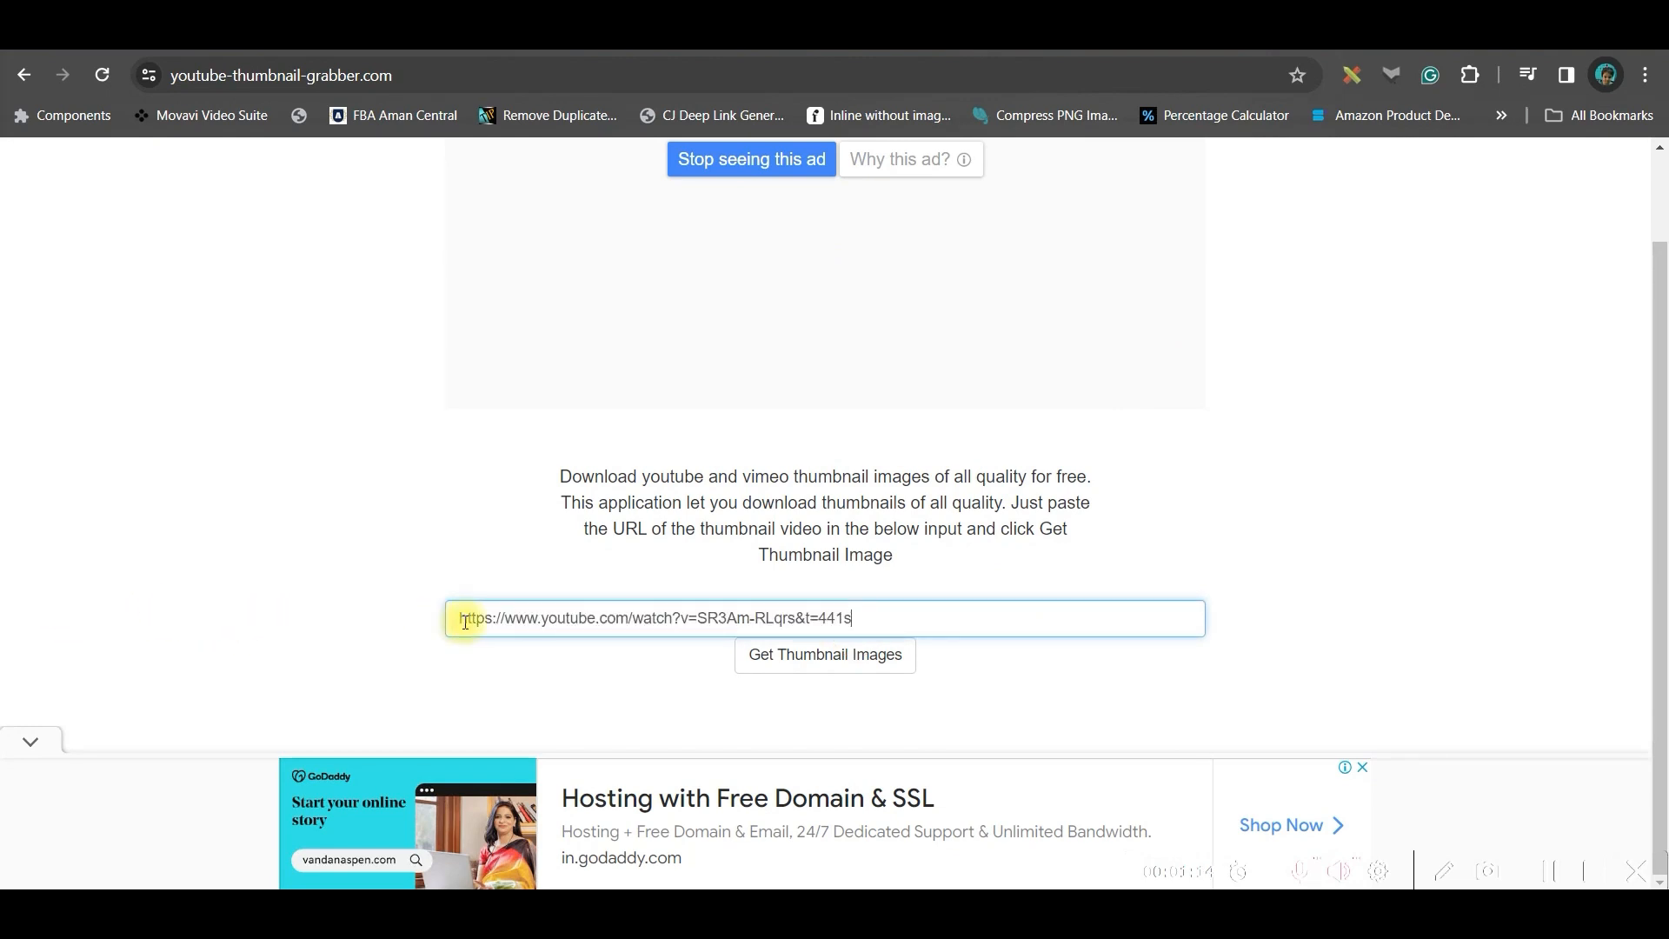
Fetch the video's thumbnails and download the HD 1280x720 thumbnail image
left_click(873, 656)
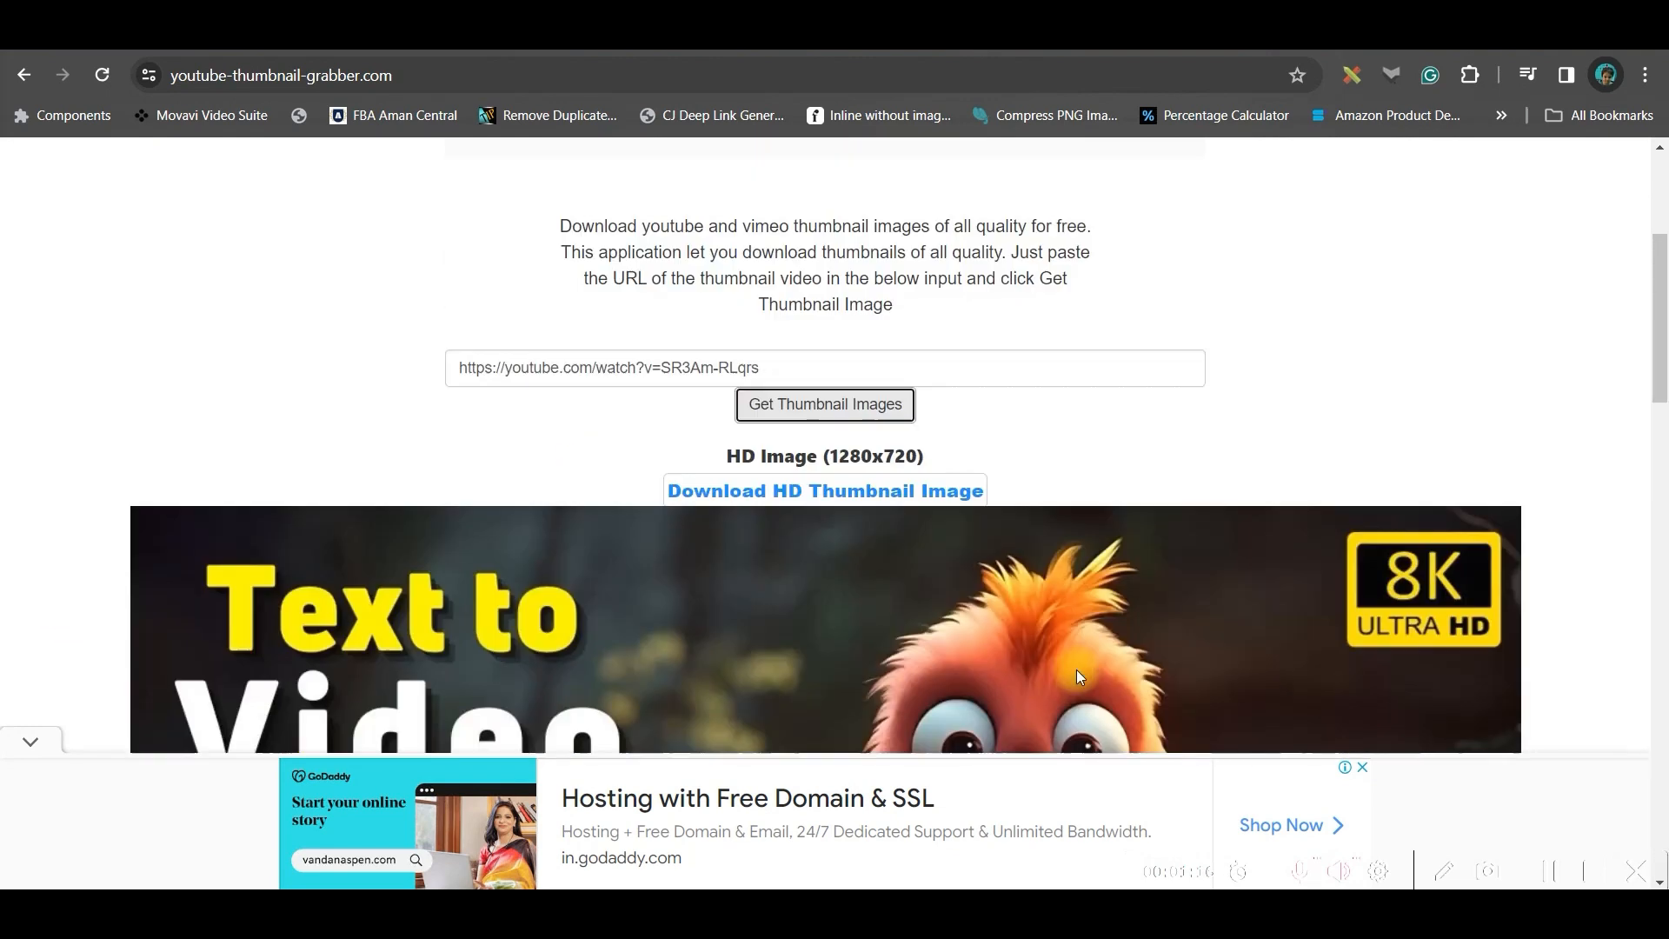
scroll(1077, 669, "down", 3)
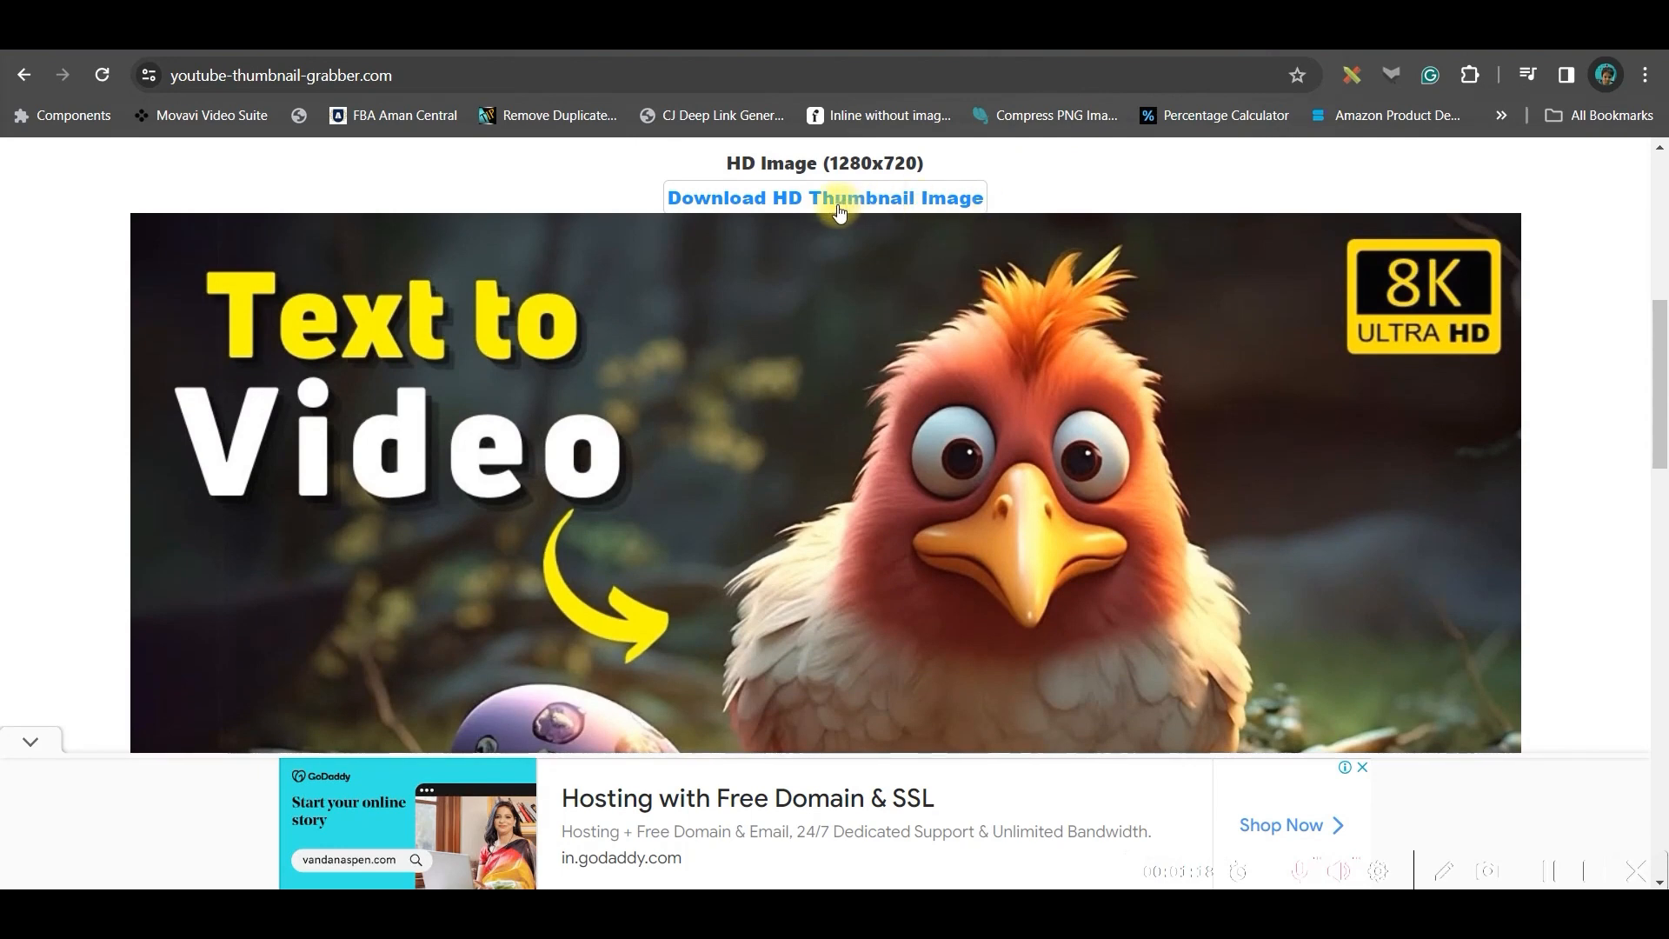
left_click(834, 201)
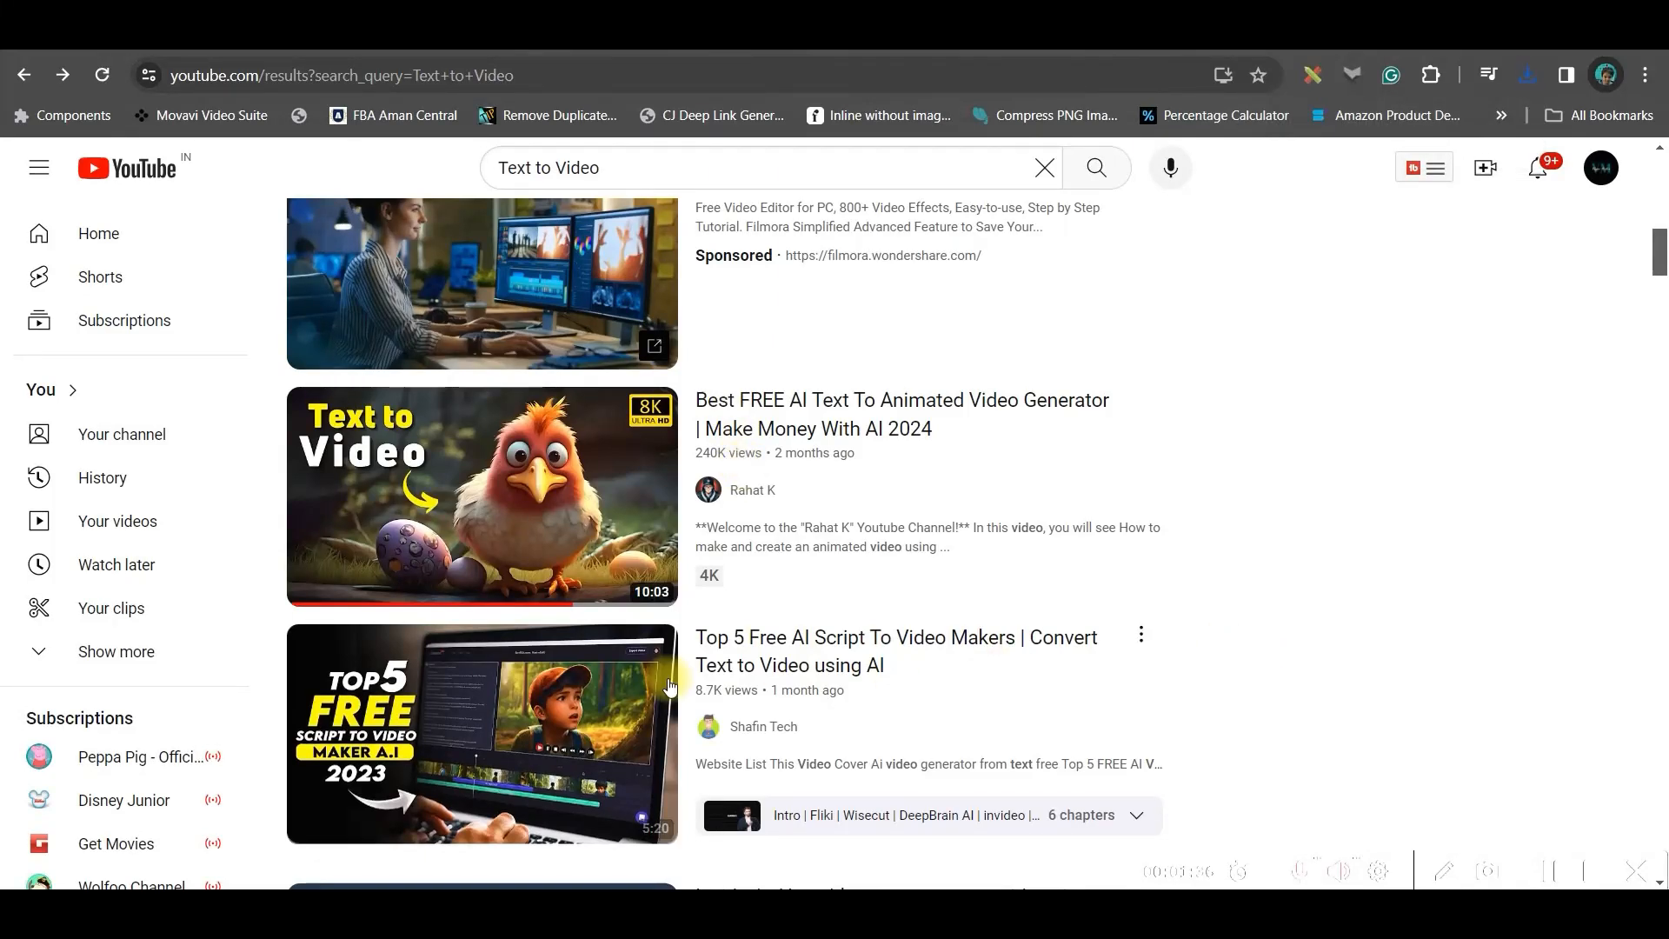
mouse_move(377, 553)
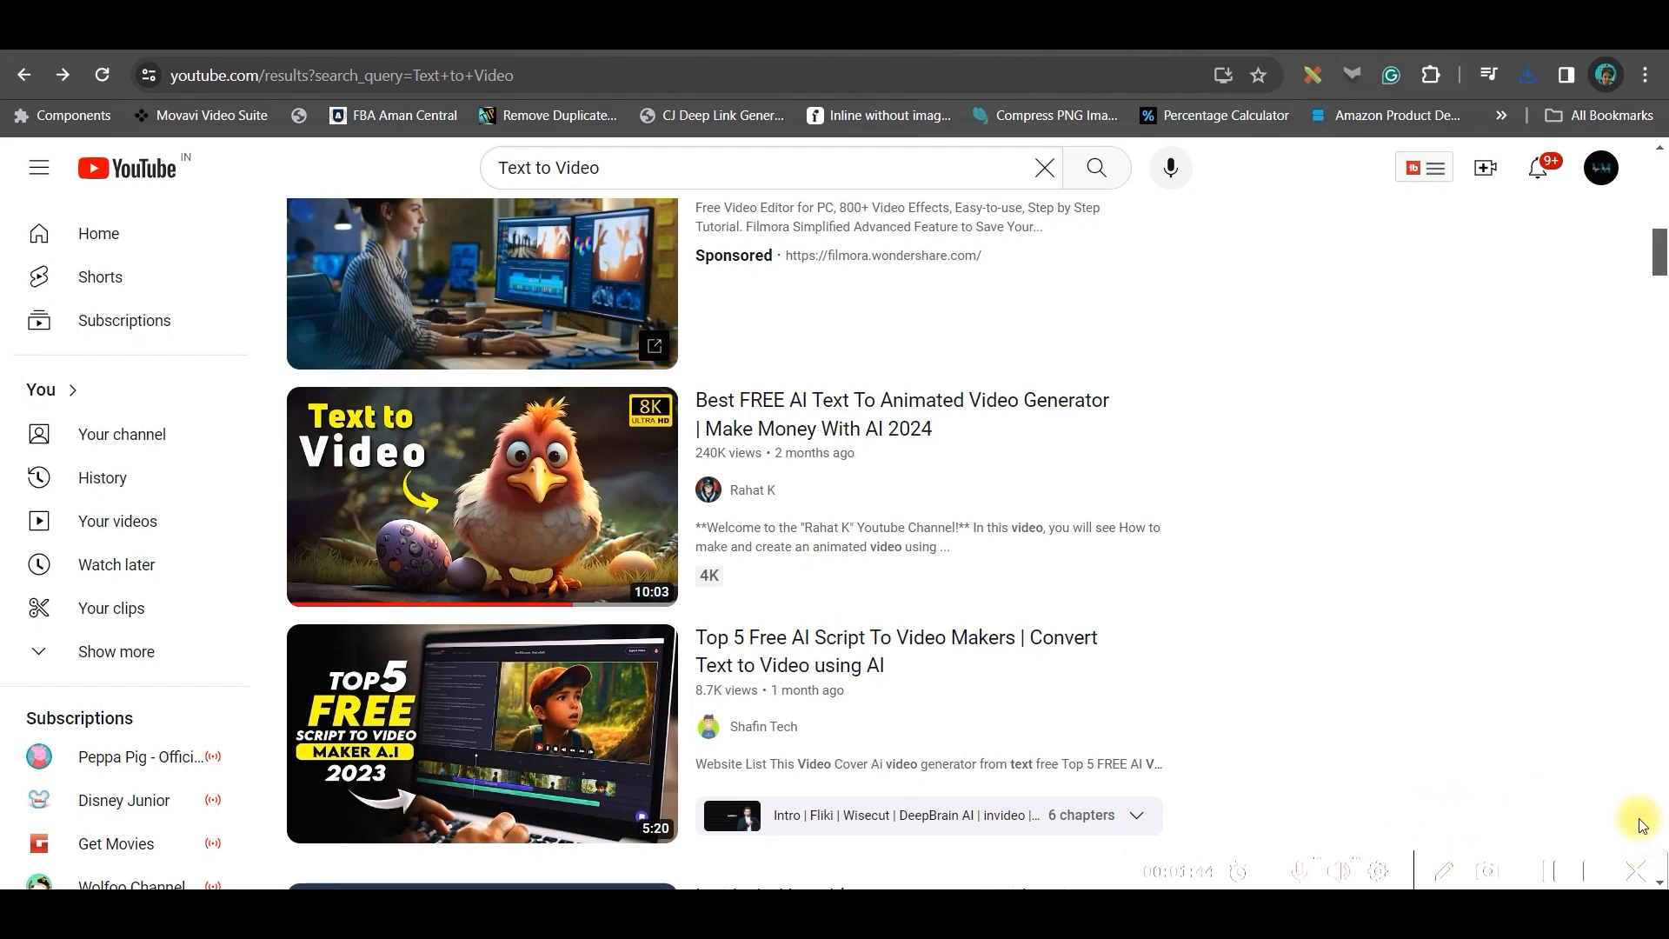
scroll(1271, 545, "down", 3)
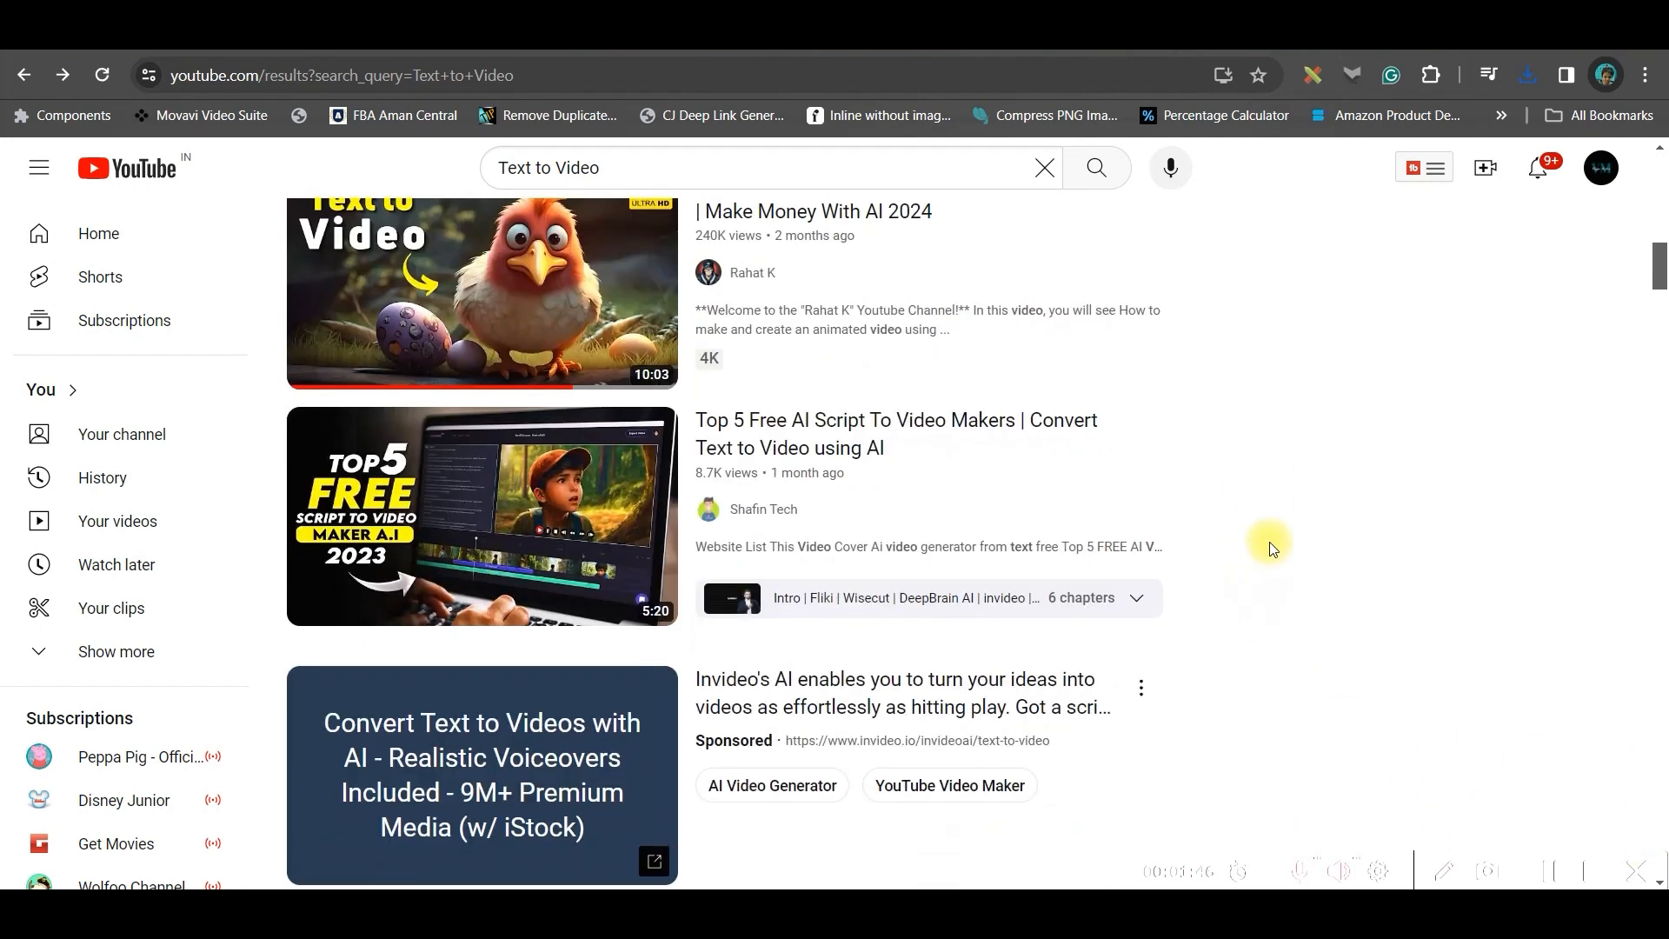
scroll(1278, 539, "down", 3)
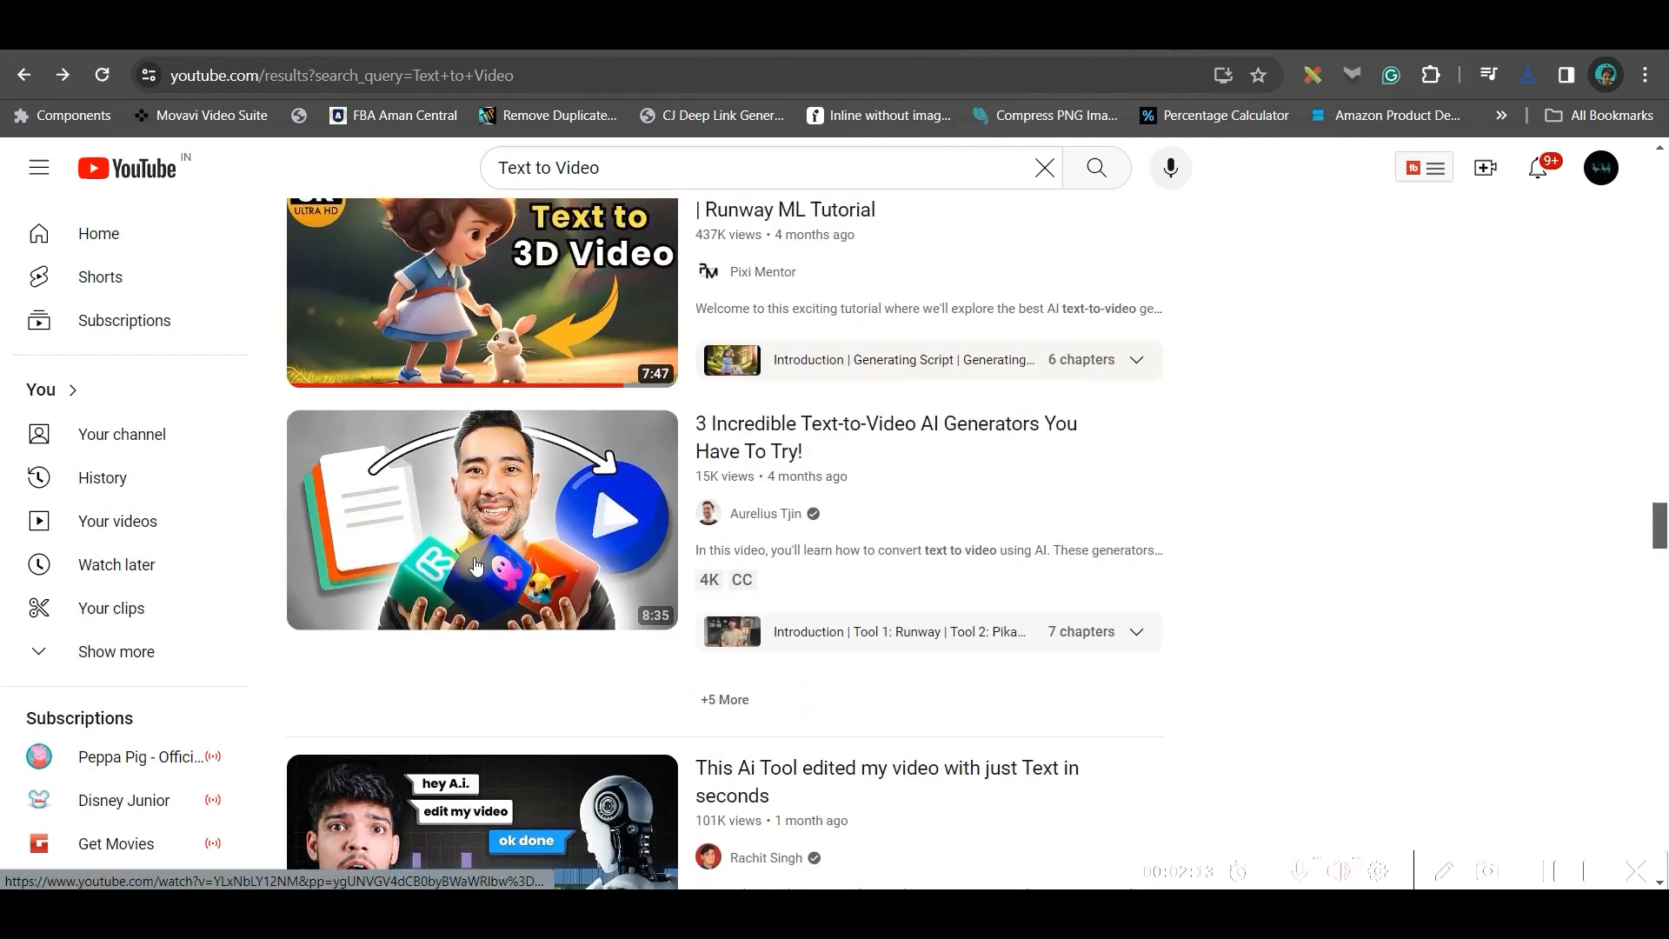
scroll(556, 652, "down", 2)
scroll(522, 409, "up", 1)
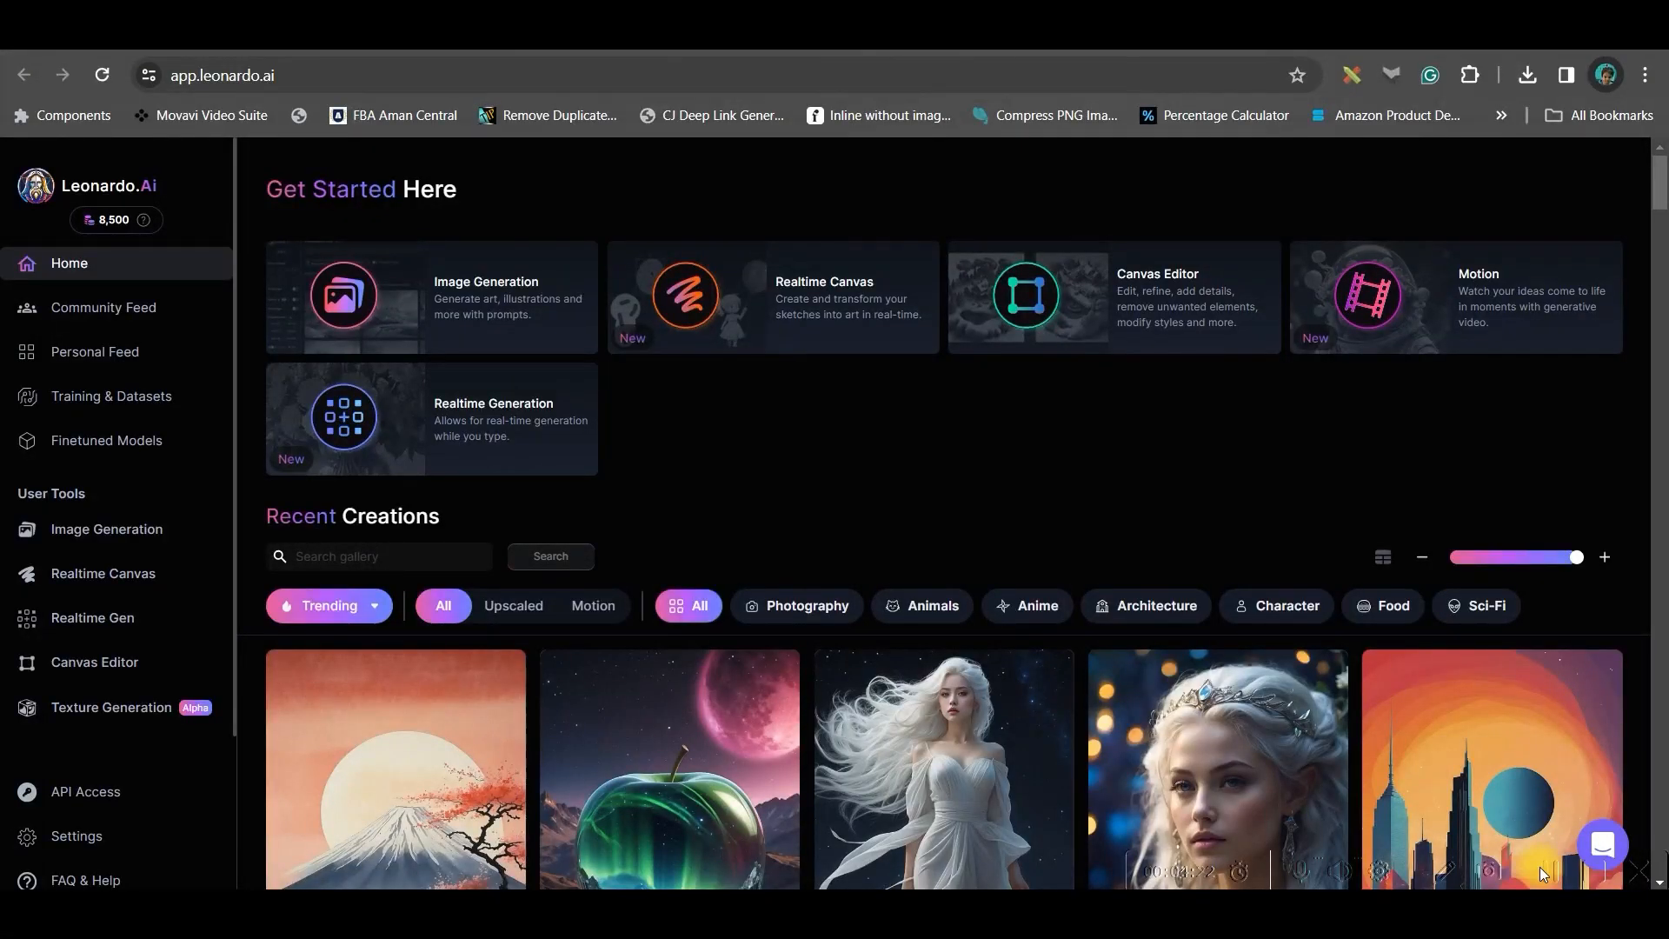
Try to upload an image as Image Guidance in Leonardo.Ai's Image Generation
left_click(158, 540)
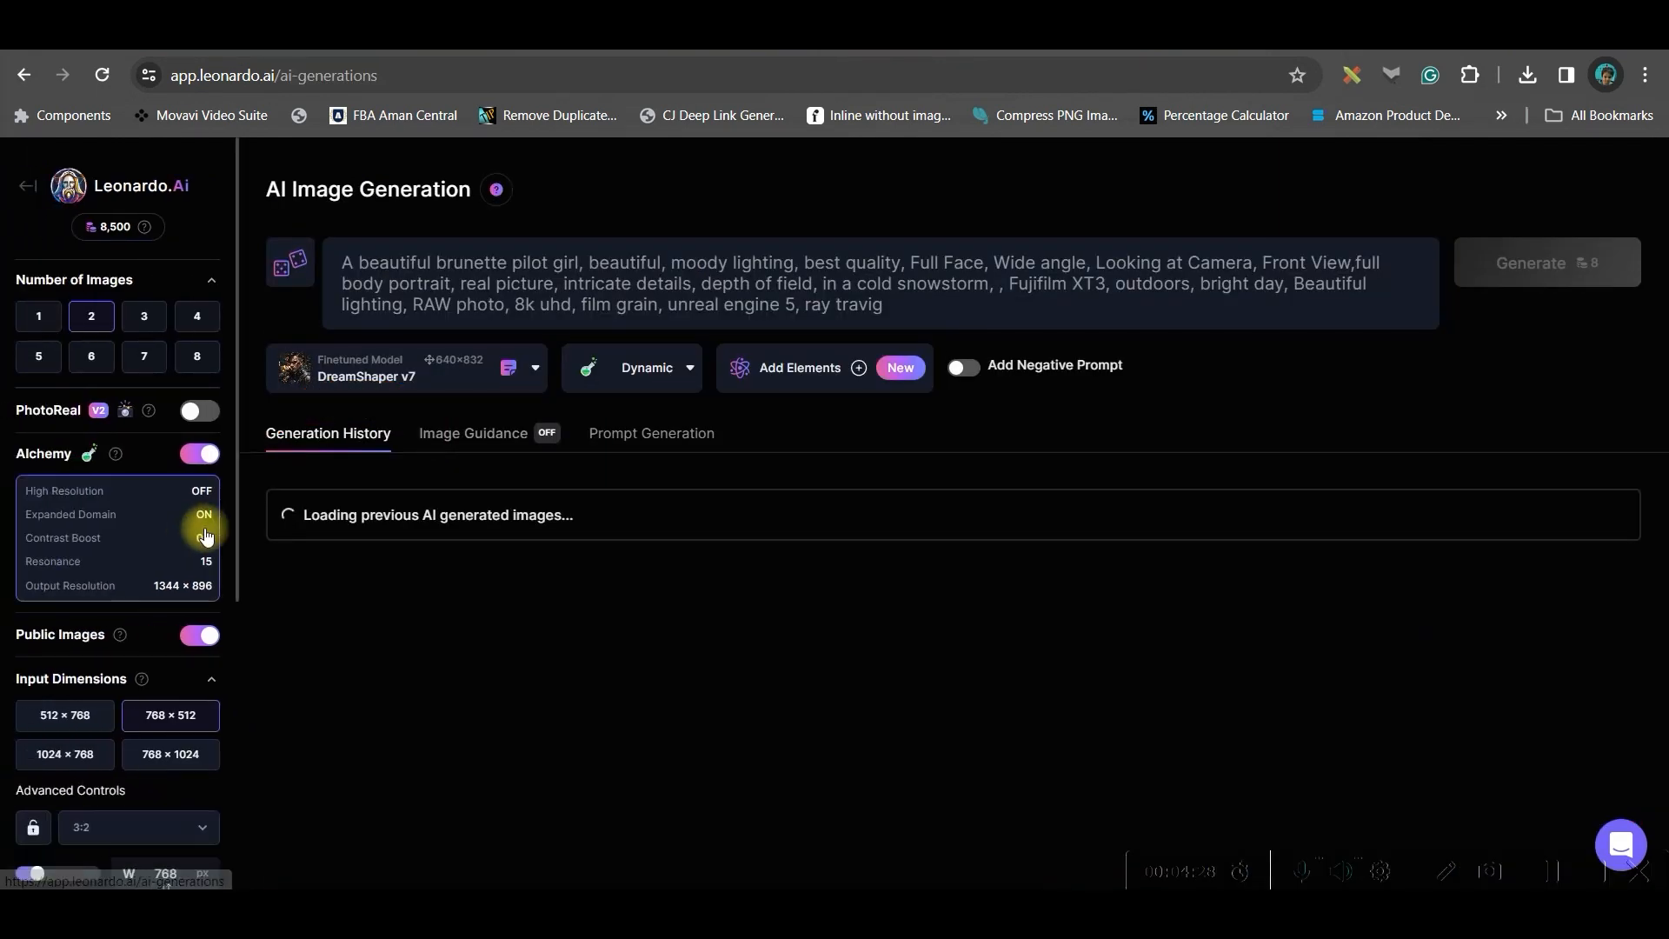
left_click(474, 439)
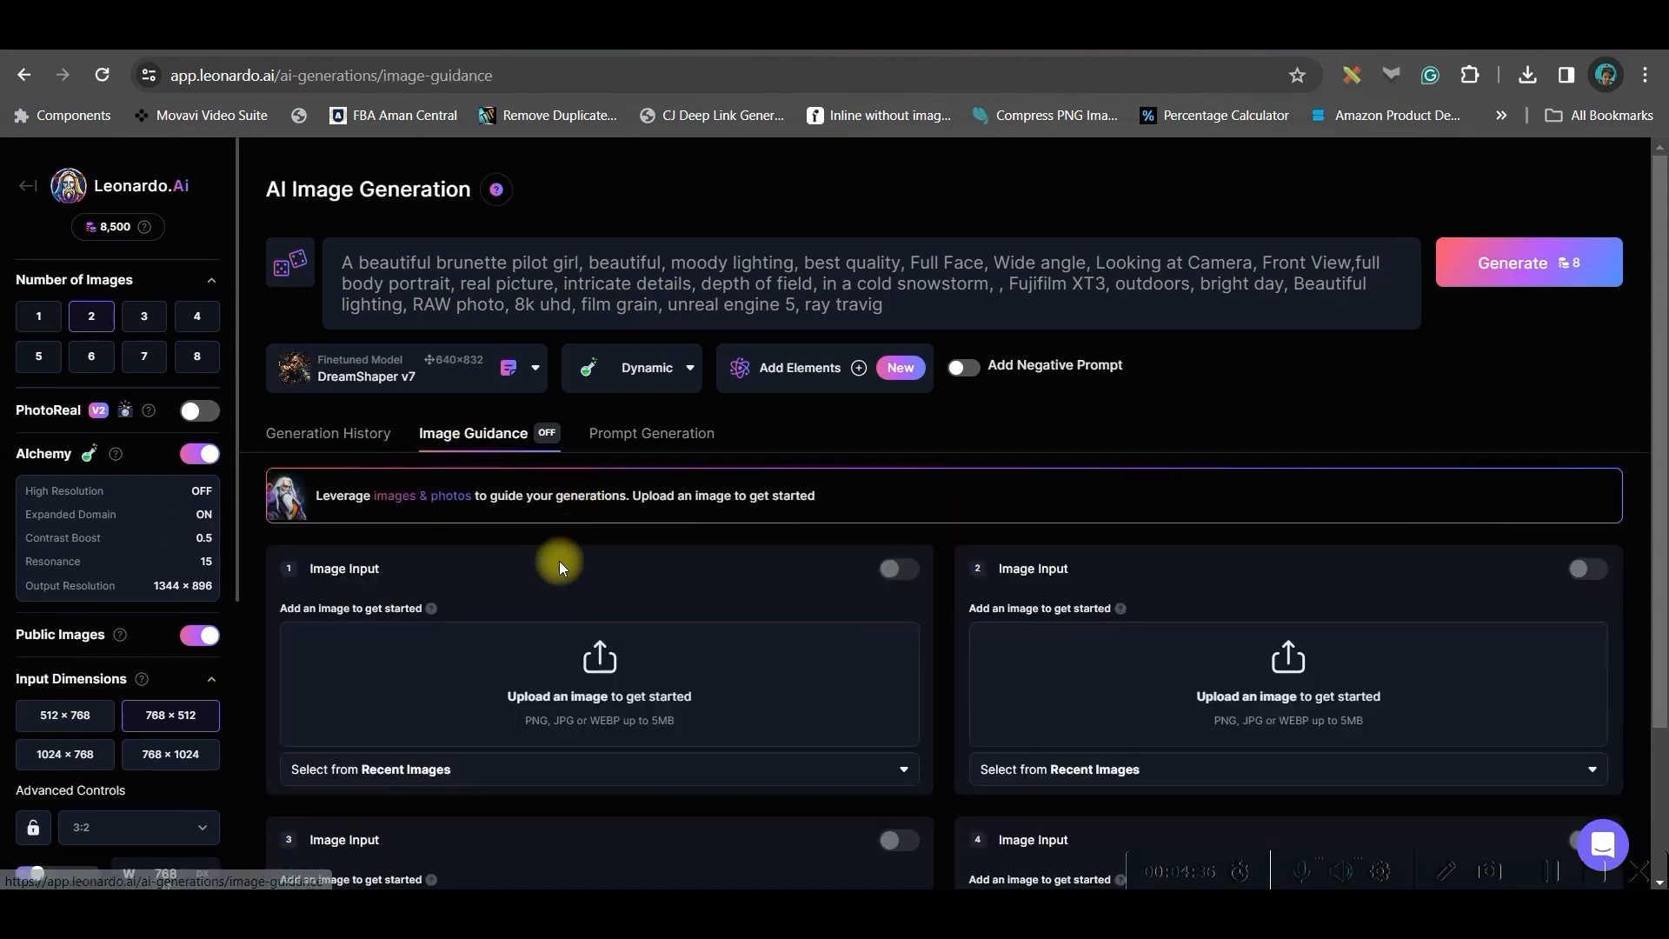
left_click(598, 665)
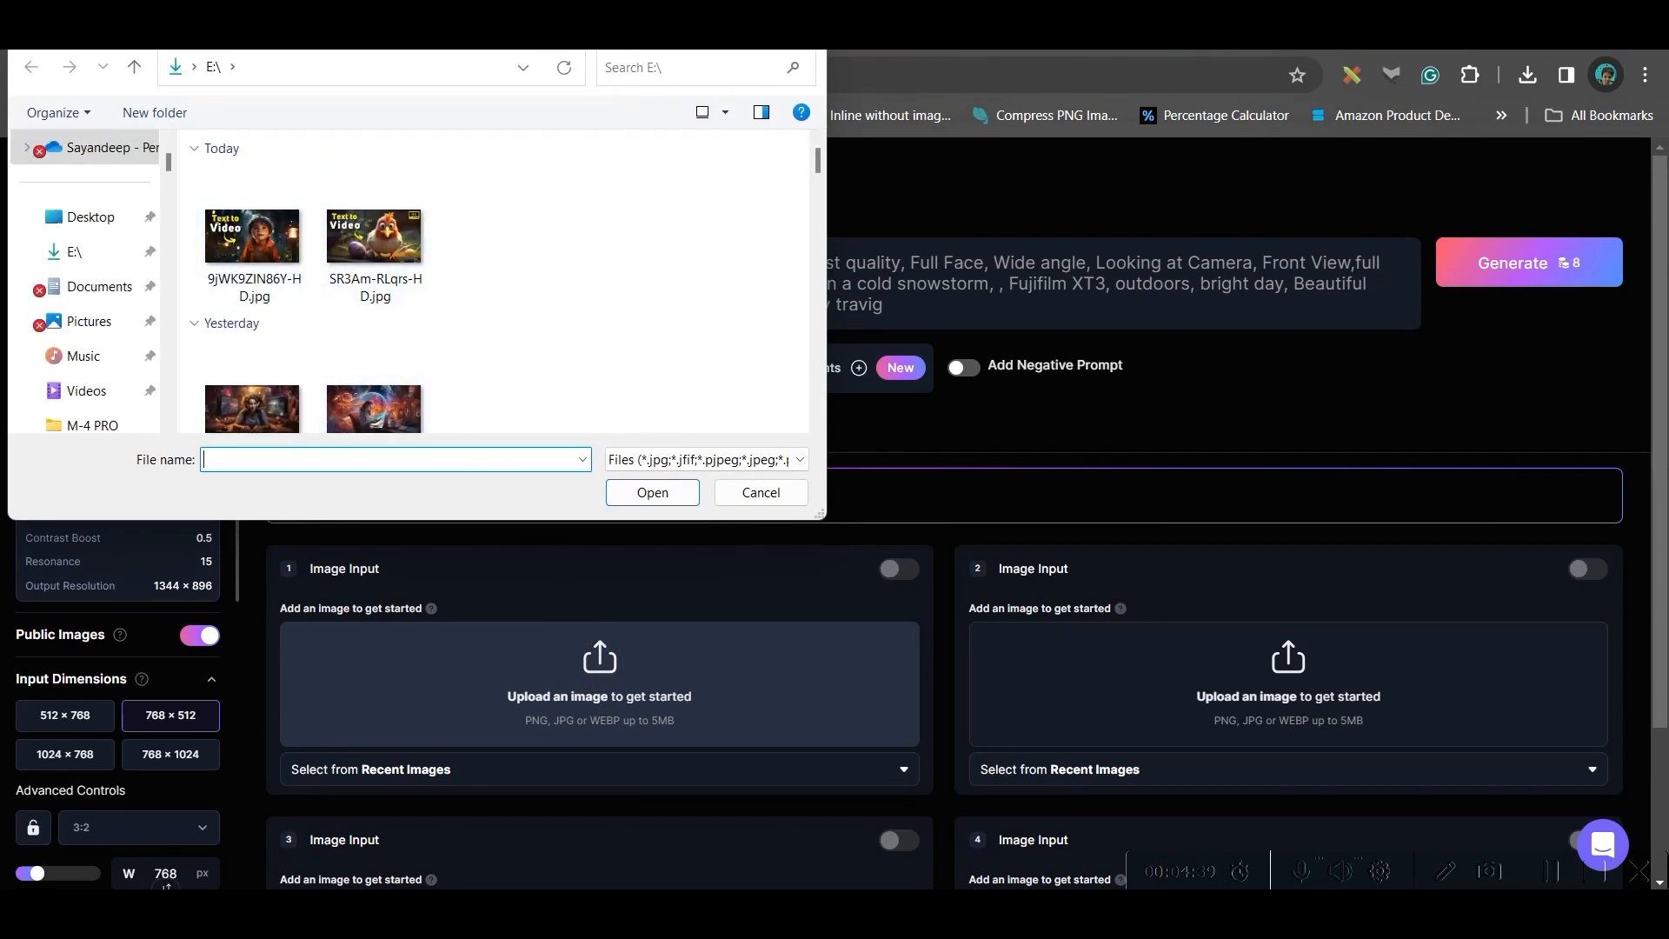
left_click(807, 45)
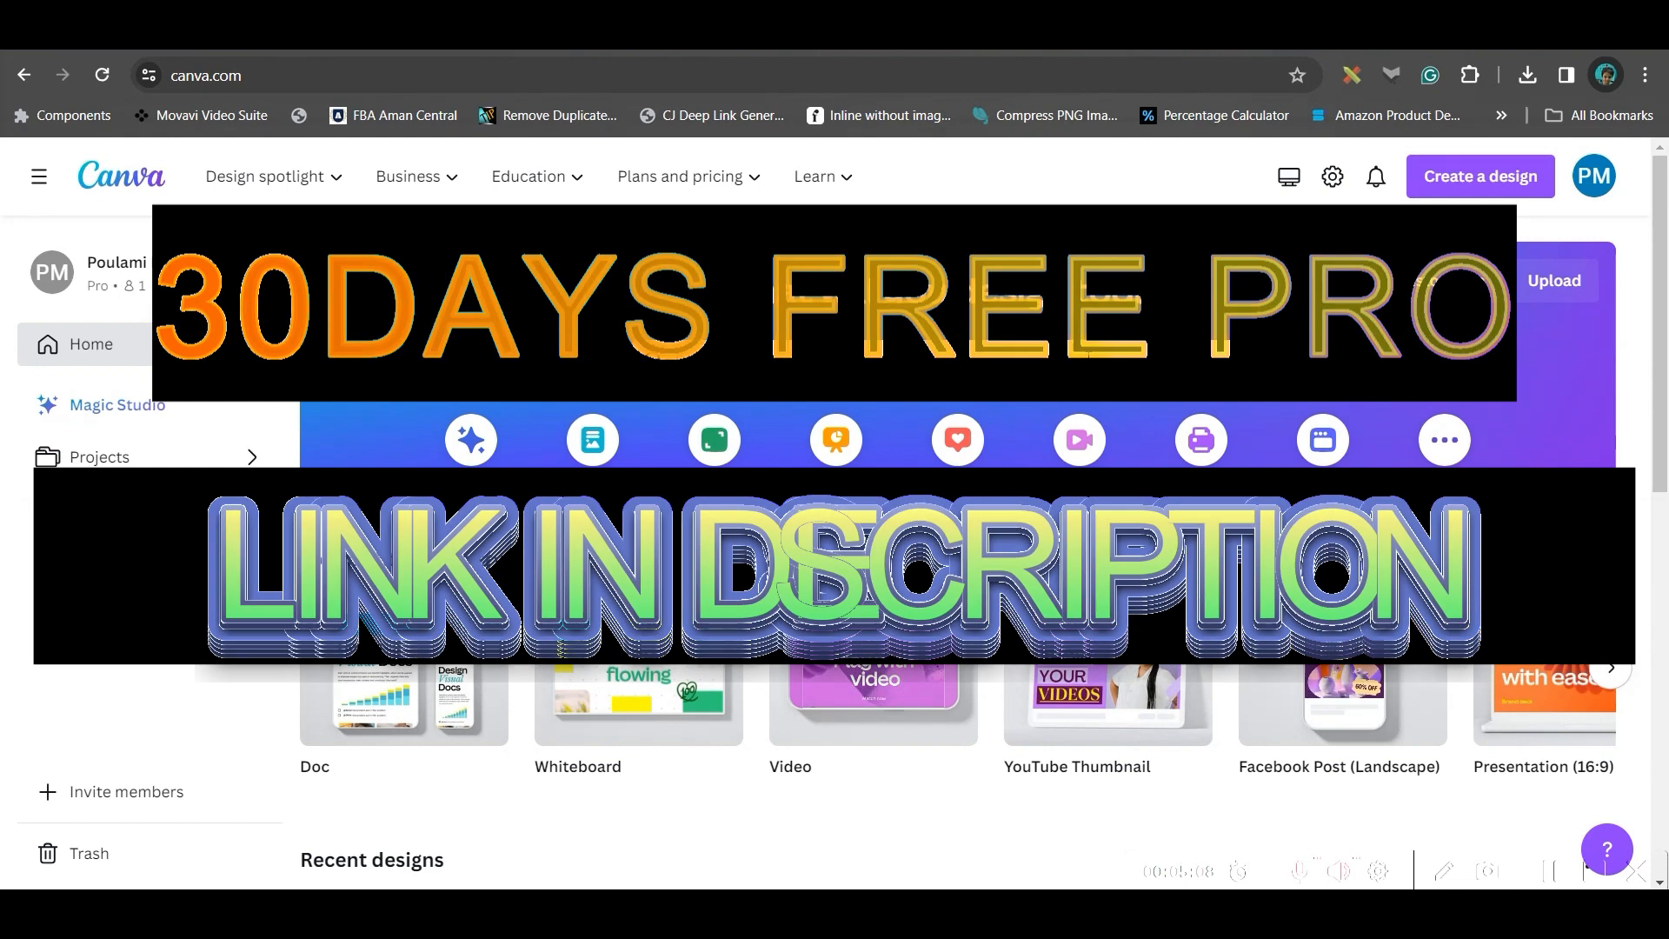
Create a new YouTube Thumbnail design by searching Canva for "You"
scroll(1069, 402, "down", 4)
scroll(1040, 410, "up", 4)
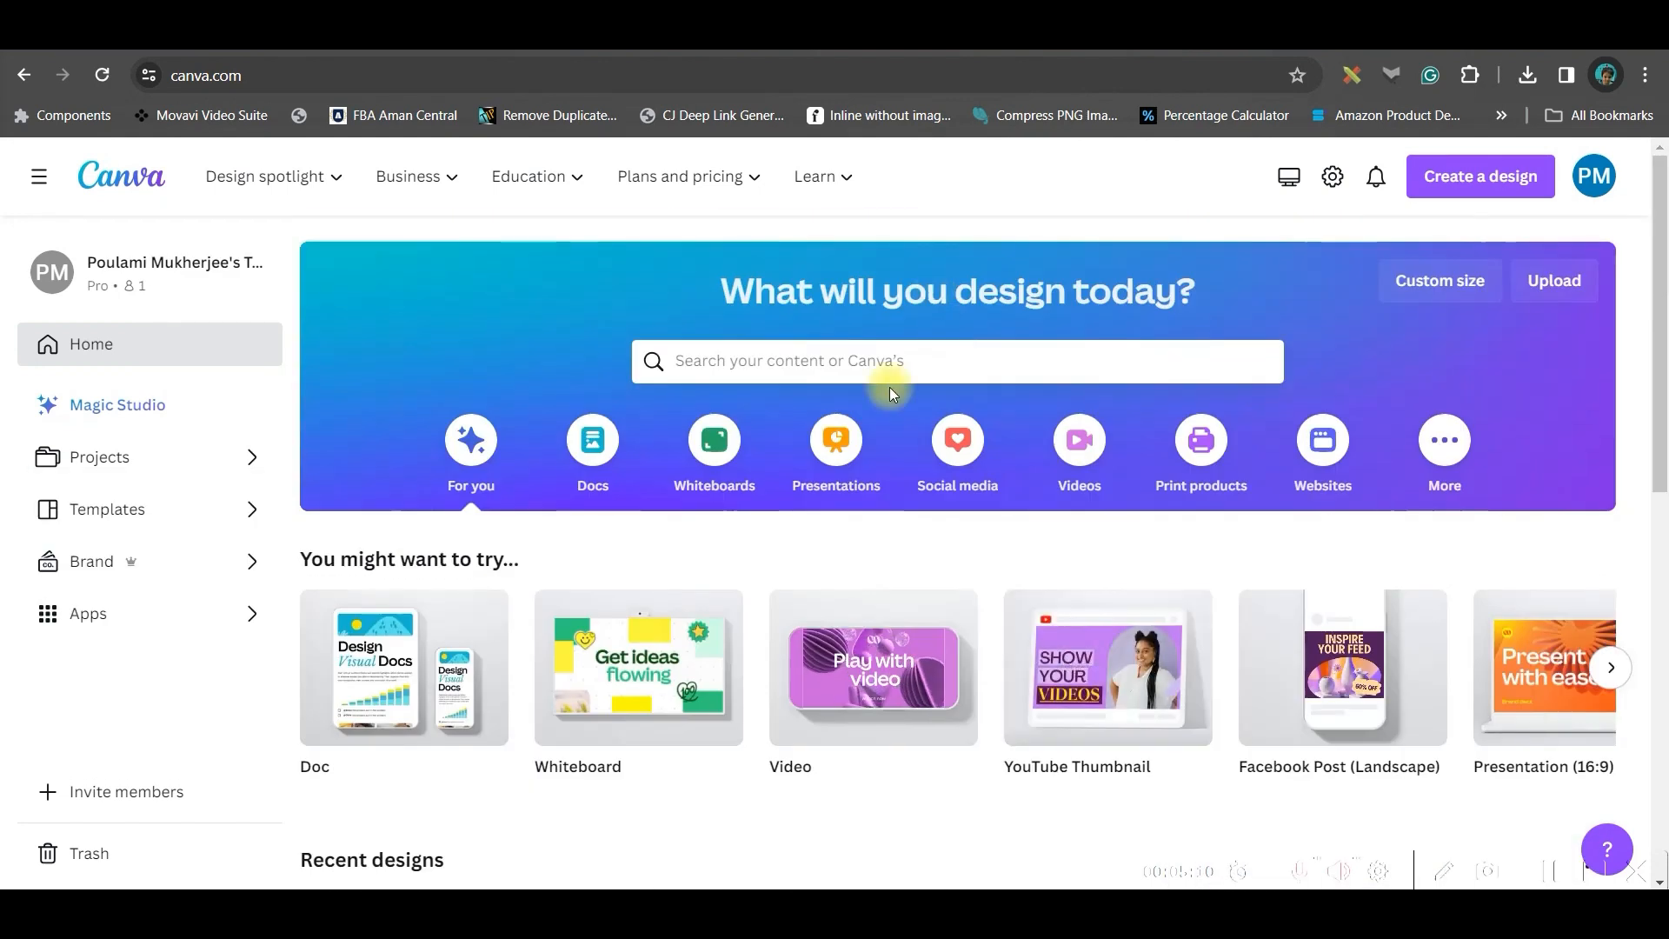
left_click(896, 364)
type("Y")
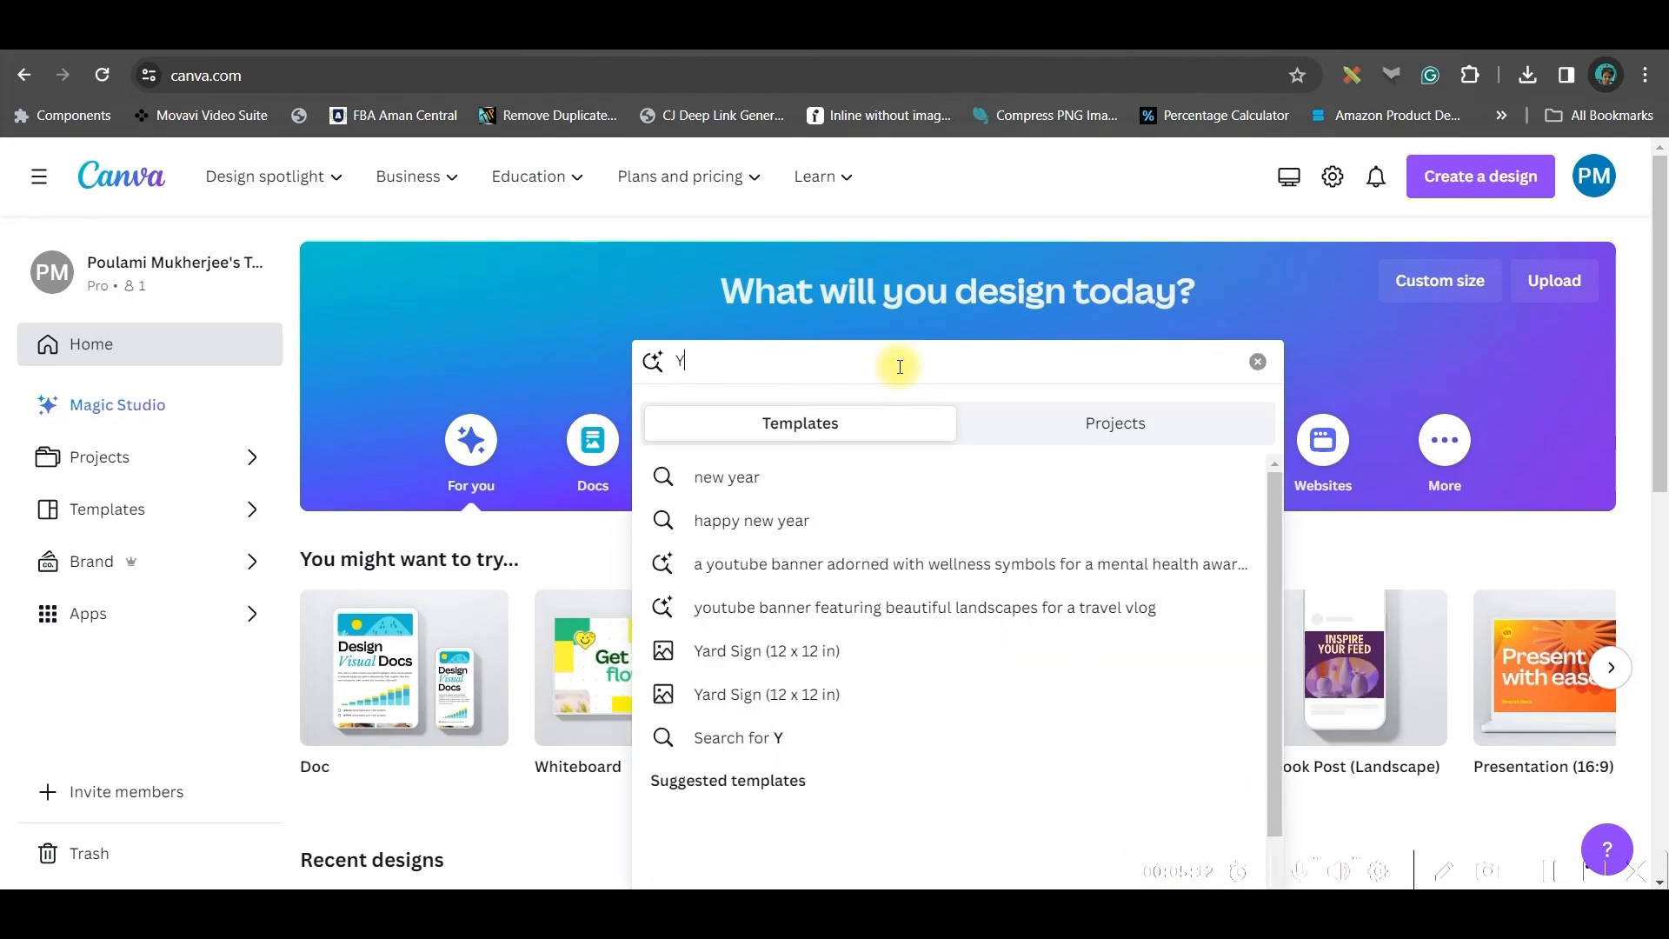
type("outube thumbnail")
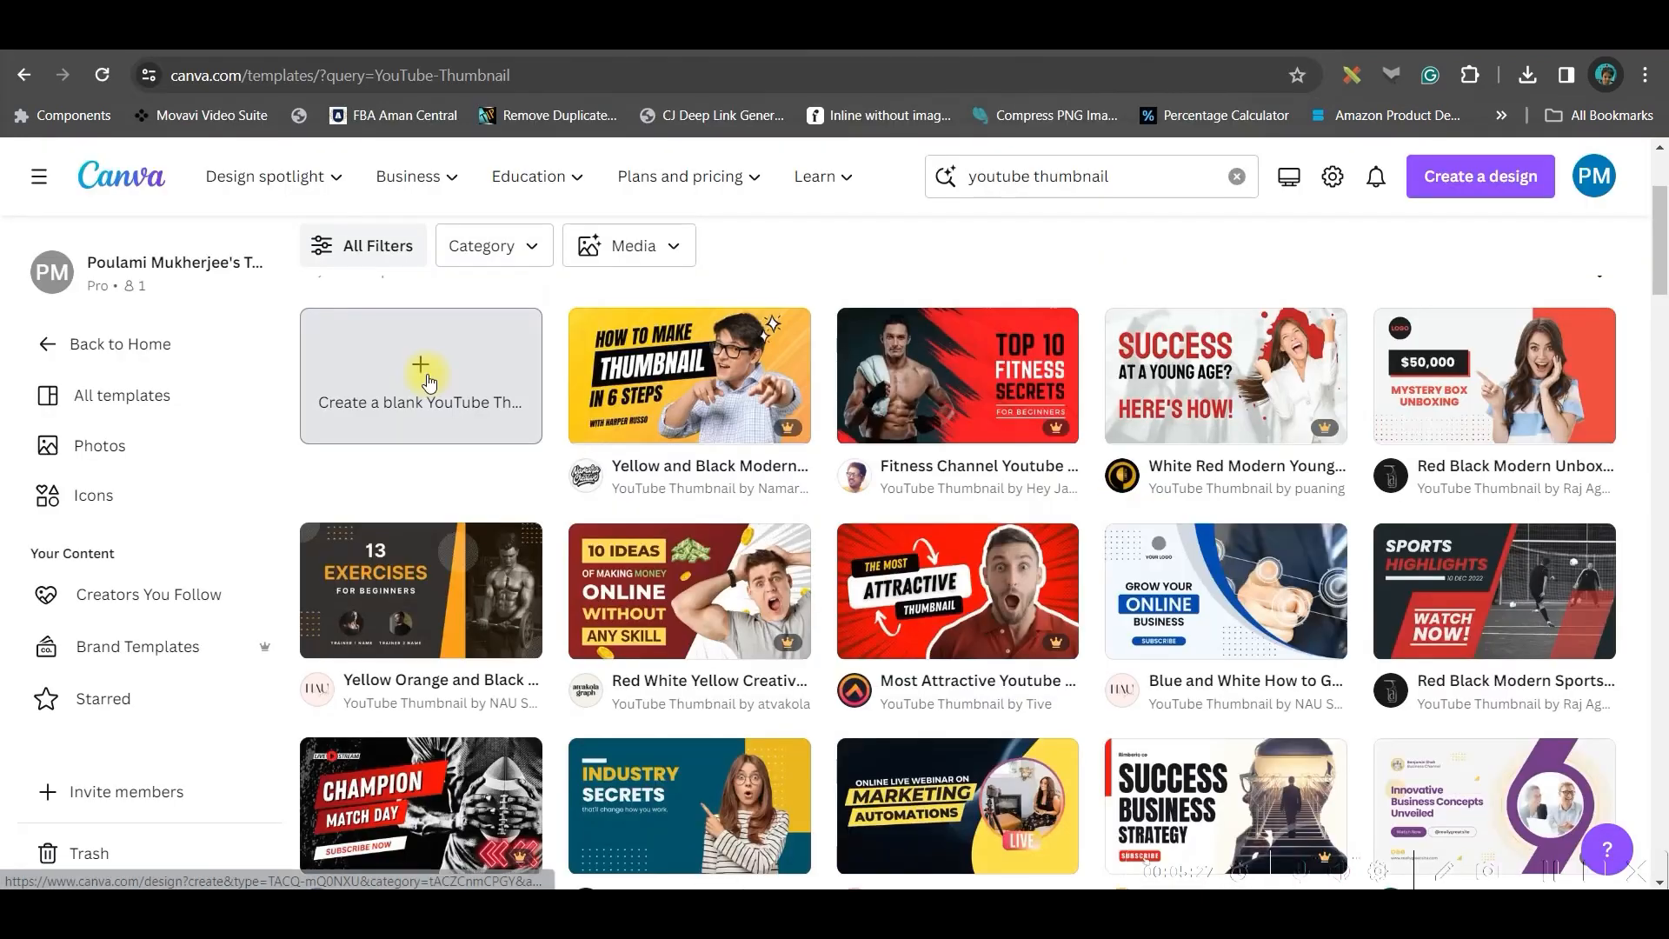
left_click(428, 372)
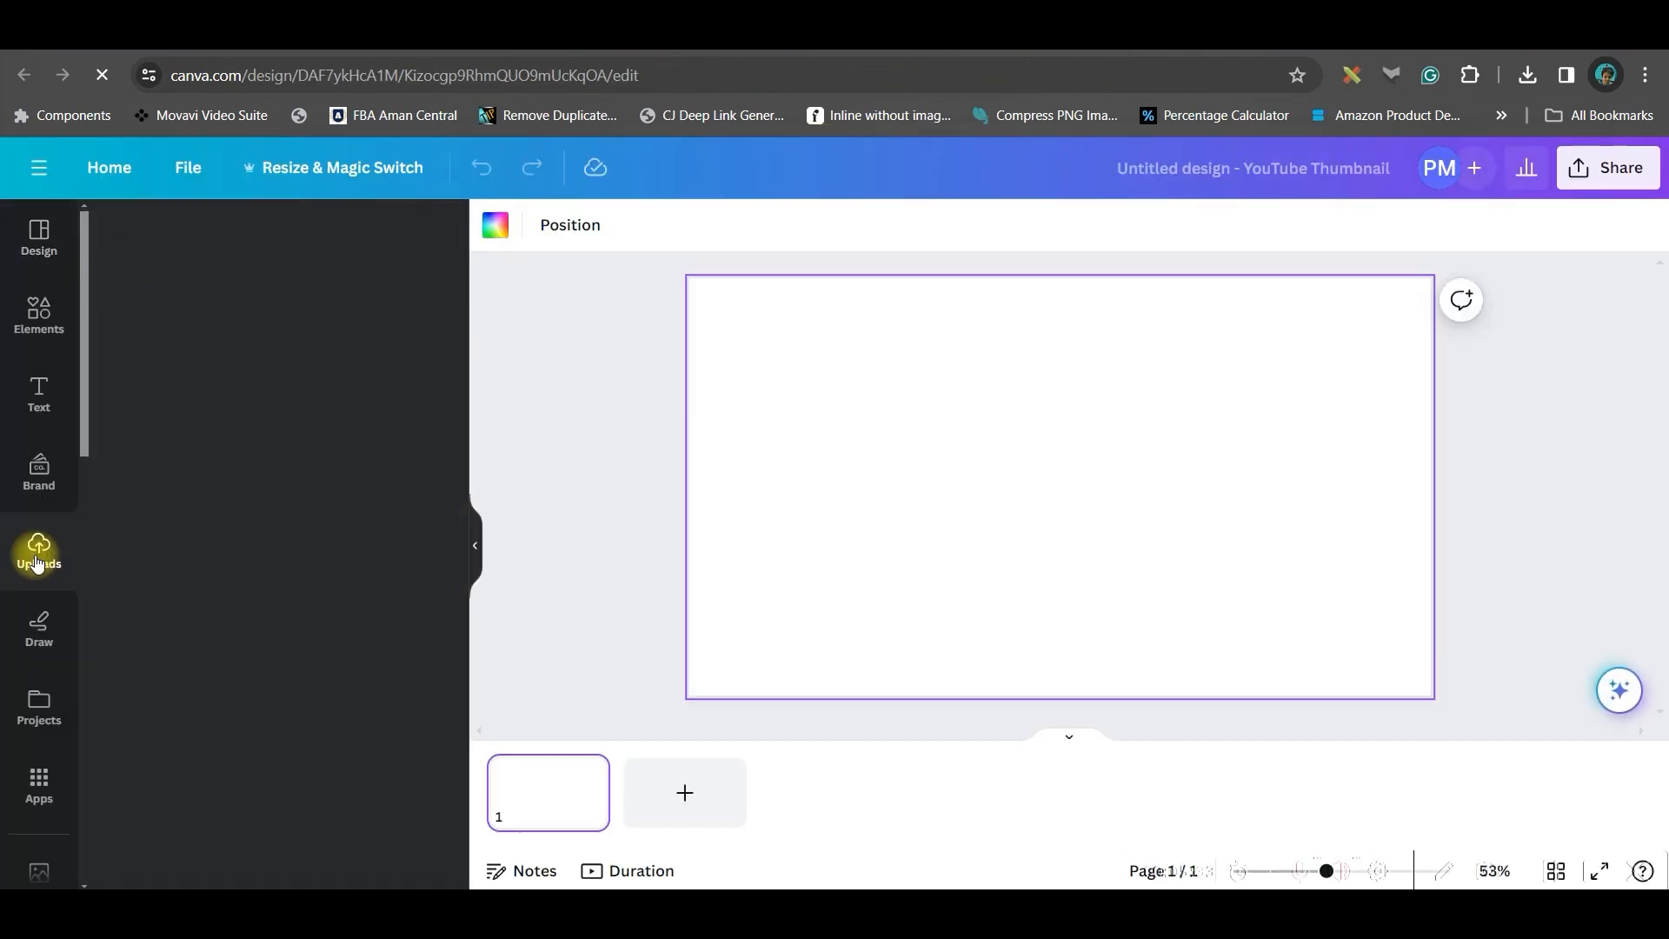
Upload the downloaded Text to Video chicken thumbnail to the design's uploads
left_click(37, 557)
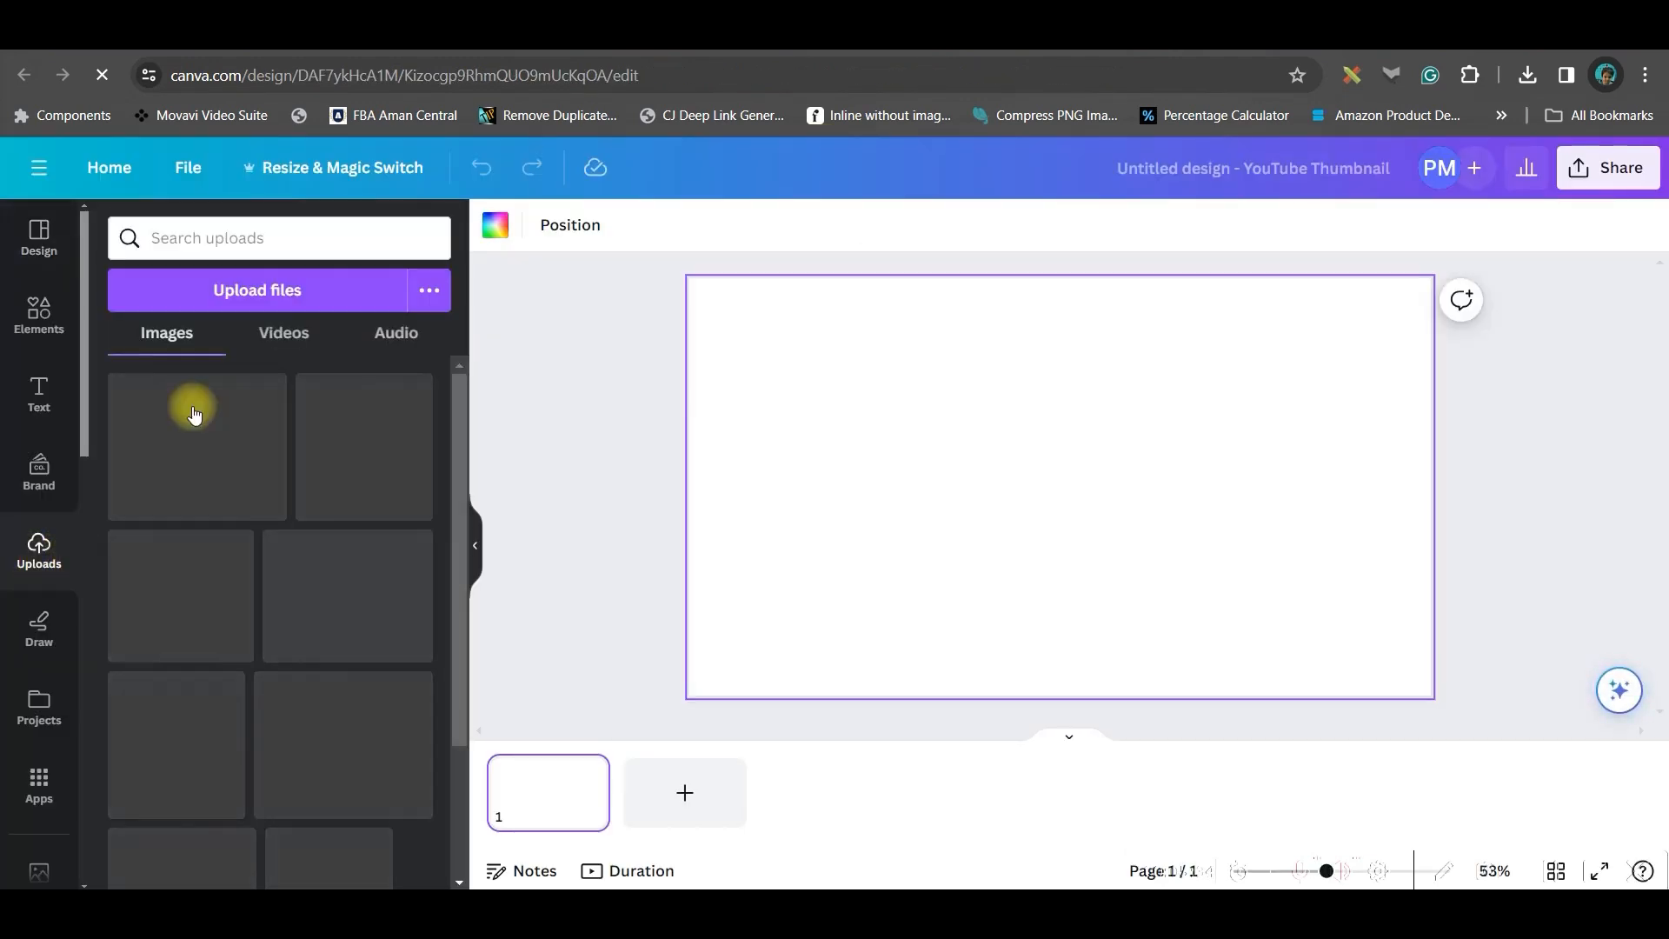
left_click(274, 292)
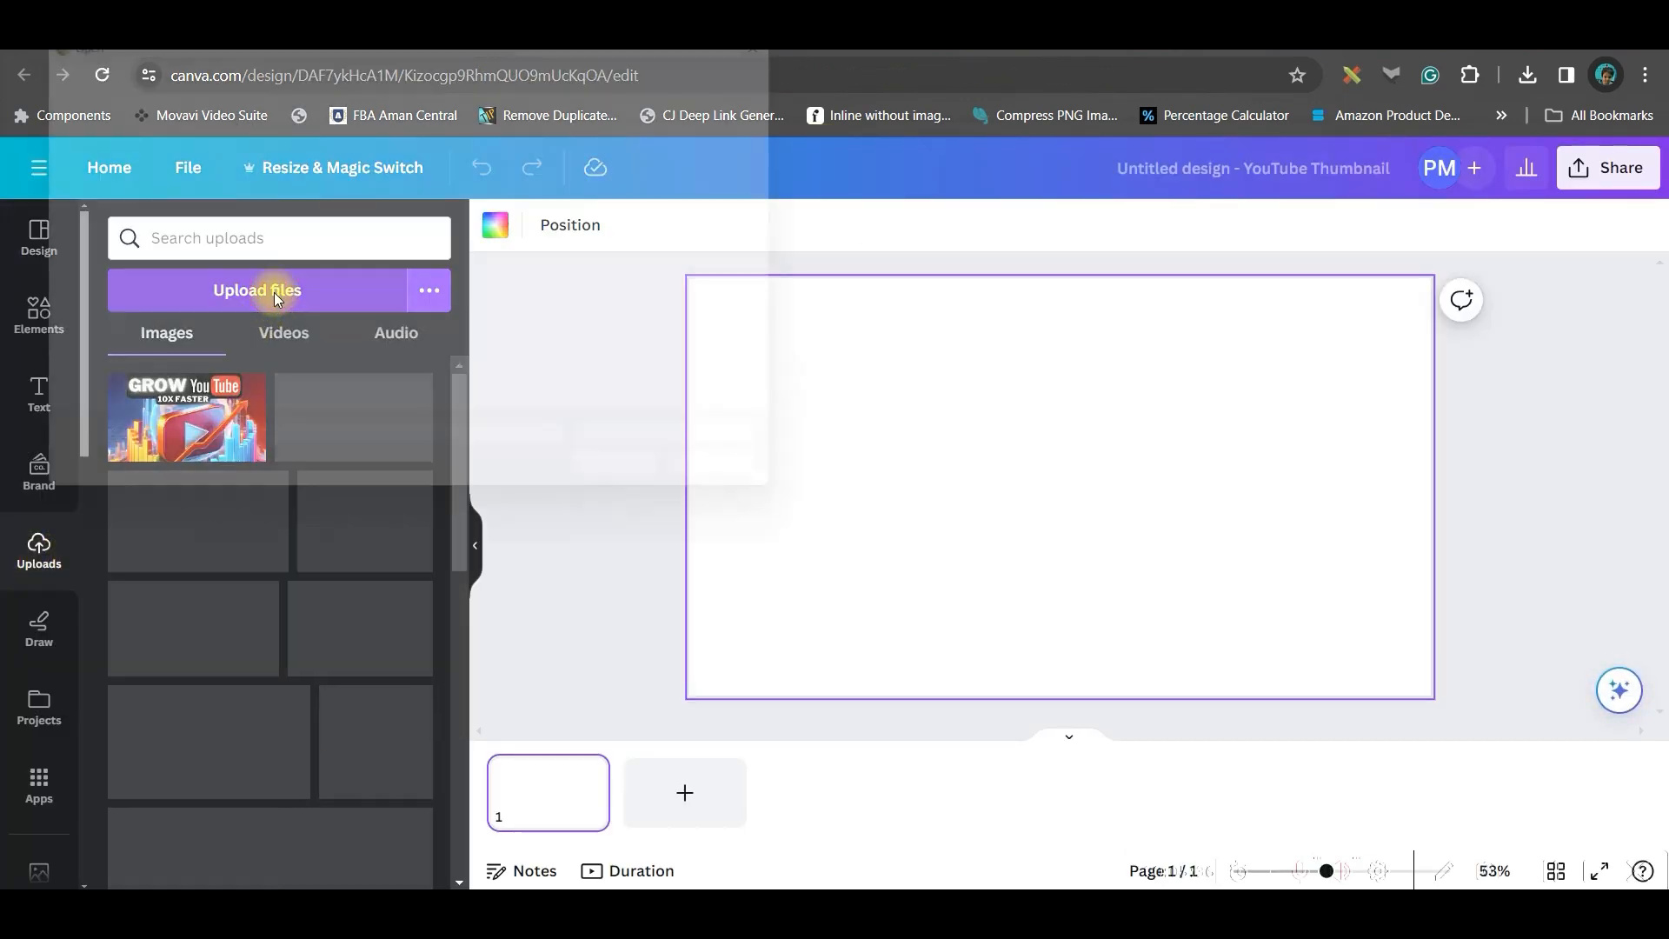
left_click_drag(168, 355, 188, 128)
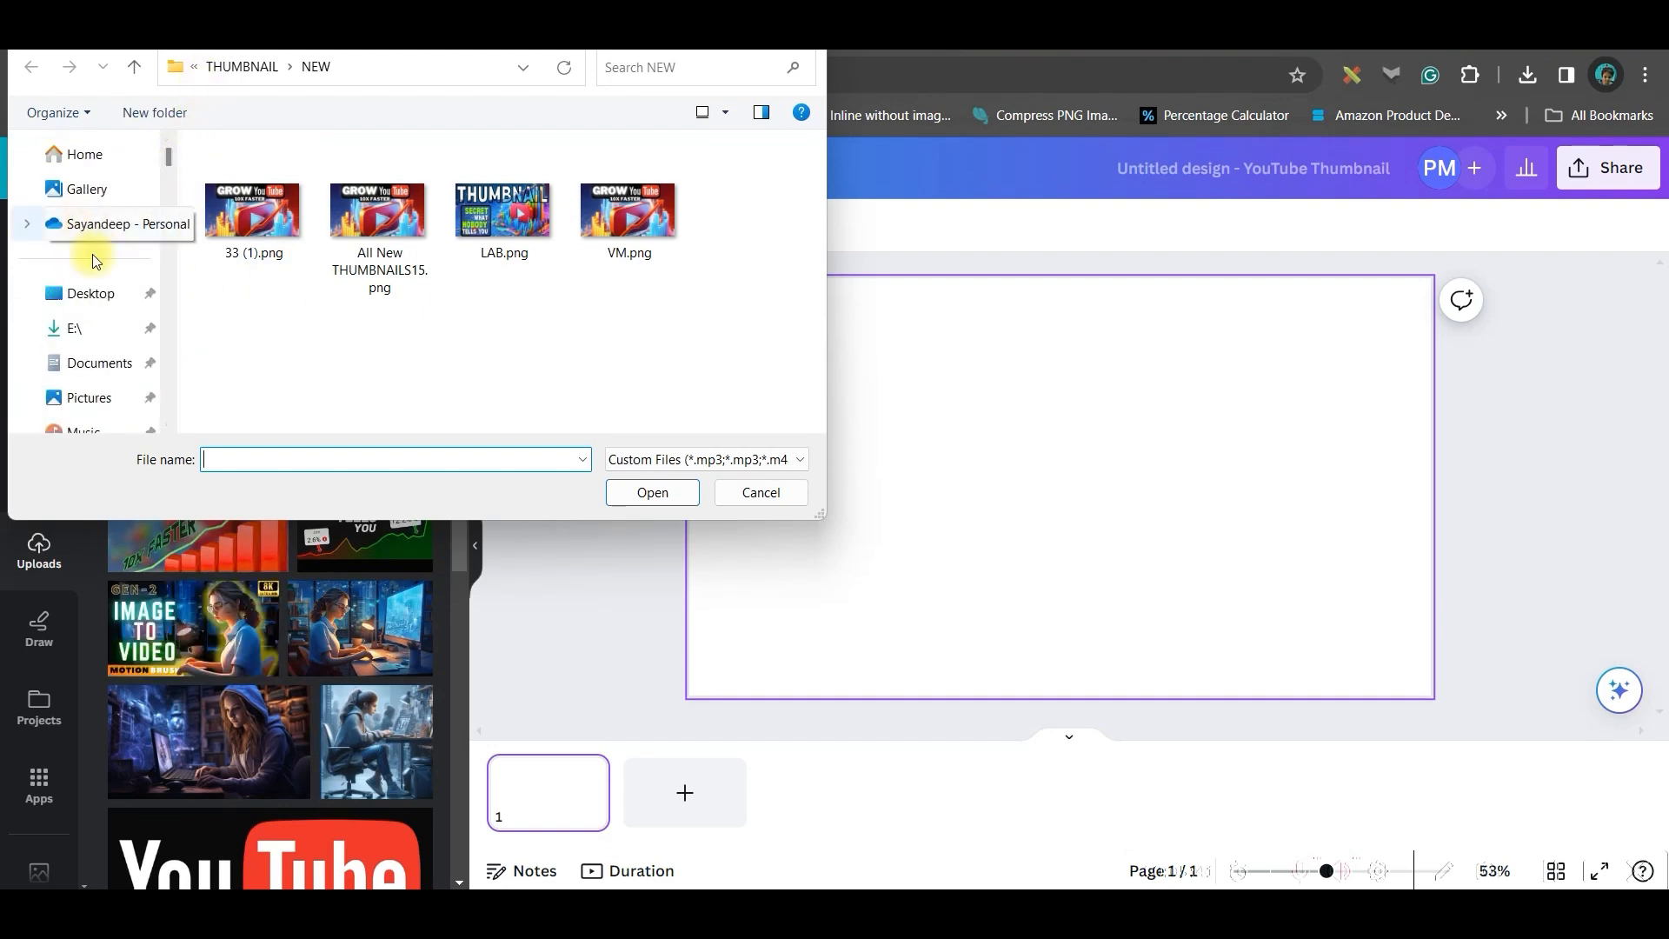
key("Escape")
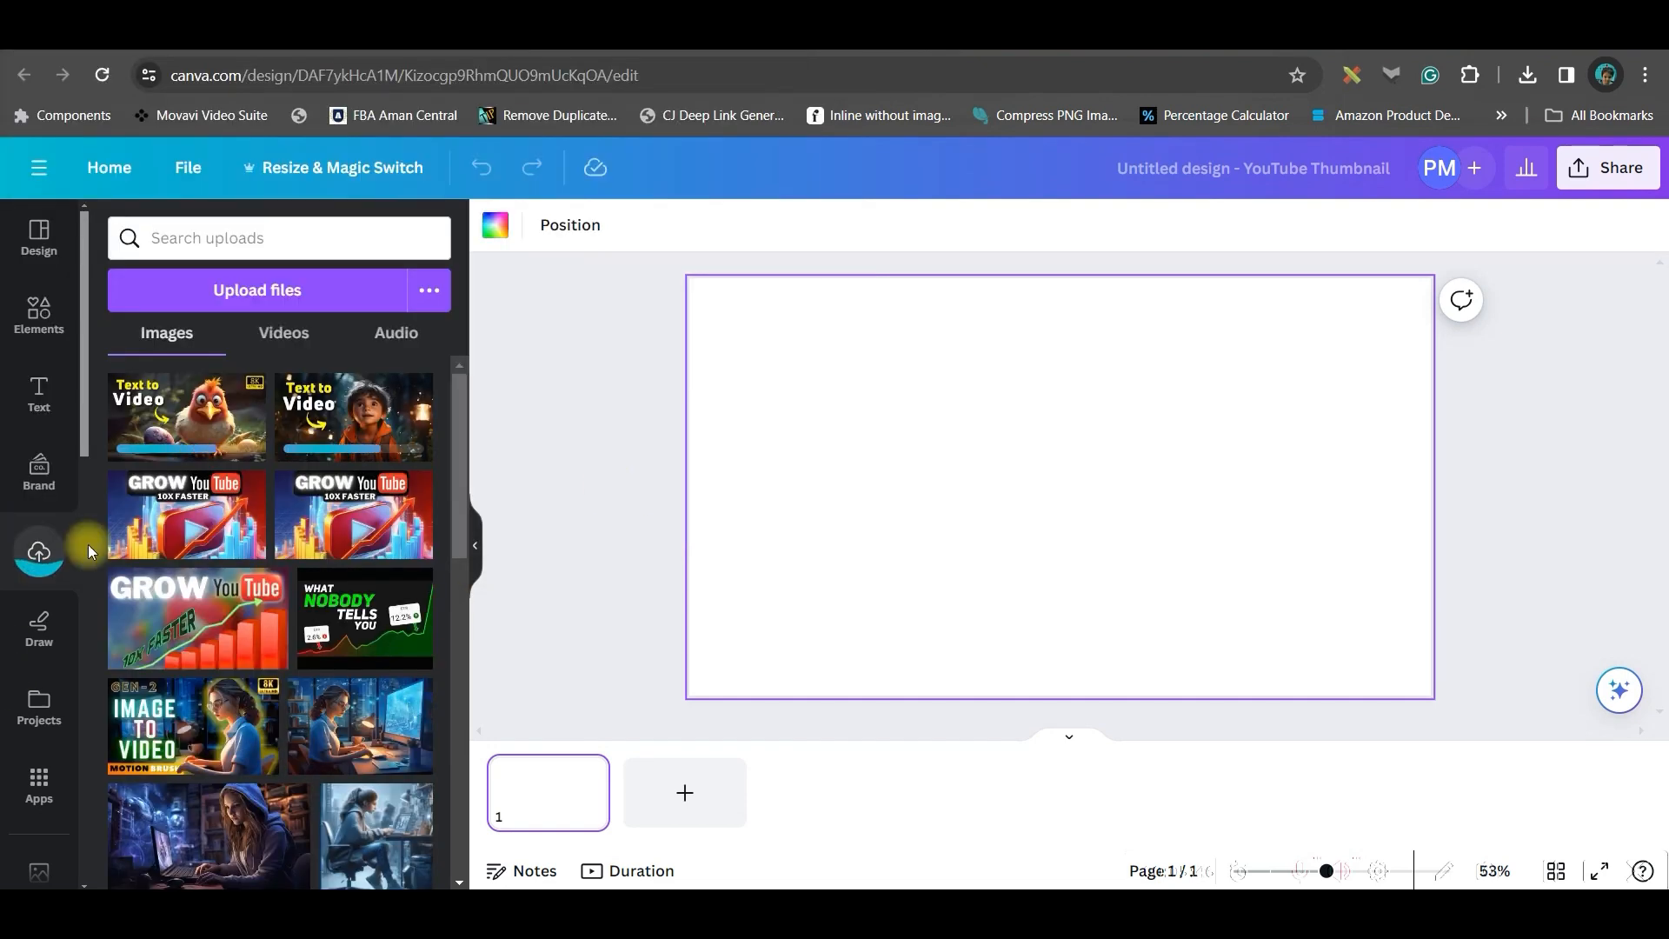
Add the chicken thumbnail to the page and apply Grab Text to separate its text
left_click(190, 432)
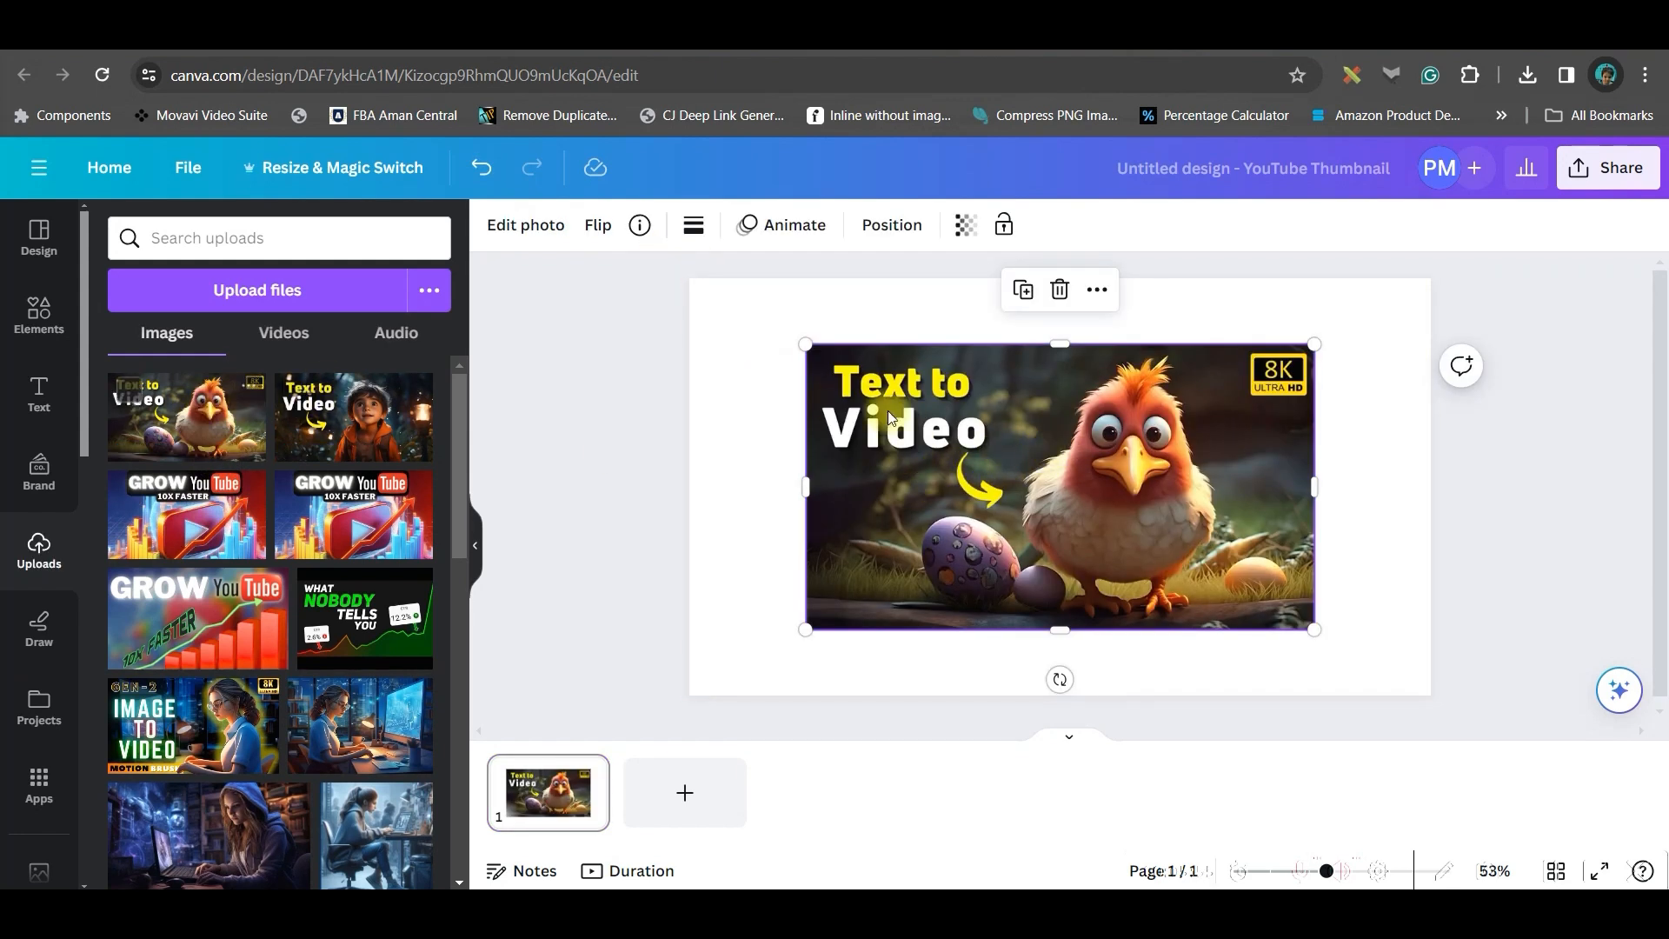
left_click(544, 231)
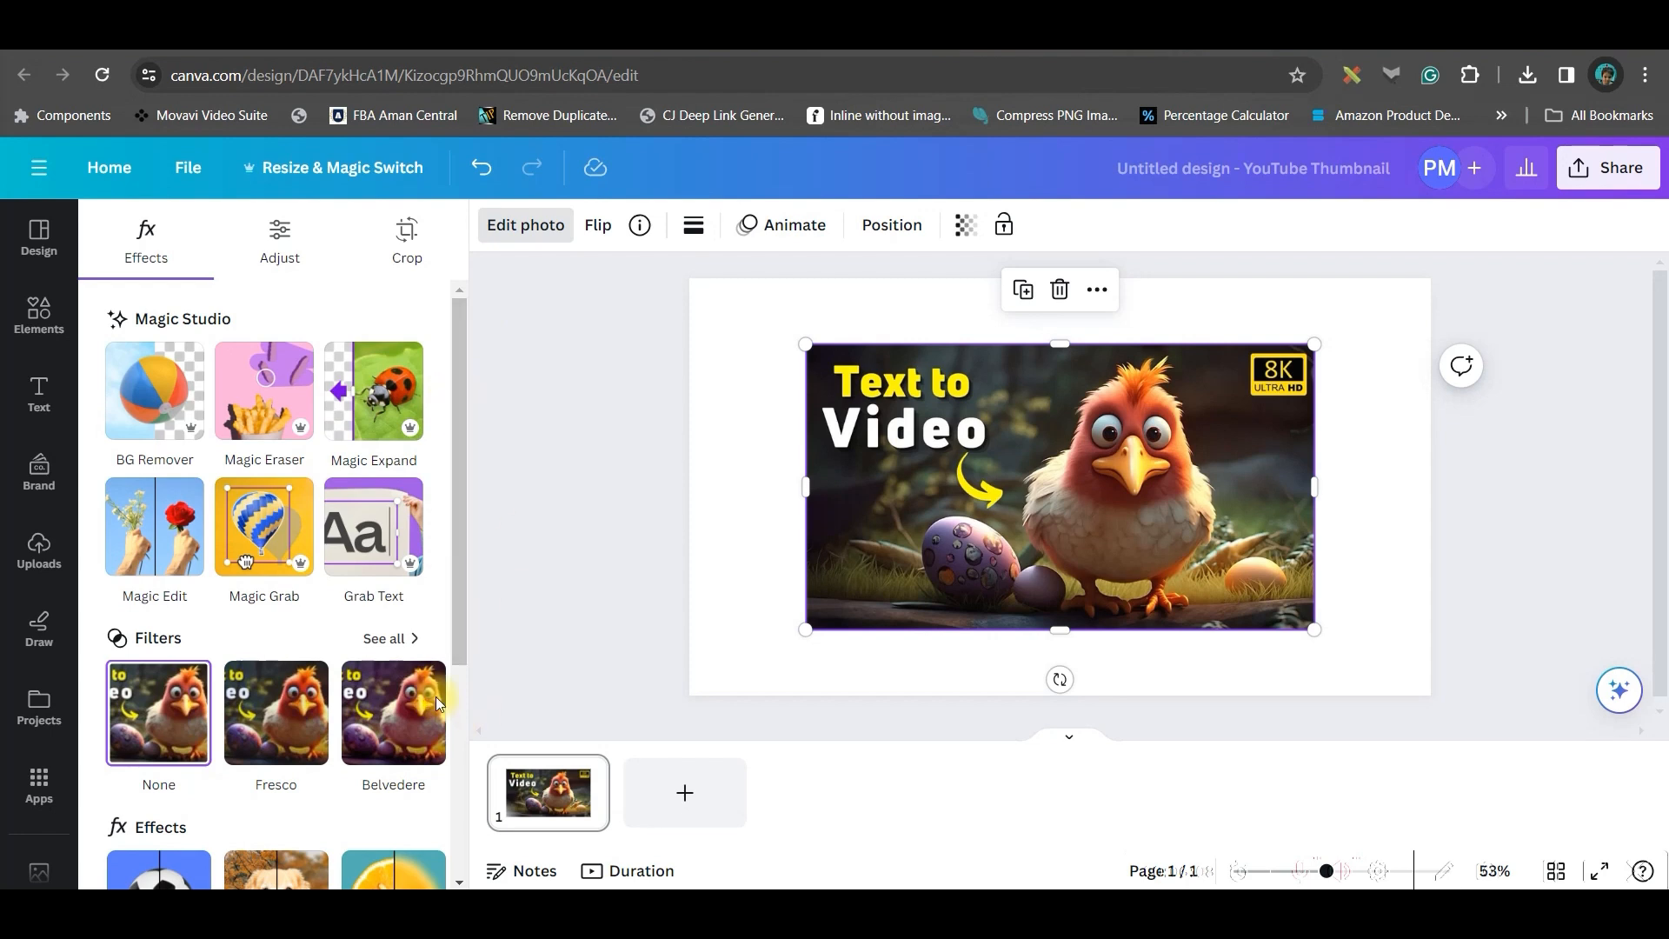
left_click(363, 545)
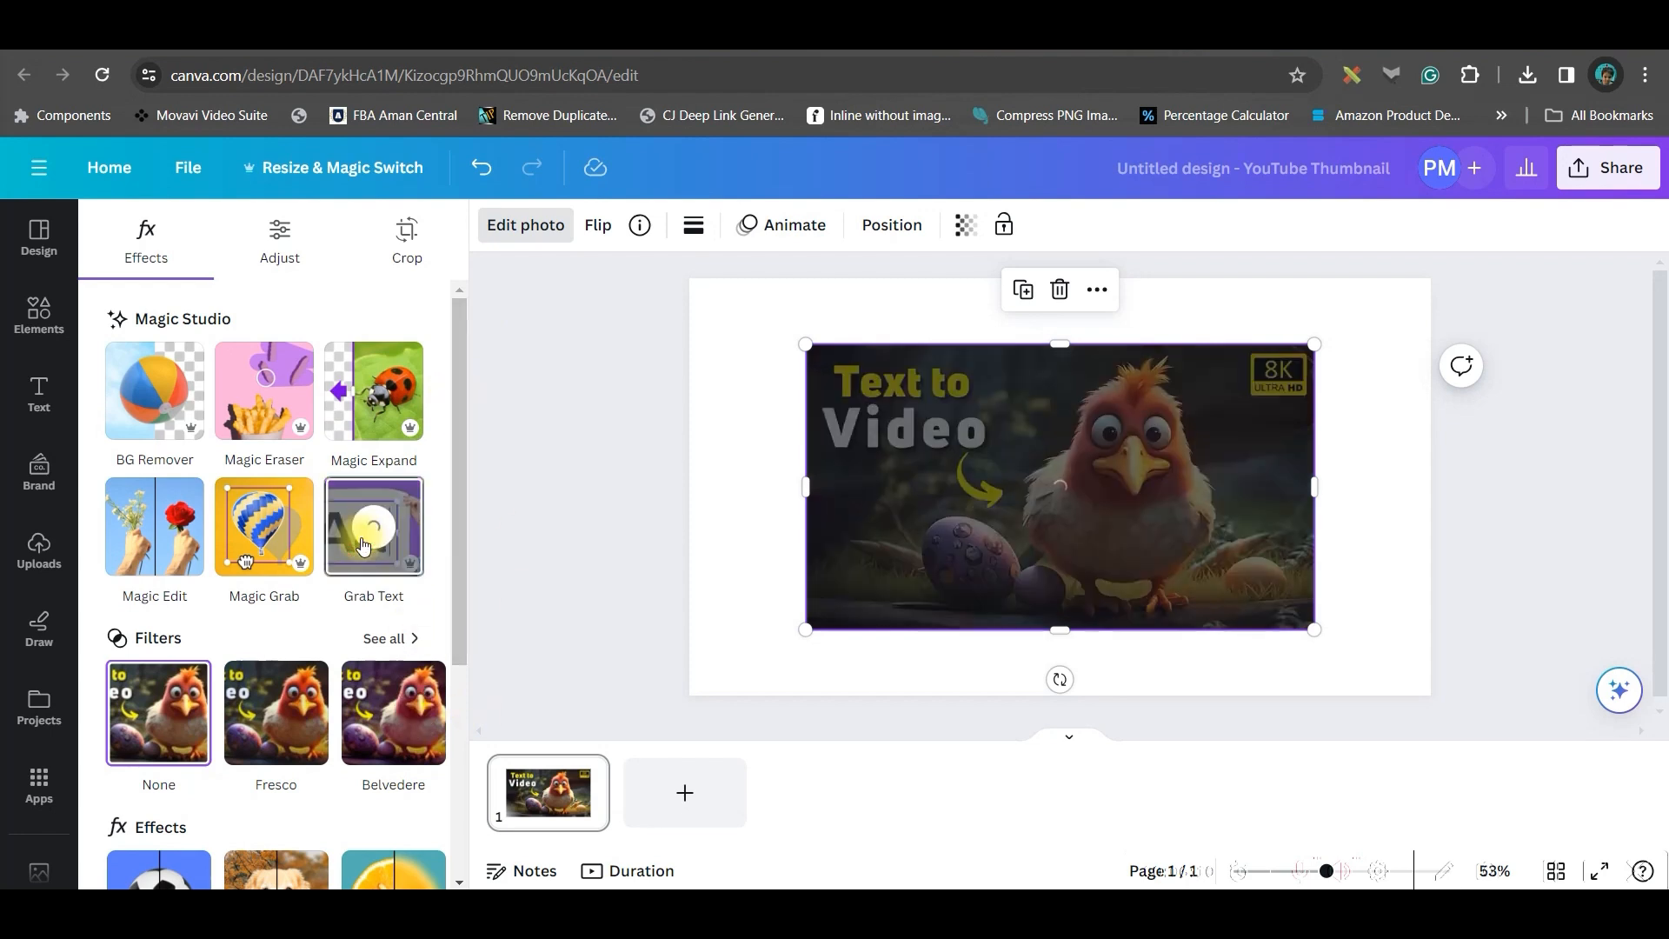
Add a second page and move the extracted Text to Video heading from page 1 onto it
left_click(688, 793)
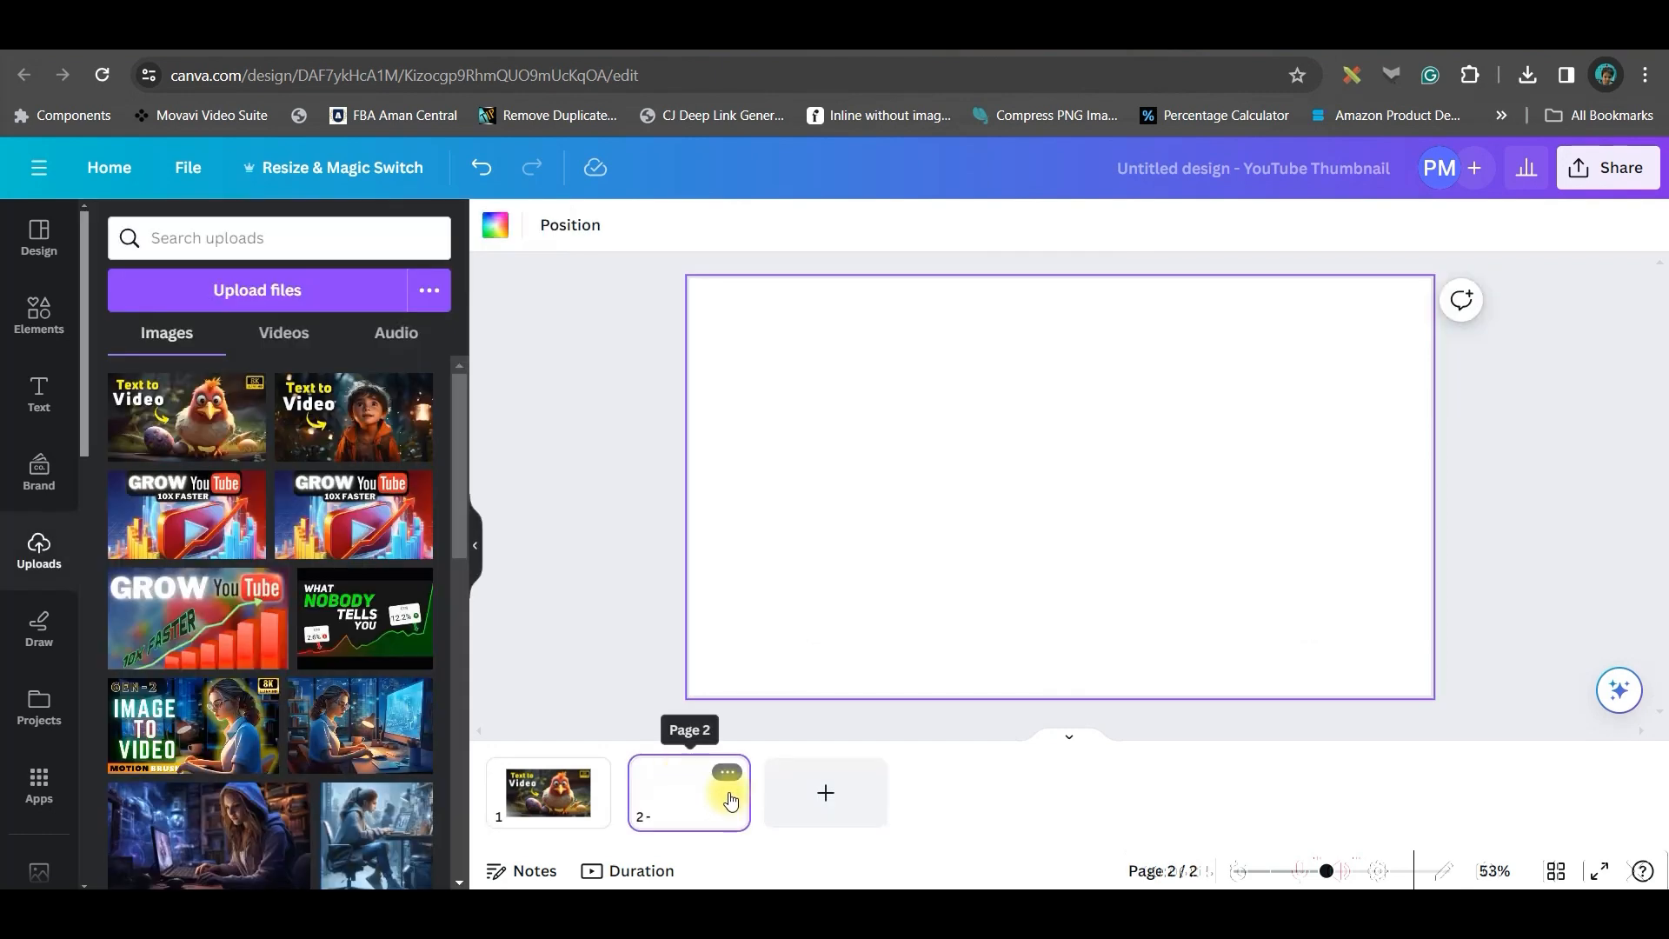
left_click(530, 786)
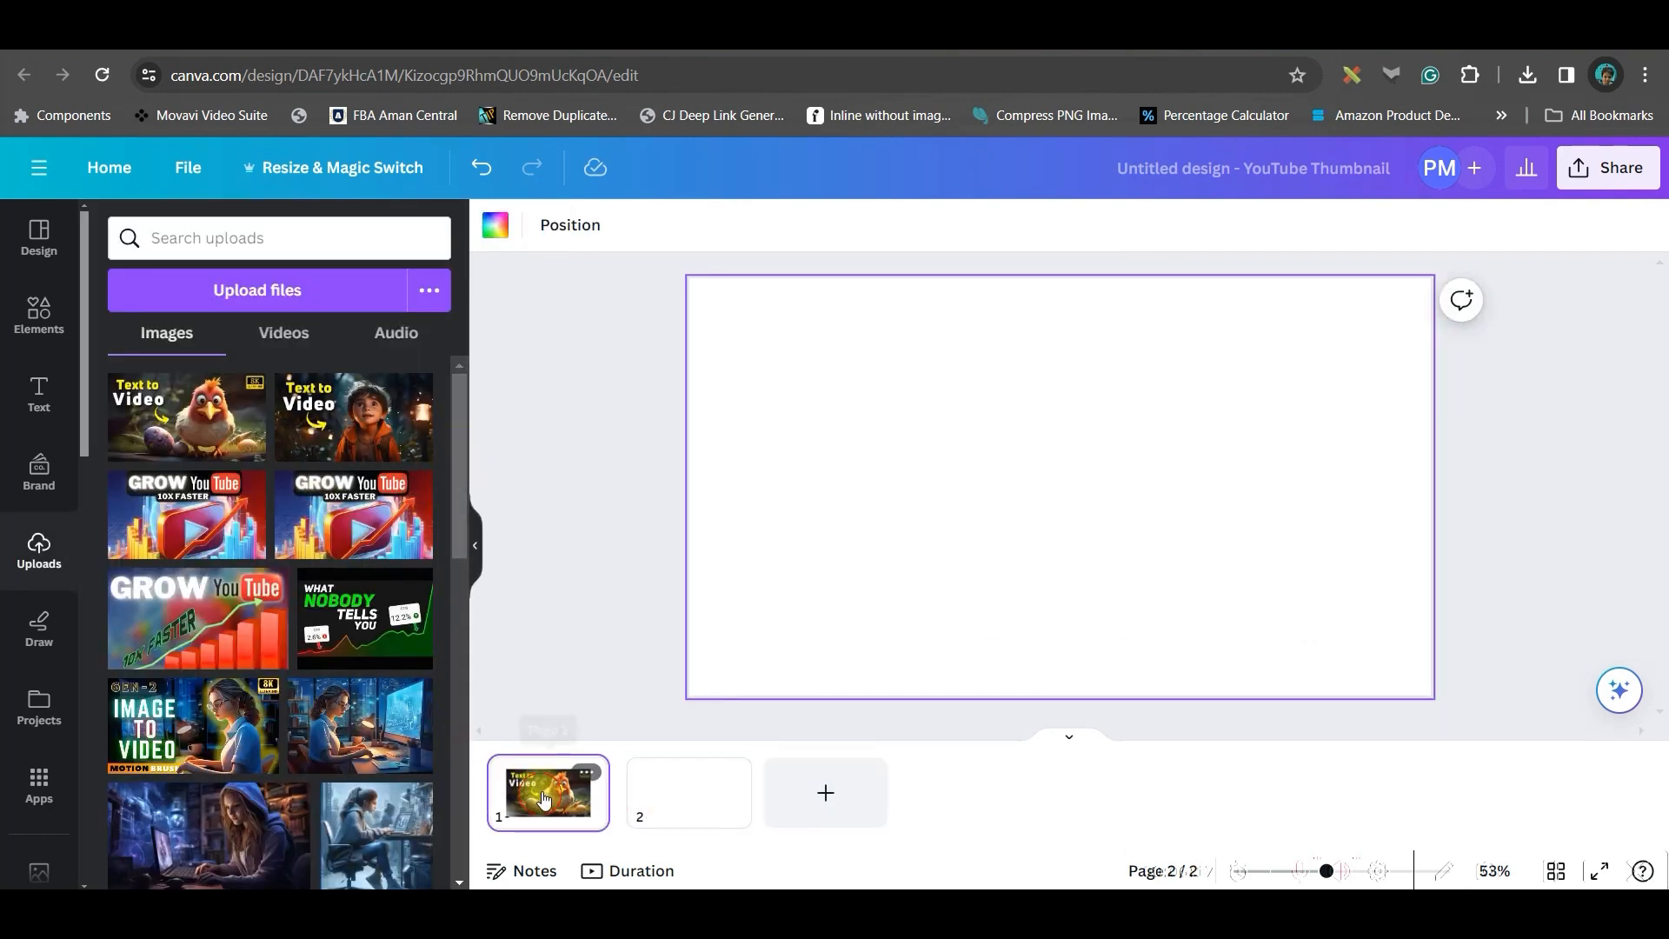
left_click_drag(923, 407, 822, 452)
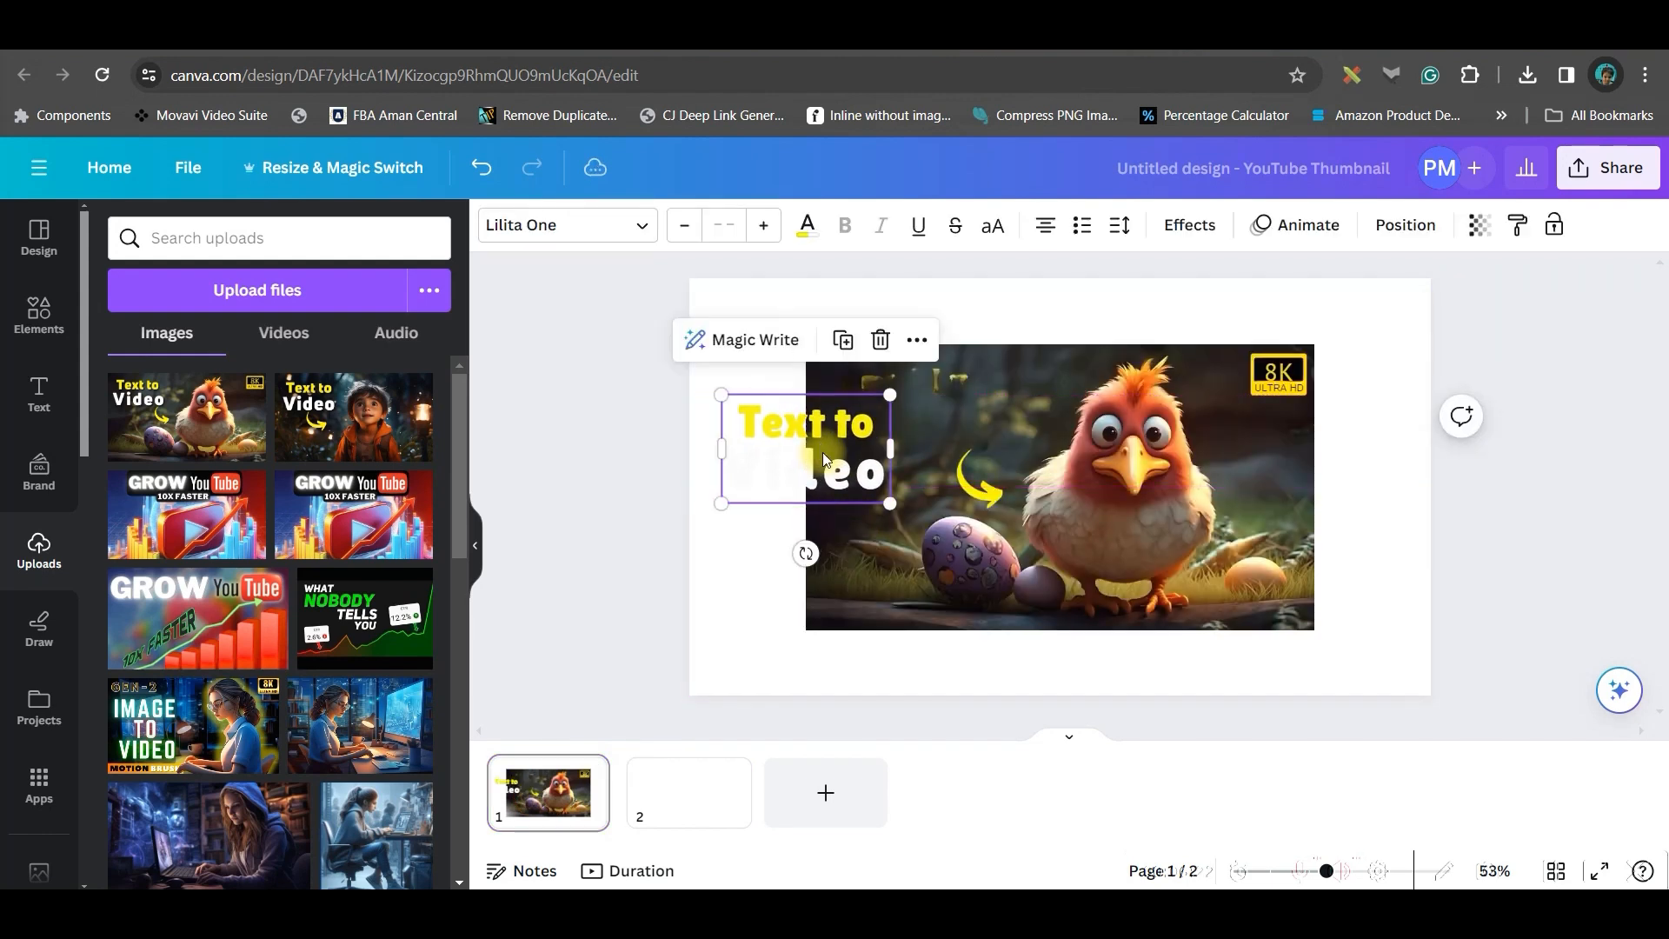
key("Delete")
left_click(719, 780)
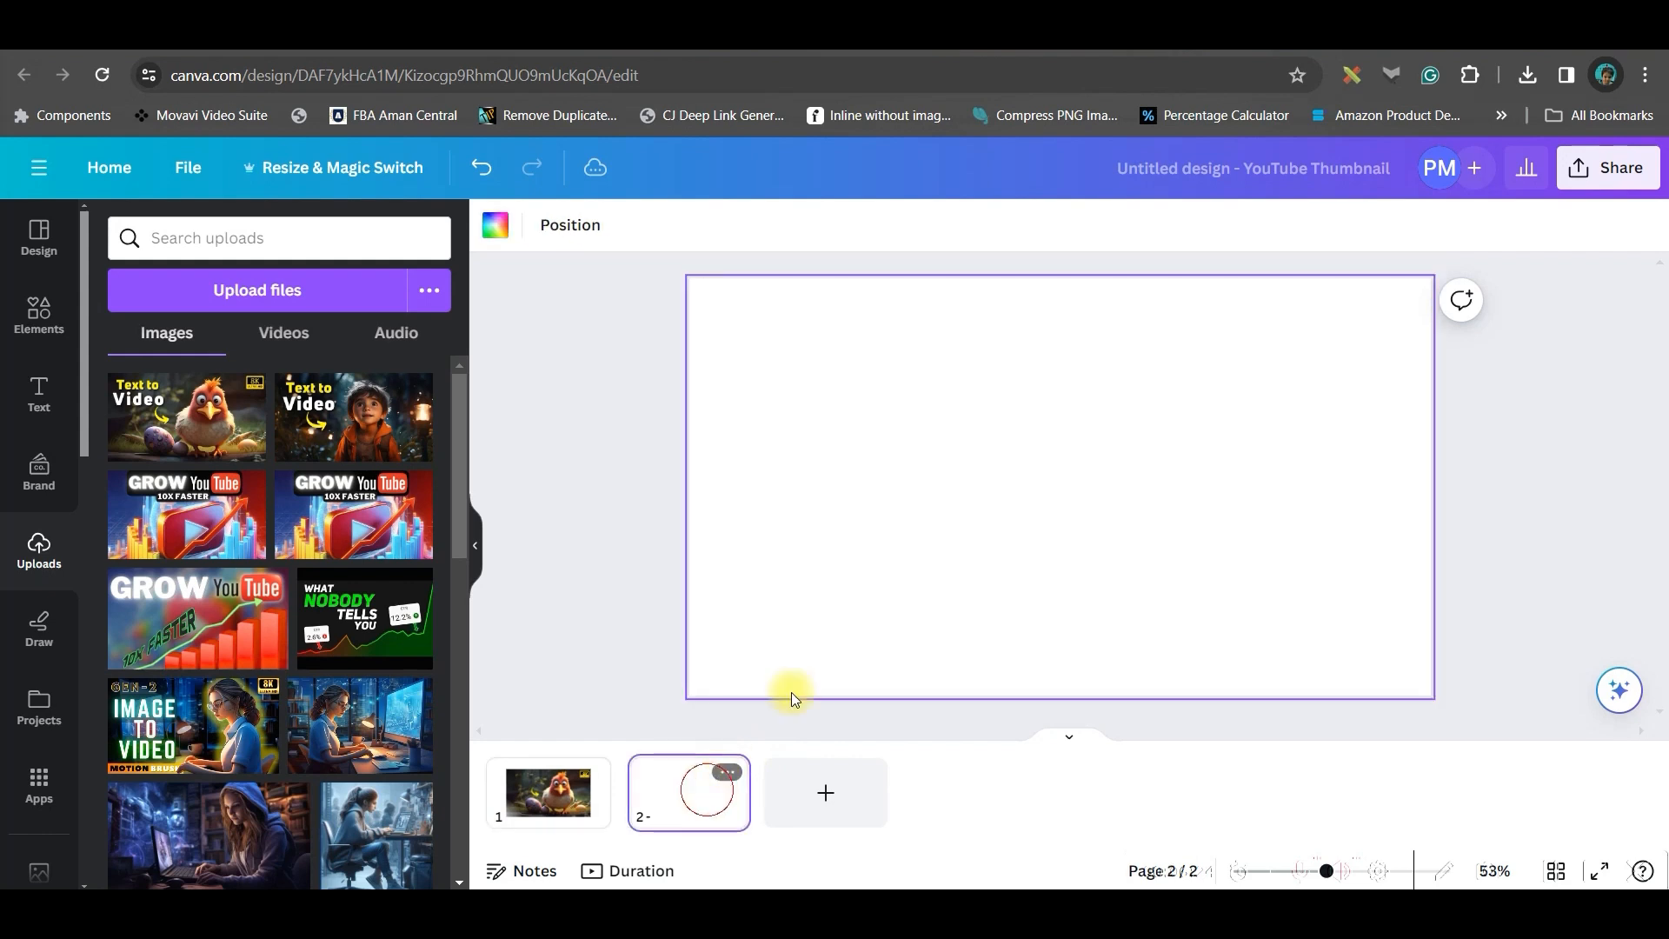
key("ctrl+v")
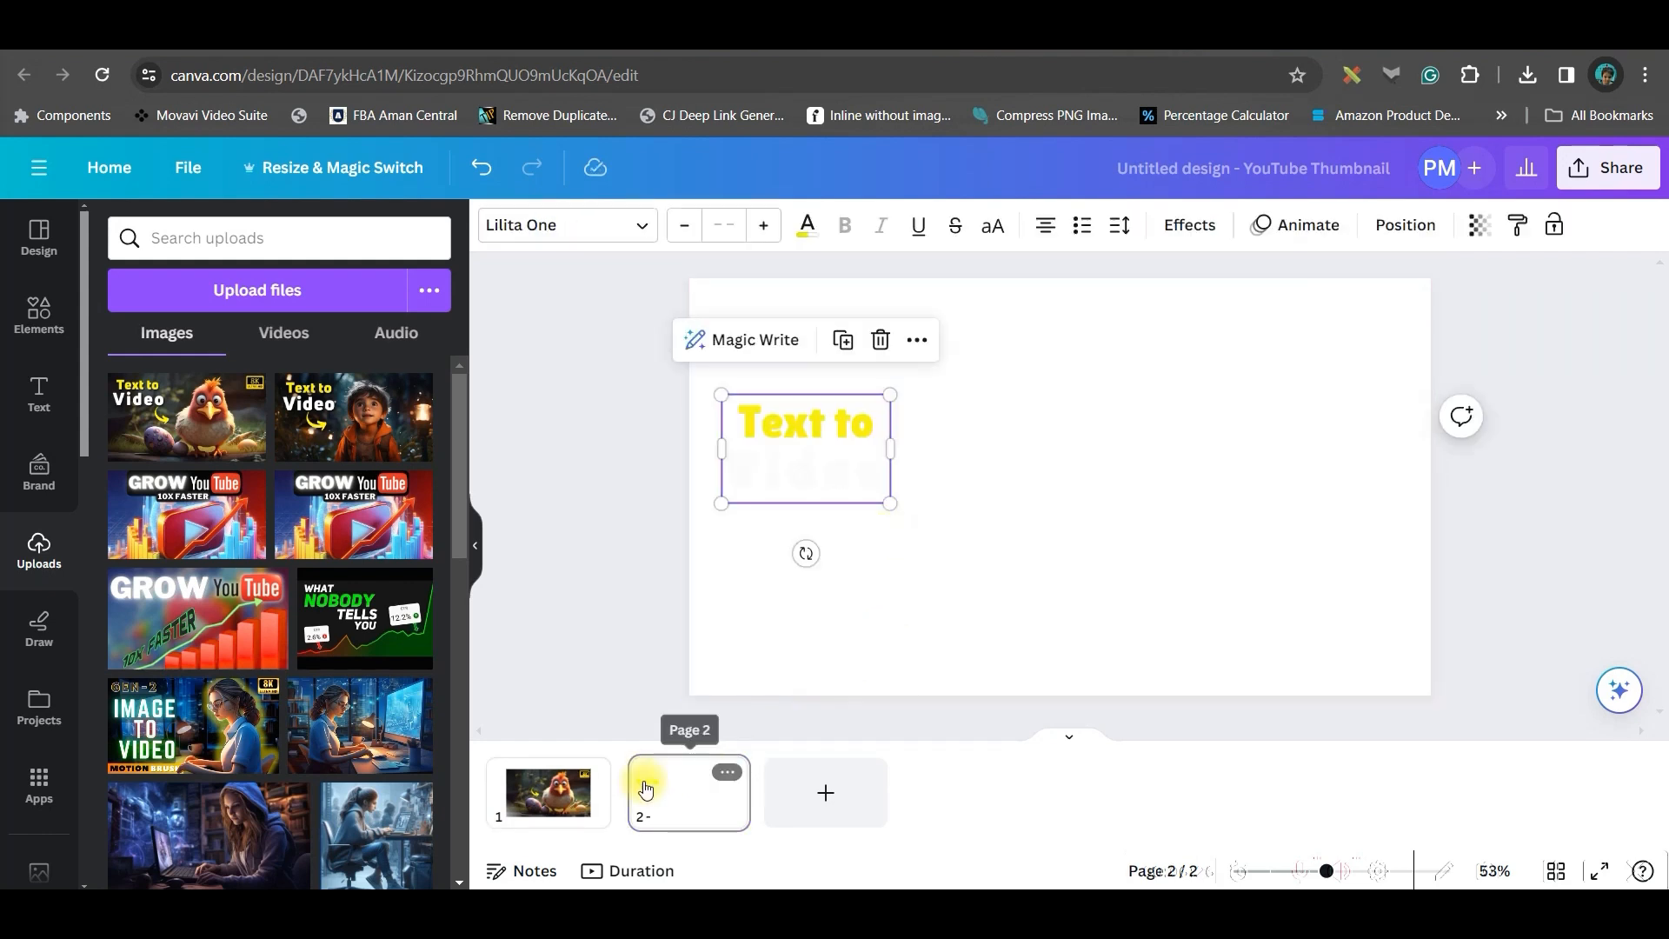
On page 1, select the chicken image and erase its leftover text and yellow arrow with Magic Eraser at brush size 45
left_click(579, 796)
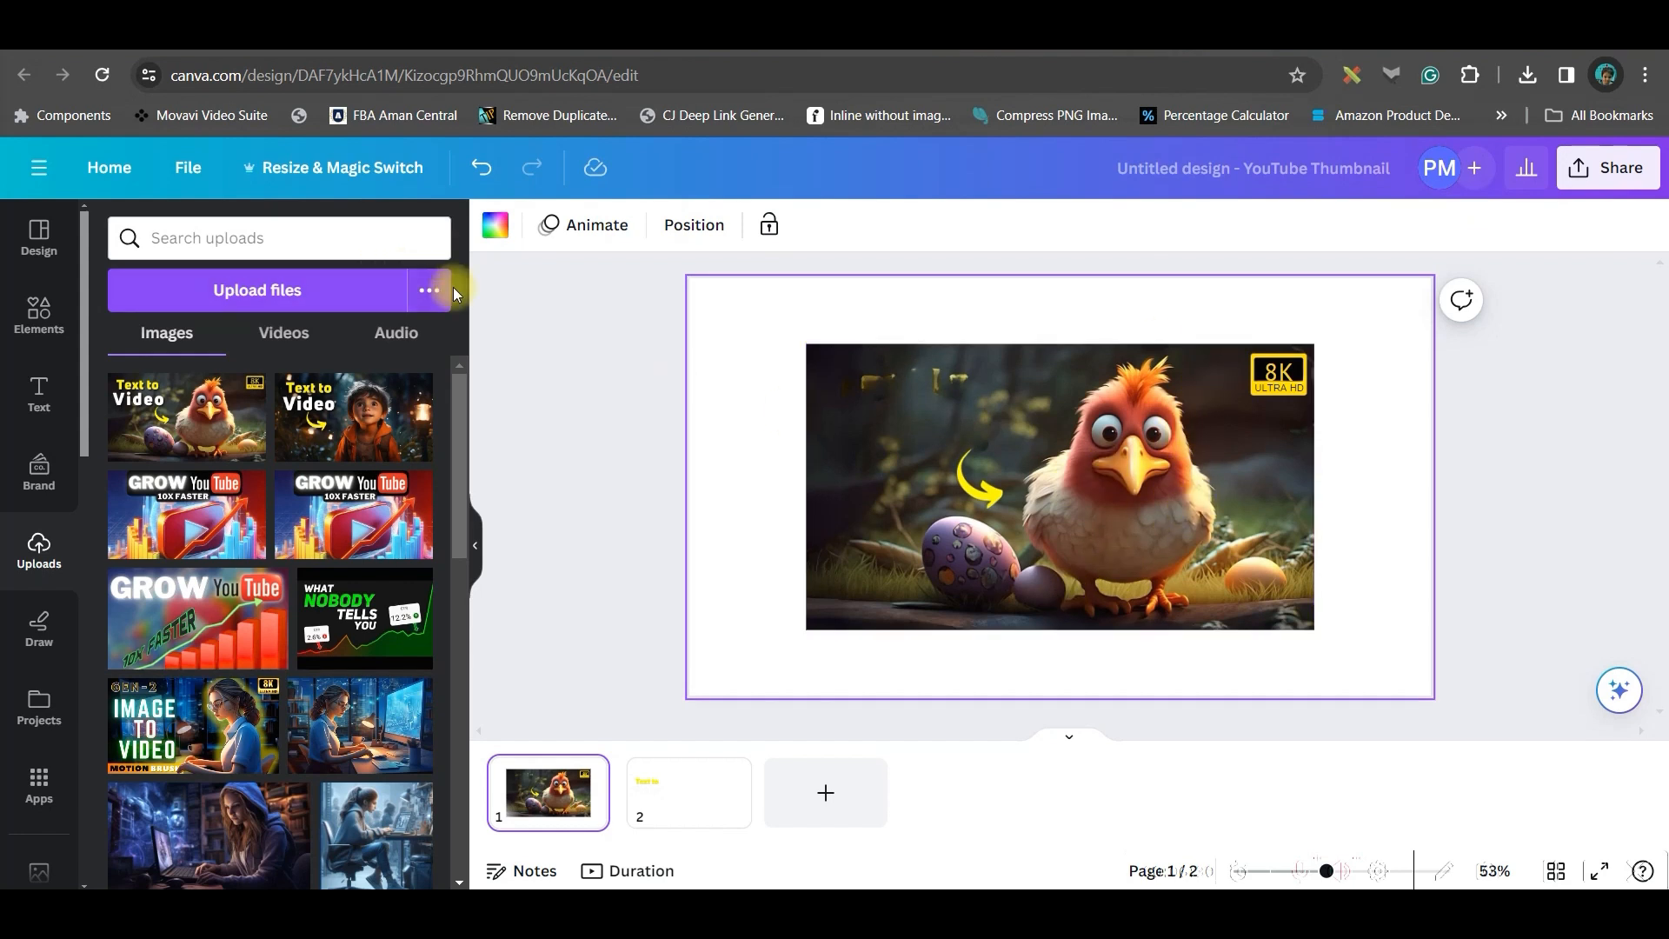
left_click(873, 388)
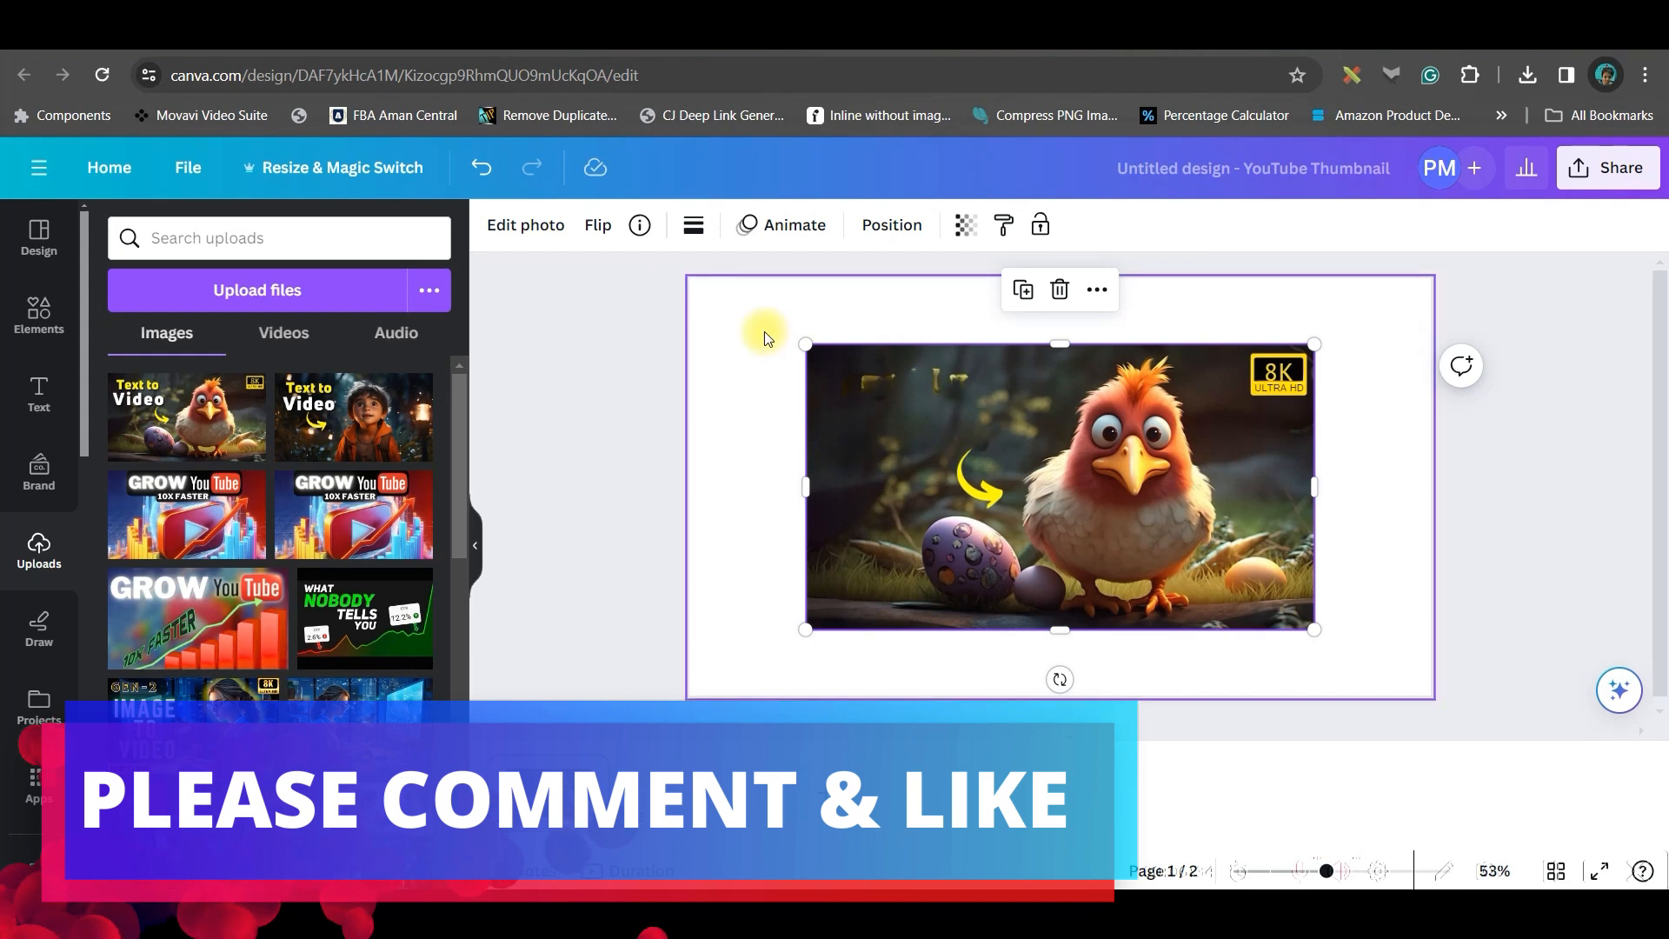
left_click(729, 333)
left_click(930, 452)
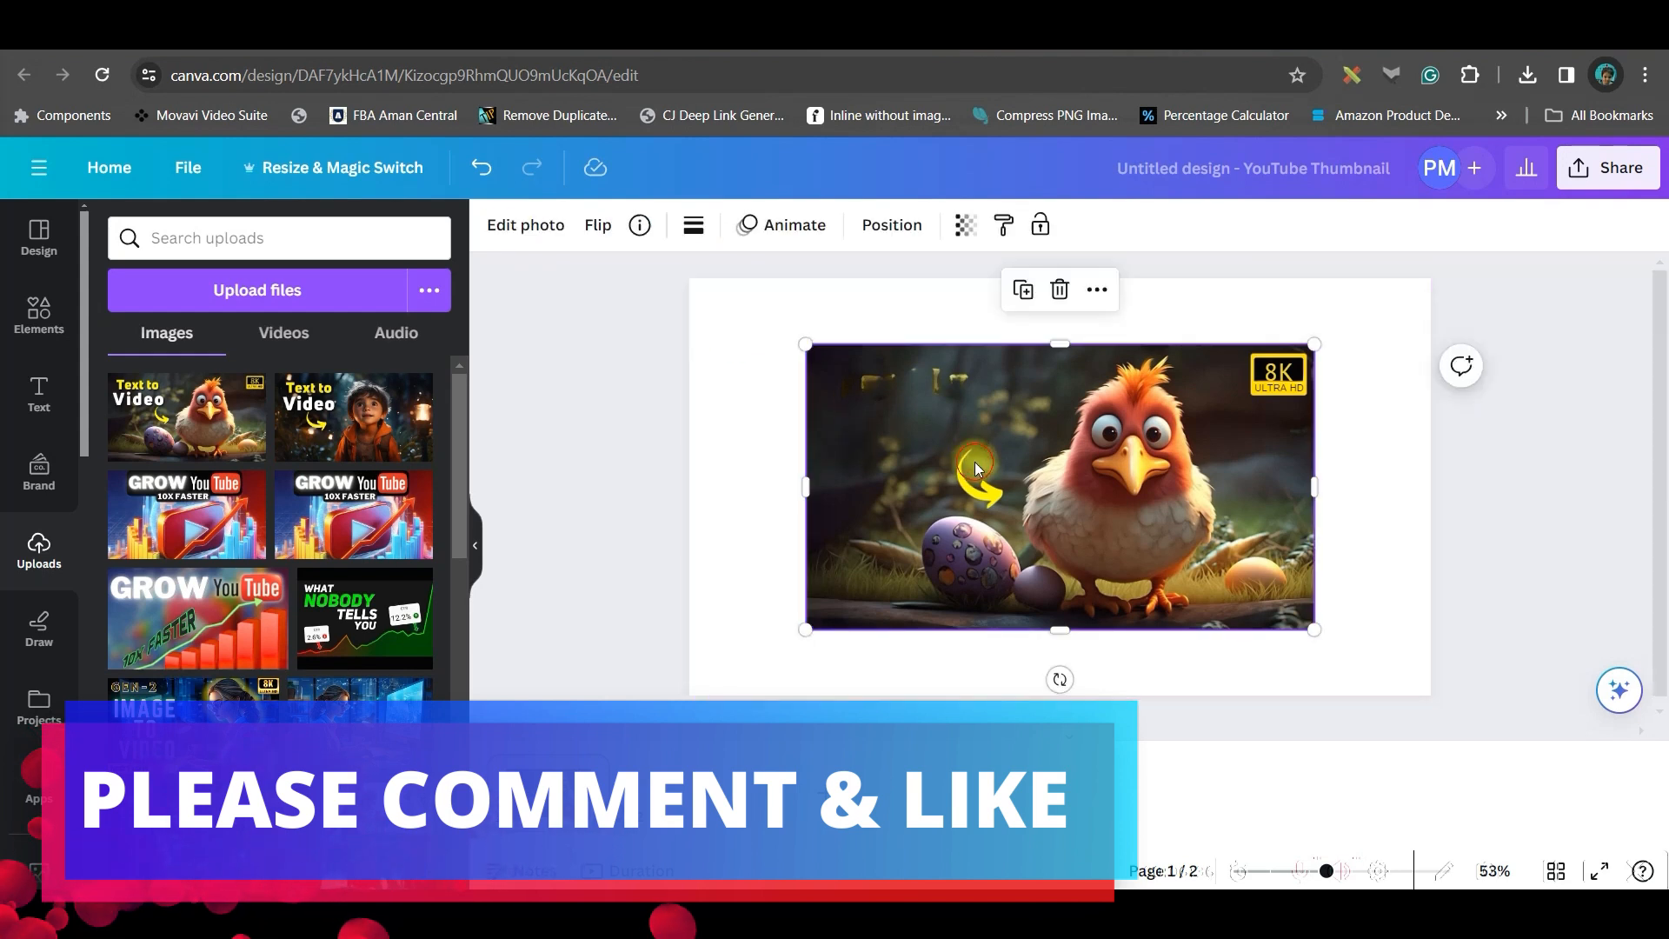
left_click(552, 225)
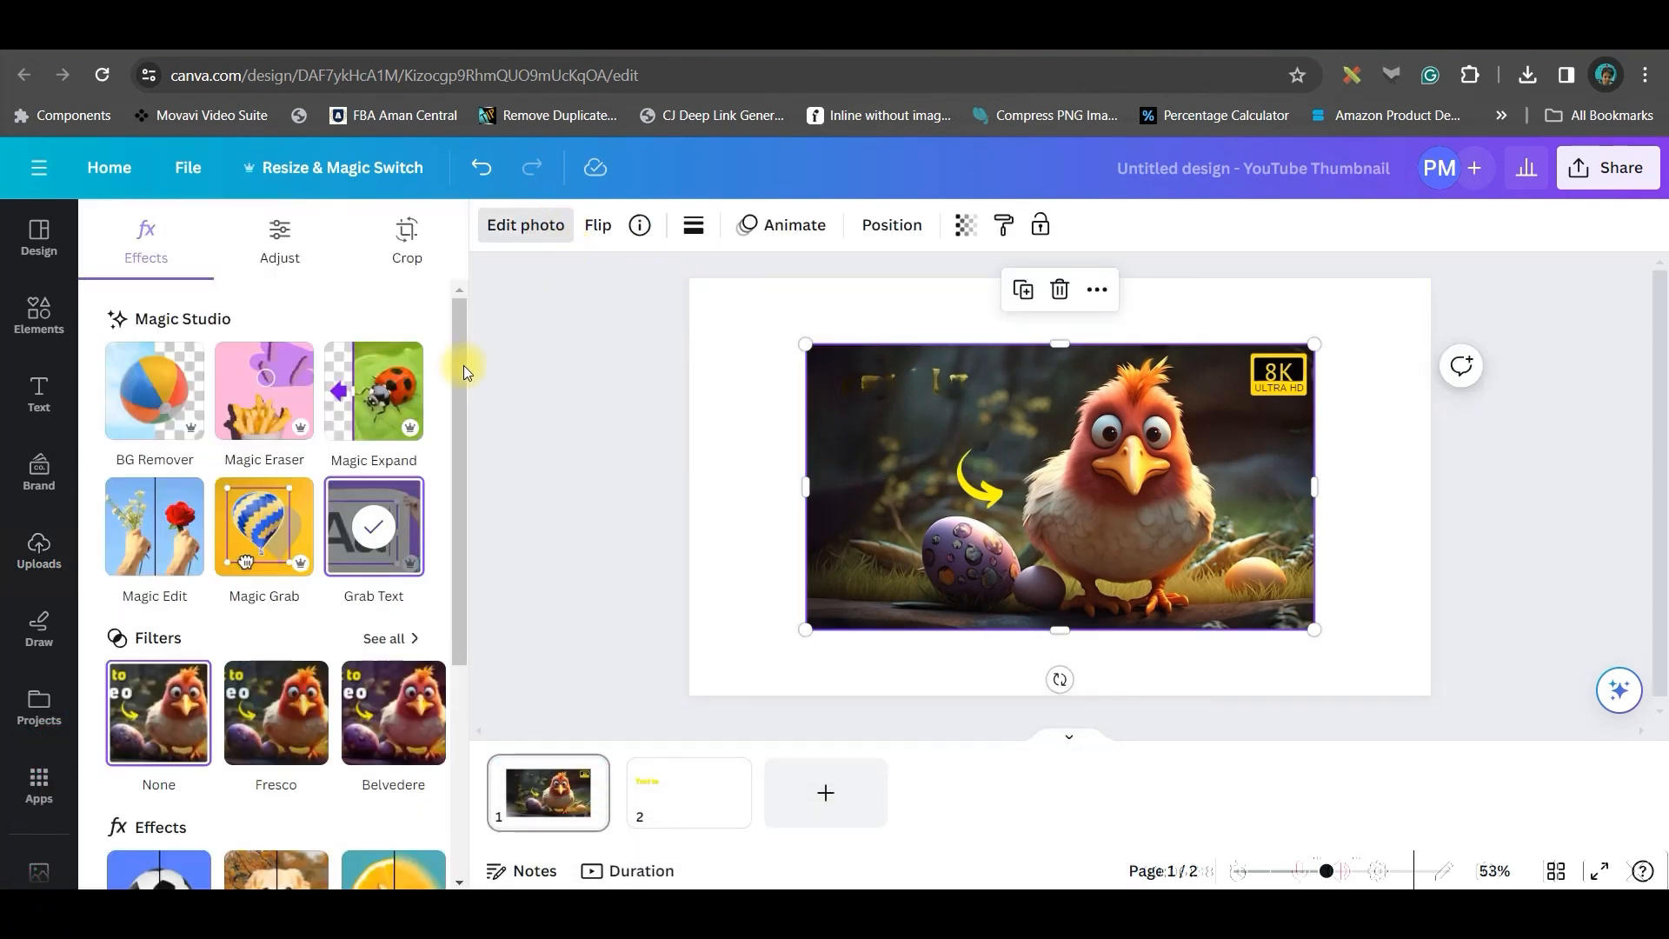
left_click(250, 402)
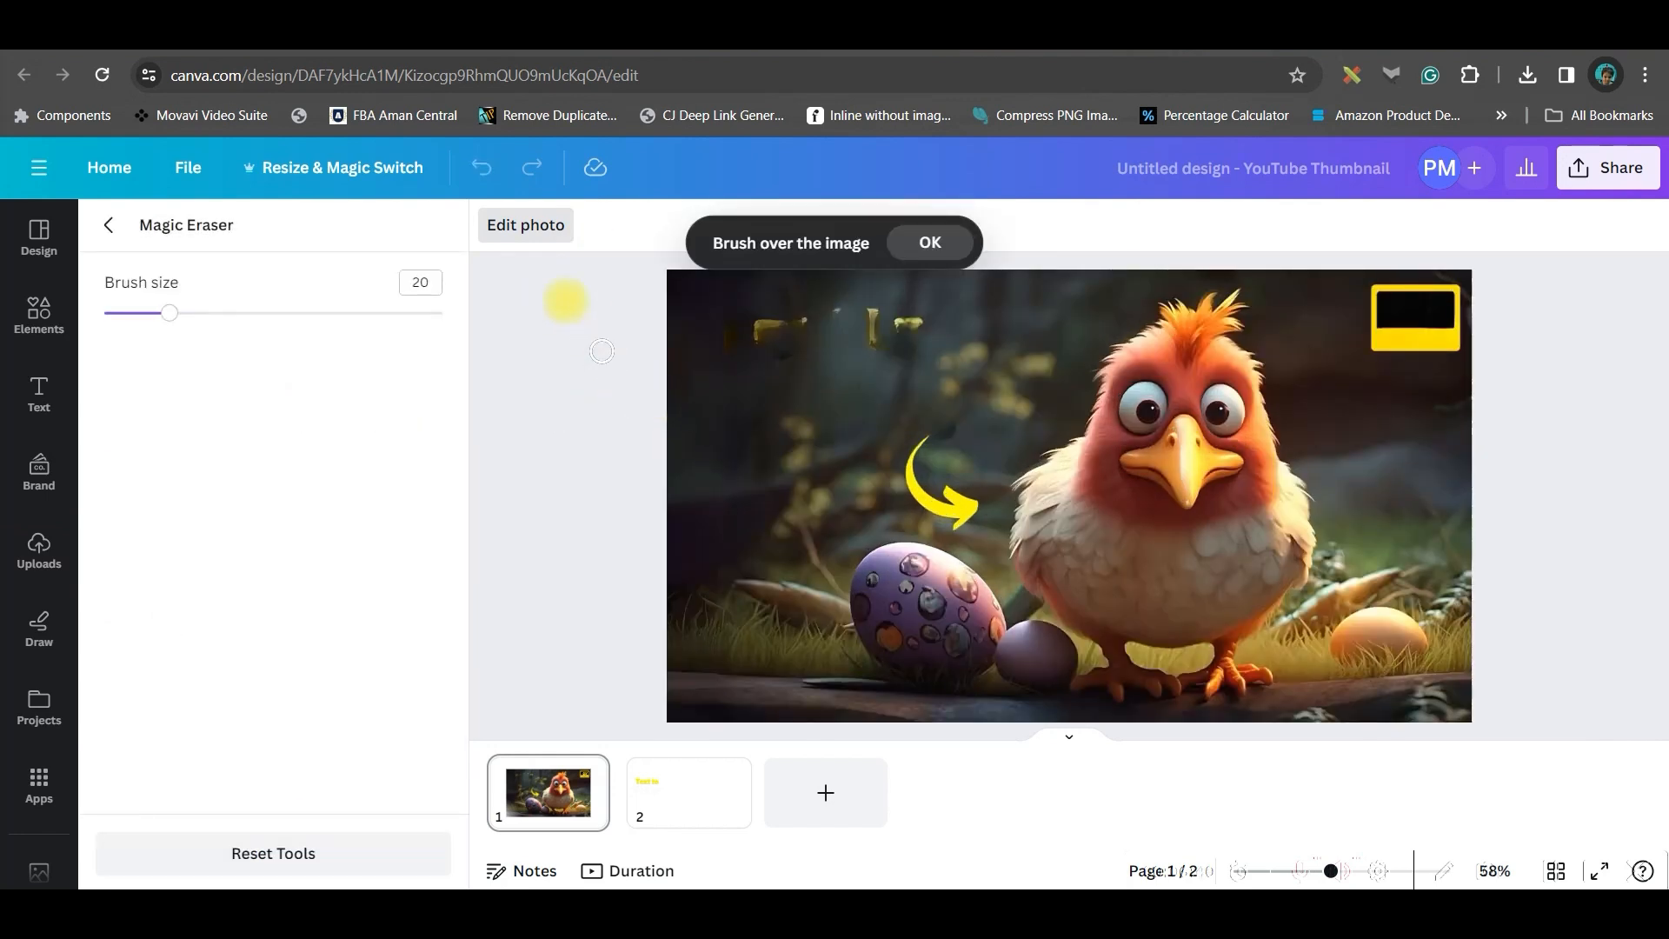
left_click_drag(177, 318, 254, 314)
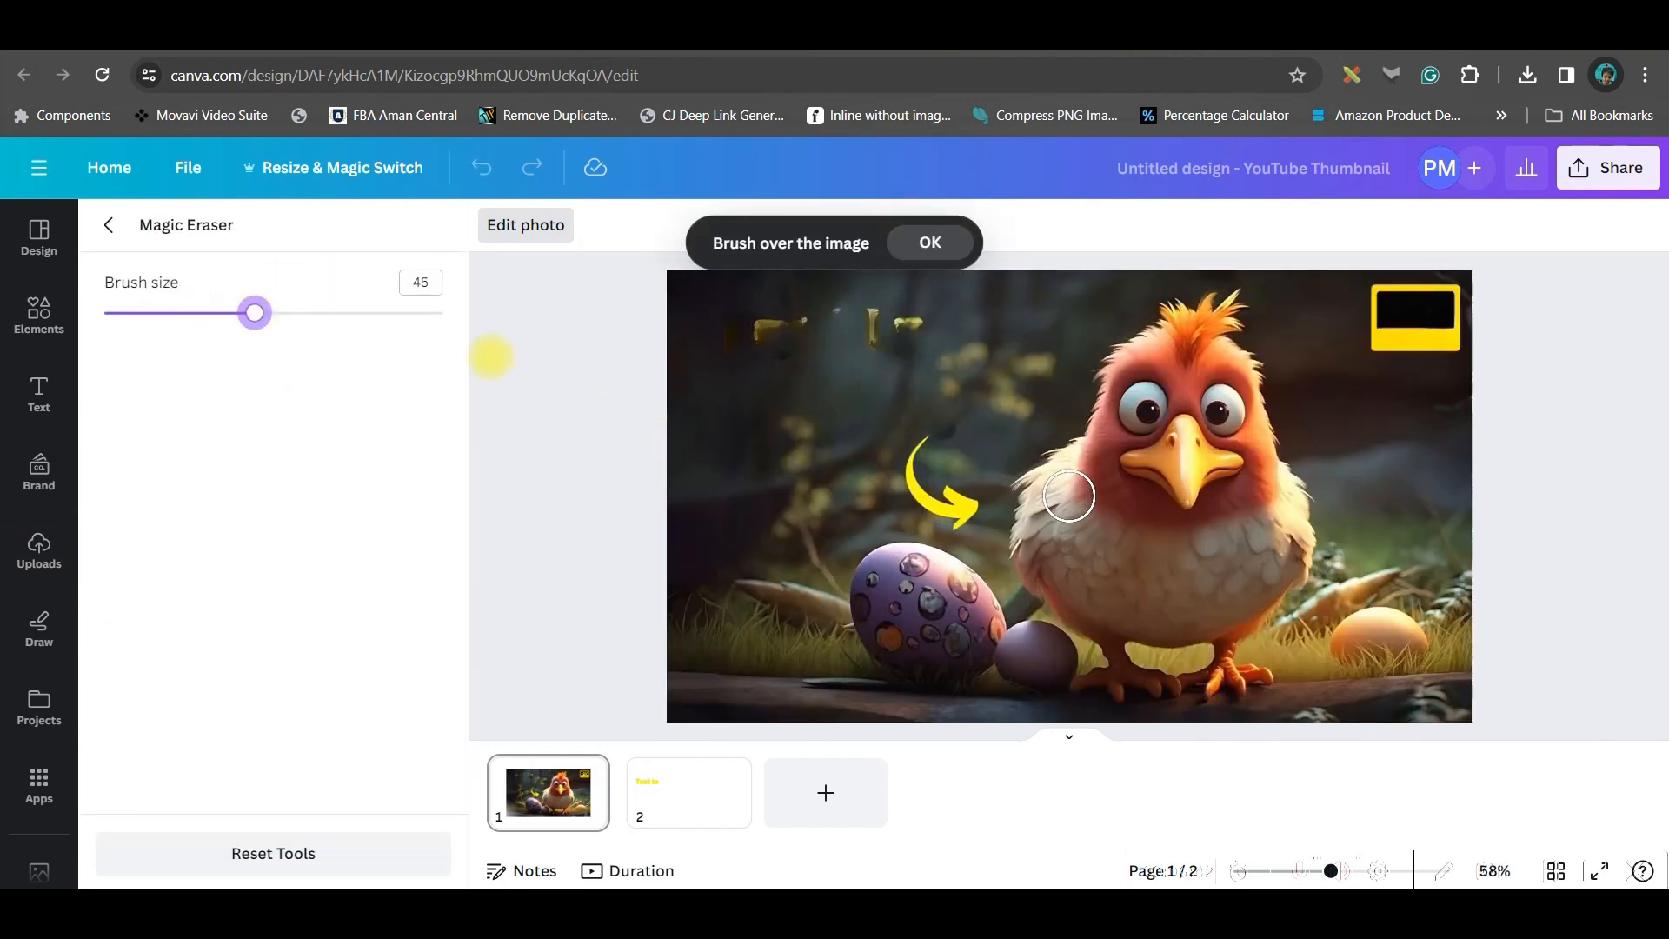
mouse_move(748, 333)
left_mouse_down()
mouse_move(956, 328)
mouse_move(899, 409)
mouse_move(902, 452)
mouse_move(922, 444)
mouse_move(918, 466)
mouse_move(968, 509)
mouse_move(925, 471)
left_mouse_up()
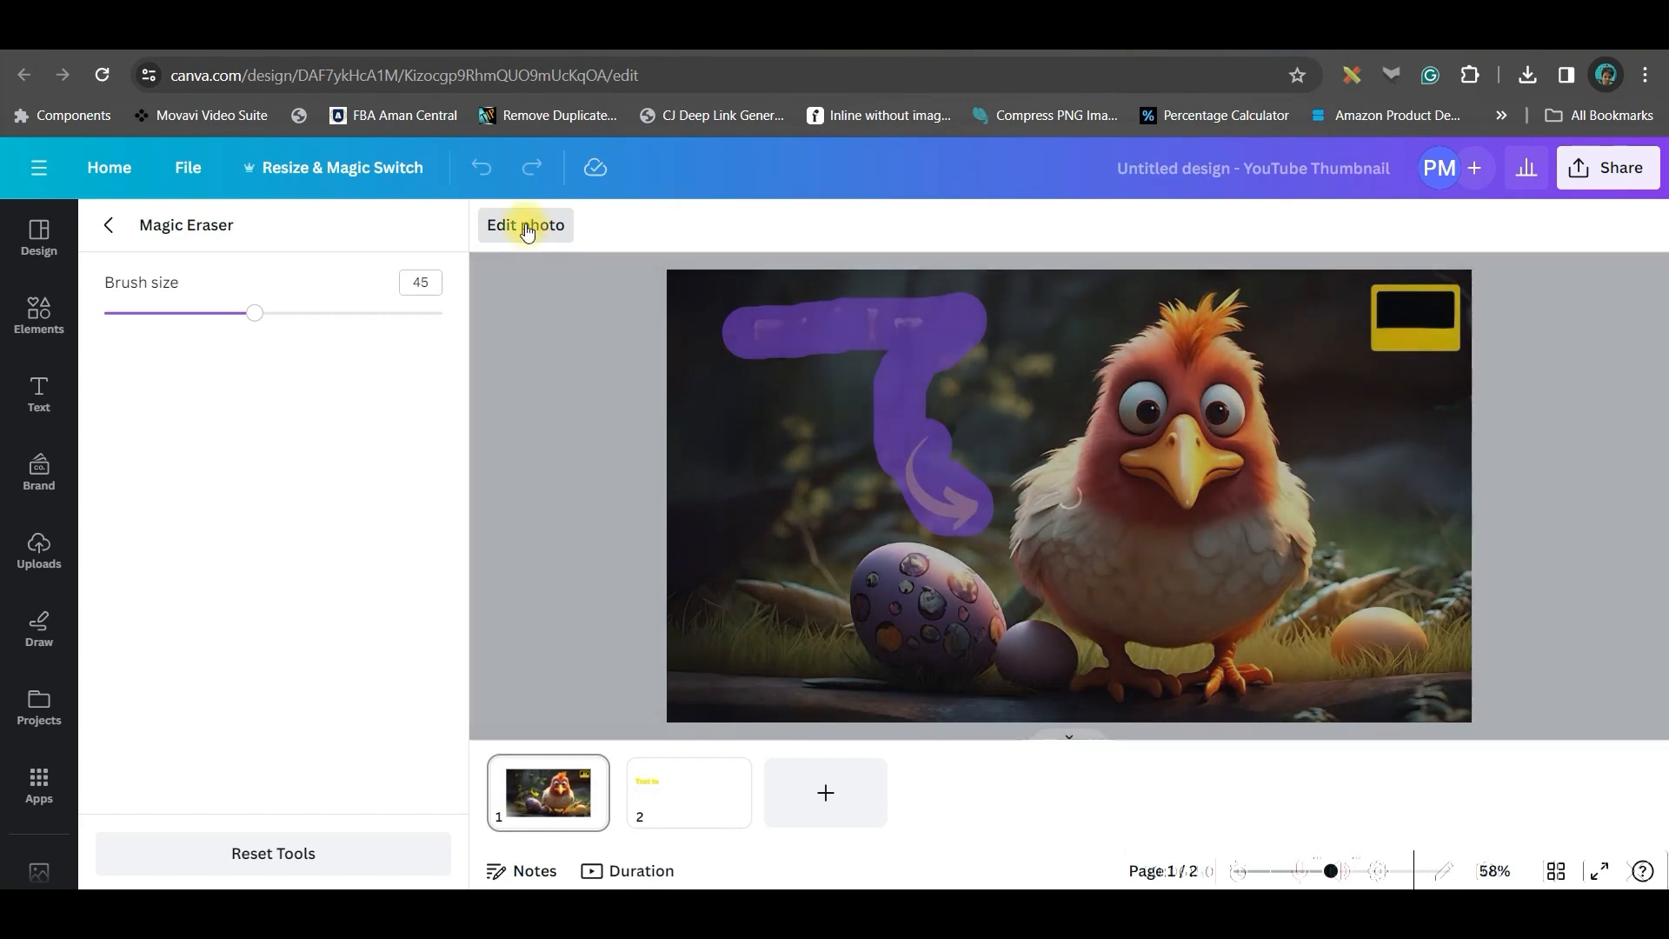
left_click(522, 228)
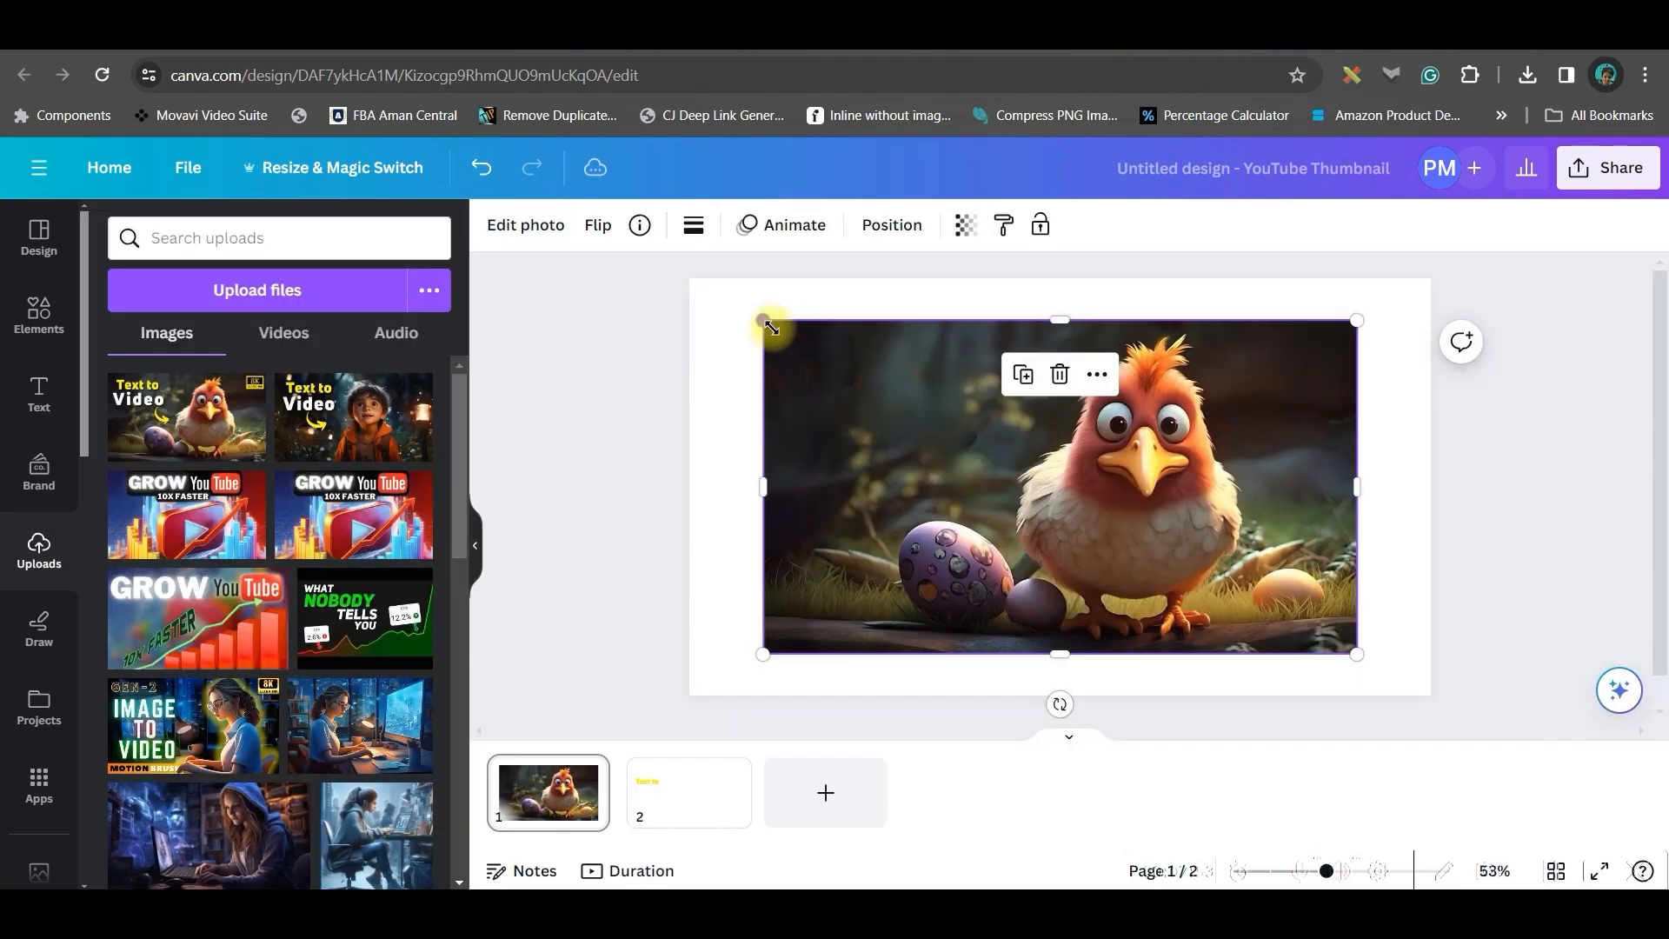
Resize the cleaned chicken image from both corners so it fills the whole page
left_click_drag(771, 327, 689, 279)
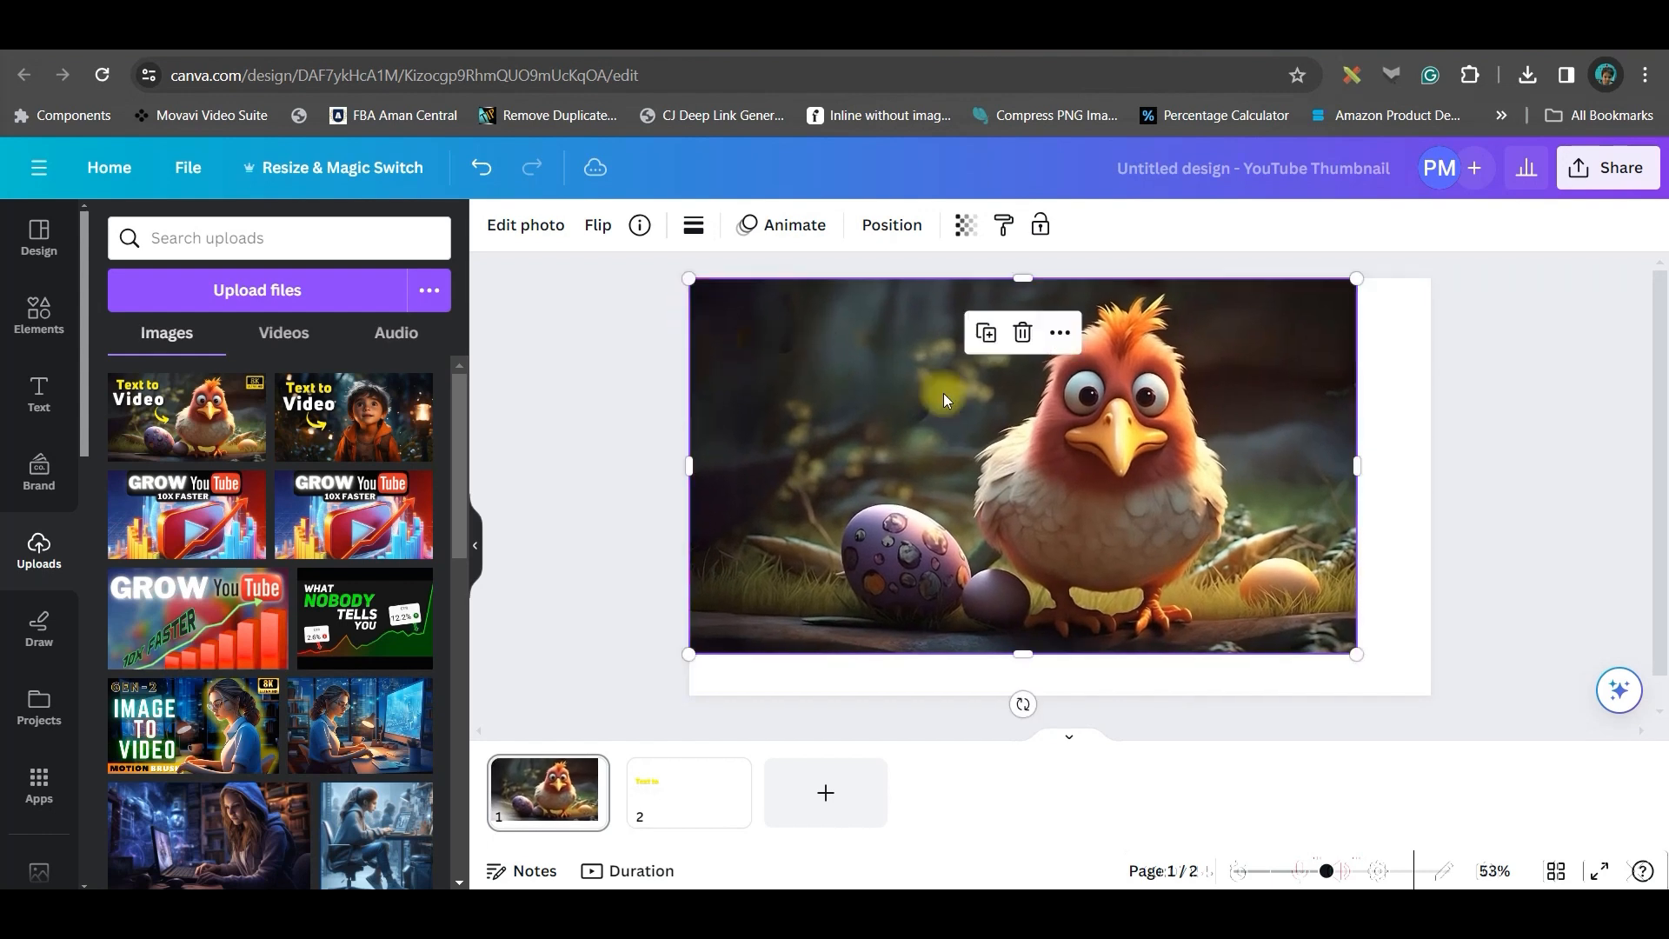
left_click_drag(1352, 652, 1430, 696)
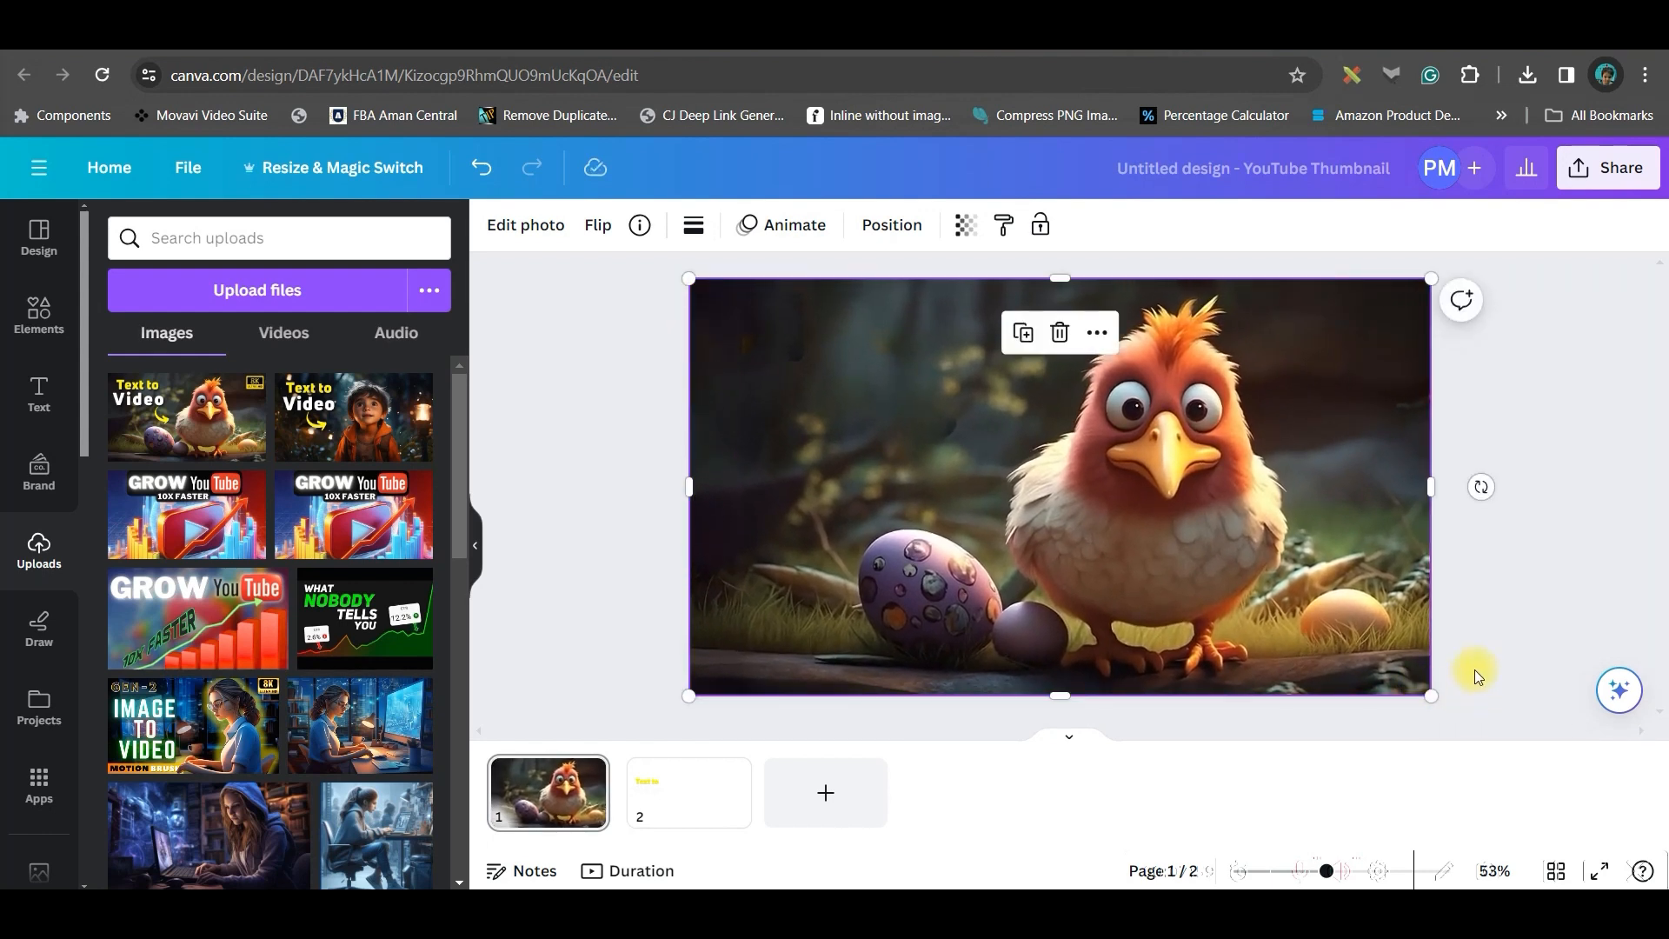
left_click(1526, 474)
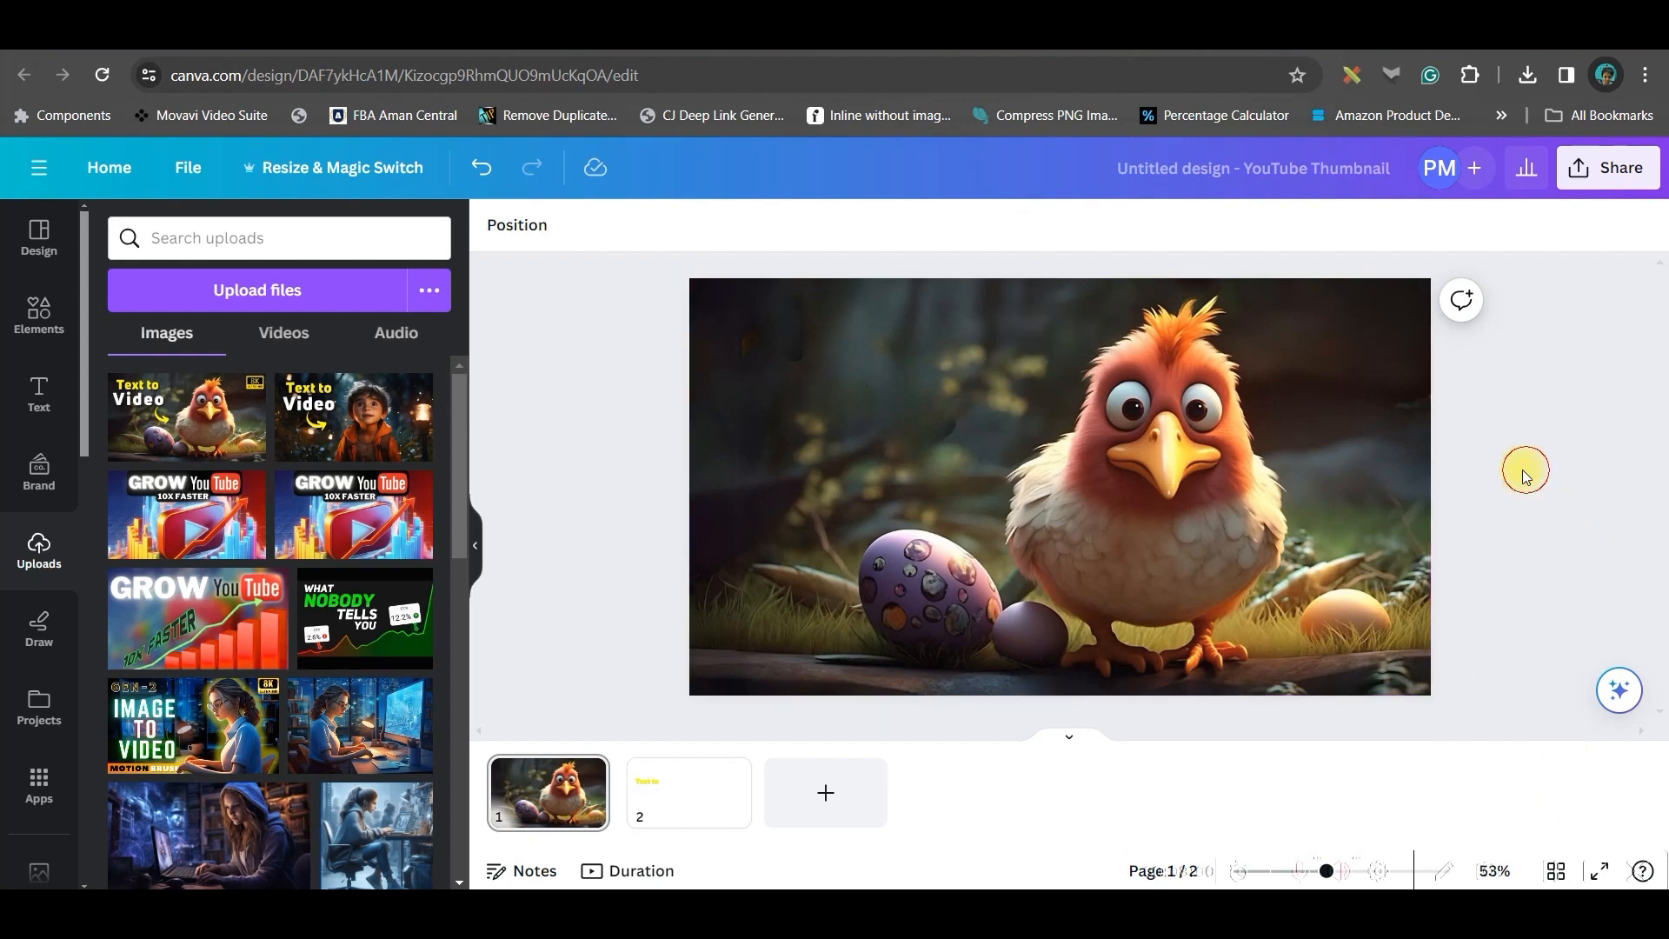
Download only page 1 of the design as a PNG
left_click(1607, 167)
left_click(1313, 714)
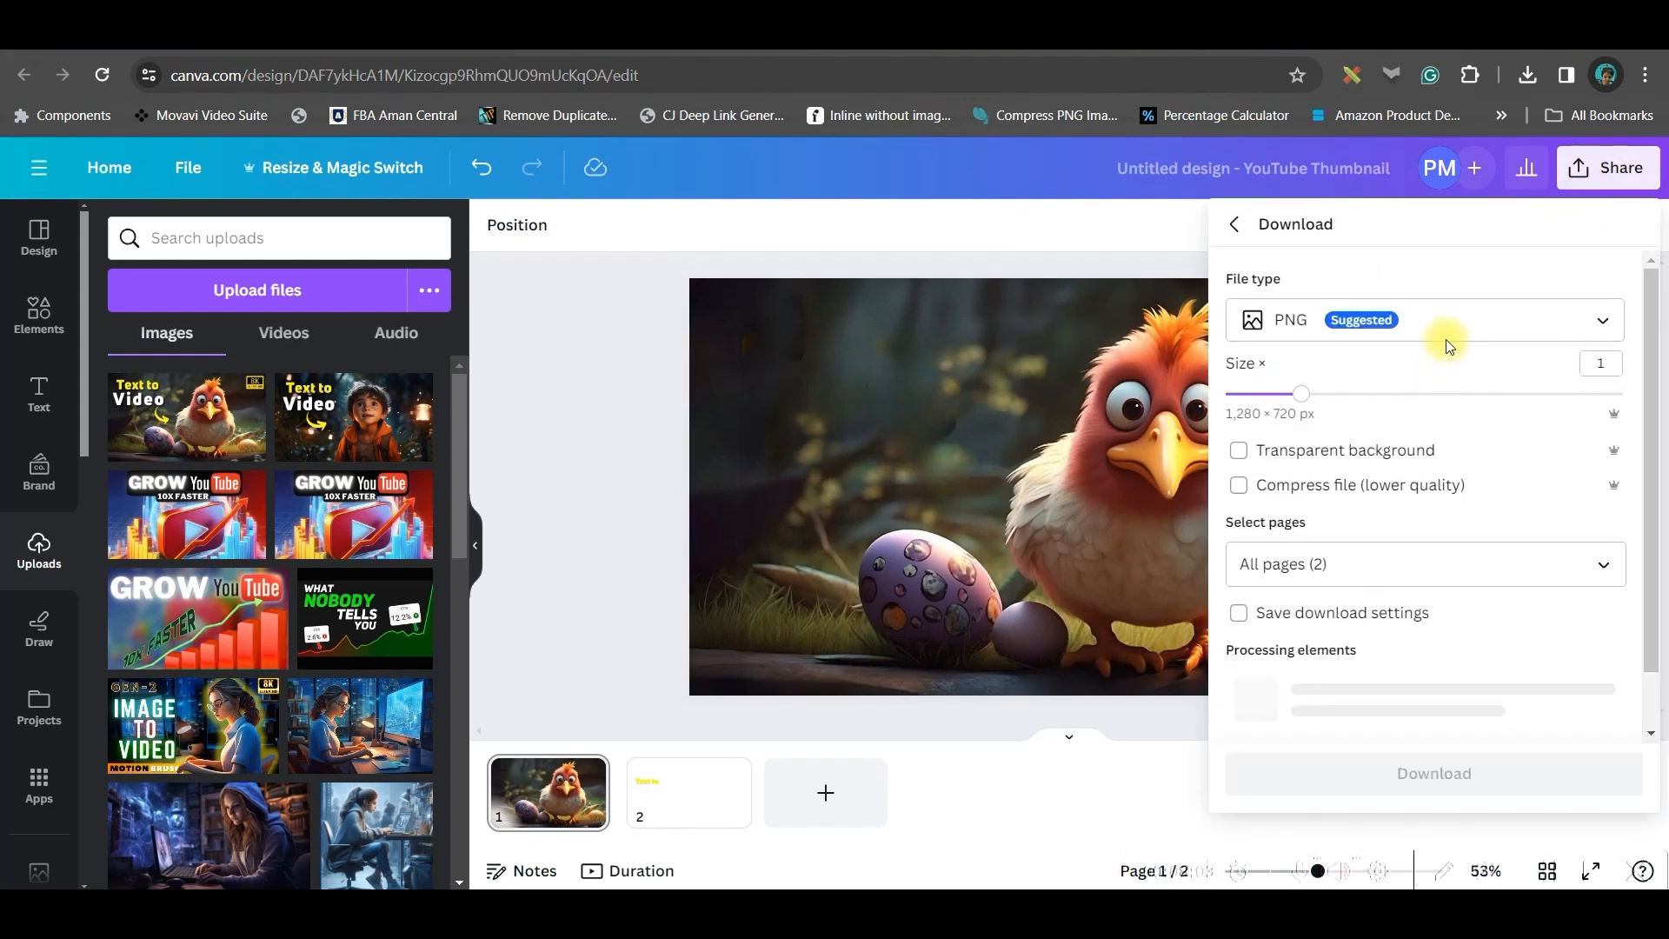
left_click(1607, 563)
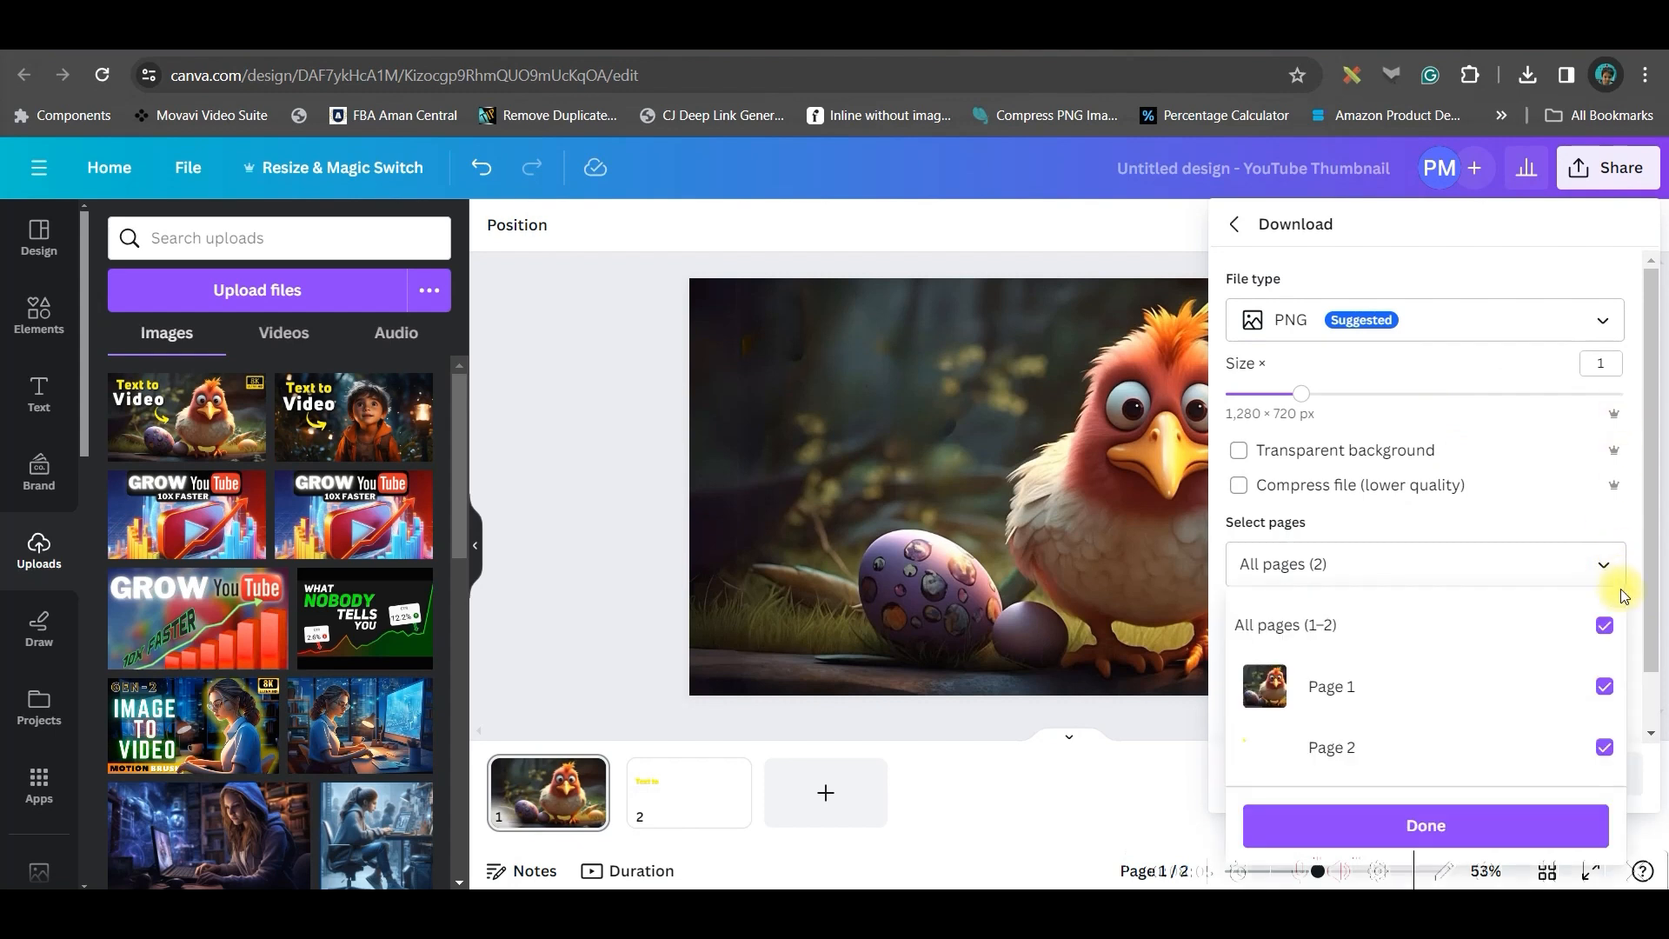
left_click(1604, 625)
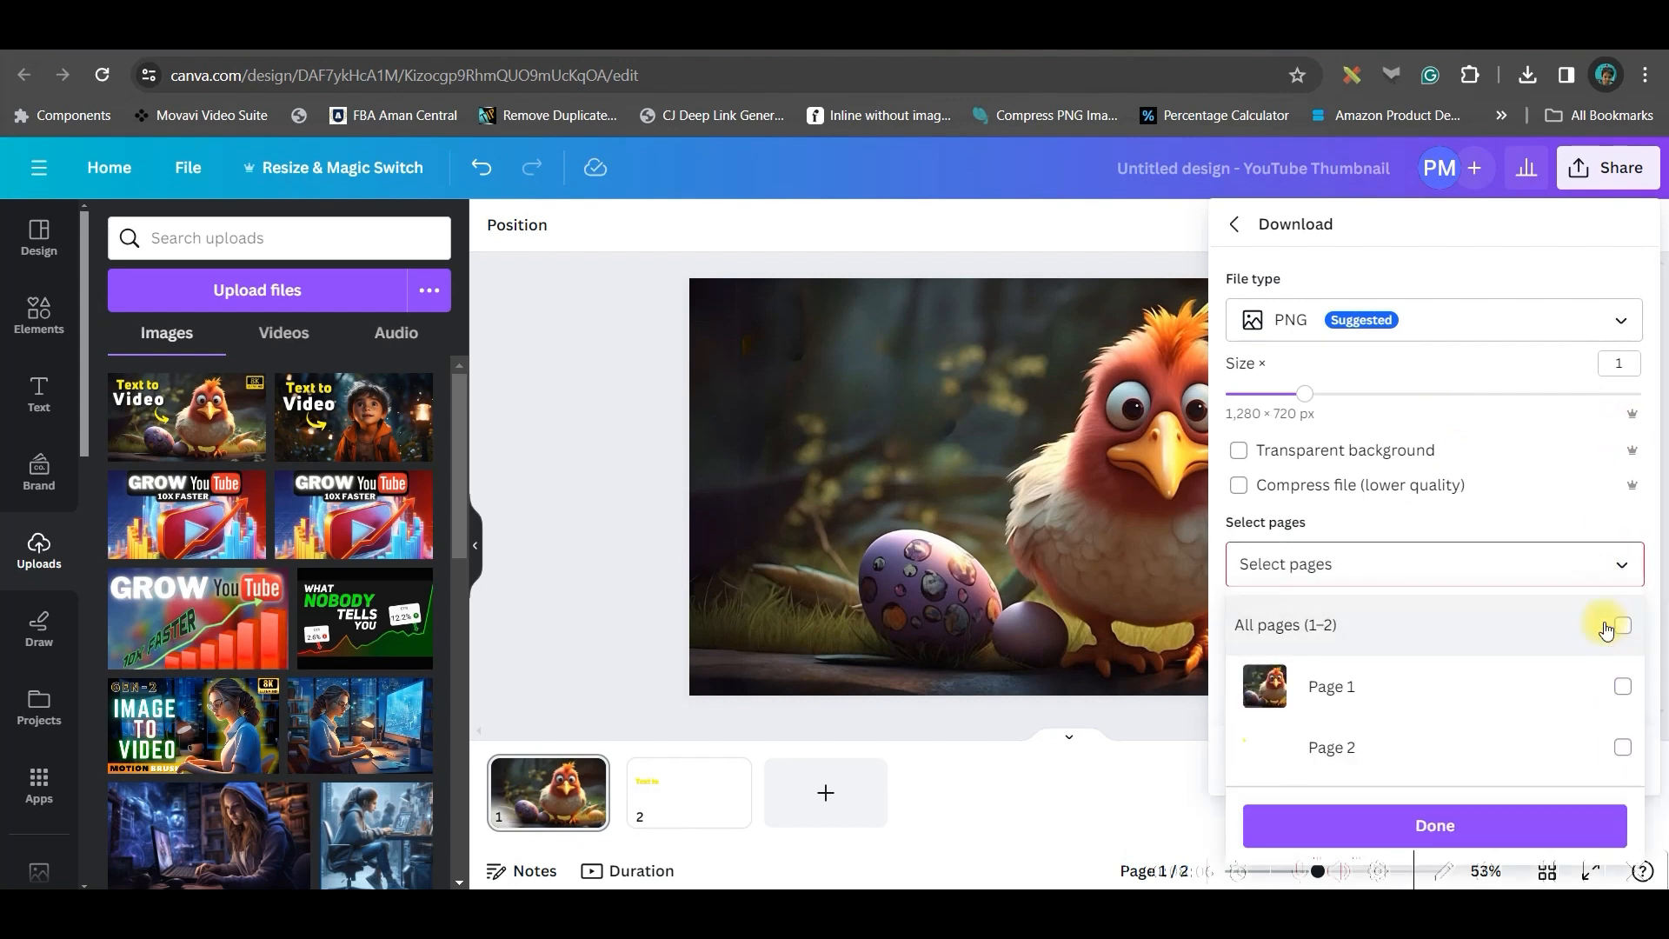
left_click(1613, 686)
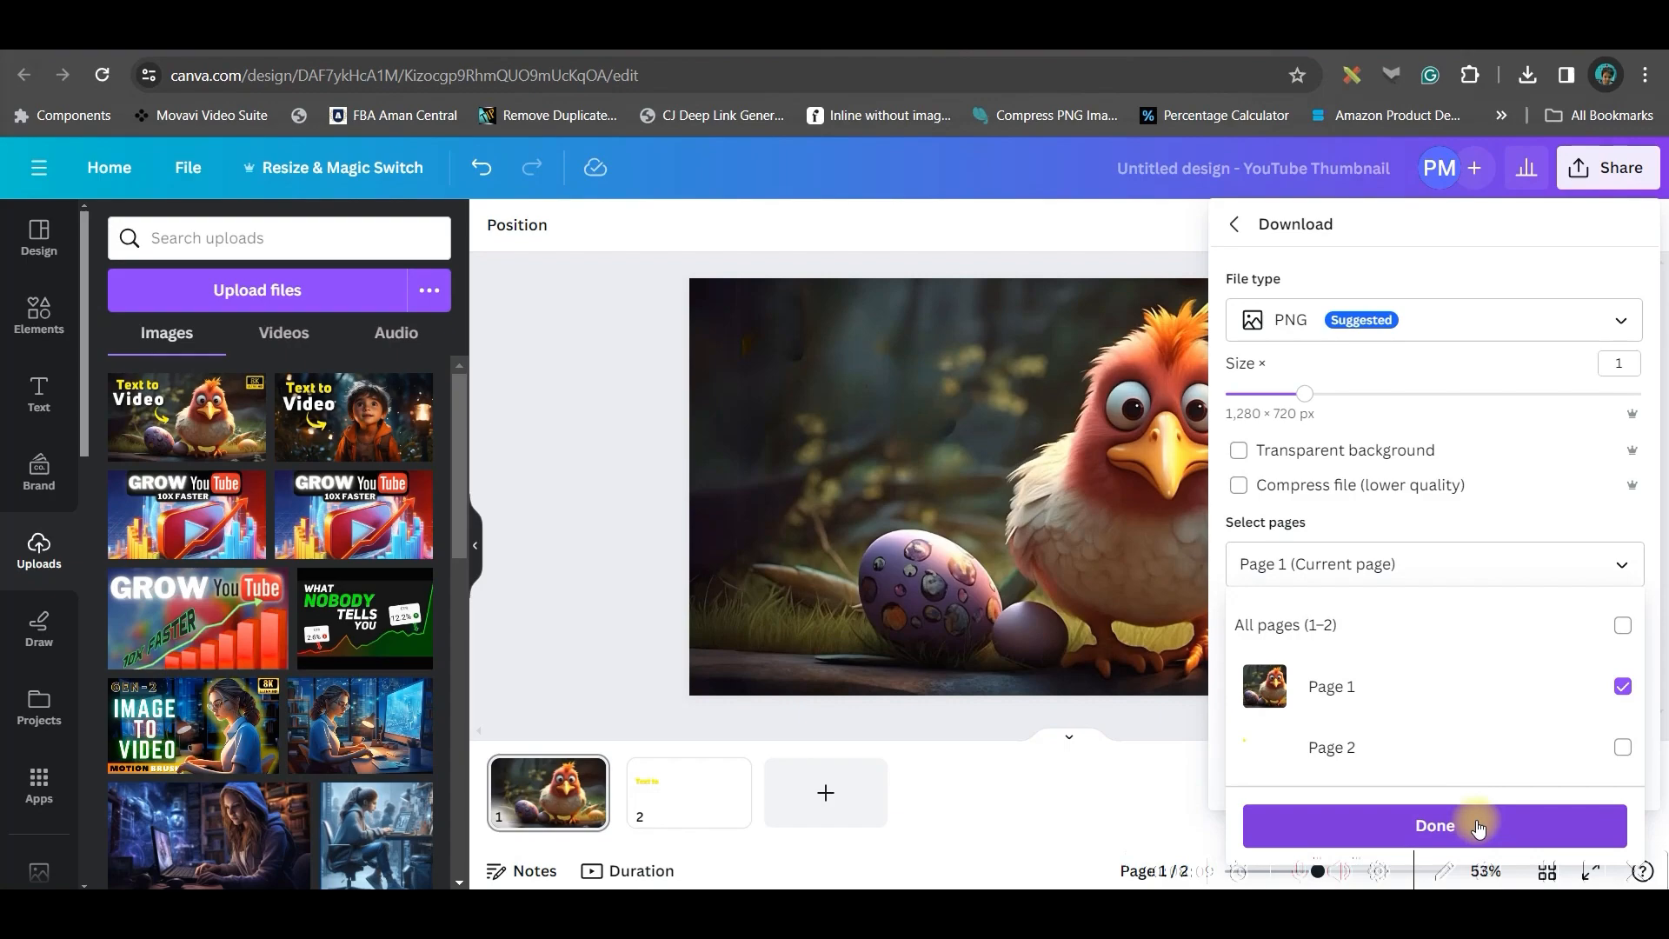
left_click(1479, 828)
left_click(1424, 769)
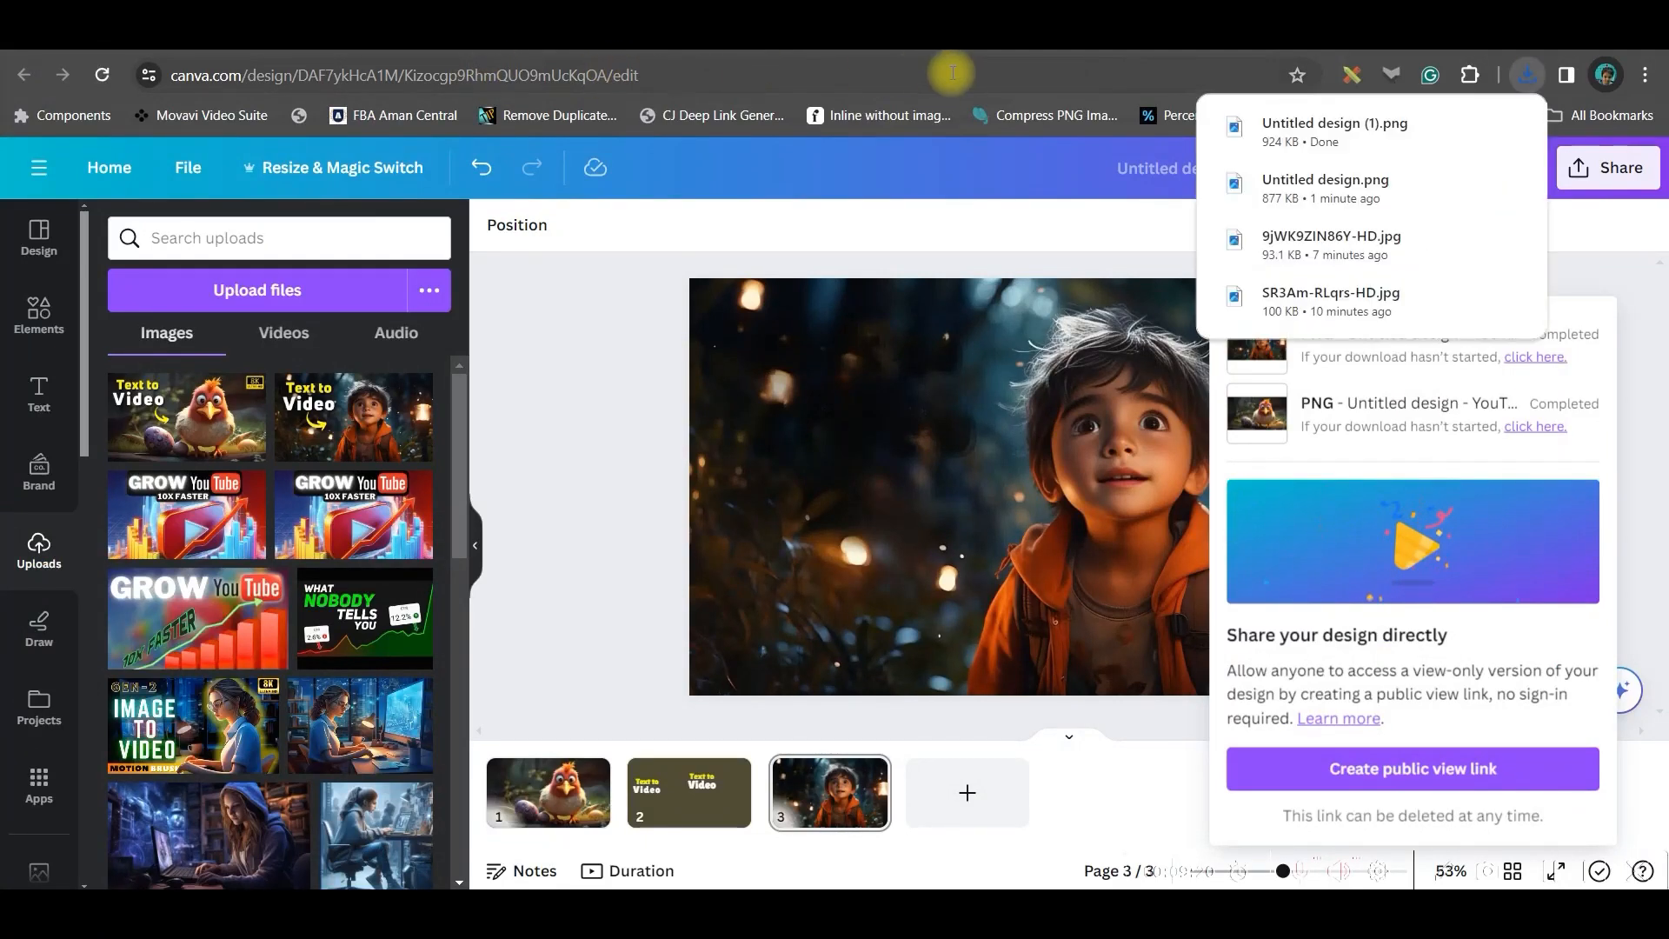
Switch to Leonardo.Ai and upload the downloaded chicken image as an Image Guidance input
left_click(492, 37)
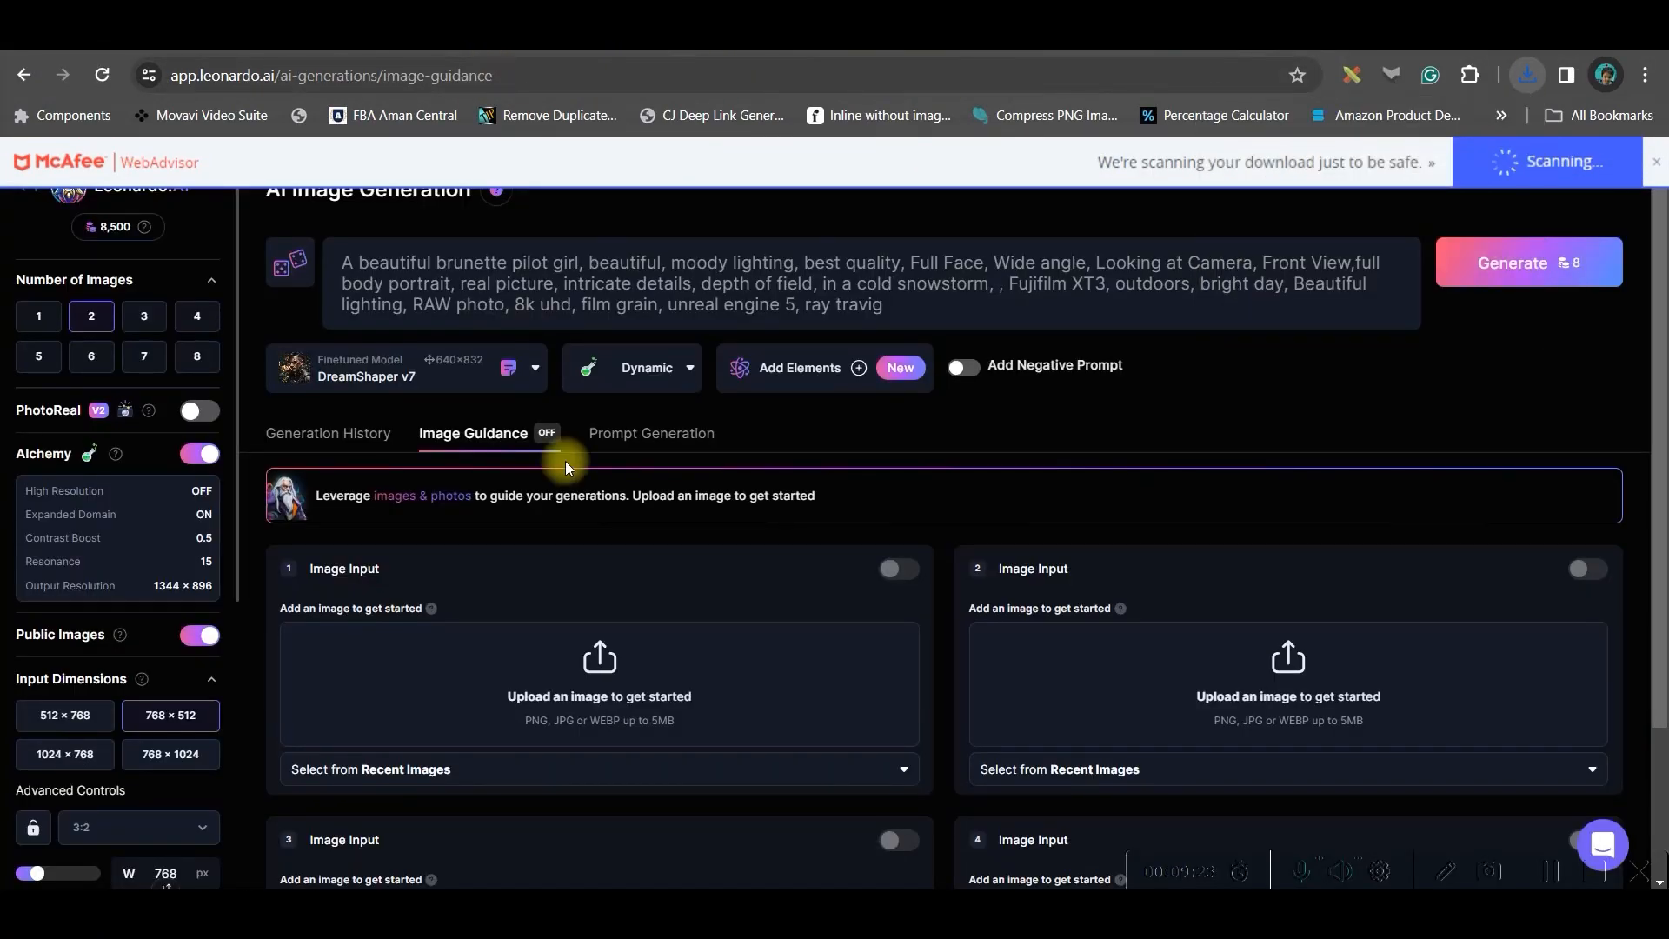
left_click(604, 666)
left_click(395, 264)
left_click(654, 494)
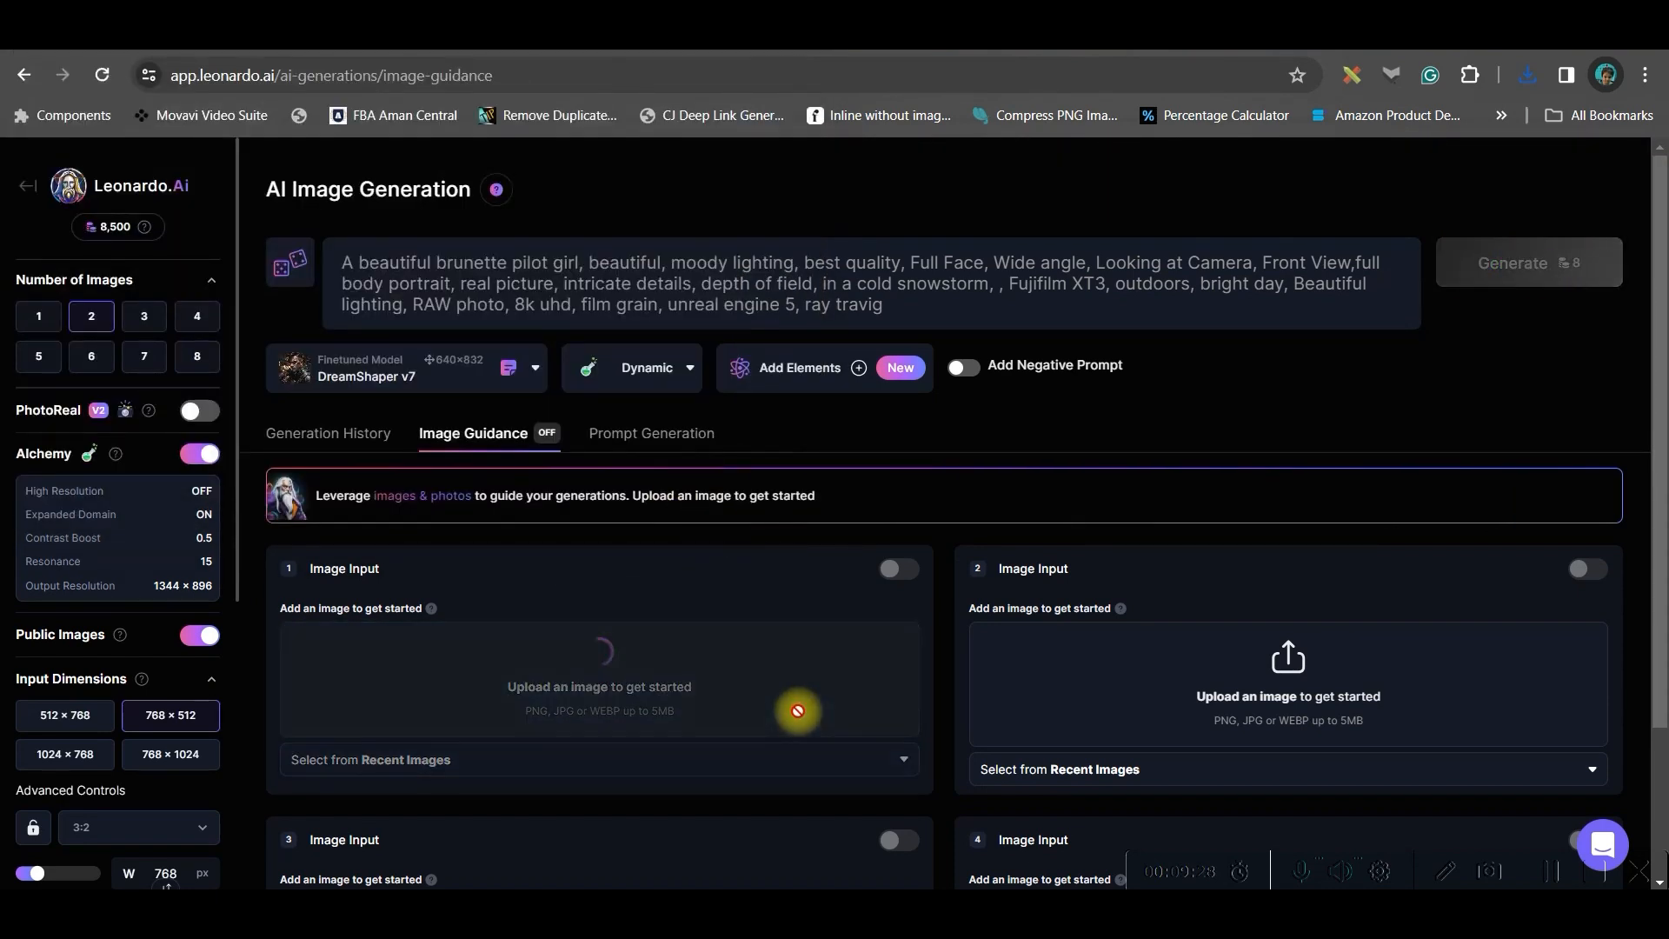
left_click_drag(682, 775, 768, 784)
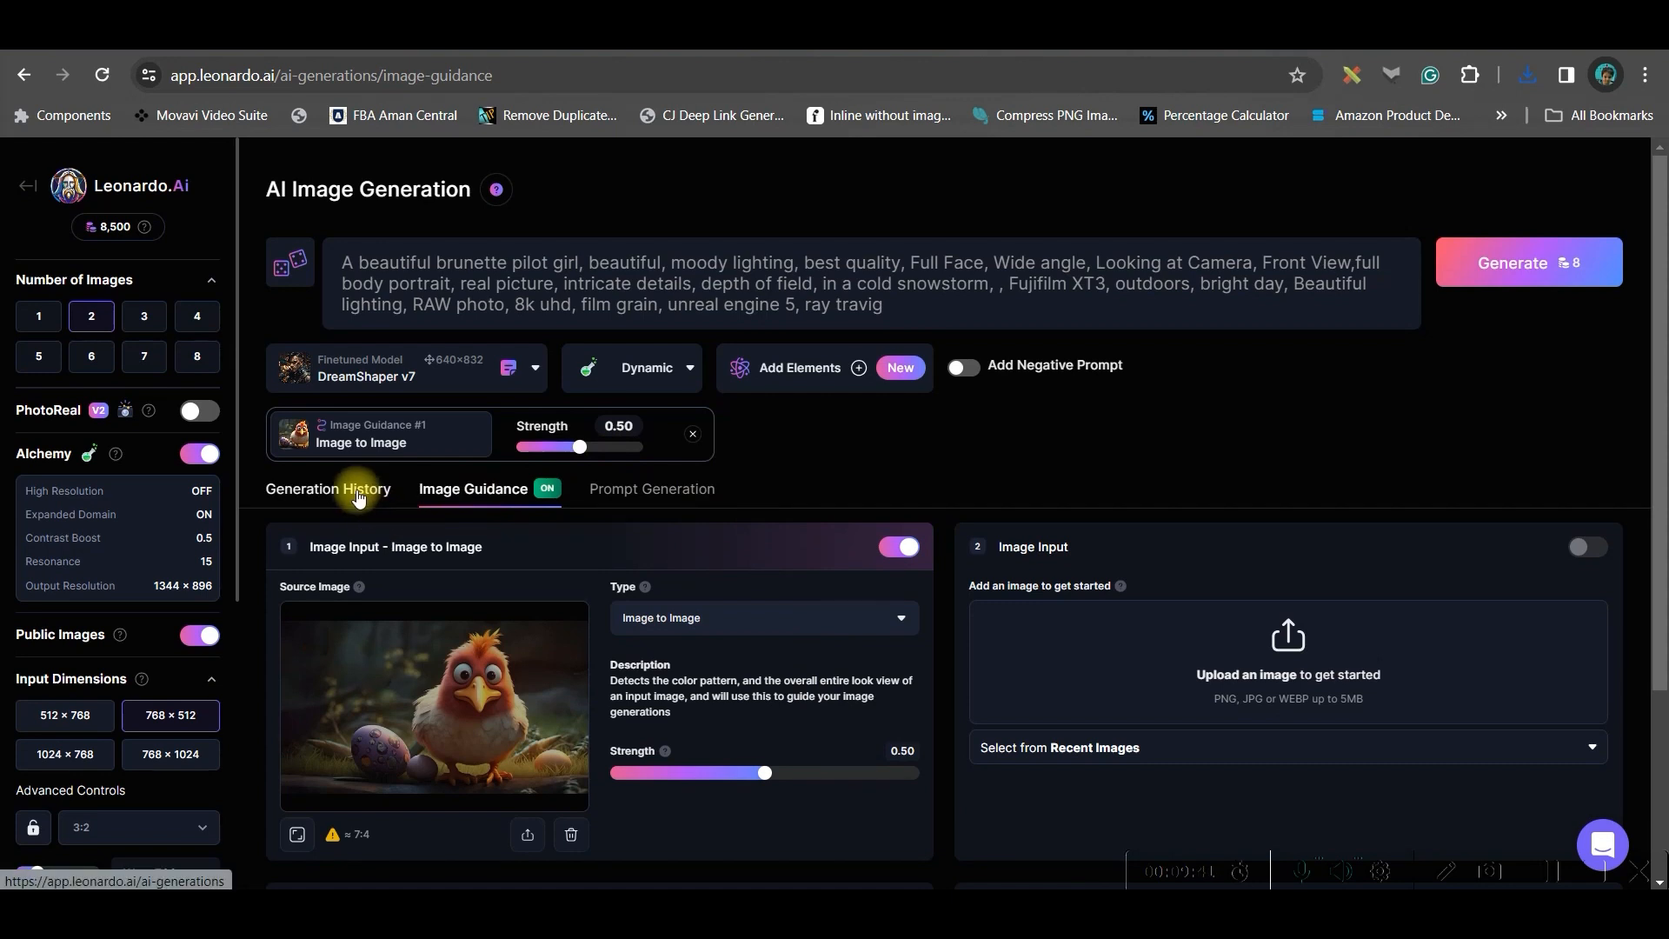
Edit the prompt so it starts at "Front View,full body portrait" and ends with "64k UHD, highly detailed"
left_click(359, 494)
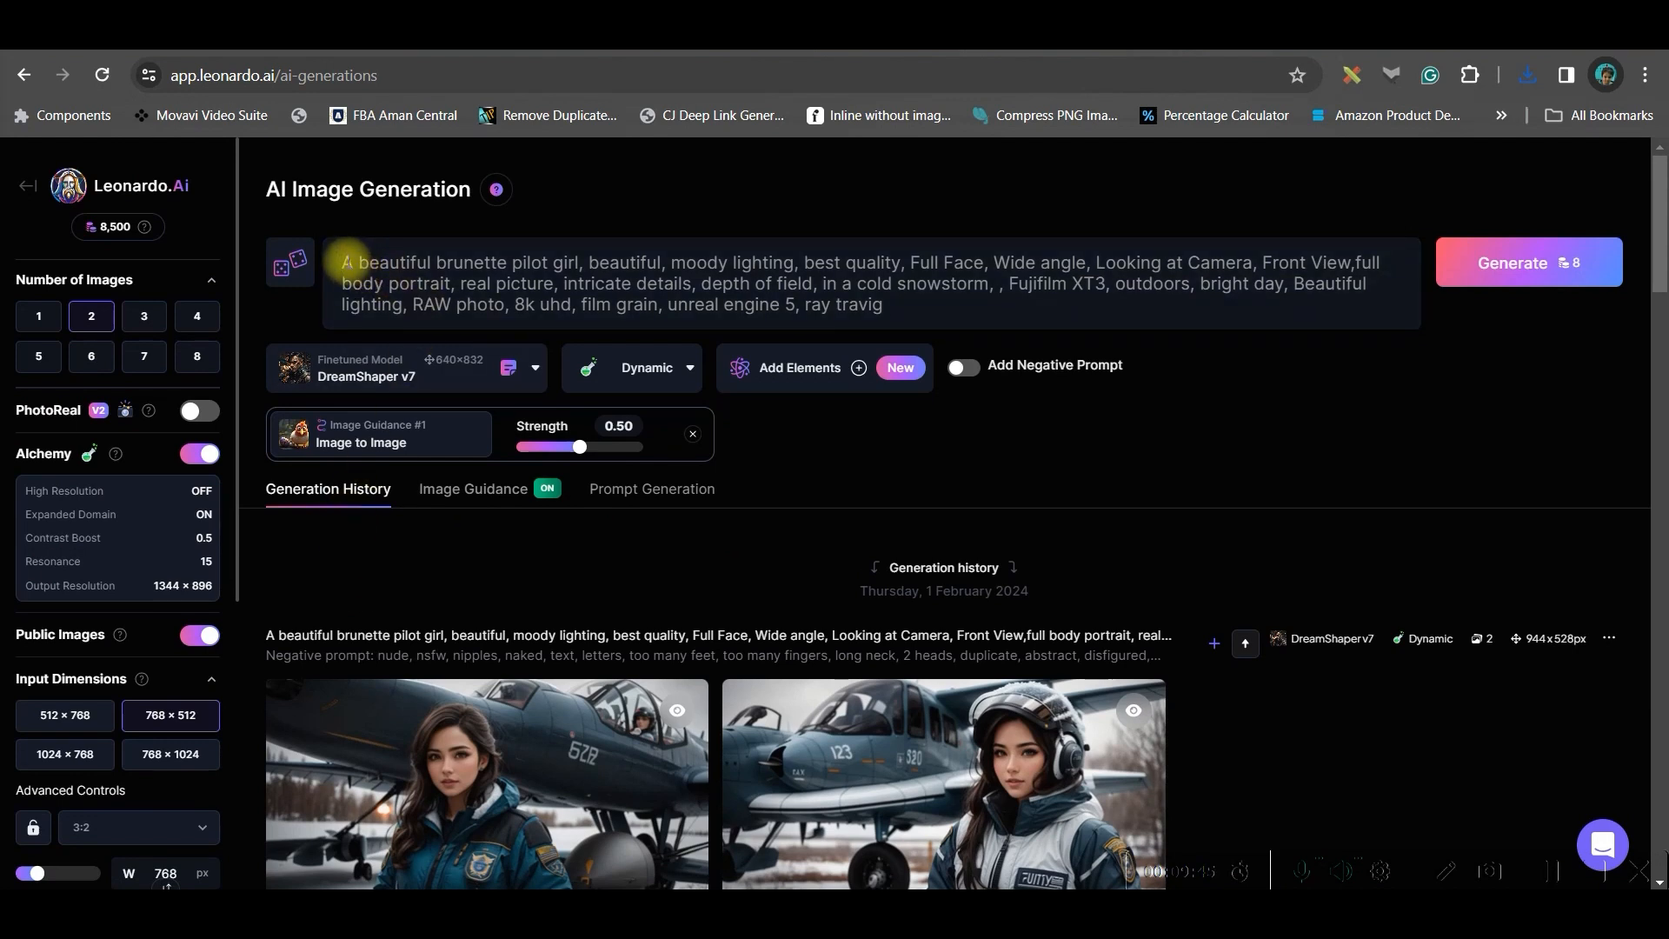
left_click_drag(345, 261, 474, 284)
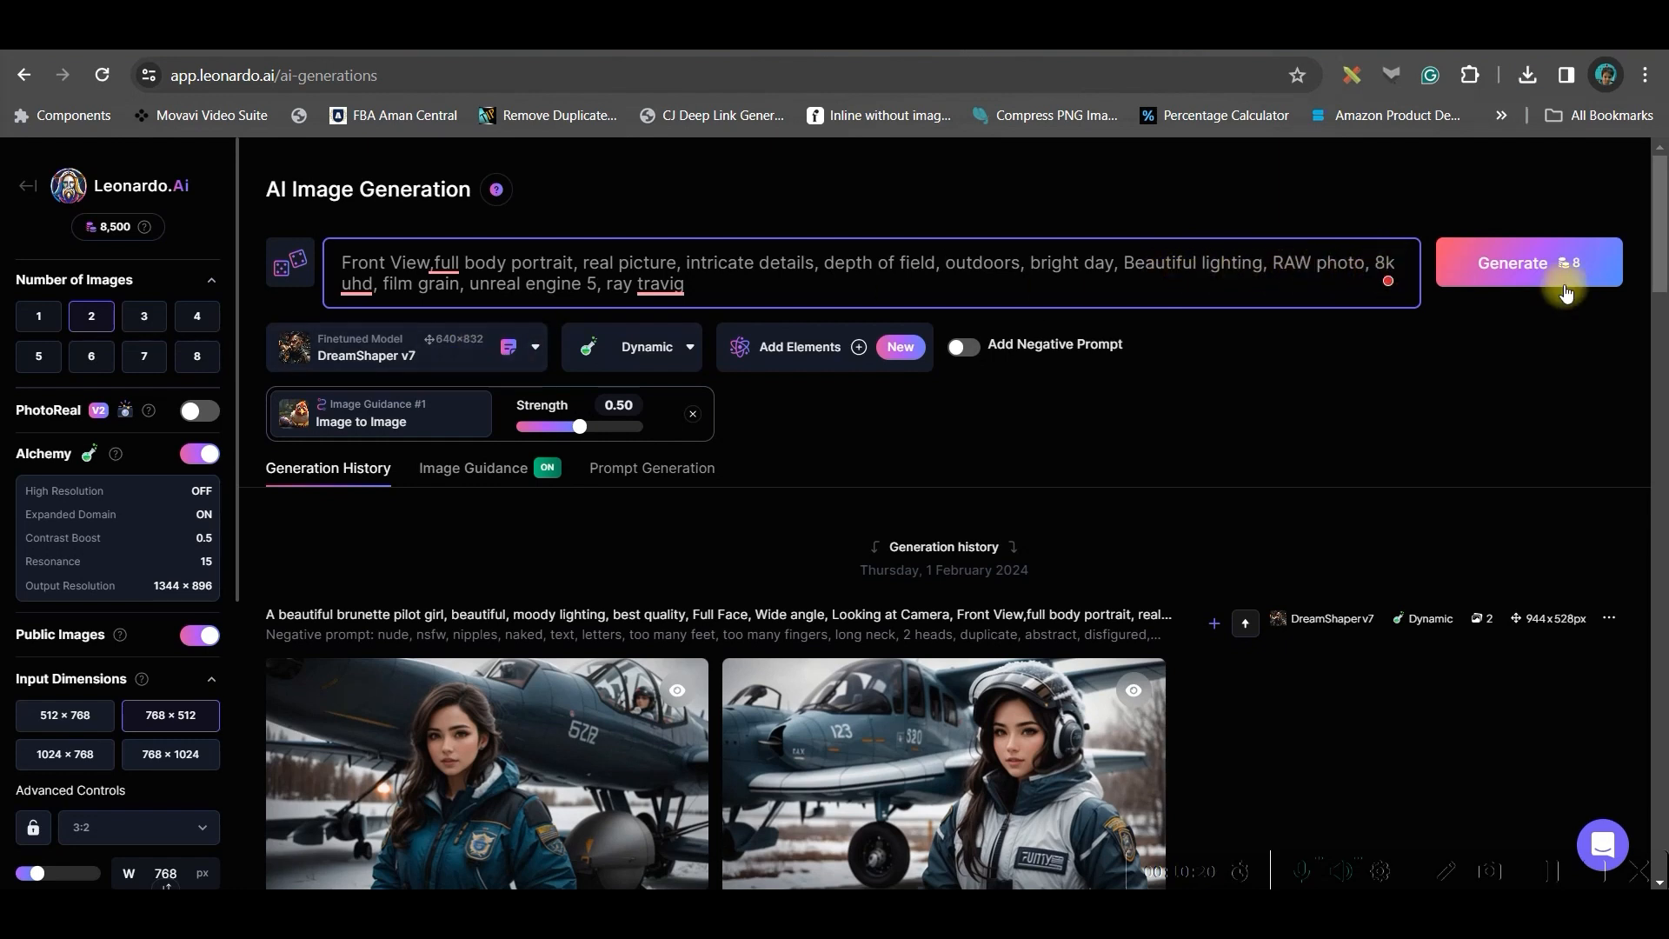
type("64k uhd, UHD, Highlt Detailed")
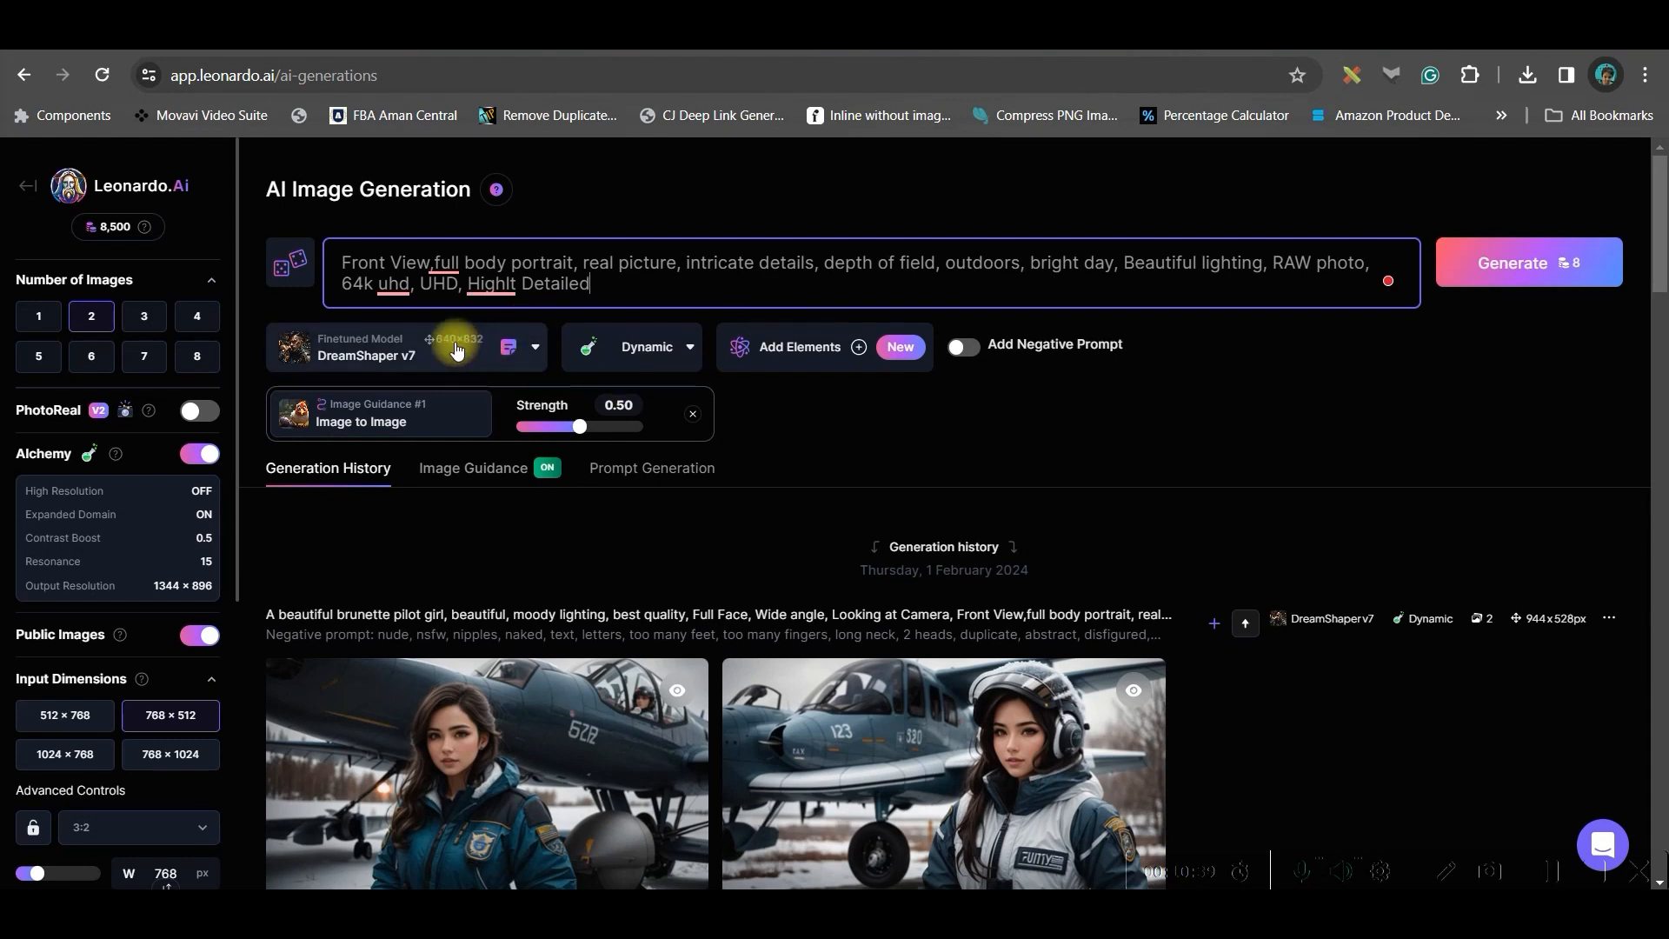
Choose DreamShaper v7 as the model and Dynamic as the style
left_click(456, 349)
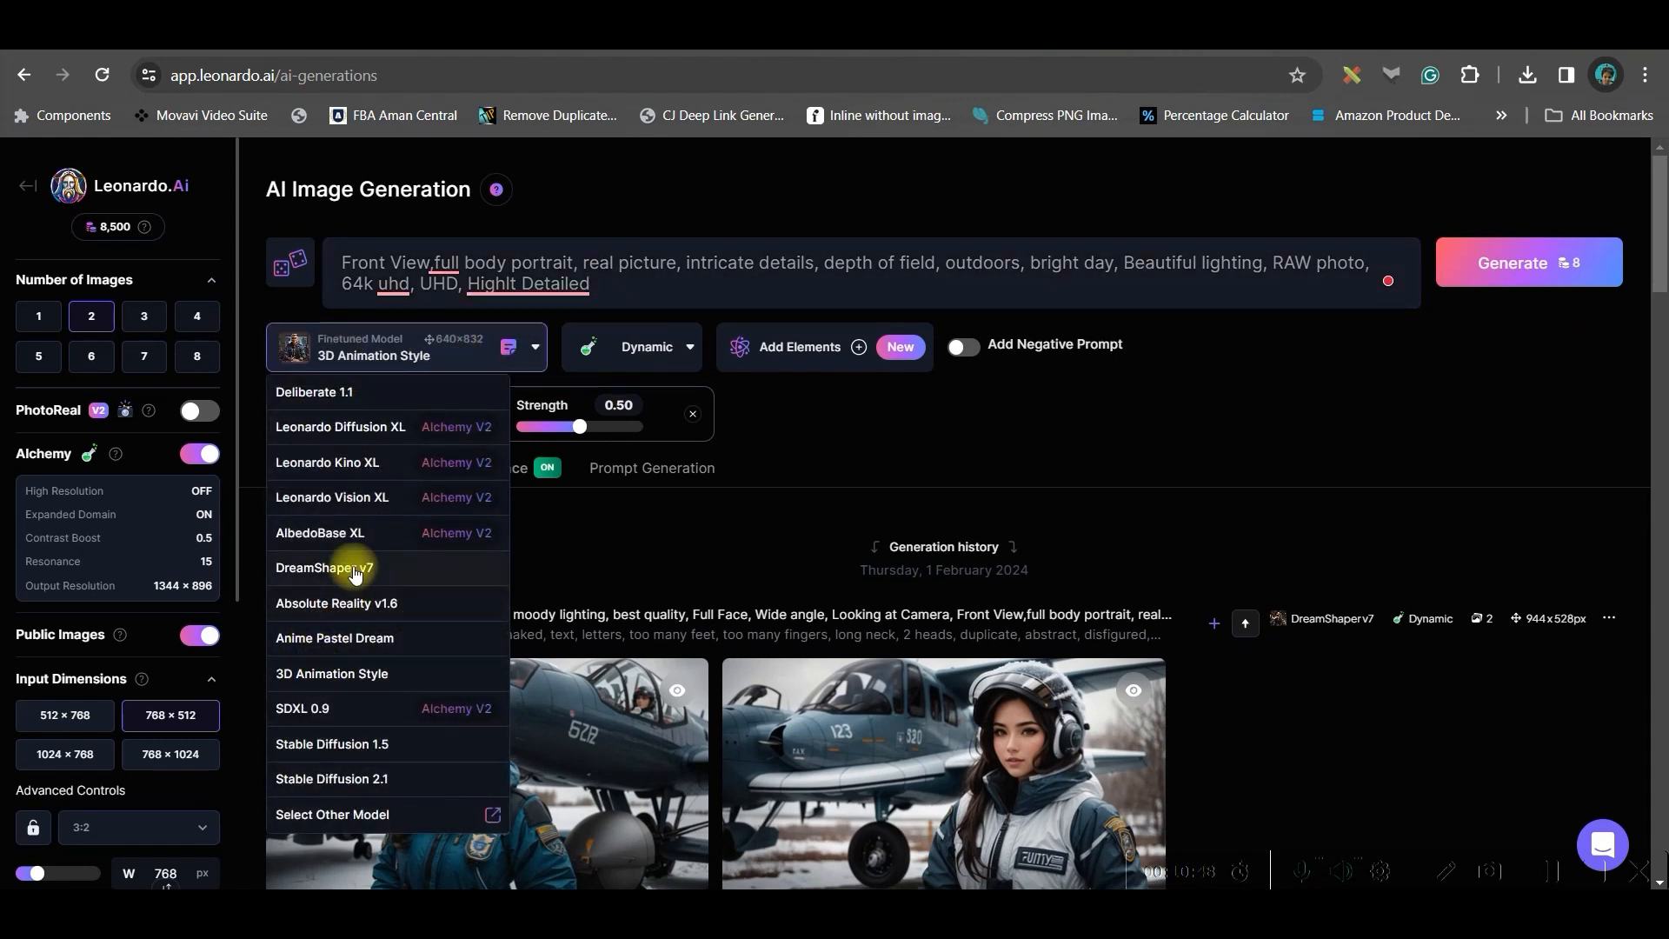
left_click(357, 567)
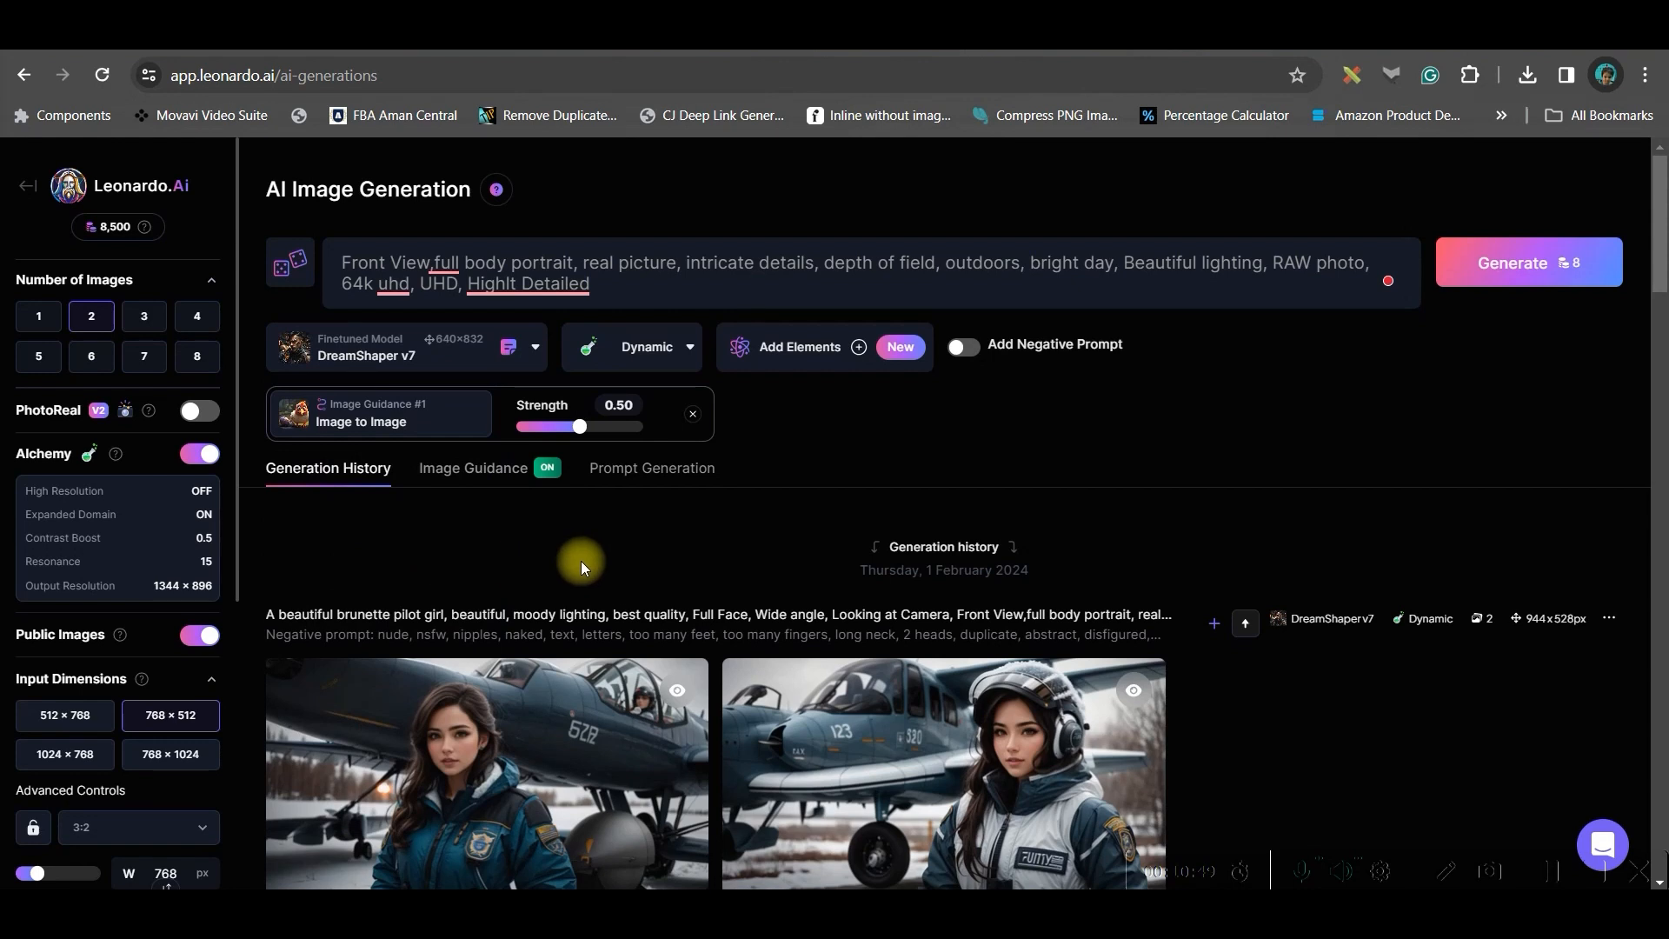
left_click(430, 348)
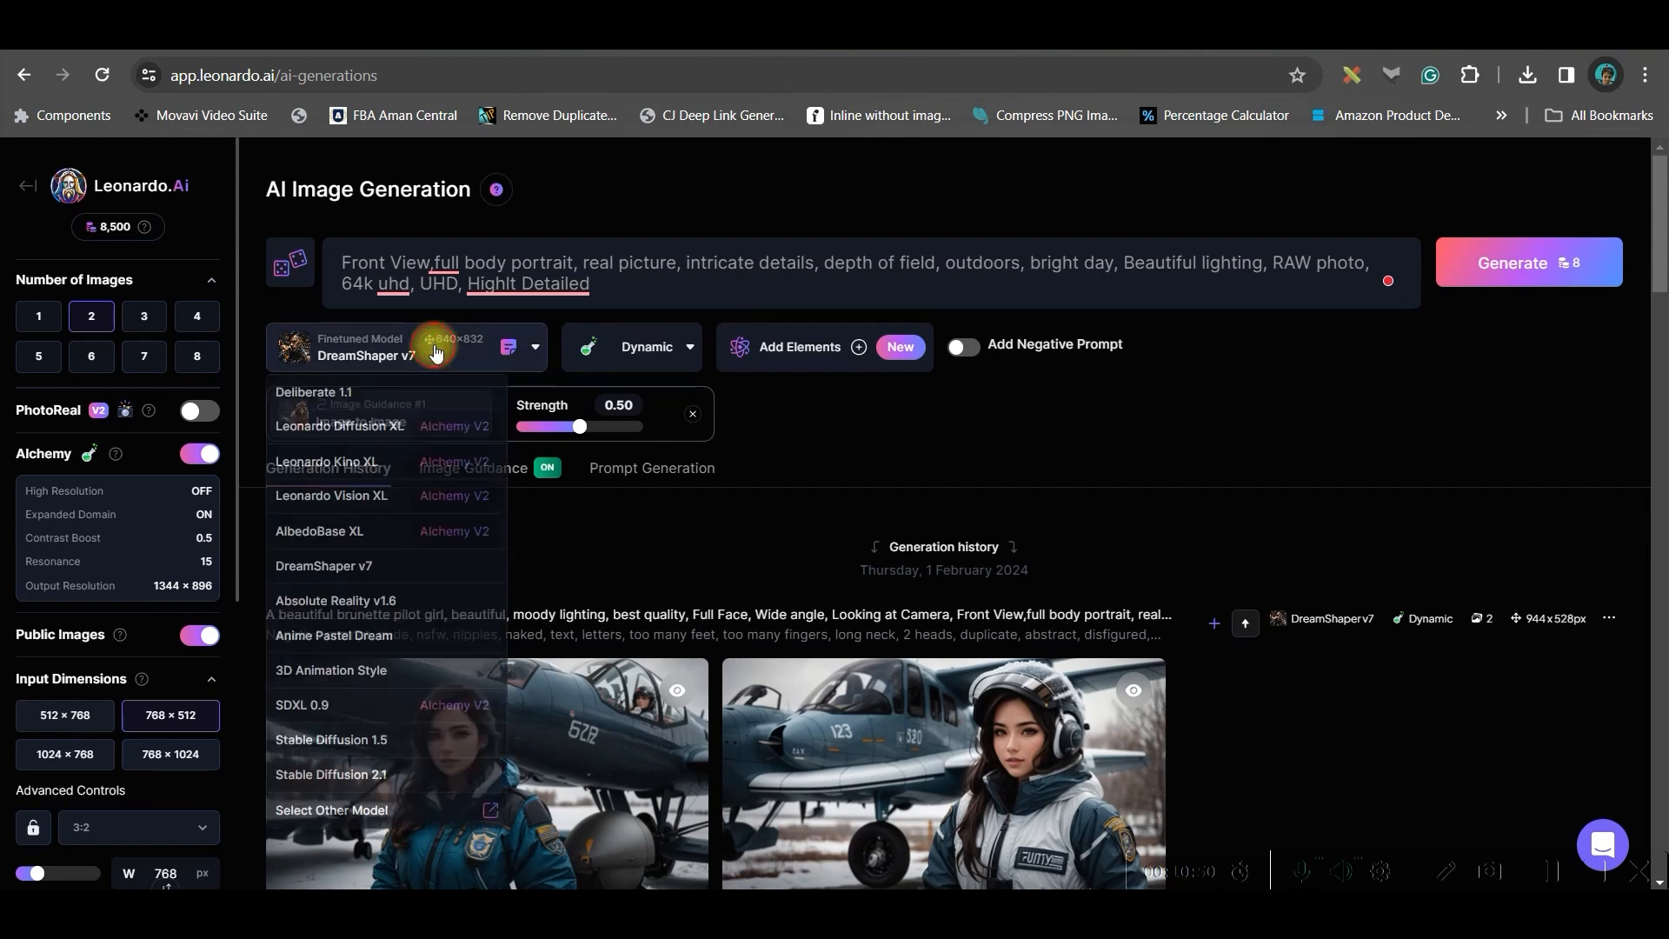
left_click(368, 567)
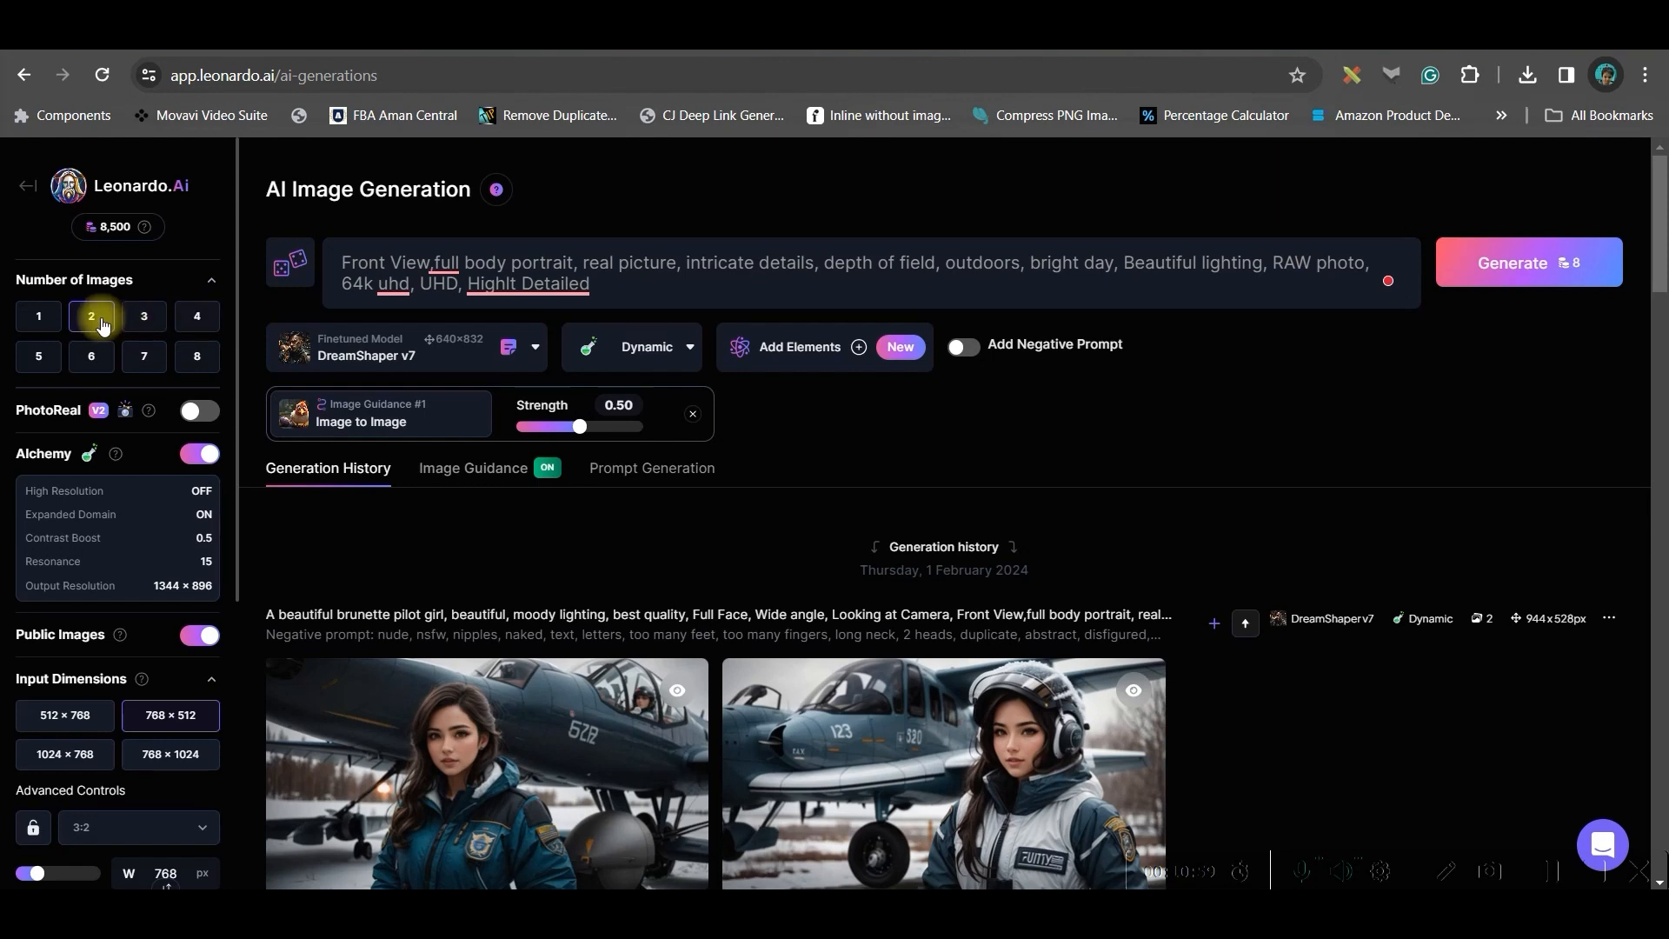
scroll(135, 422, "down", 1)
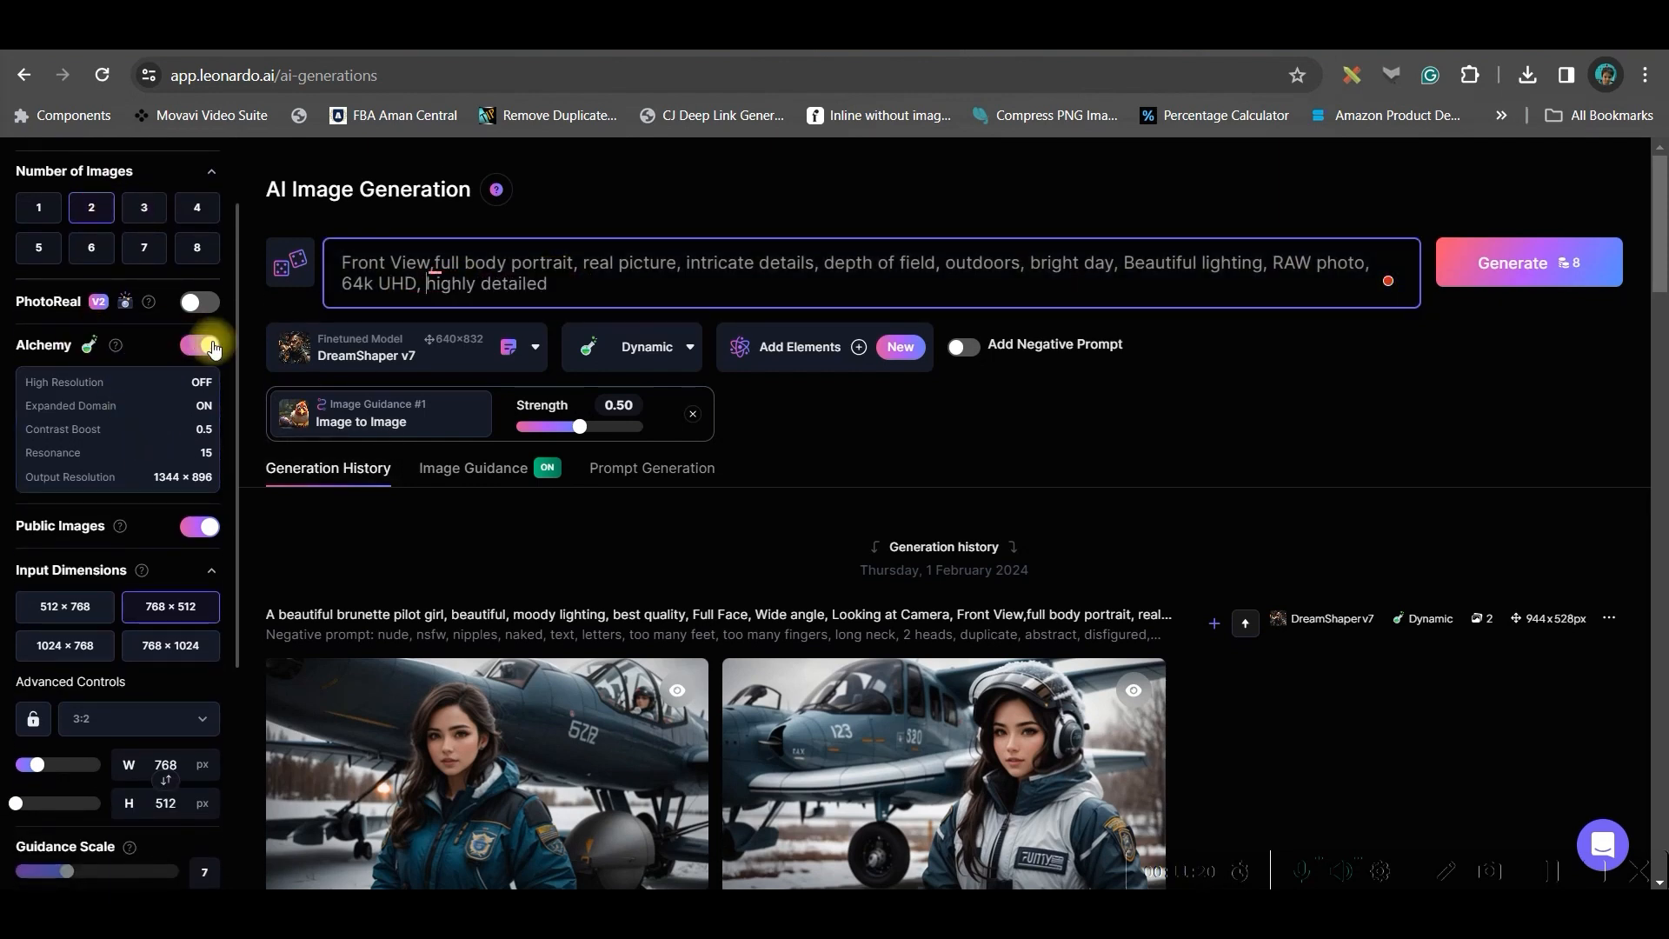
left_click(700, 357)
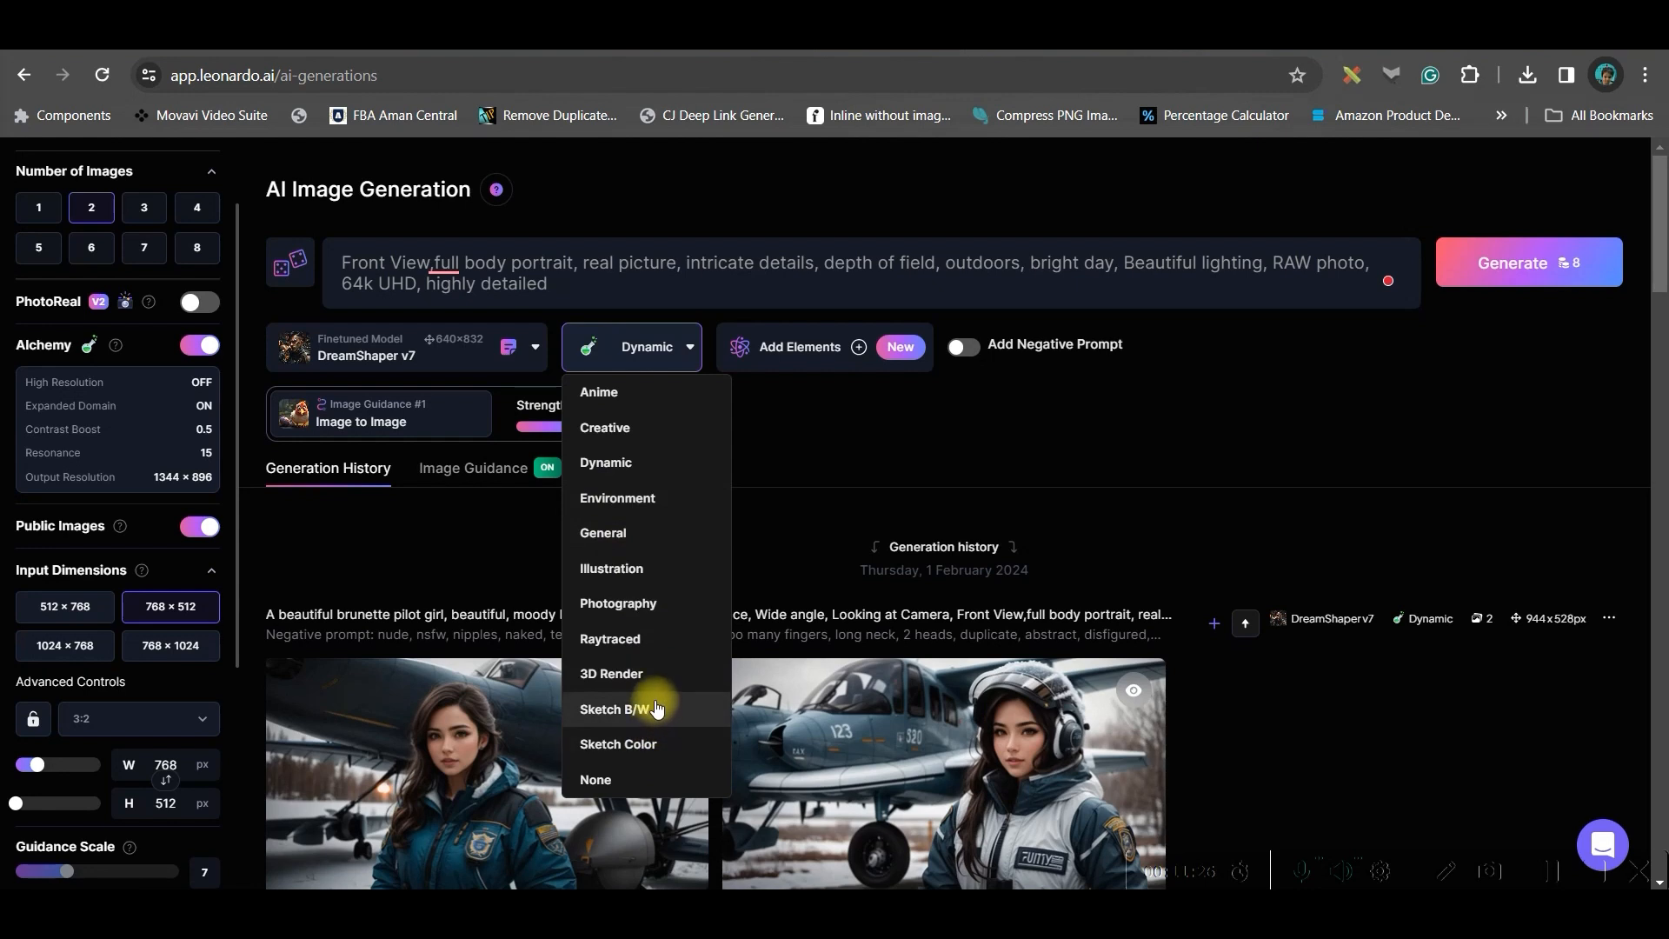
left_click(631, 470)
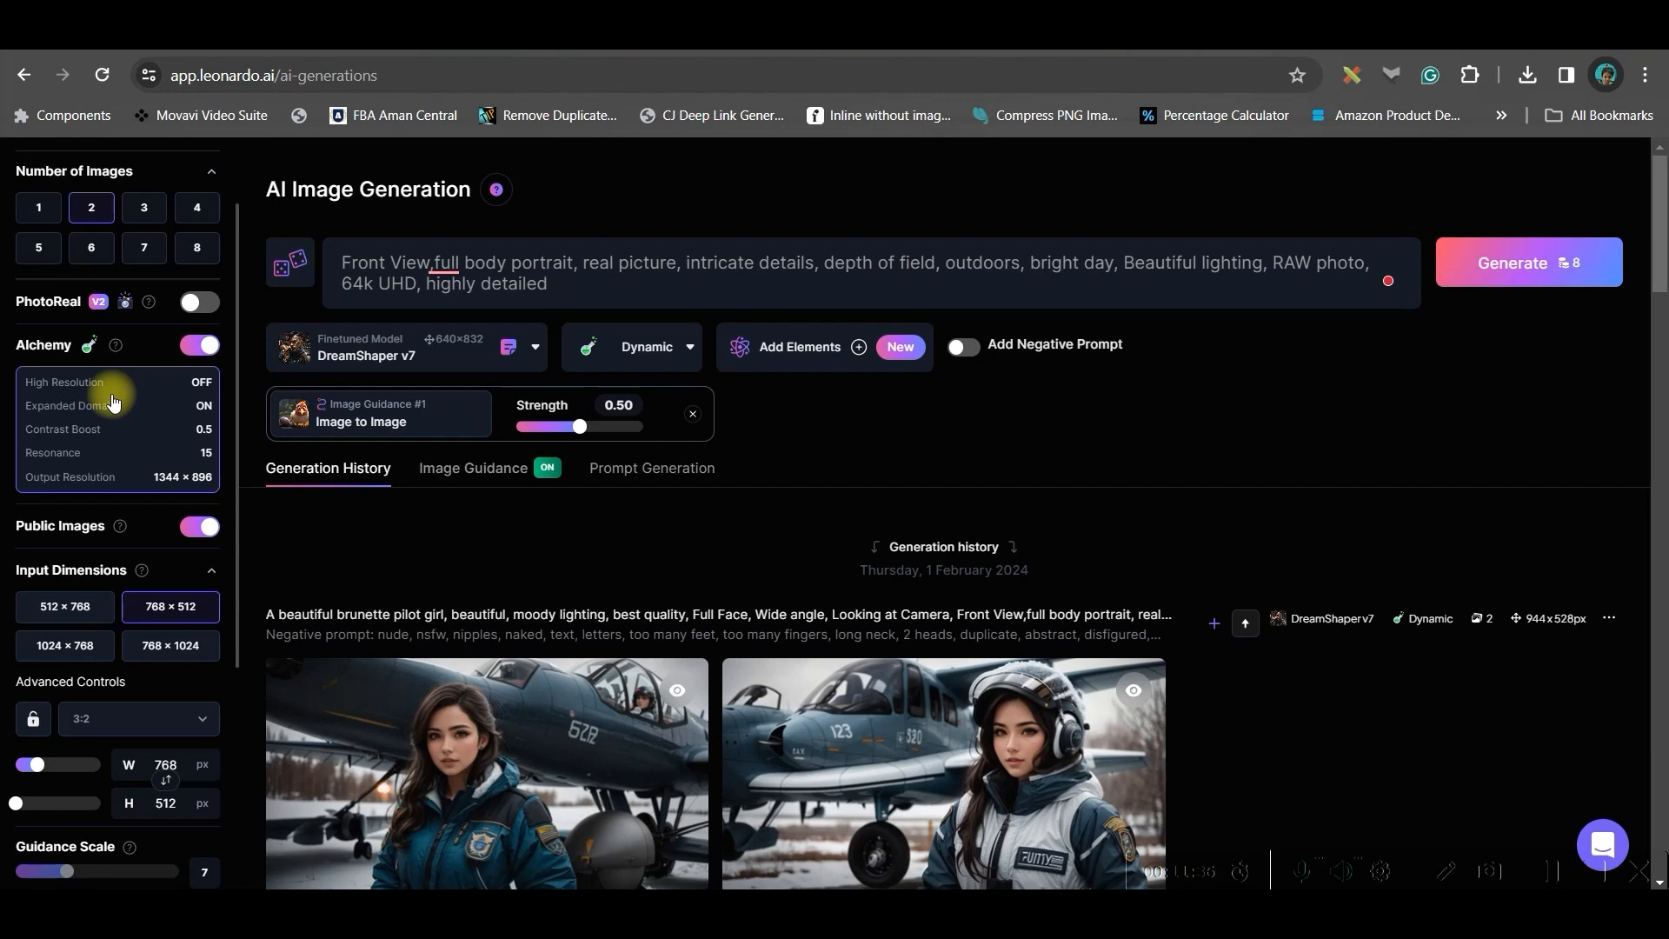
Set the aspect ratio to 16:9 and generate the images
scroll(83, 565, "down", 4)
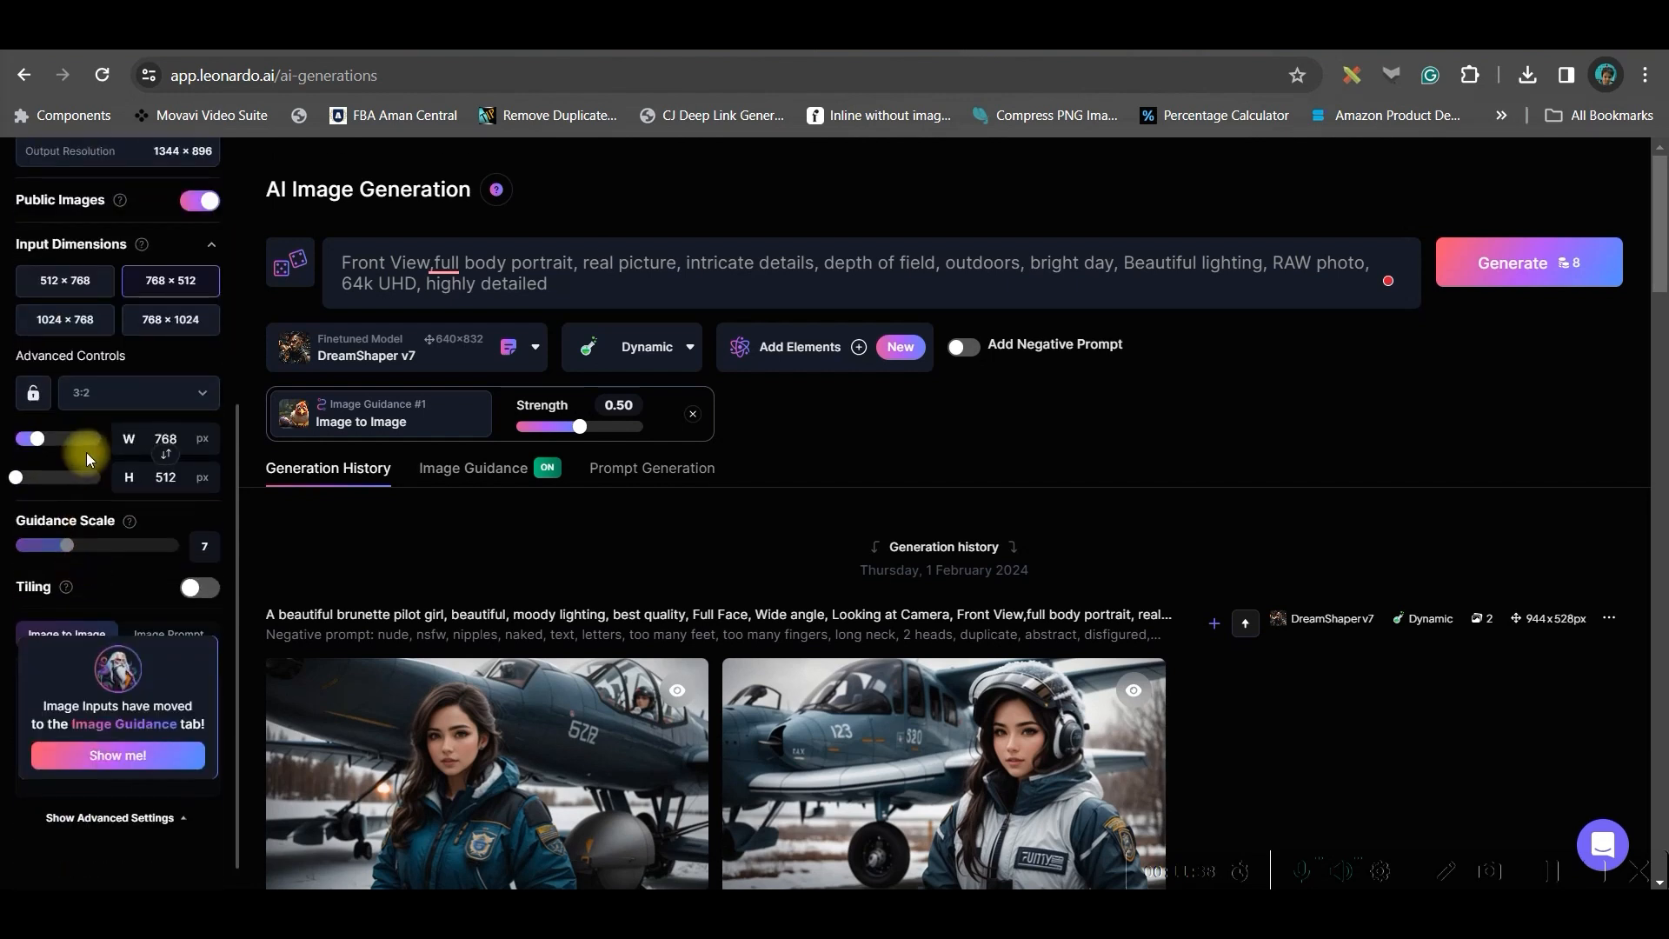
left_click(130, 393)
left_click(159, 525)
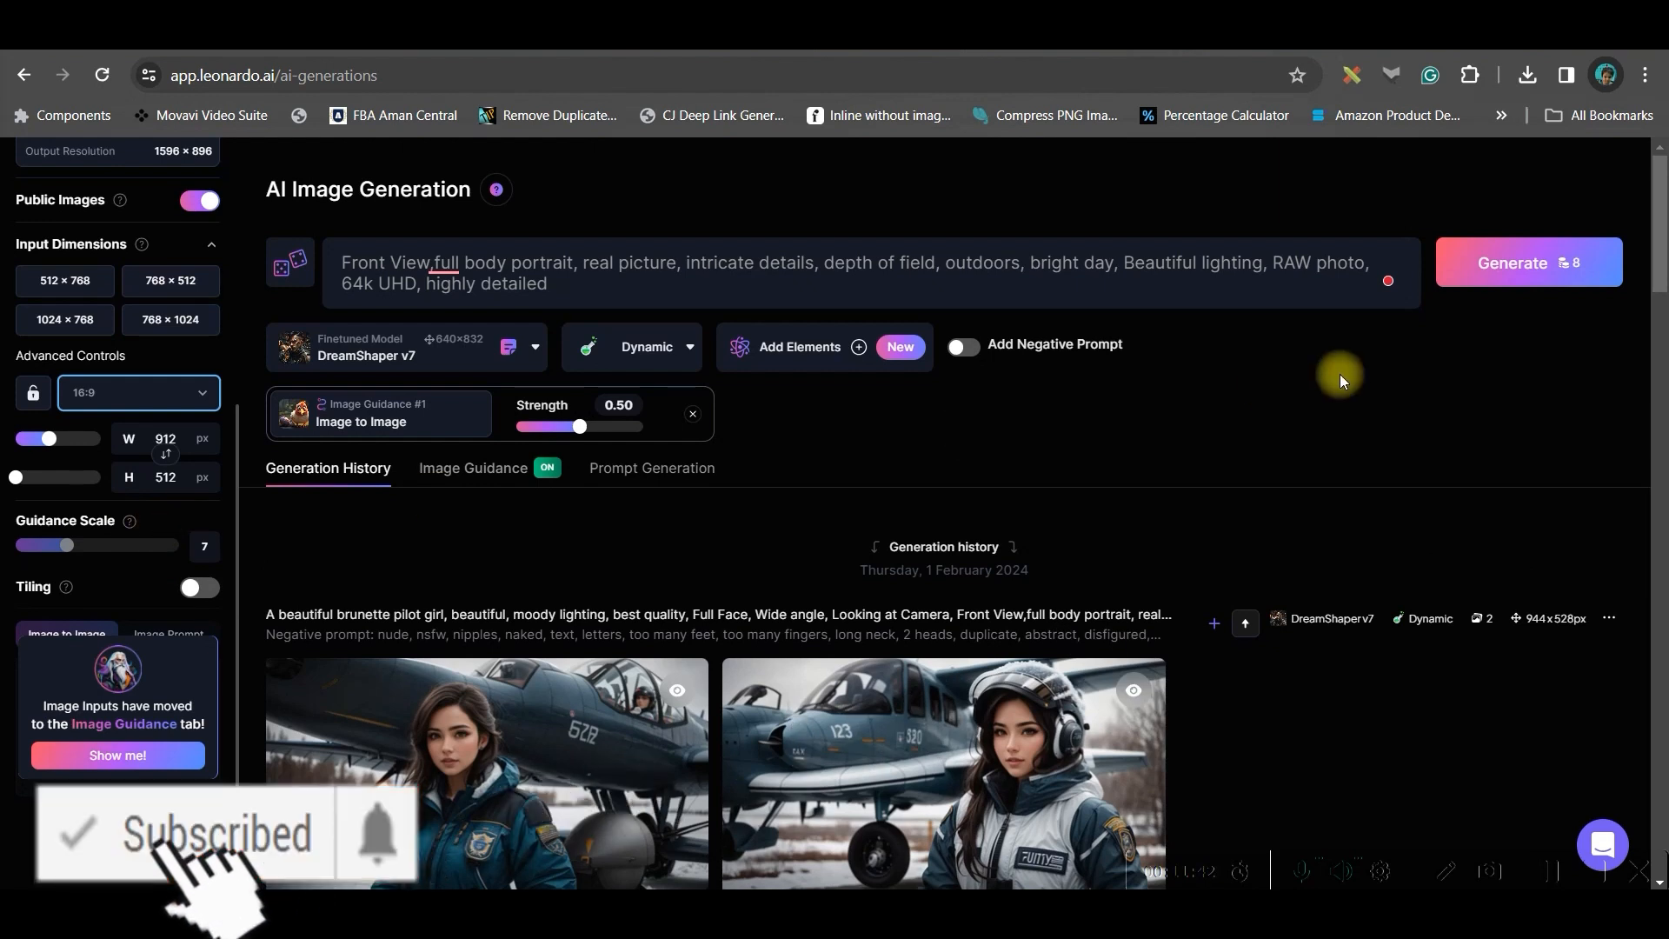
left_click(1527, 262)
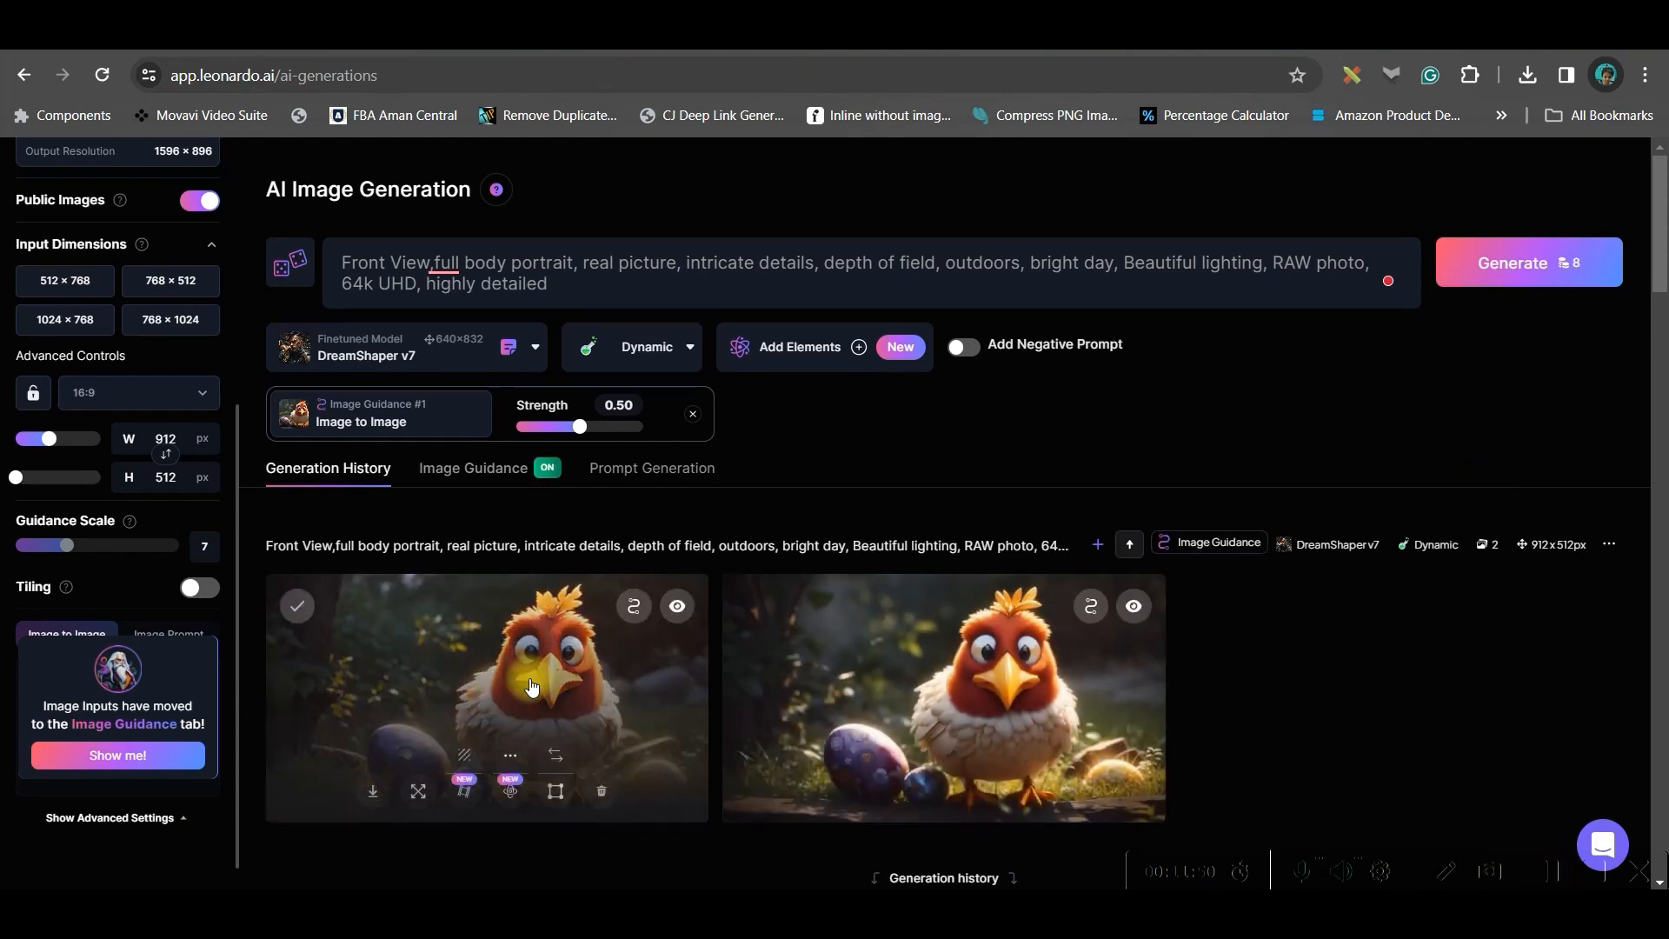
Open the first generated chicken image enlarged, close it, and review both results
left_click(532, 686)
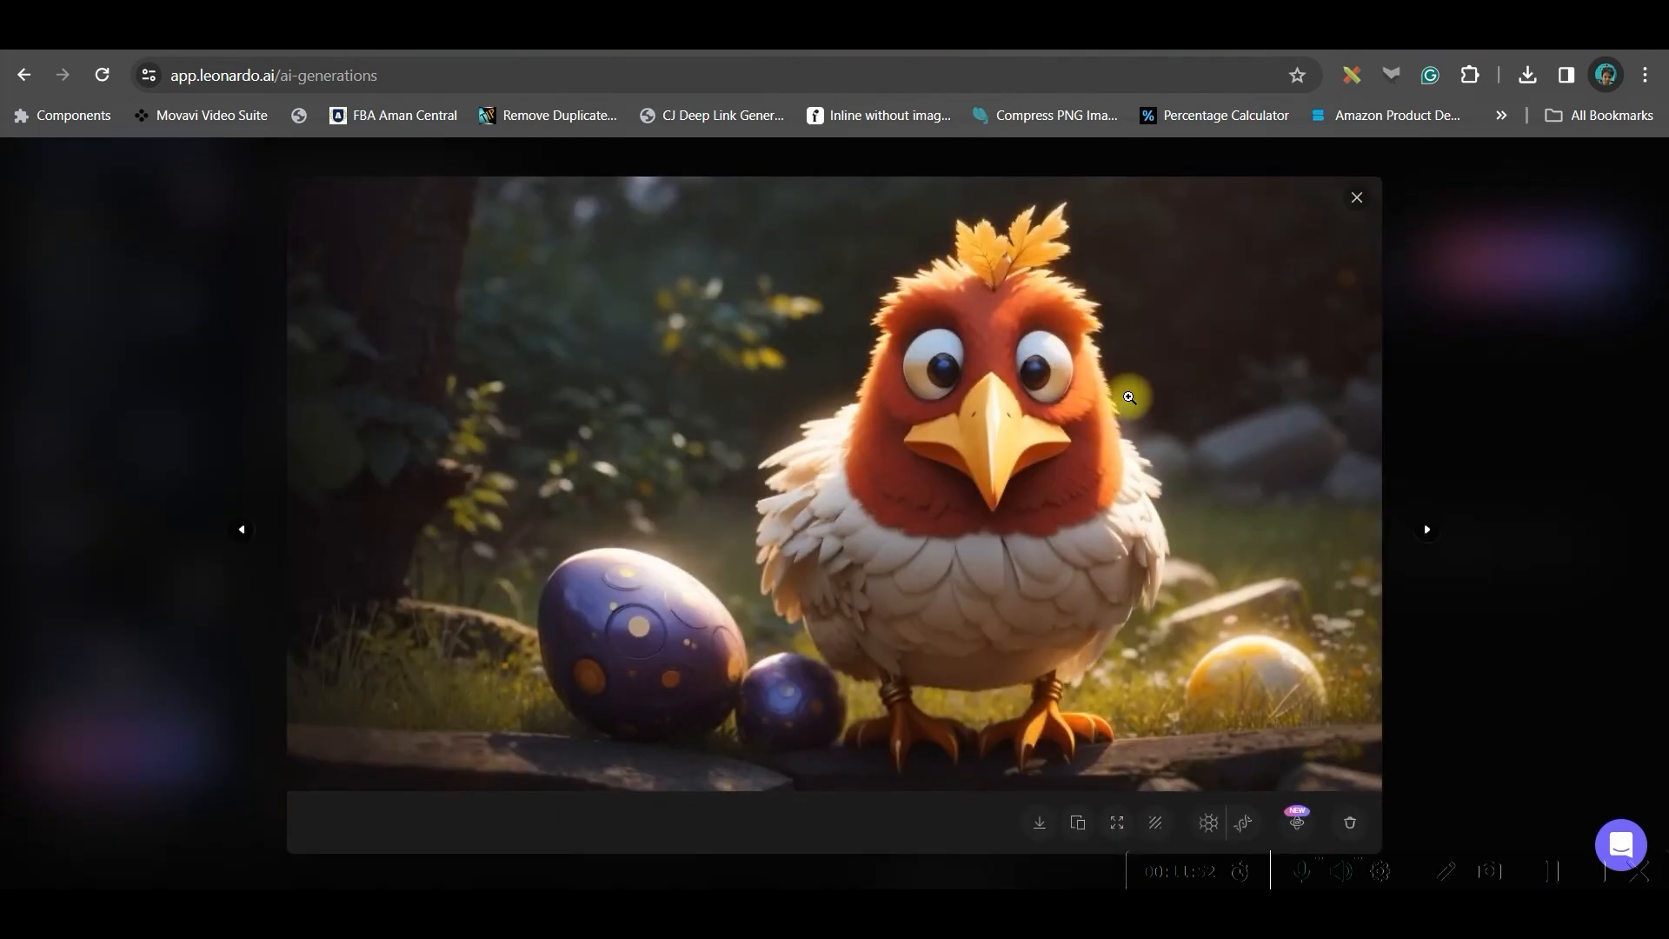
left_click(1356, 198)
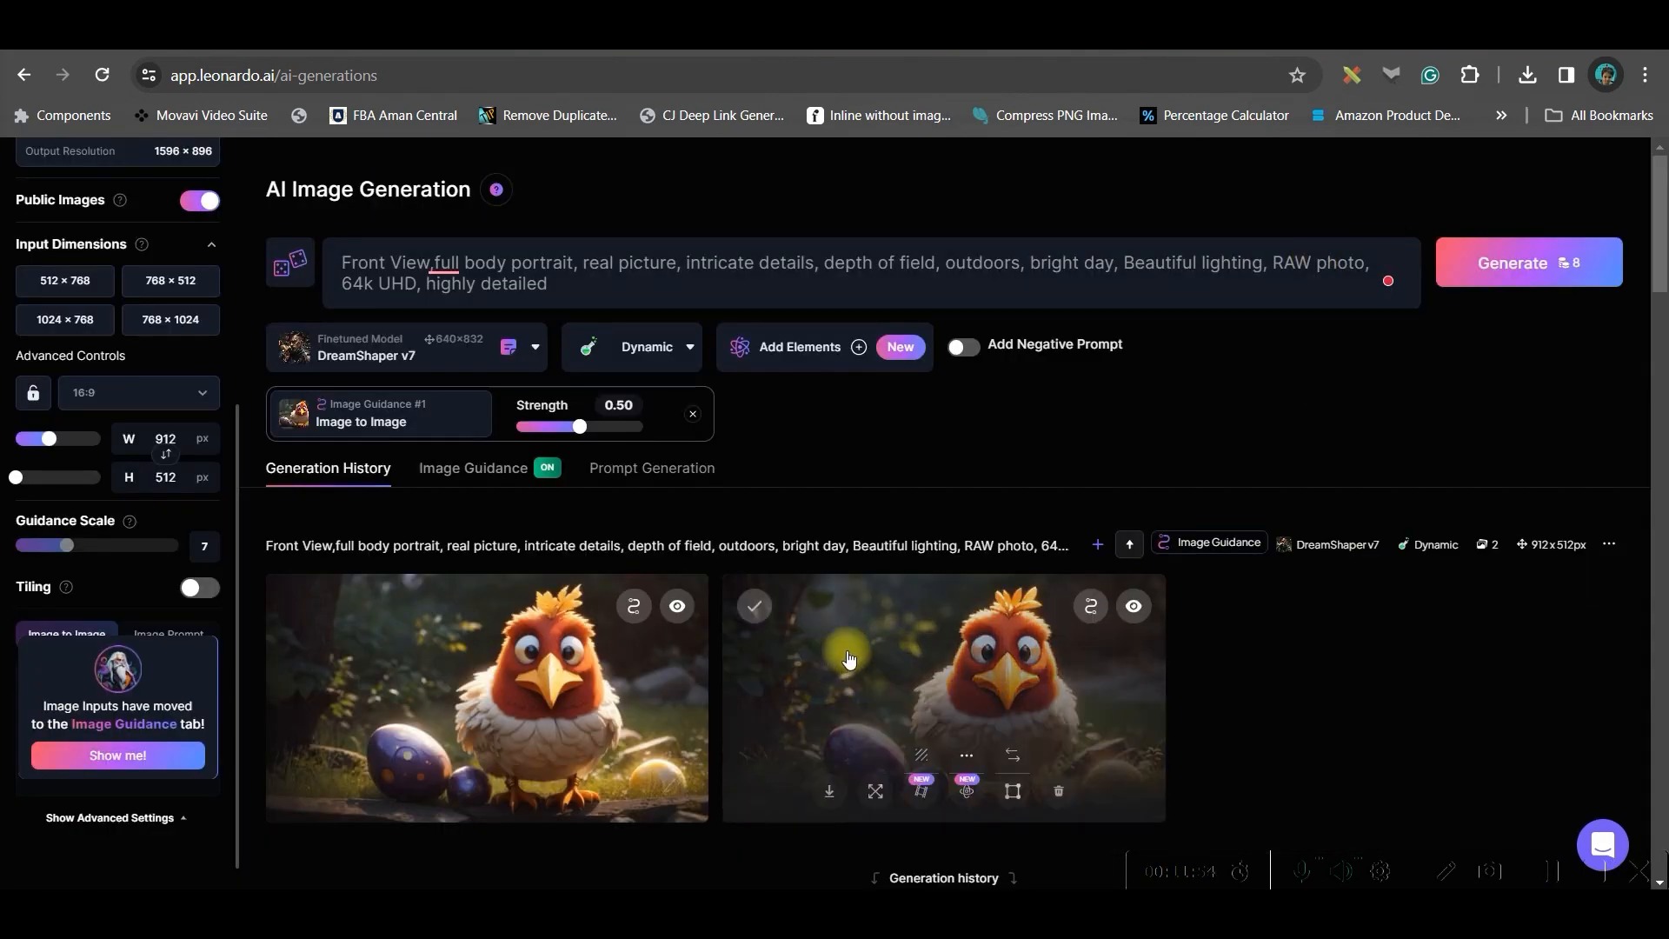
scroll(850, 659, "down", 1)
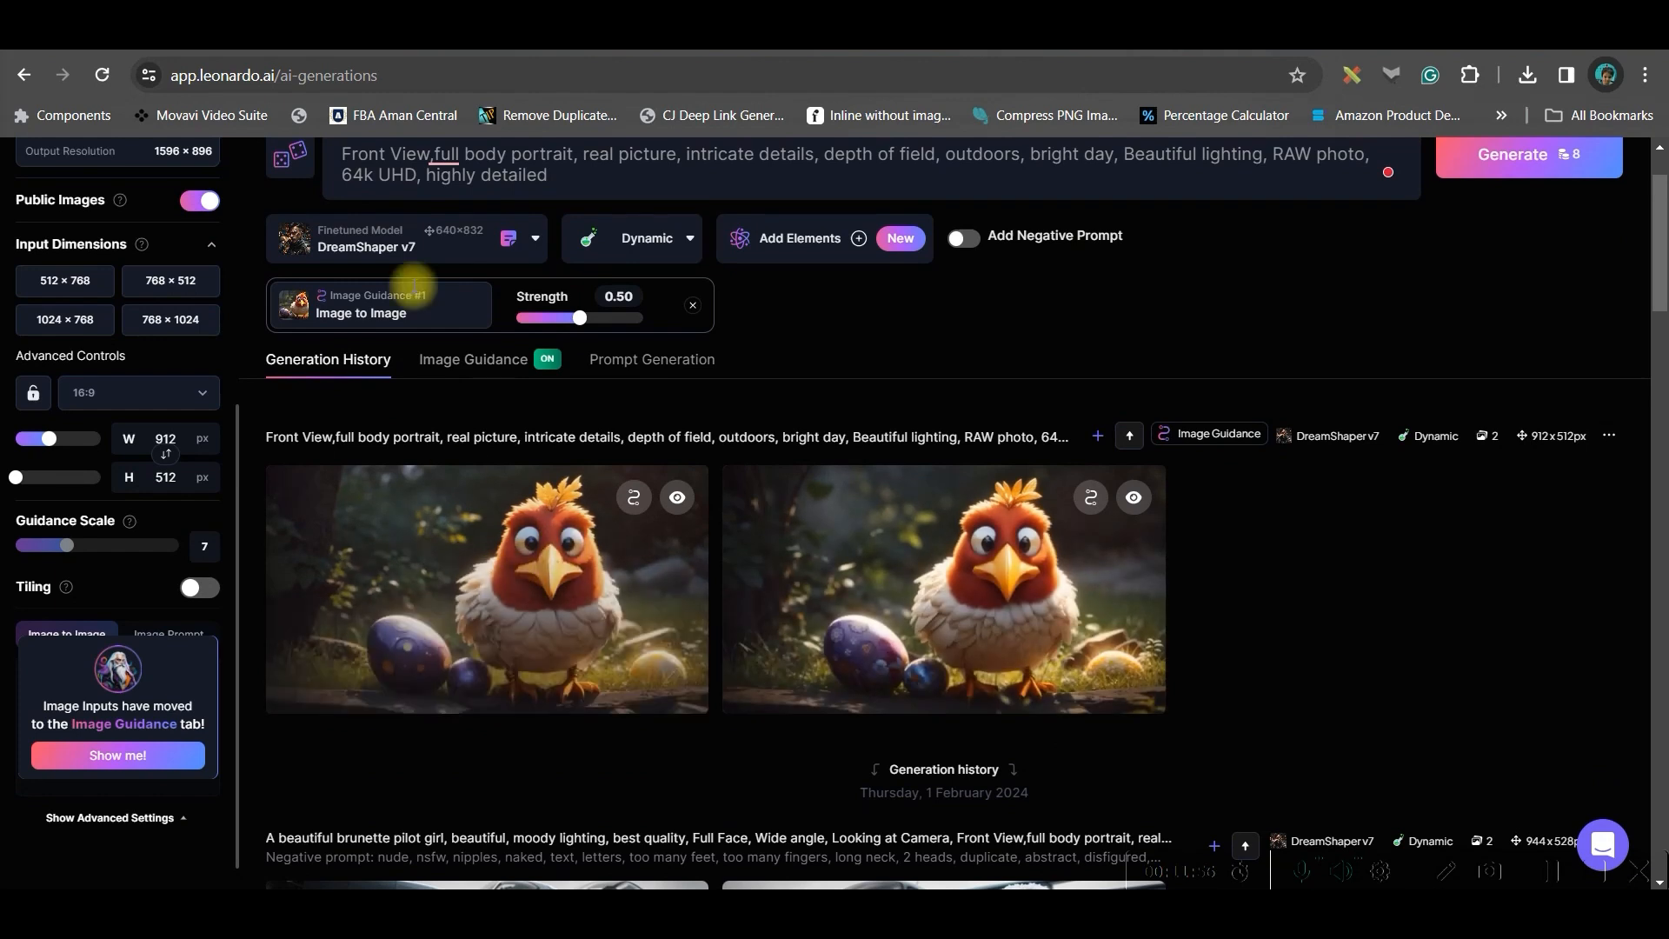
Switch the model to 3D Animation Style and start the prompt with "A Funny Hen with a Big Glasses,"
left_click(450, 247)
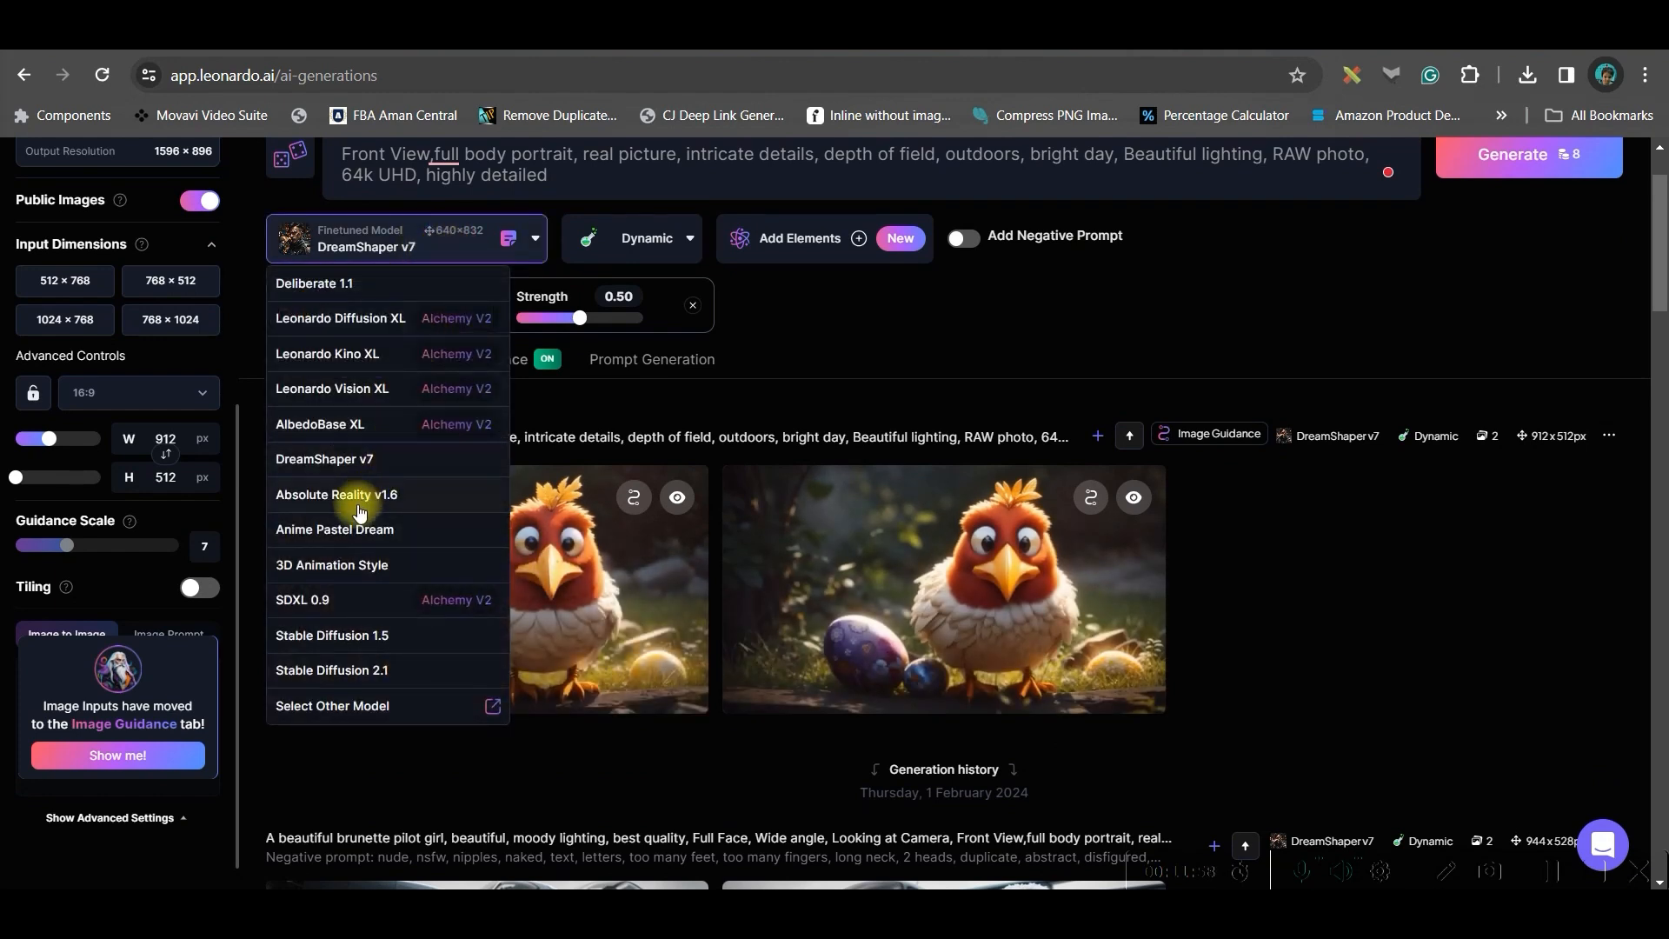
left_click(331, 565)
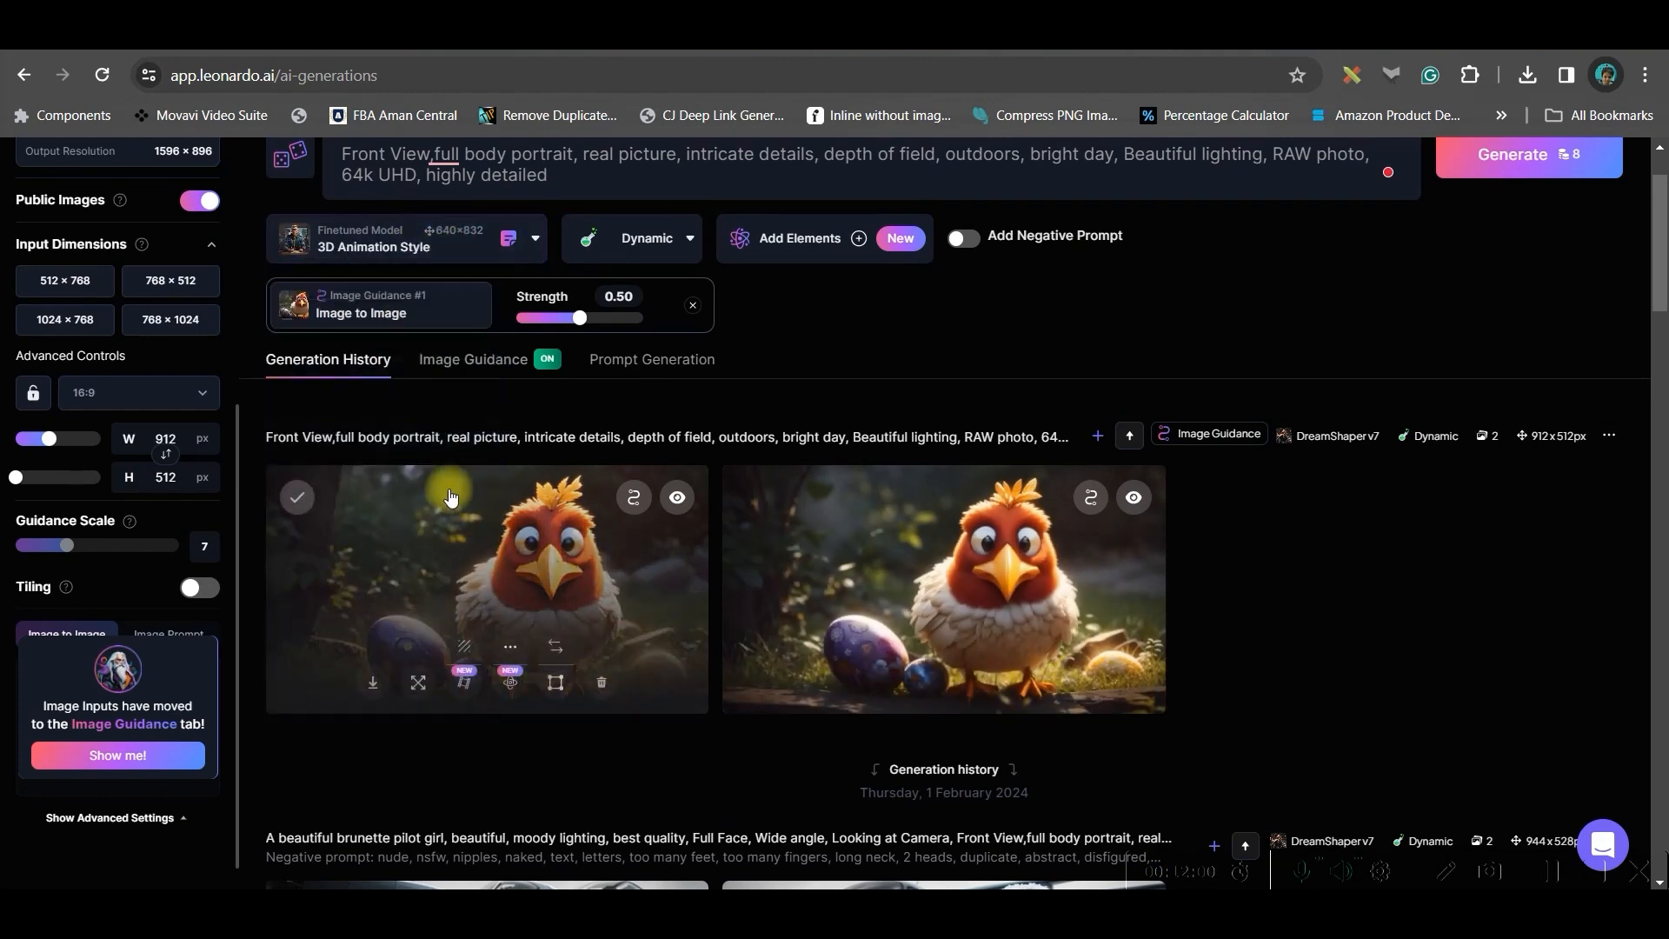
scroll(566, 361, "up", 1)
left_click(338, 263)
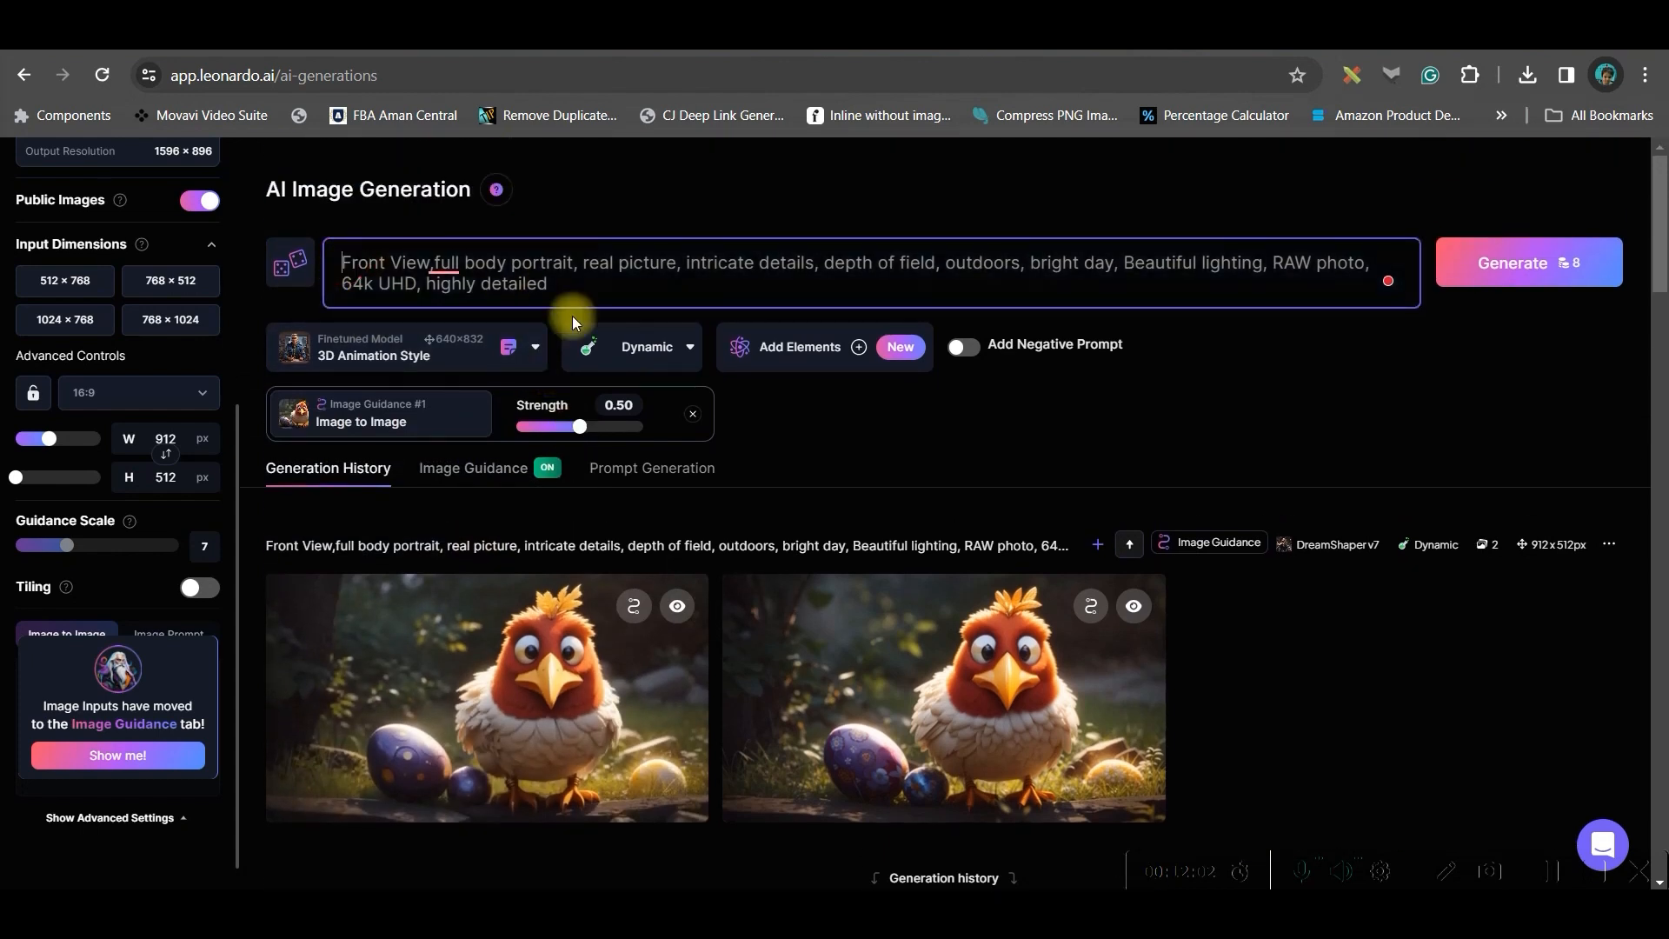
type("A Funny Hen with a Big S")
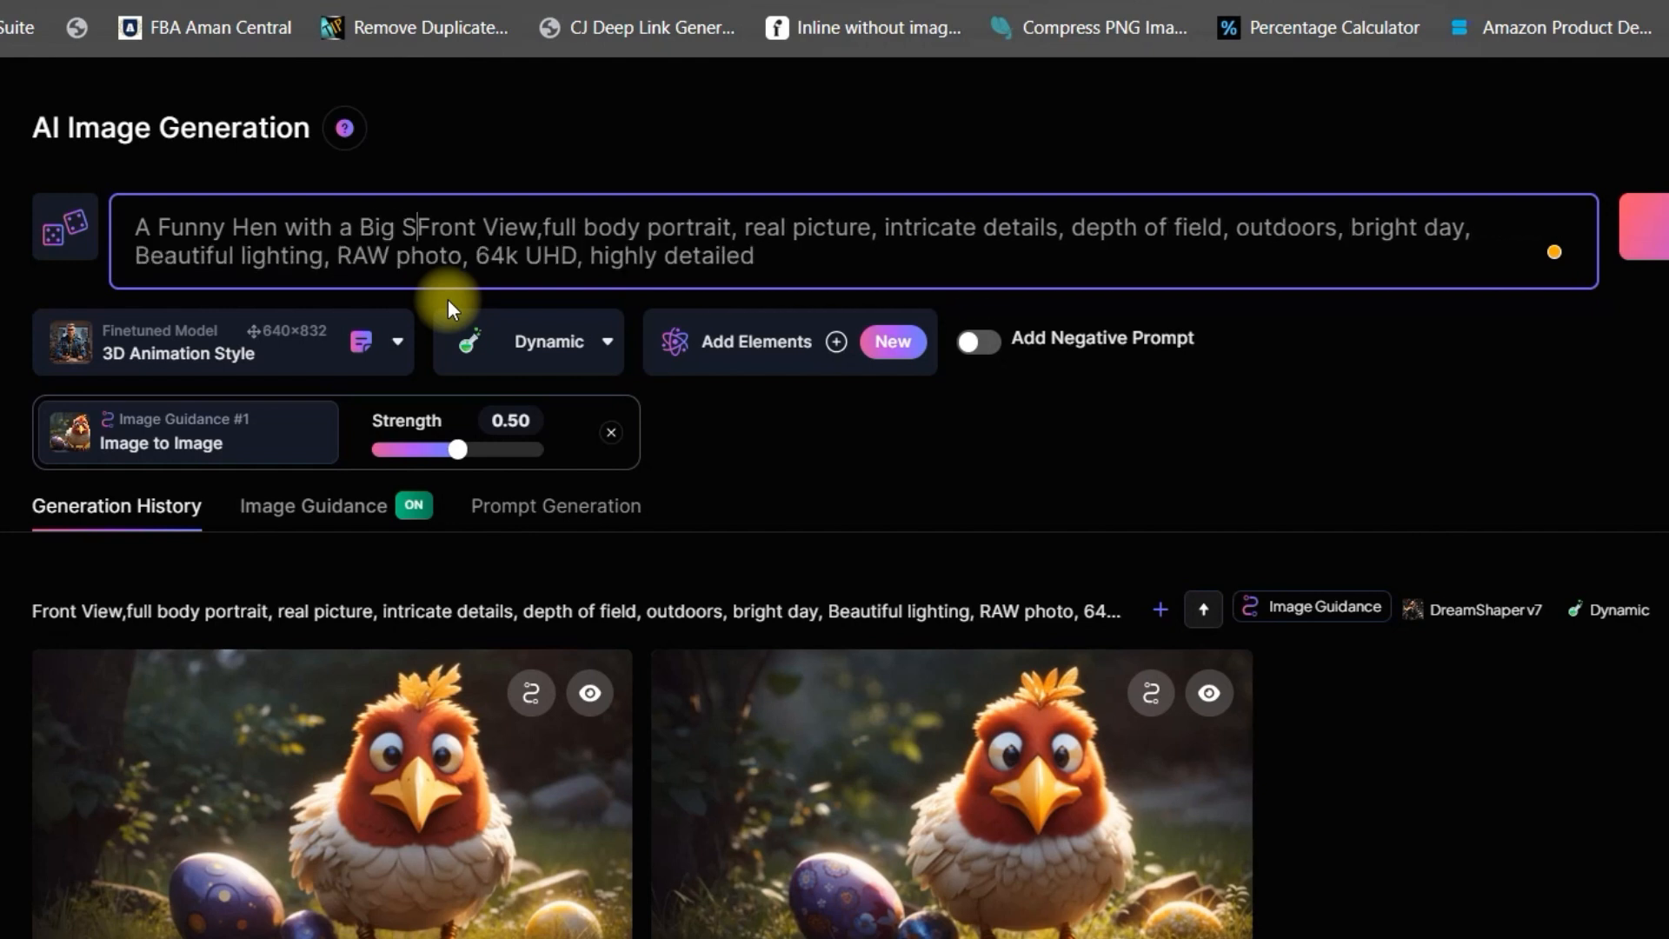
key("BackSpace")
type("Glasses,")
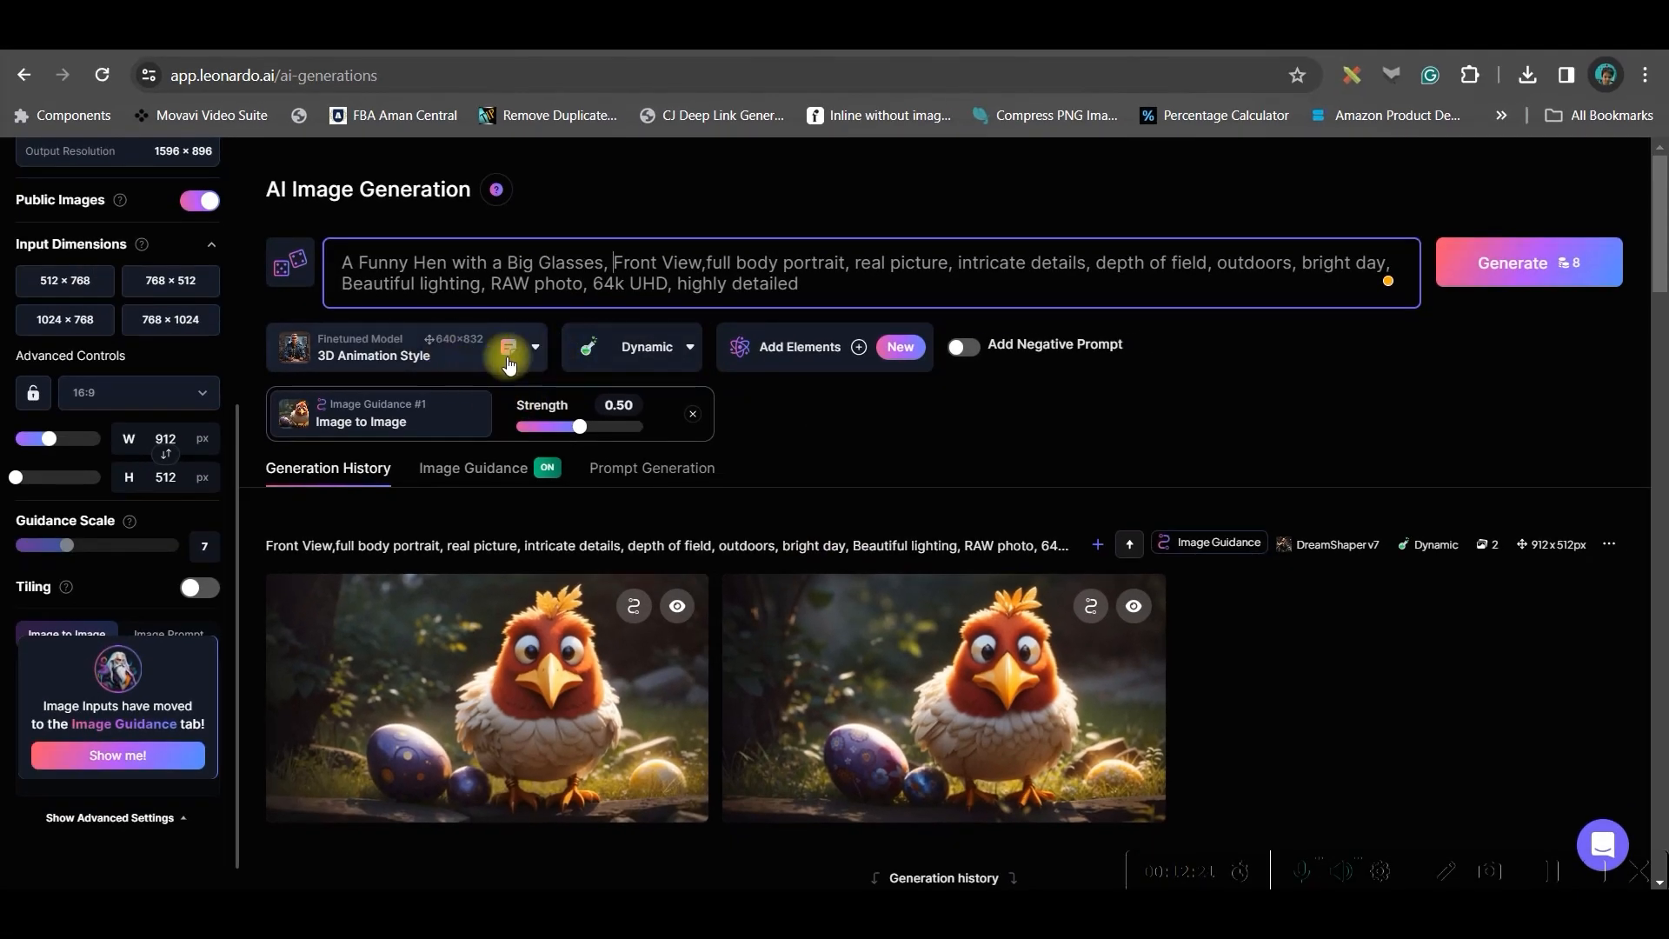
Lower the image guidance strength to 0.22 and generate new images
left_click(450, 470)
left_click_drag(760, 752, 658, 753)
left_click(1509, 263)
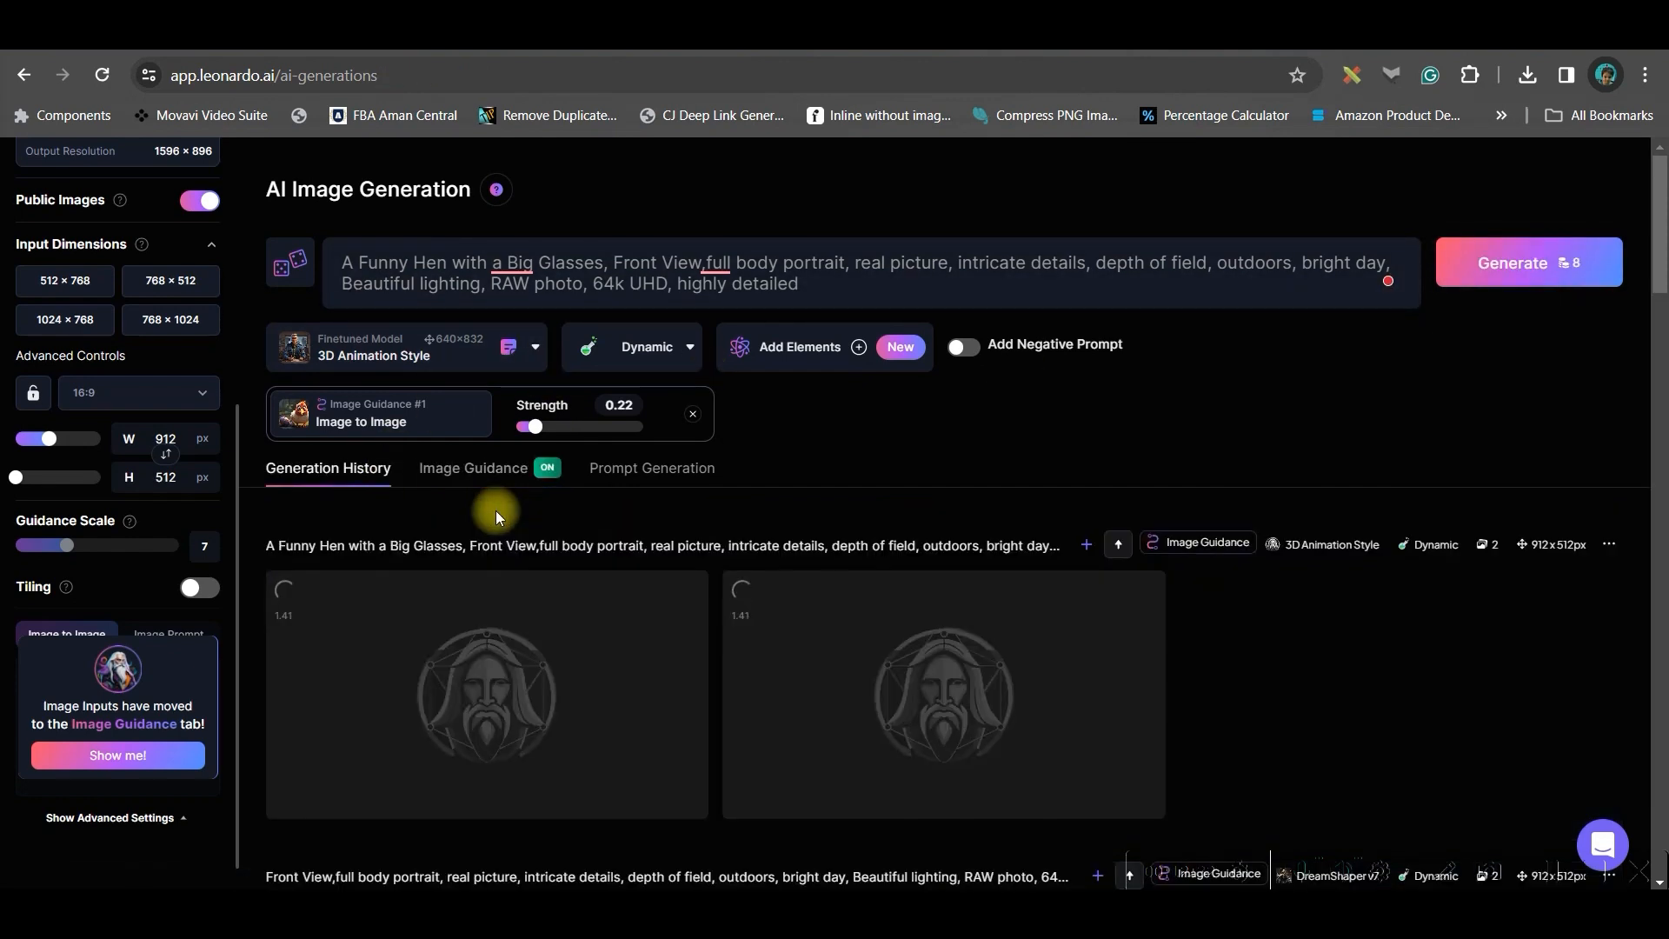
Review the image guidance source image and the model list without changing them
left_click(473, 468)
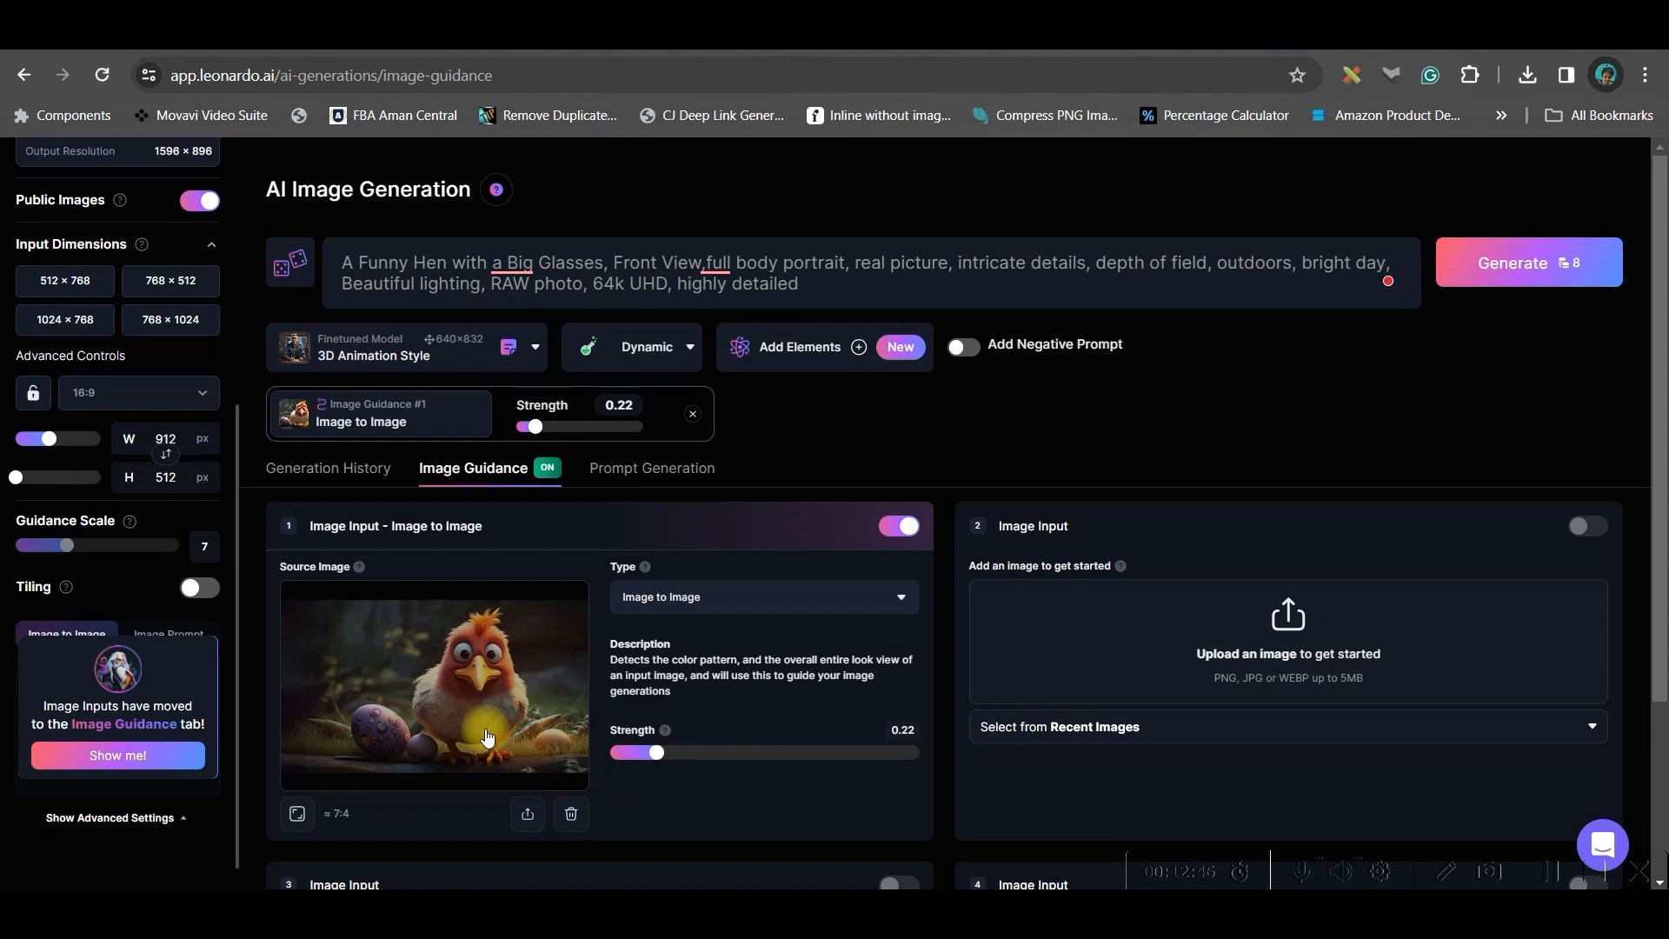
left_click(437, 363)
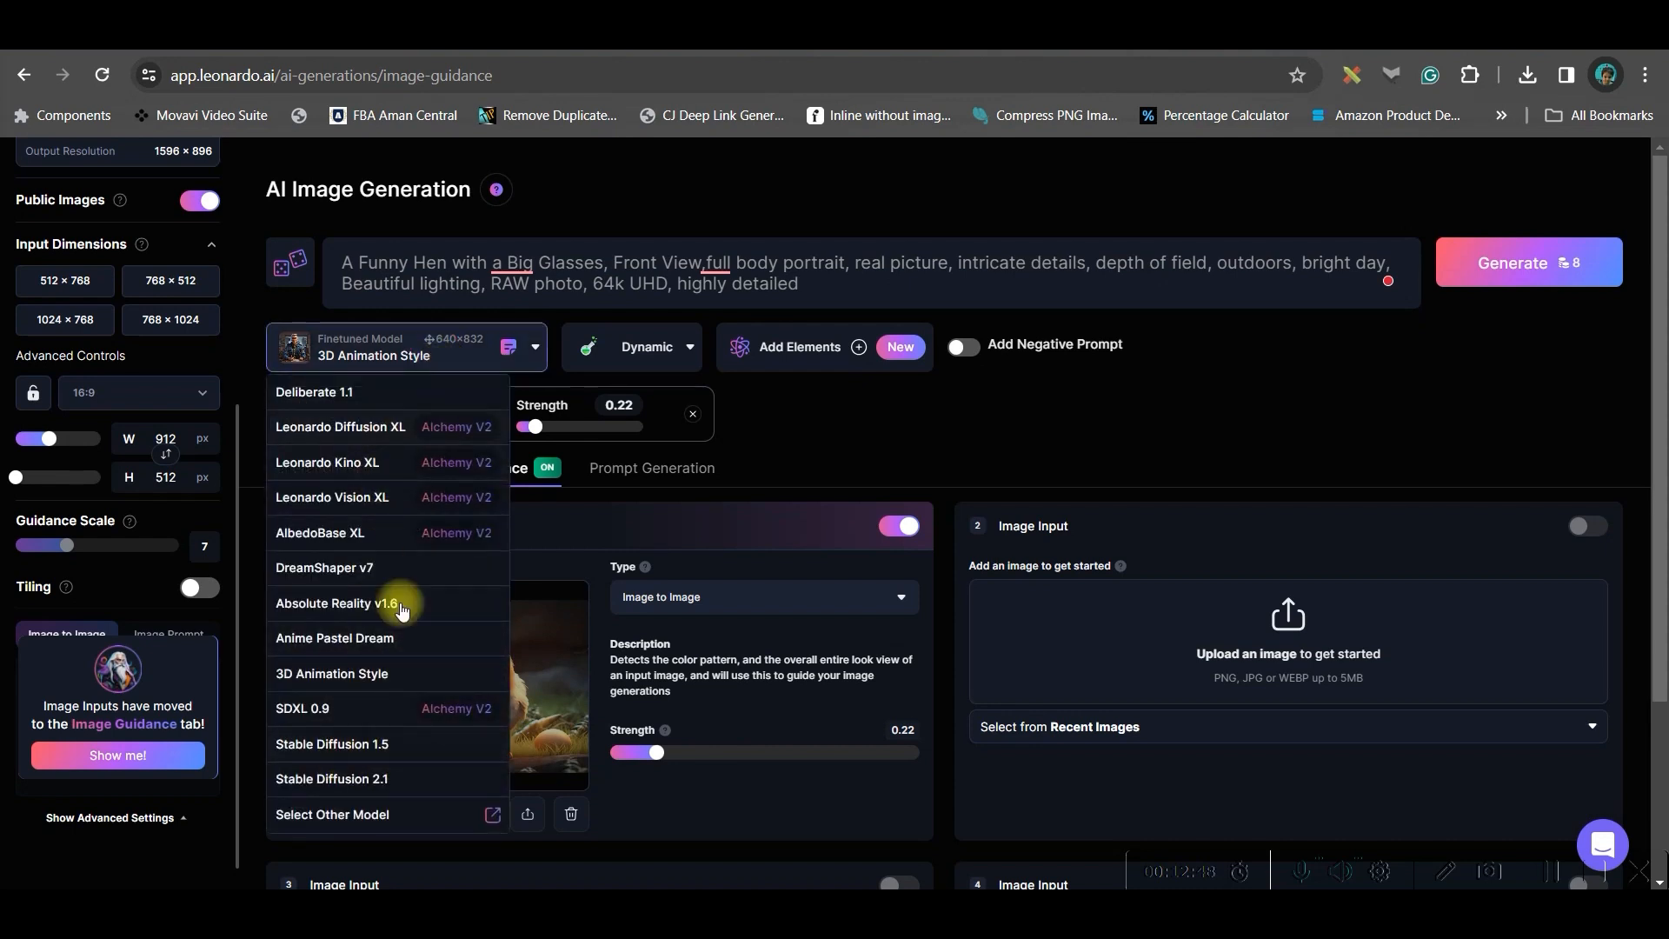
left_click(837, 424)
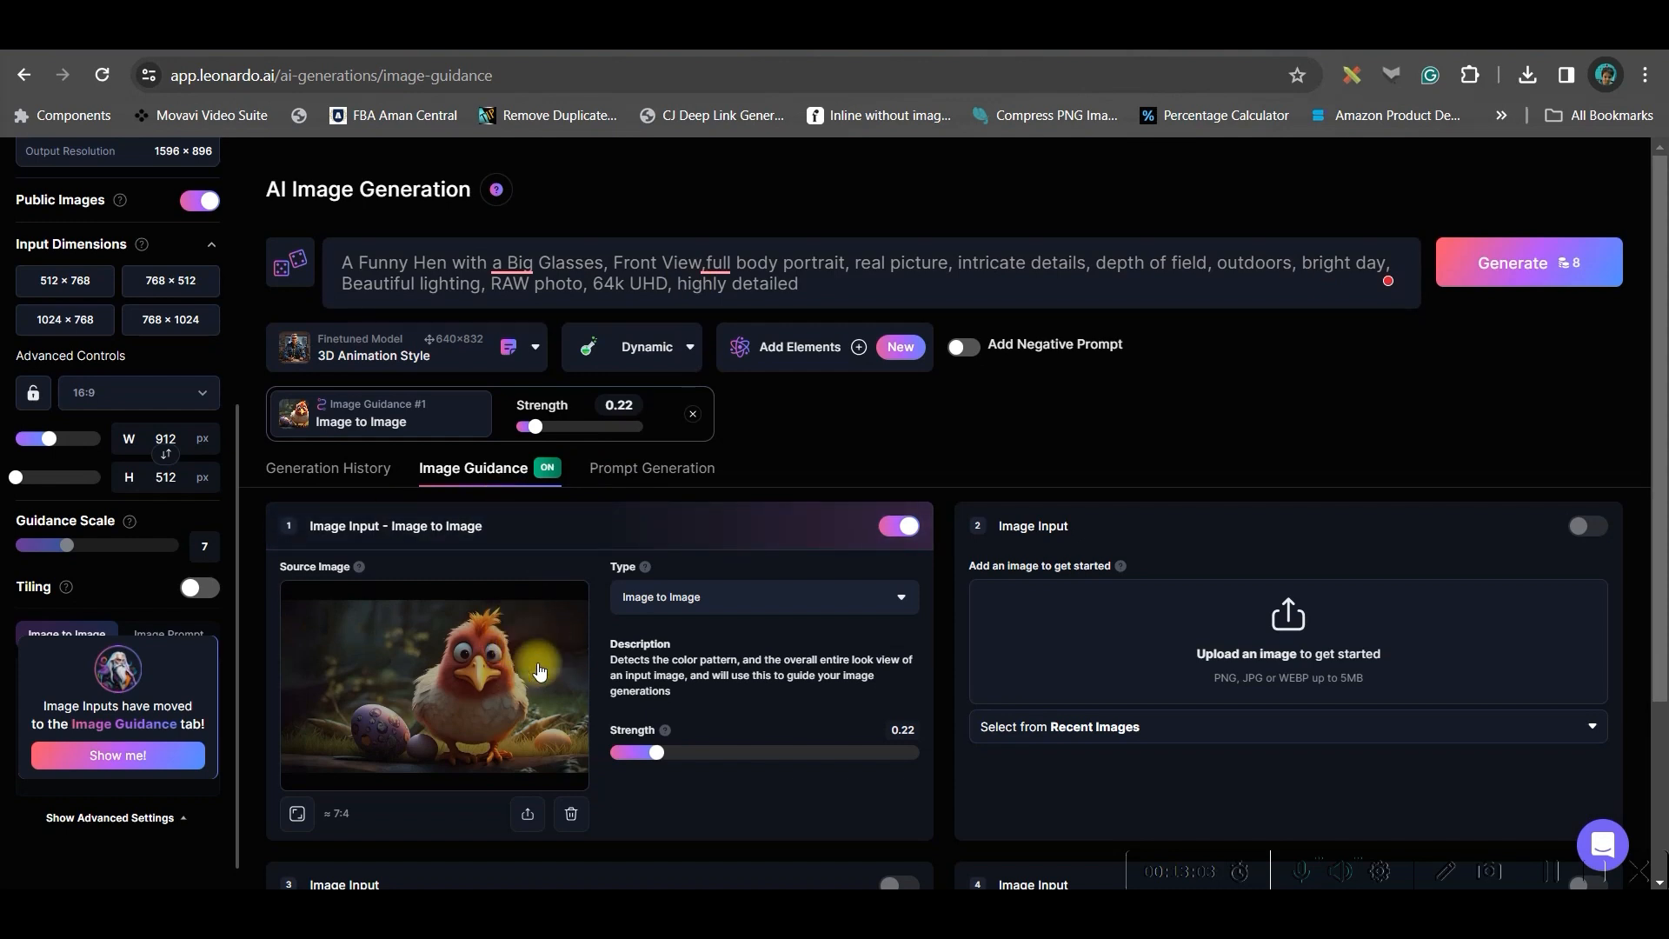
left_click(392, 485)
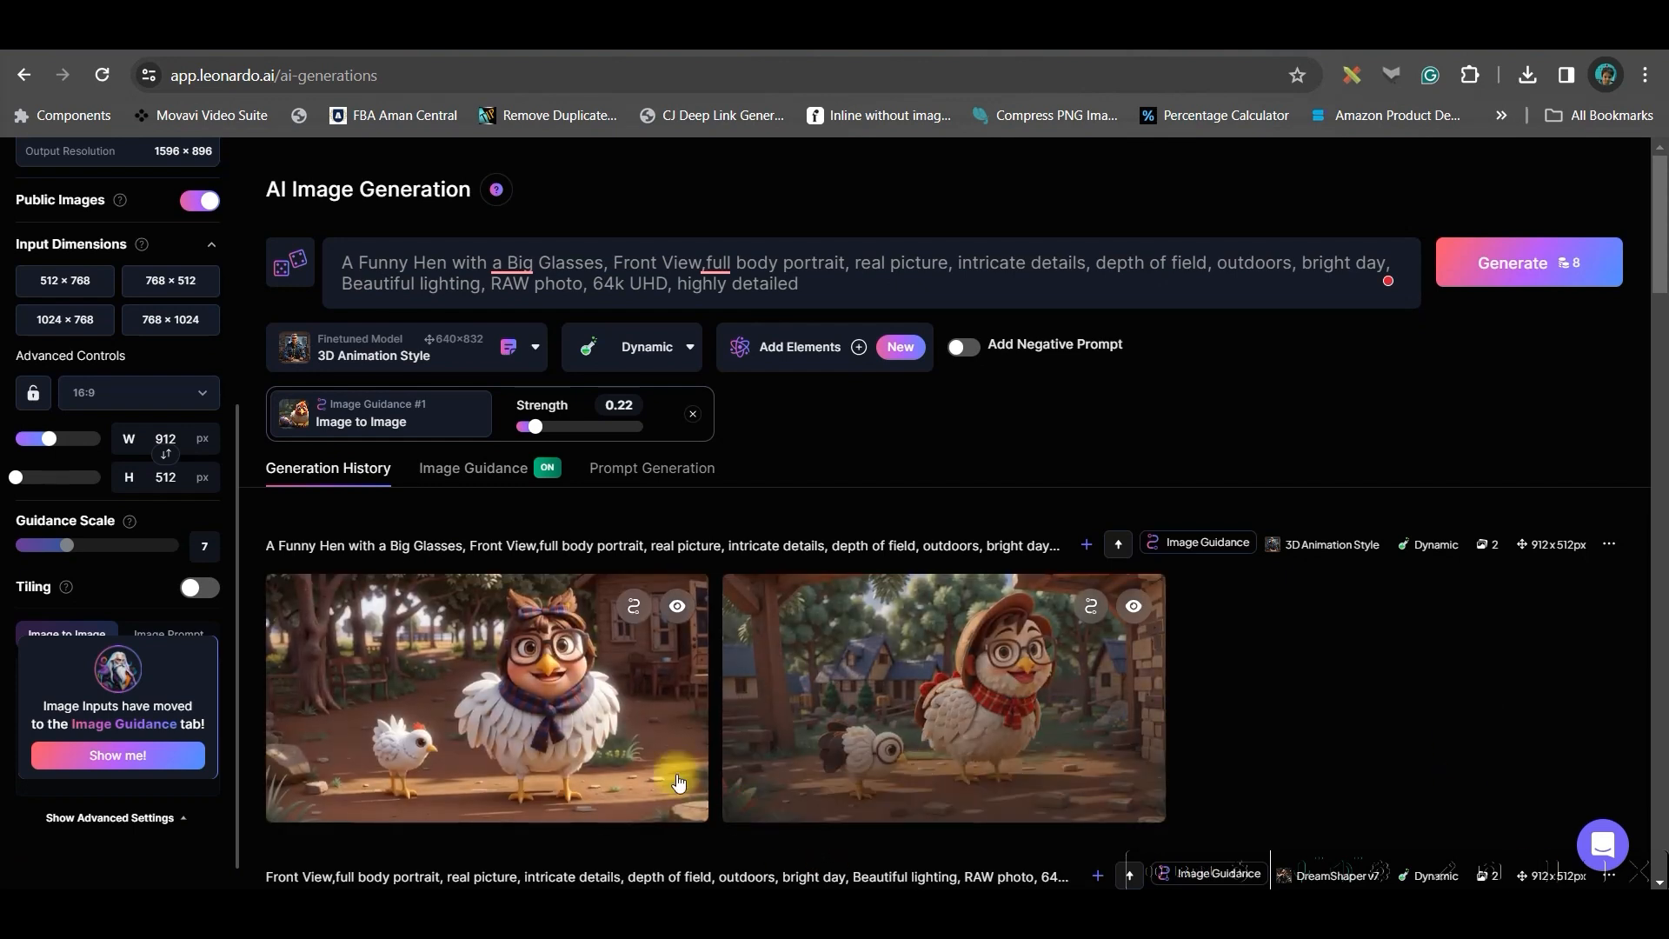
Open the two new glasses-wearing hen images enlarged one after the other to compare them
left_click(487, 696)
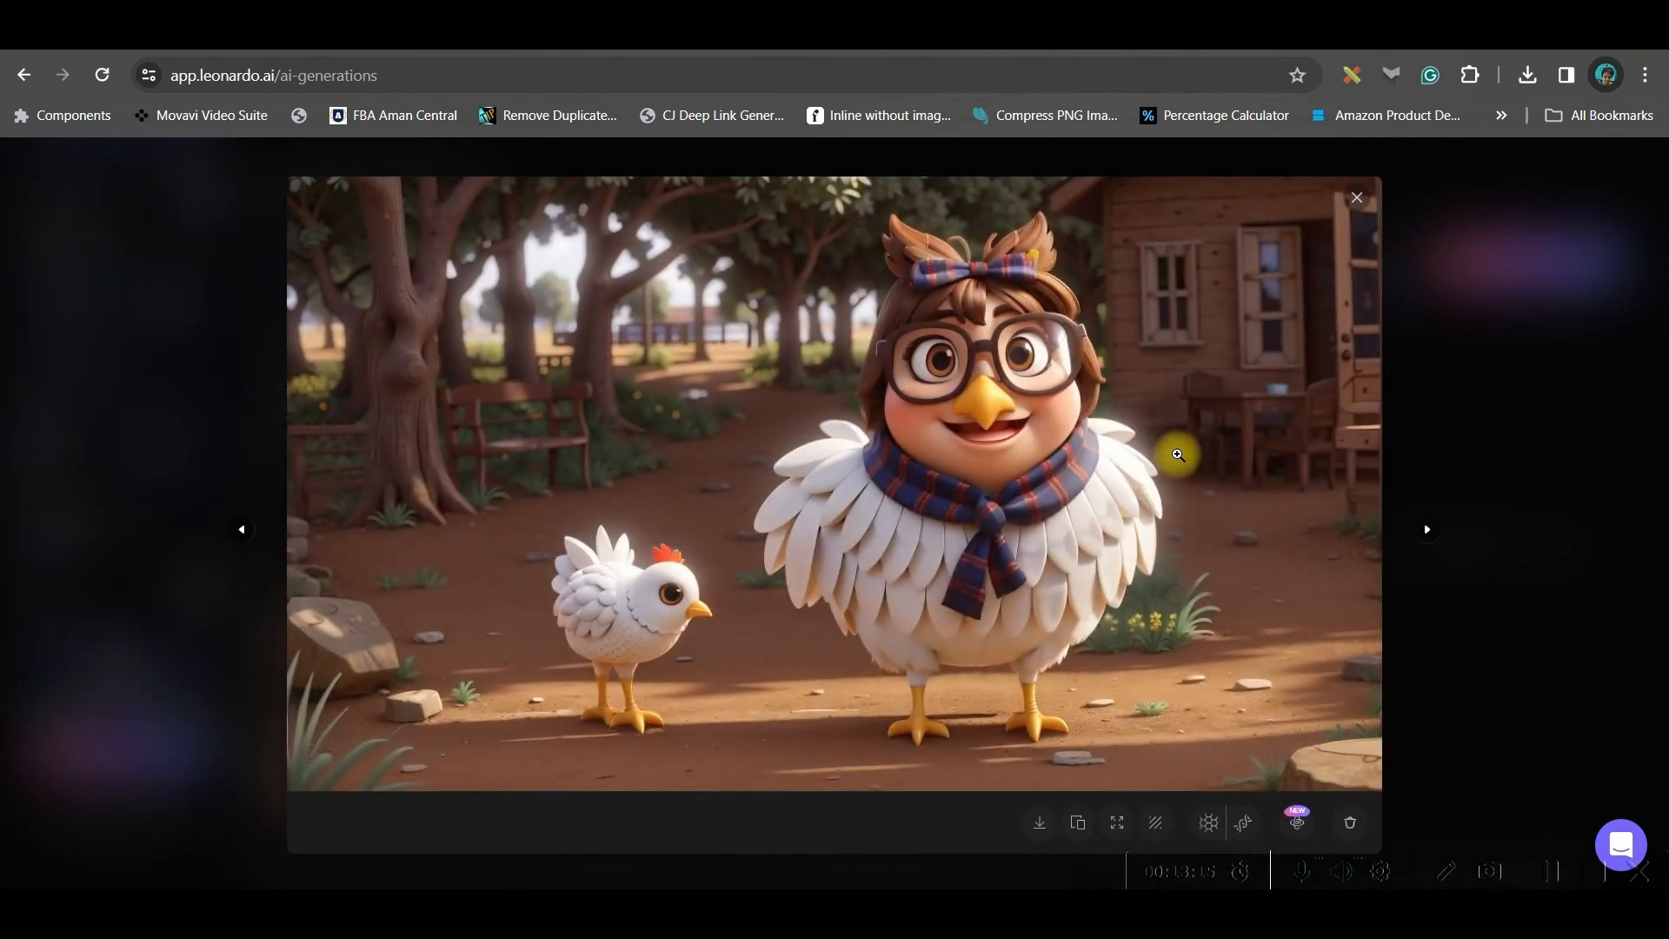
left_click(1356, 198)
scroll(992, 696, "down", 3)
left_click(1036, 453)
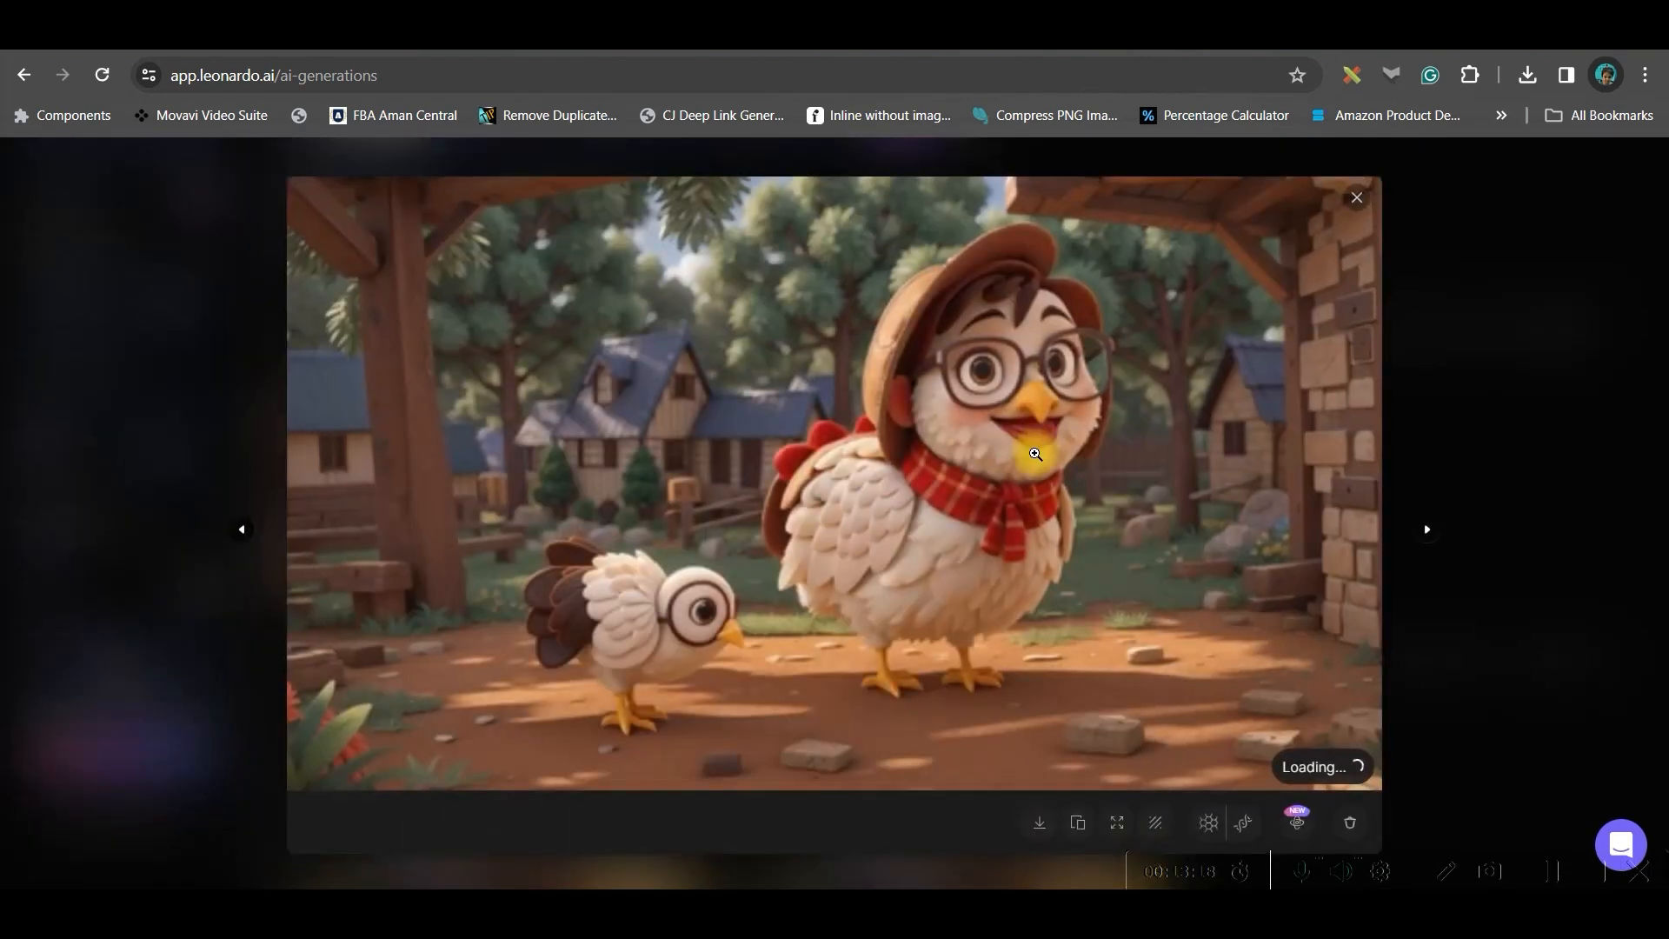
left_click(1408, 647)
scroll(1224, 658, "down", 1)
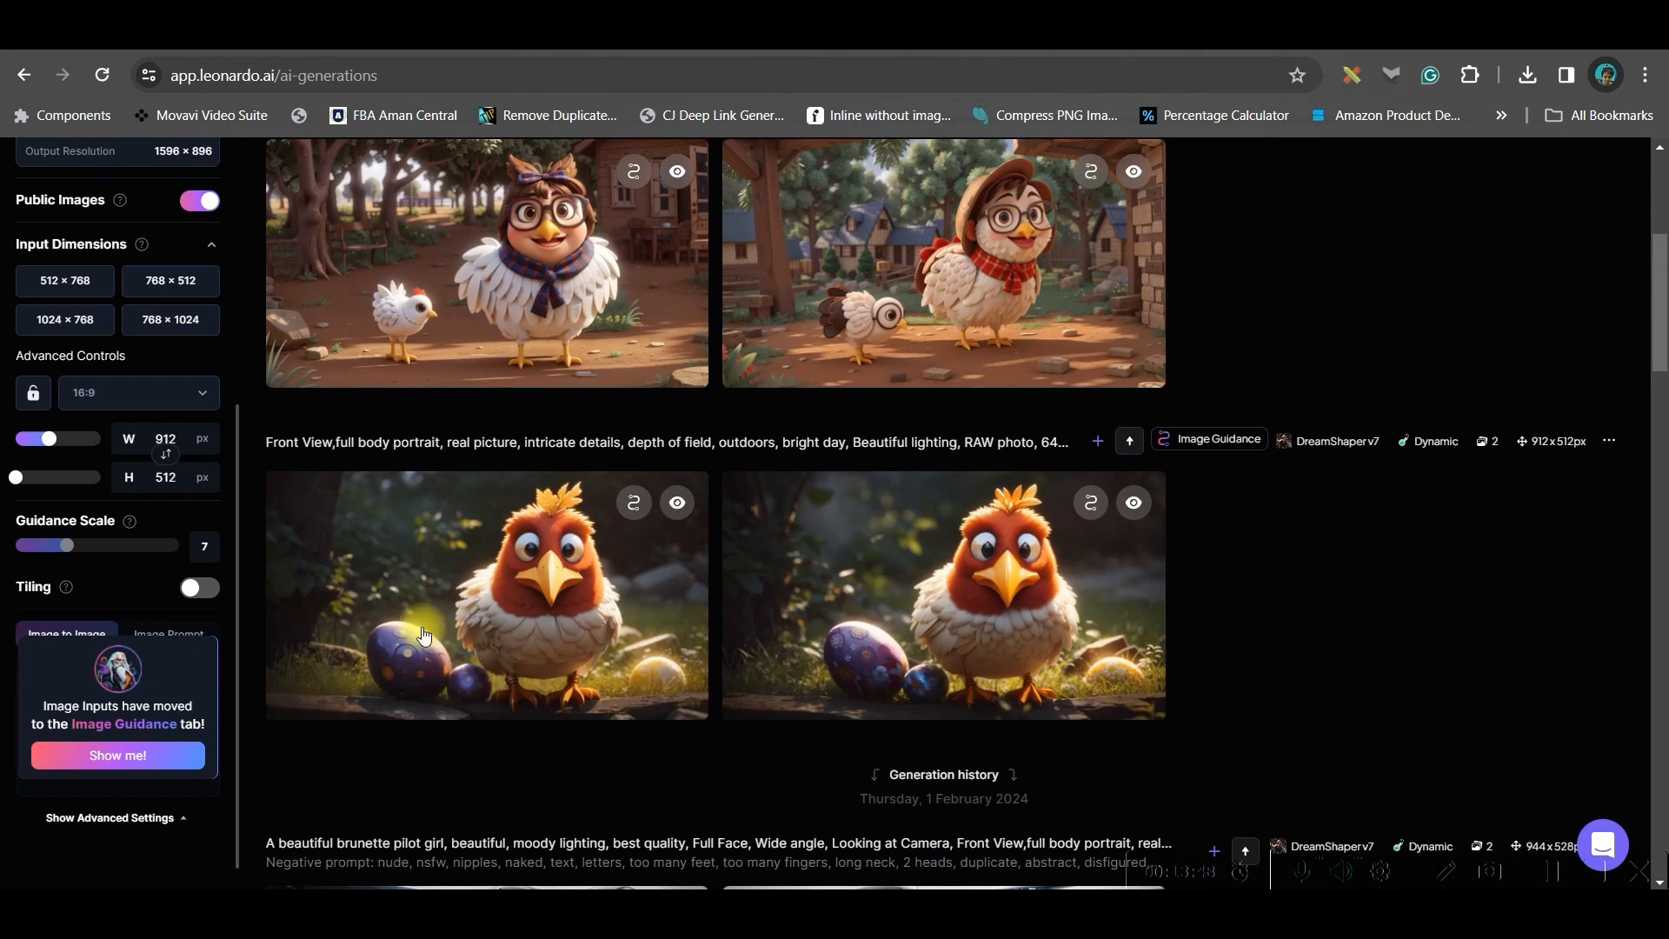
Download the earlier red chicken image with the eggs
mouse_move(426, 633)
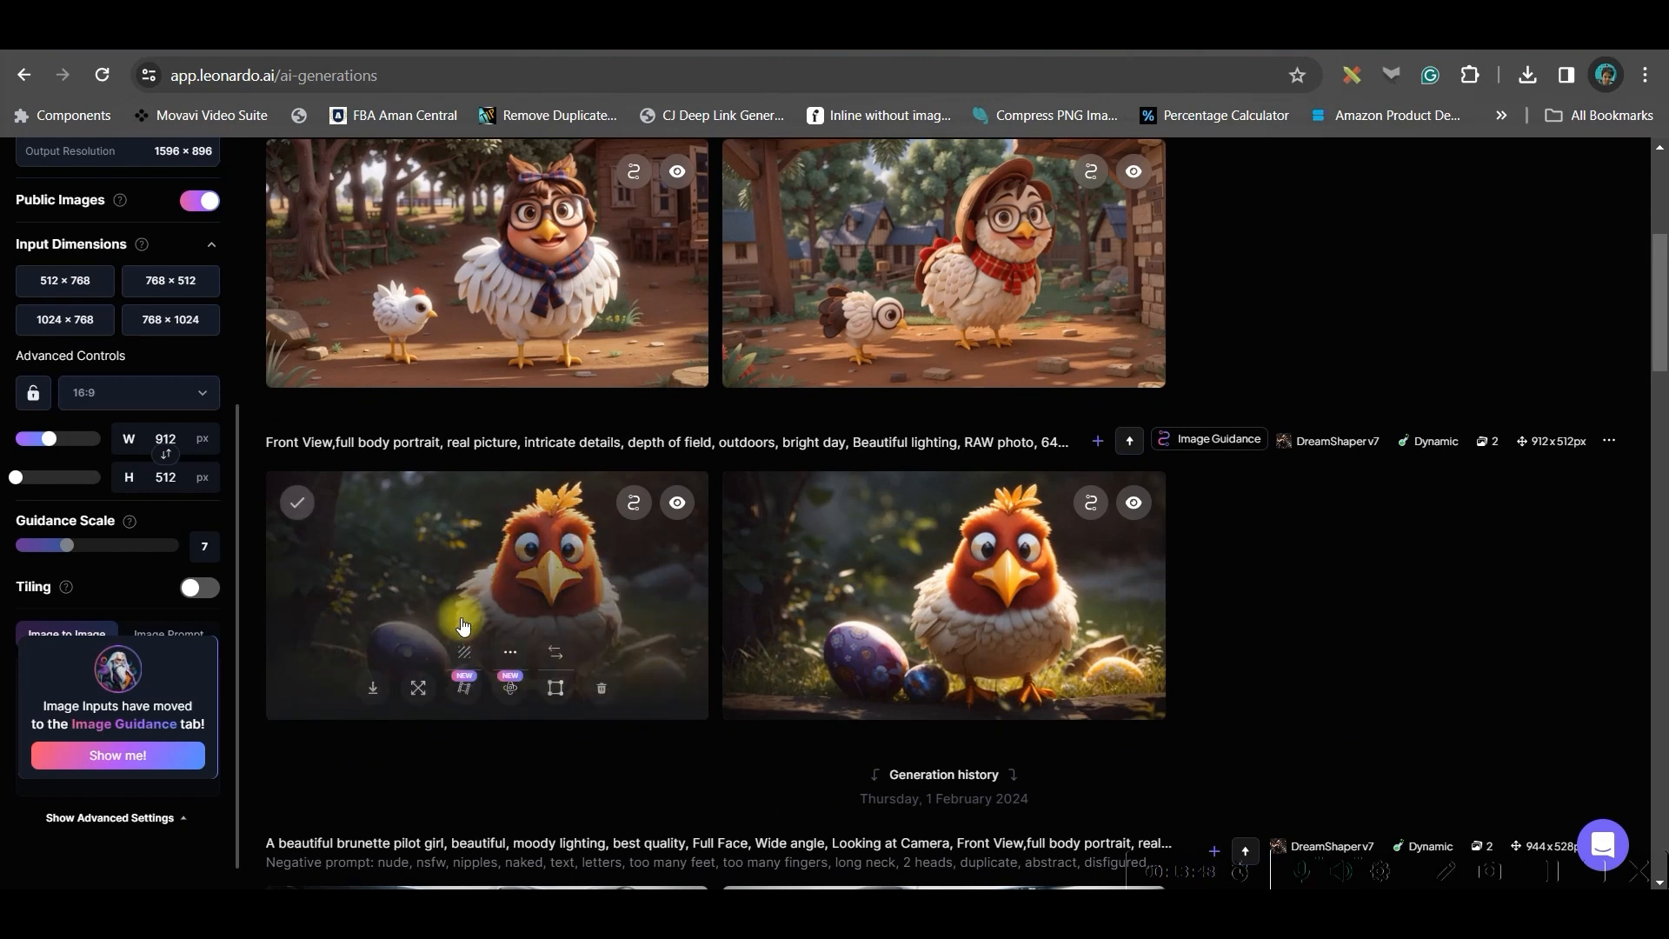
left_click(457, 561)
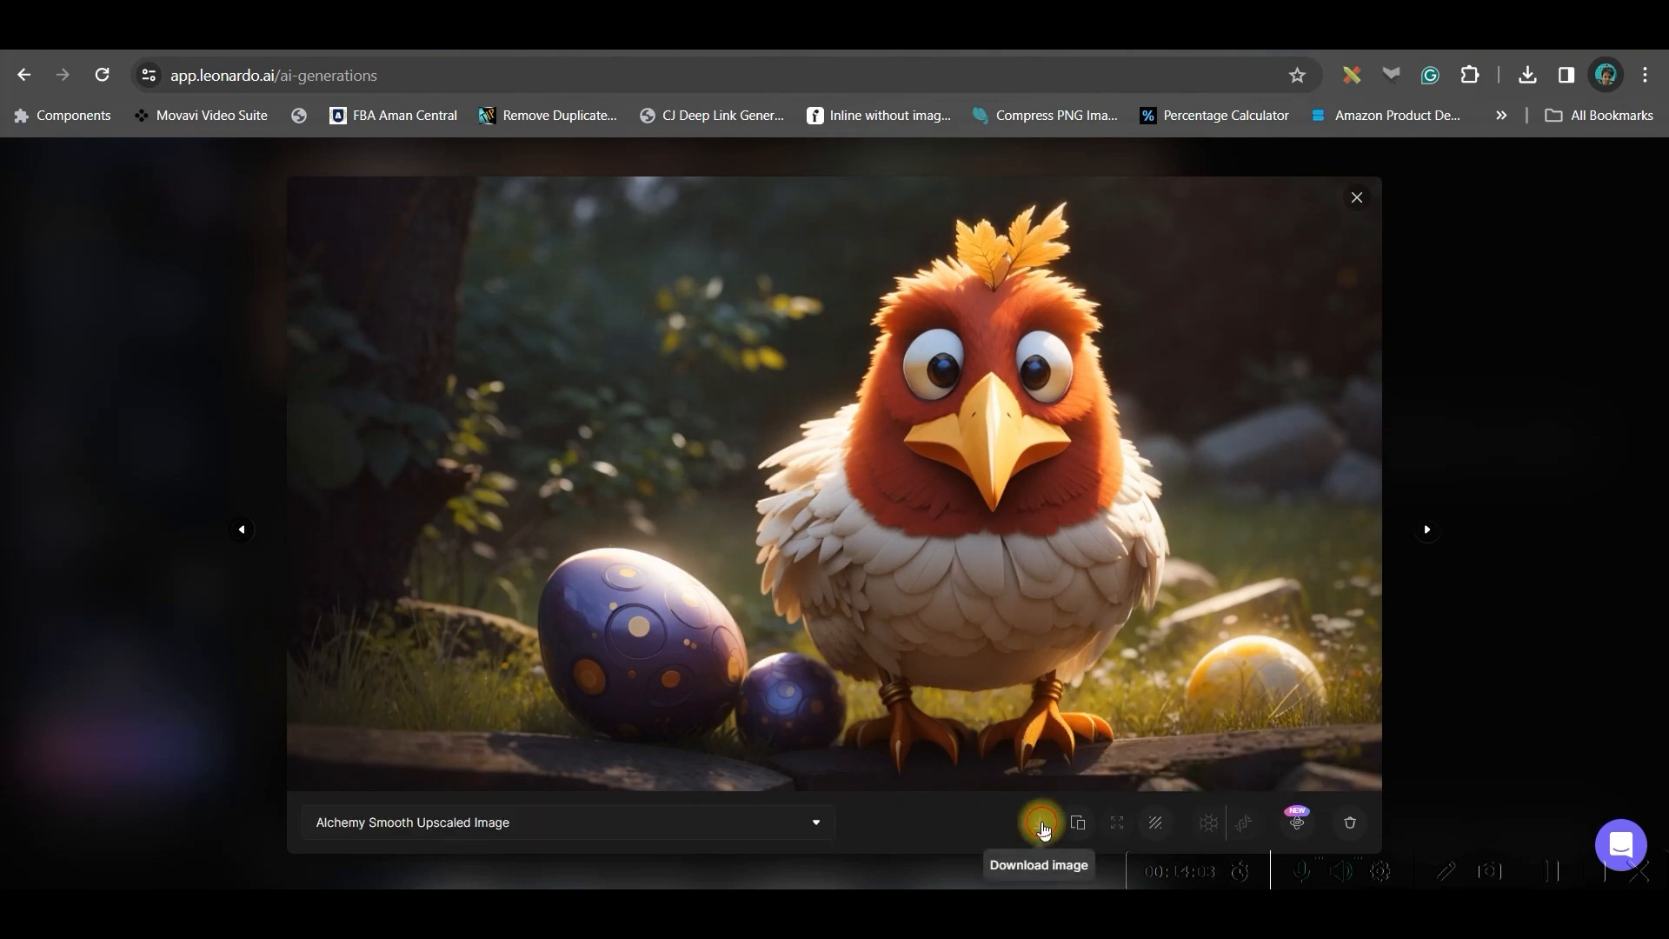
left_click(1041, 823)
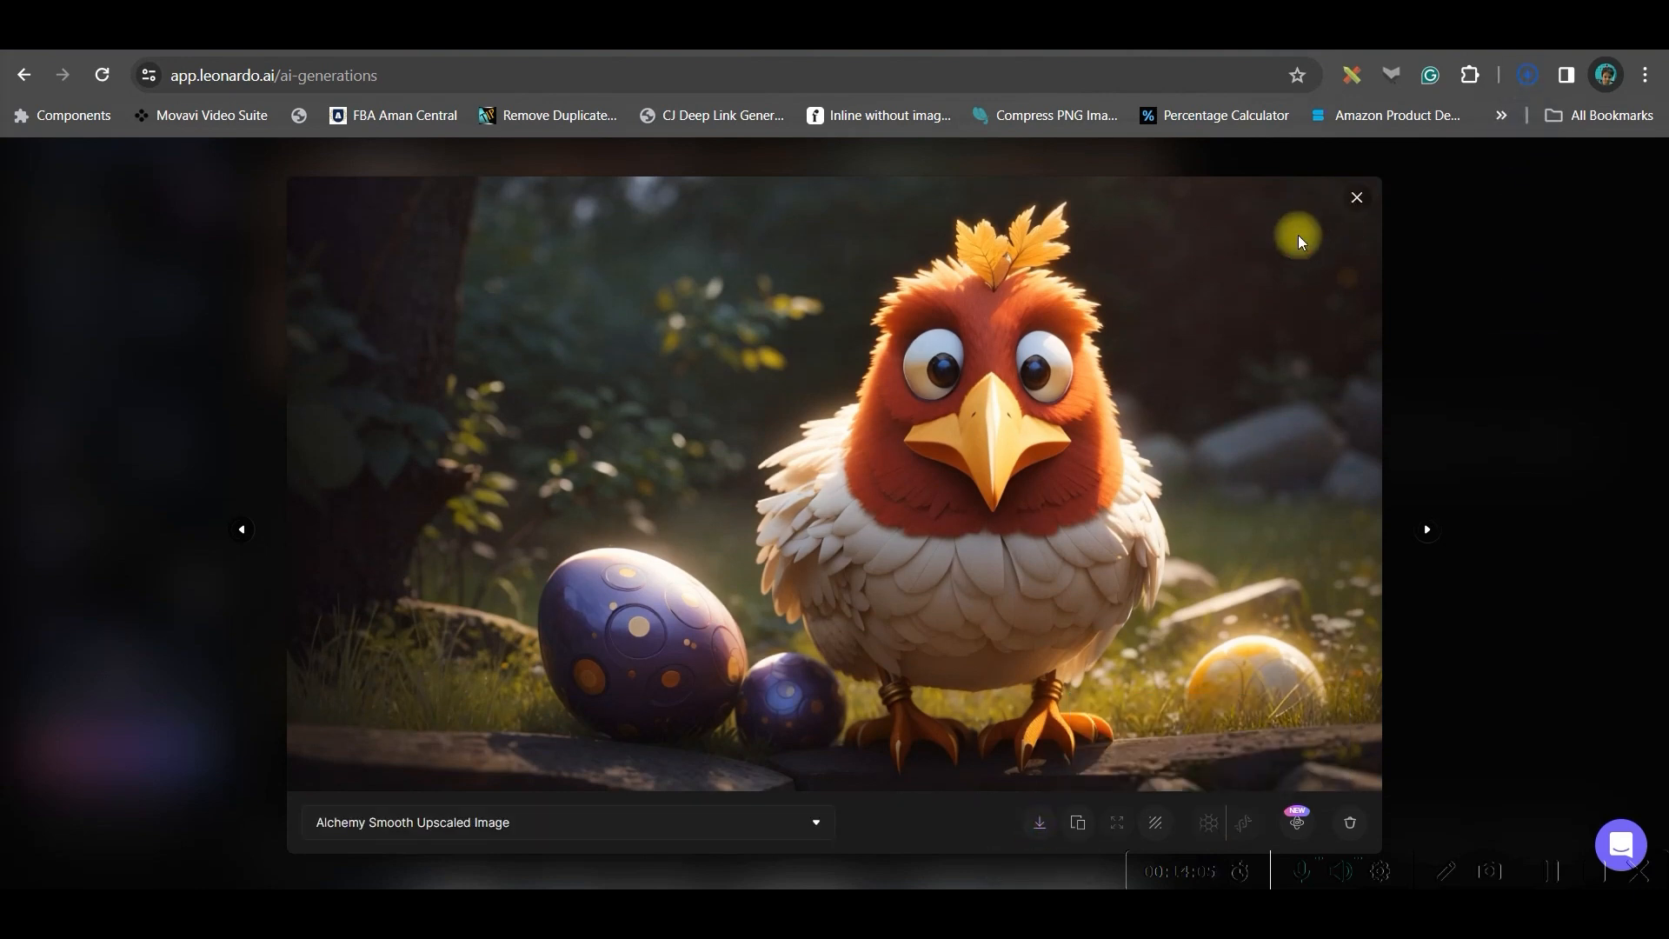
left_click(1356, 198)
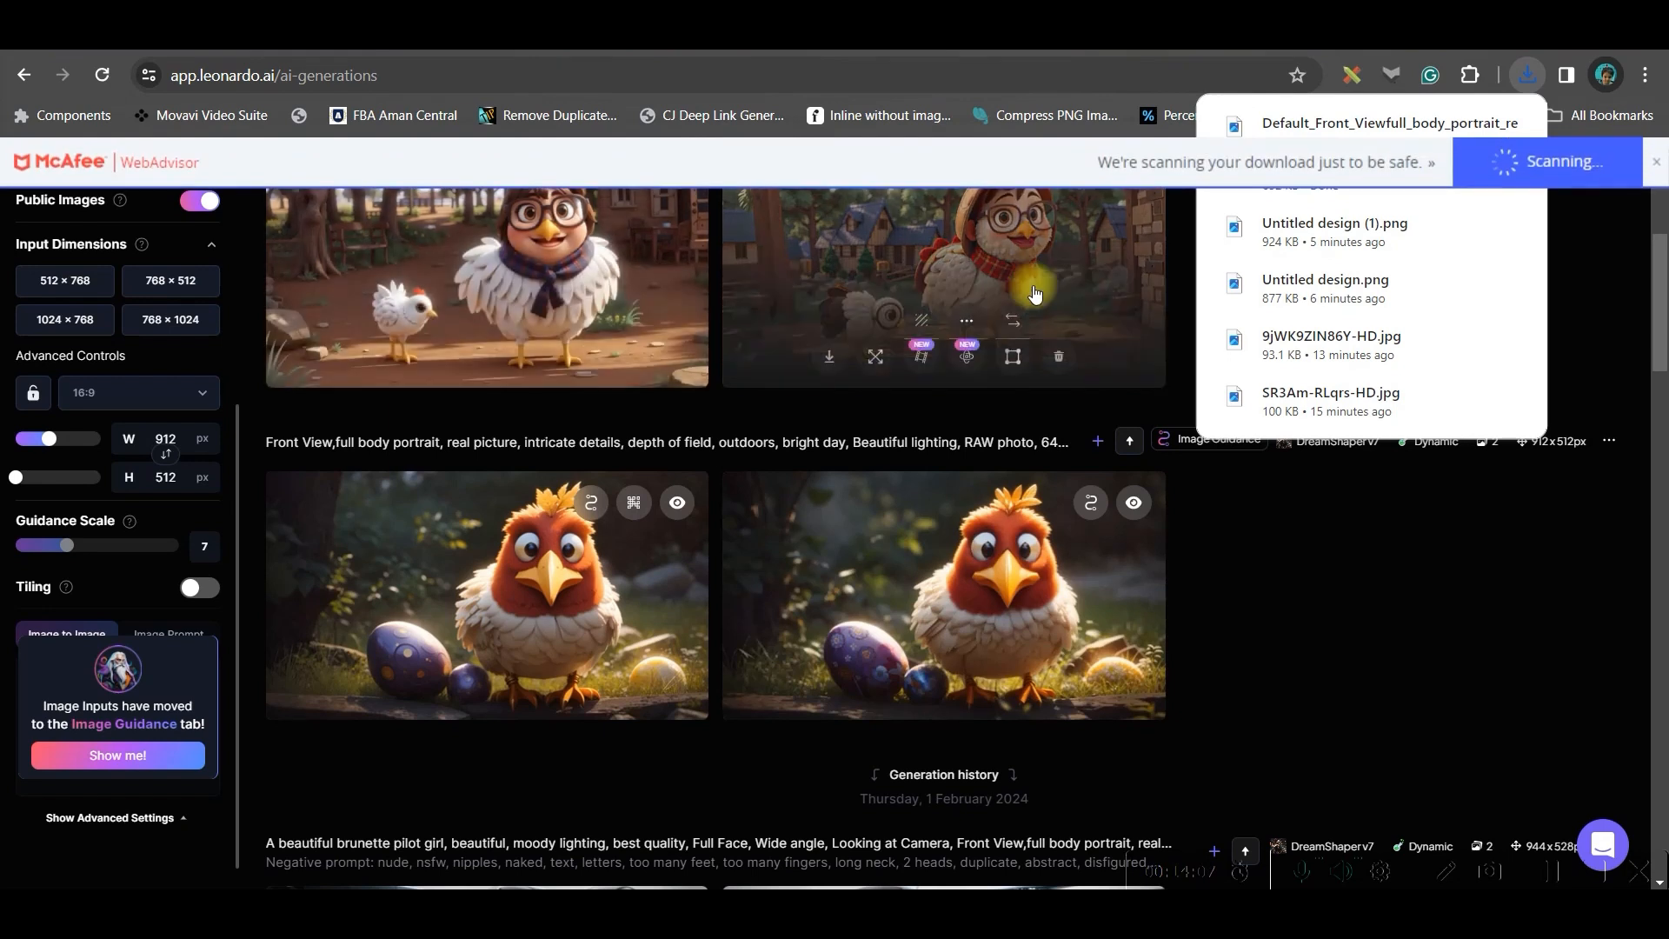
Open the second glasses-wearing hen image and download it
left_click(1022, 291)
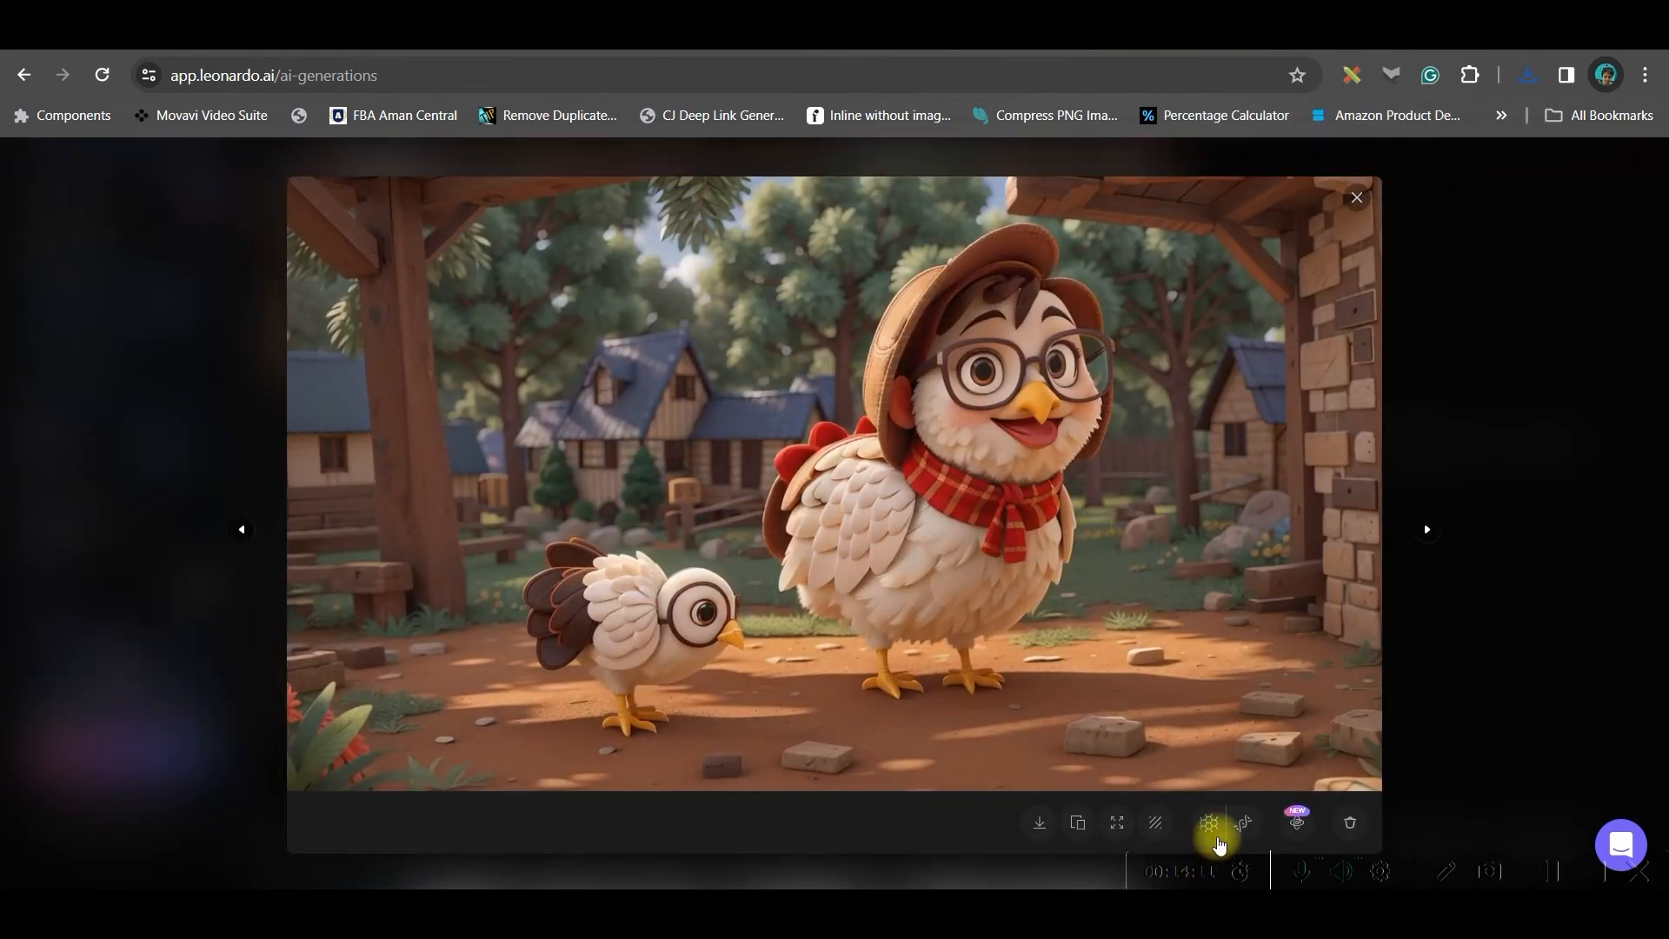
left_click(1212, 818)
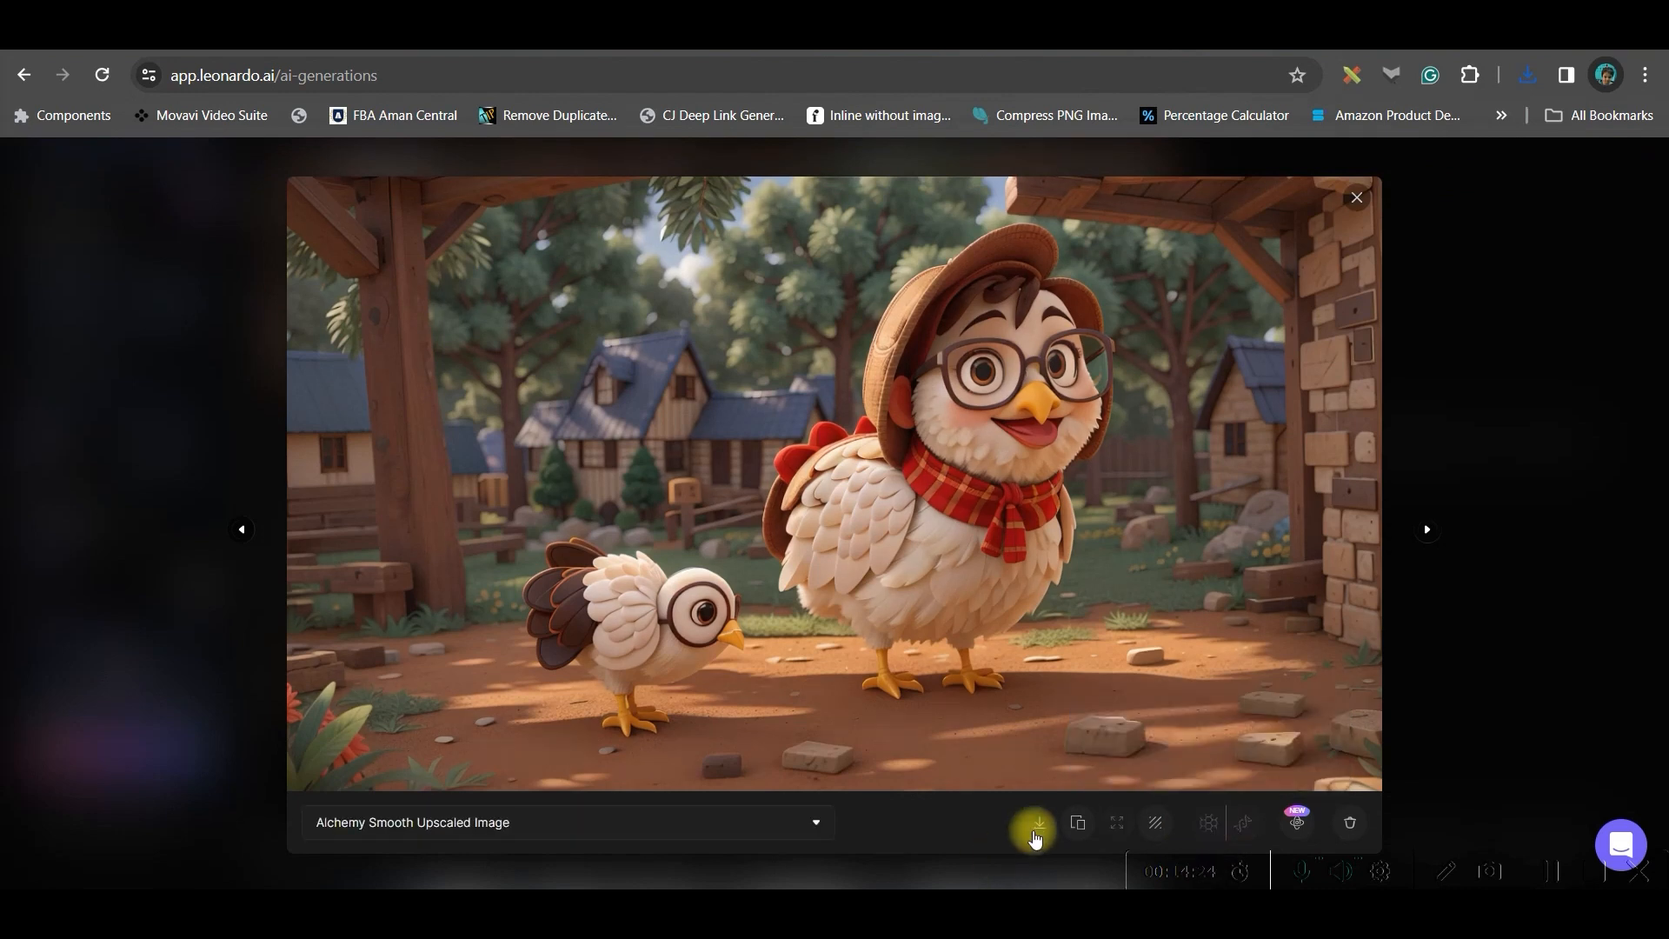
left_click(1039, 823)
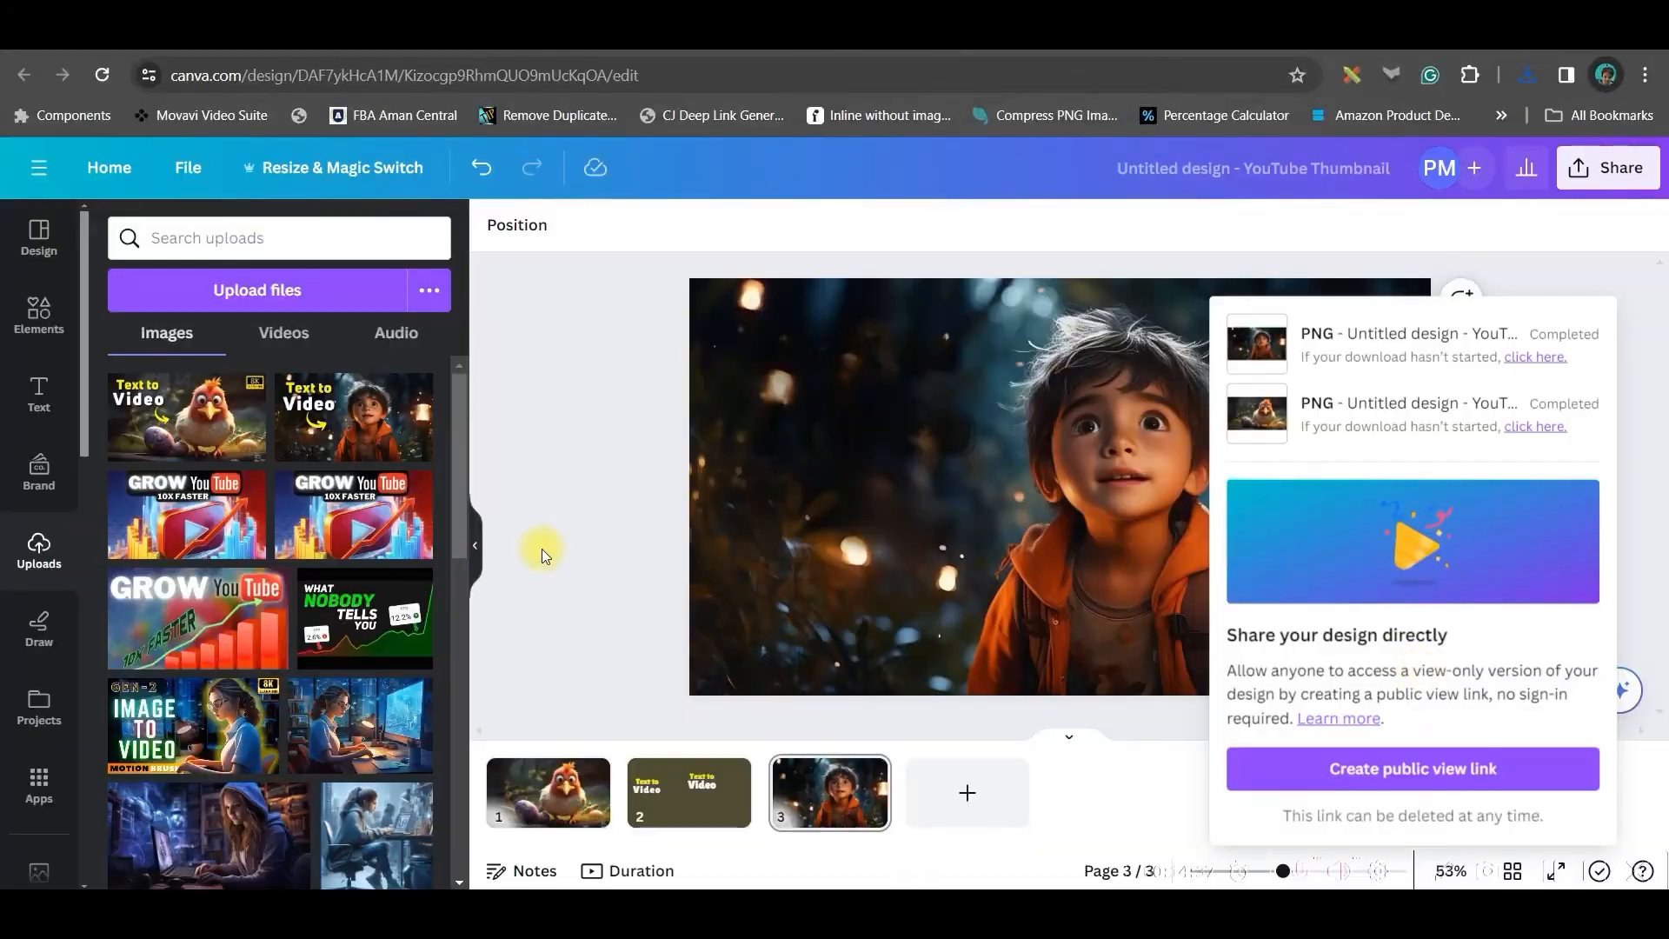
Switch to Canva, add a new page, and upload both downloaded Leonardo images
left_click(967, 792)
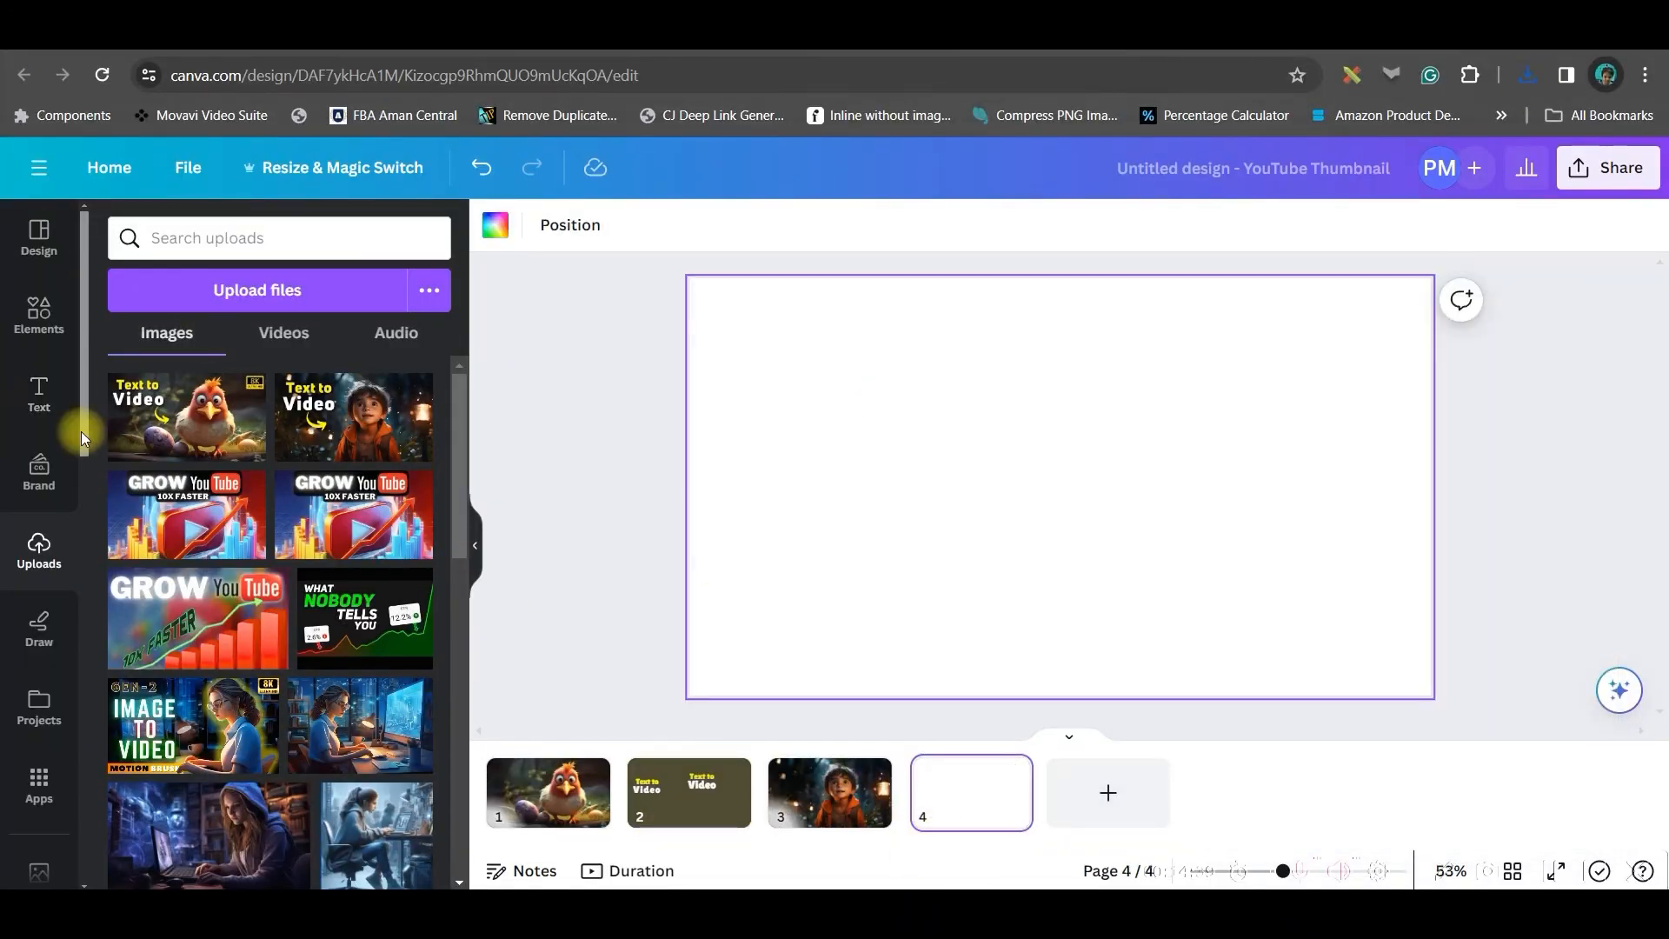
left_click(230, 295)
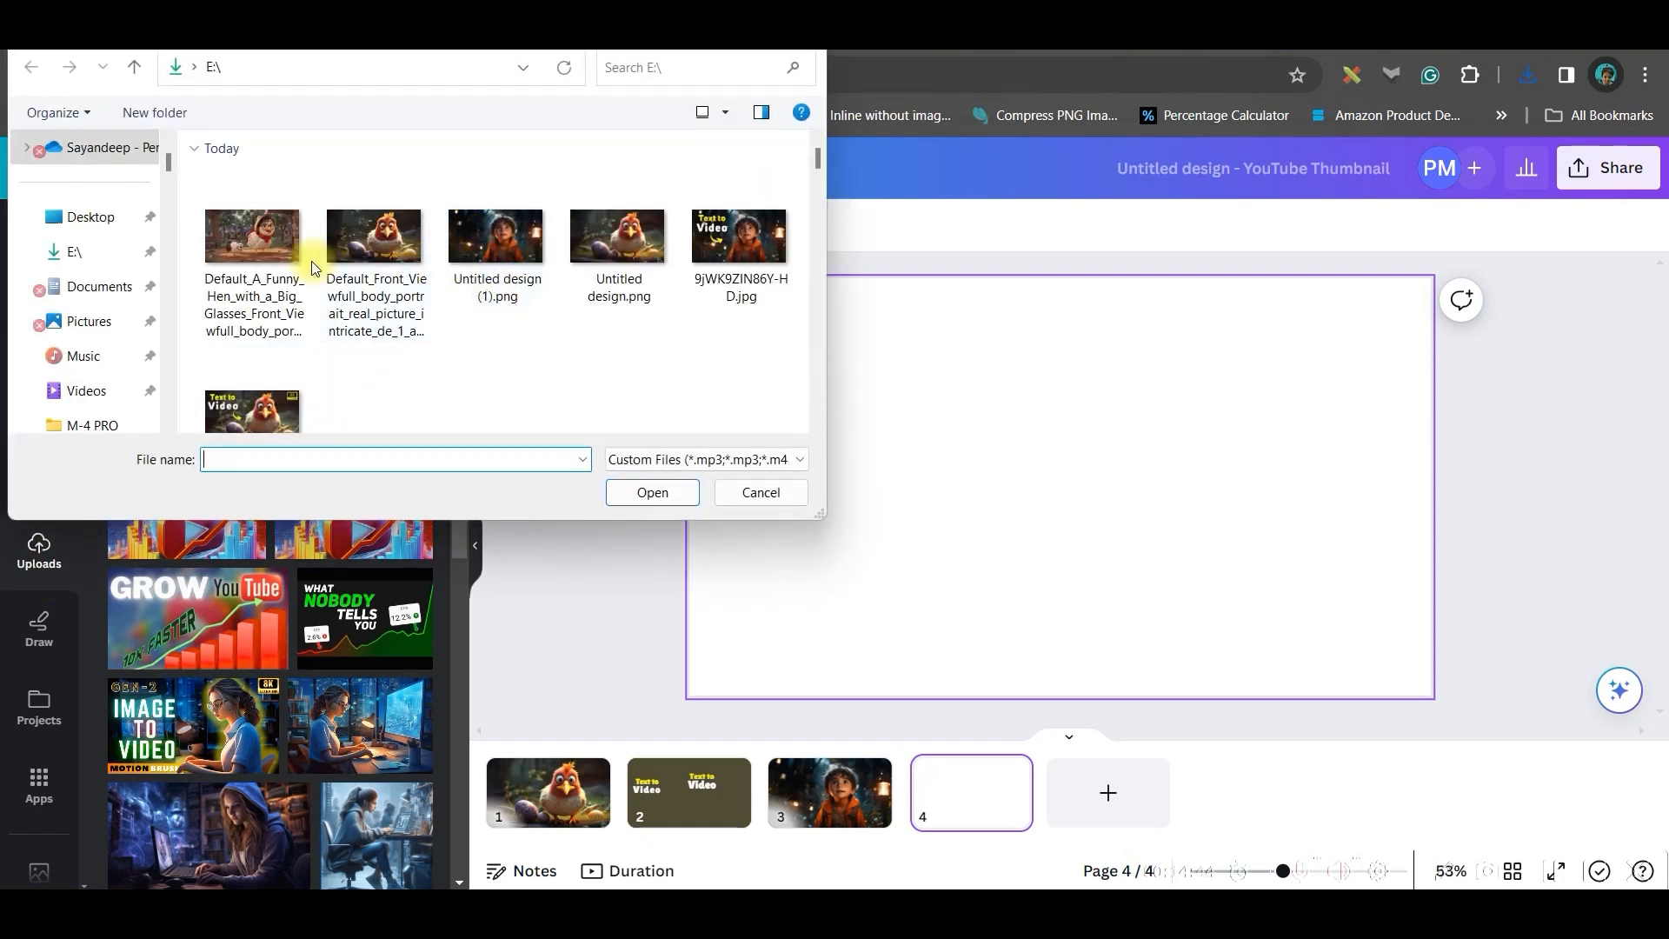
left_click(257, 276)
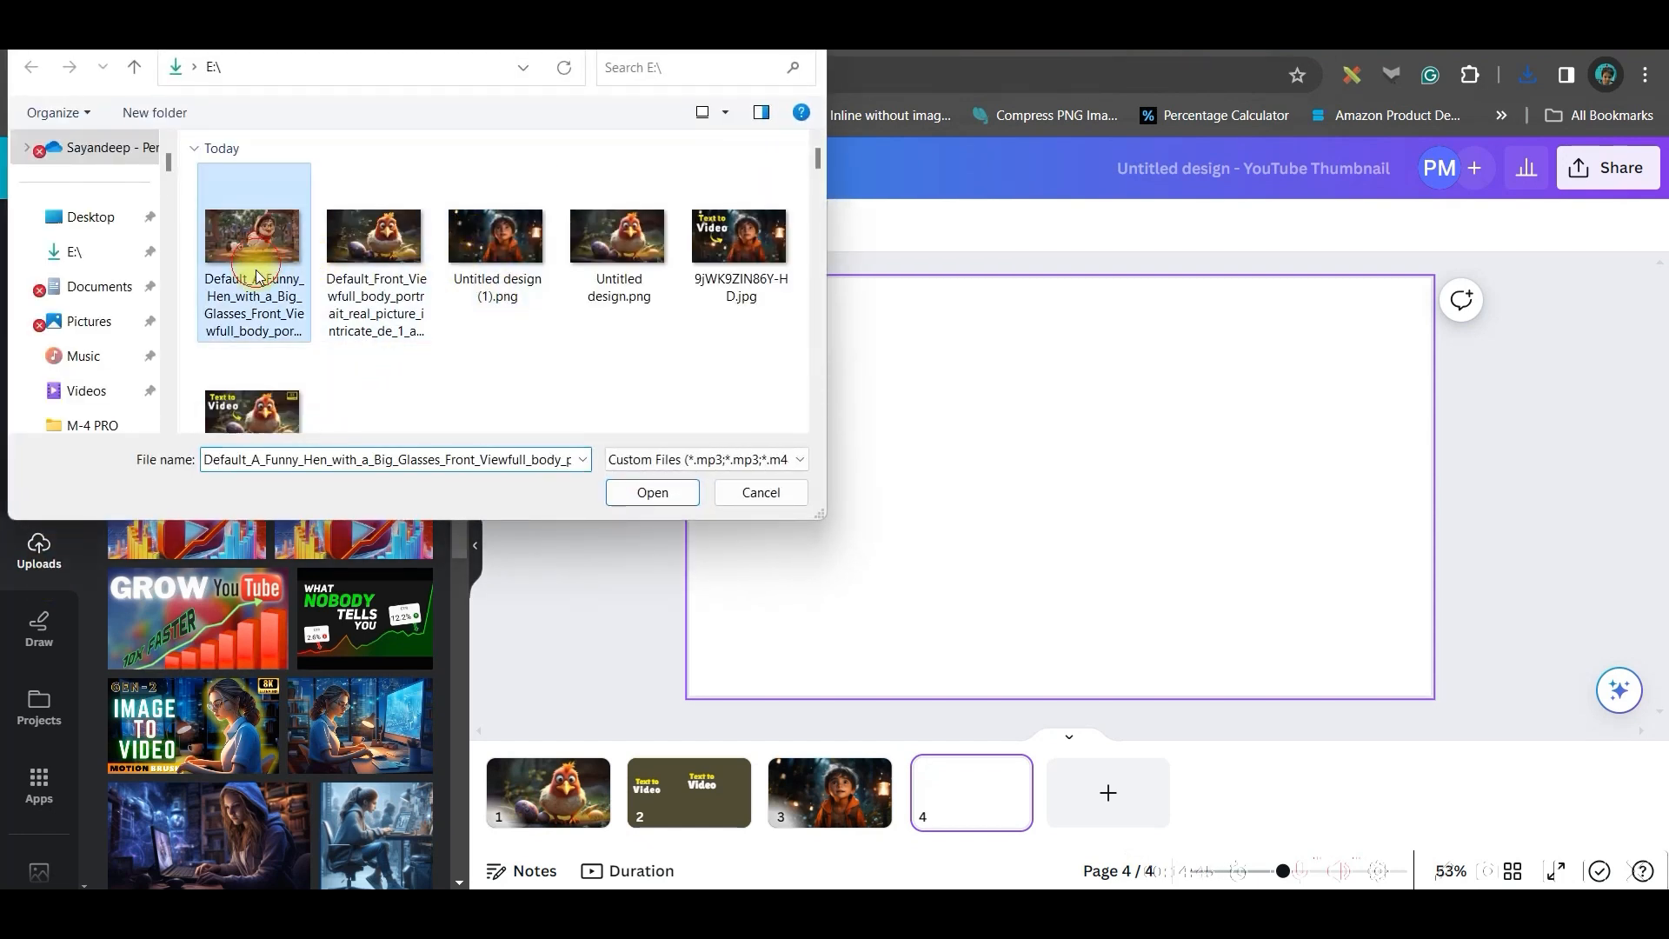
left_click(344, 254, "ctrl")
left_click(657, 493)
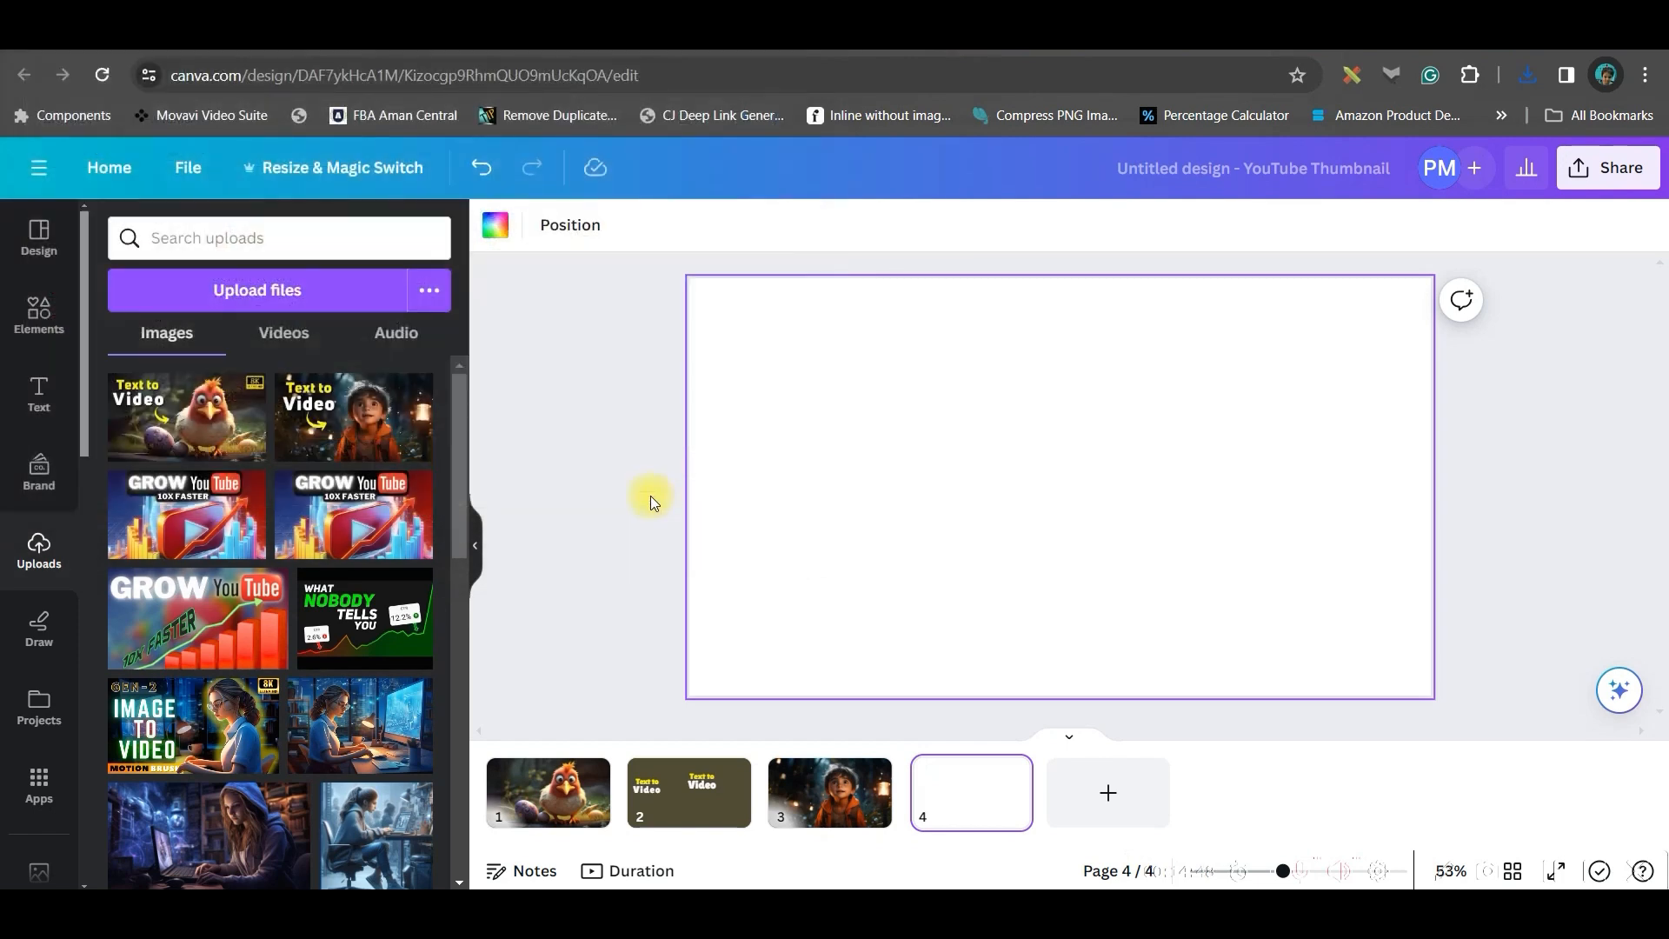
Add a fifth page, cut out the red chicken with Magic Grab, and move it onto that page
left_click(1111, 800)
left_click(973, 791)
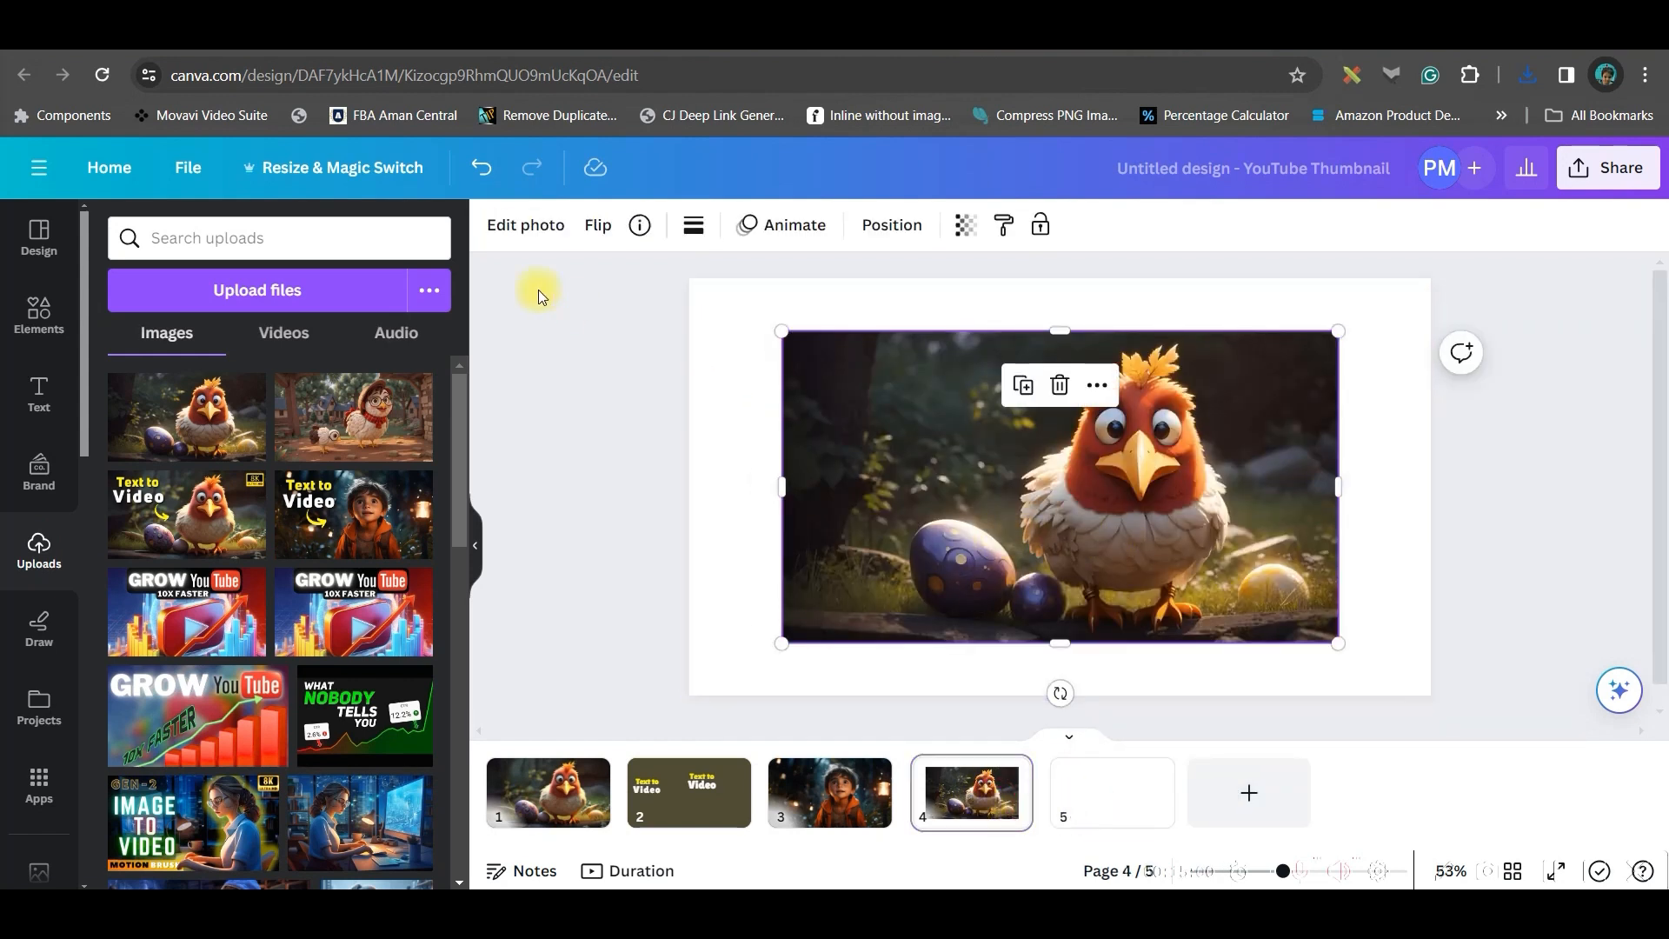
left_click(513, 236)
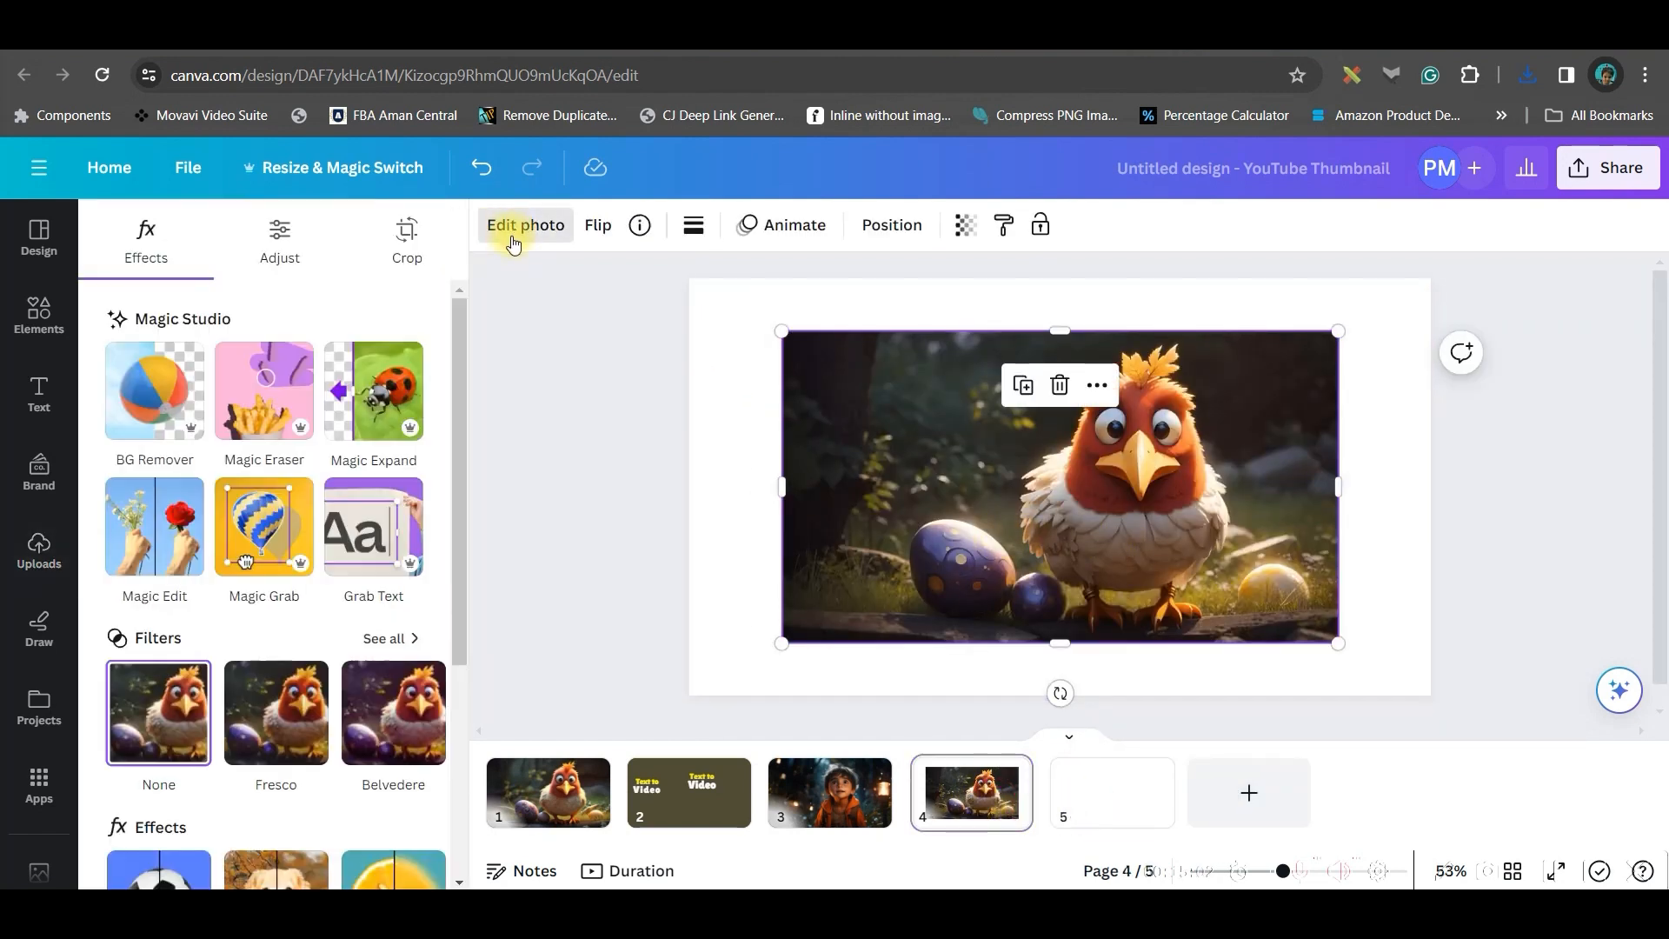
left_click(266, 539)
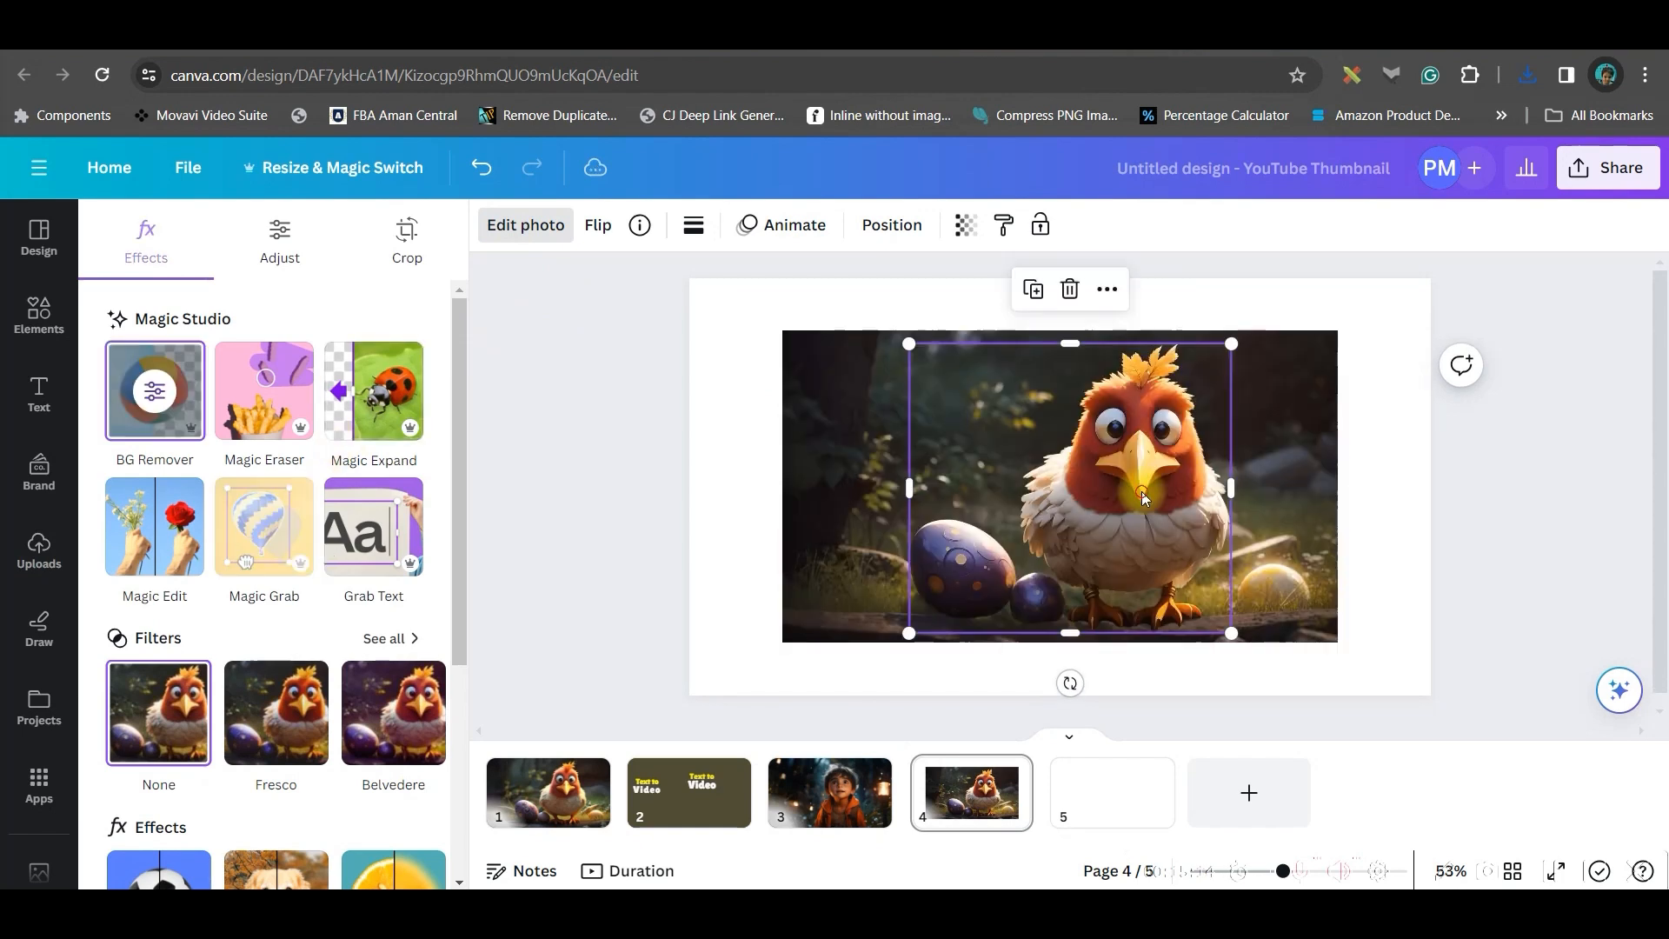
left_click_drag(1183, 557, 1121, 553)
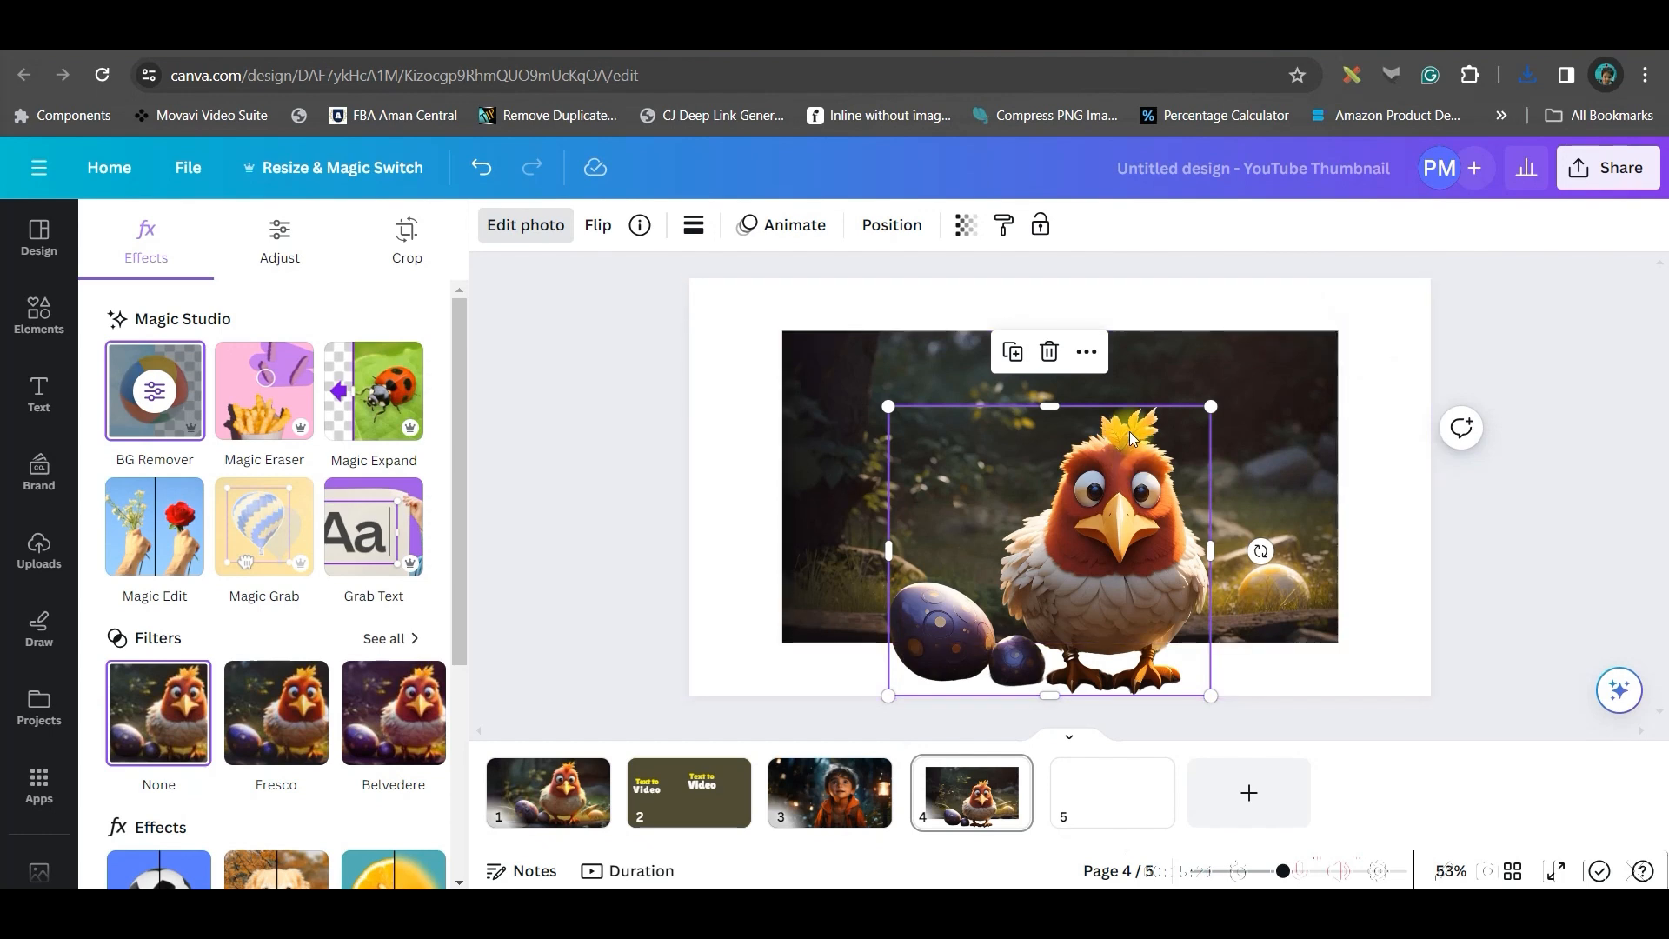
left_click_drag(1159, 596, 1088, 768)
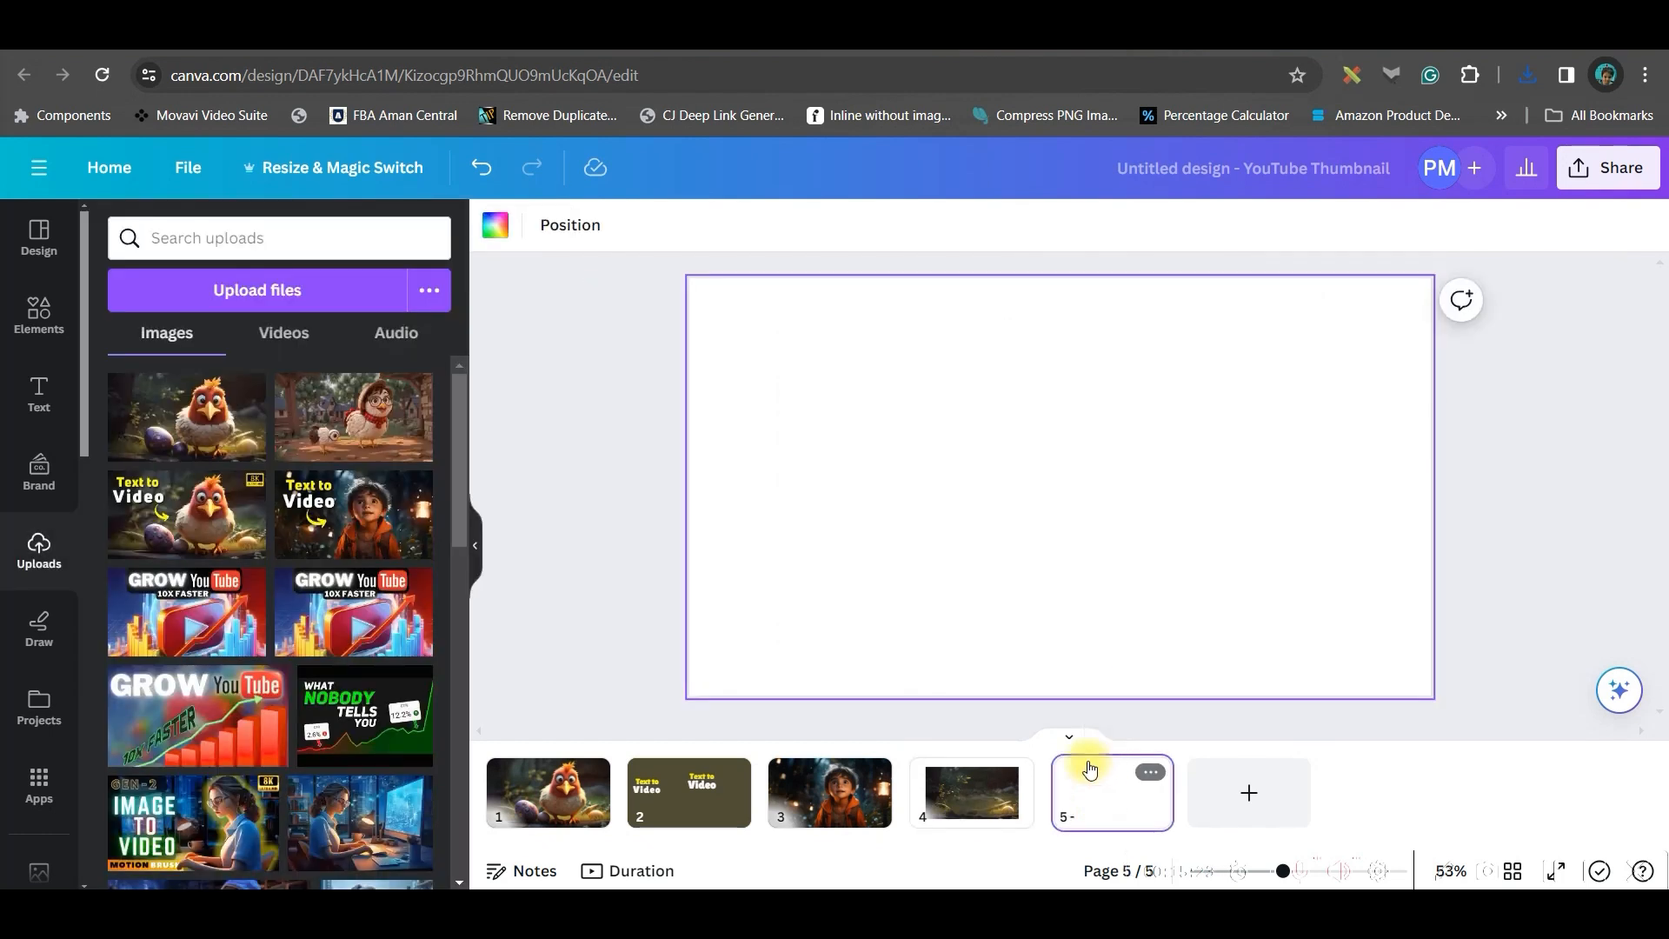
left_click_drag(1140, 502, 1114, 439)
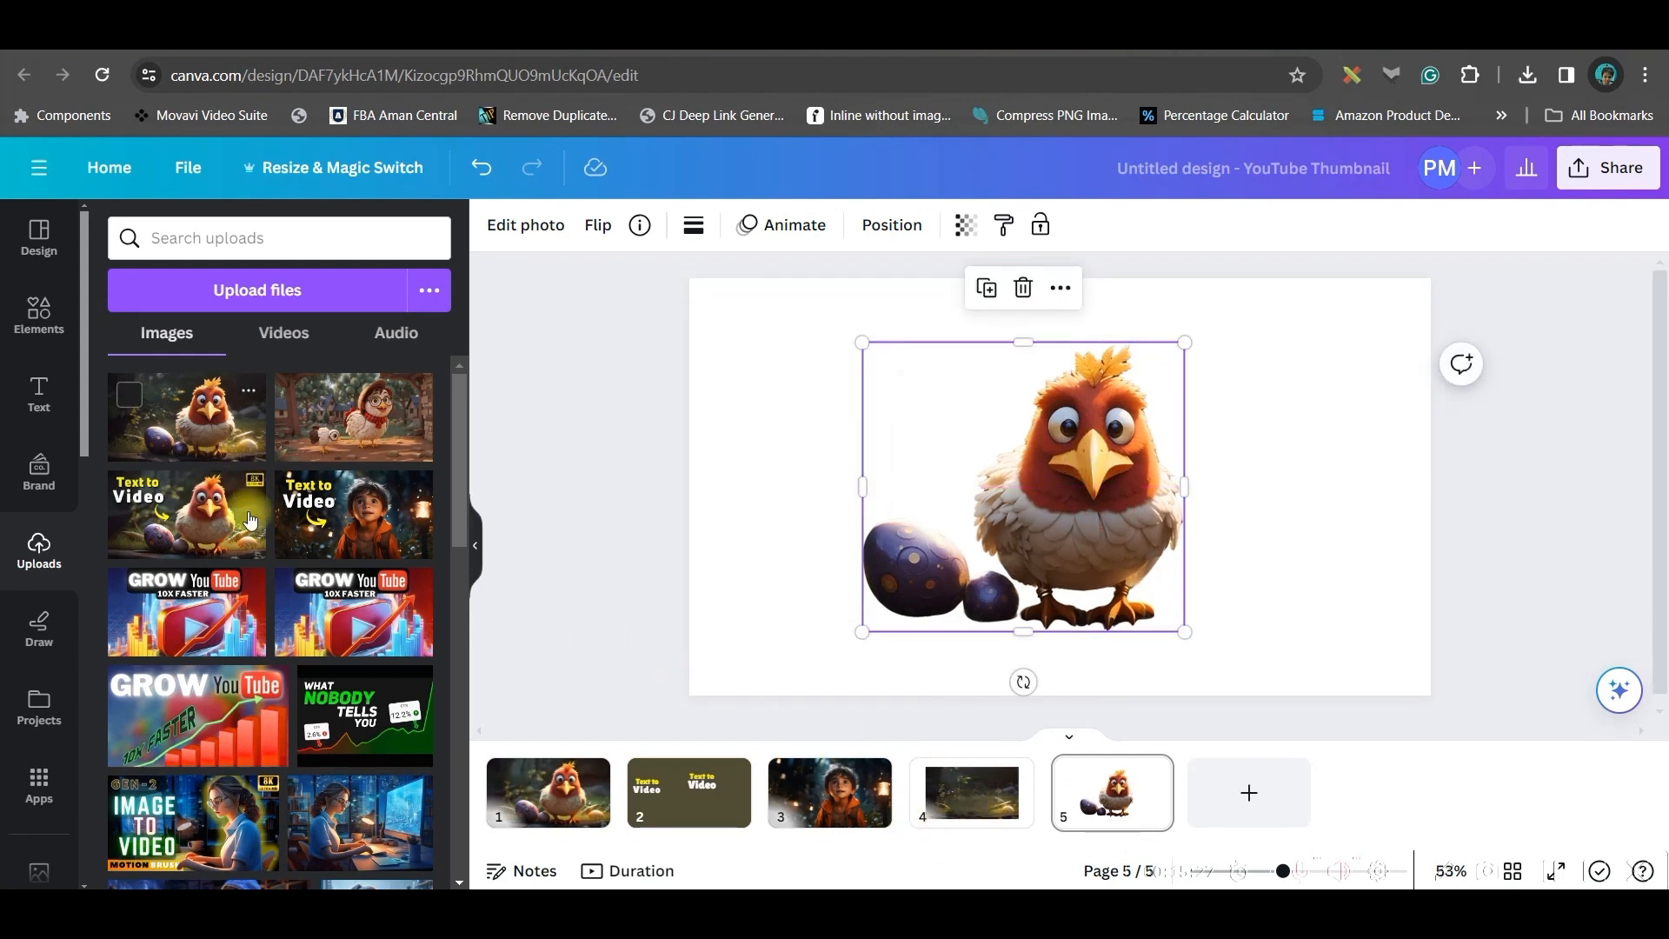
Place the glasses-wearing hen image on page 5 and send it backward behind the red chicken
left_click_drag(364, 422, 987, 413)
left_click(892, 225)
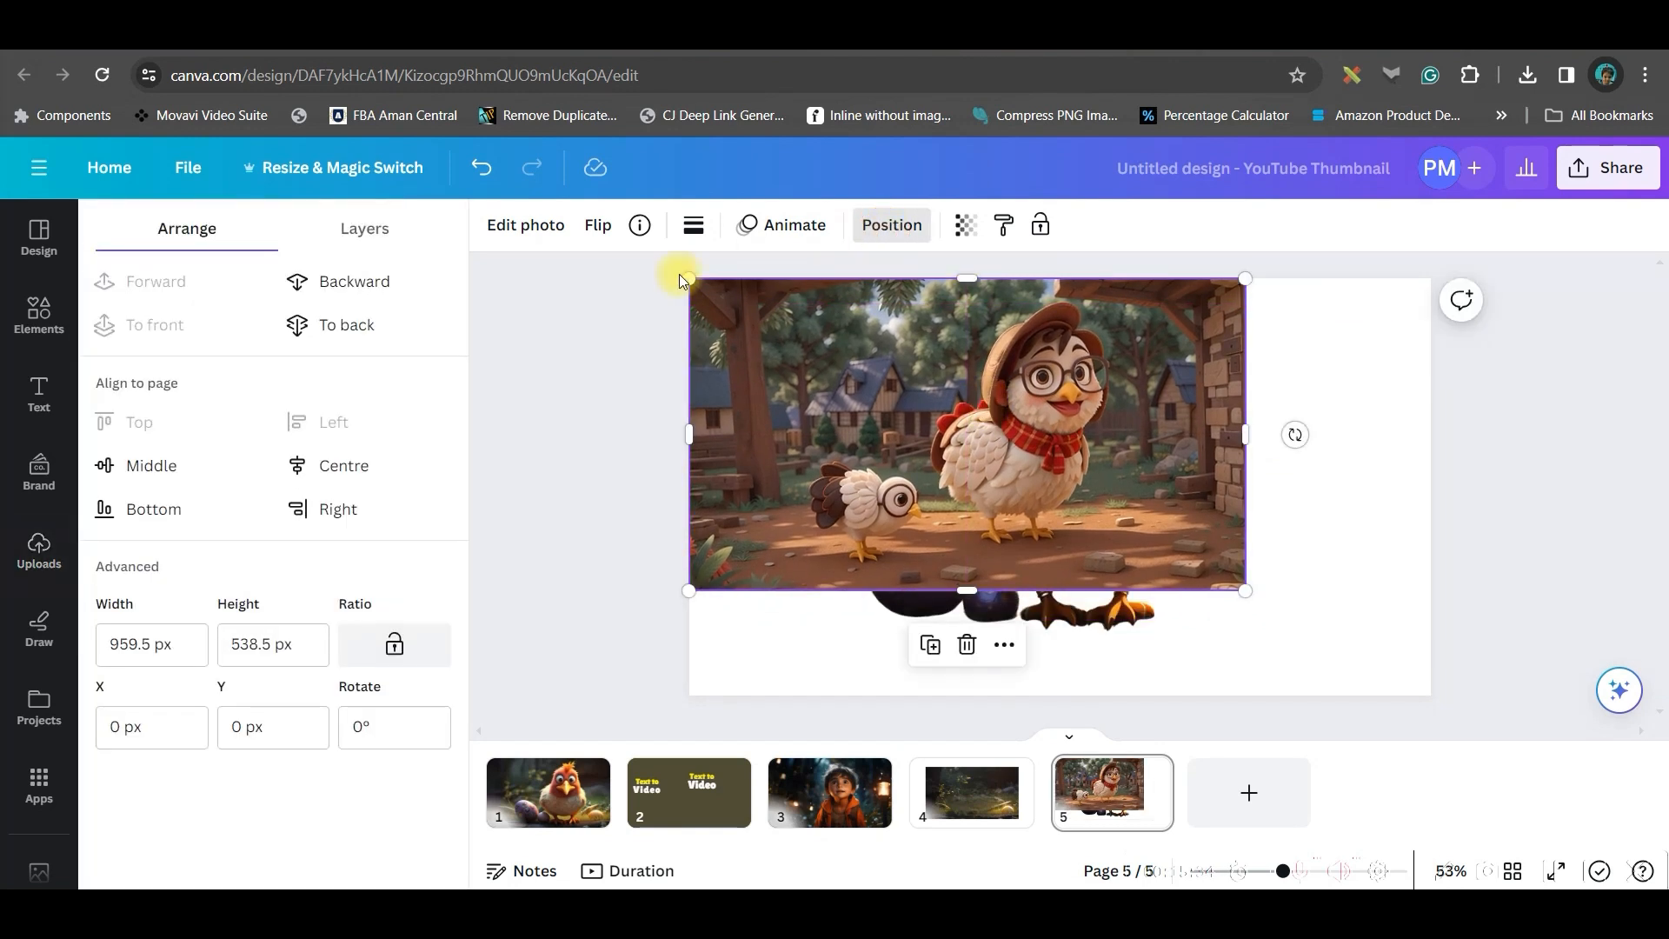
left_click(341, 282)
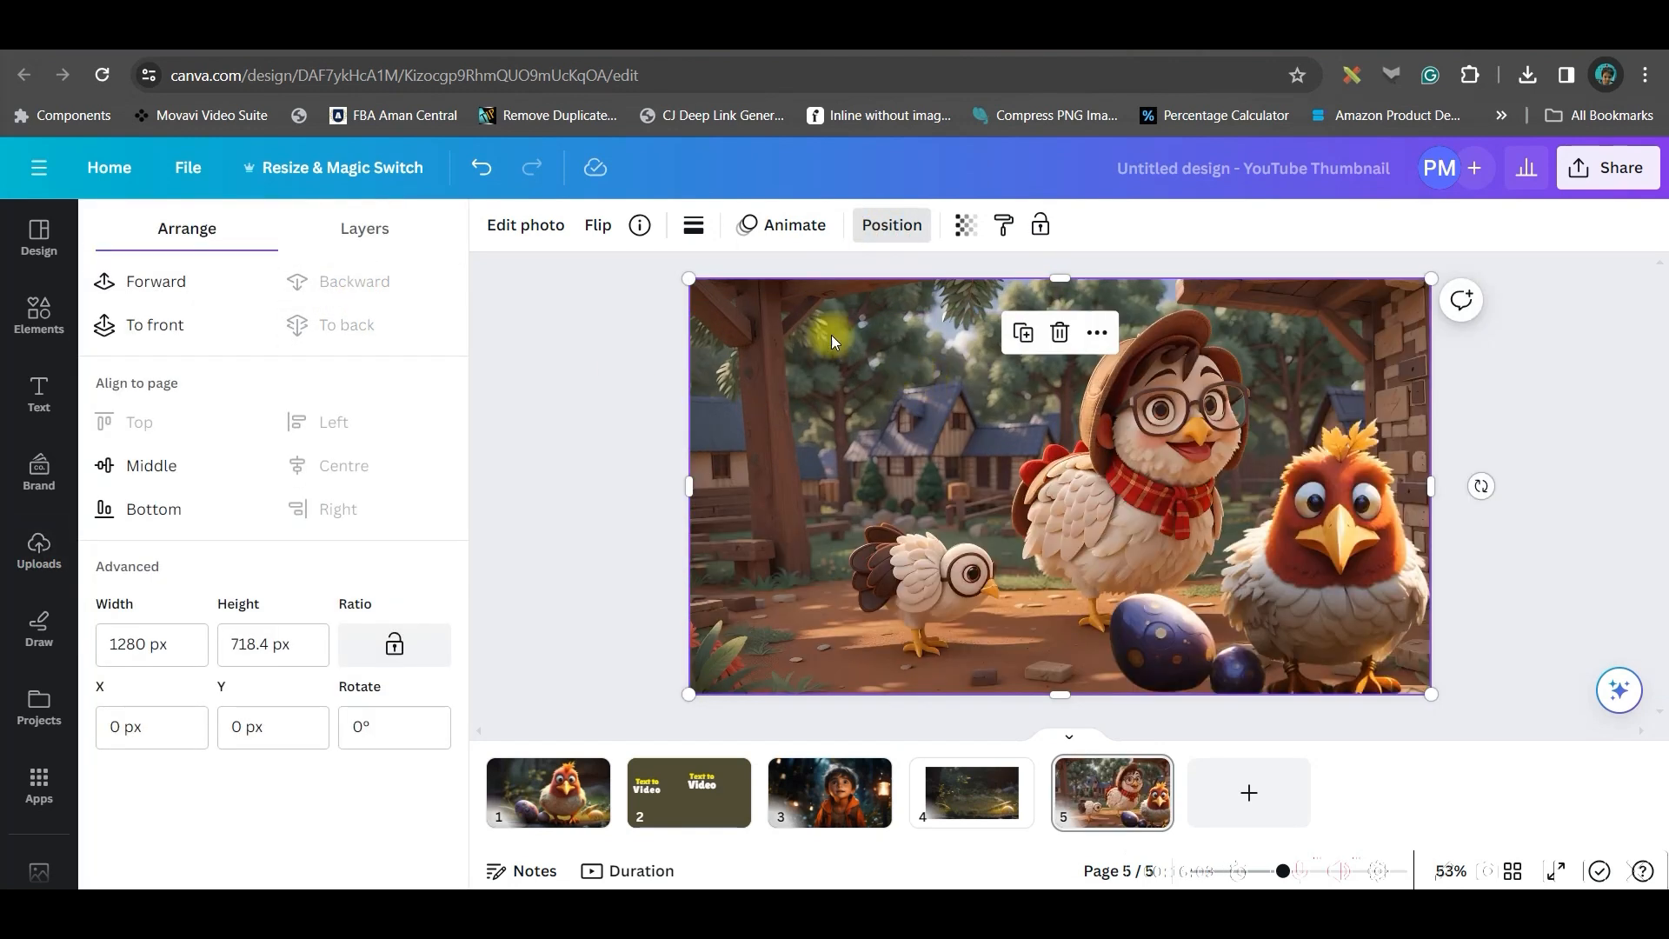
Separate the glasses-wearing hens from their background with Magic Grab and shift them slightly
left_click(509, 225)
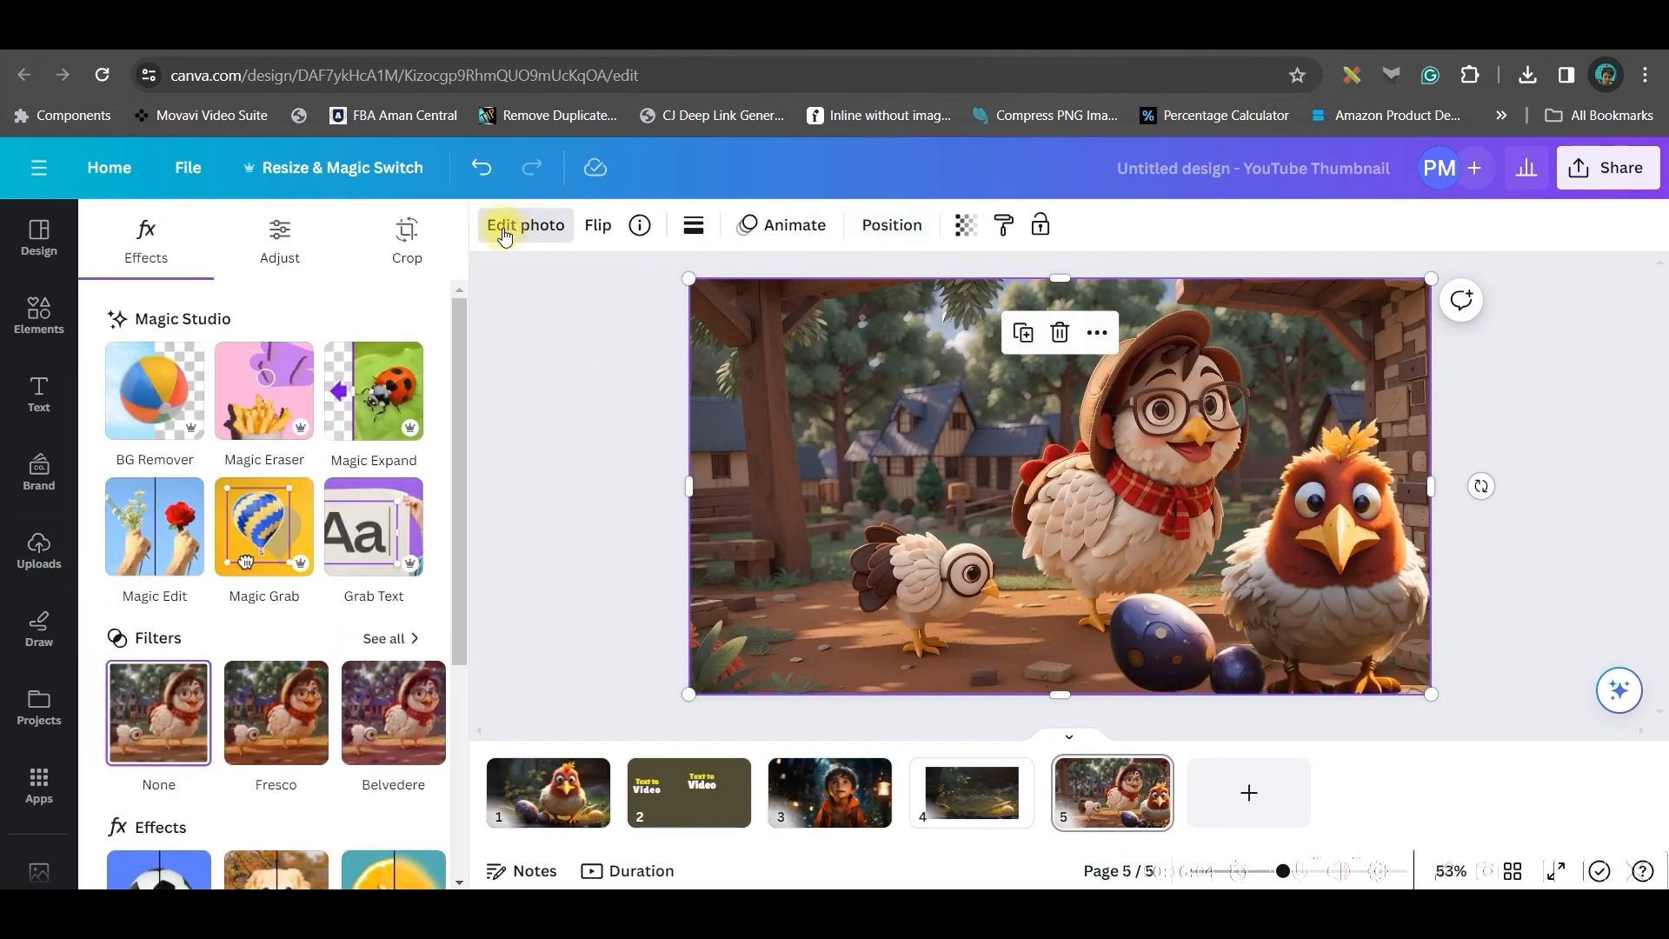
left_click(265, 534)
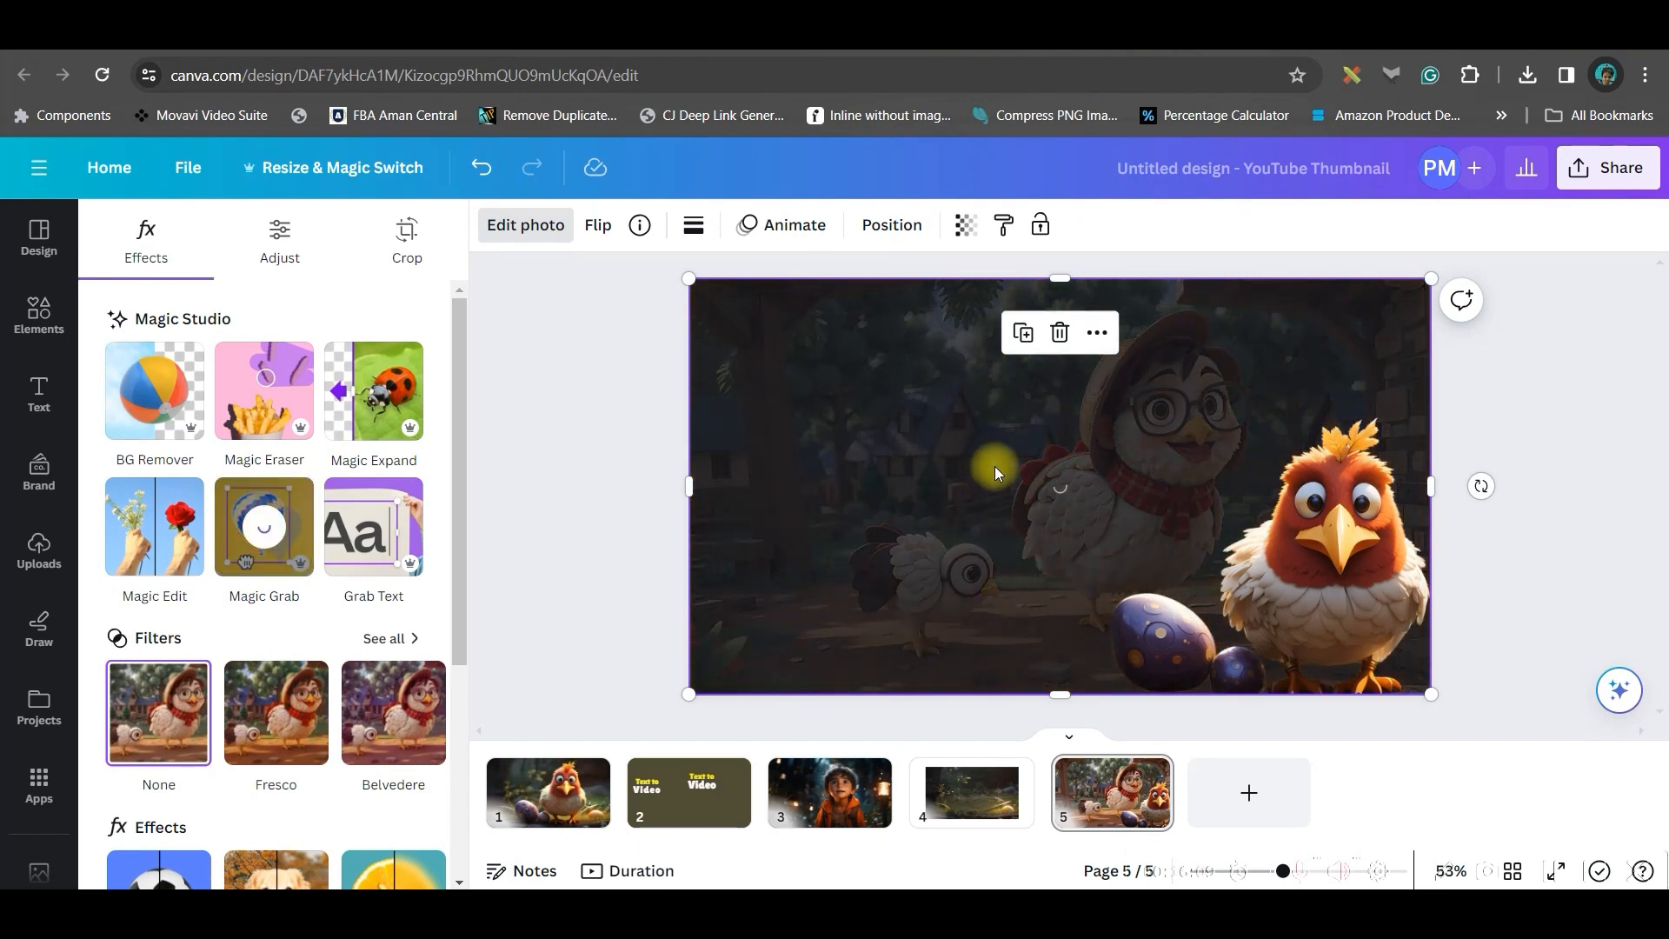
left_click_drag(1070, 461, 1122, 527)
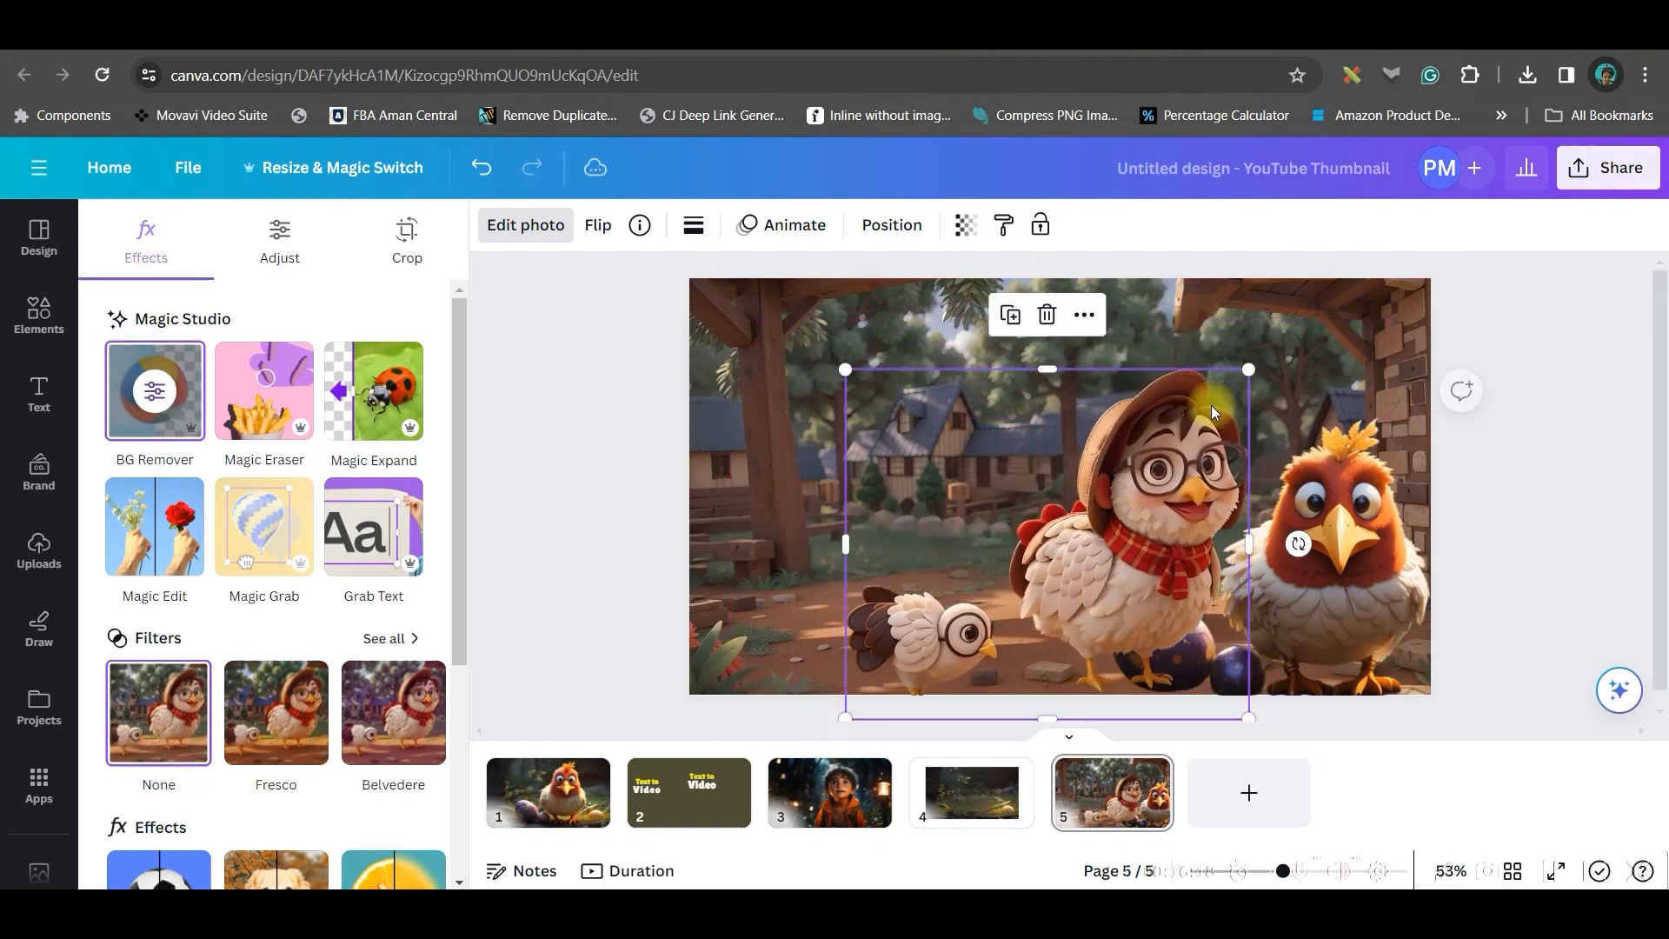
Enlarge the glasses-wearing hens cutout and reorder it among the page's layers
left_click_drag(1245, 368, 1257, 320)
left_click(892, 224)
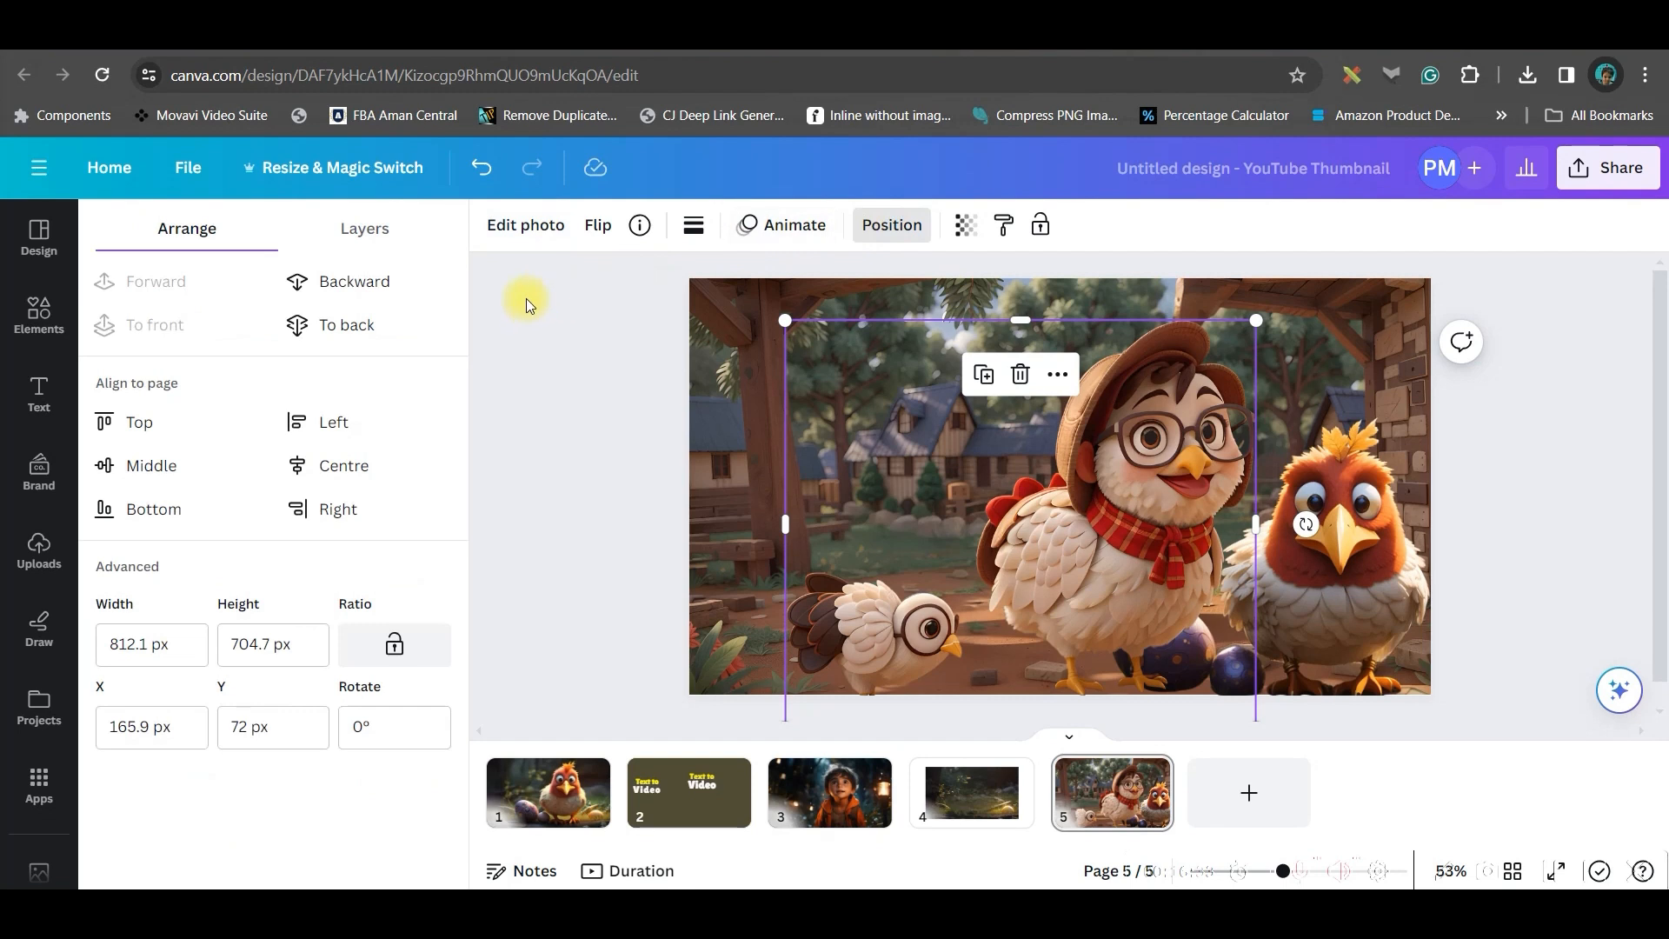
left_click(352, 287)
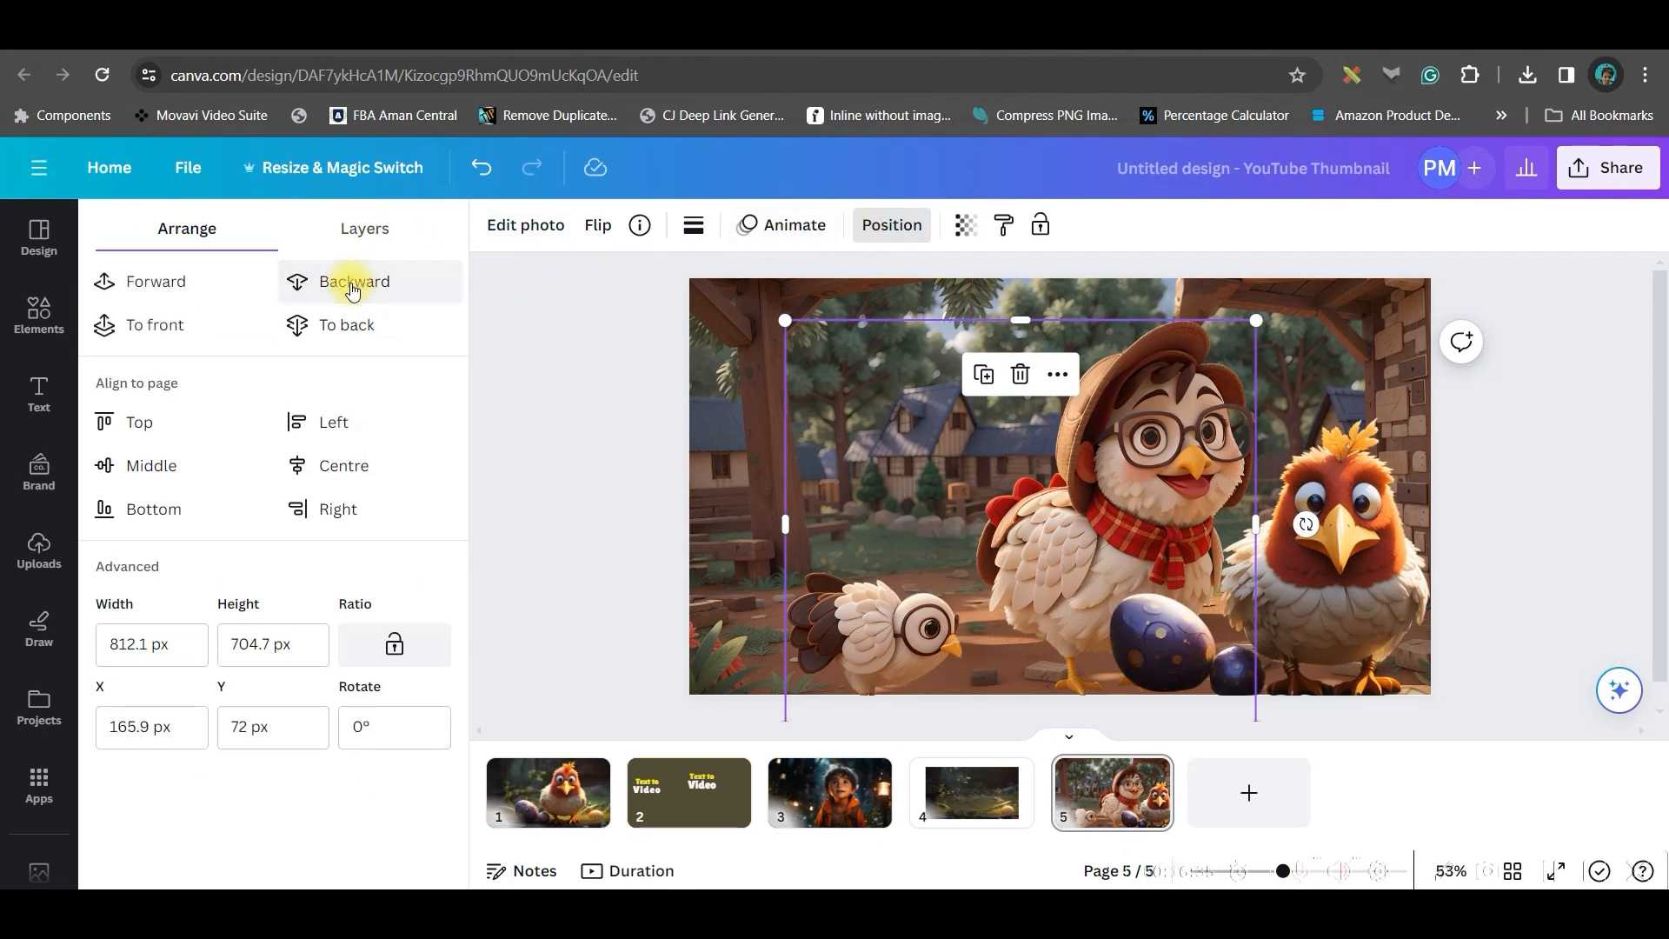
left_click(484, 168)
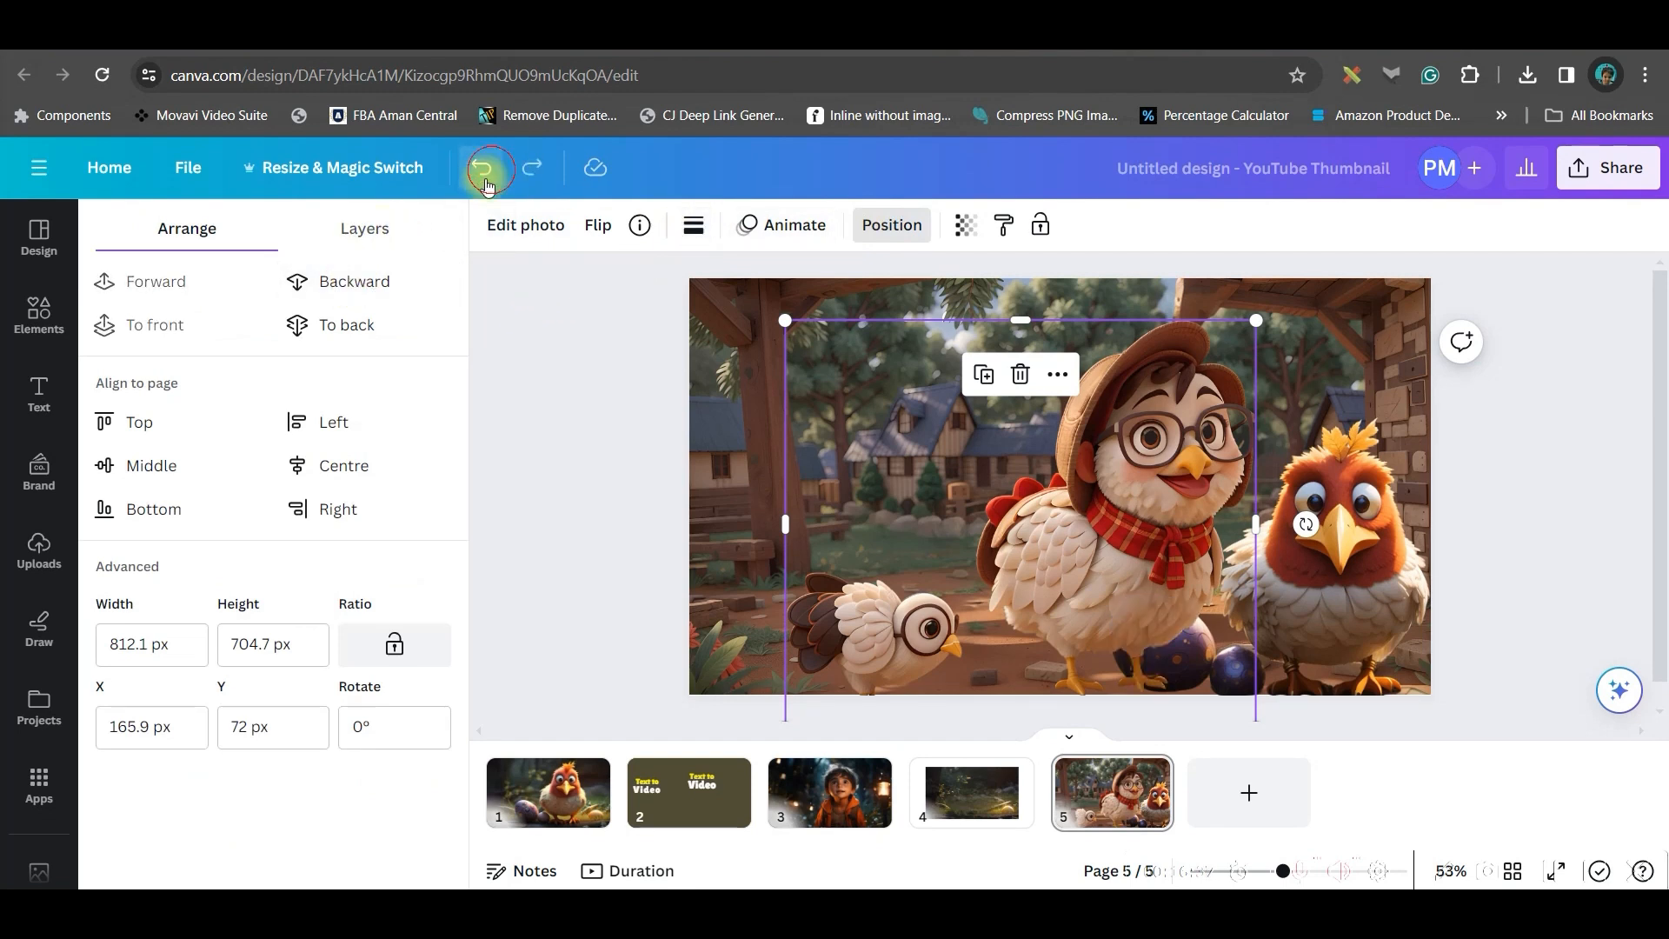
left_click(357, 233)
left_click_drag(335, 354, 335, 465)
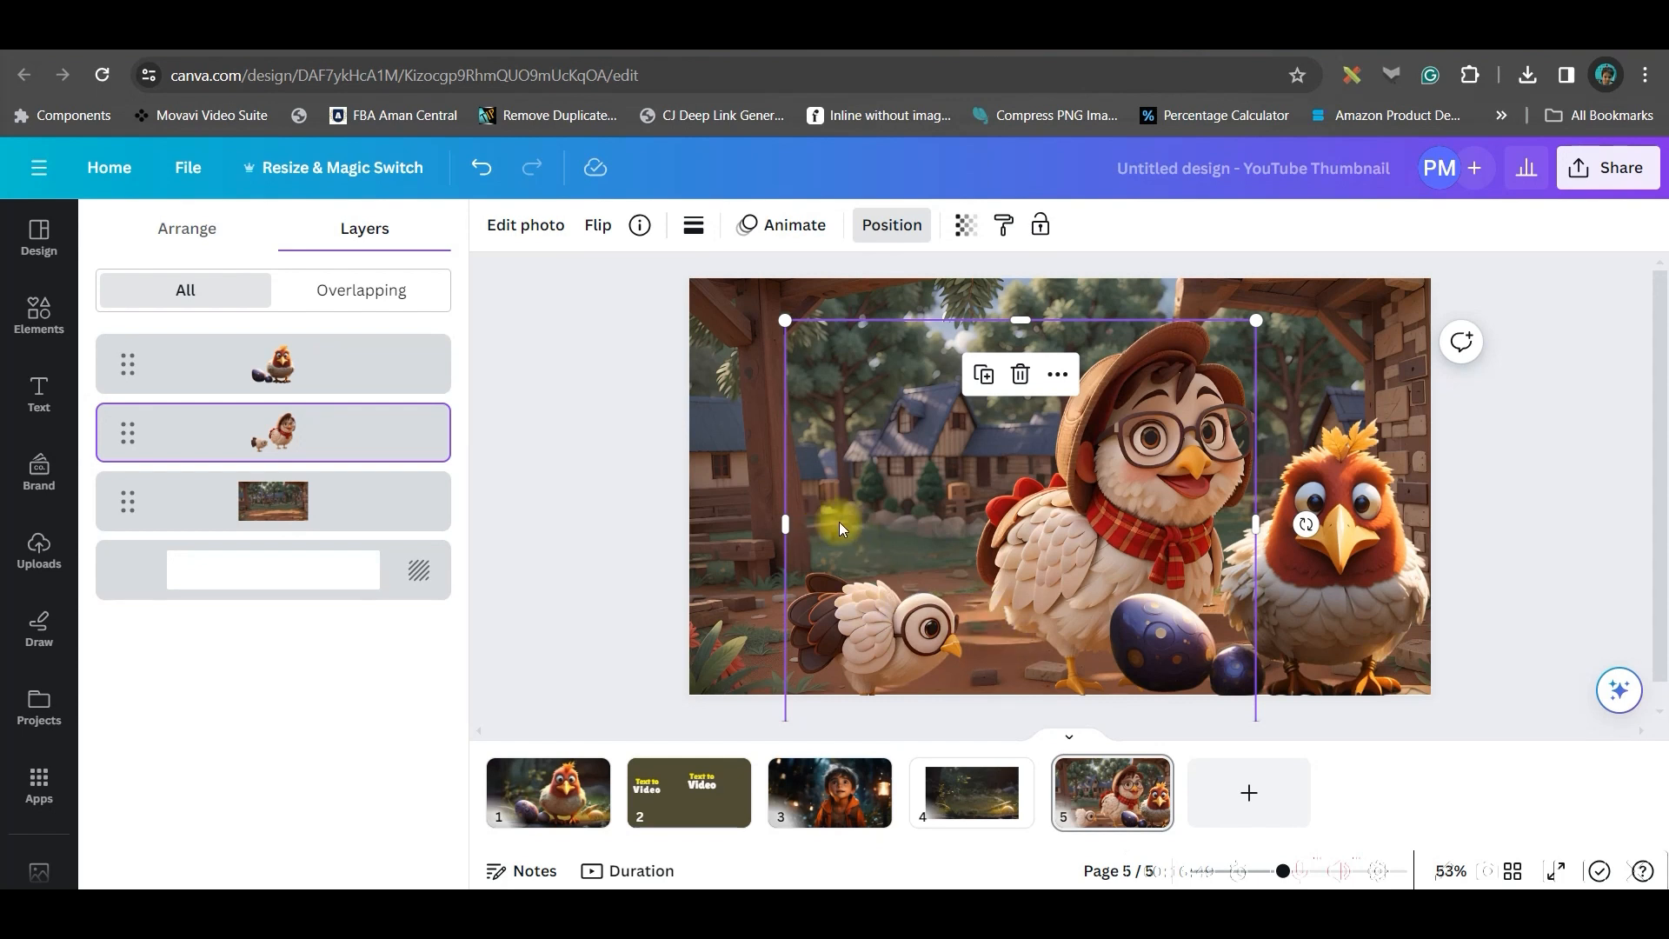
Duplicate the hens cutout and crop the copy down to just the small white chick, placing it lower
left_click(988, 379)
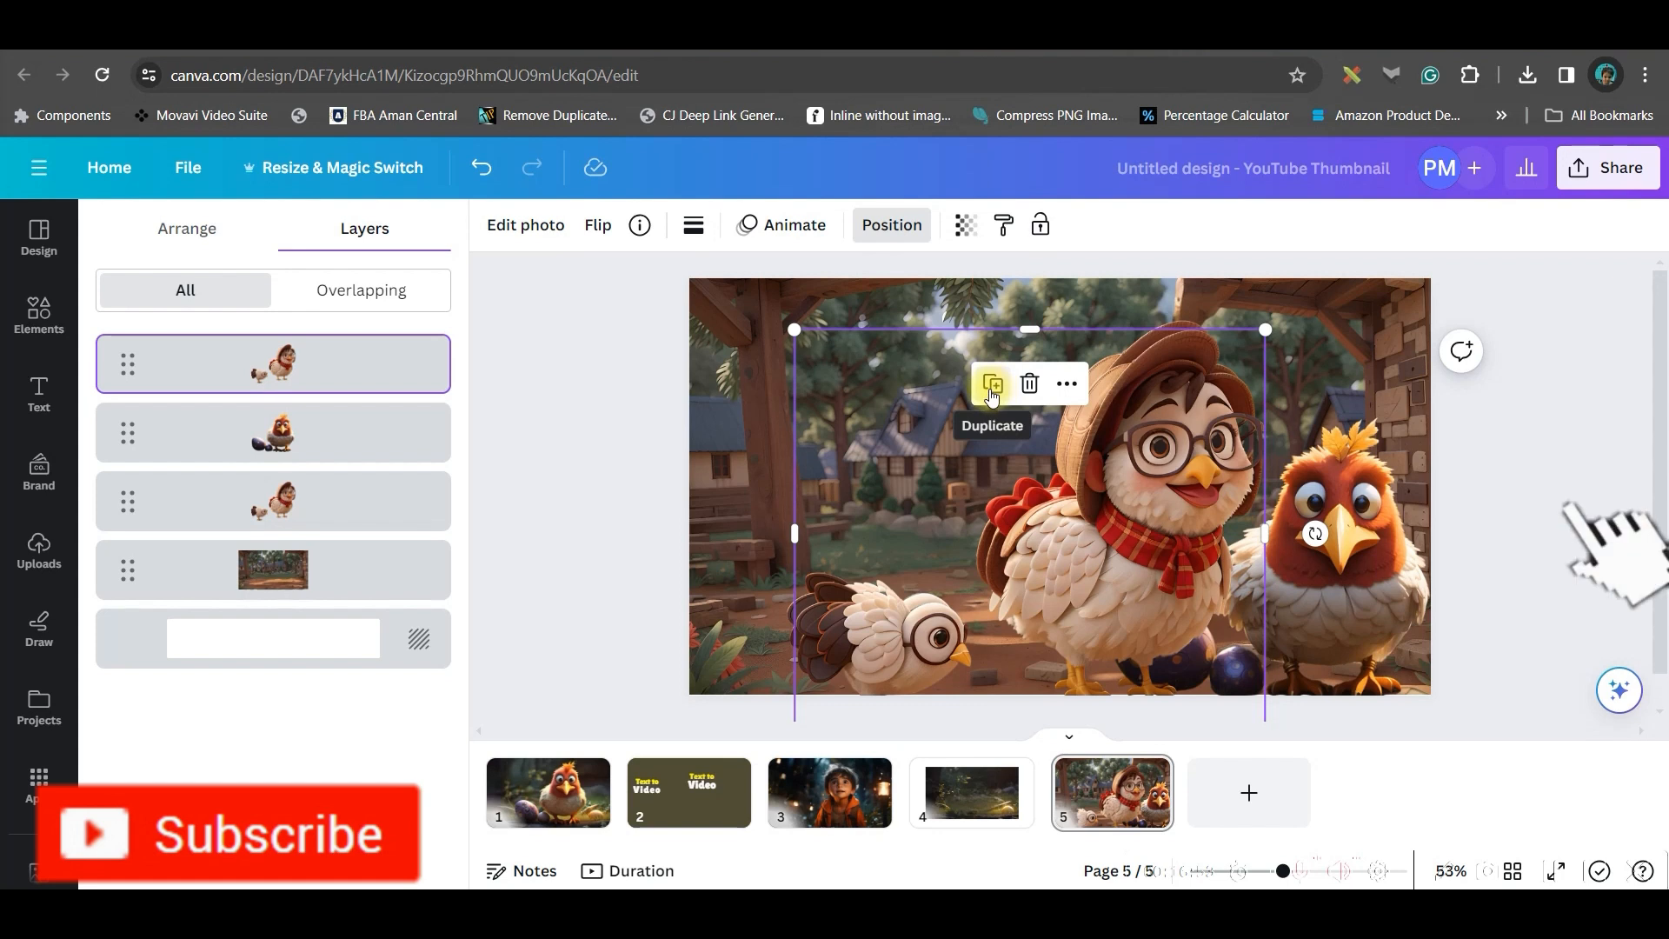
left_click_drag(1167, 493, 922, 450)
left_click(1177, 371)
left_click_drag(812, 520, 983, 537)
left_click(885, 527)
left_click_drag(1089, 501, 803, 510)
left_click_drag(753, 603, 929, 584)
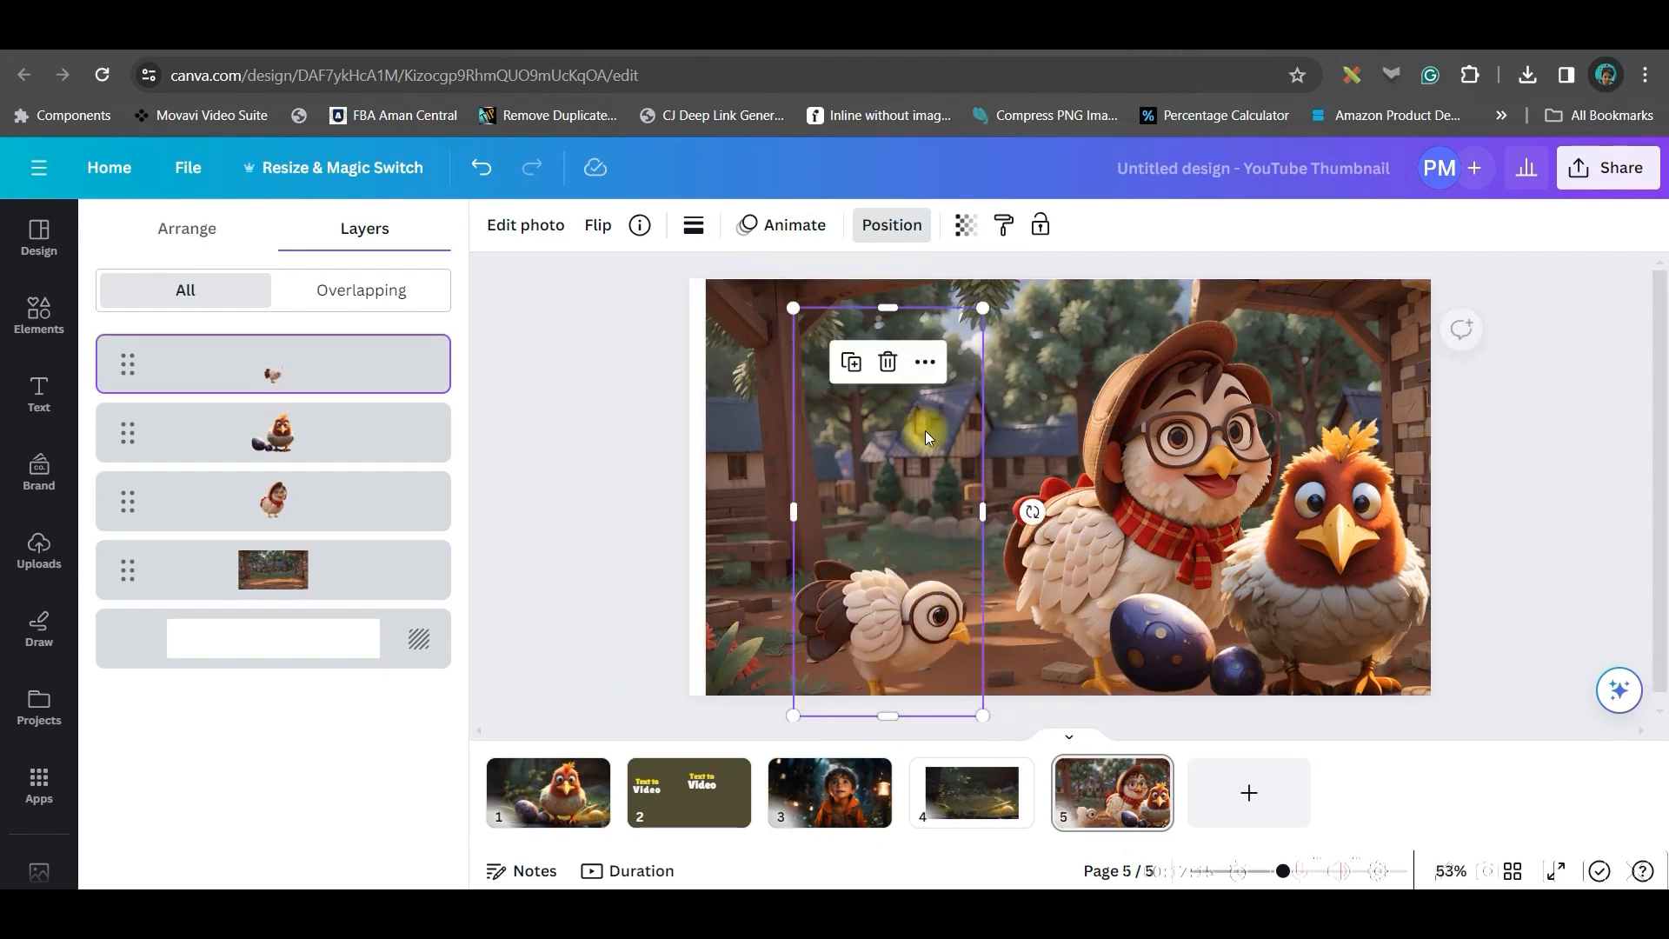
left_click_drag(881, 280, 898, 528)
left_click_drag(900, 613, 949, 593)
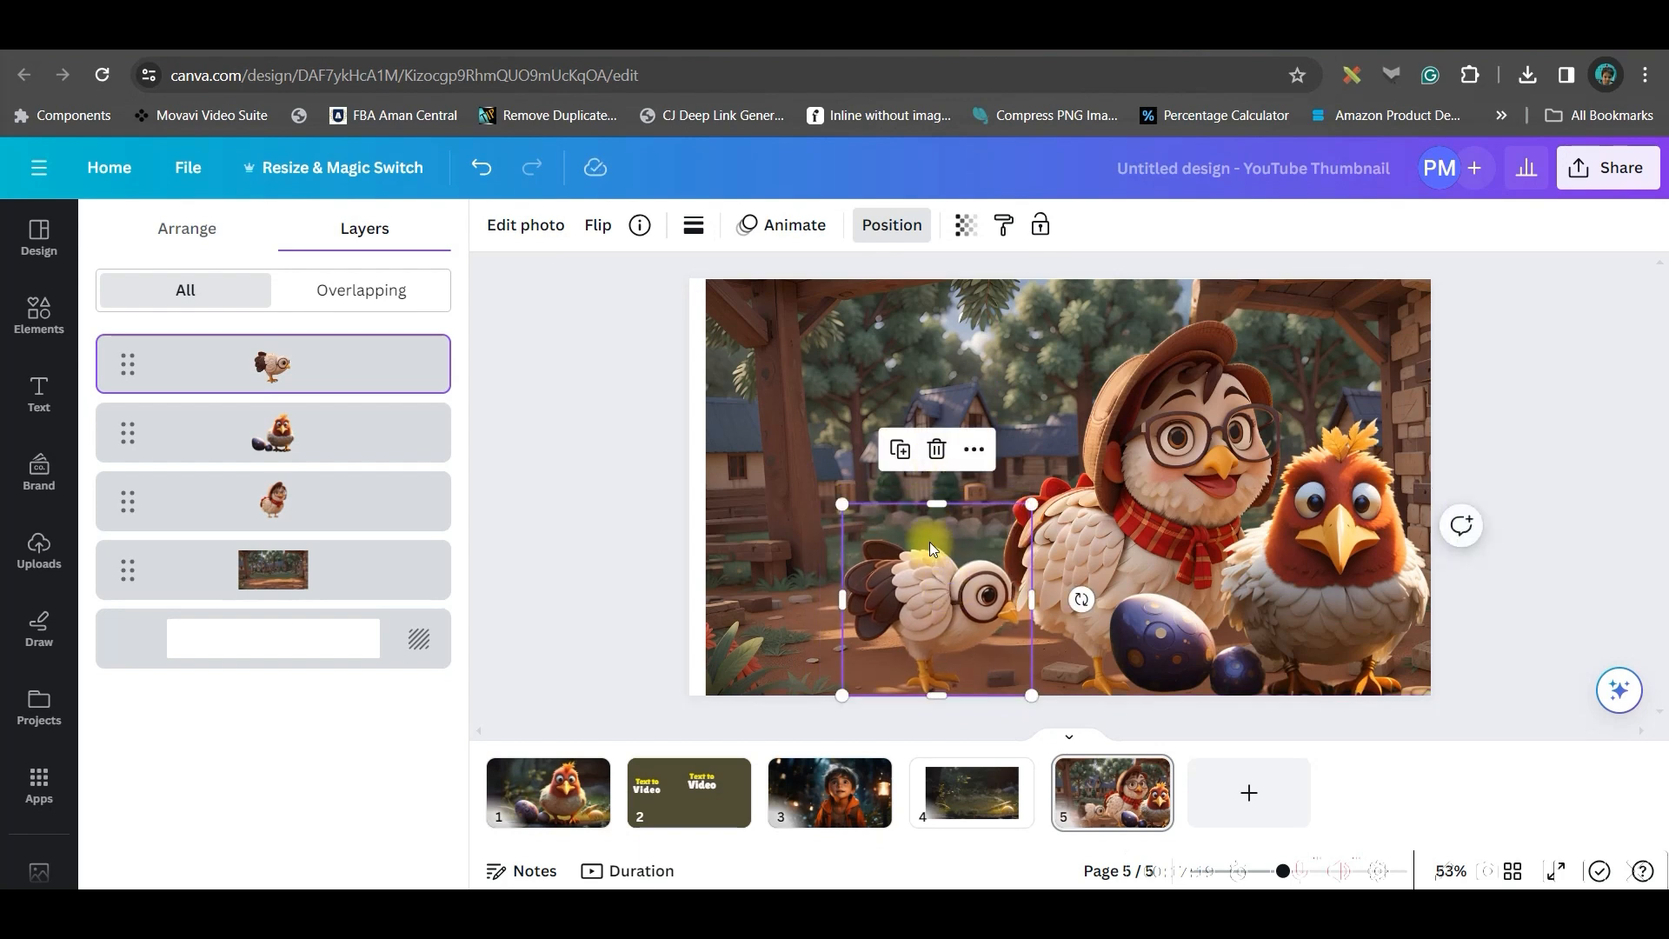
Flip the small white chick horizontally and shift it slightly right
left_click(595, 228)
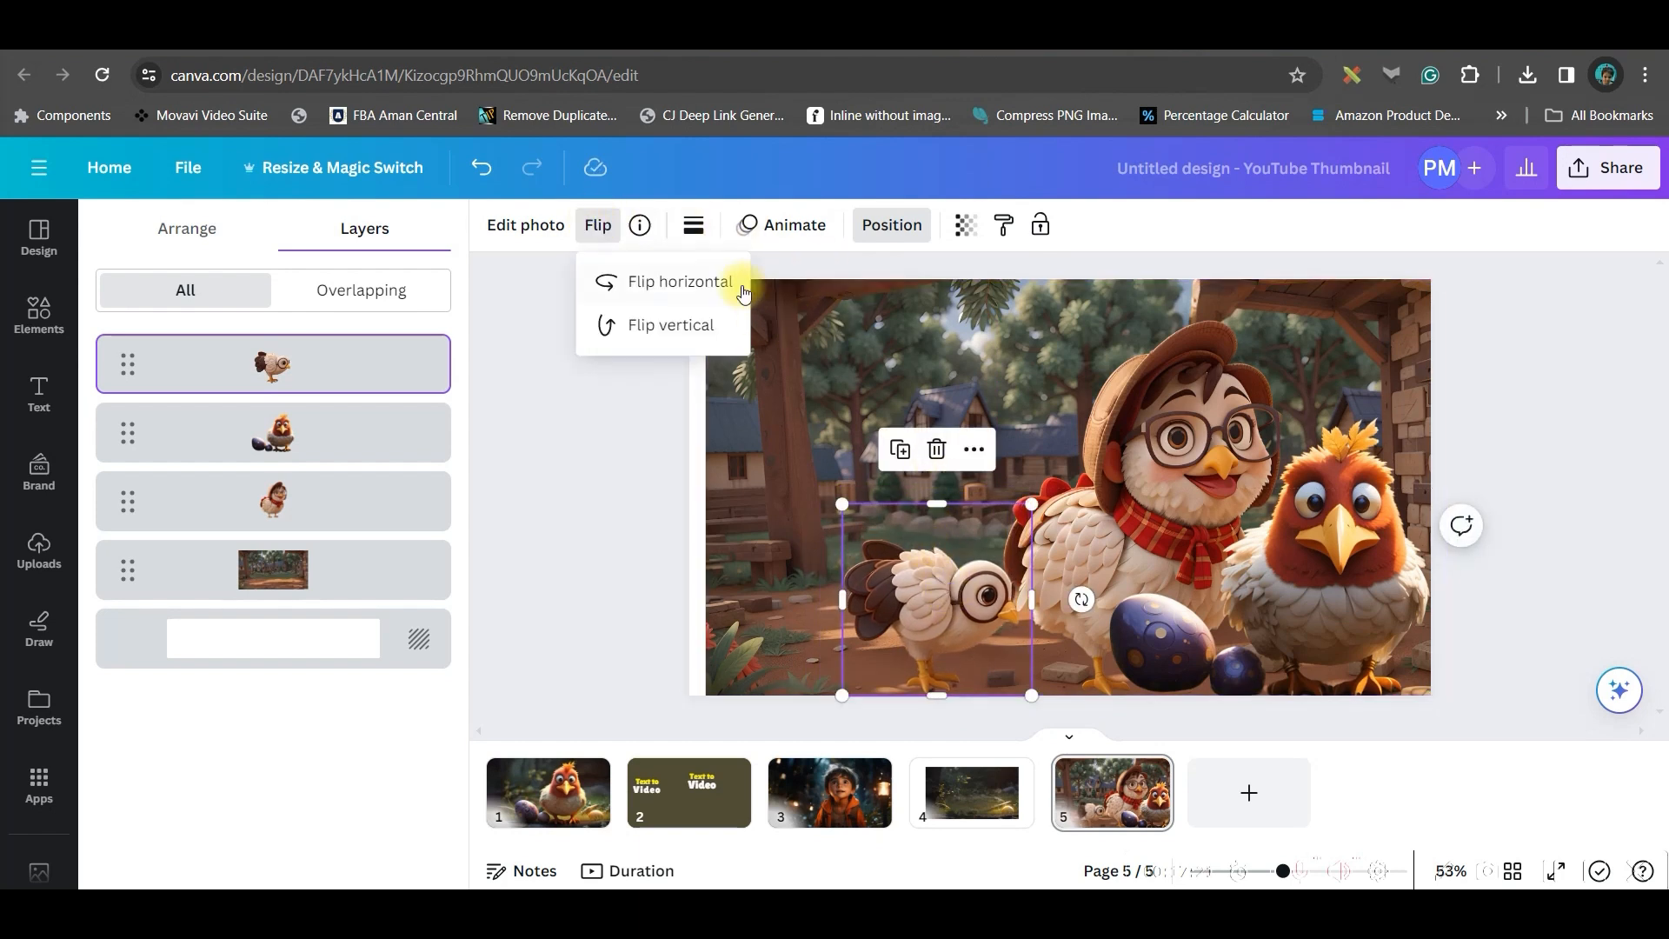
left_click(726, 282)
left_click_drag(987, 606, 1055, 603)
Apply the Luna filter at full intensity to the background image
left_click(559, 237)
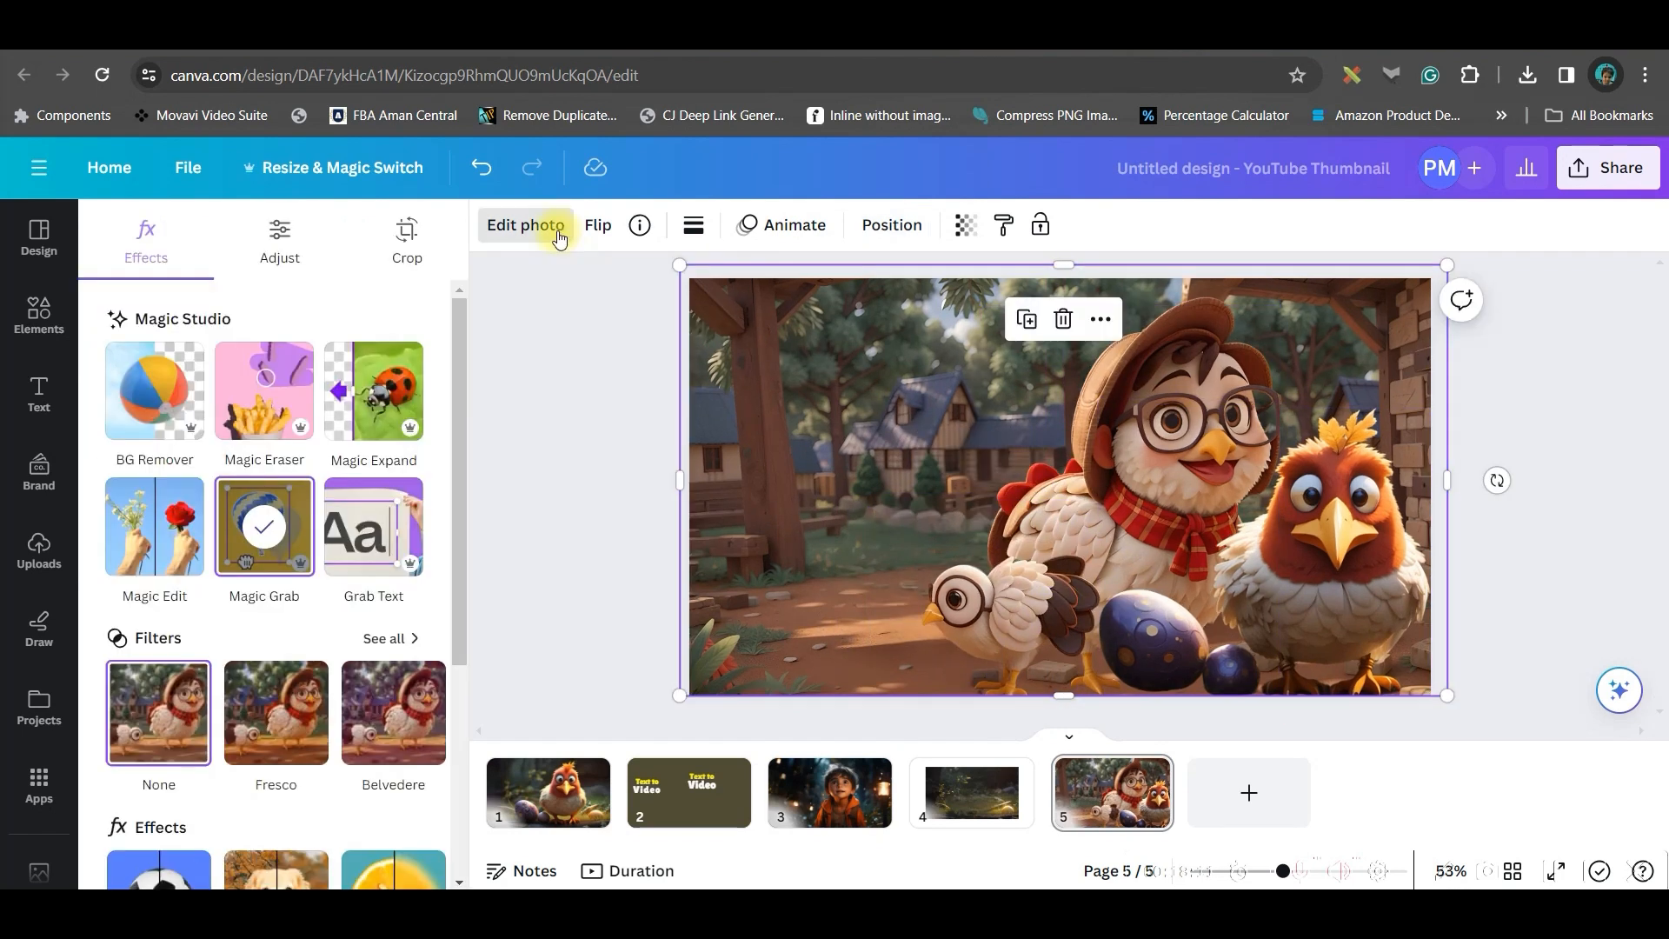
left_click(383, 643)
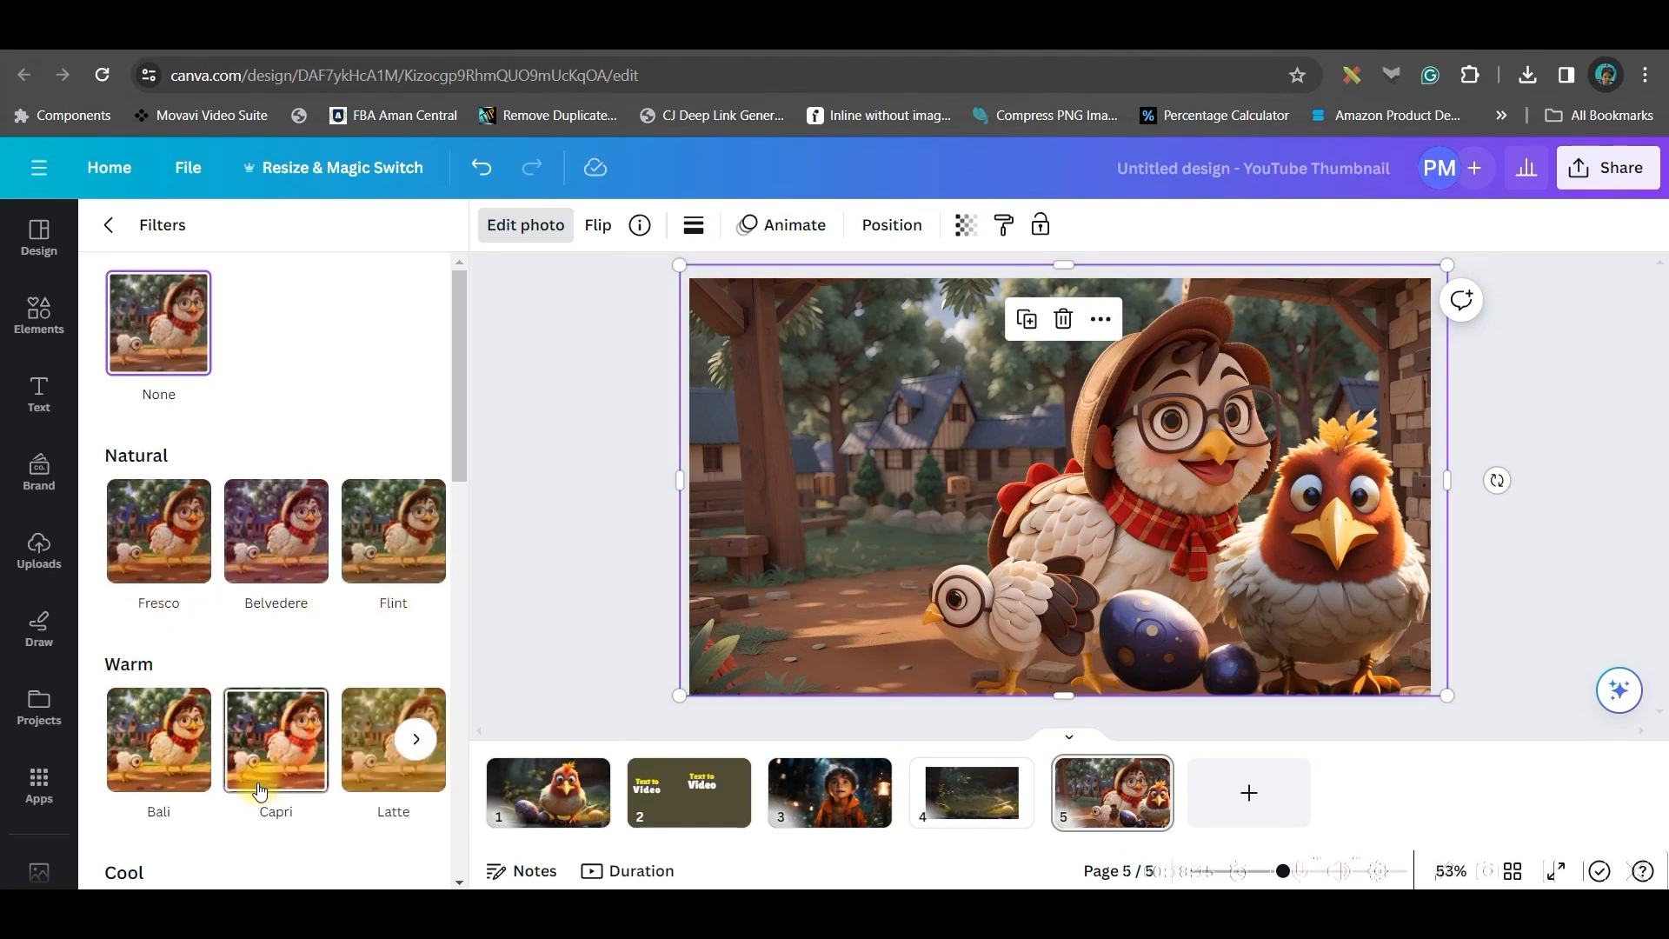
left_click(413, 533)
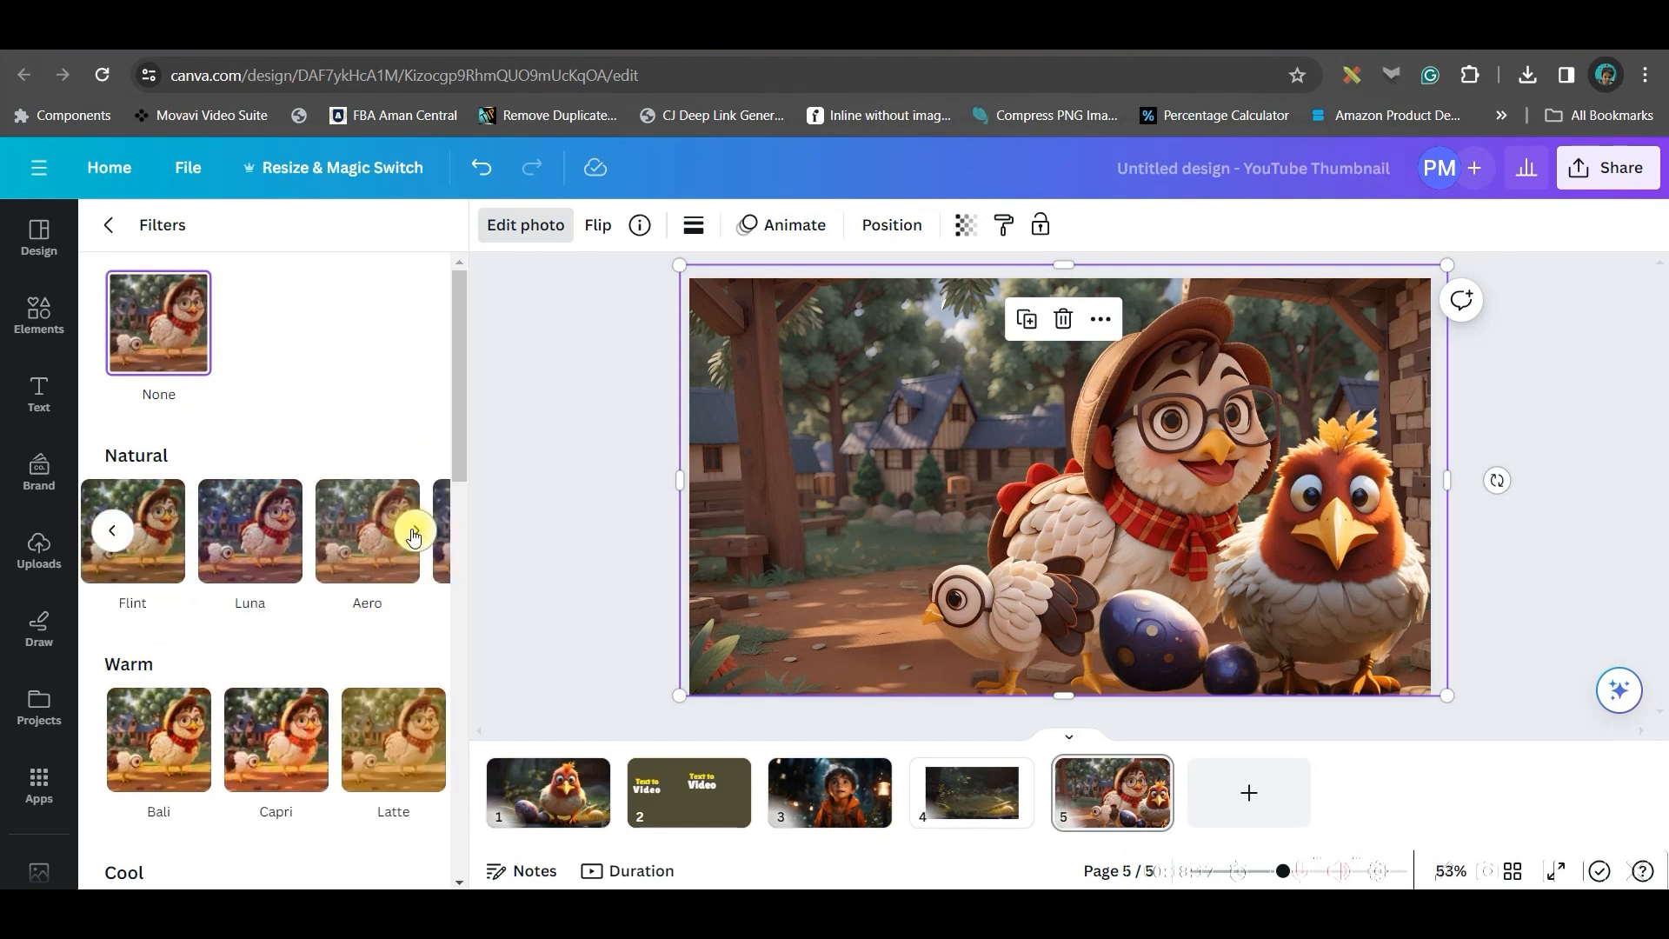
left_click(413, 533)
left_click(417, 739)
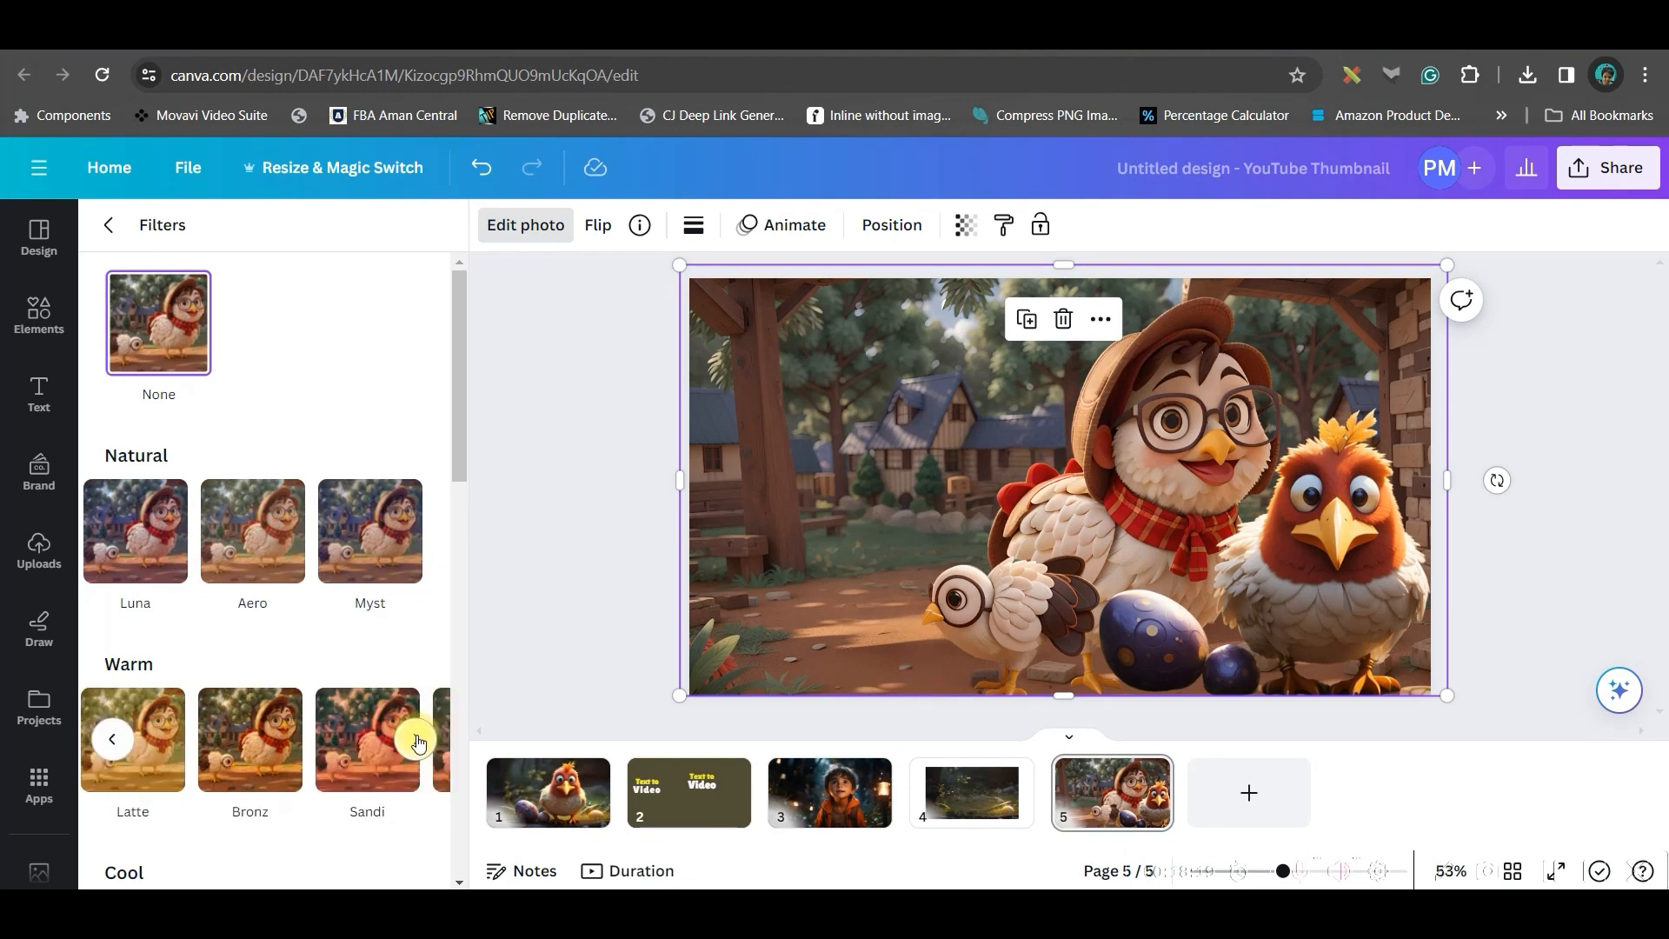
left_click(129, 743)
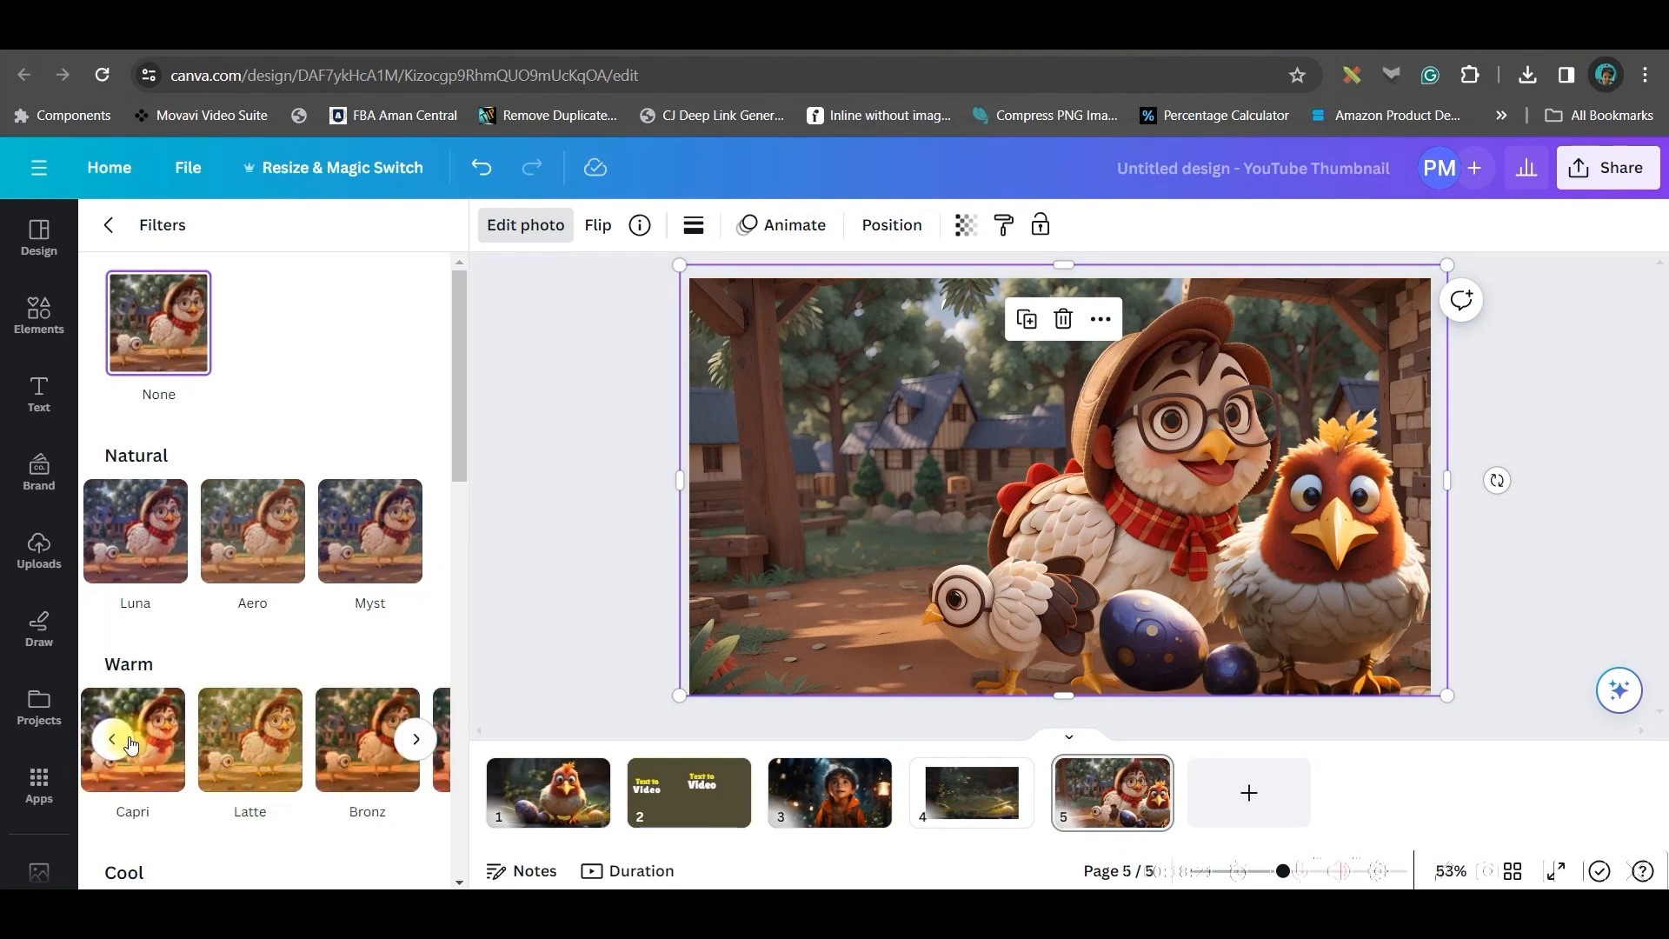
left_click(113, 739)
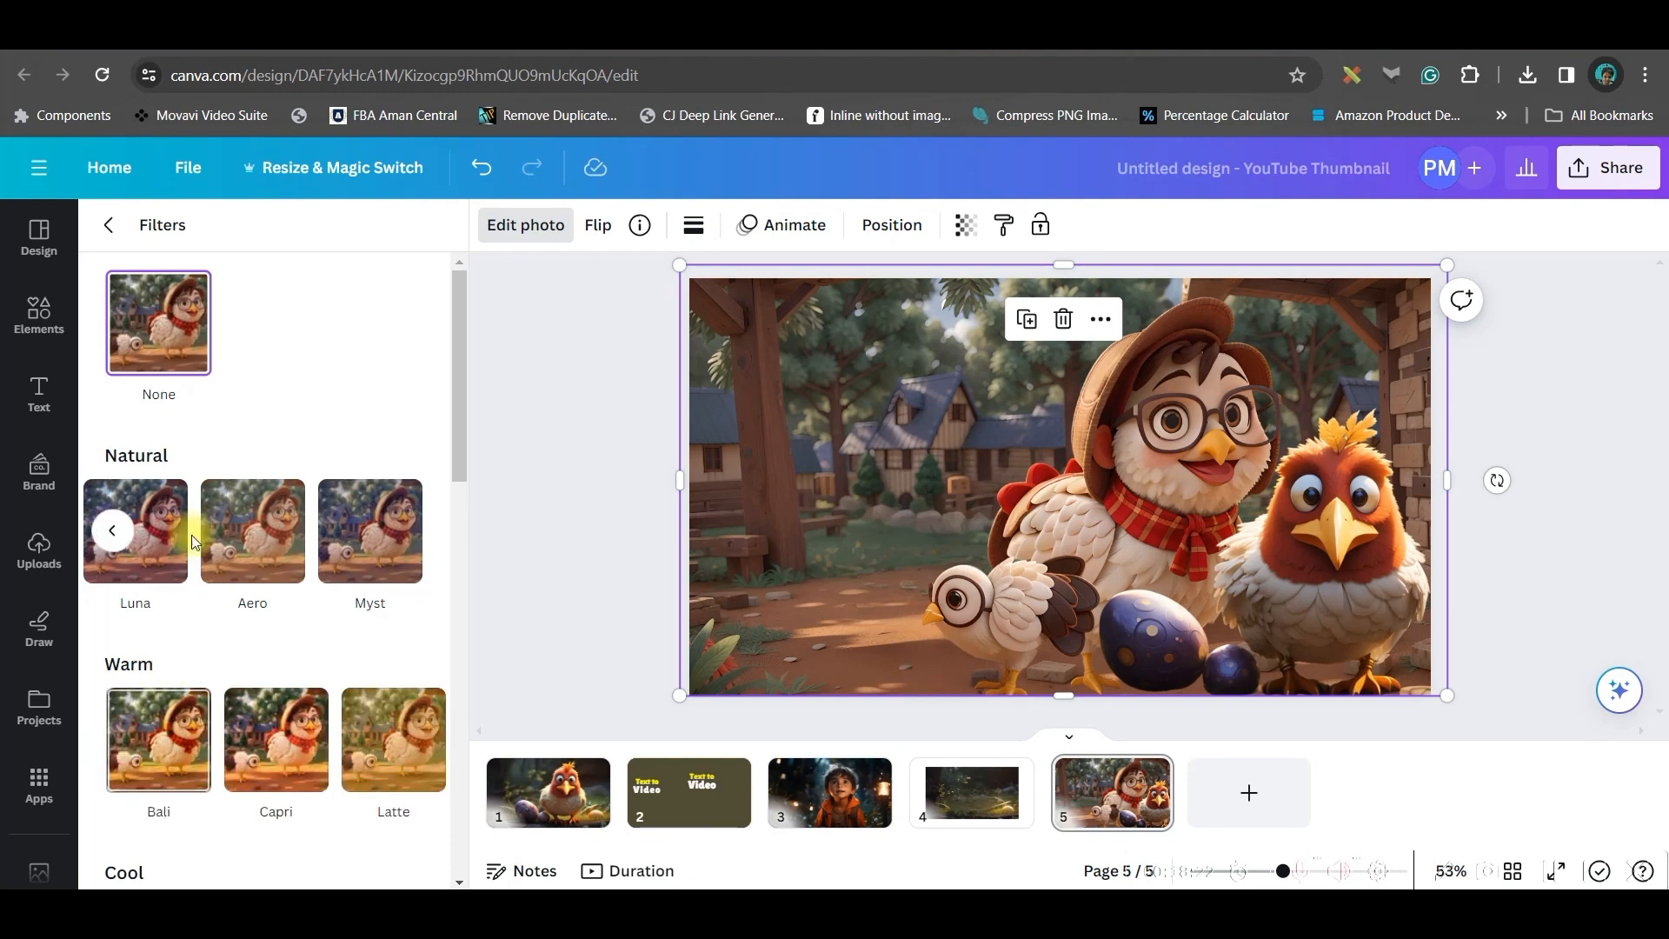
left_click(152, 511)
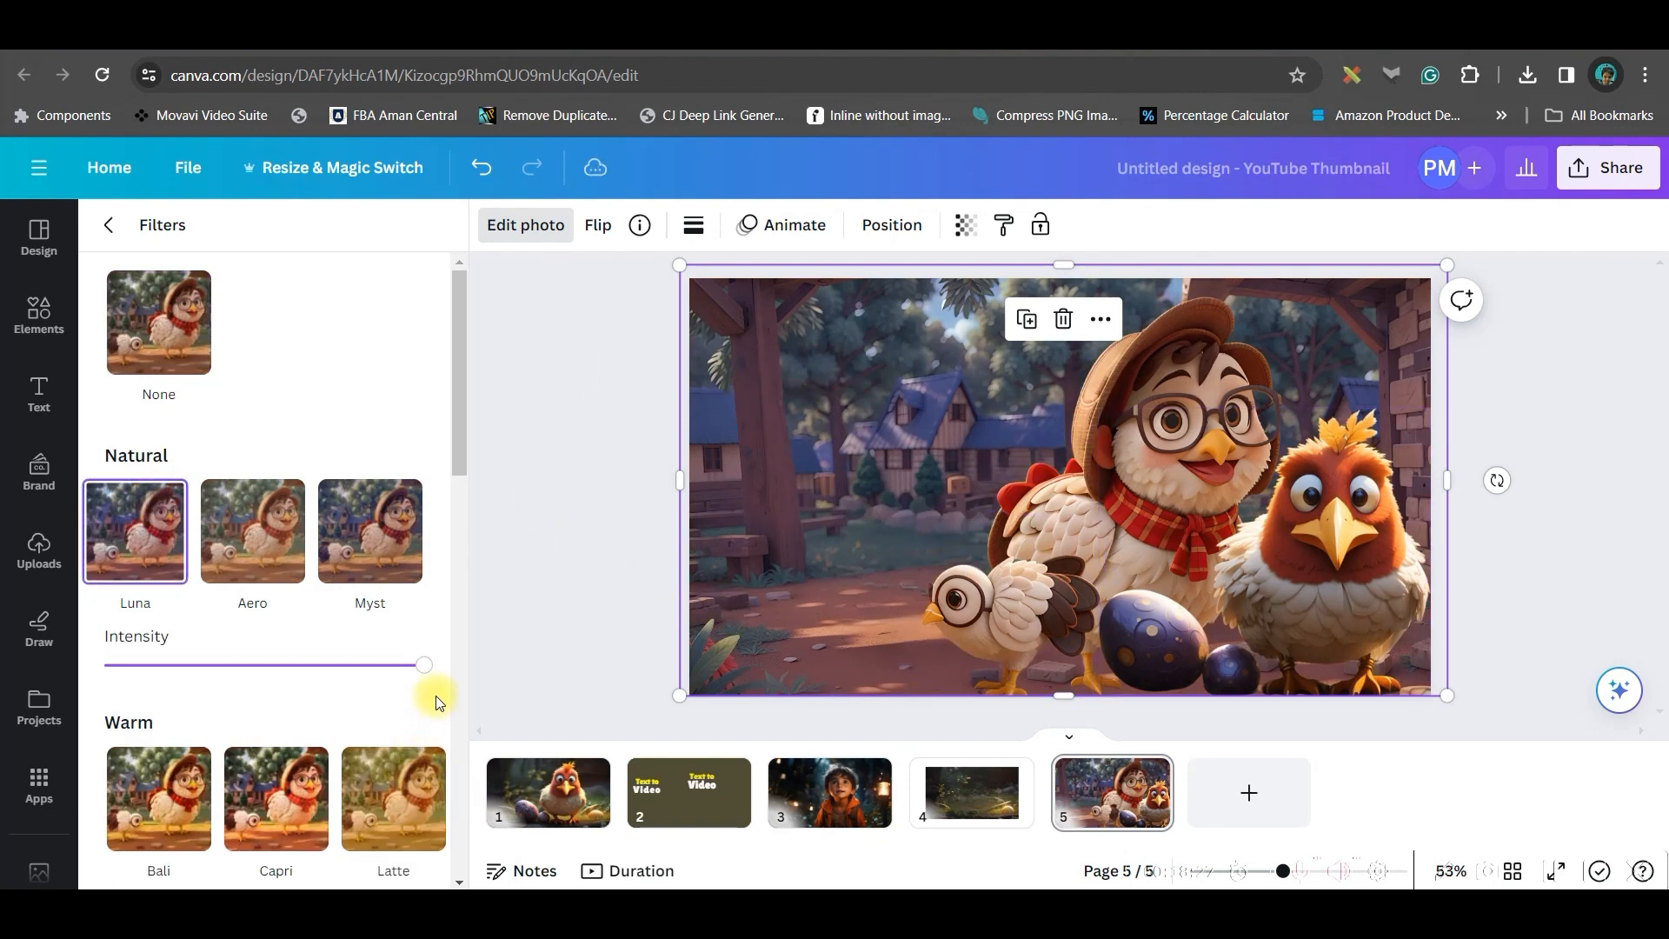
mouse_move(411, 676)
left_mouse_down()
mouse_move(331, 685)
mouse_move(399, 693)
mouse_move(171, 665)
mouse_move(390, 673)
mouse_move(426, 706)
left_mouse_up()
Apply the Bali filter to the glasses-wearing hens and the Capri filter to the red chicken
left_click(1198, 379)
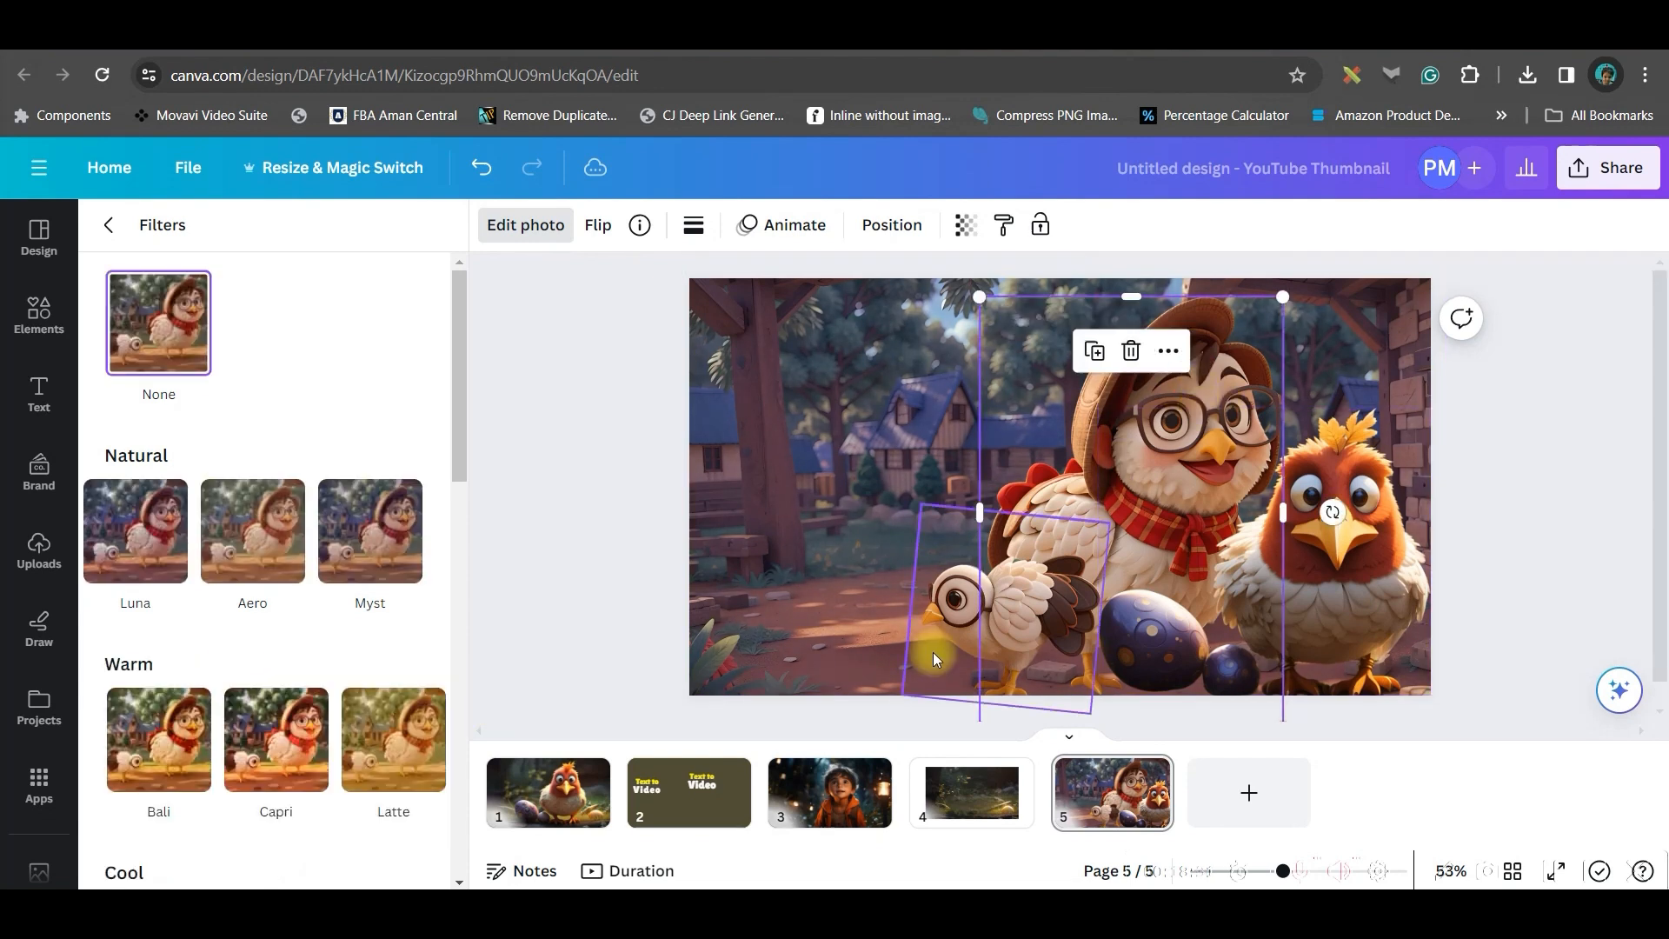
left_click(160, 750)
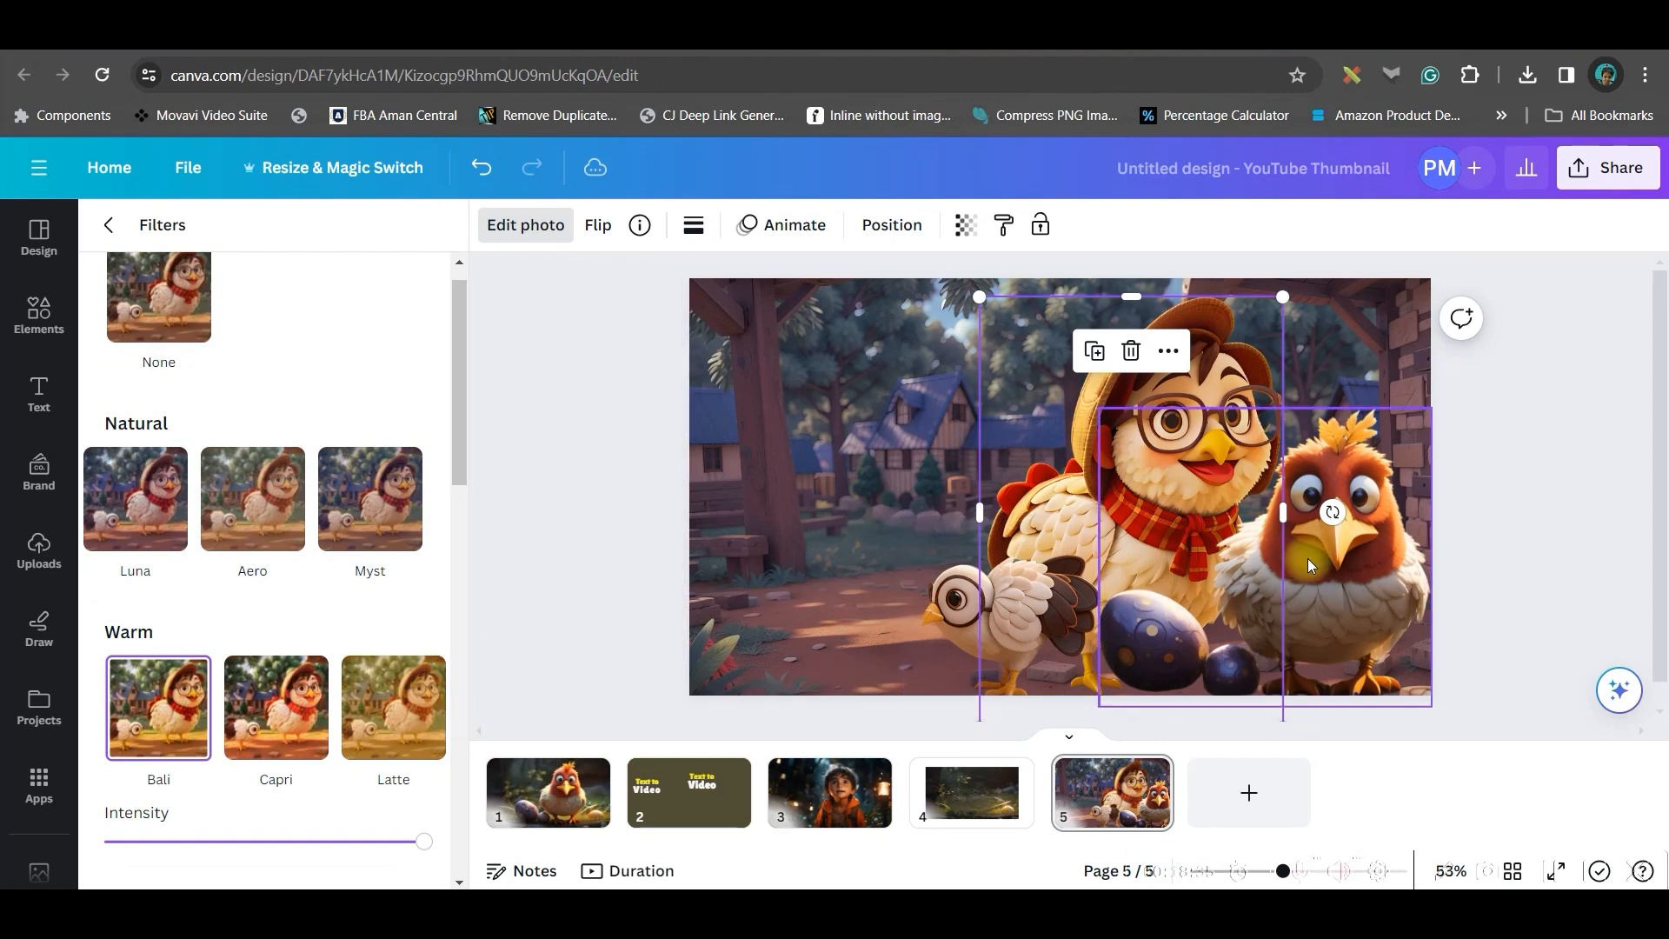
left_click(1108, 603)
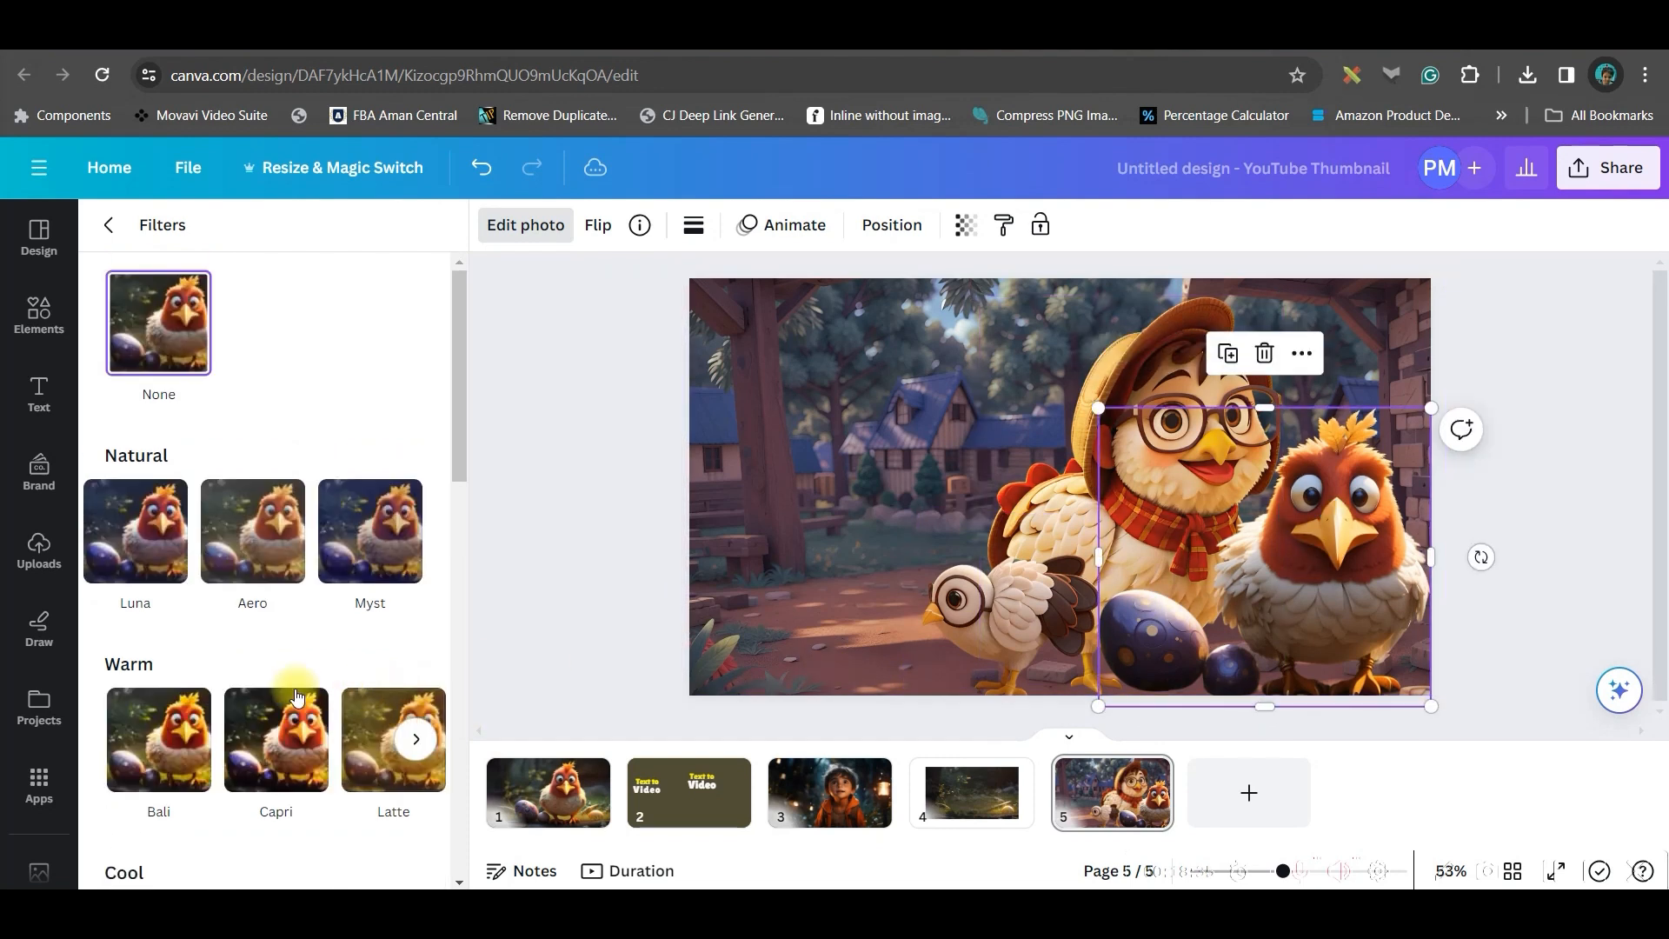
left_click(276, 739)
Recolour the hens' orange tones to hue -8, saturation -35 and brightness 29
left_click(800, 397)
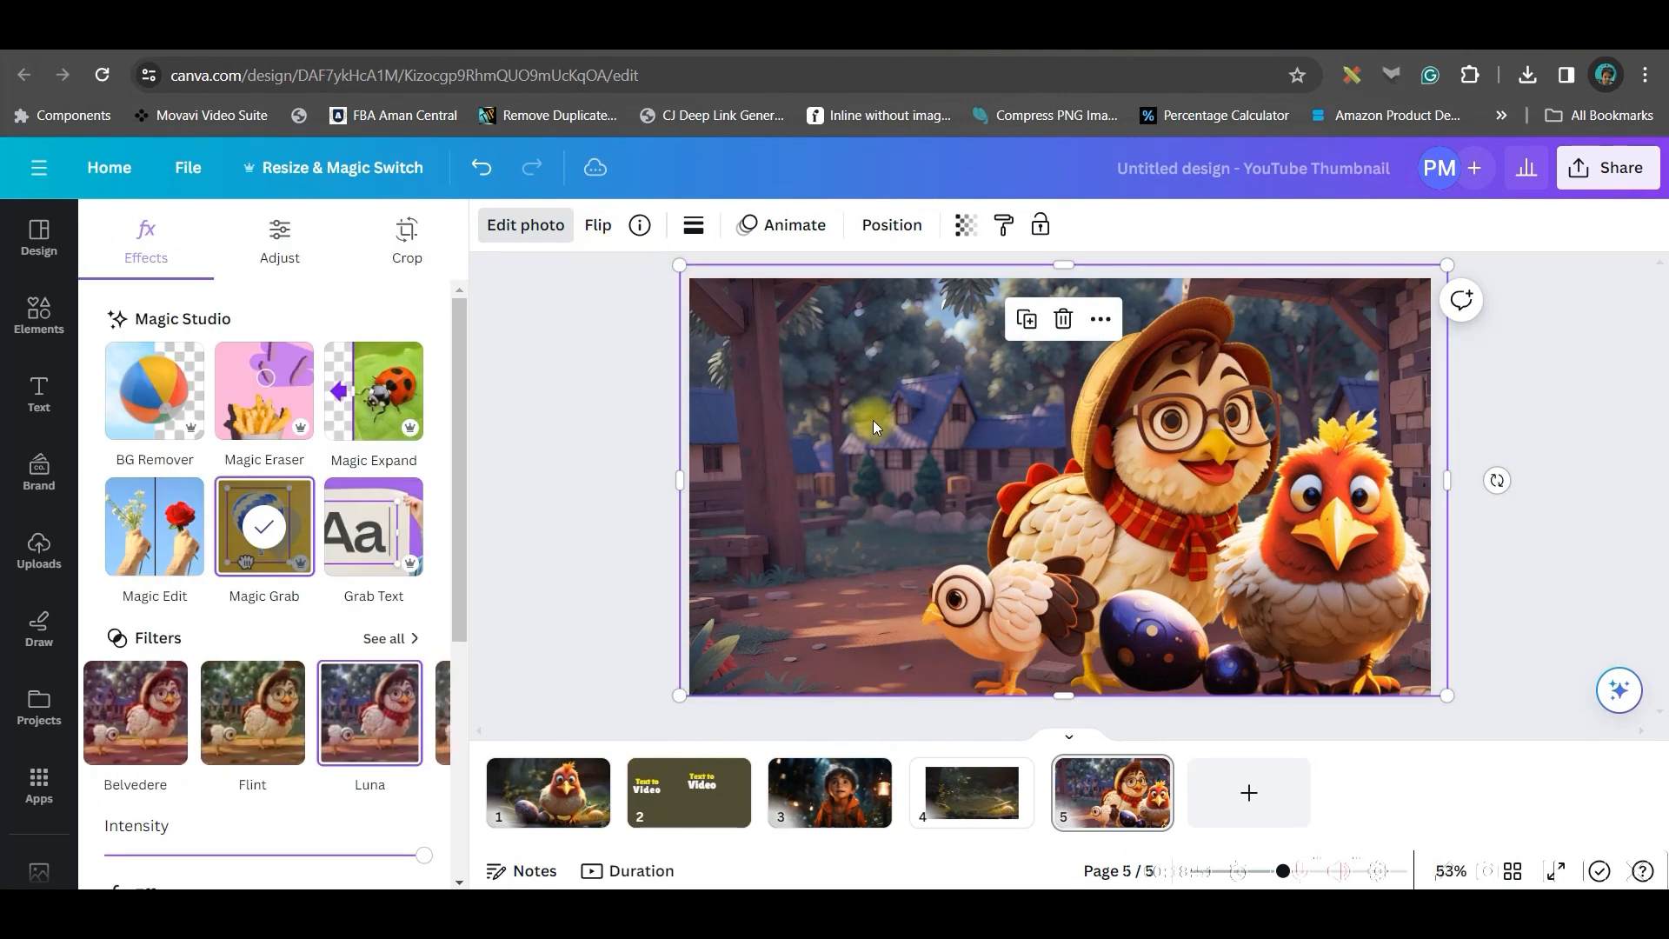
left_click(279, 237)
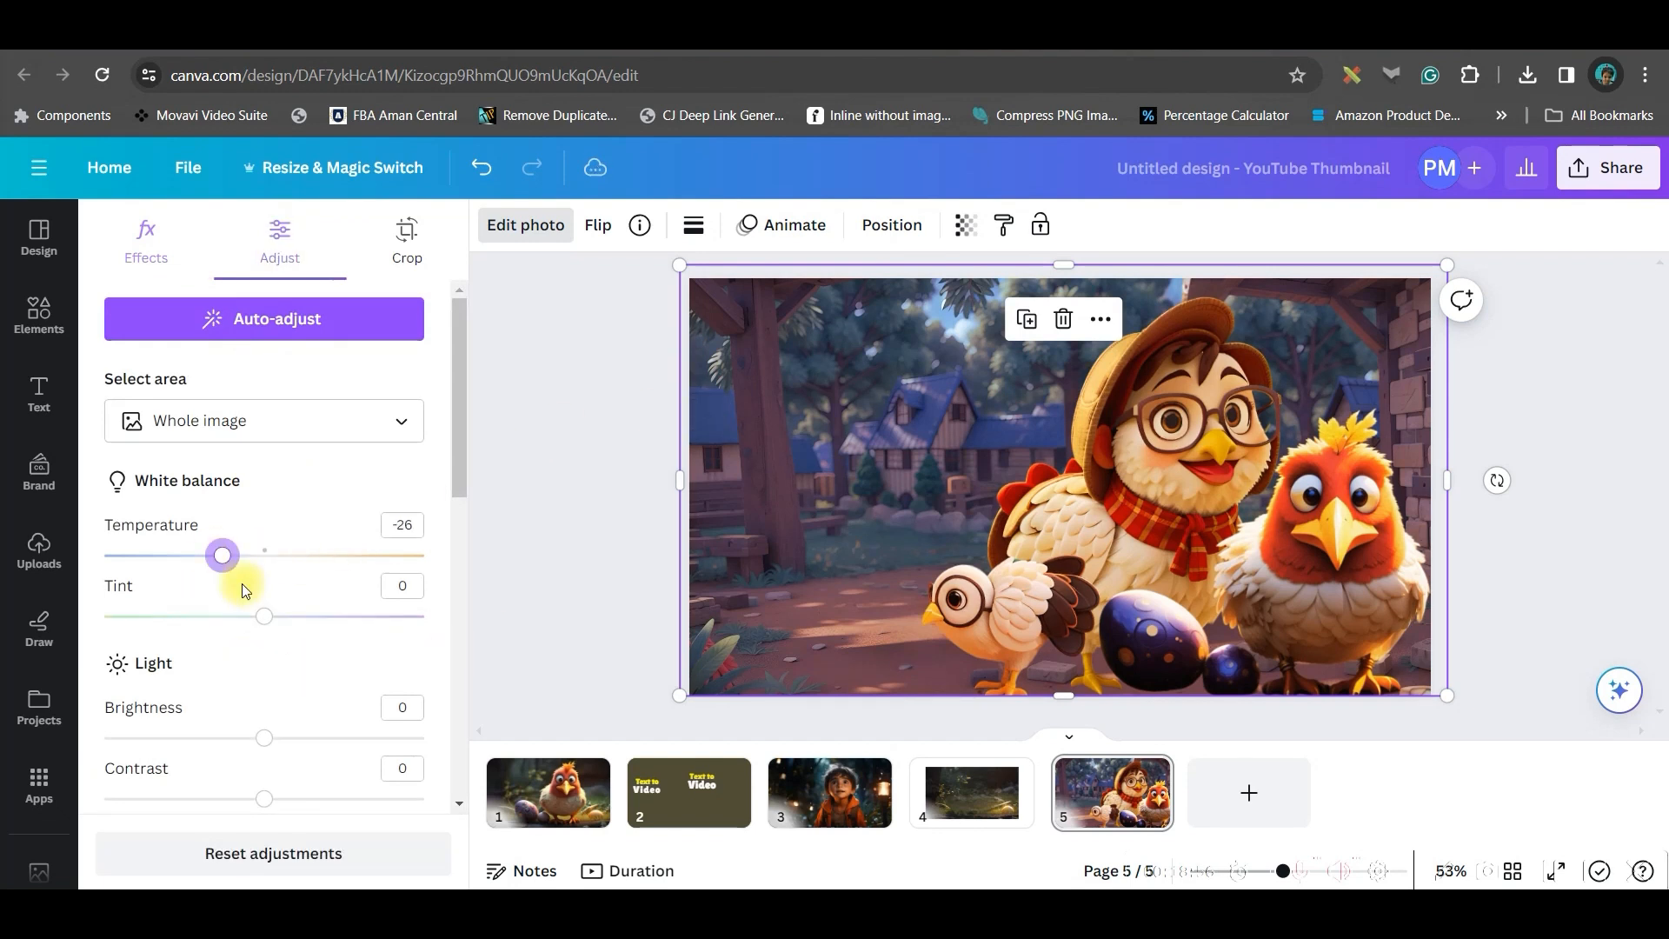
scroll(231, 631, "down", 1)
scroll(246, 691, "down", 5)
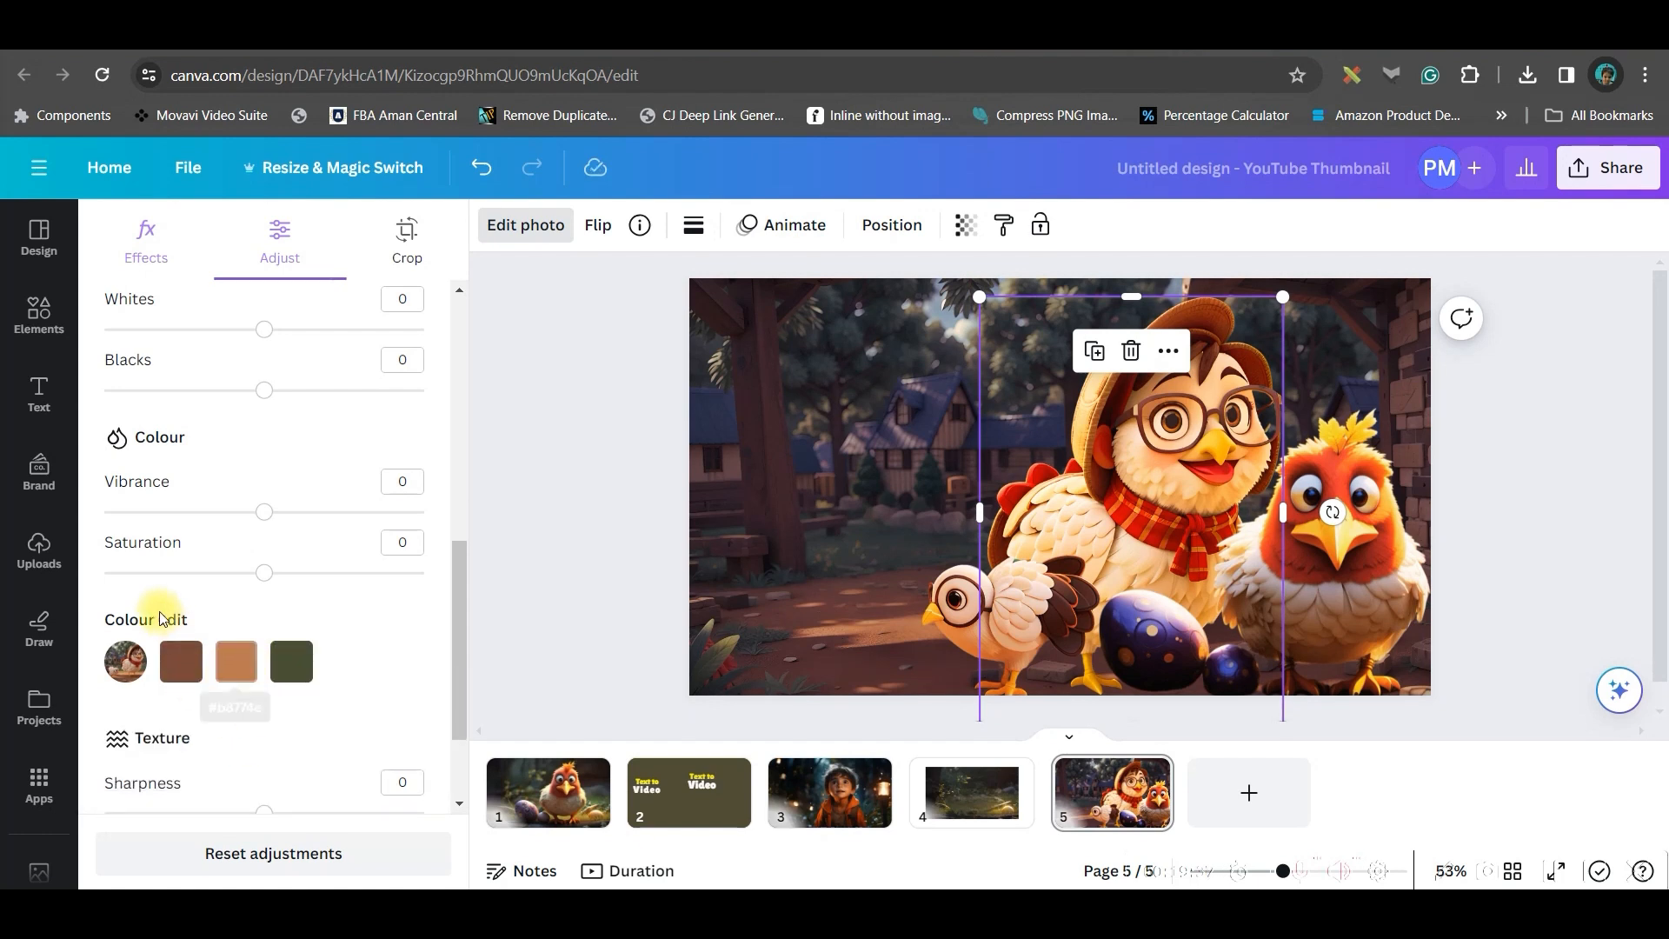
left_click(235, 661)
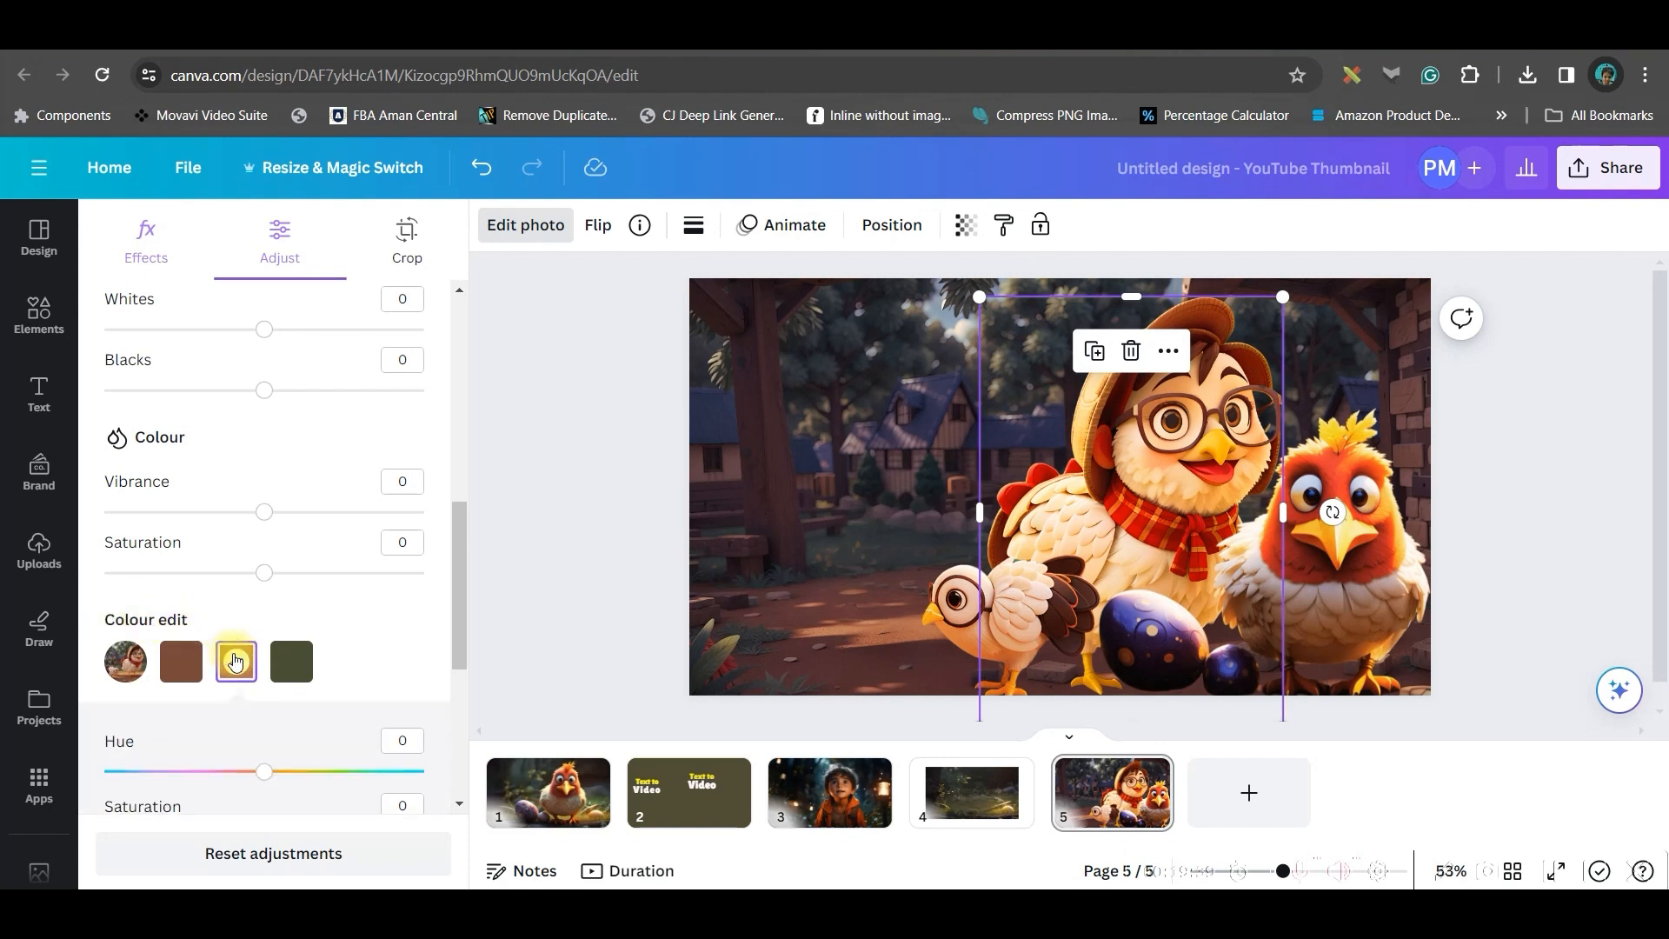
left_click_drag(454, 578, 460, 635)
scroll(320, 607, "down", 1)
left_click_drag(264, 577, 251, 576)
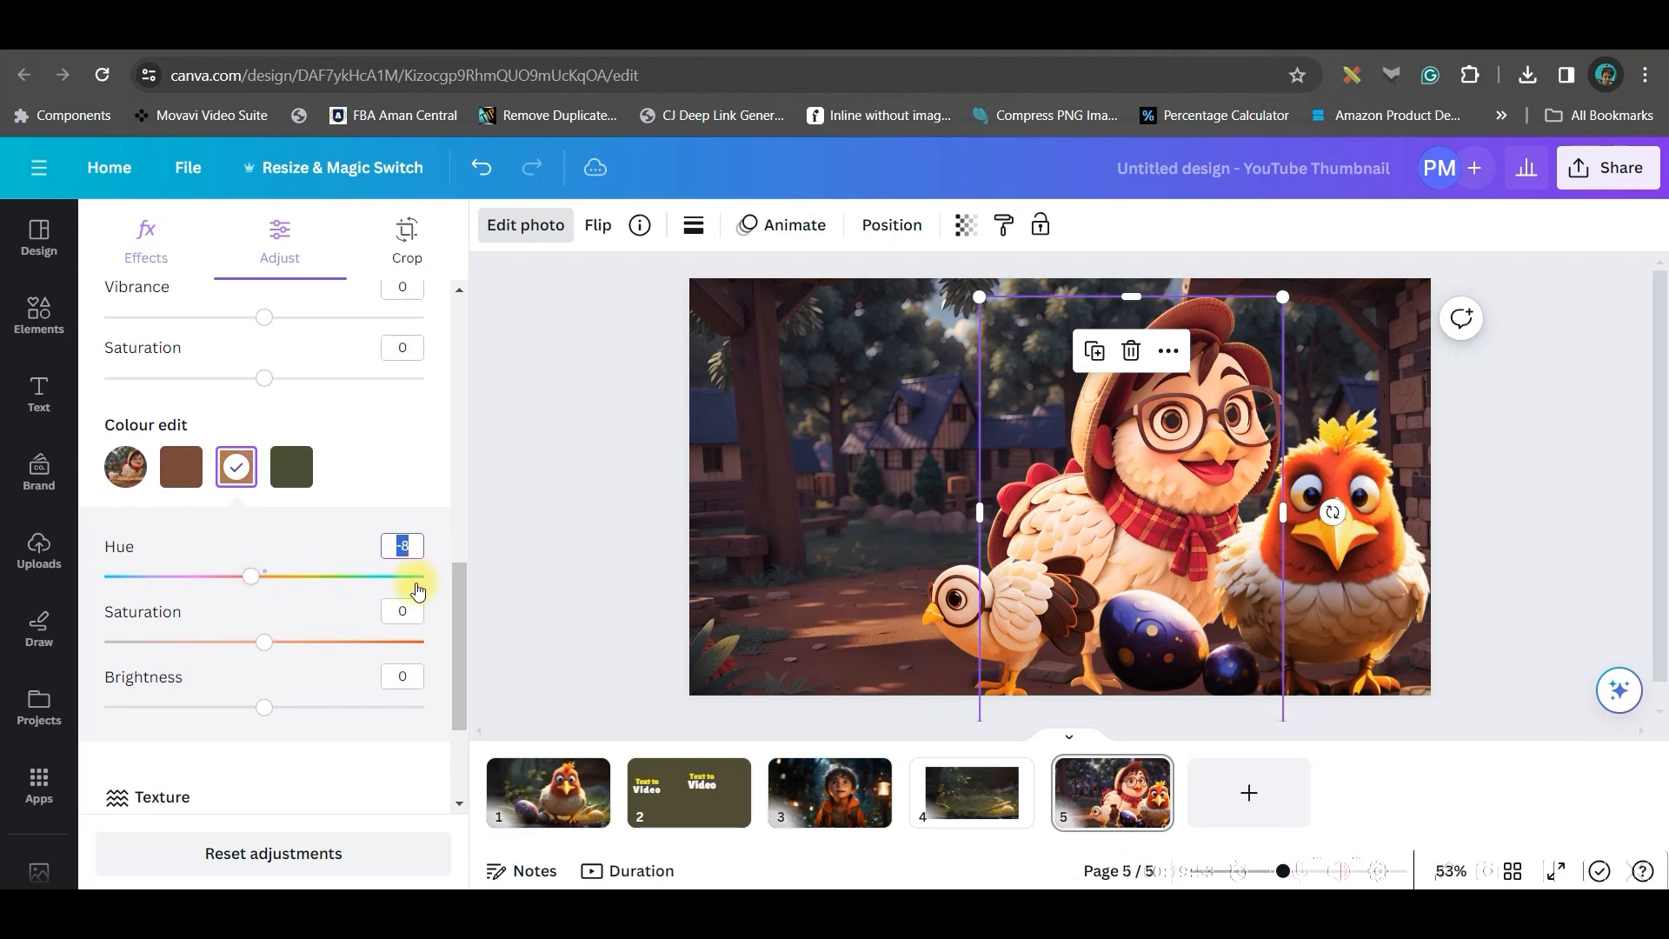
scroll(418, 591, "up", 1)
left_click_drag(264, 689, 209, 689)
left_click_drag(252, 757, 314, 772)
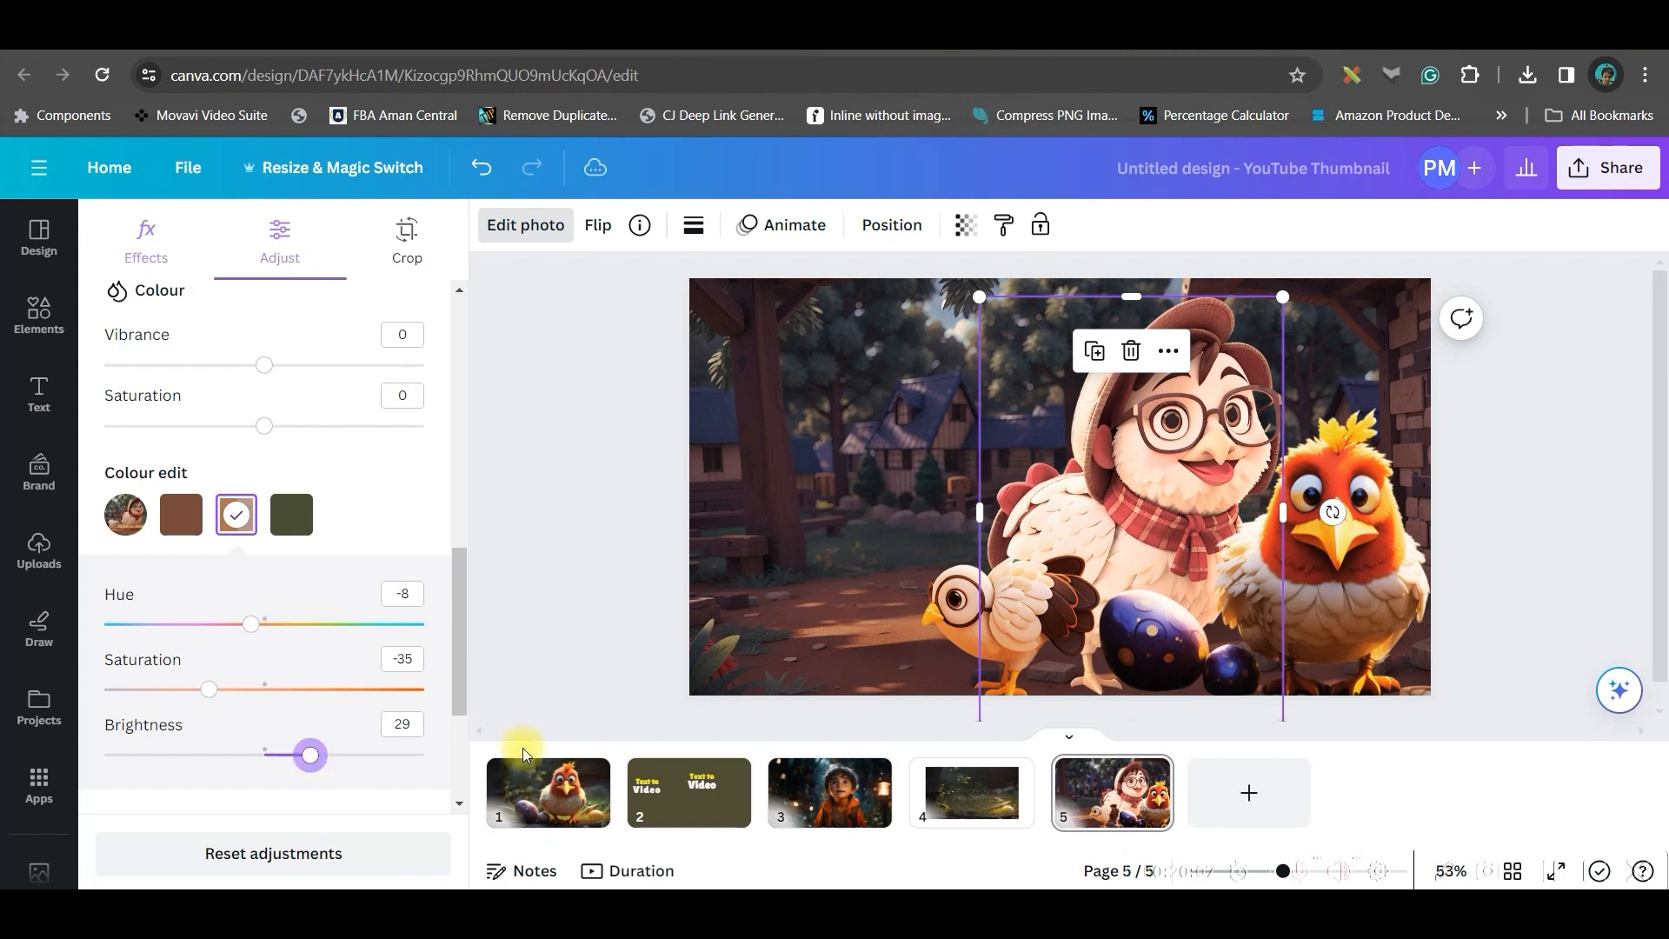
Adjust the red chicken's yellow tones to saturation 25 and brightness 21
left_click(1382, 609)
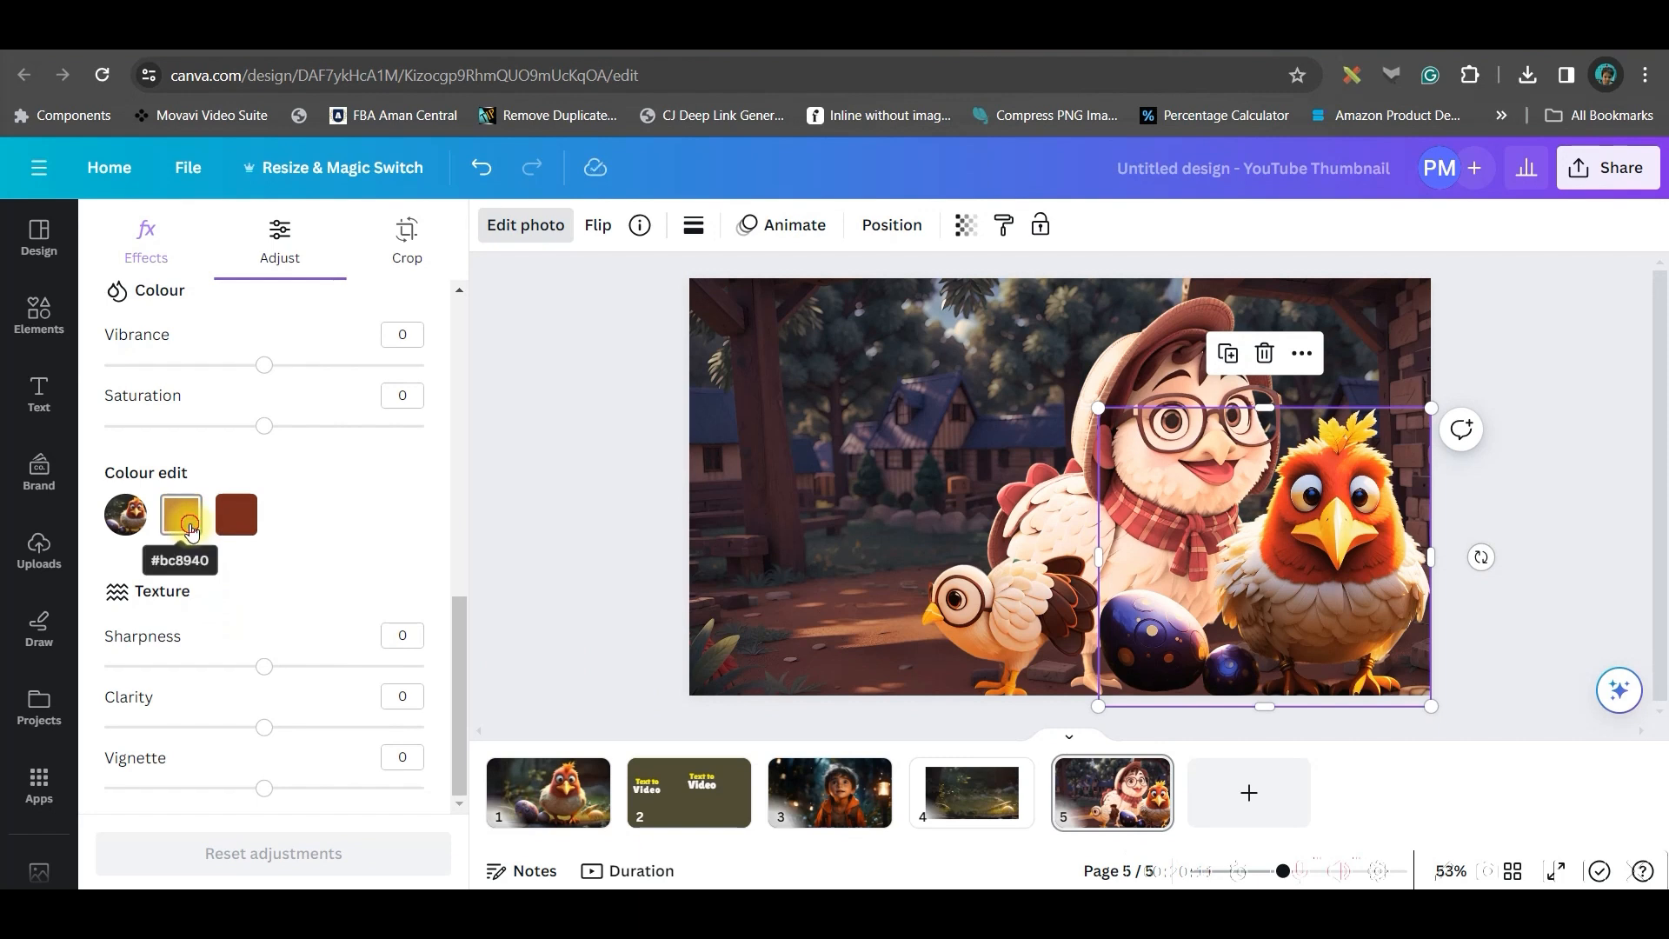
left_click(182, 518)
left_click_drag(273, 702, 304, 708)
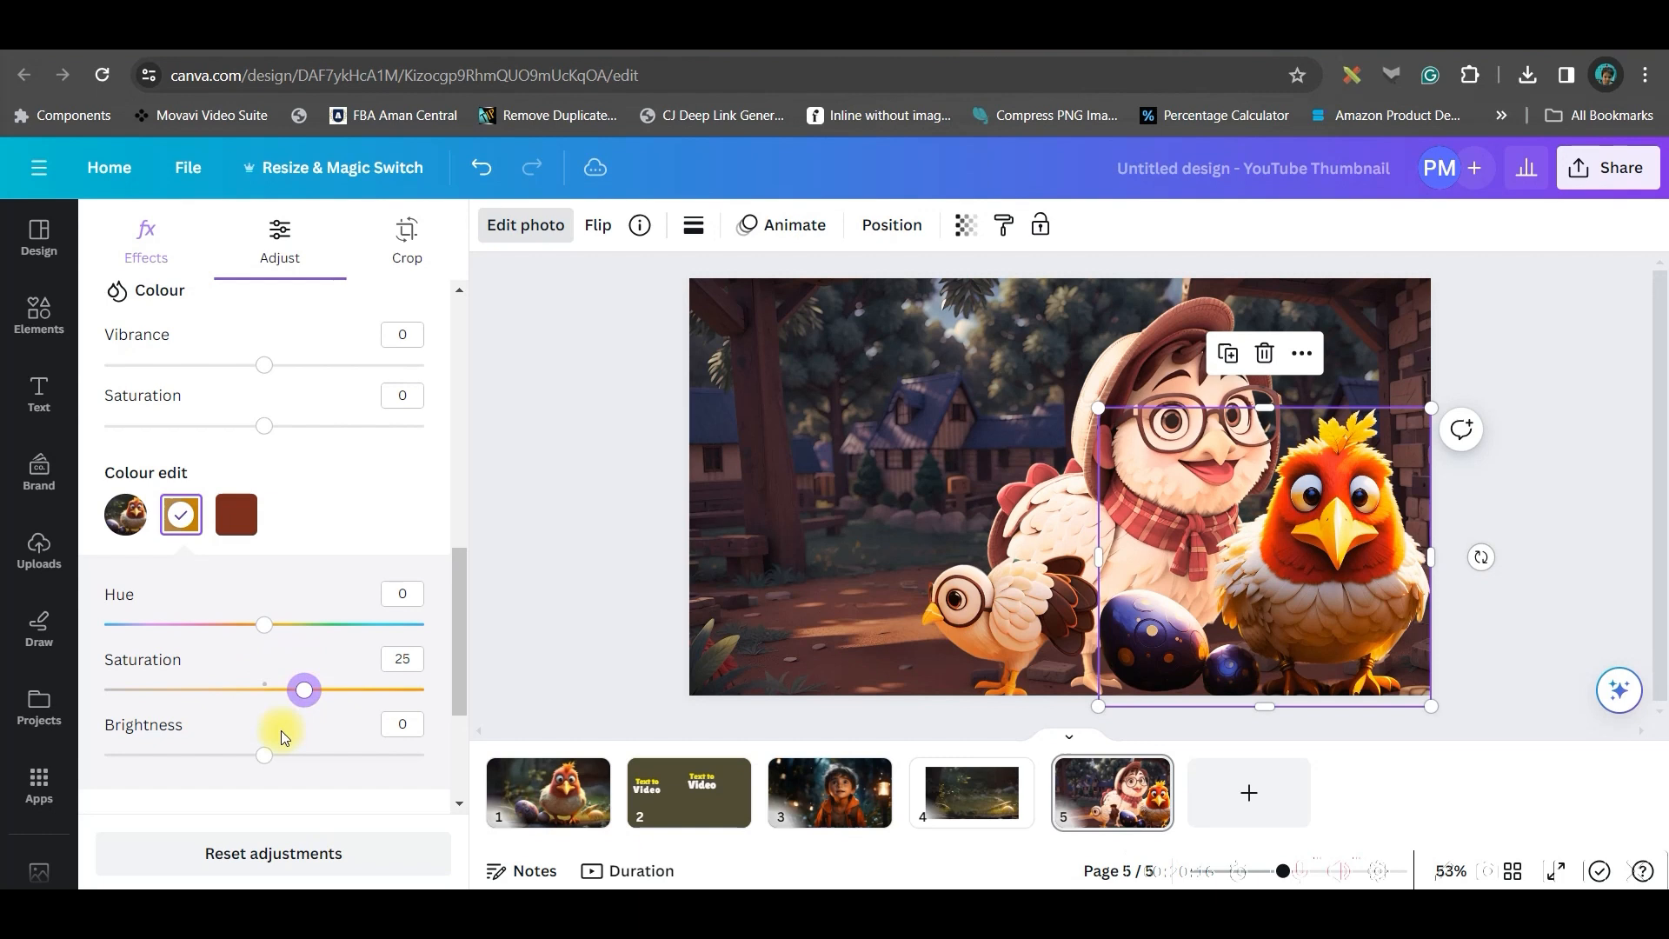
left_click_drag(272, 762, 301, 769)
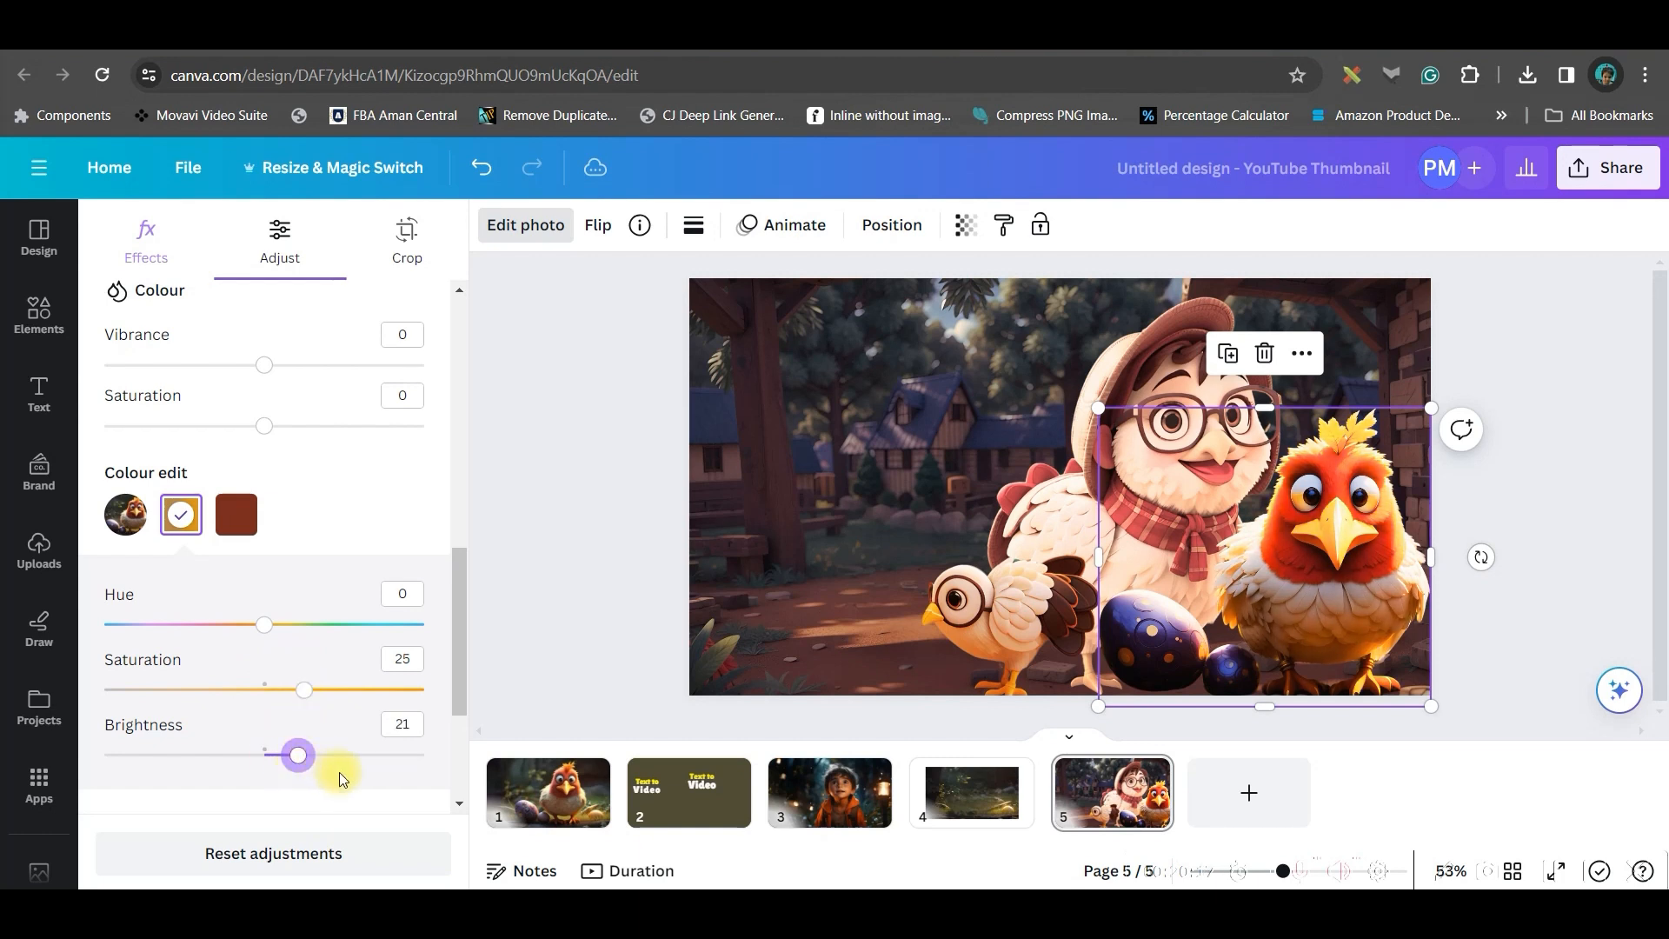
left_click(982, 648)
Add a heading text box near the upper left and enter TEXT
left_click(39, 396)
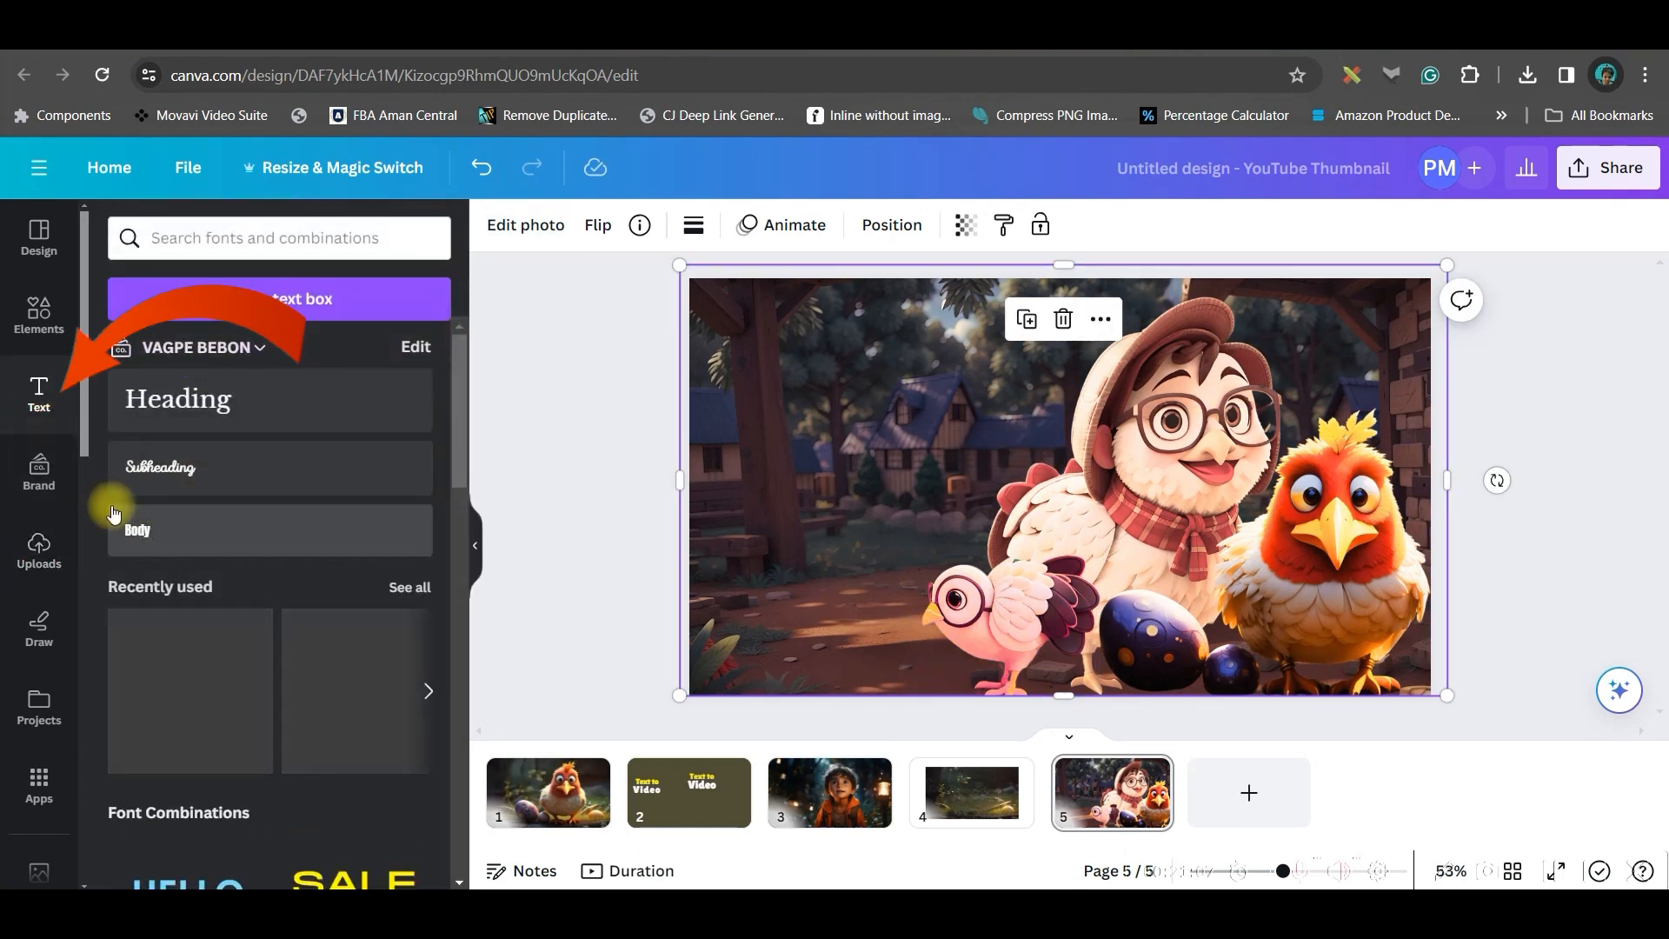
left_click(179, 398)
left_click_drag(1058, 484, 872, 361)
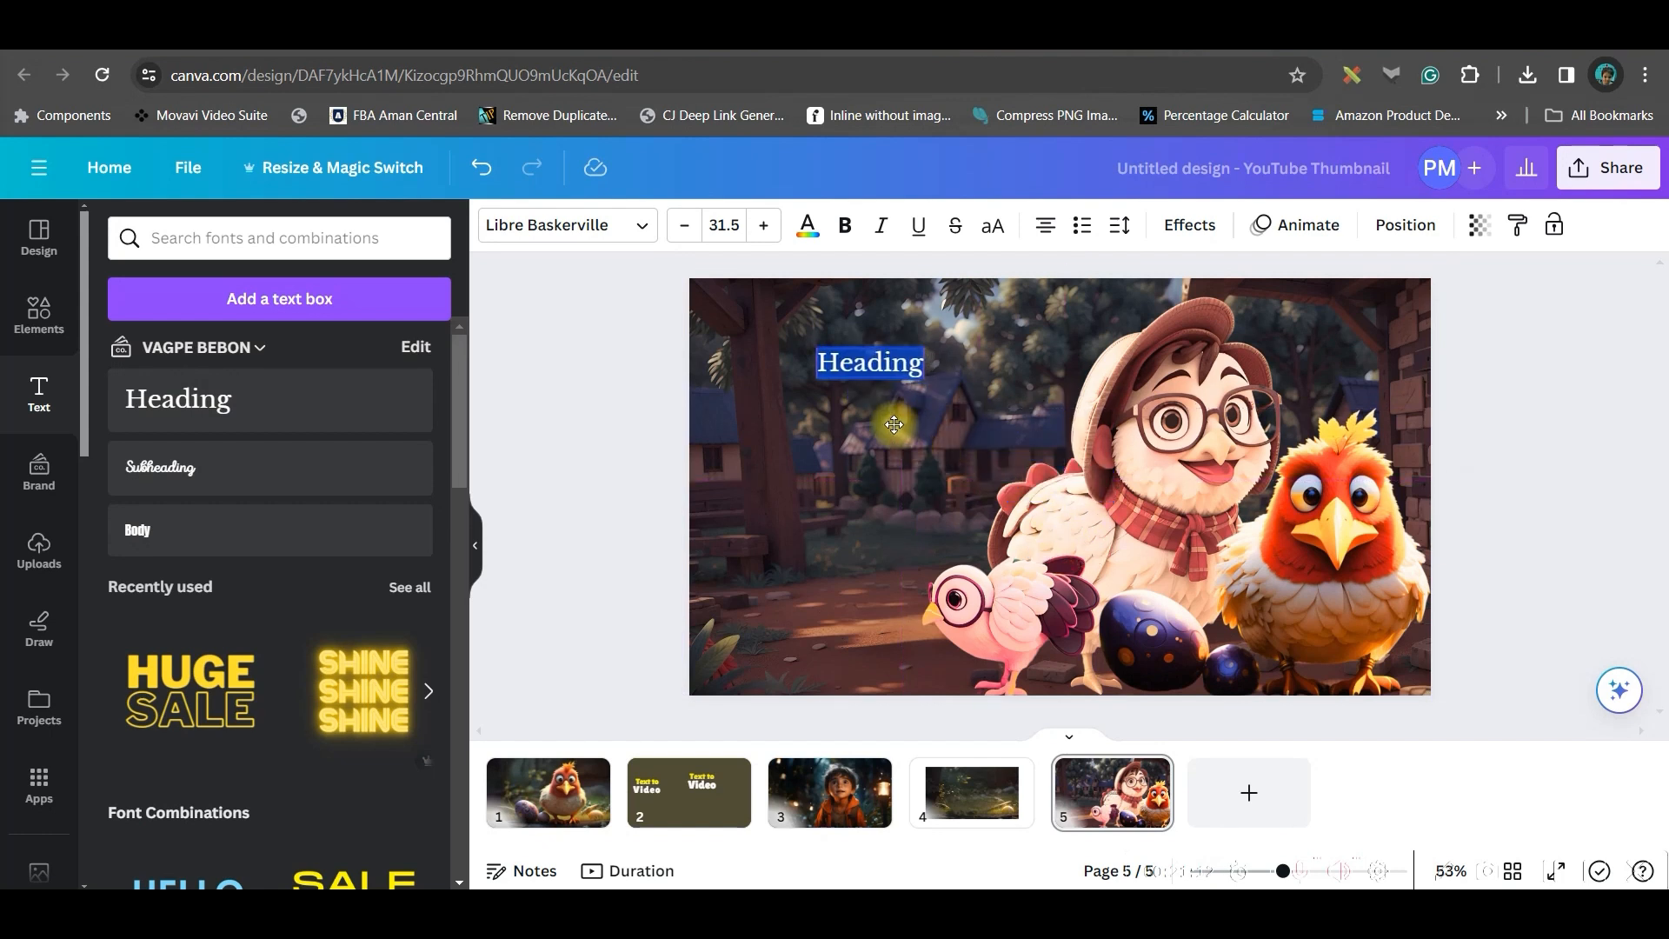
double_click(880, 363)
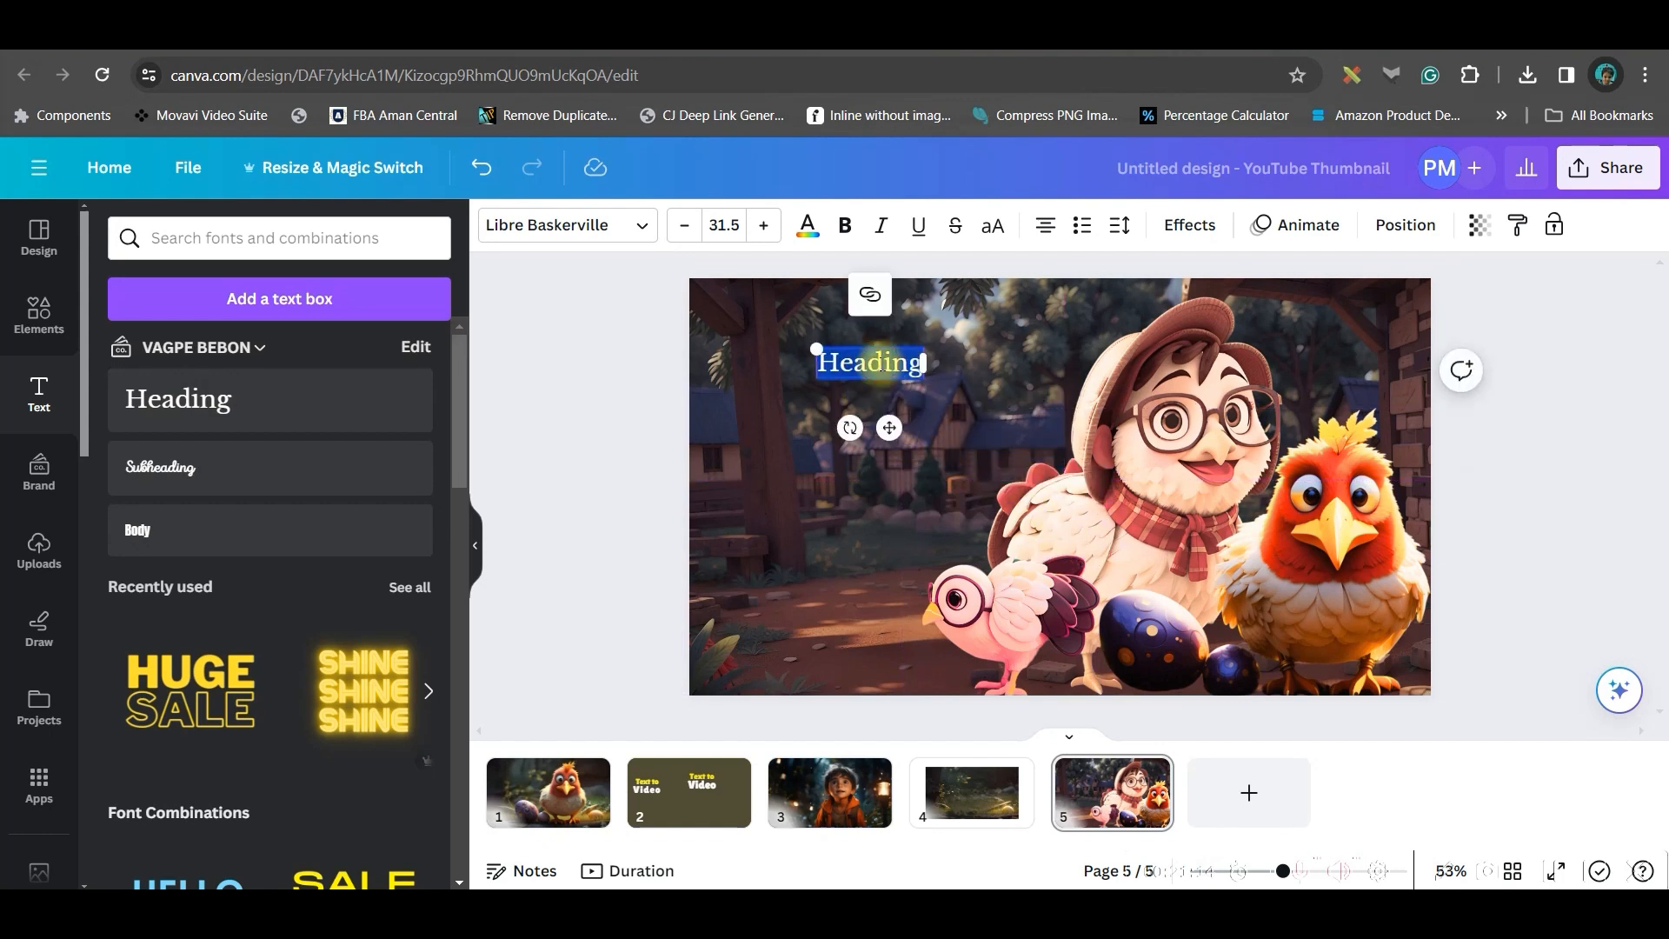
type("TEXT")
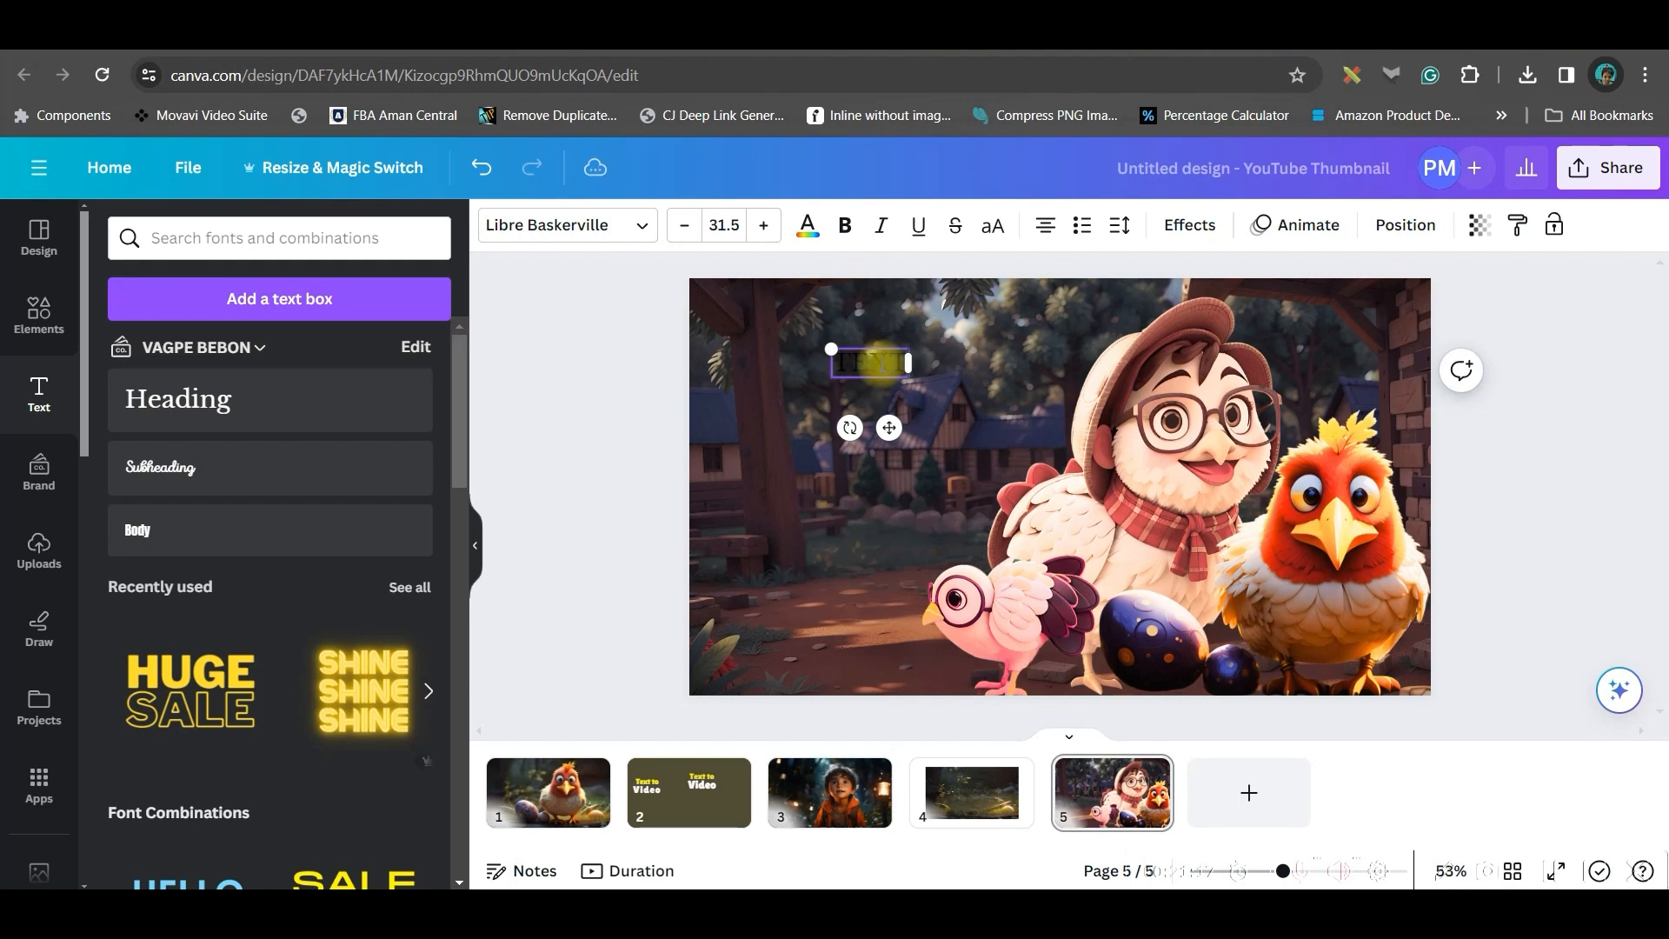
Add the lines TO VIDEO beneath and position the title text block
left_click(807, 225)
left_click(909, 294)
type("TOVIDEO")
left_click_drag(901, 438, 895, 487)
left_click_drag(868, 365, 811, 349)
Set the title font to Foda Display, undoing a design-wide change to Klemer Display
left_click(567, 225)
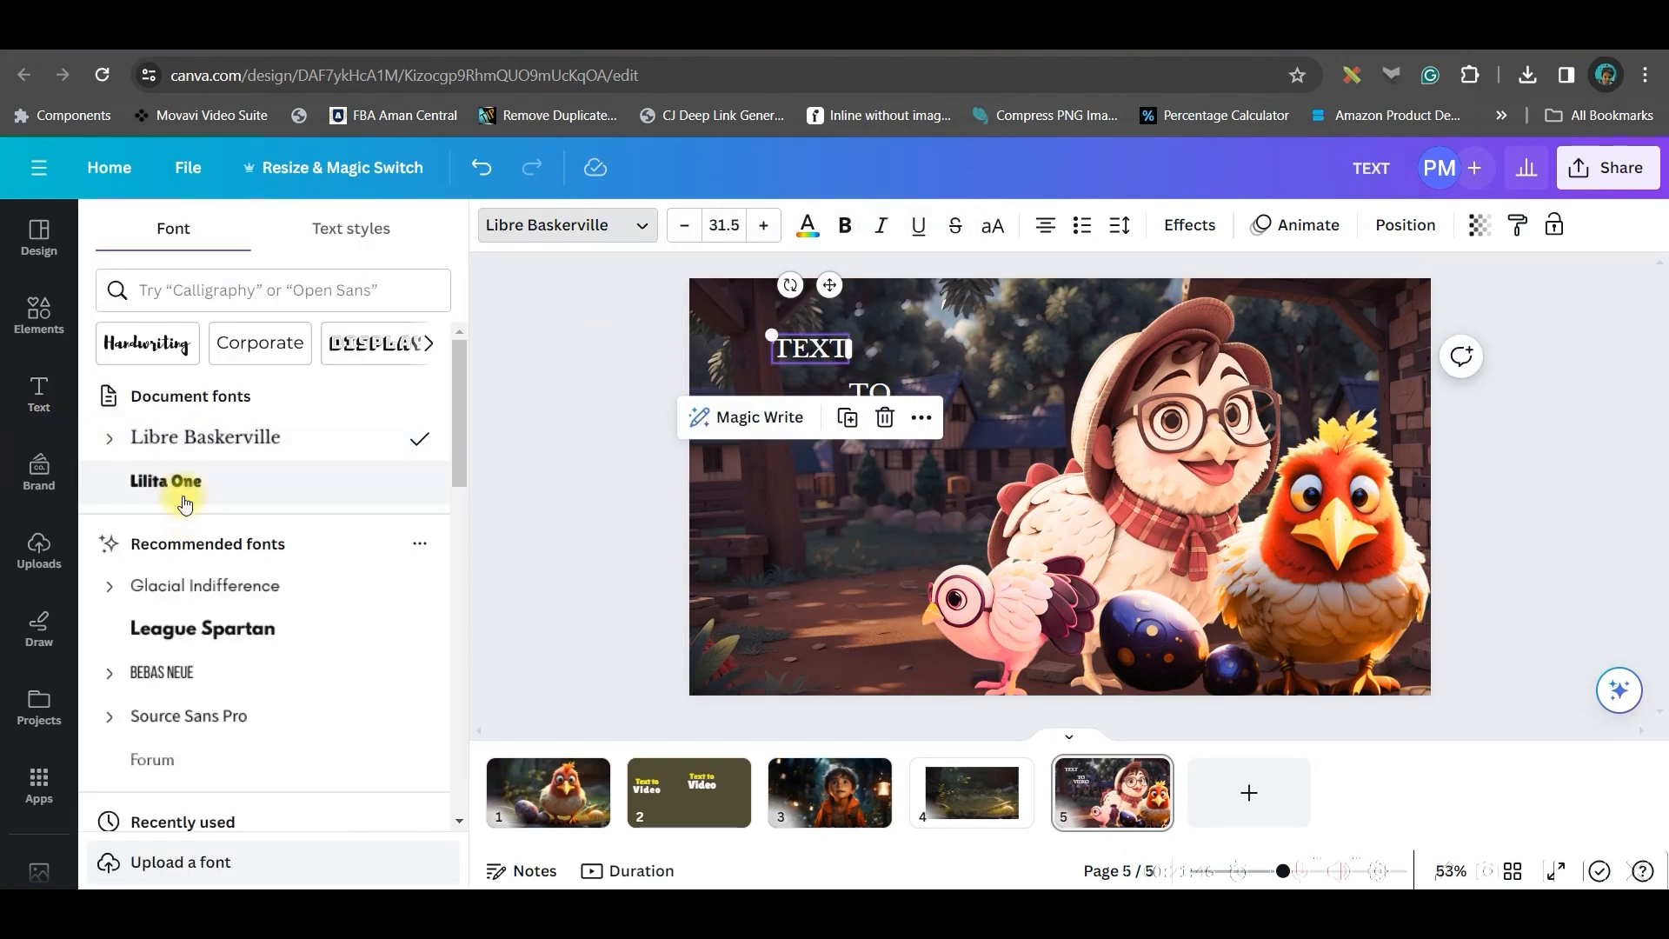
scroll(186, 487, "down", 5)
left_click(209, 477)
left_click(195, 540)
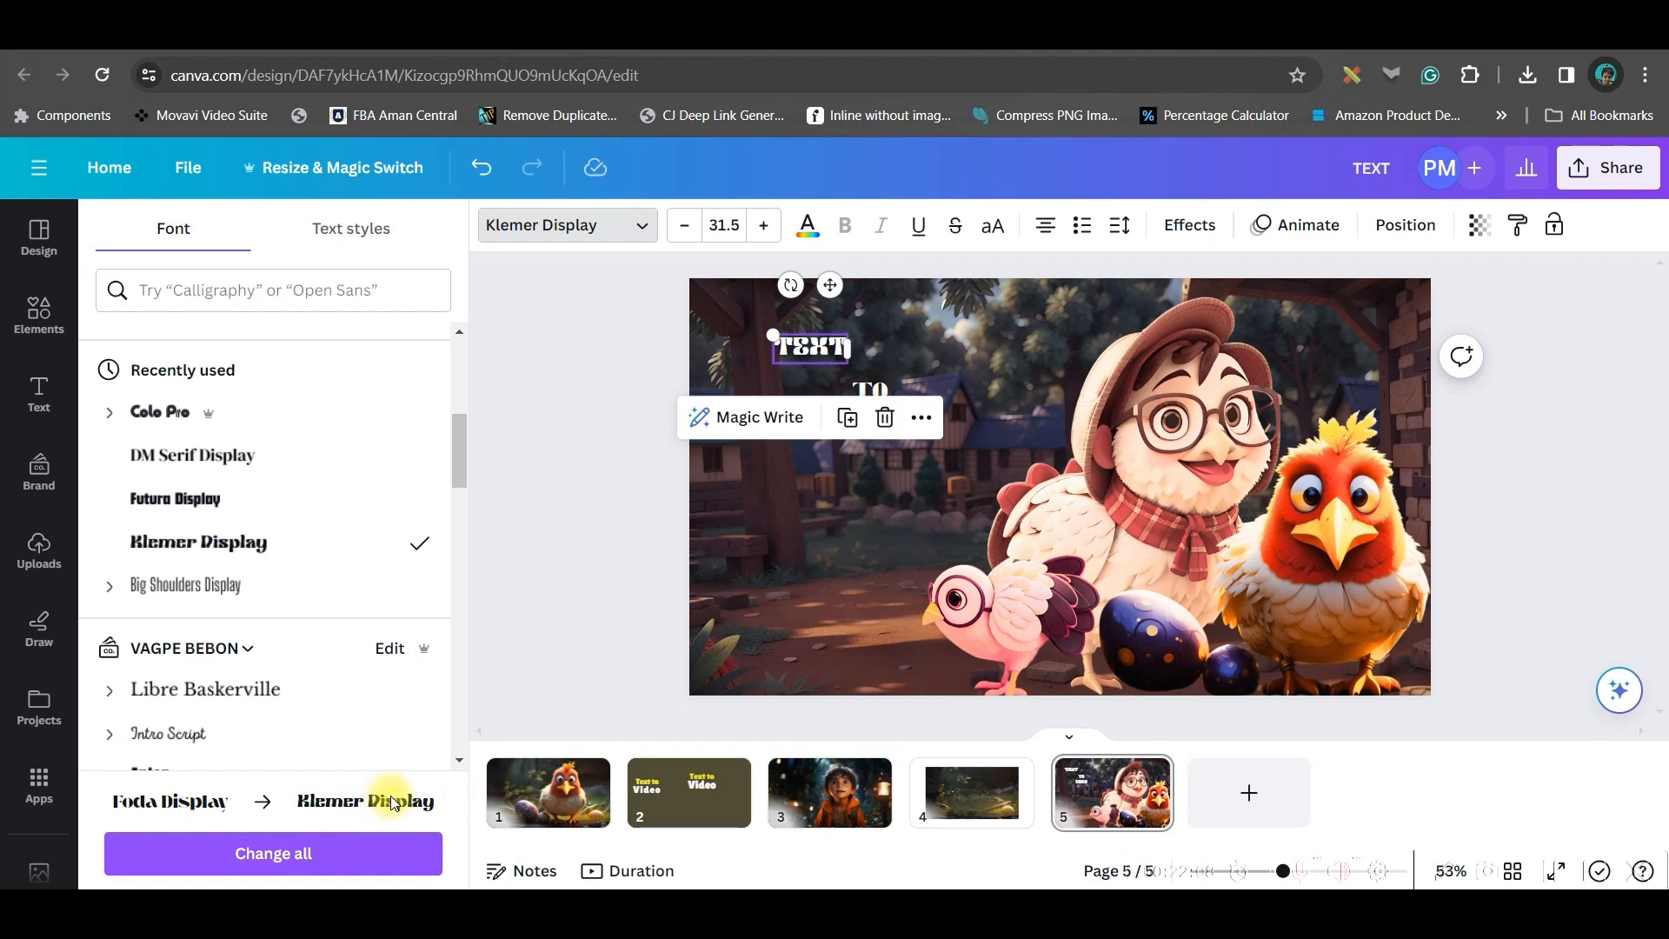
left_click(313, 851)
left_click(843, 551)
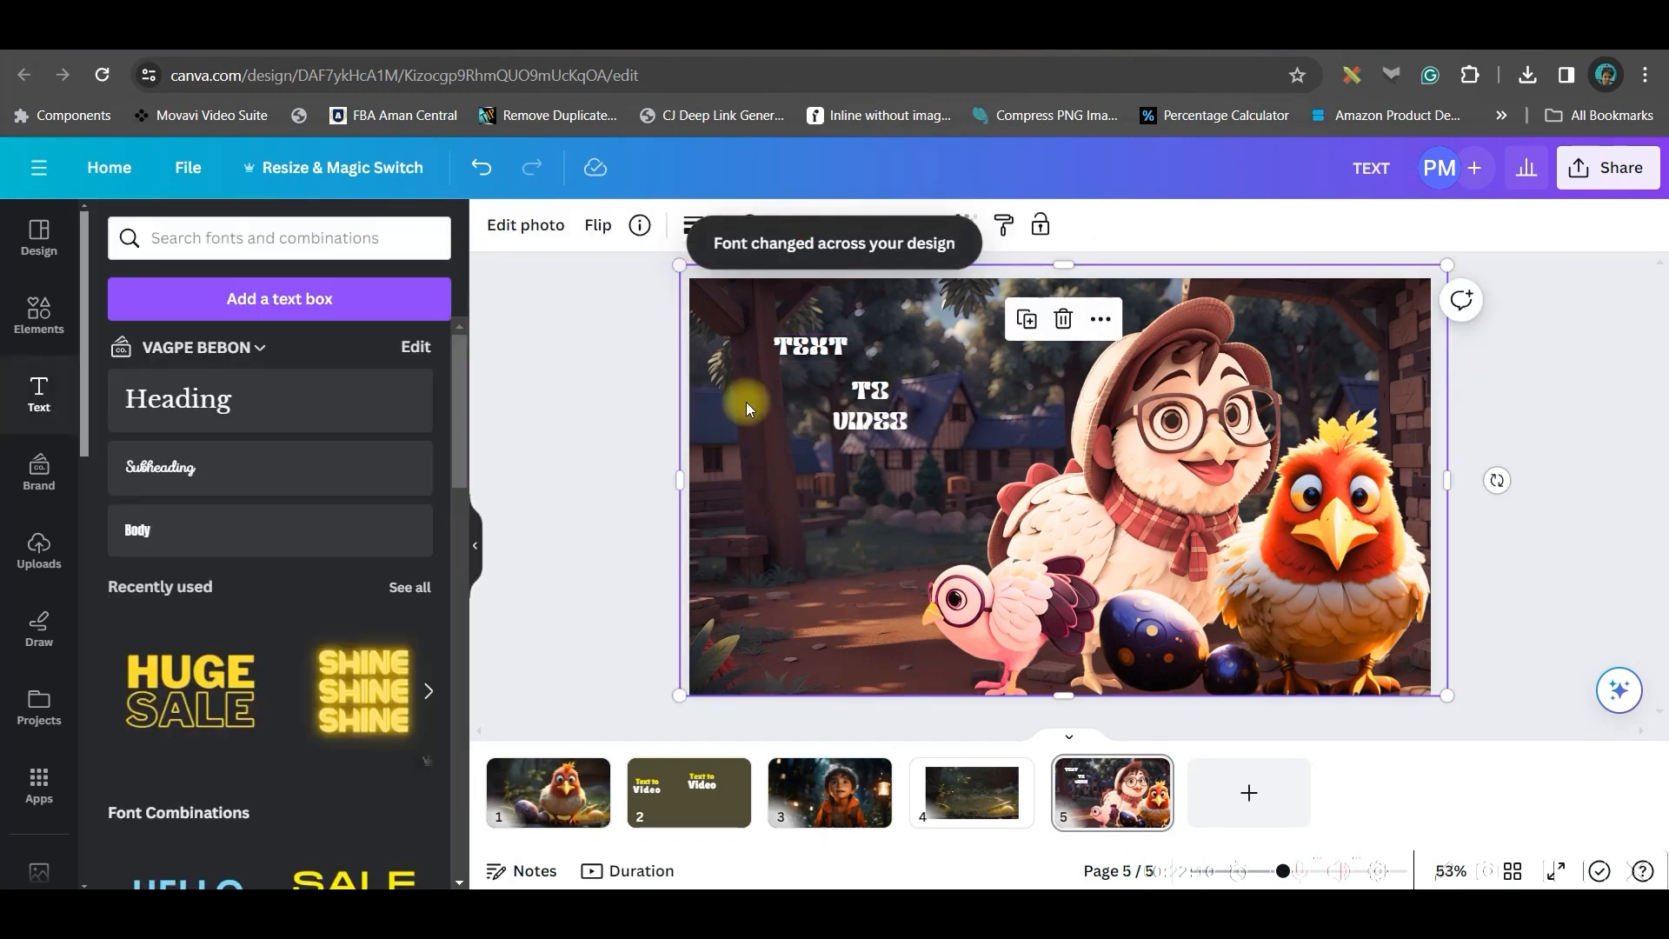
left_click(482, 170)
Increase the title's letter spacing to 64
left_click(1120, 226)
left_click_drag(1172, 322, 1188, 323)
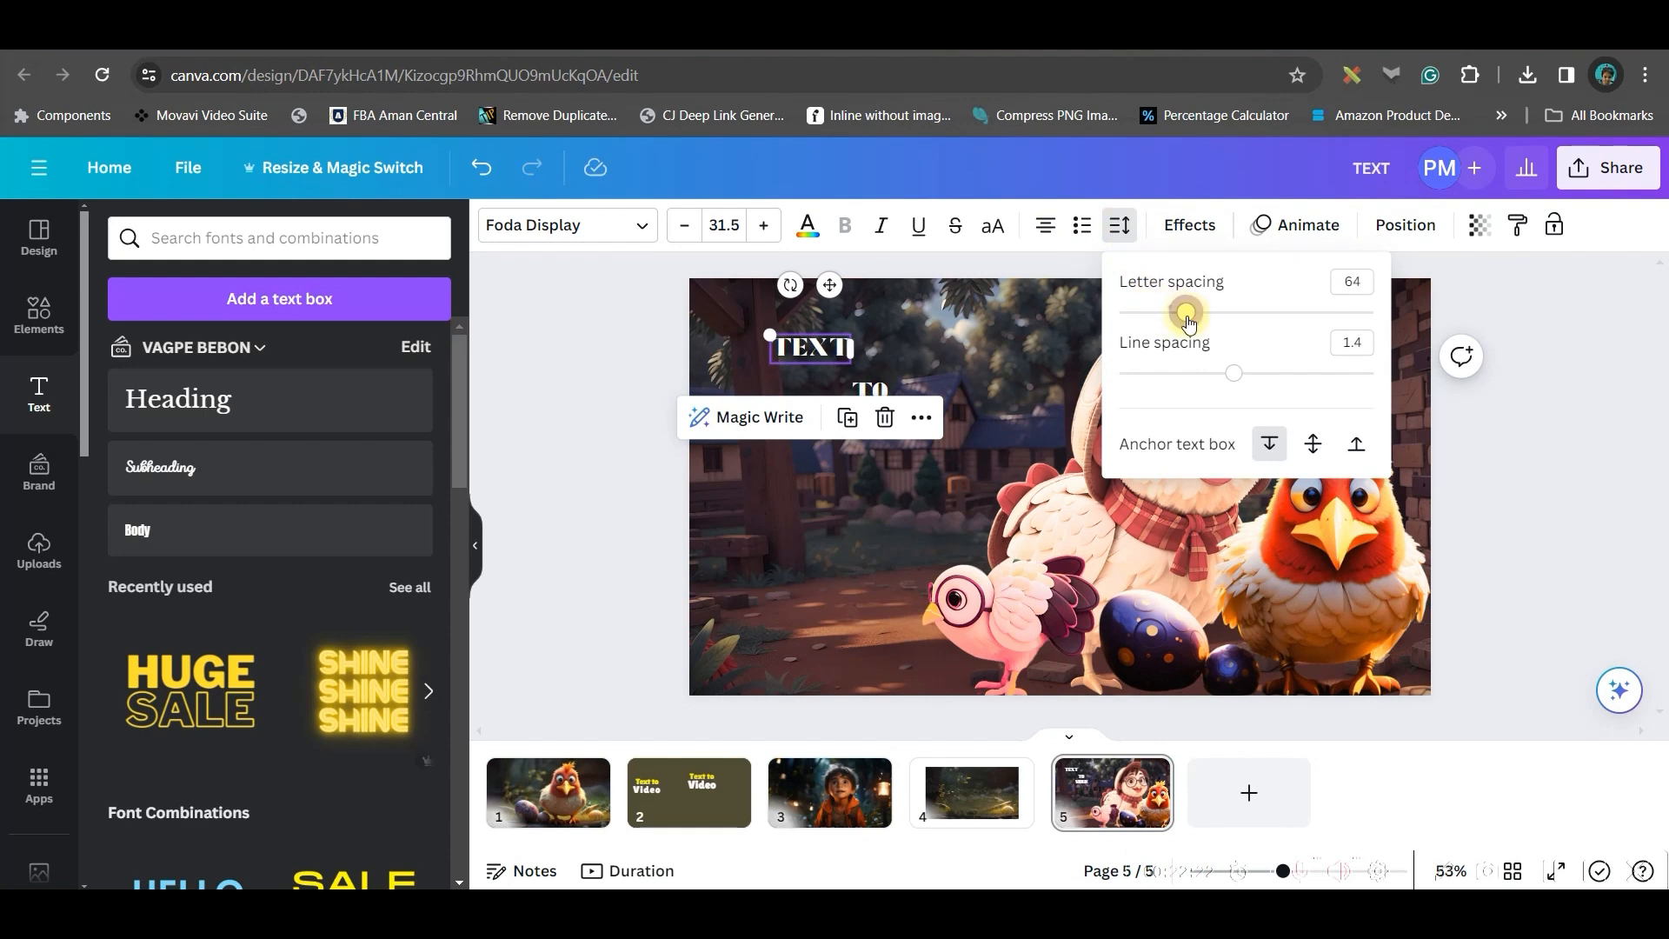
Paste the TEXT line's style onto the TO and VIDEO lines and spread the lines apart vertically
left_click(1518, 225)
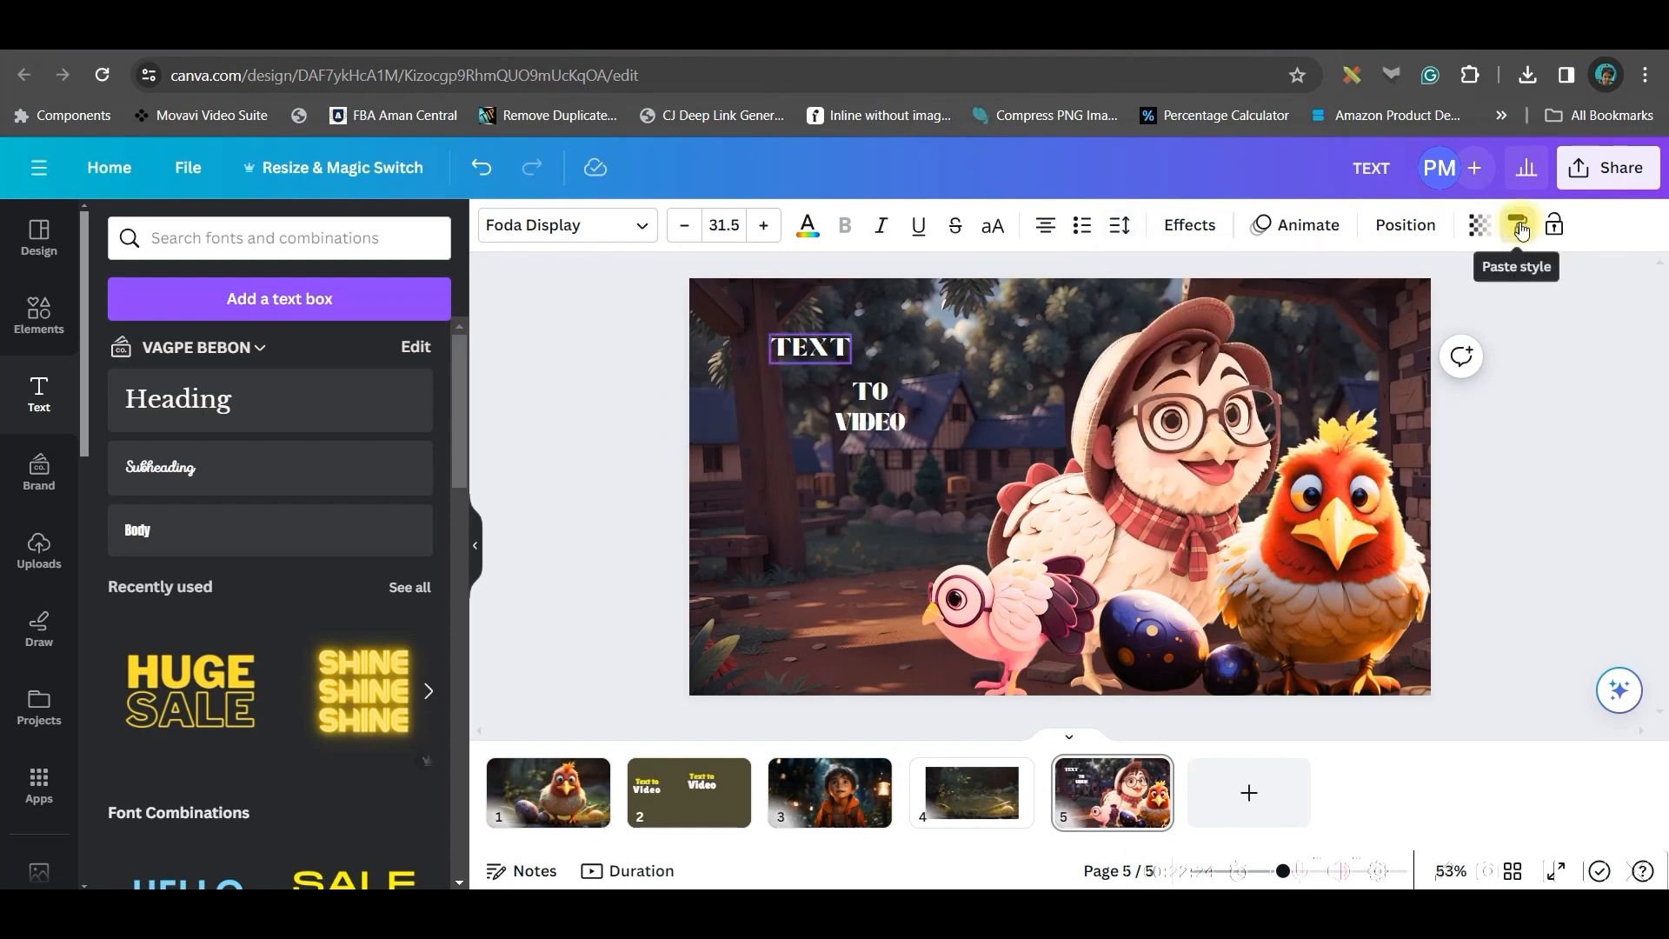
left_click(885, 398)
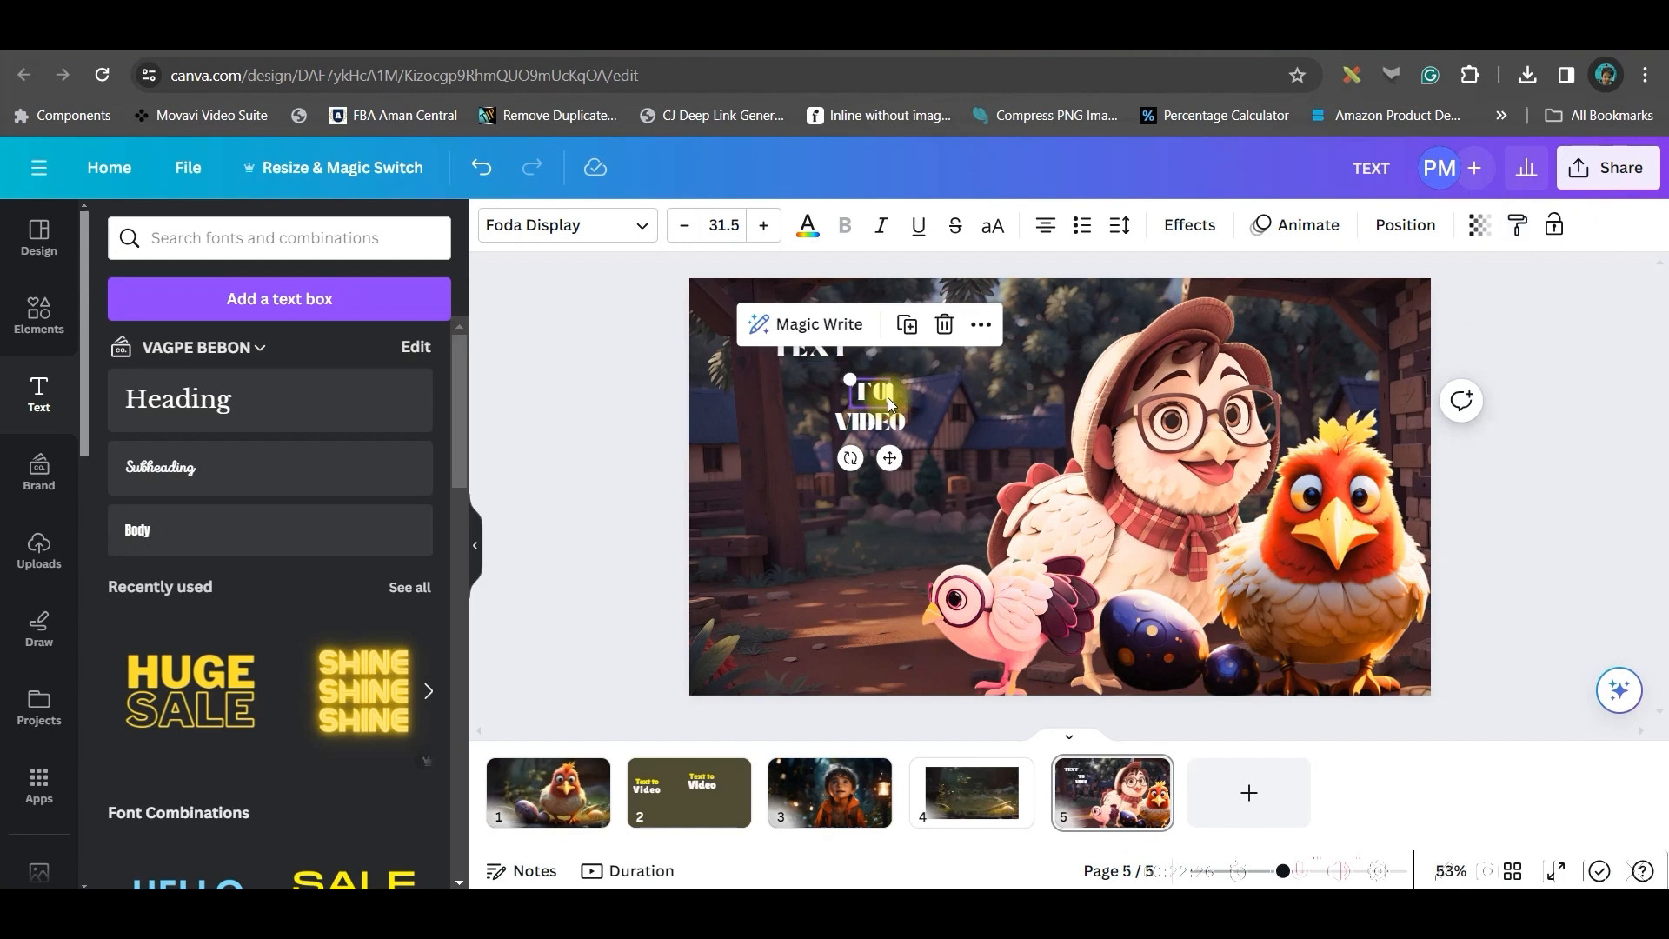
left_click(1518, 225)
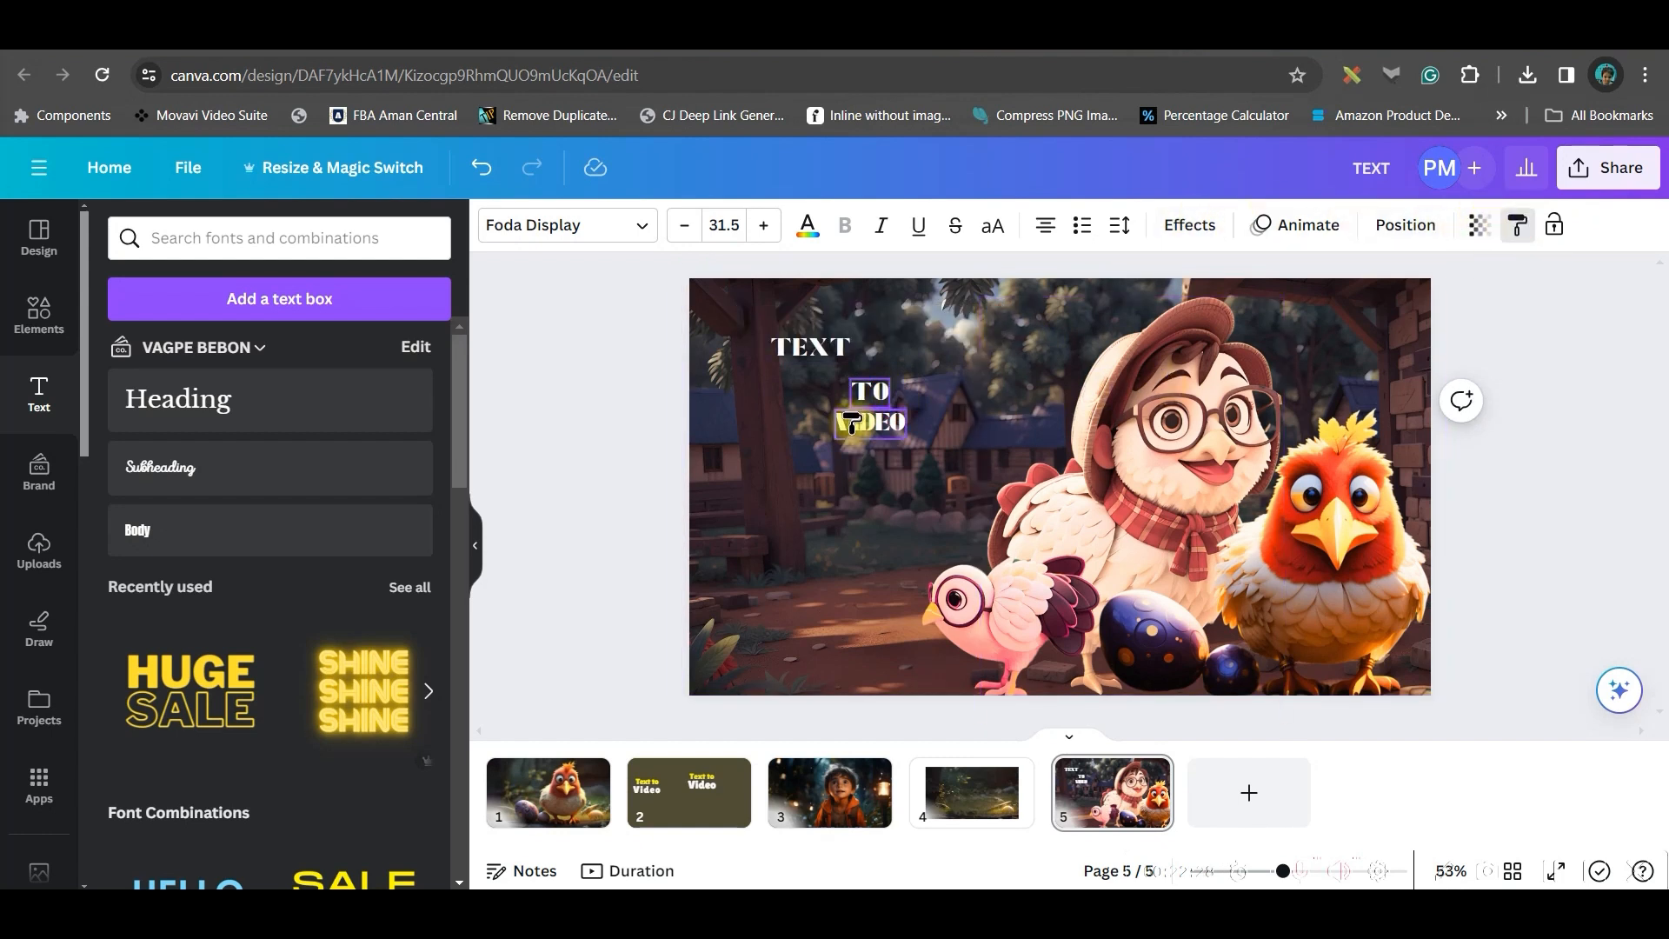
left_click(862, 426)
left_click_drag(890, 489, 830, 564)
left_click_drag(885, 388, 823, 412)
left_click(483, 337)
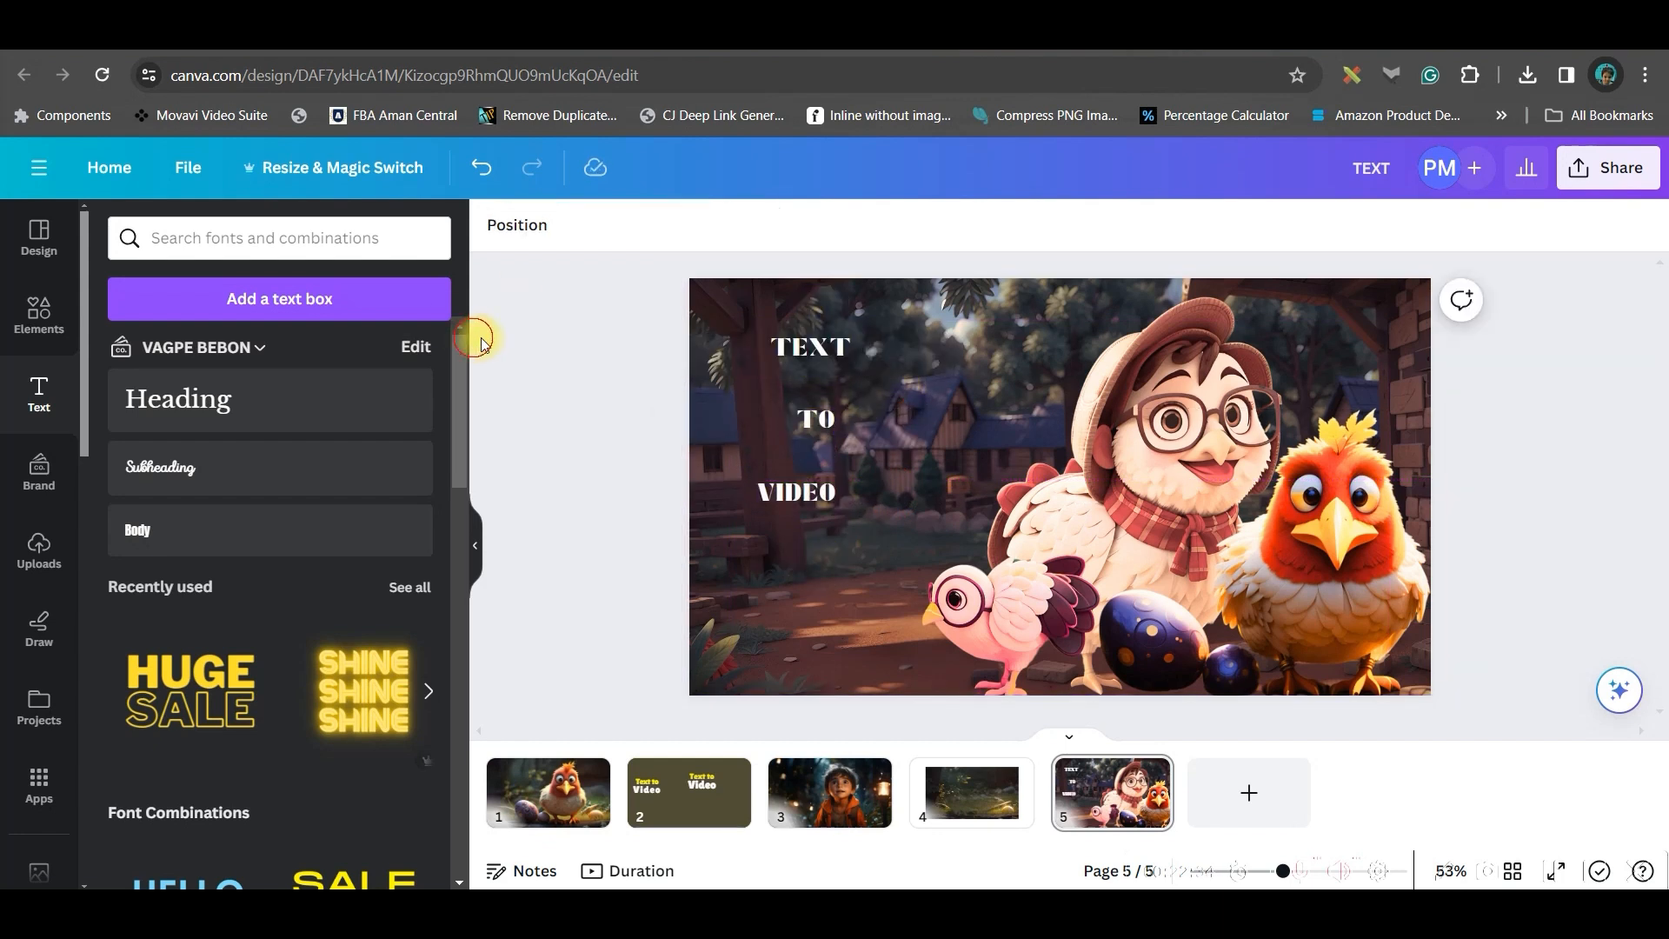
Increase the TEXT line's font size to 87.5
left_click(782, 349)
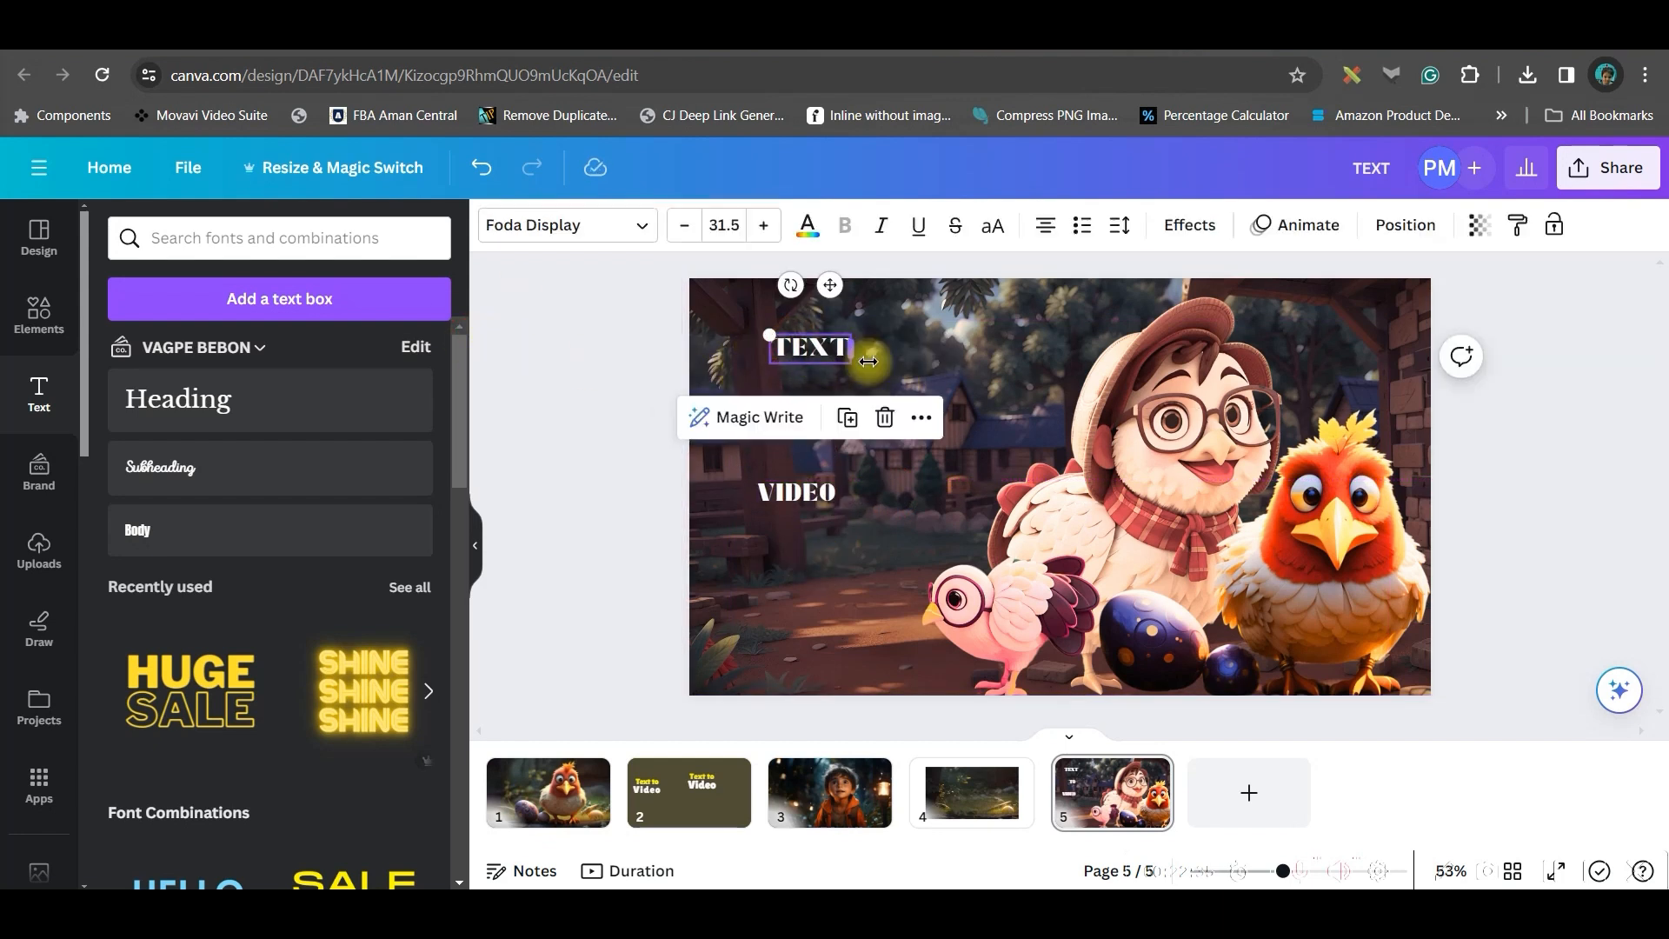
left_click(765, 228)
left_click(765, 228)
left_click(765, 228)
left_click(764, 228)
Paste the enlarged TEXT style onto the TO and VIDEO lines and resize and reposition the VIDEO line
left_click(1517, 225)
left_click(813, 420)
left_click(1517, 225)
left_click(796, 493)
left_click_drag(933, 565, 972, 582)
left_click_drag(849, 540, 849, 508)
Apply the Neon effect to the TEXT line with an intensity of 59
left_click(862, 337)
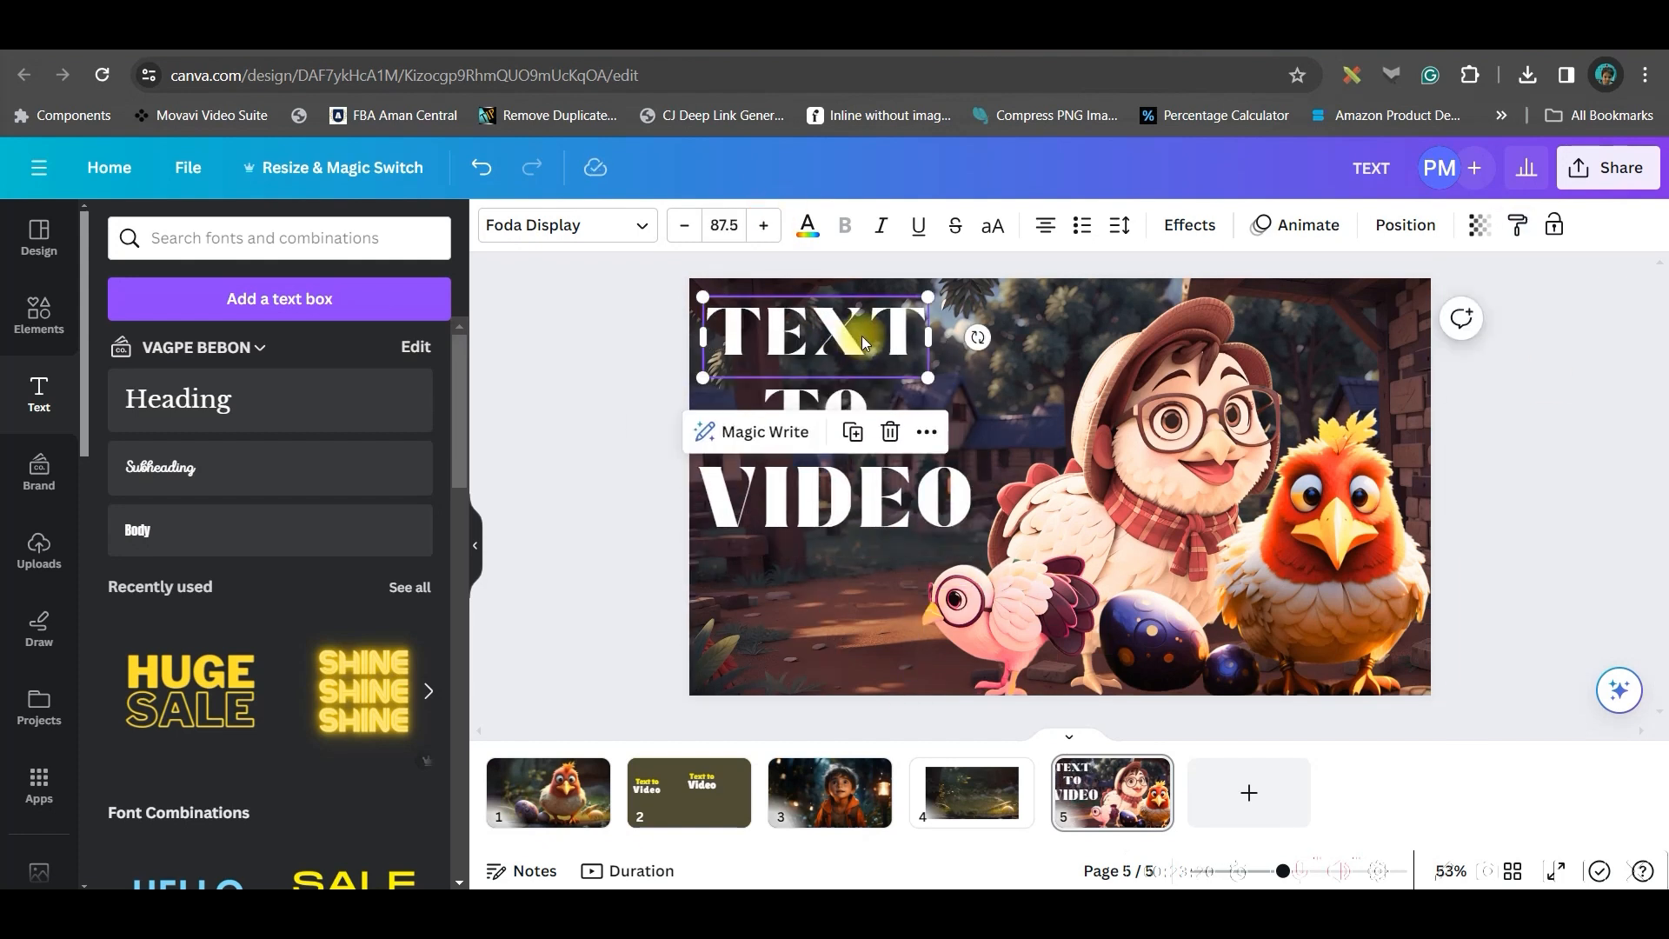
left_click(1184, 223)
left_click(389, 641)
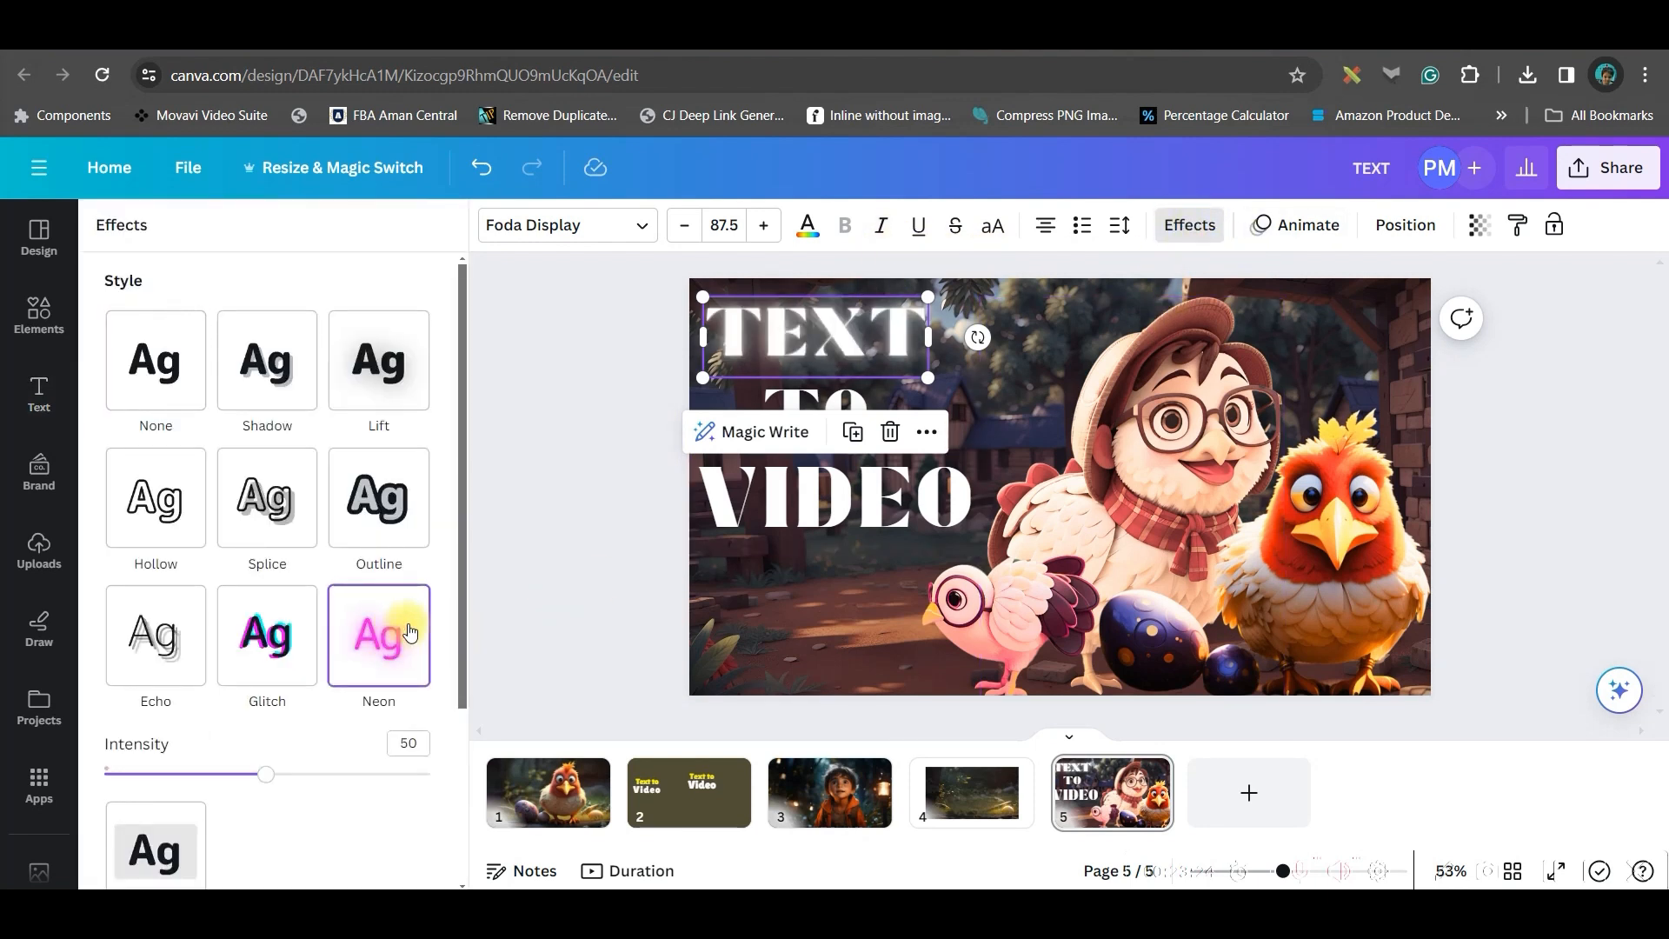
left_click_drag(268, 782, 296, 820)
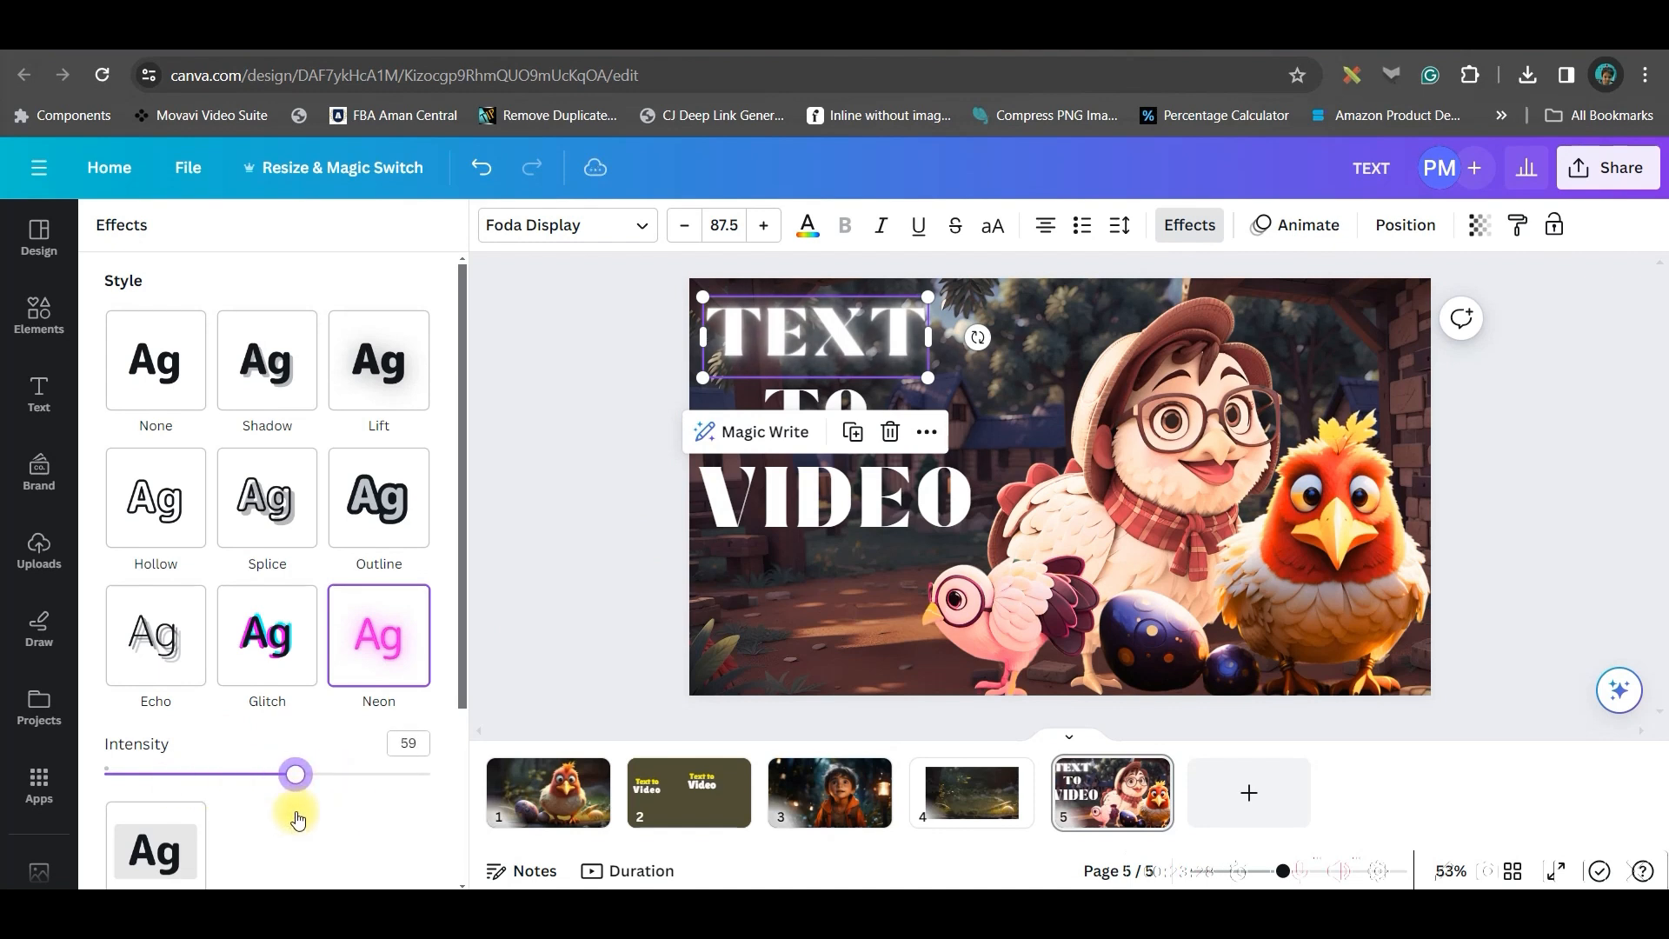
Paste the neon style onto the TO and VIDEO lines and resize the VIDEO line's box
left_click(1517, 225)
left_click(815, 416)
left_click(1517, 225)
left_click(839, 500)
left_click_drag(983, 503, 1059, 574)
left_click_drag(1060, 502, 995, 500)
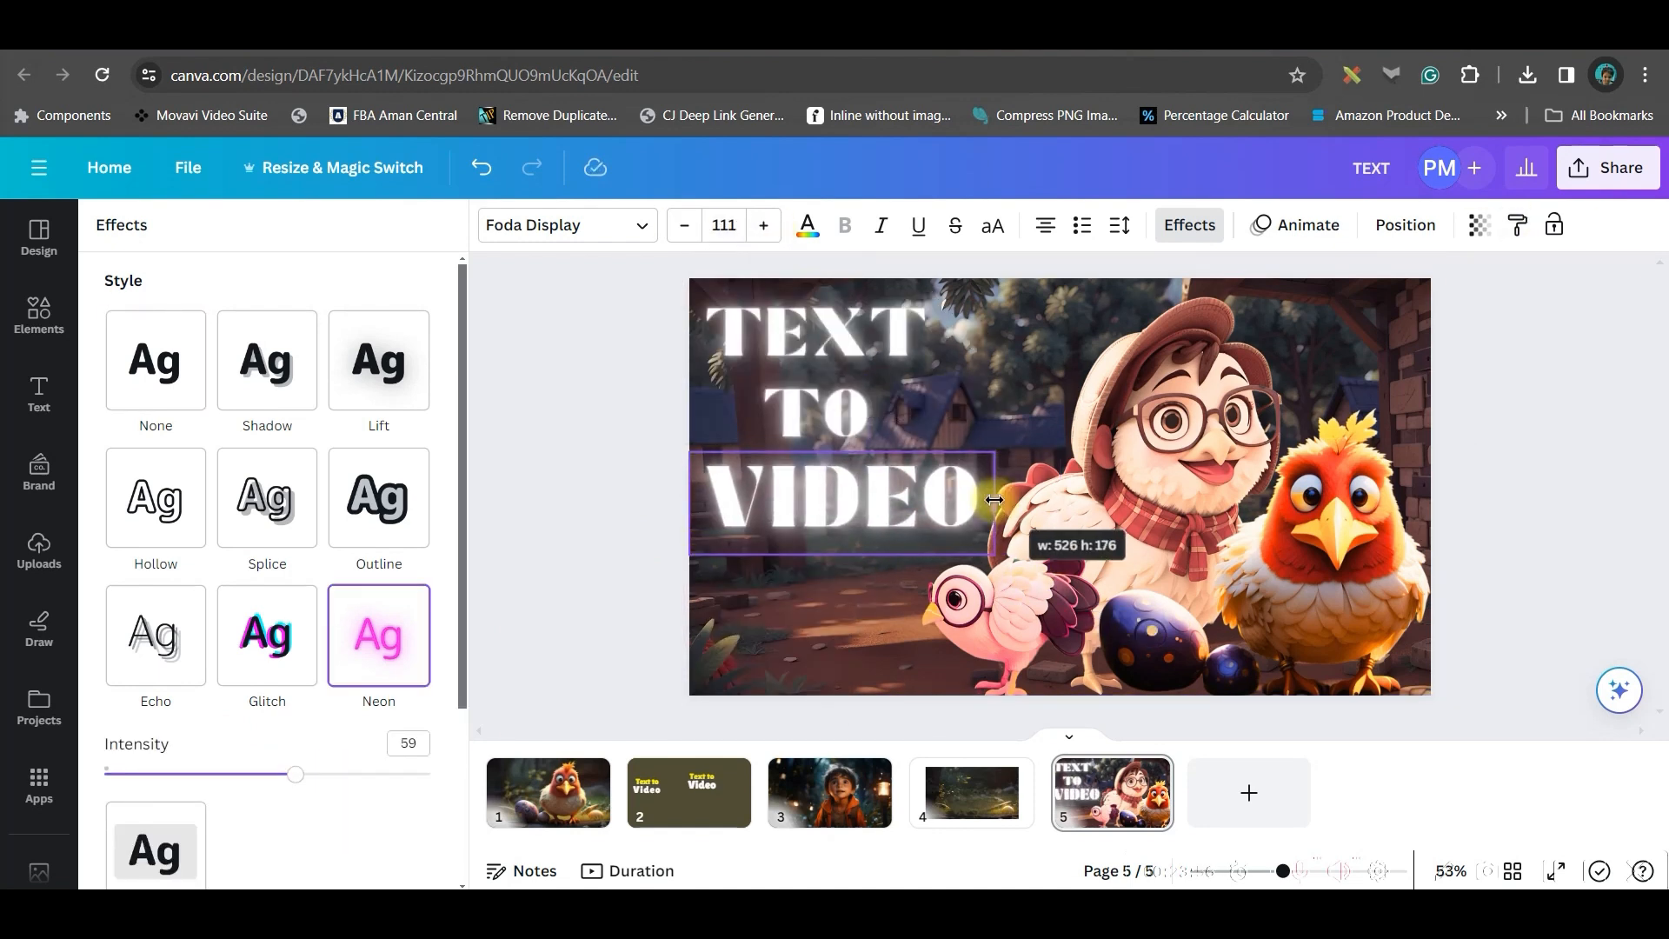
Colour the VIDEO line yellow and move it slightly down
left_click(808, 226)
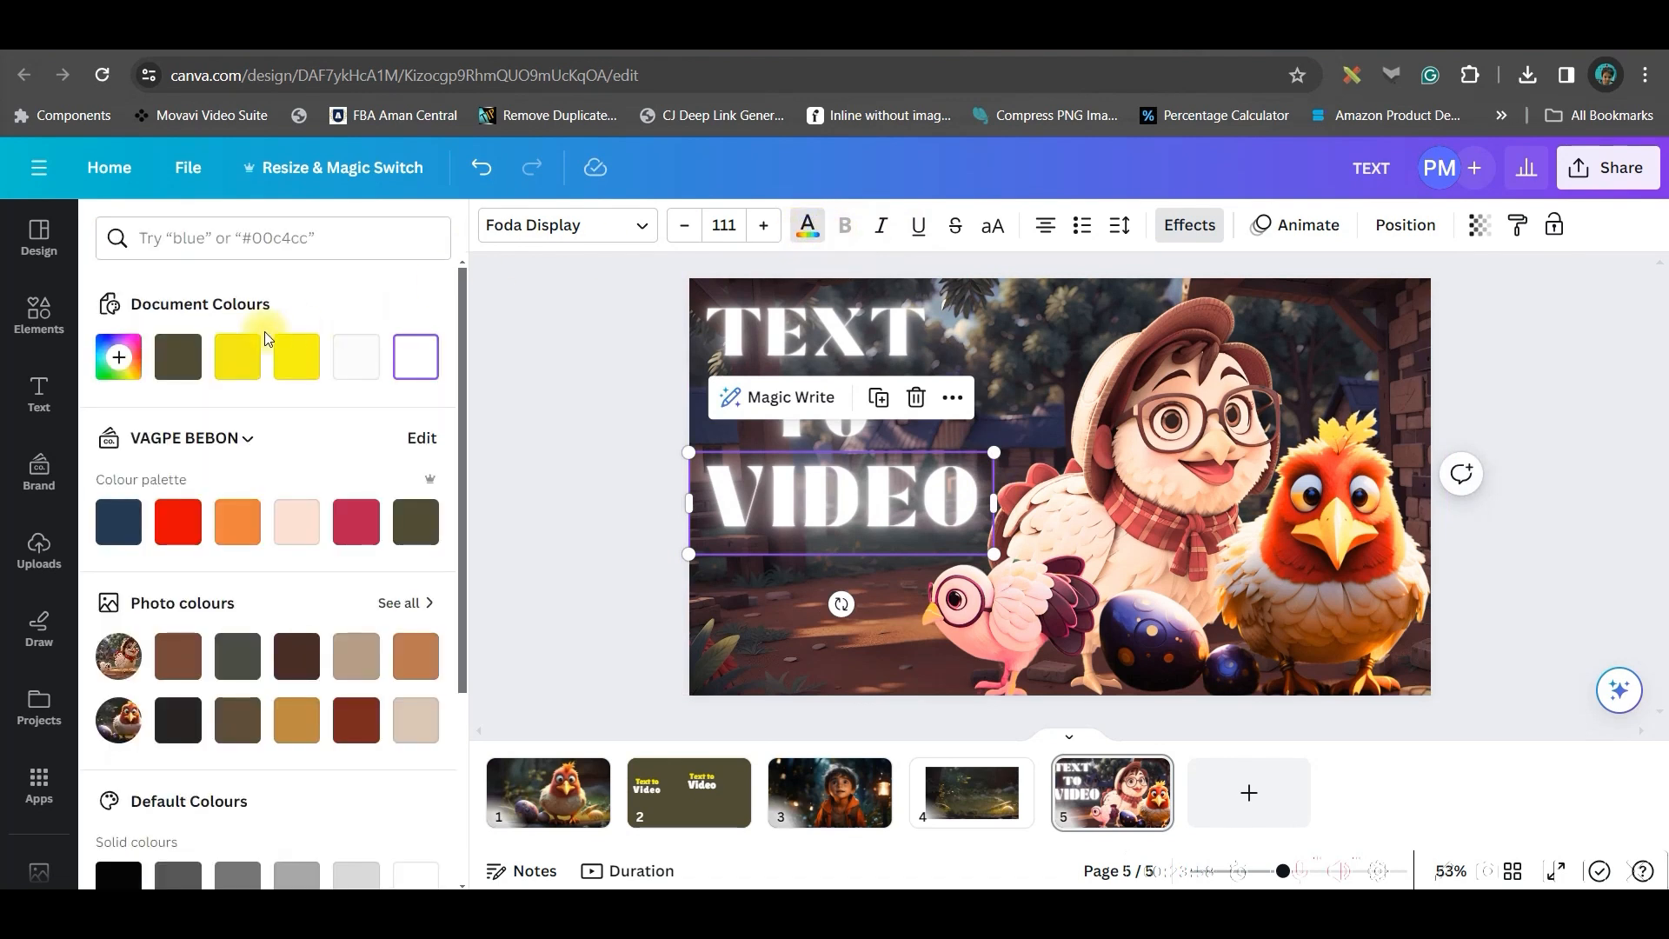
left_click(295, 371)
left_click(597, 414)
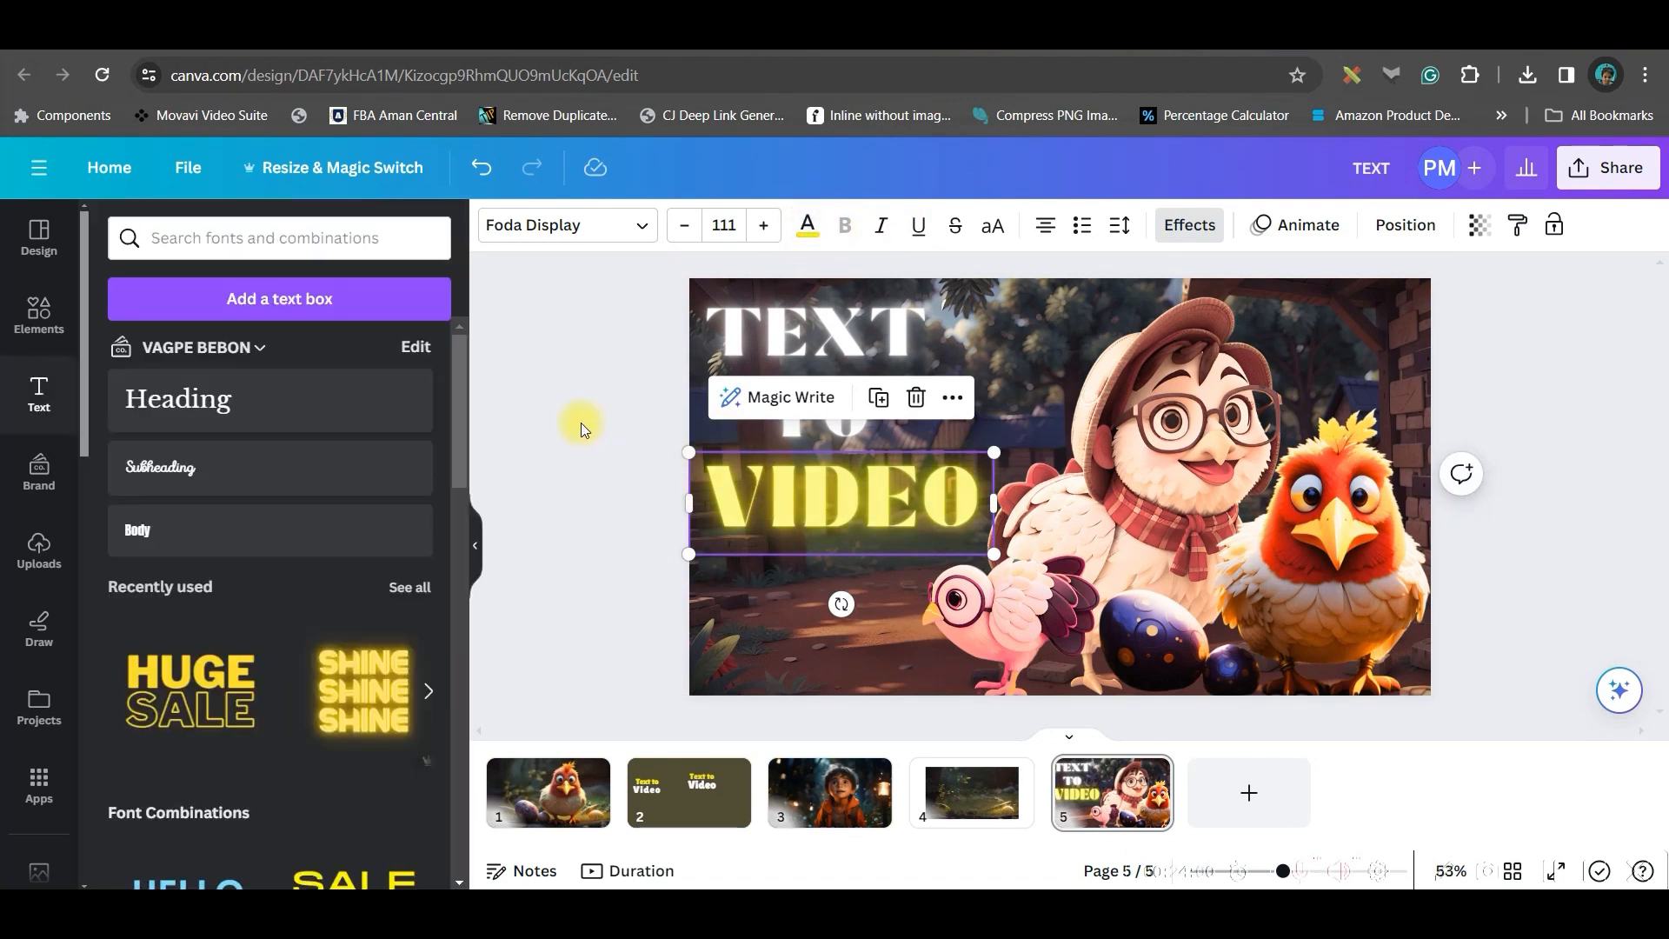
left_click(667, 470)
left_click_drag(863, 514, 863, 531)
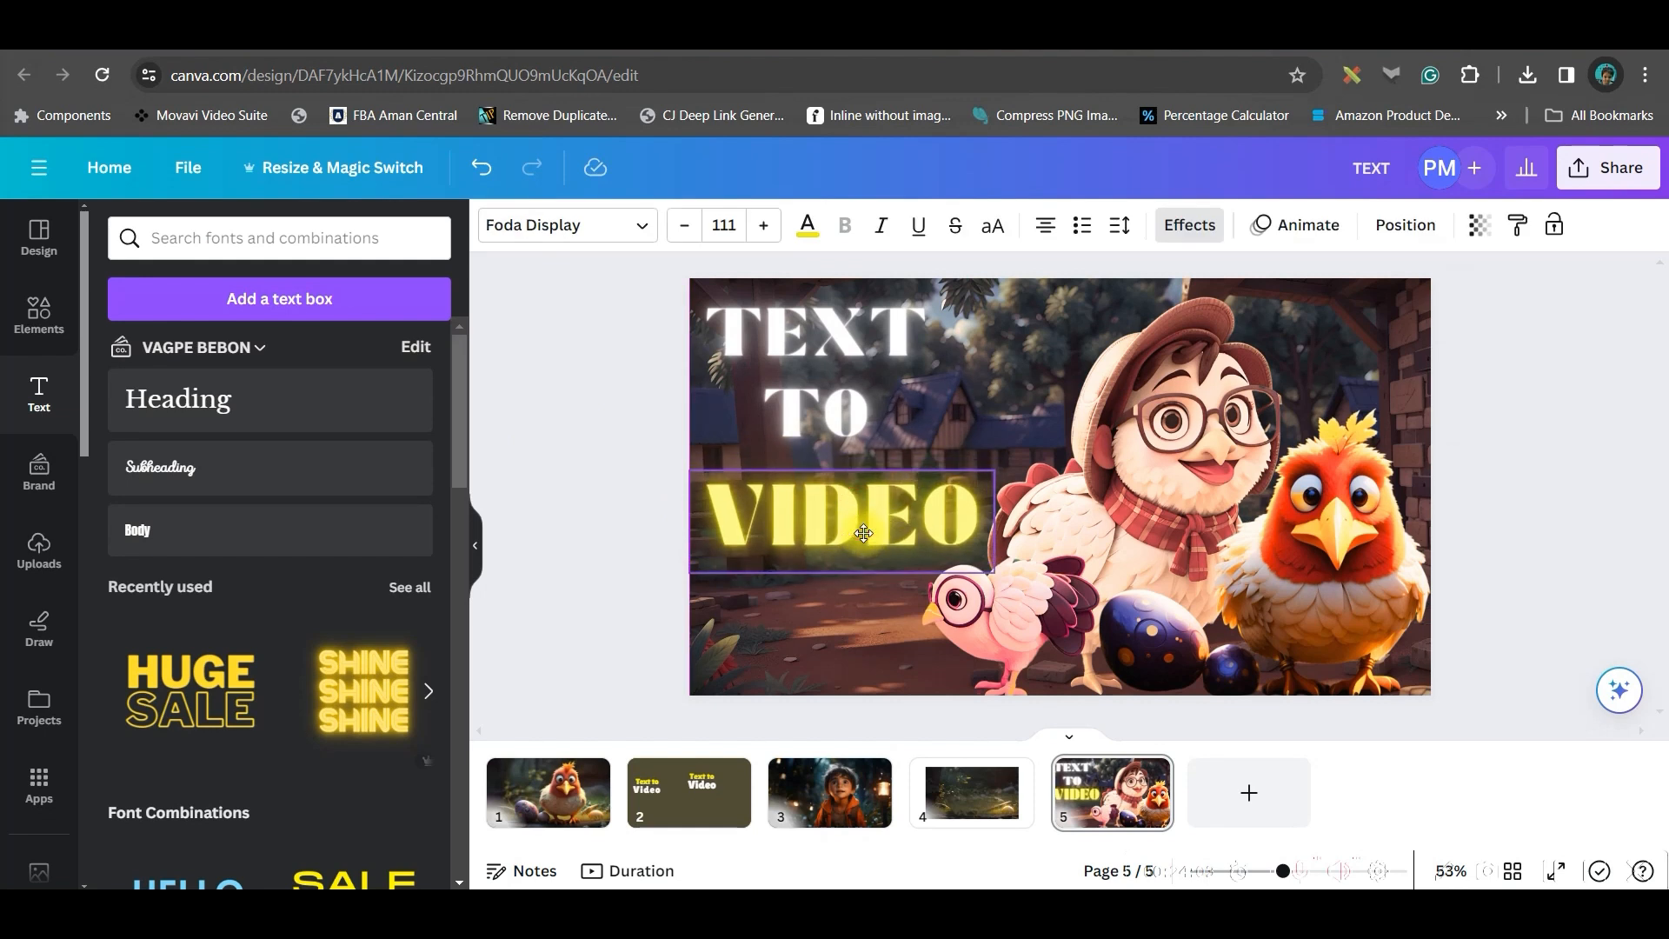
Select the three title lines, tidy up their vertical spacing, slightly enlarge them and group them
left_click(866, 325, "shift")
left_click(871, 397, "shift")
left_click(877, 520)
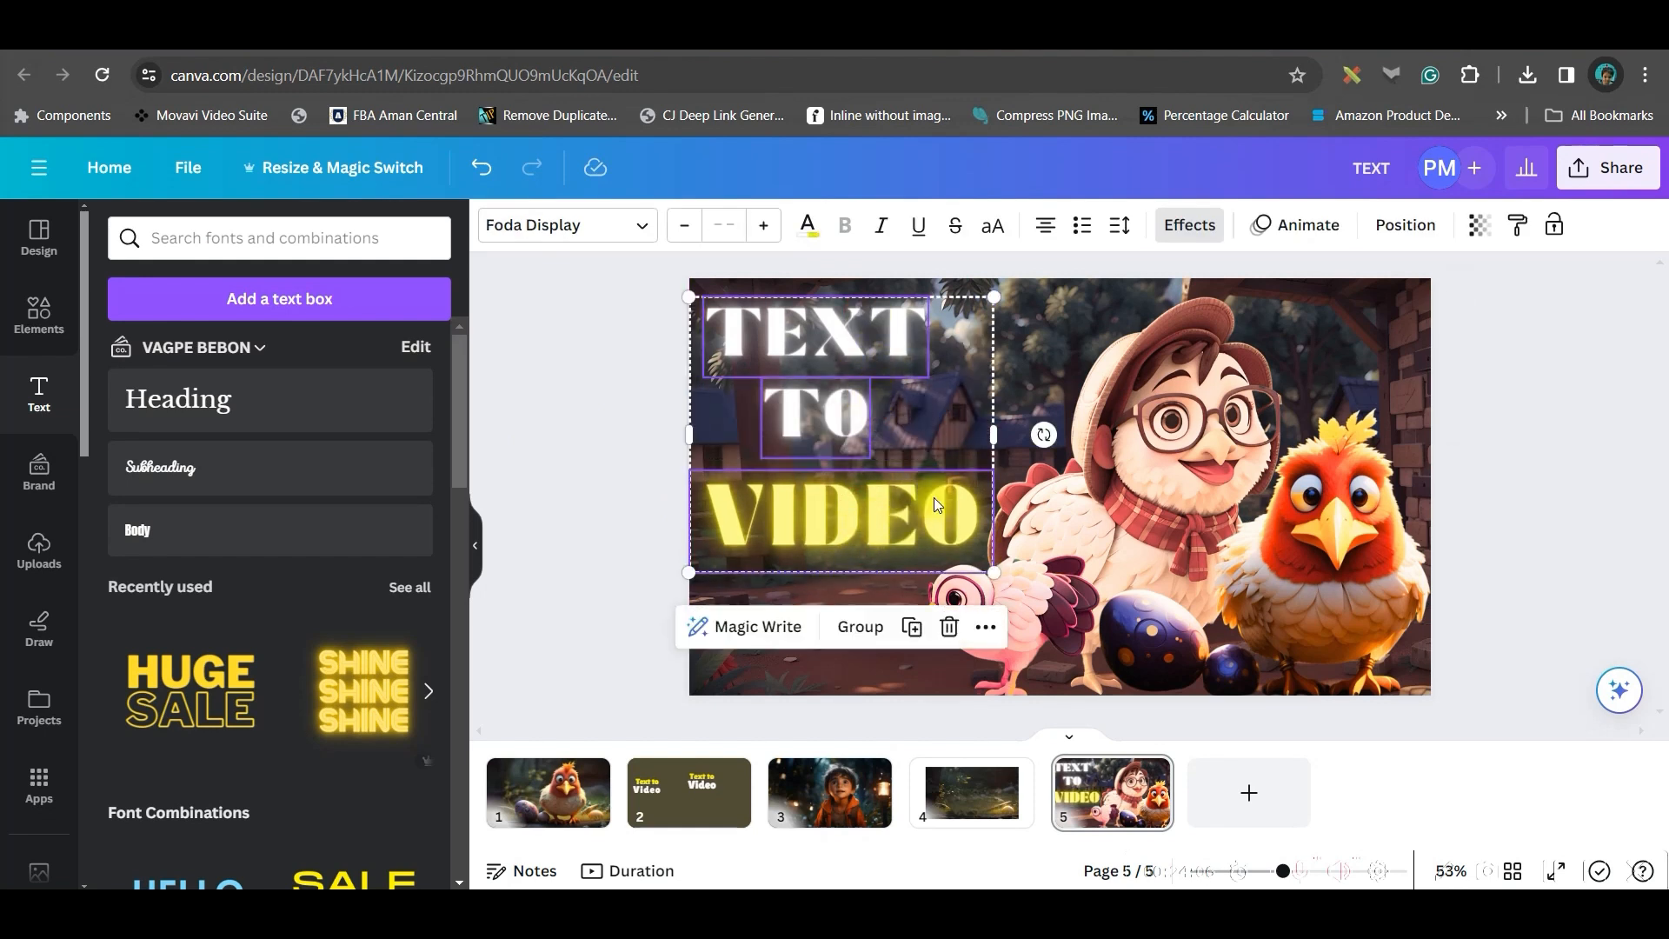
left_click(1416, 227)
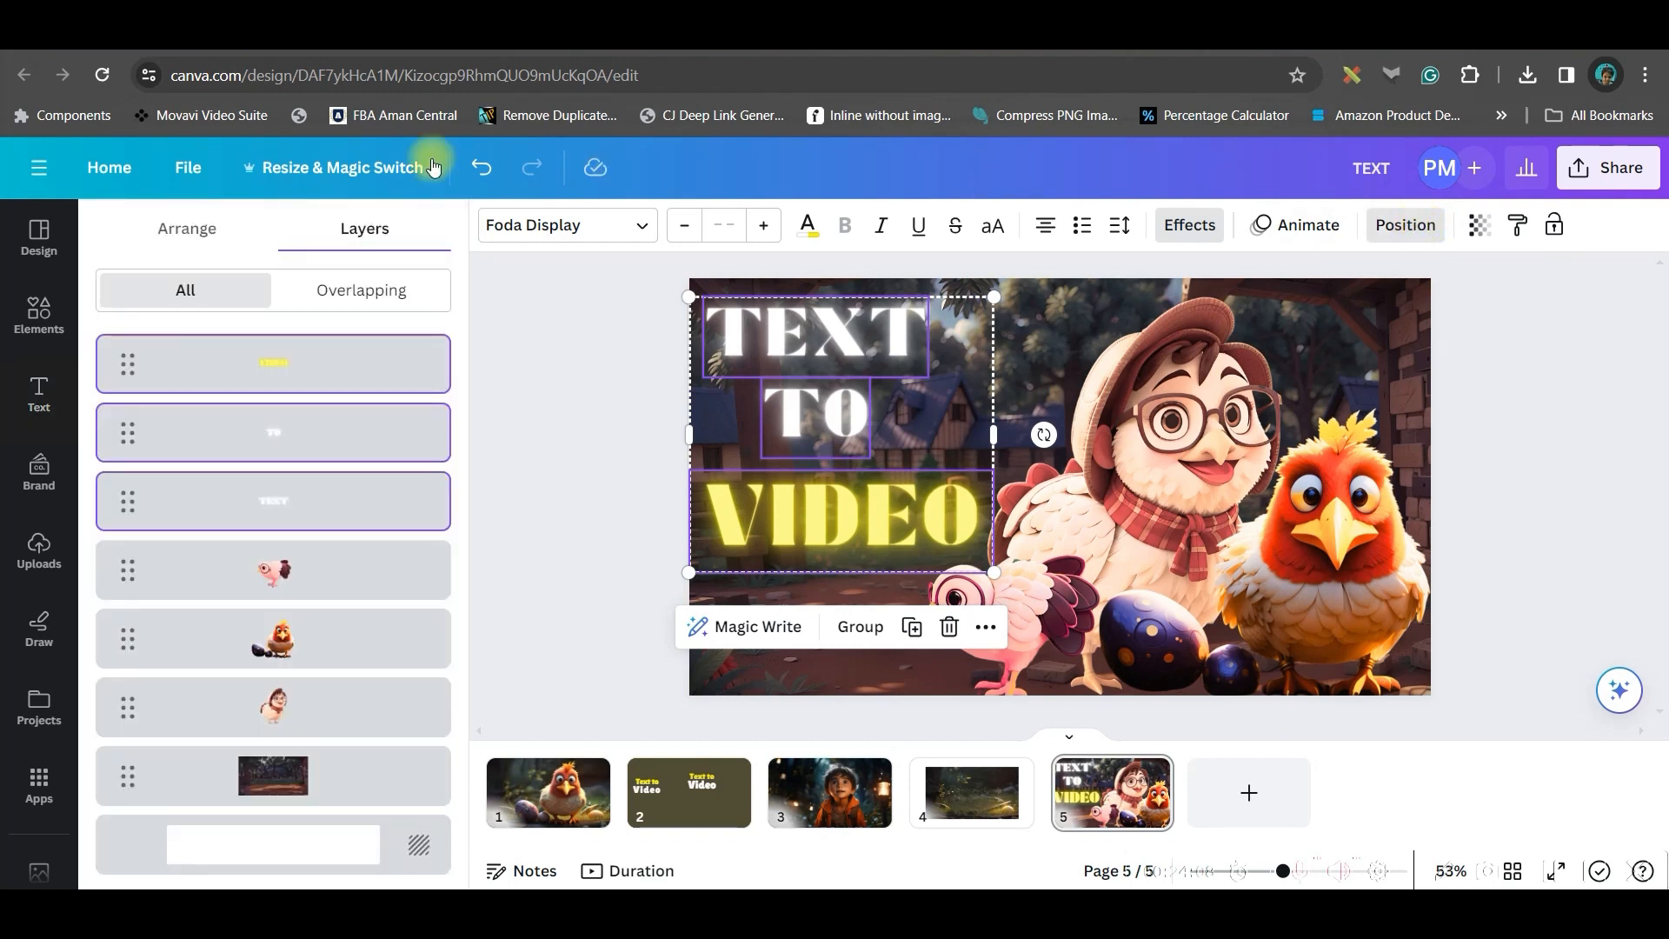
left_click(177, 228)
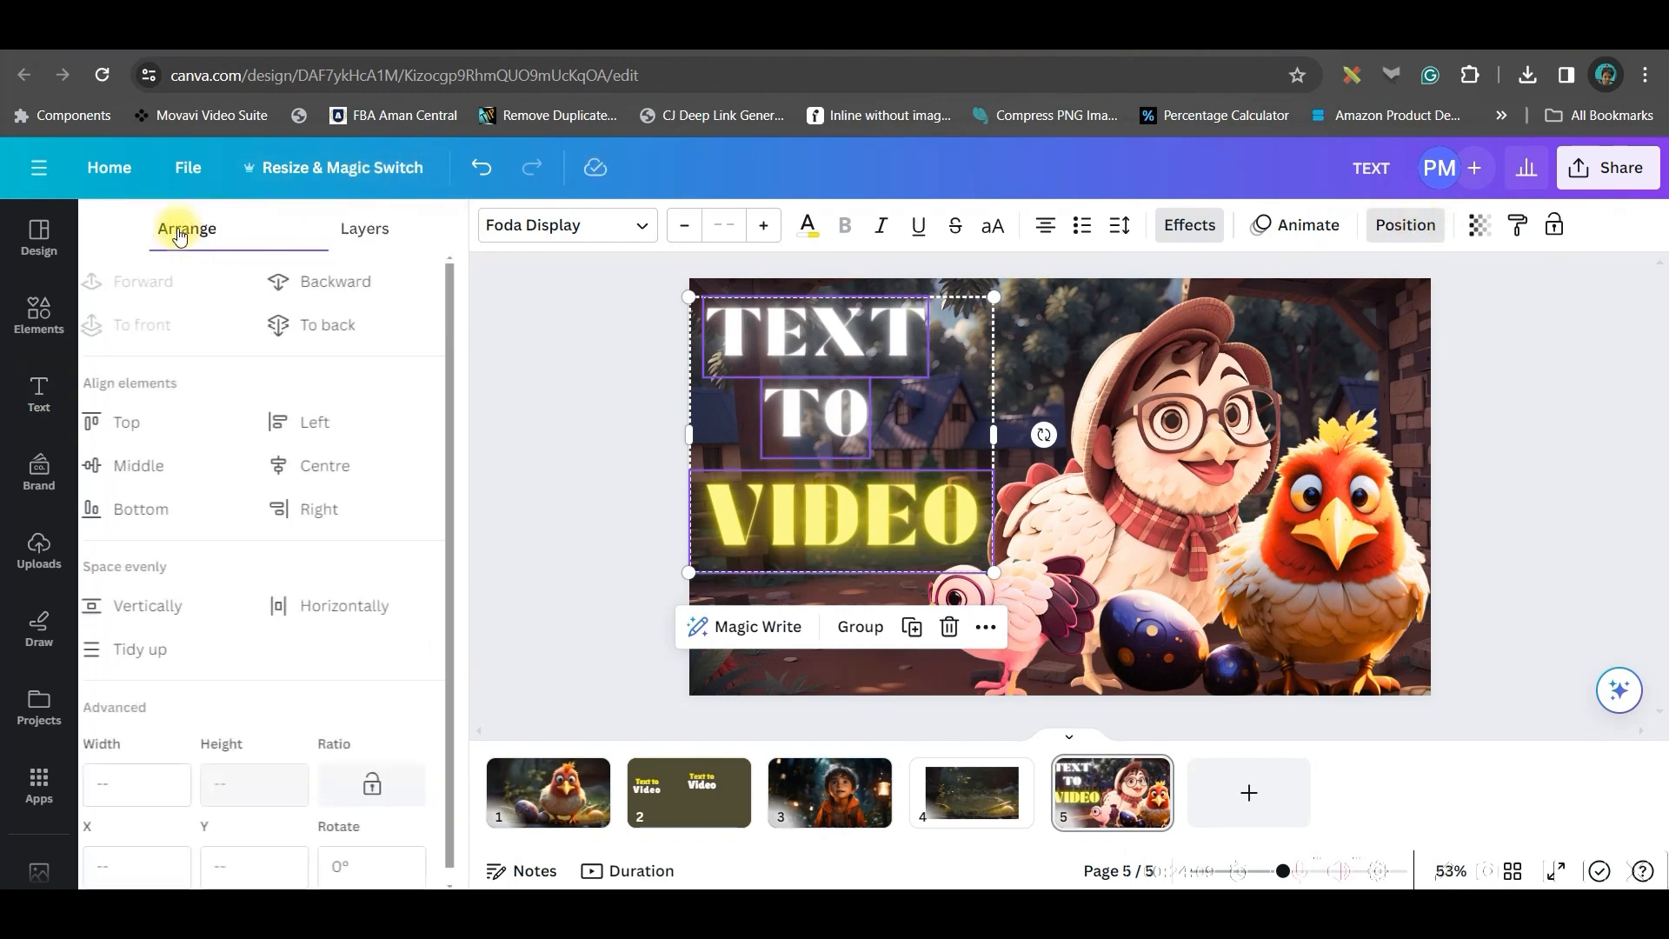
left_click(165, 648)
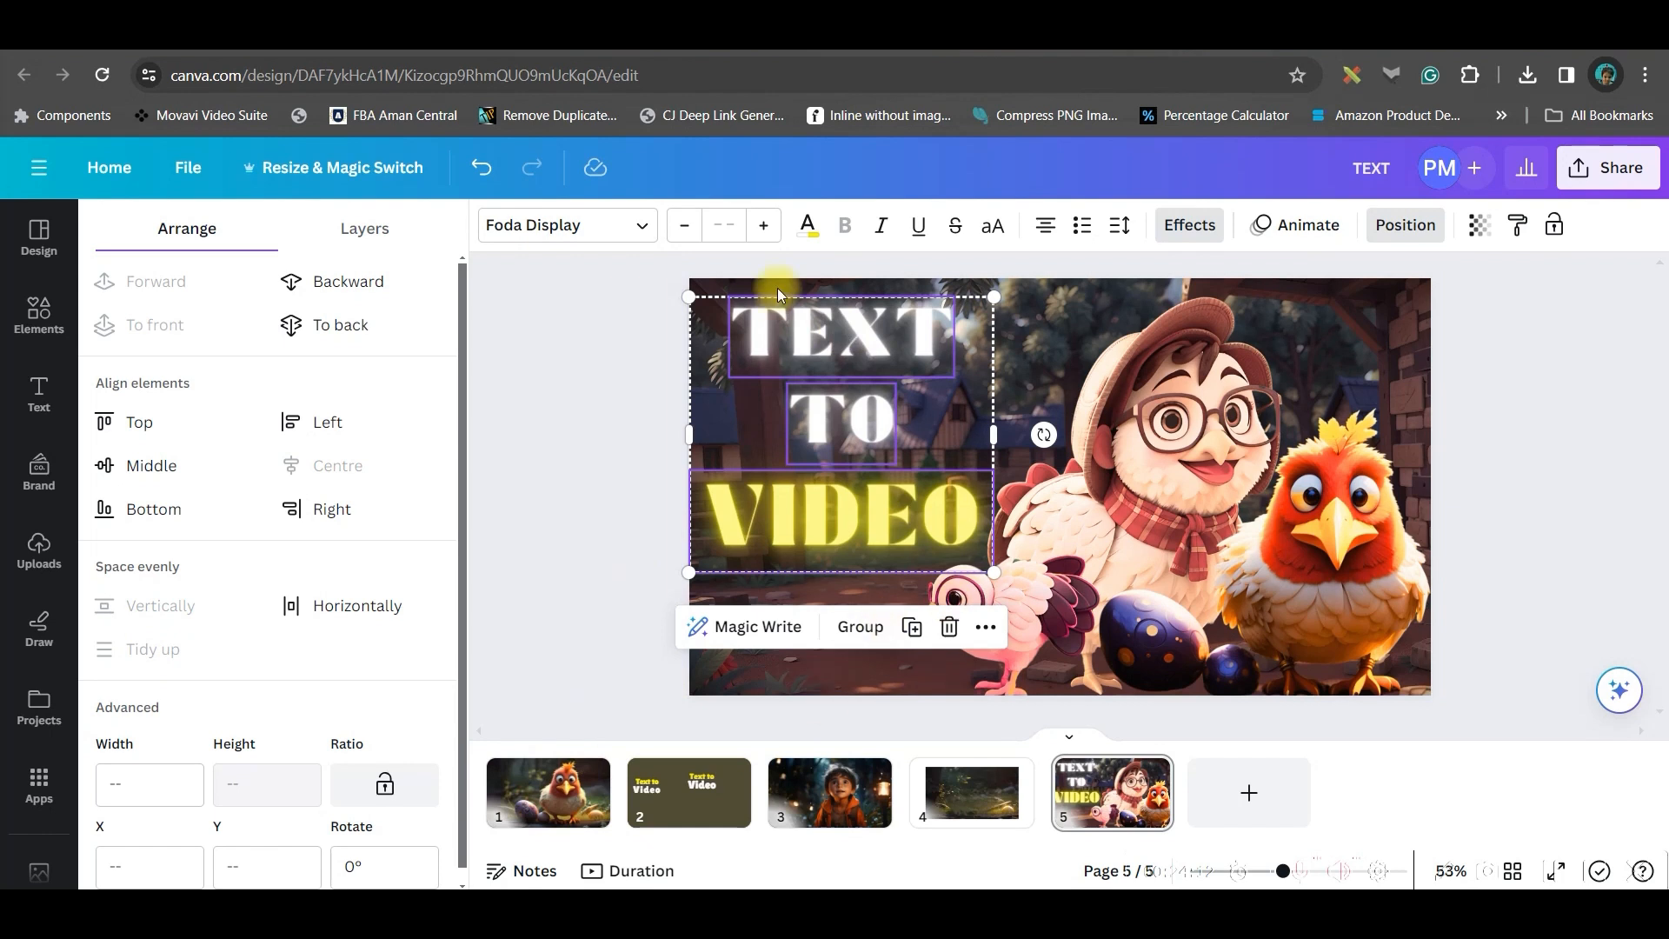
left_click_drag(985, 573, 1005, 583)
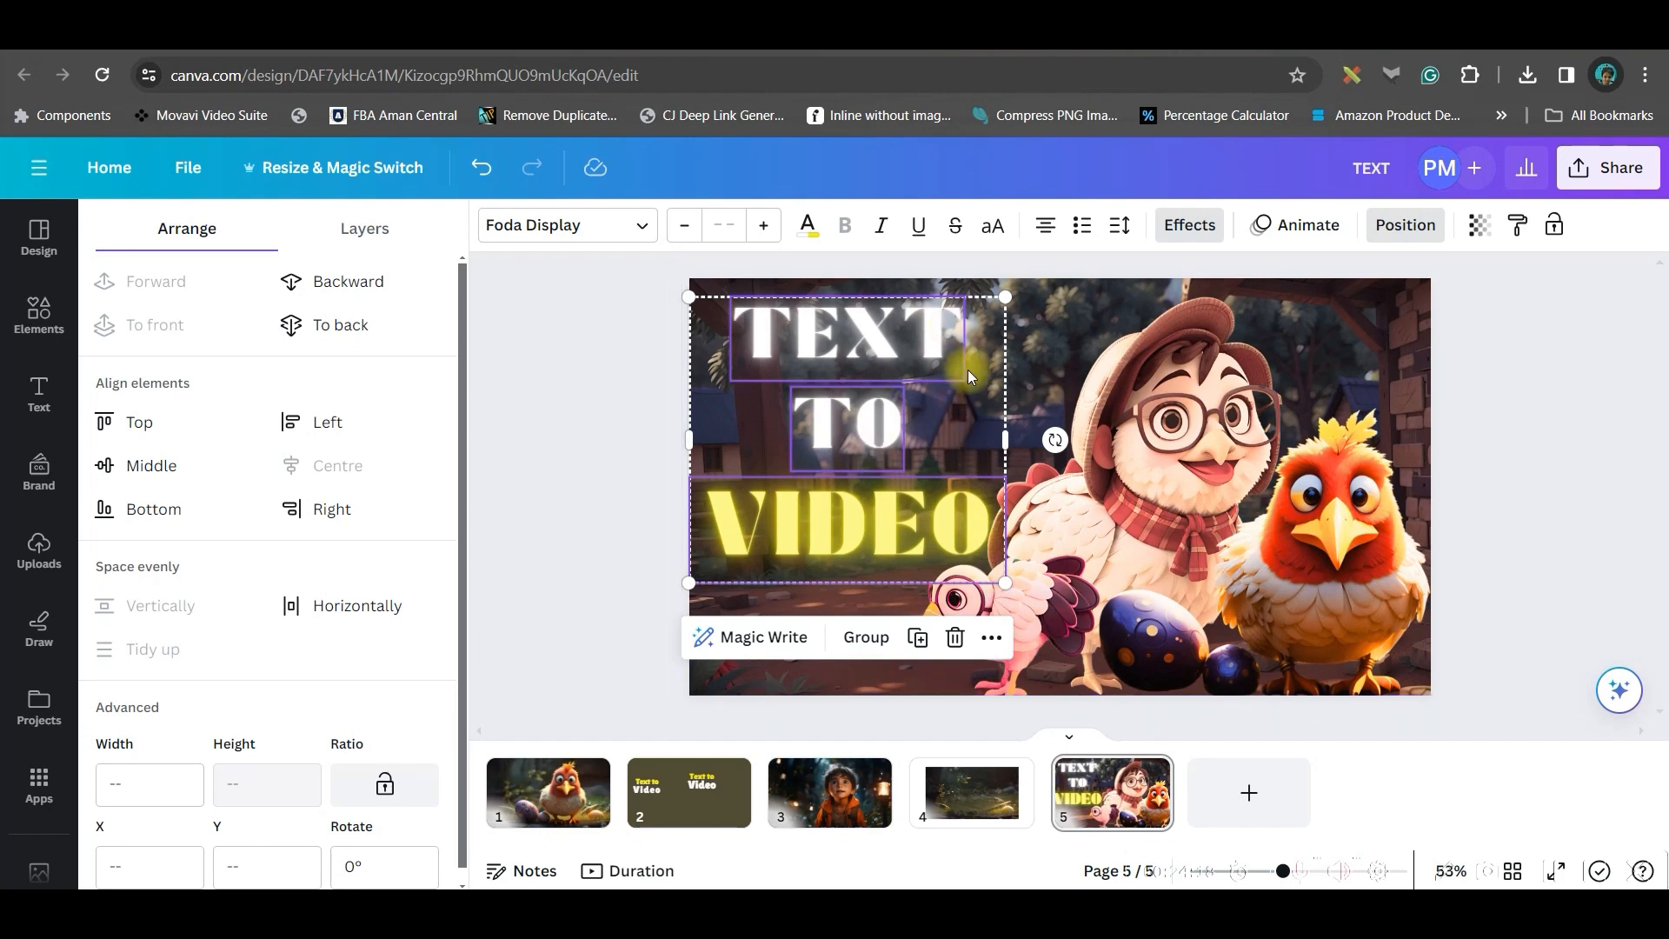
left_click(867, 638)
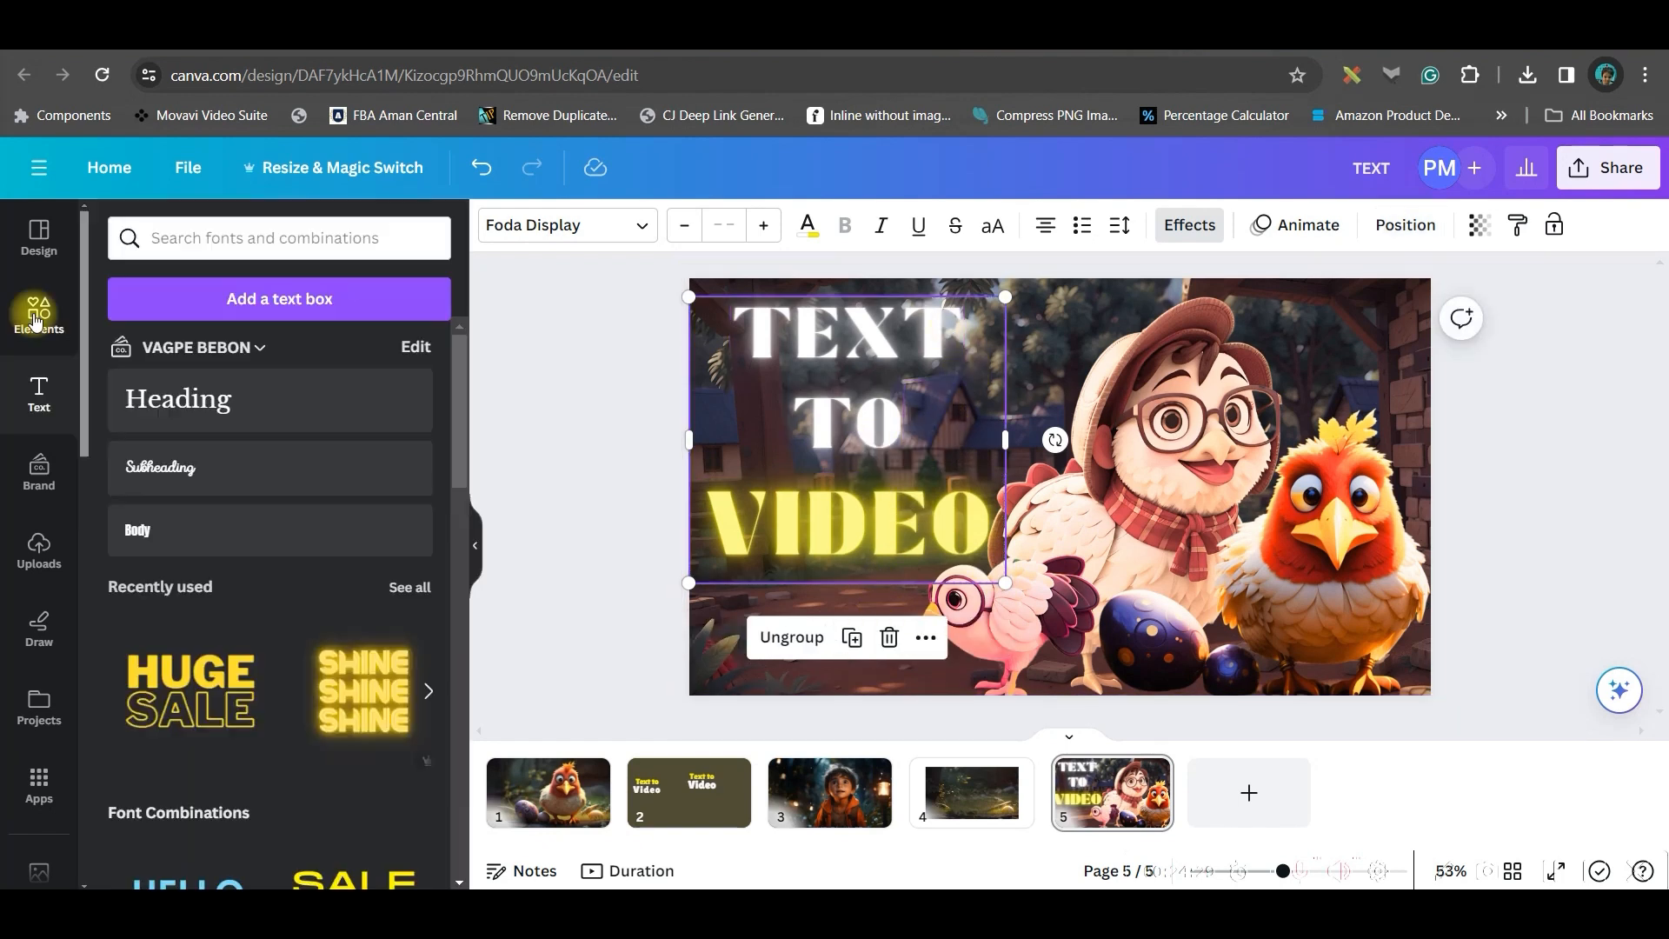
Search the elements for arrow and insert the orange curved arrow graphic
left_click(35, 313)
left_click(248, 240)
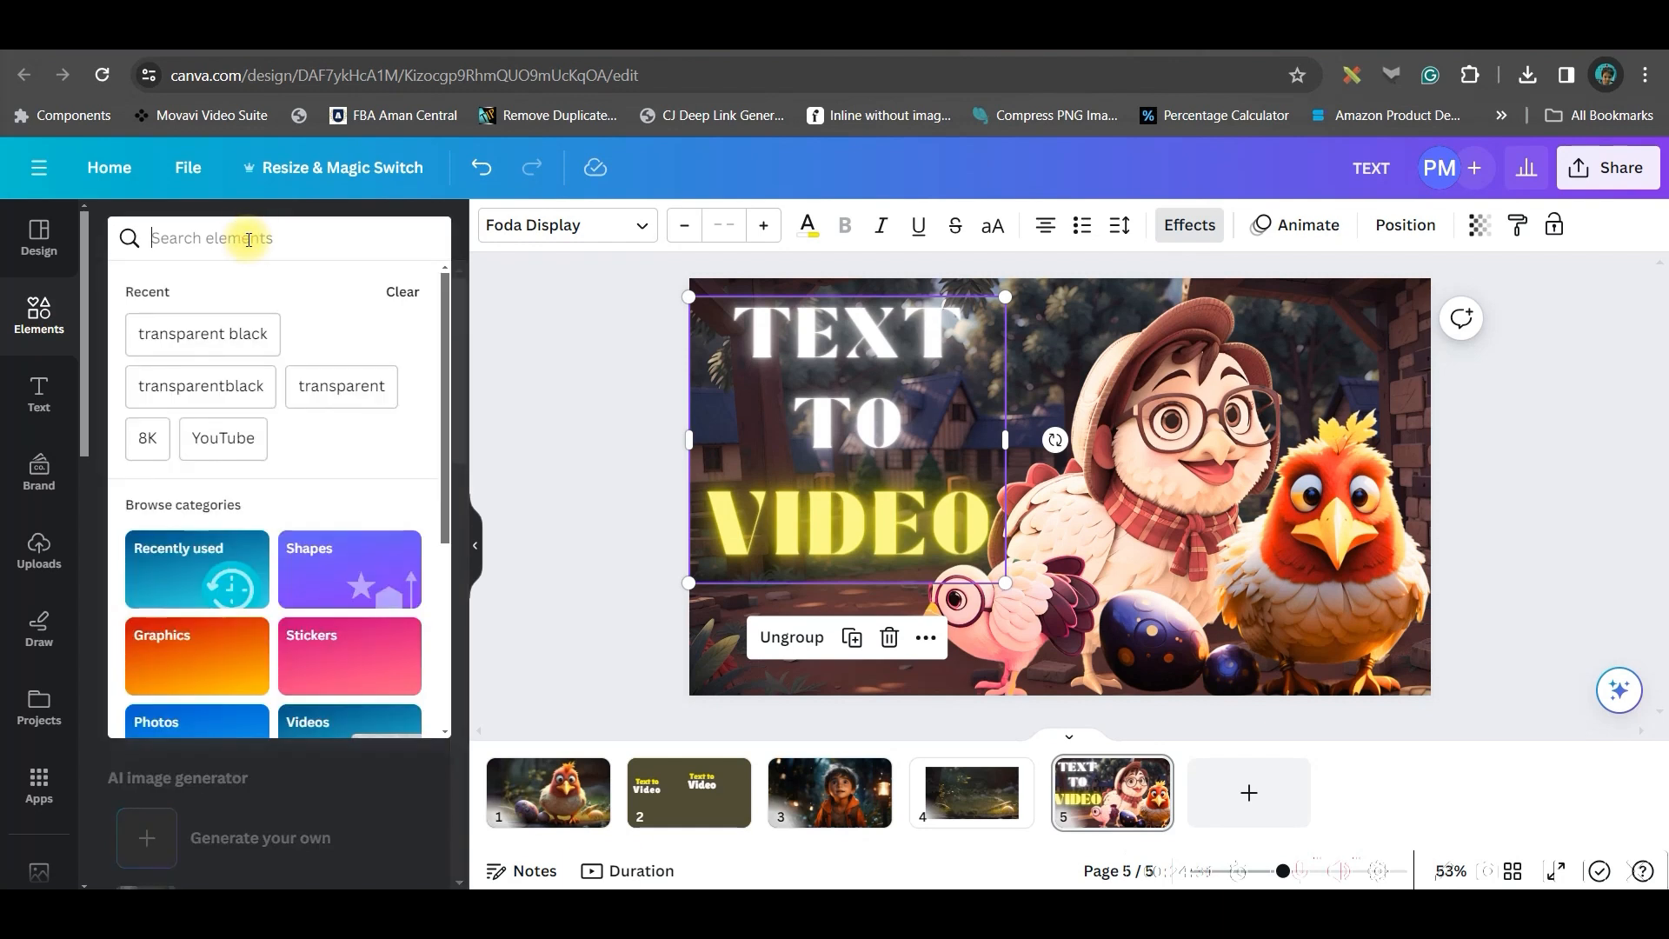
type("arrow")
key("Return")
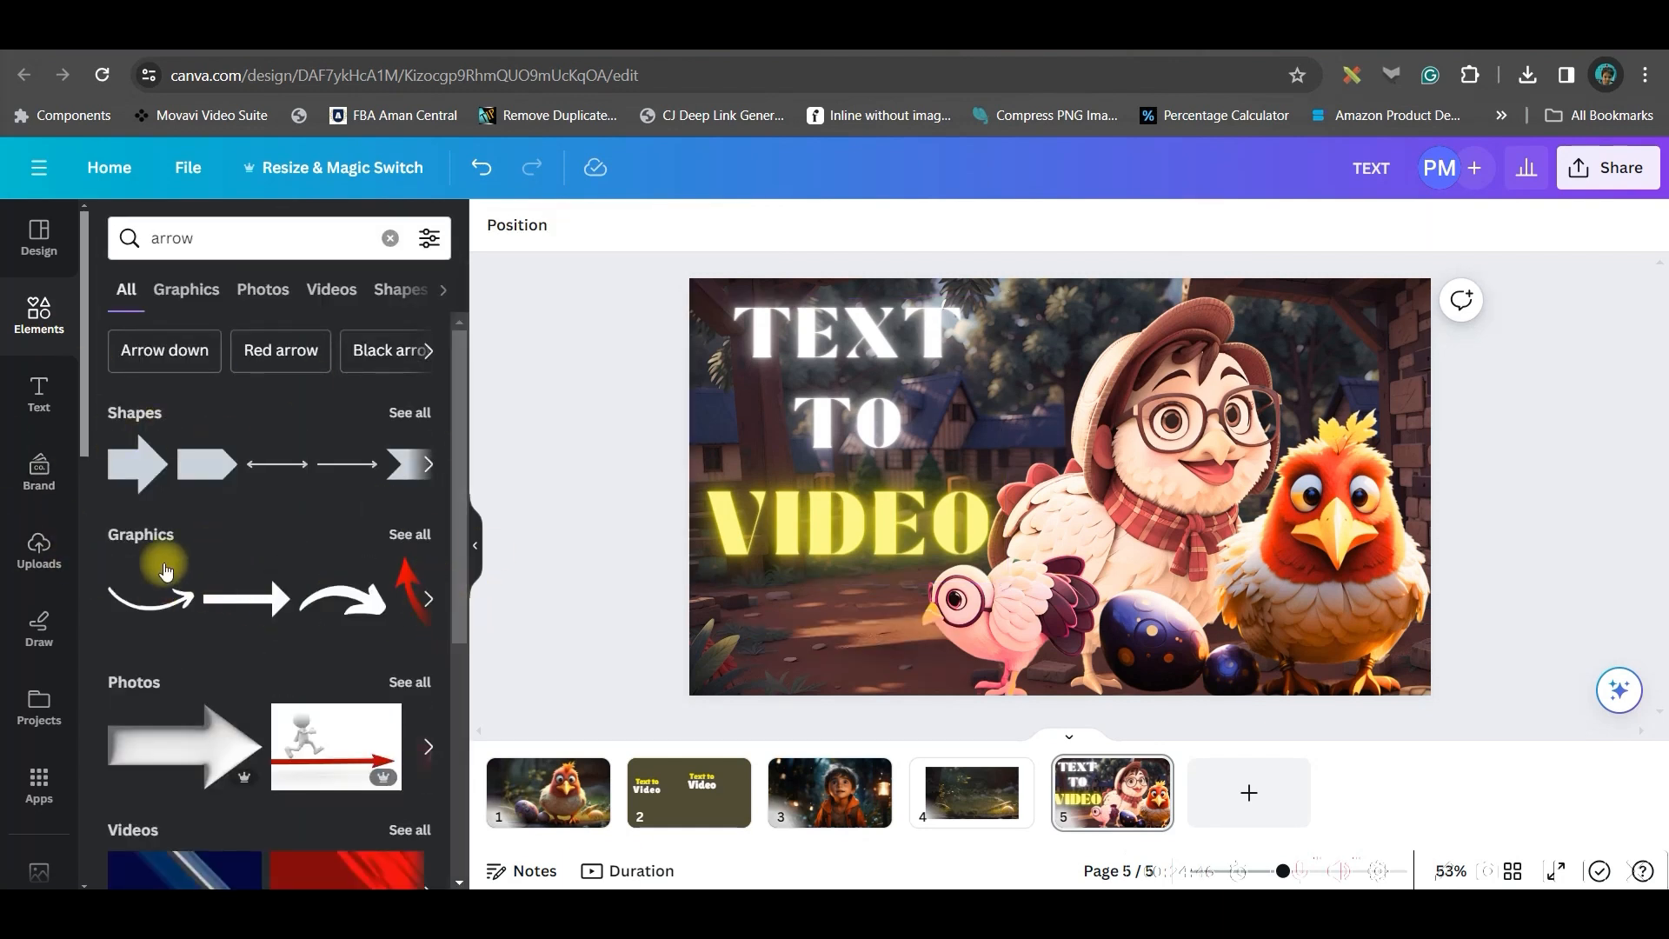
left_click(419, 537)
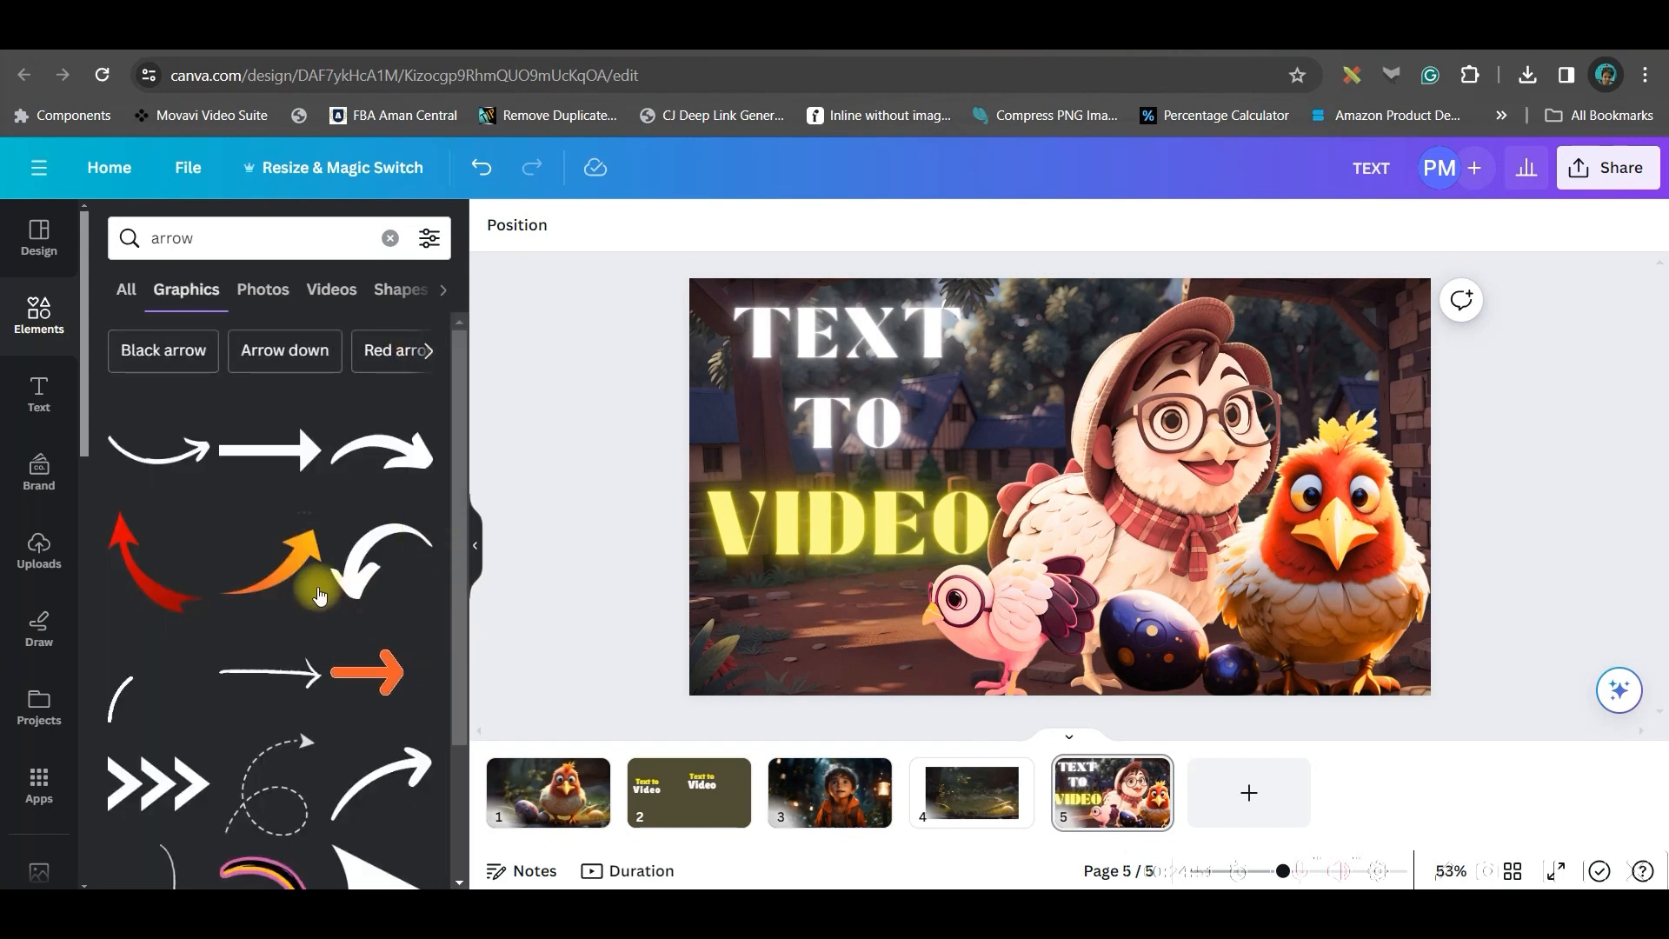
left_click(292, 584)
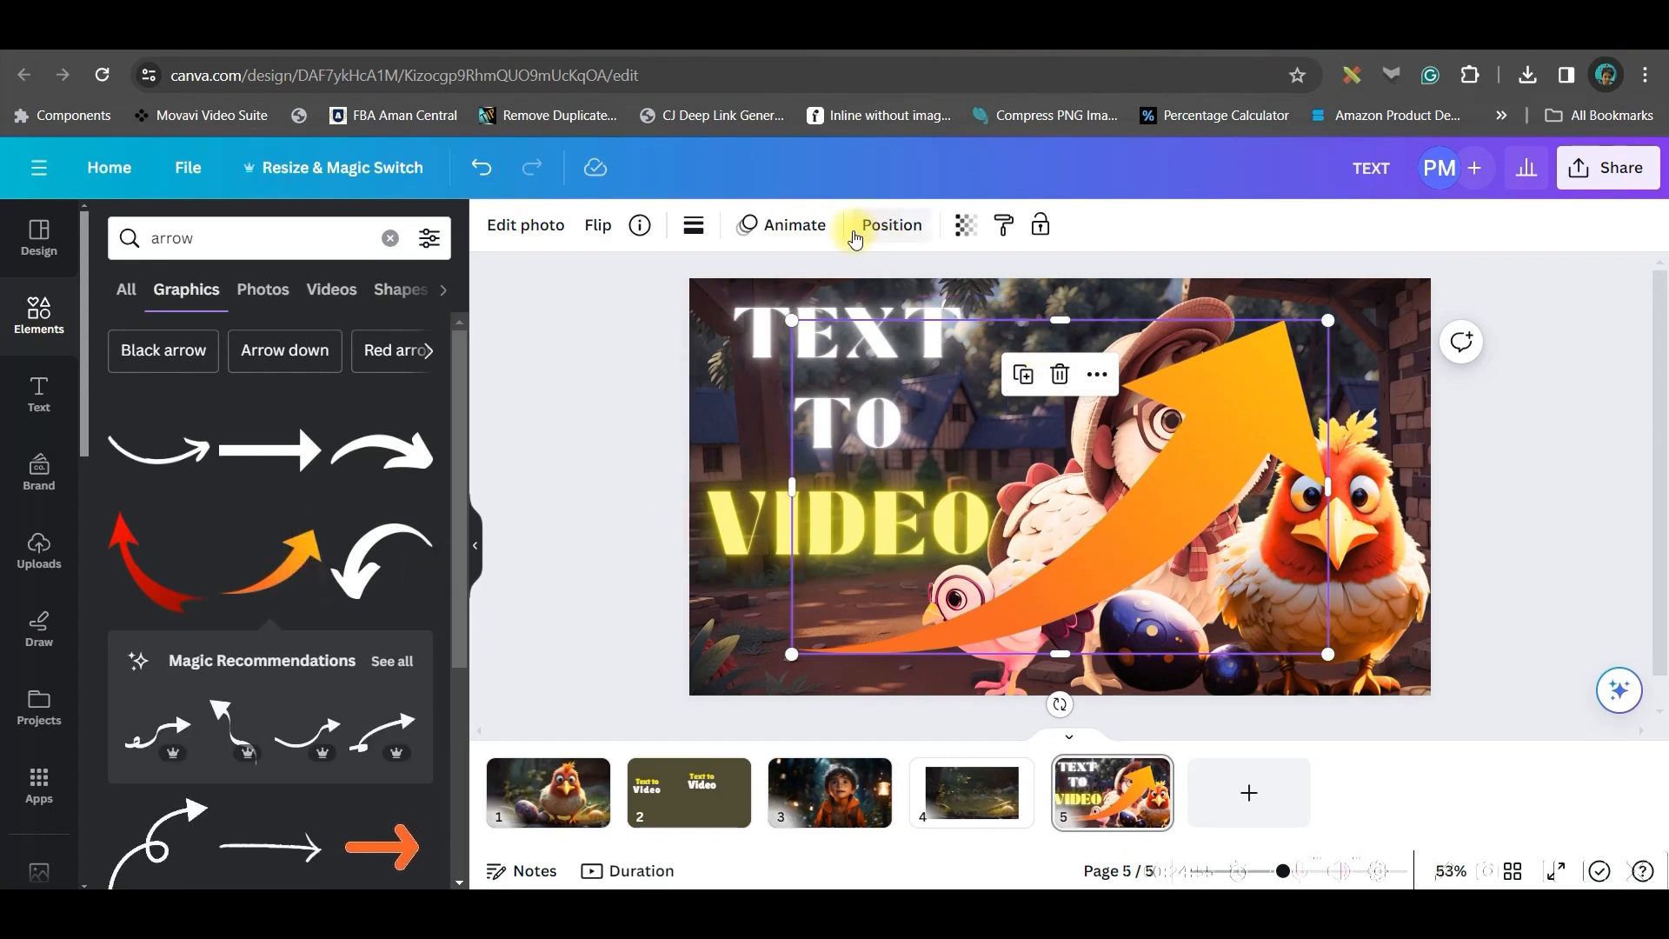
Flip the arrow horizontally, then rotate, shrink and place it between the TO line and the chicken
left_click(588, 227)
left_click(665, 281)
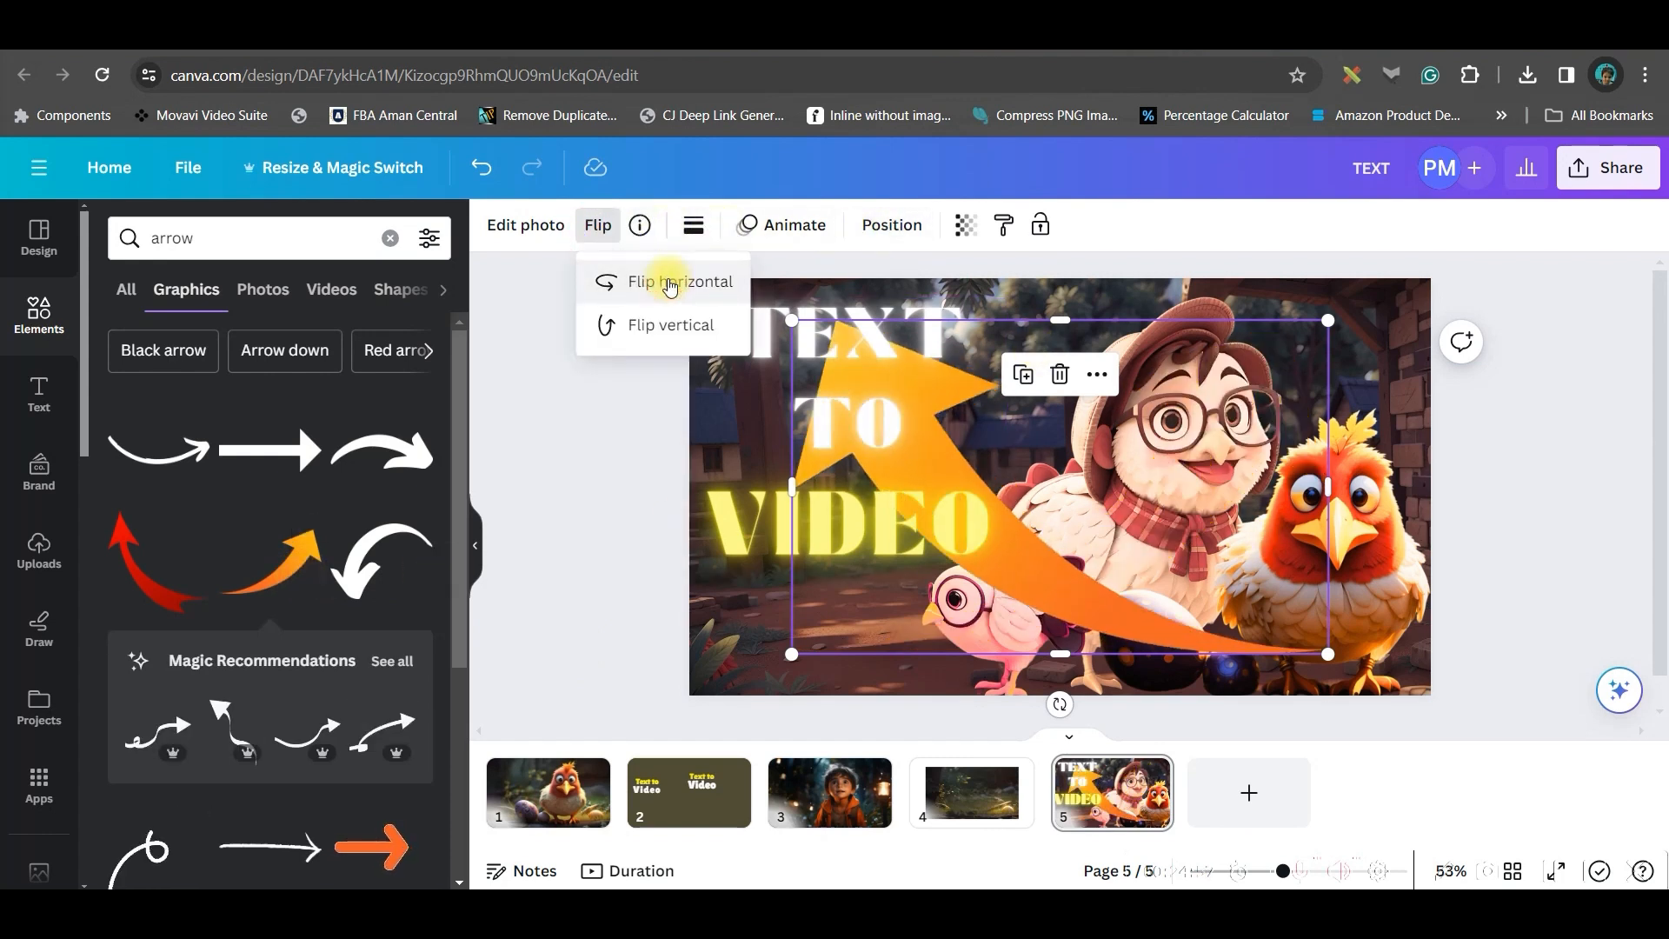
left_click_drag(1059, 705, 975, 426)
left_click_drag(1355, 375, 934, 537)
left_click_drag(832, 639, 962, 503)
Recolour the VIDEO text with the arrow's orange sampled from the design
left_click(765, 537)
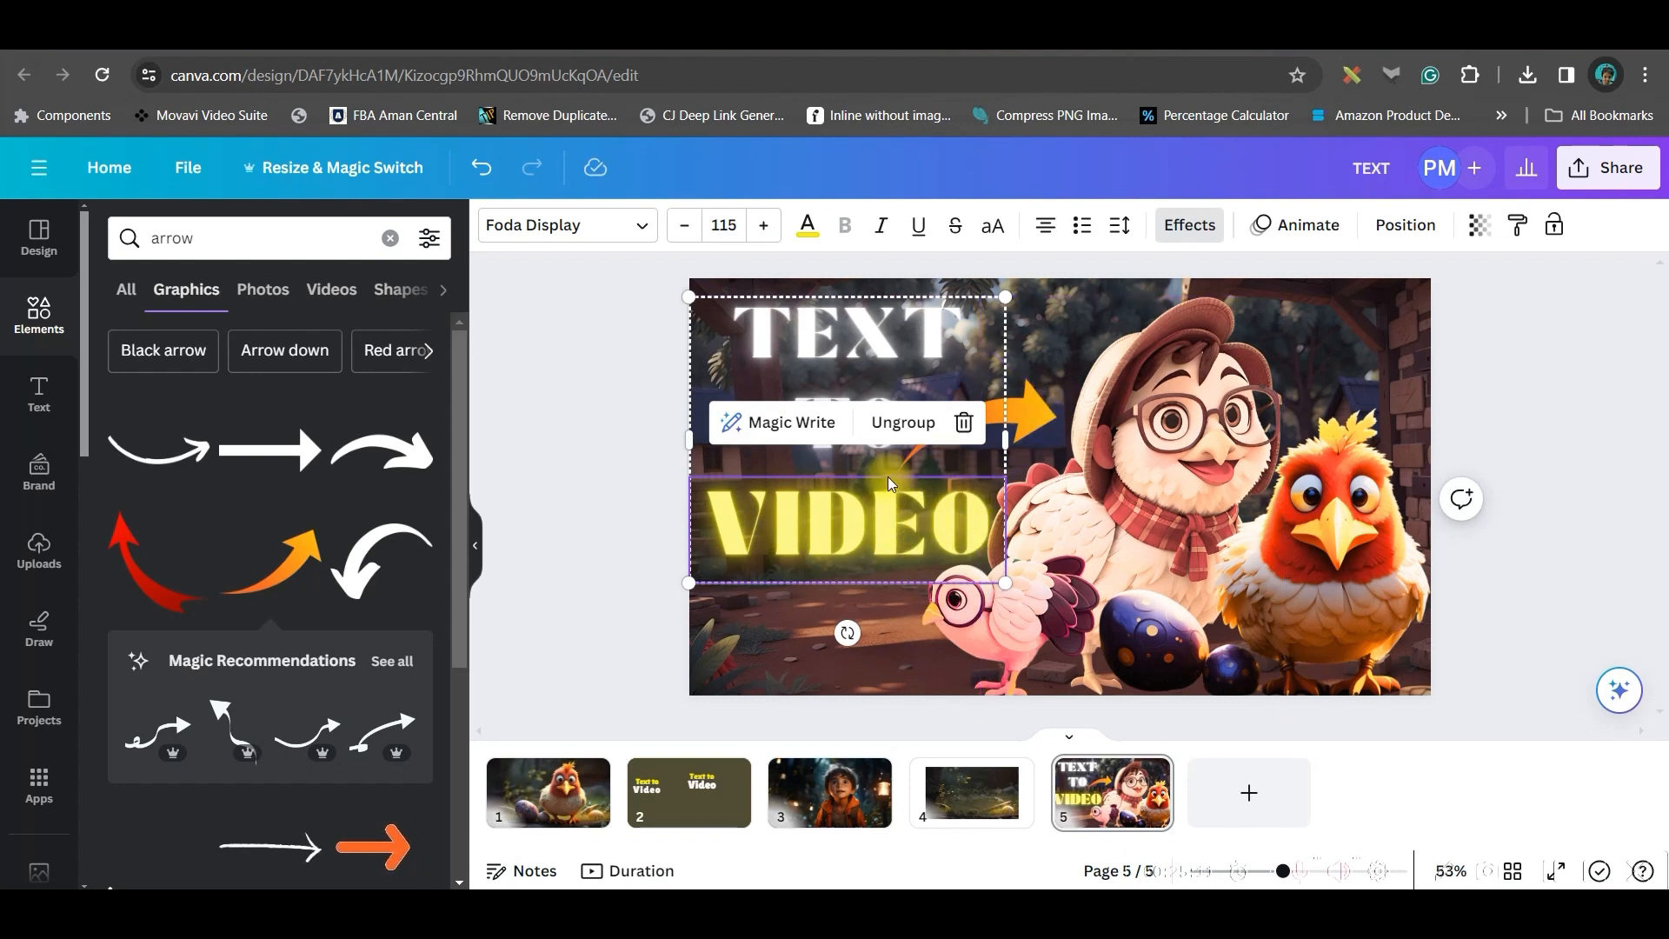
left_click(807, 228)
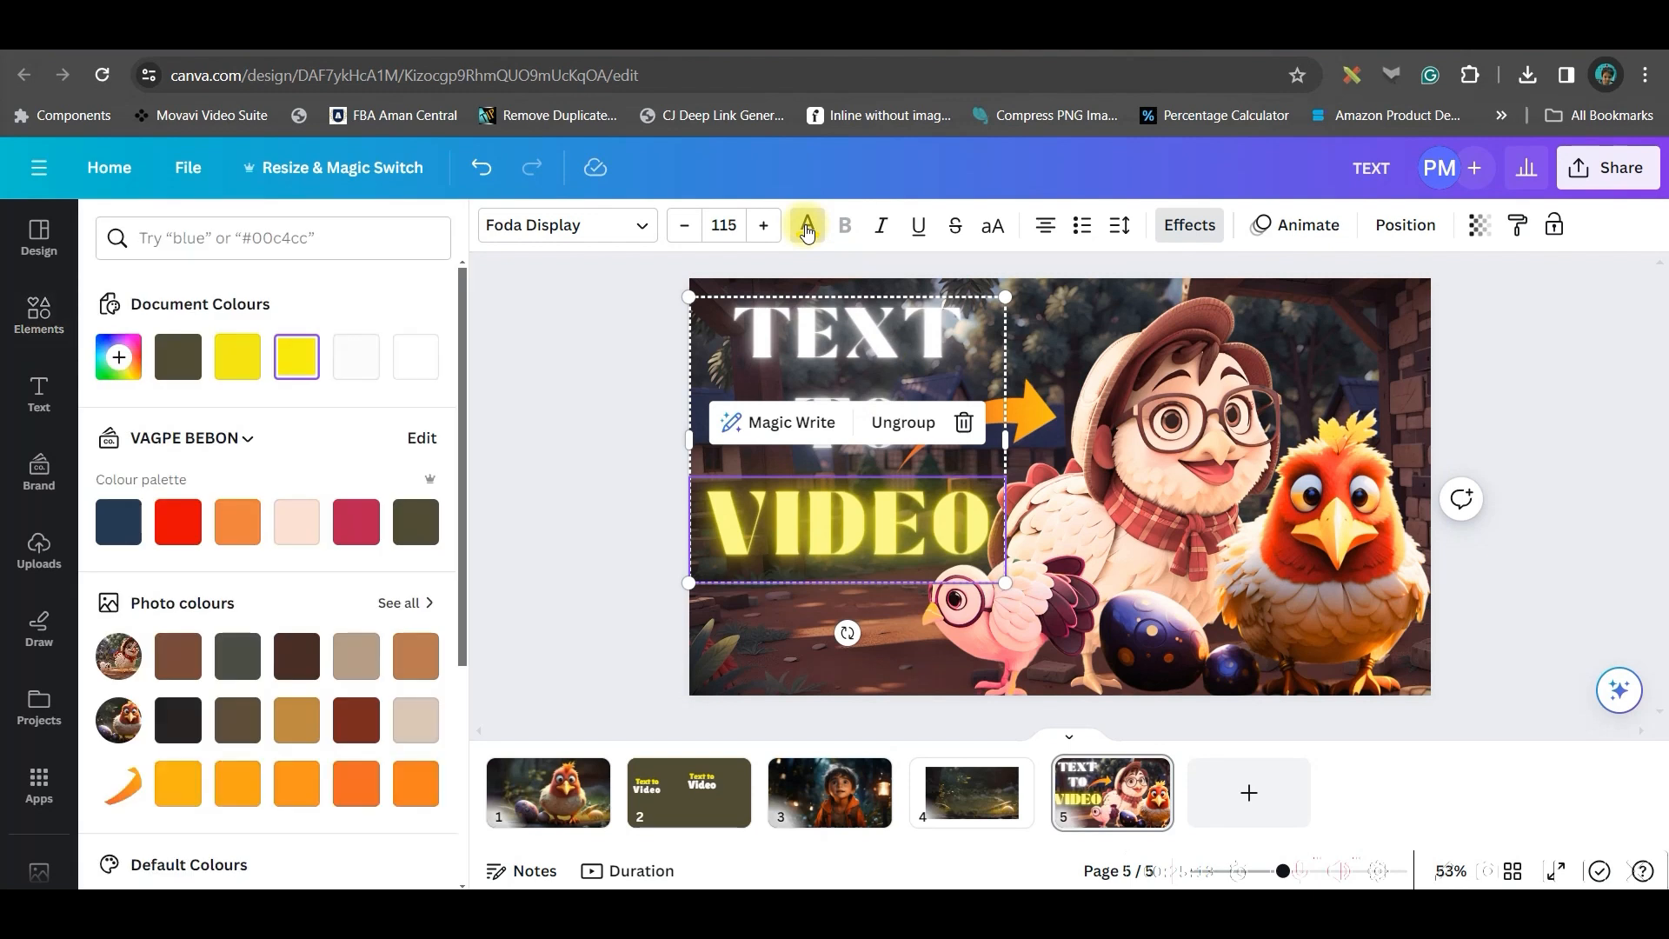
left_click(119, 372)
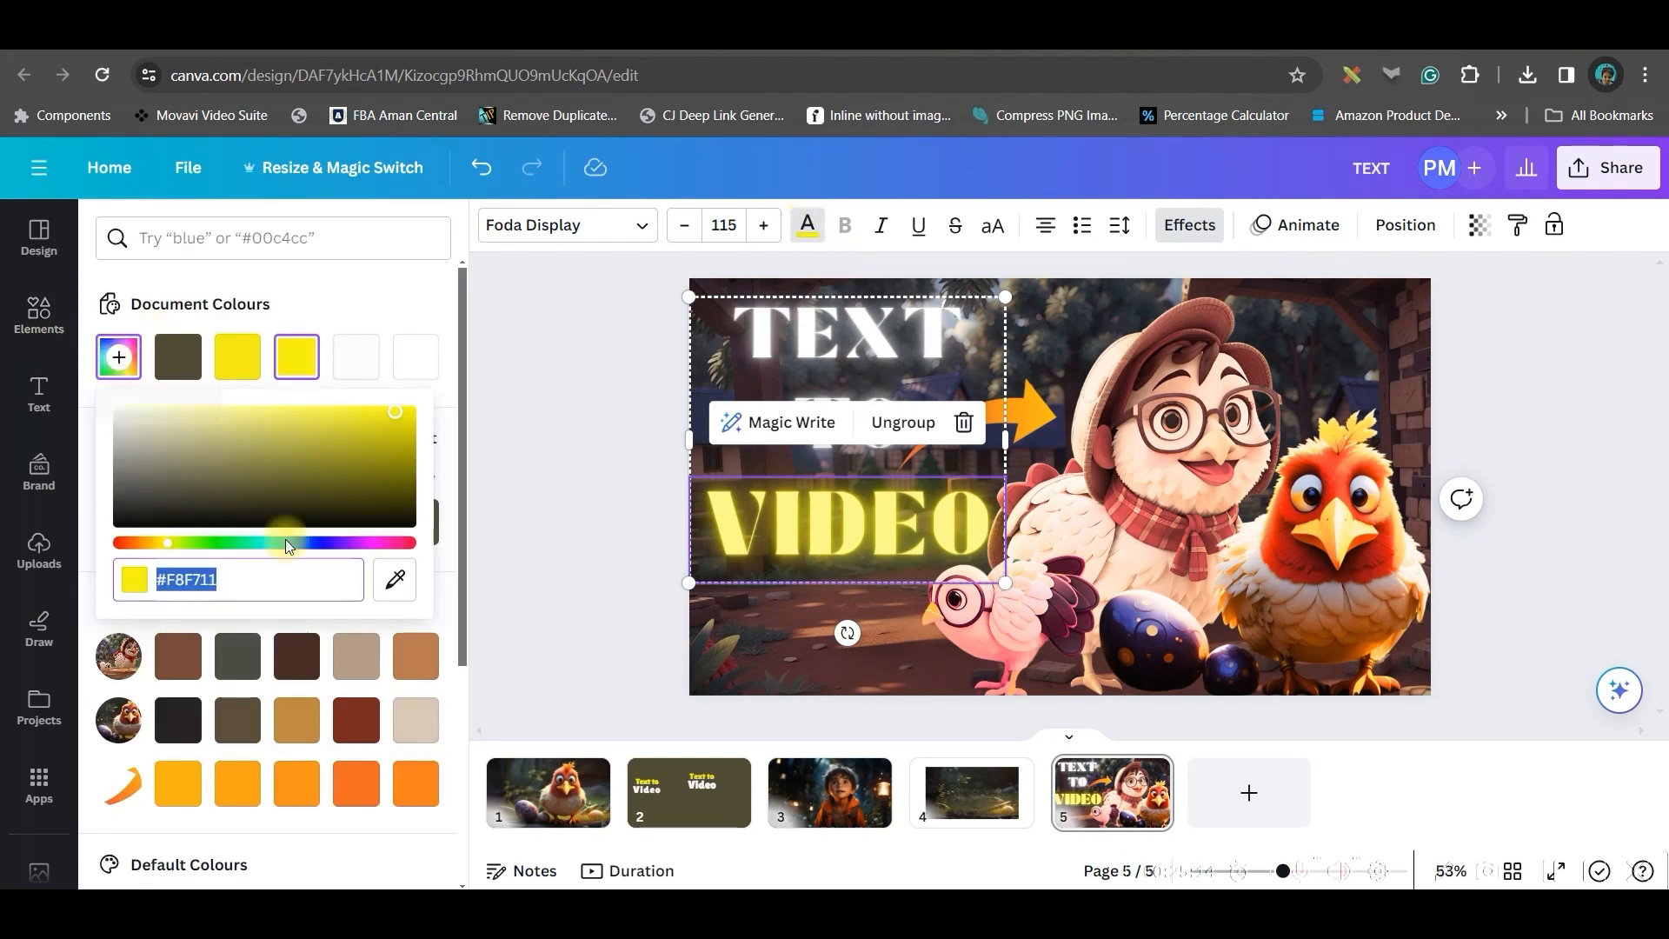
left_click(393, 583)
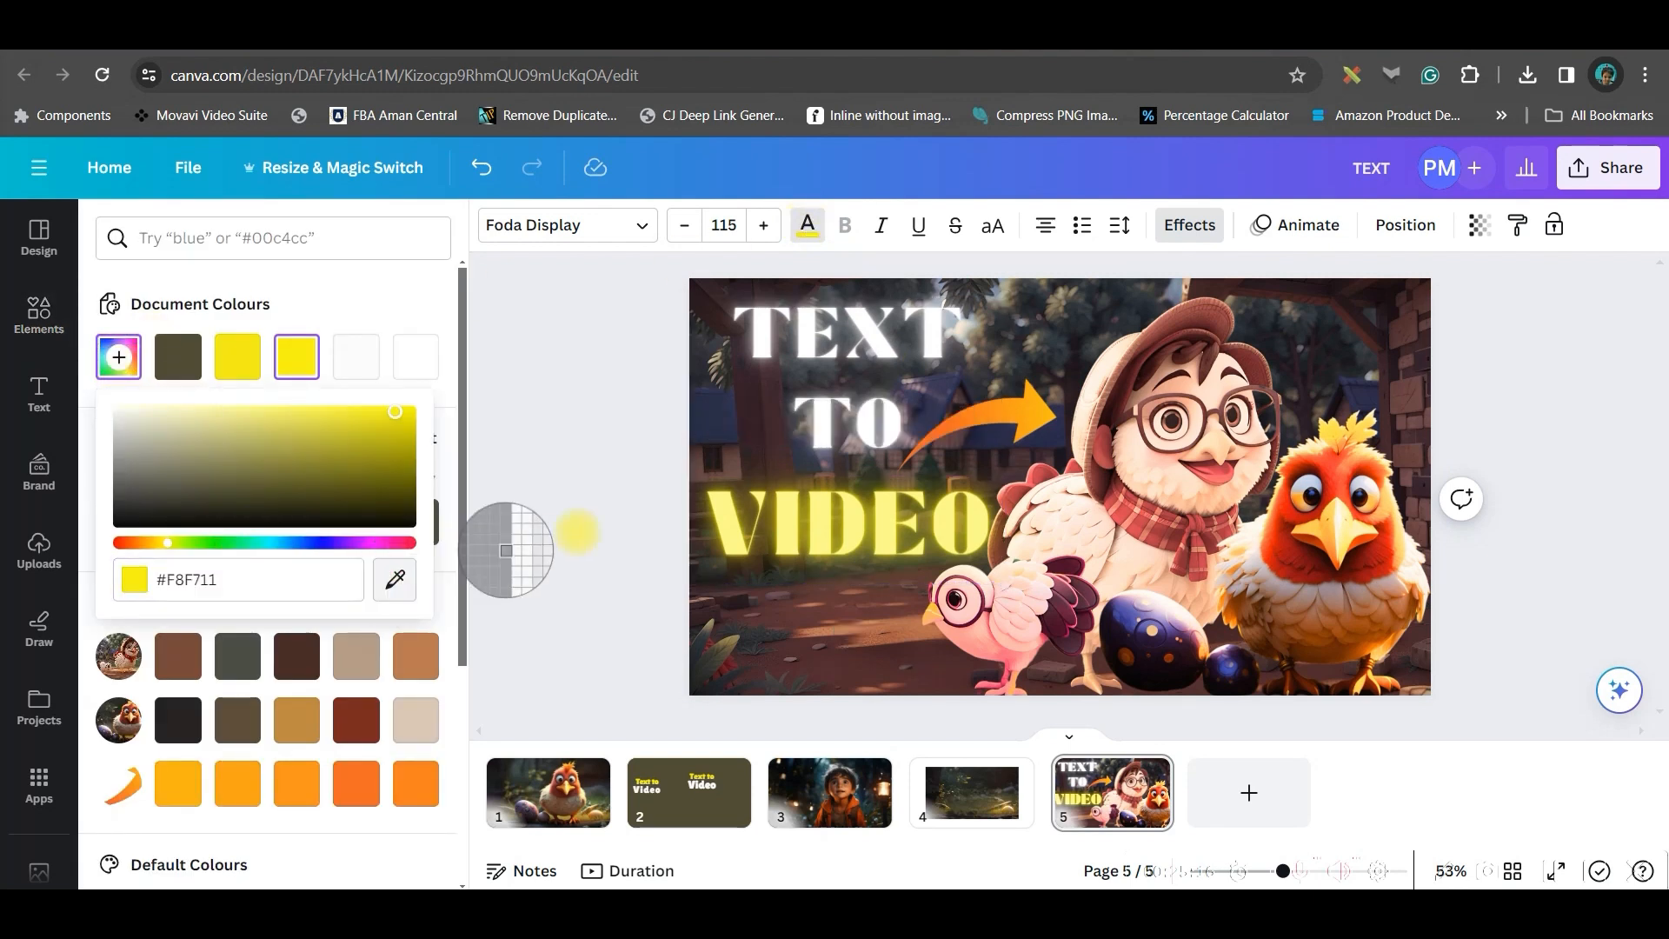
left_click(1039, 418)
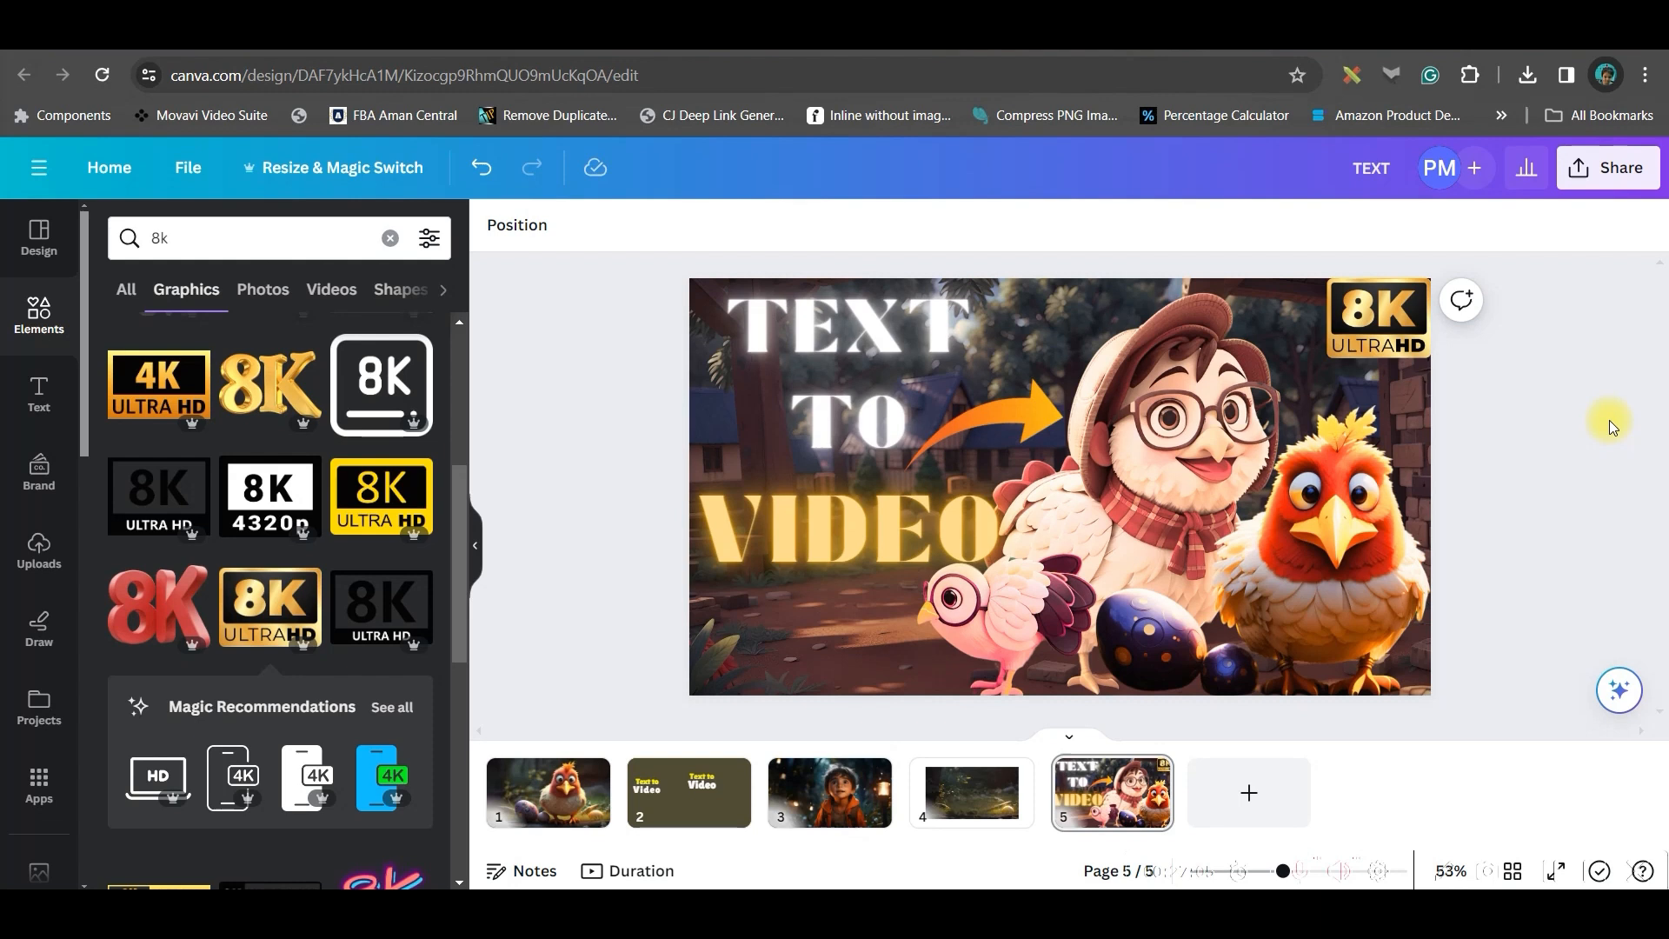
Download only page 5 of the design as a PNG
left_click(1603, 170)
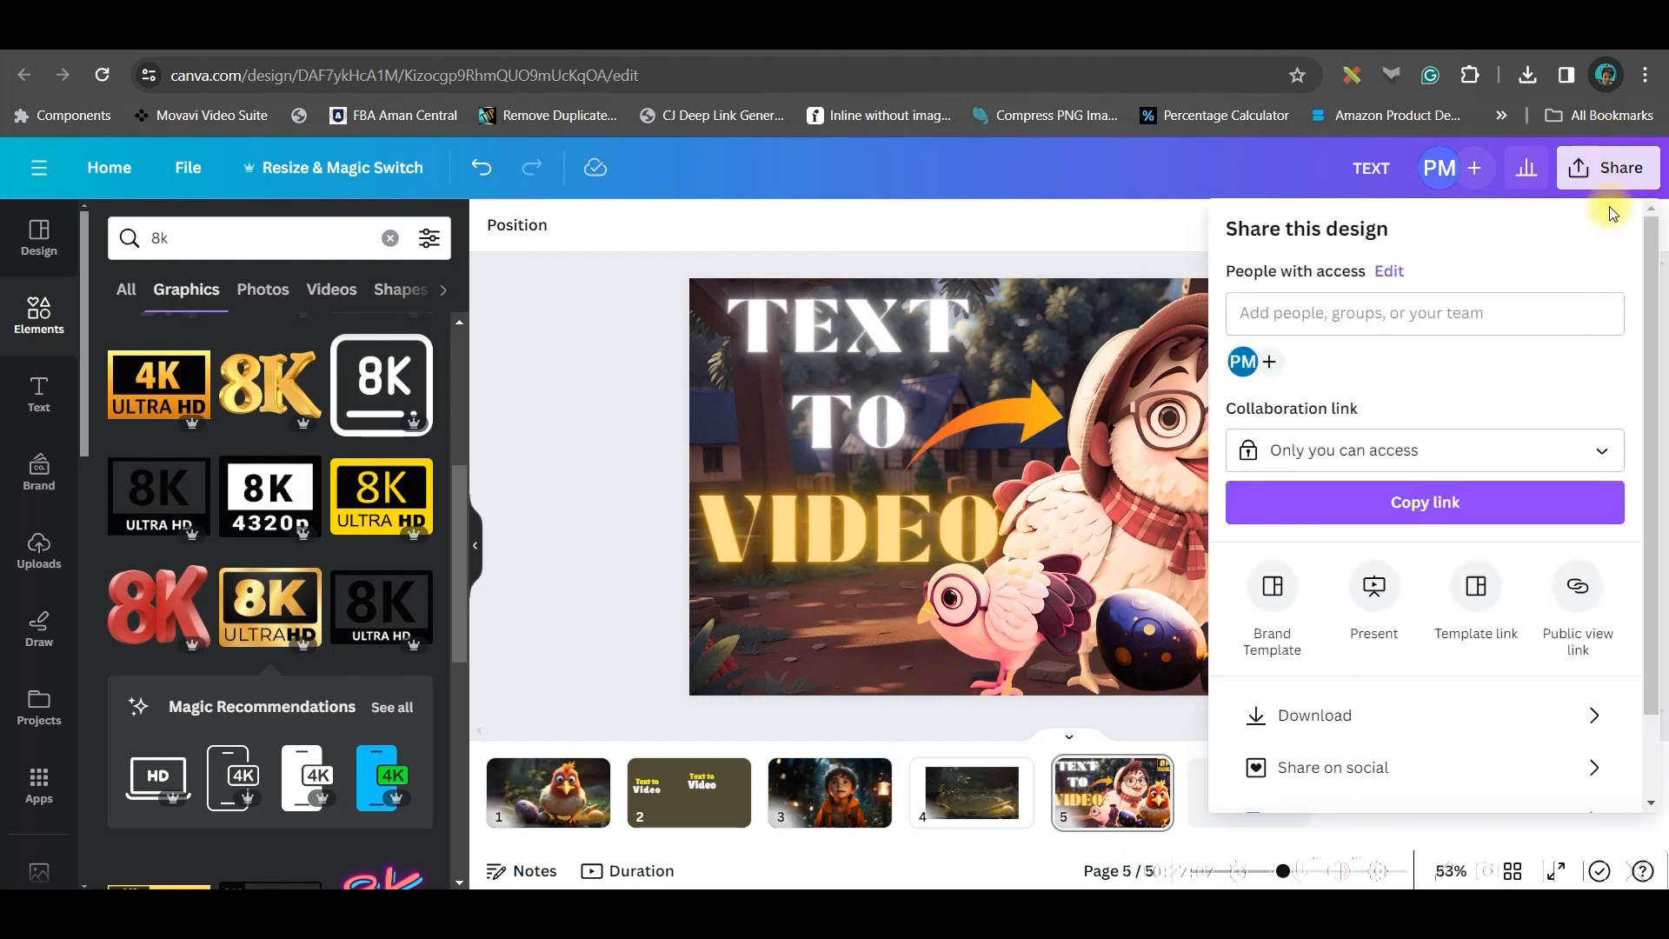
left_click(1340, 736)
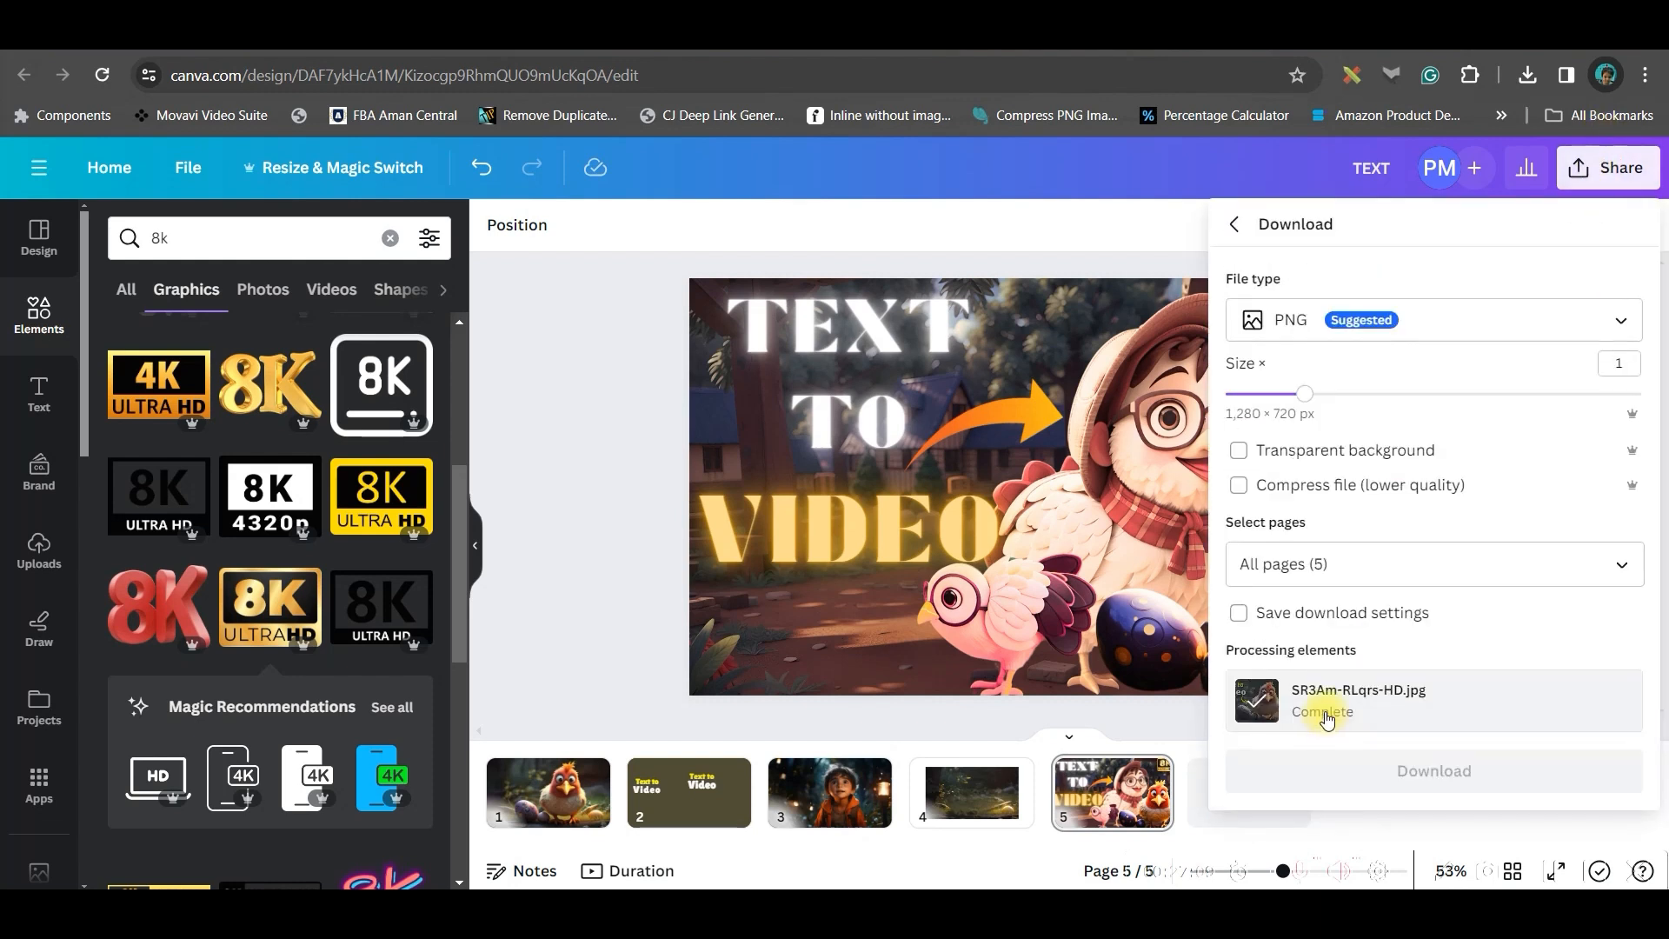
left_click(1602, 574)
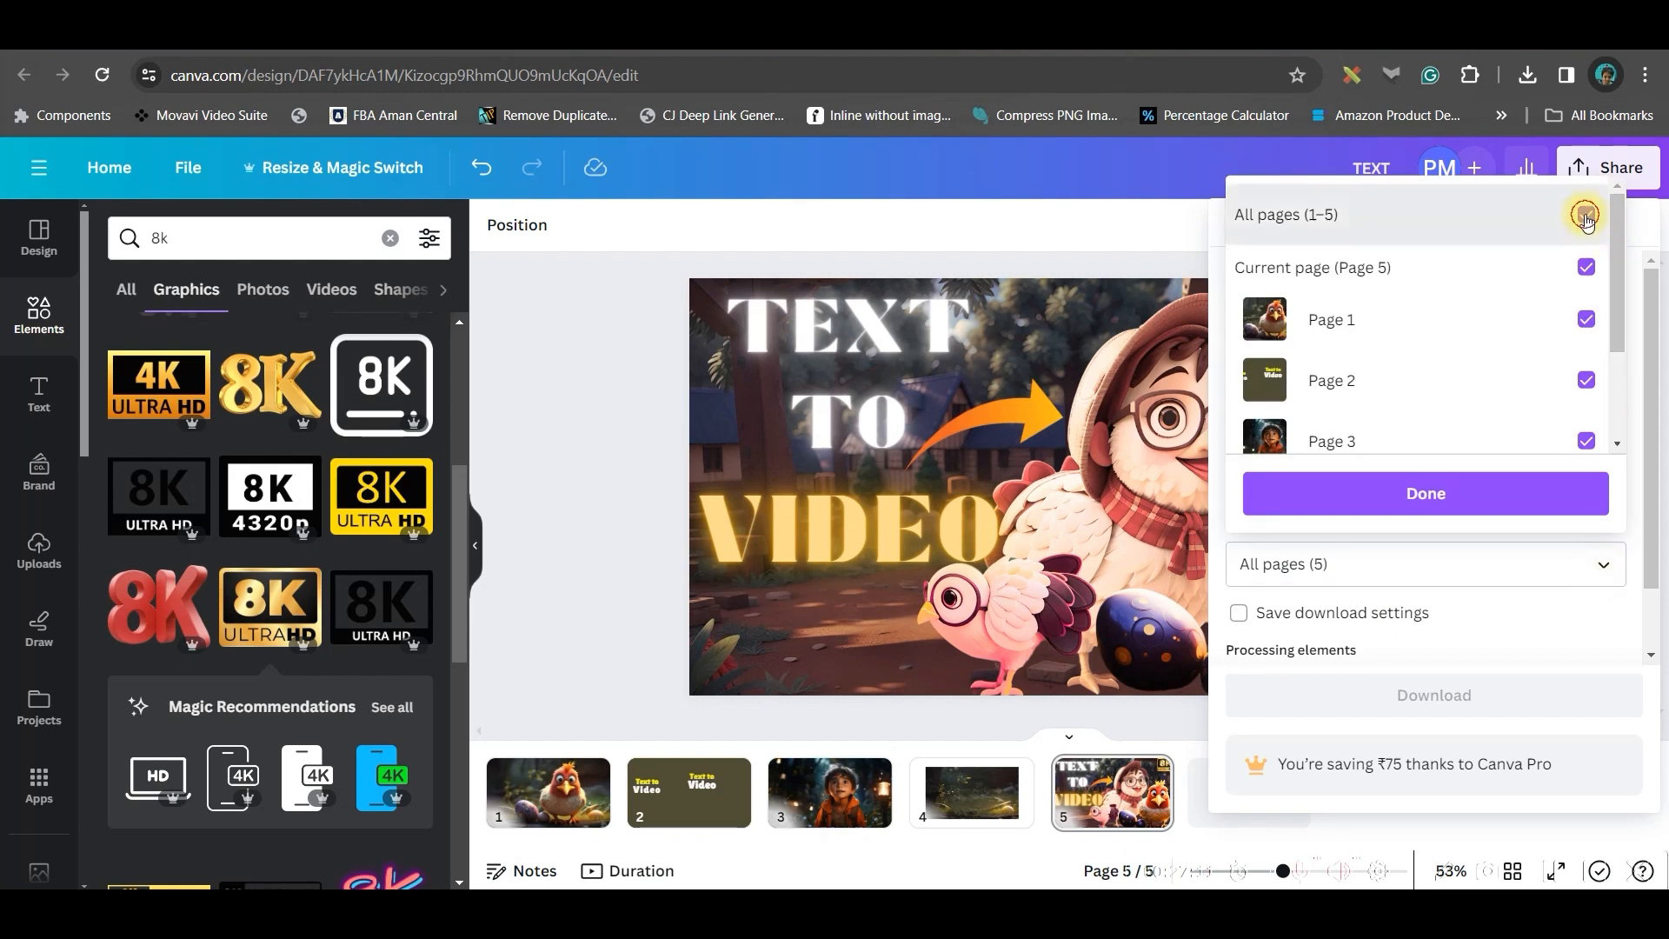
left_click(1584, 212)
left_click_drag(1617, 239, 1624, 411)
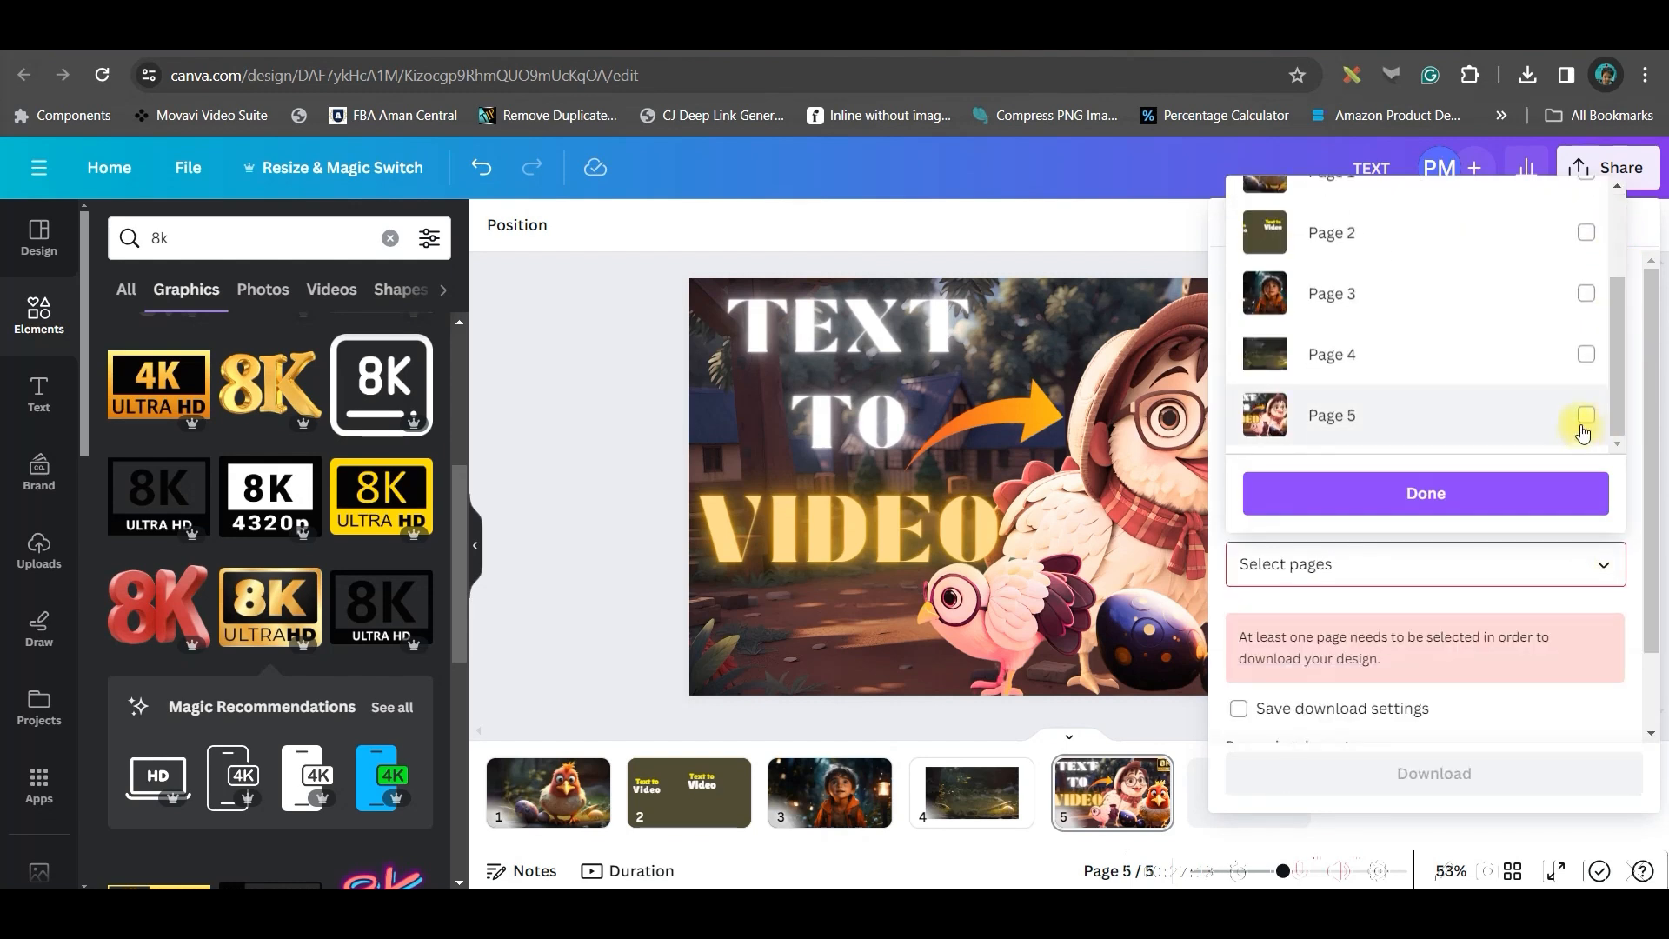
left_click(1586, 415)
left_click(1509, 496)
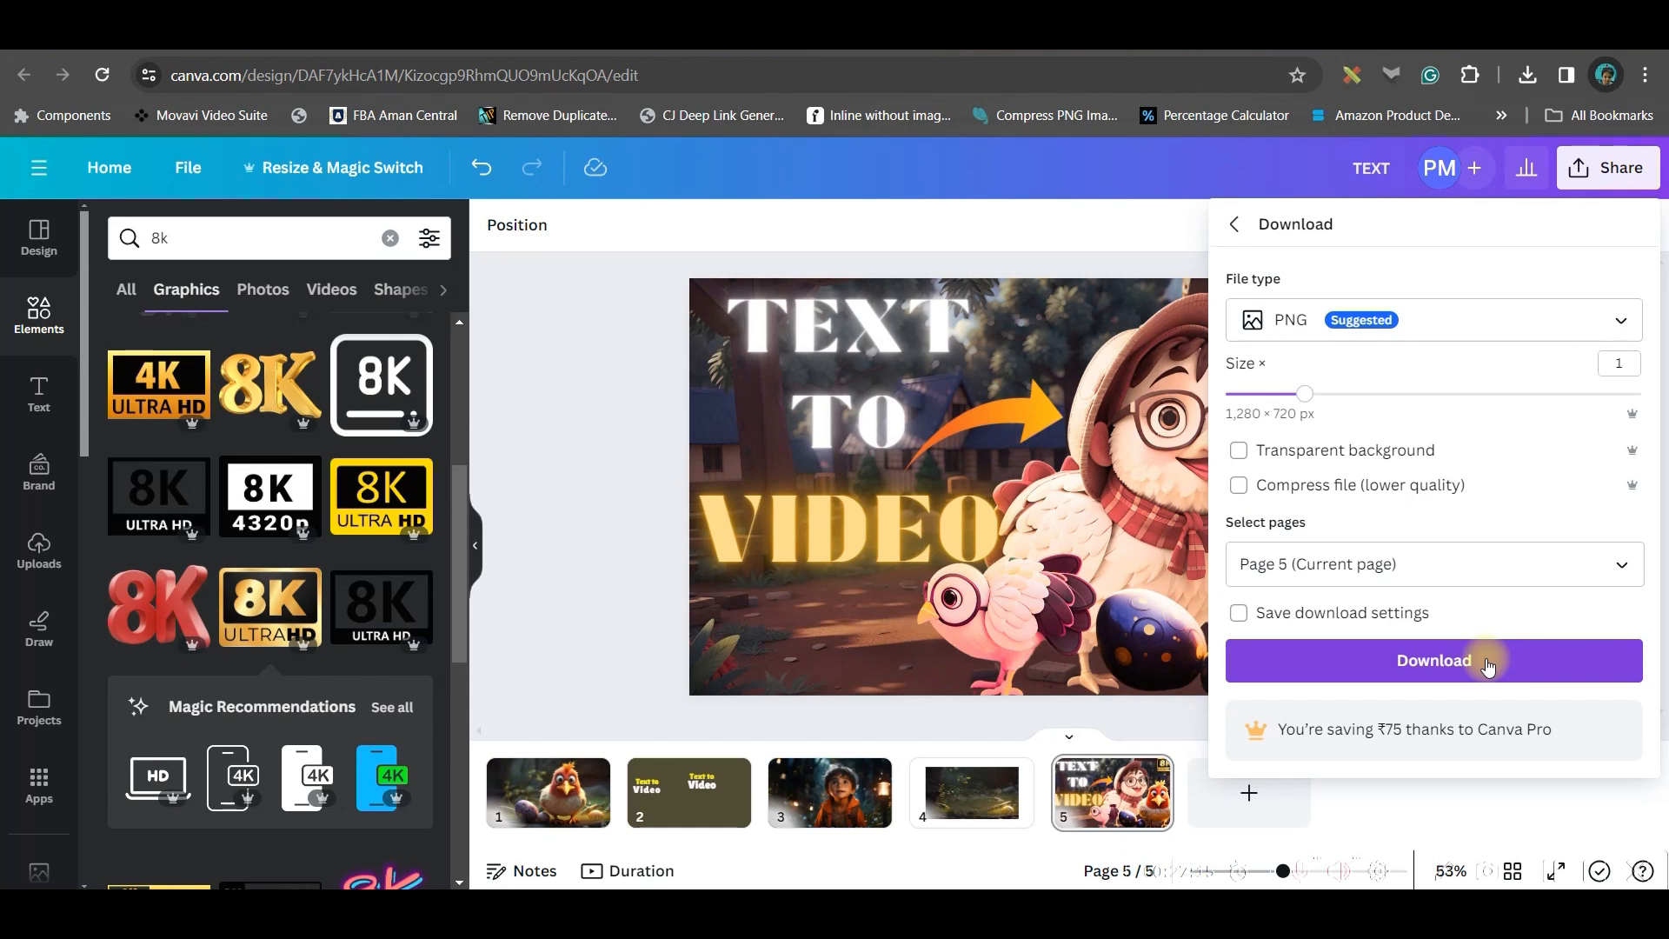
left_click(1488, 663)
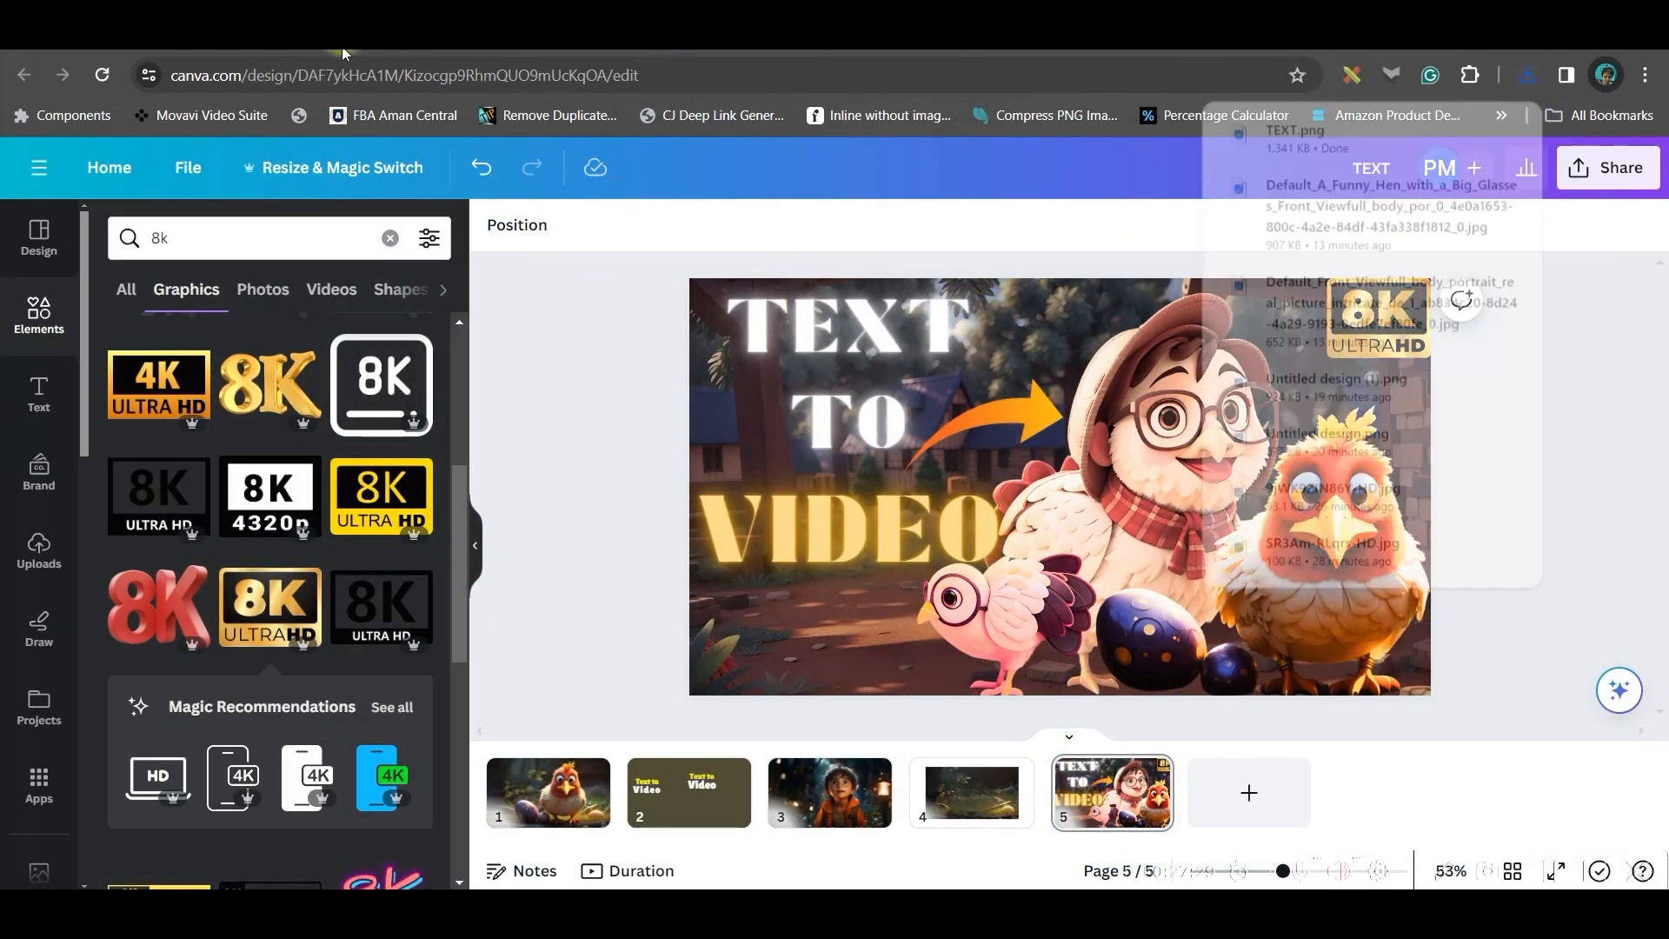
Switch to the YouTube tab and scroll through the Text to Video search results
left_click(343, 50)
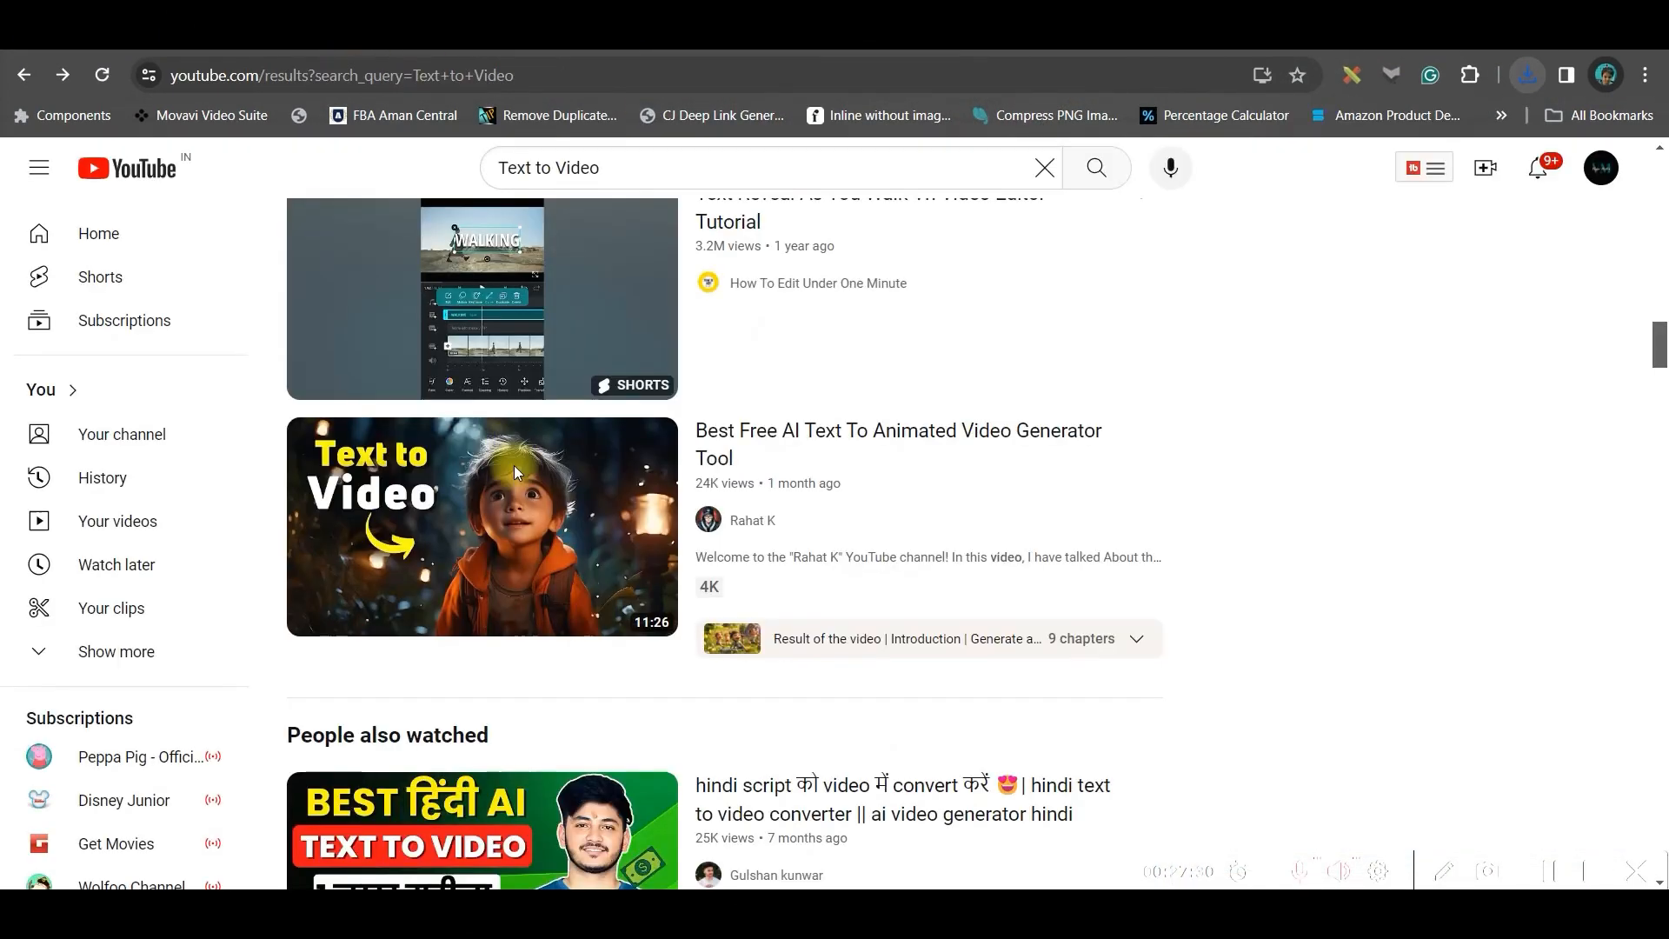
scroll(1261, 500, "down", 2)
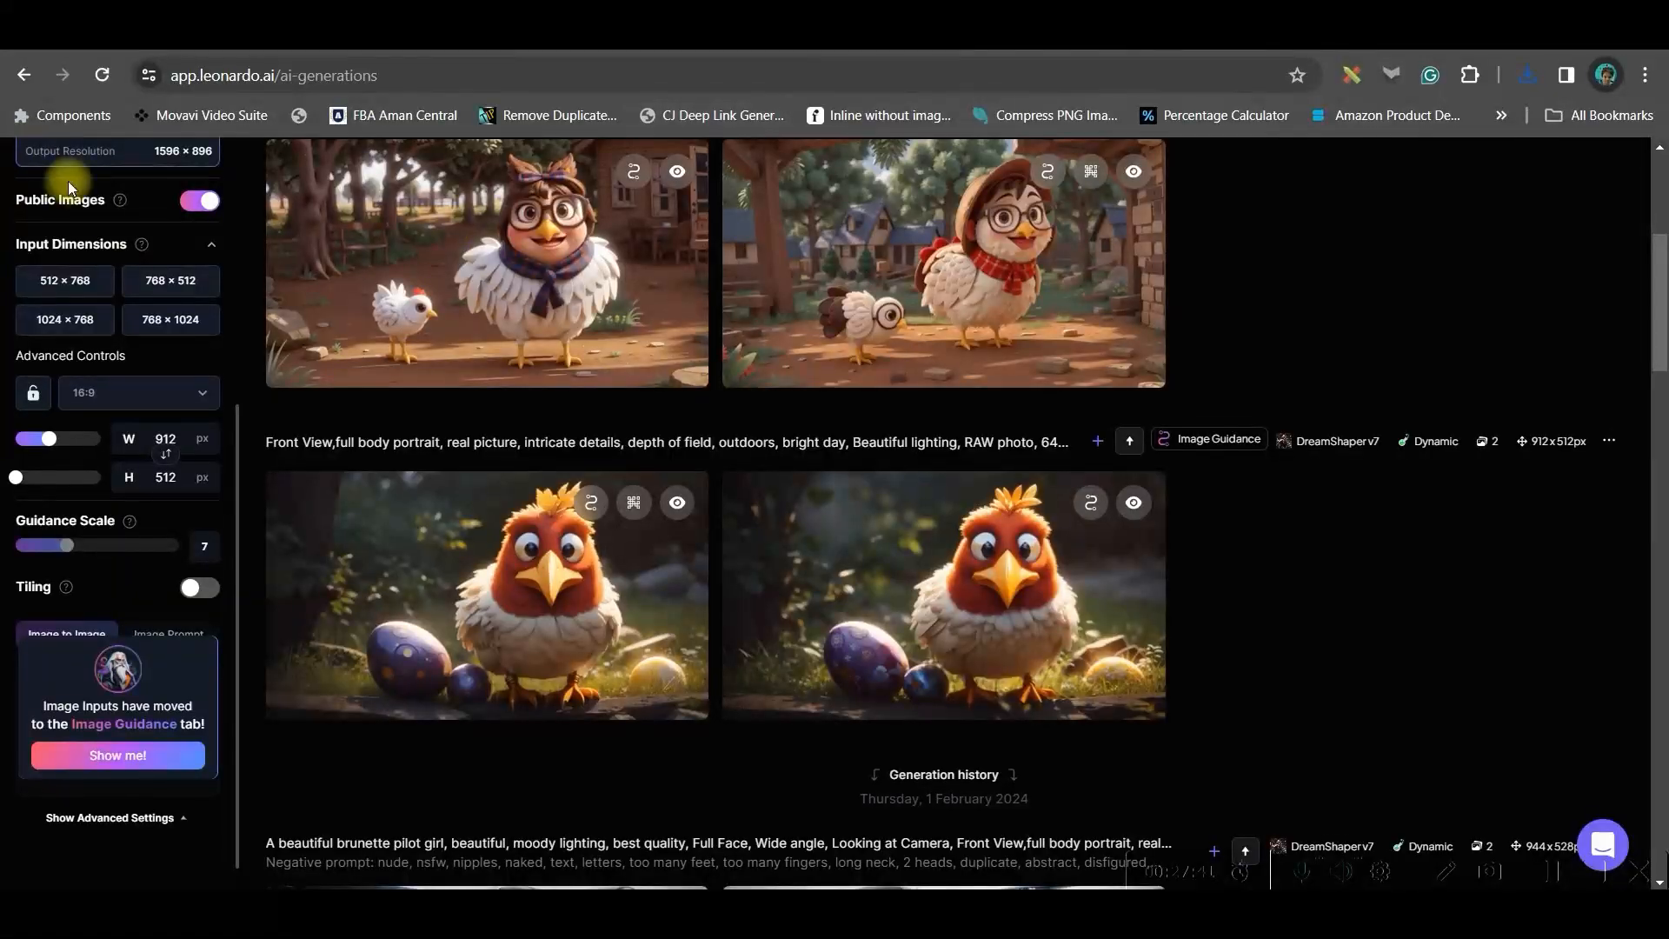
Browse the Leonardo.Ai home feed, glancing at the Canva design and YouTube search tabs
scroll(70, 187, "up", 10)
left_click(130, 183)
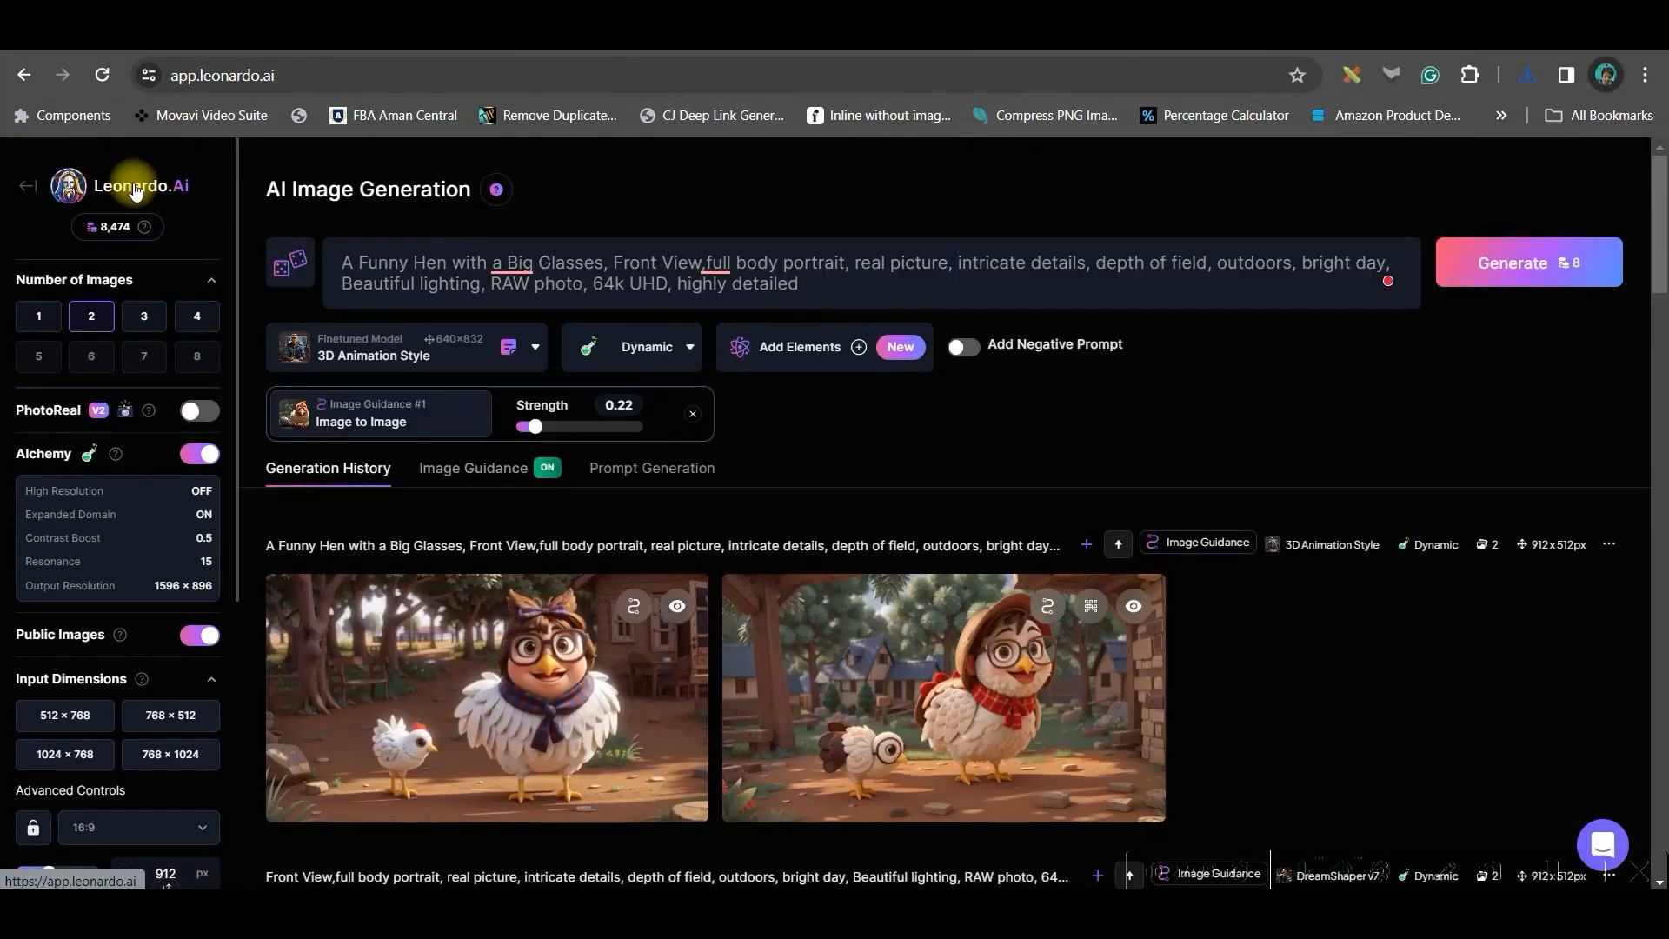
scroll(855, 509, "down", 10)
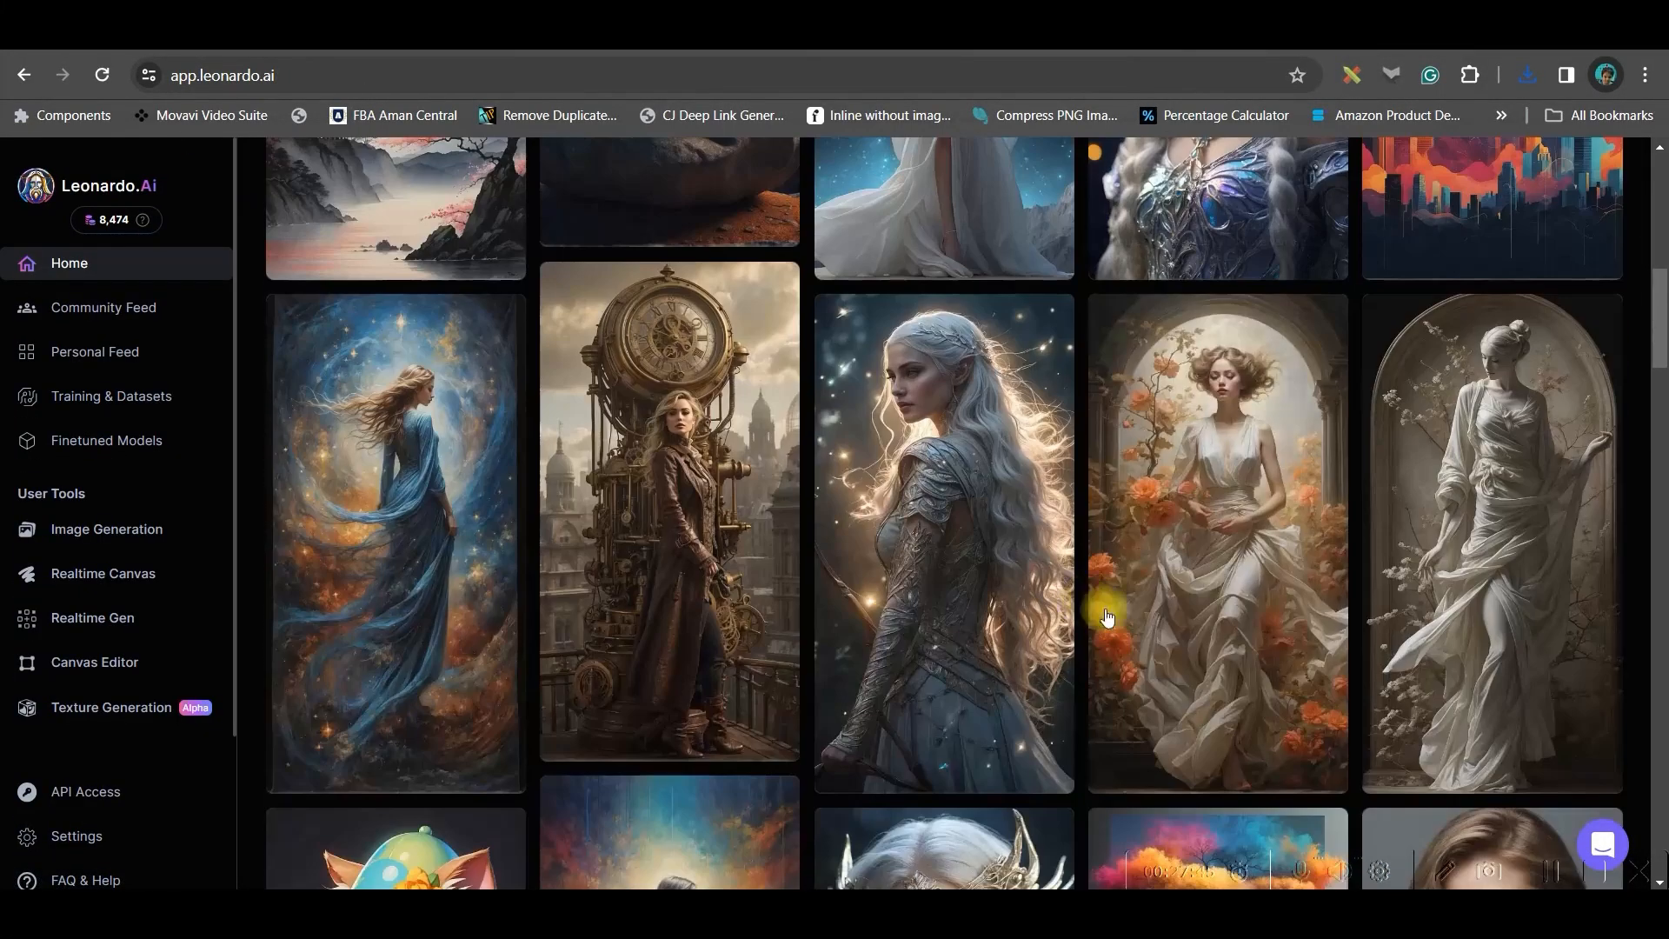
scroll(1193, 665, "down", 2)
scroll(1193, 665, "down", 3)
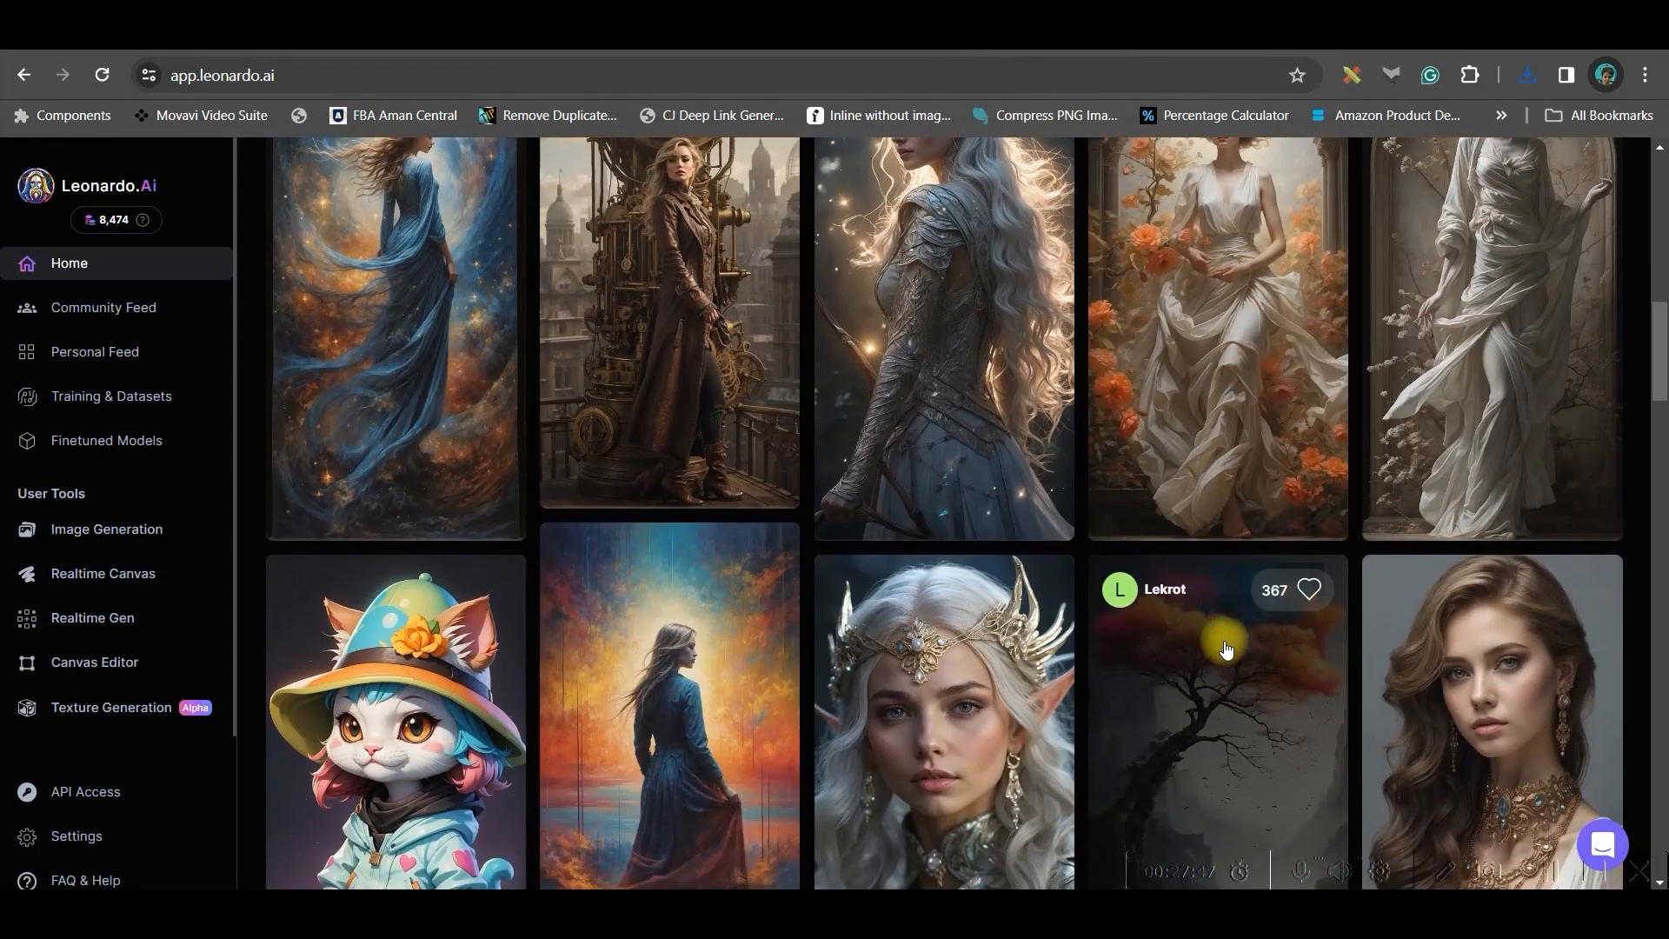
left_click(1212, 643)
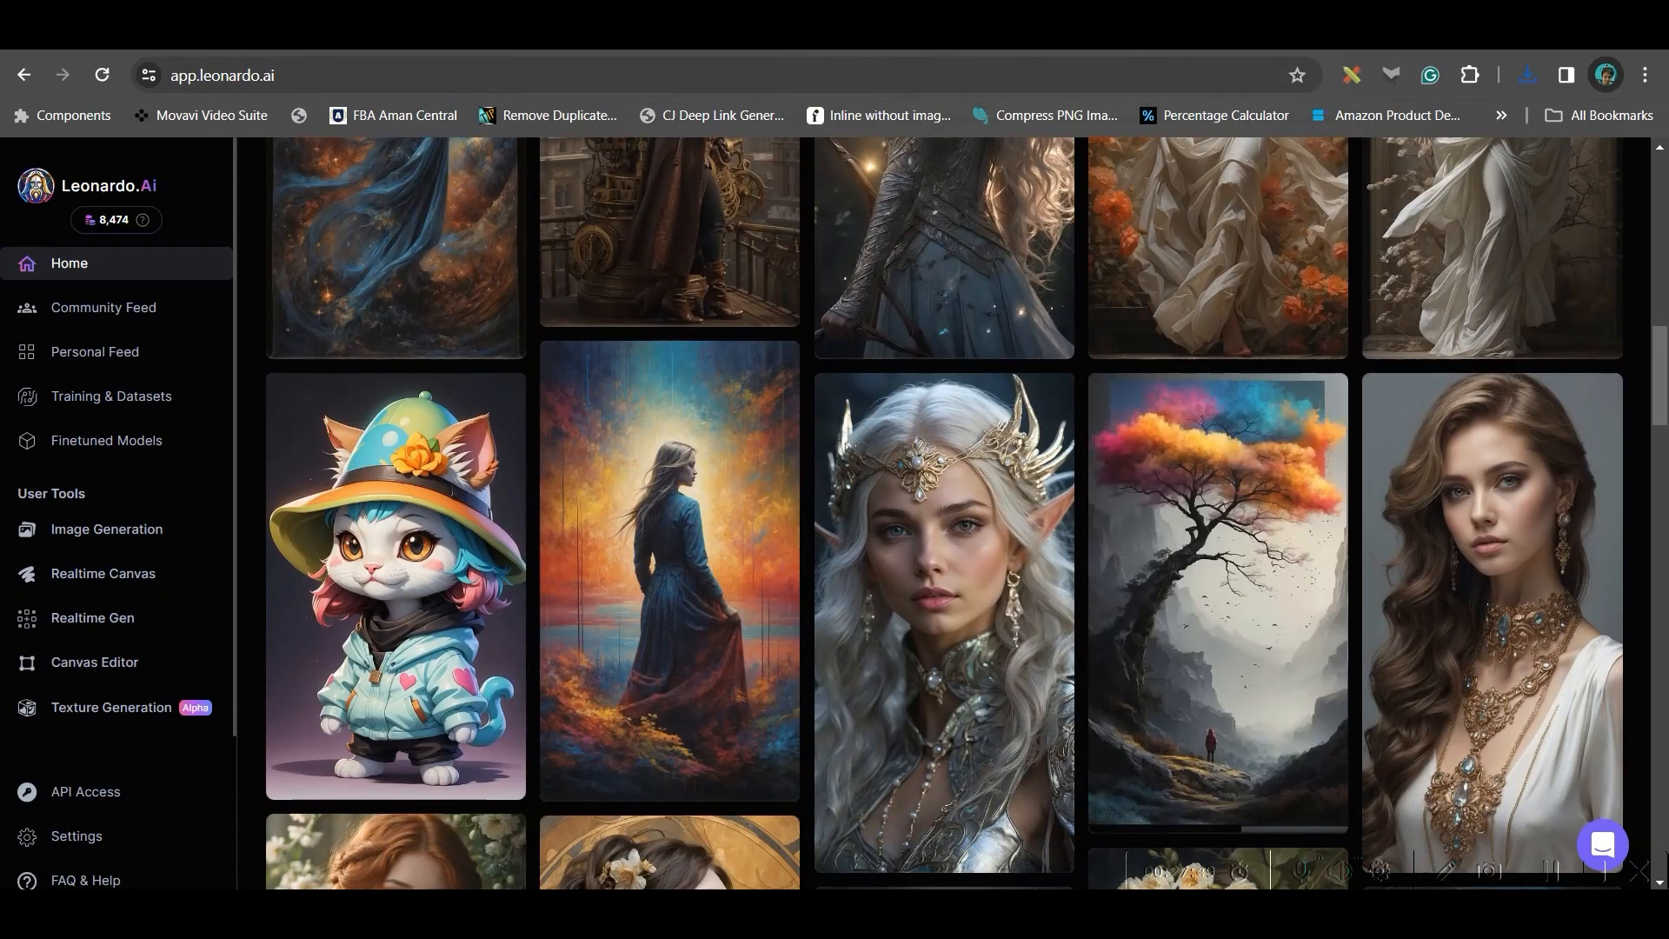
left_click(843, 50)
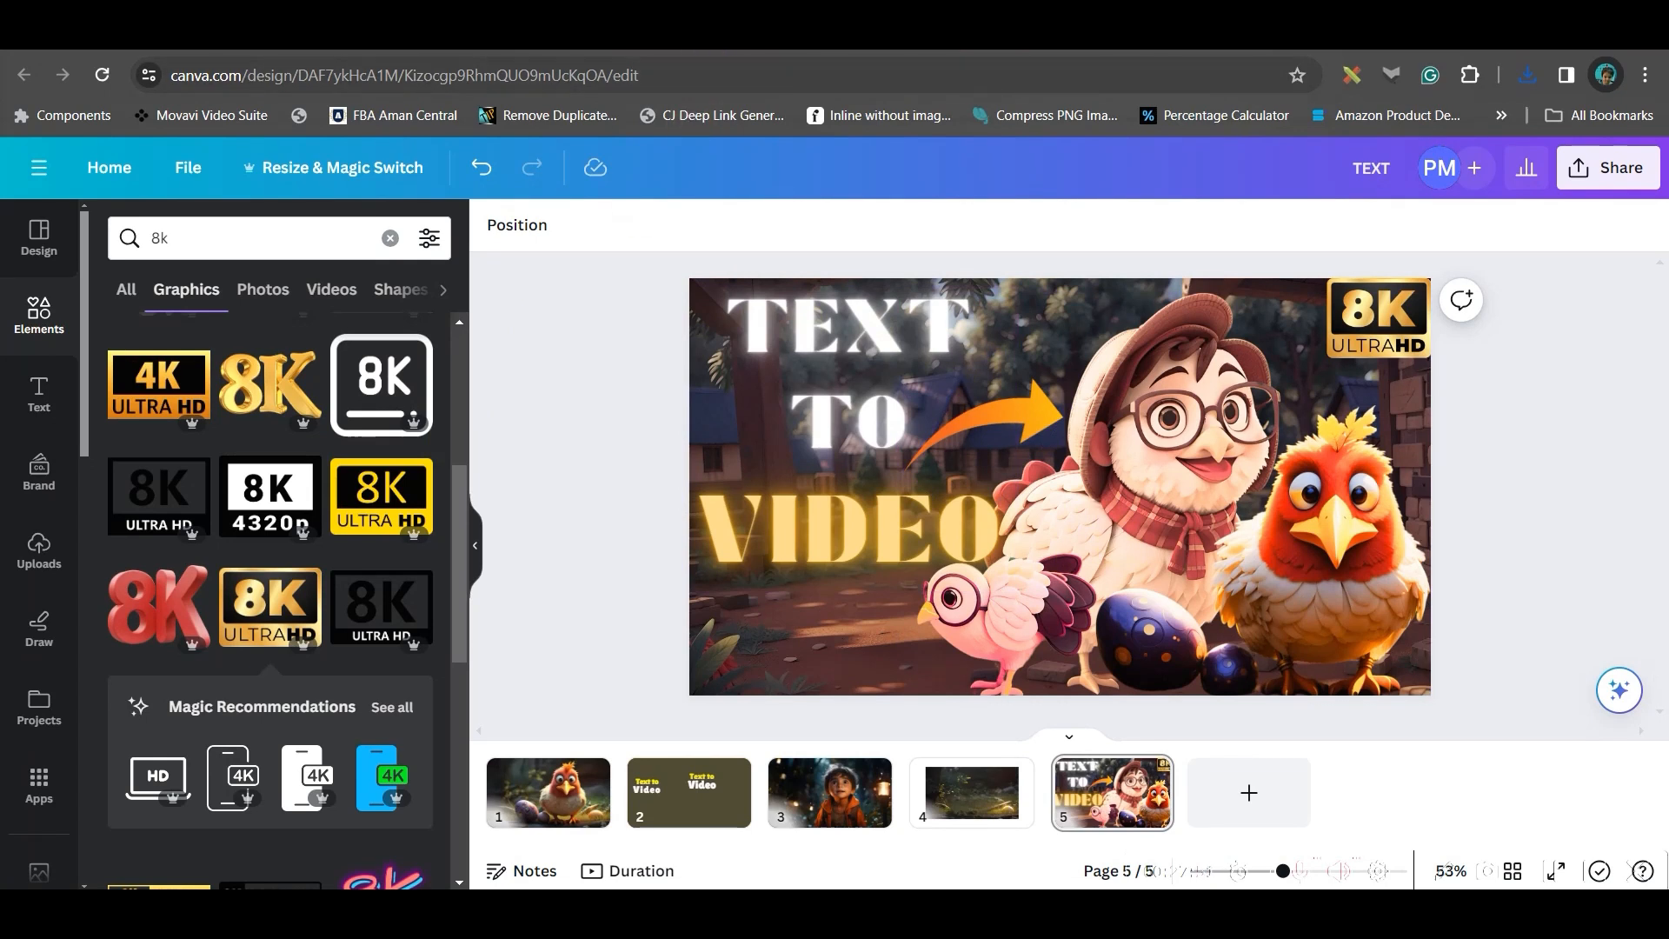
left_click(375, 50)
scroll(613, 625, "down", 15)
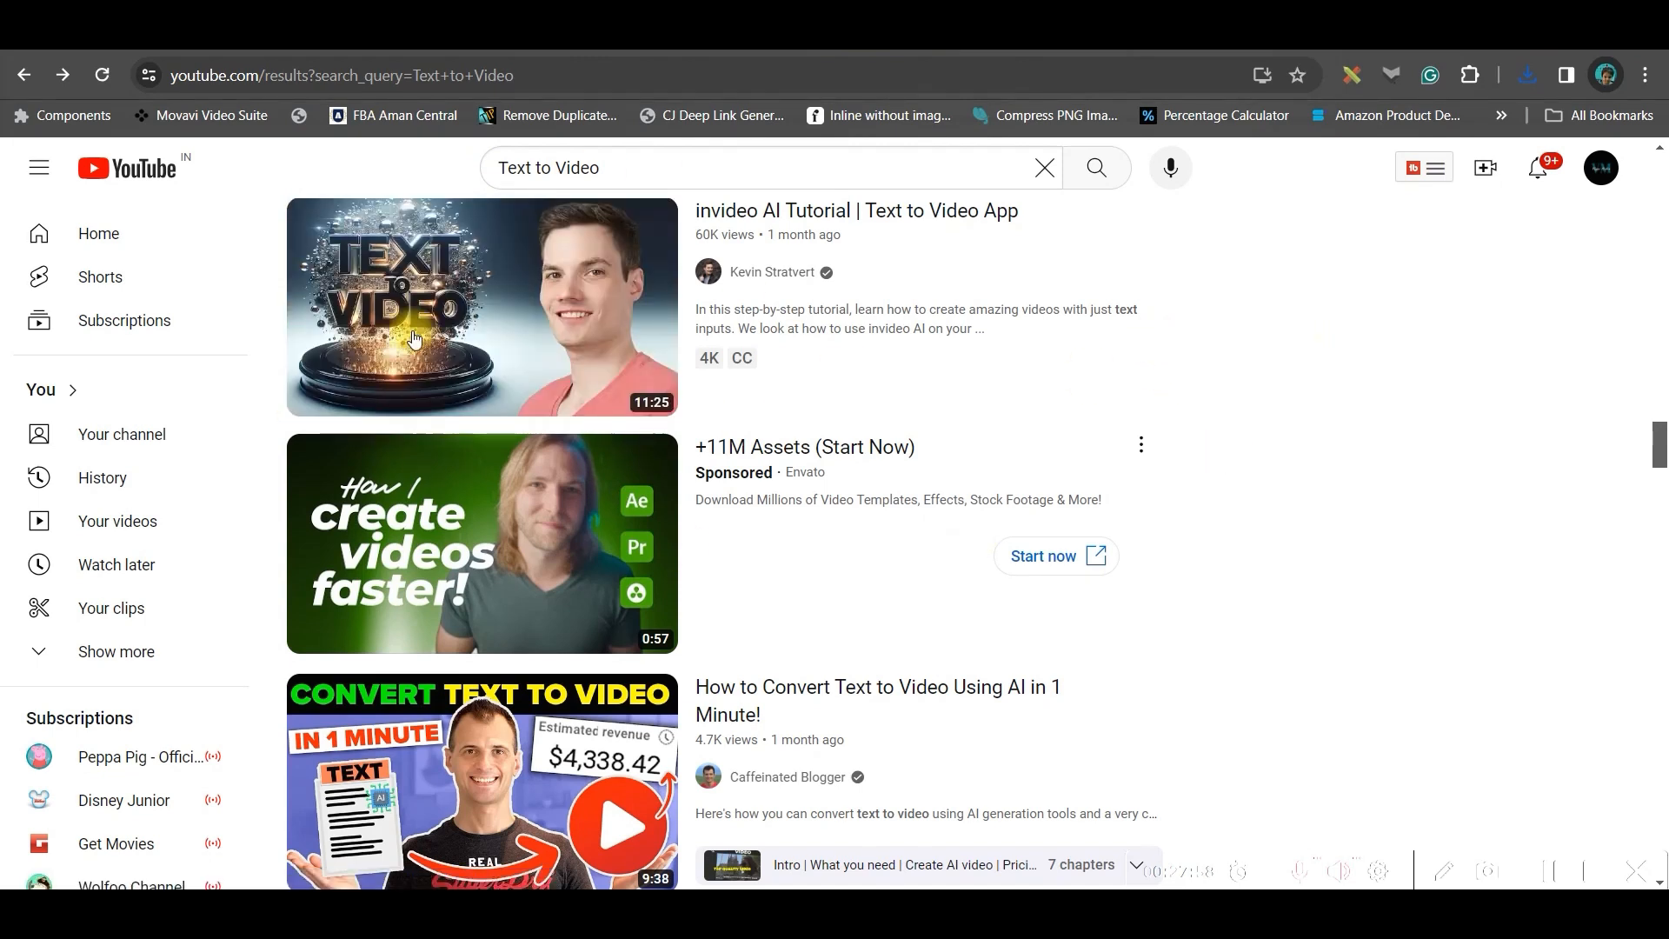
left_click(504, 36)
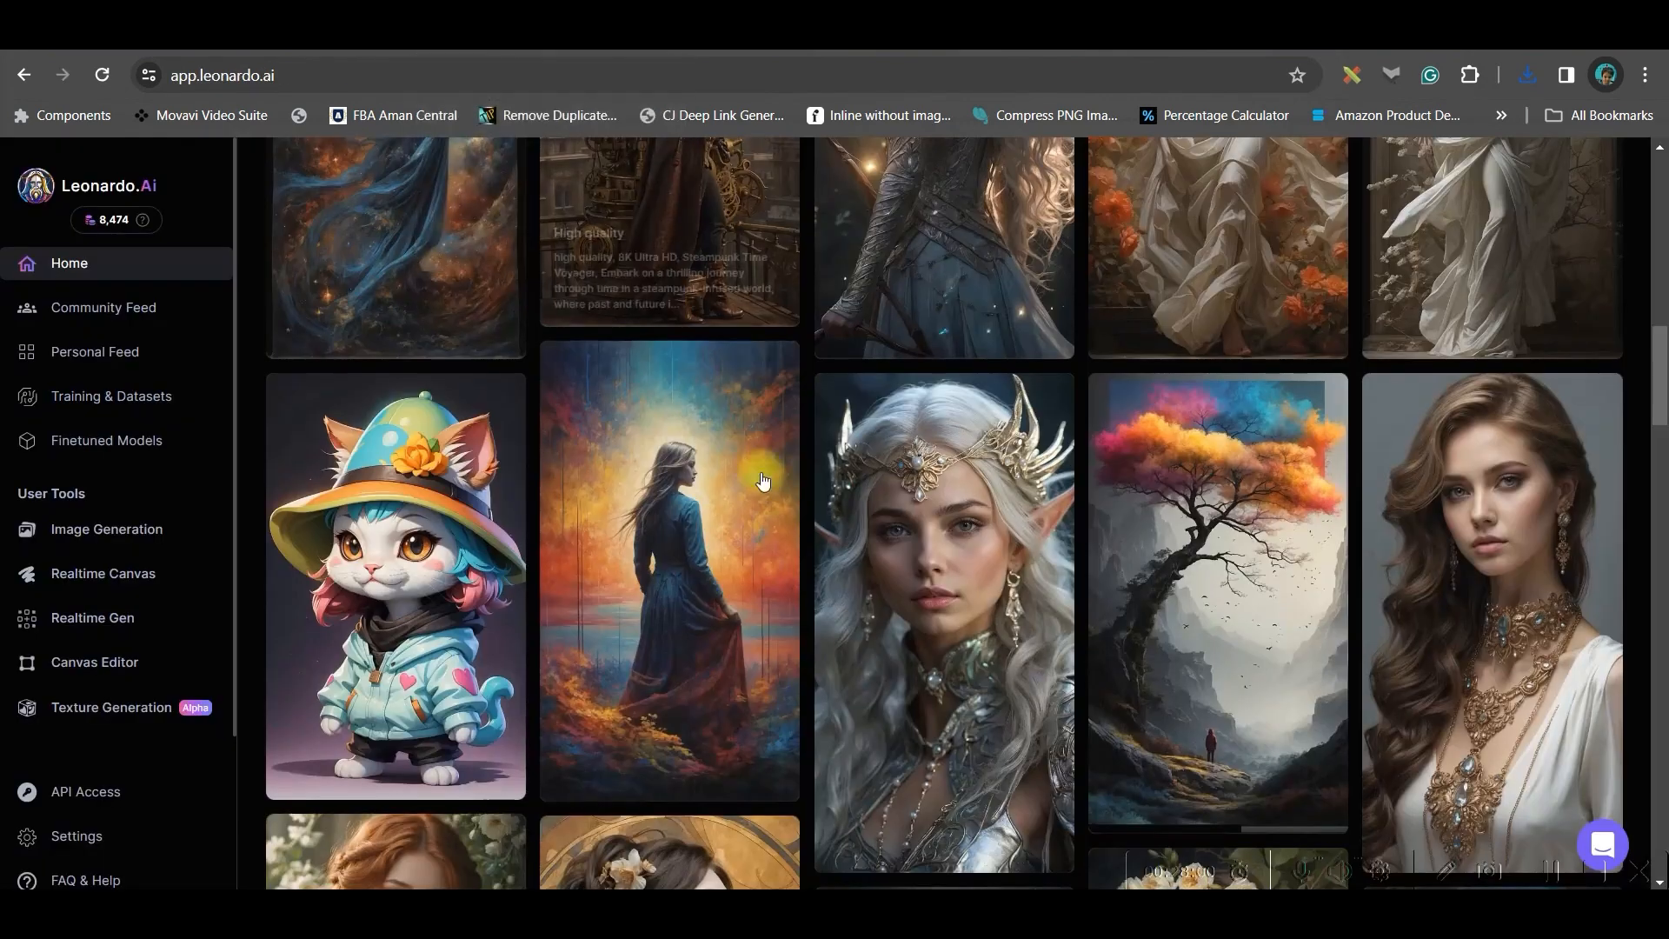
scroll(1026, 581, "down", 5)
scroll(1133, 598, "down", 10)
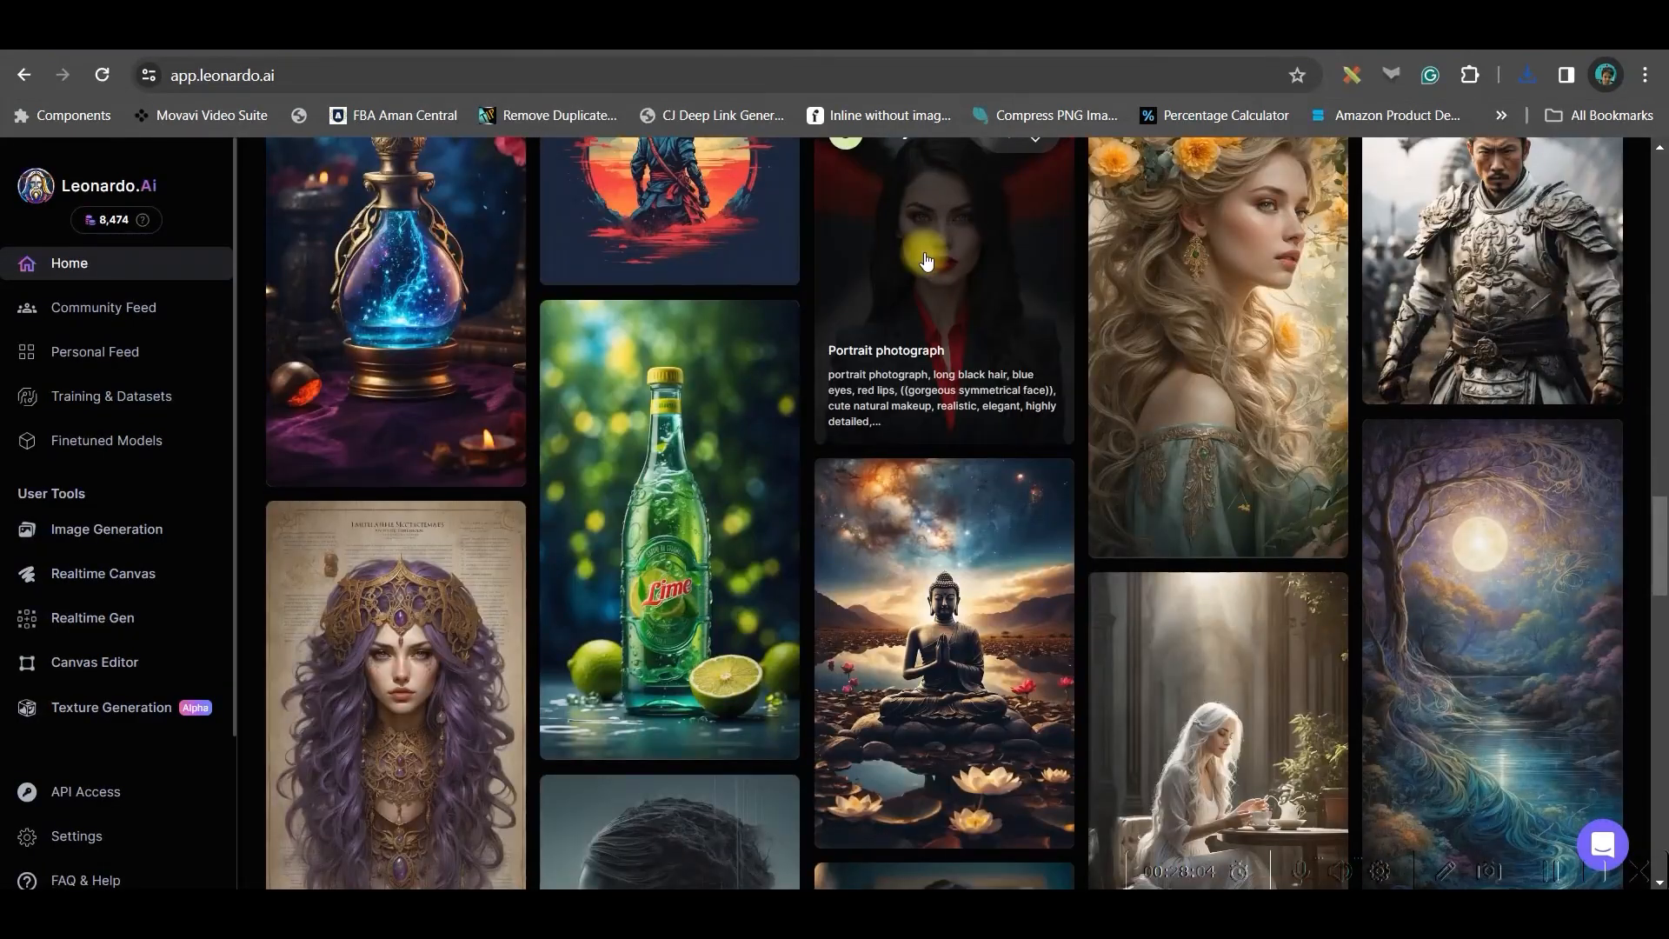
Open the Portrait photograph from the feed and download it with the Alchemy Upscaler - High Smooth option
left_click(926, 261)
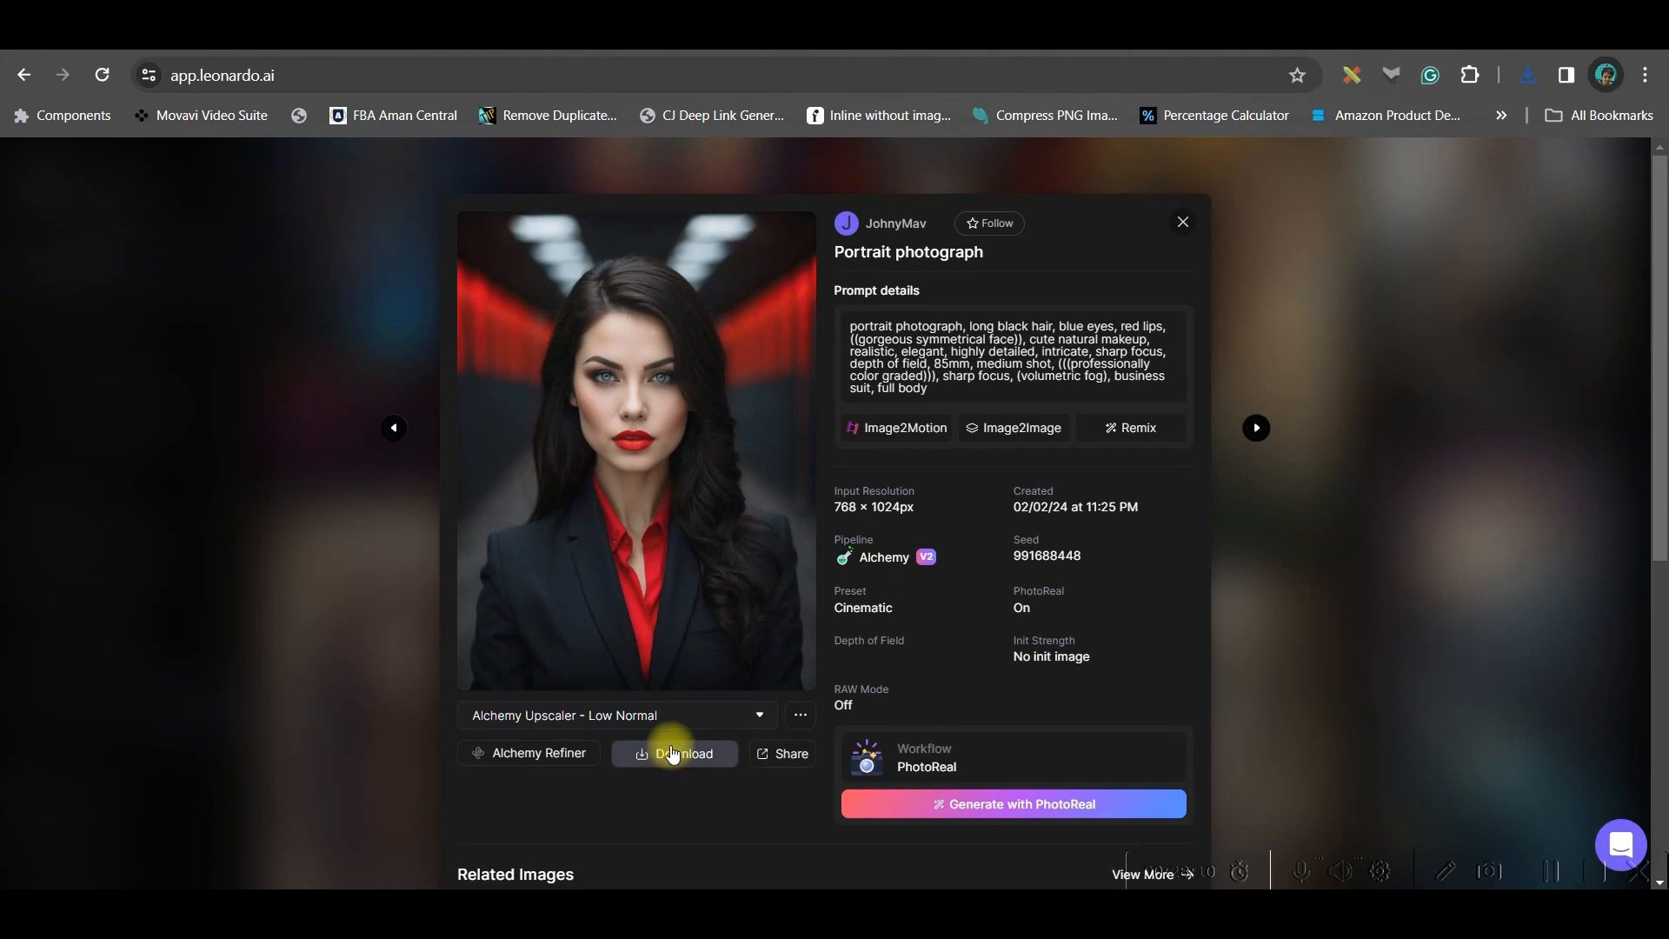
left_click(678, 715)
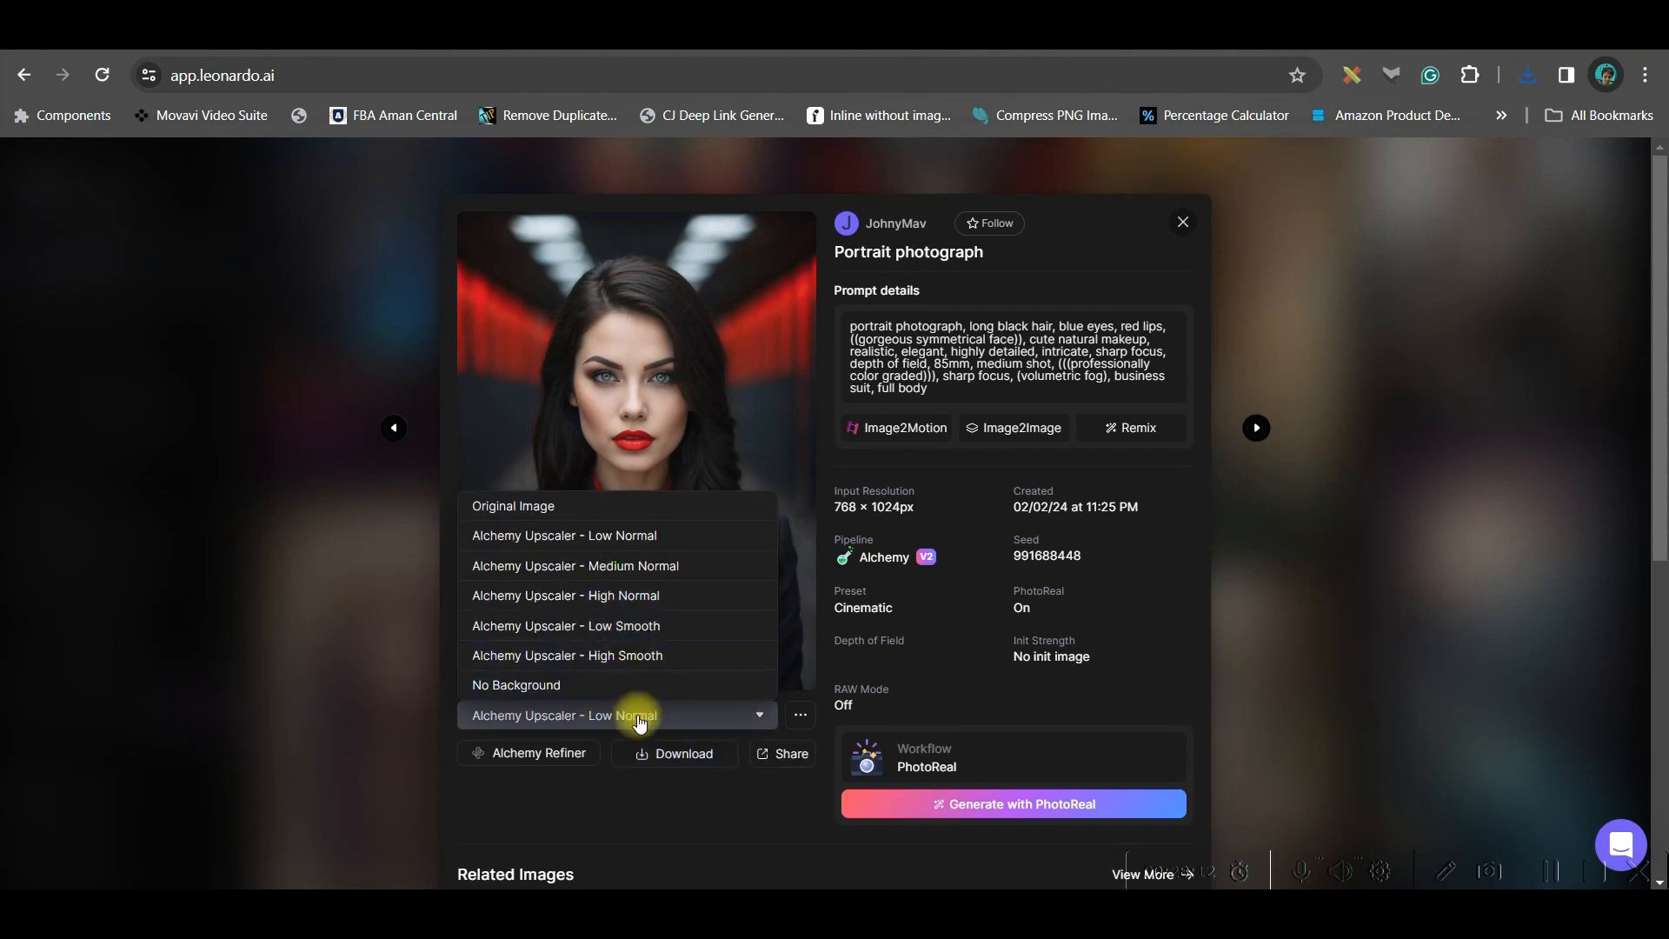
left_click(617, 595)
left_click(667, 718)
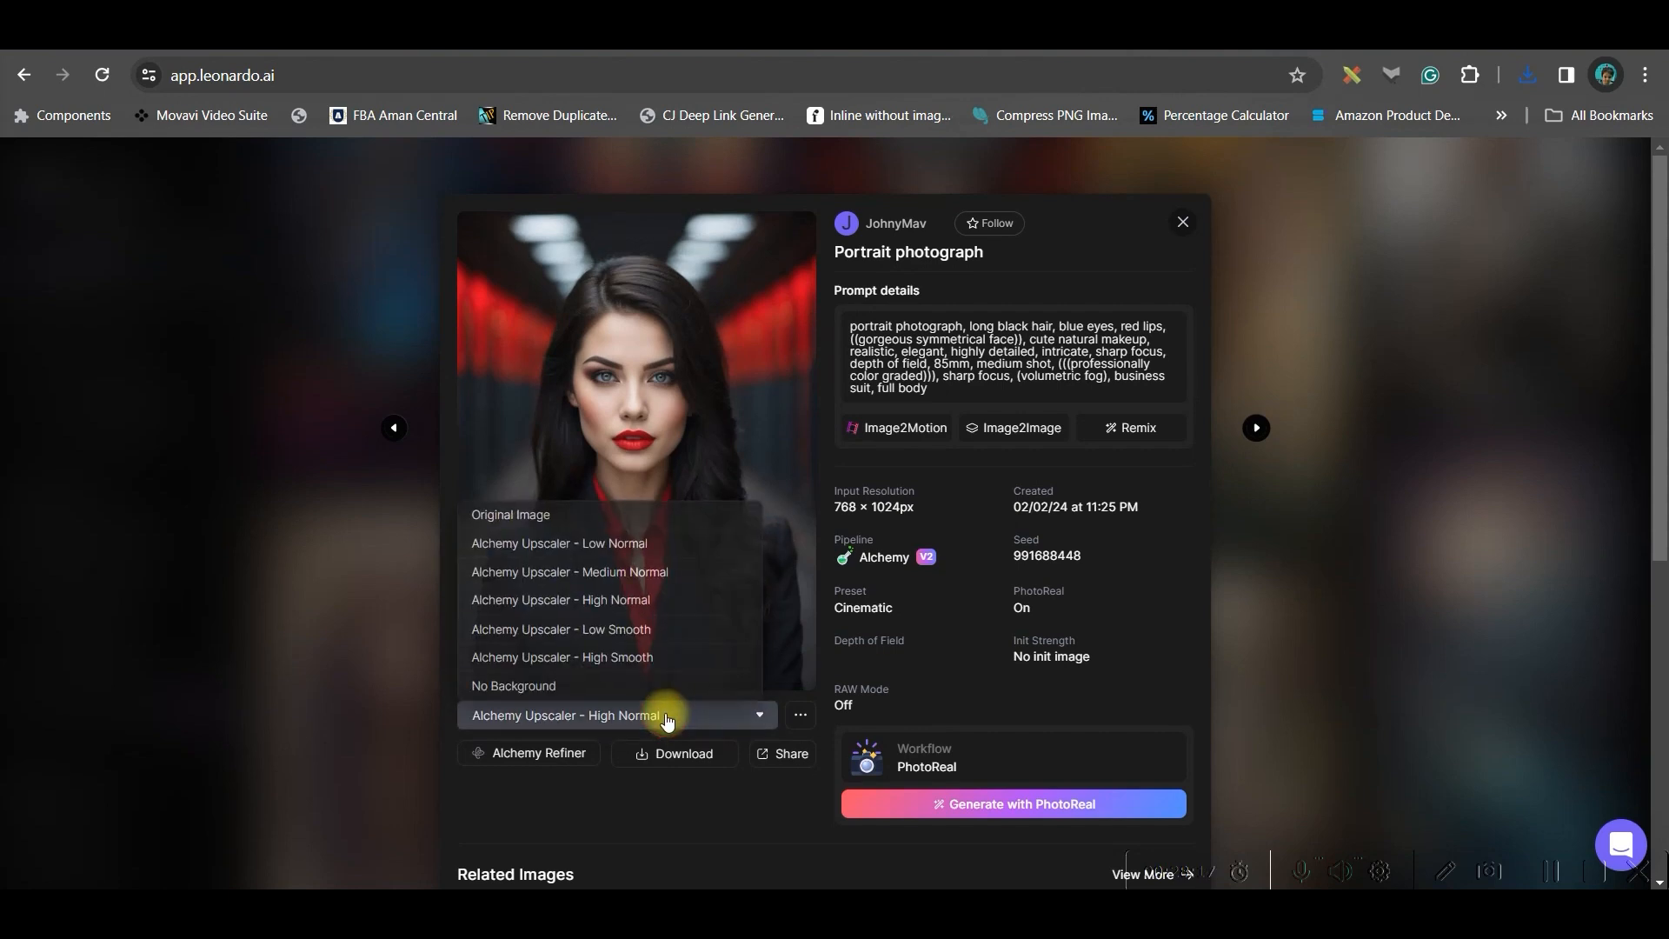
left_click(608, 651)
left_click(687, 754)
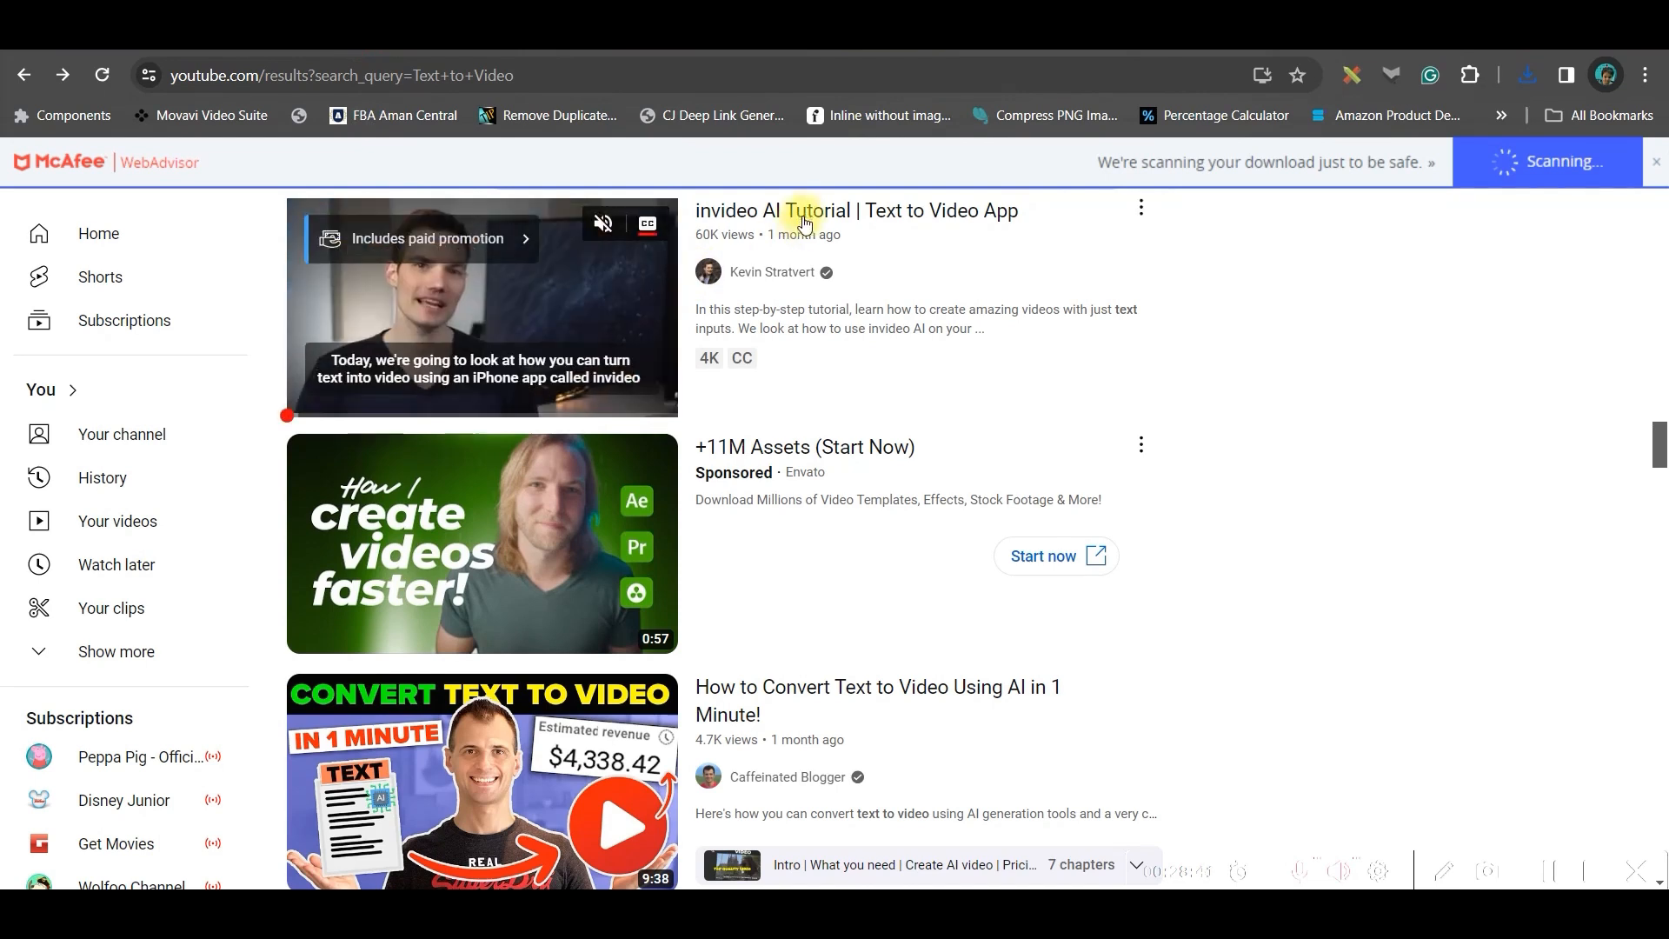
Open the invideo AI Tutorial video and copy its URL
left_click(800, 219)
left_click_drag(415, 75, 121, 69)
key("ctrl+c")
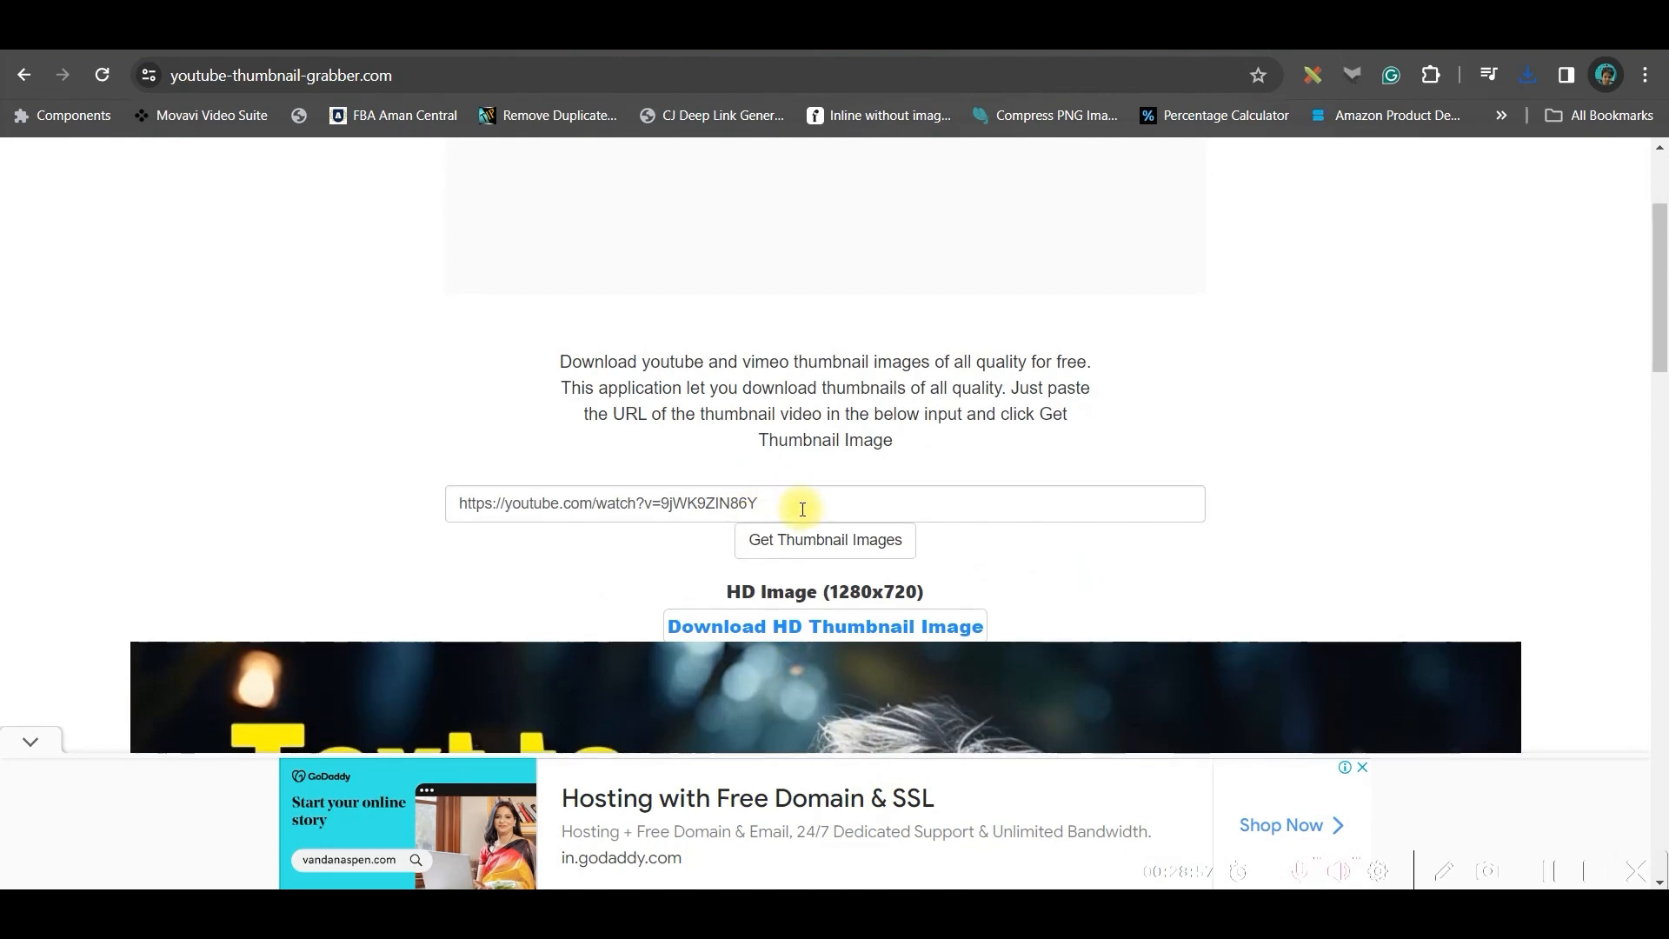
Paste the video URL into the YouTube thumbnail grabber, get the thumbnails and download the HD thumbnail image
left_click_drag(803, 508, 291, 496)
key("ctrl+v")
left_click(825, 540)
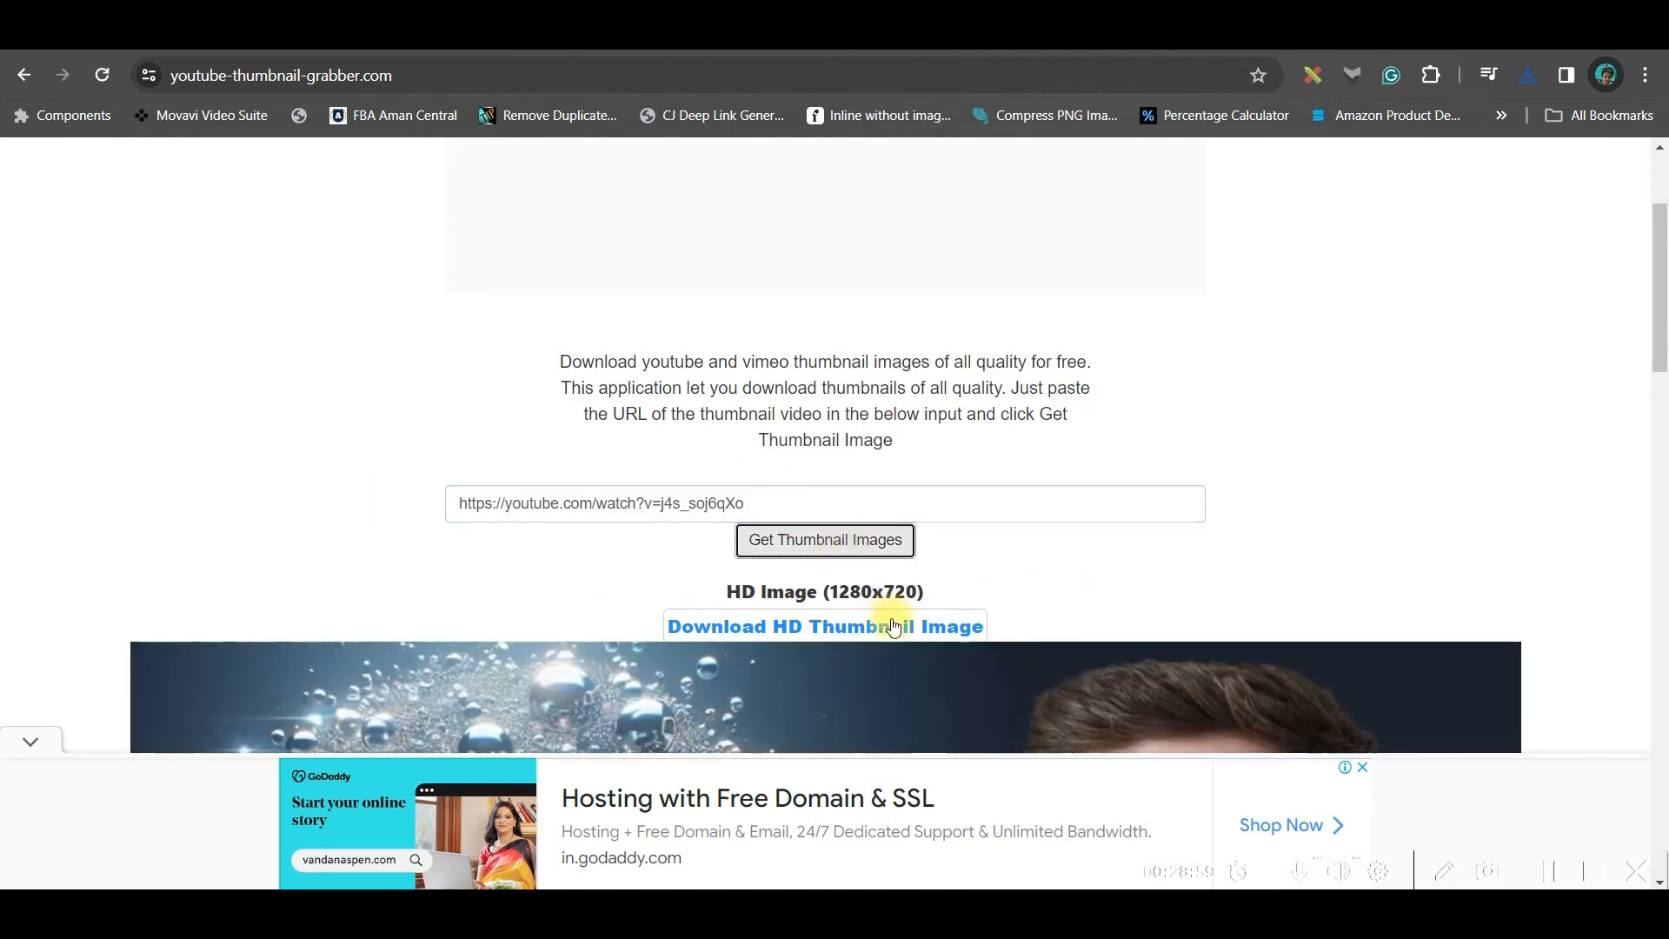
scroll(863, 469, "down", 3)
left_click(849, 405)
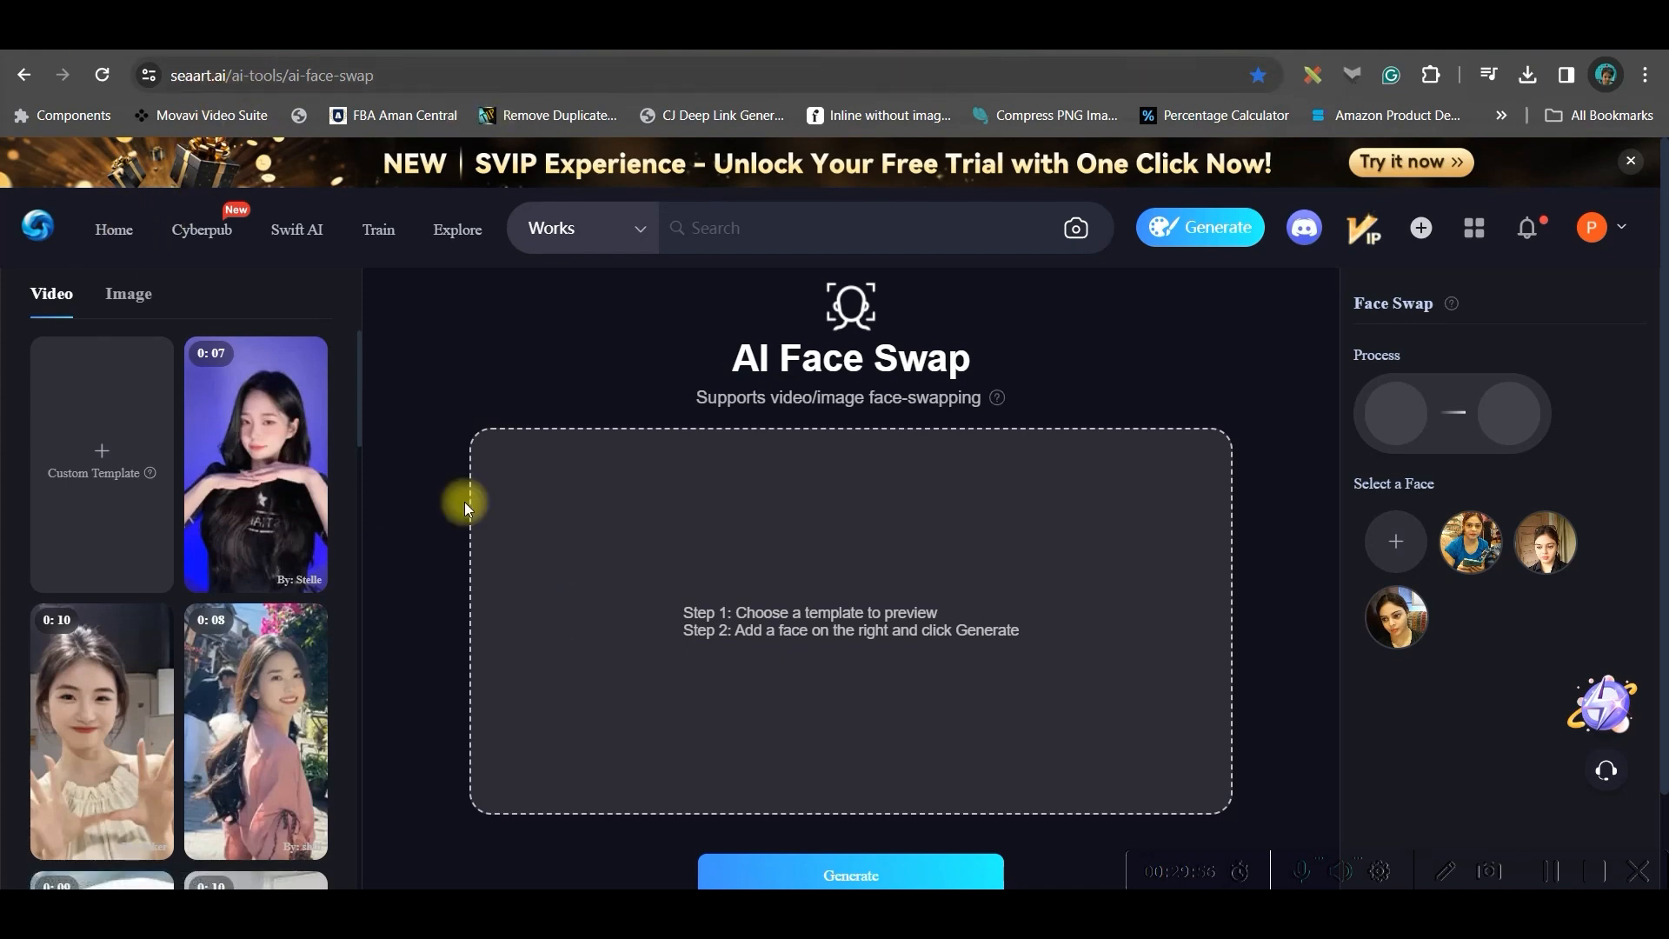
Search SeaArt works for Beautiful Lady in Formal Shirt
left_click(123, 244)
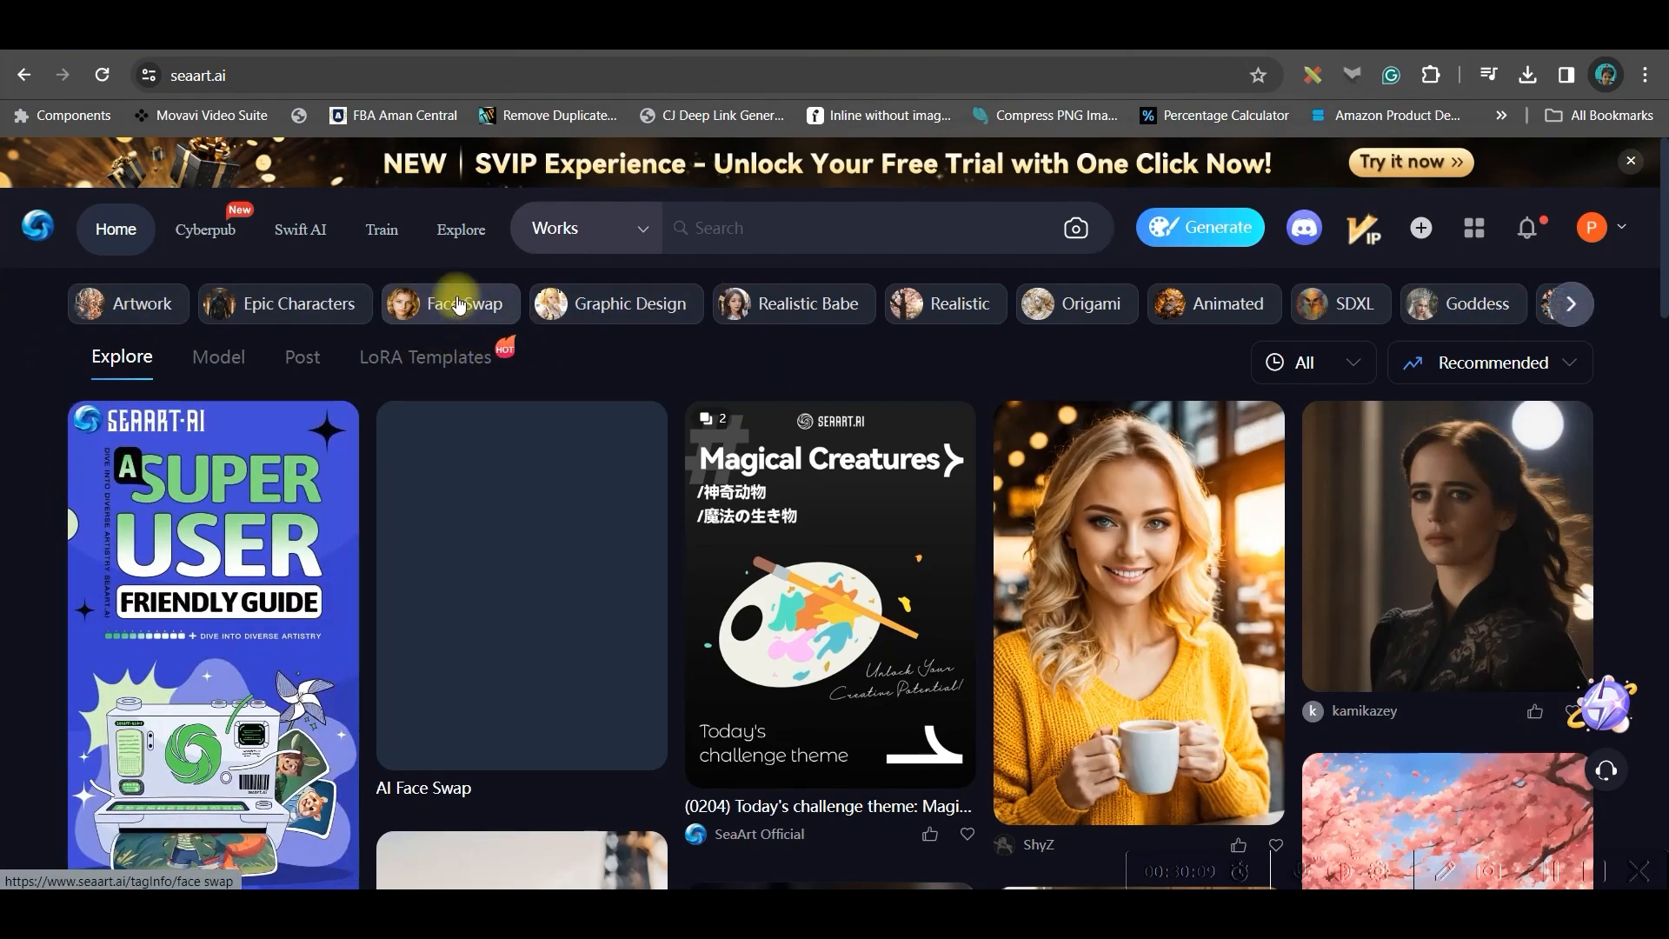
left_click(735, 227)
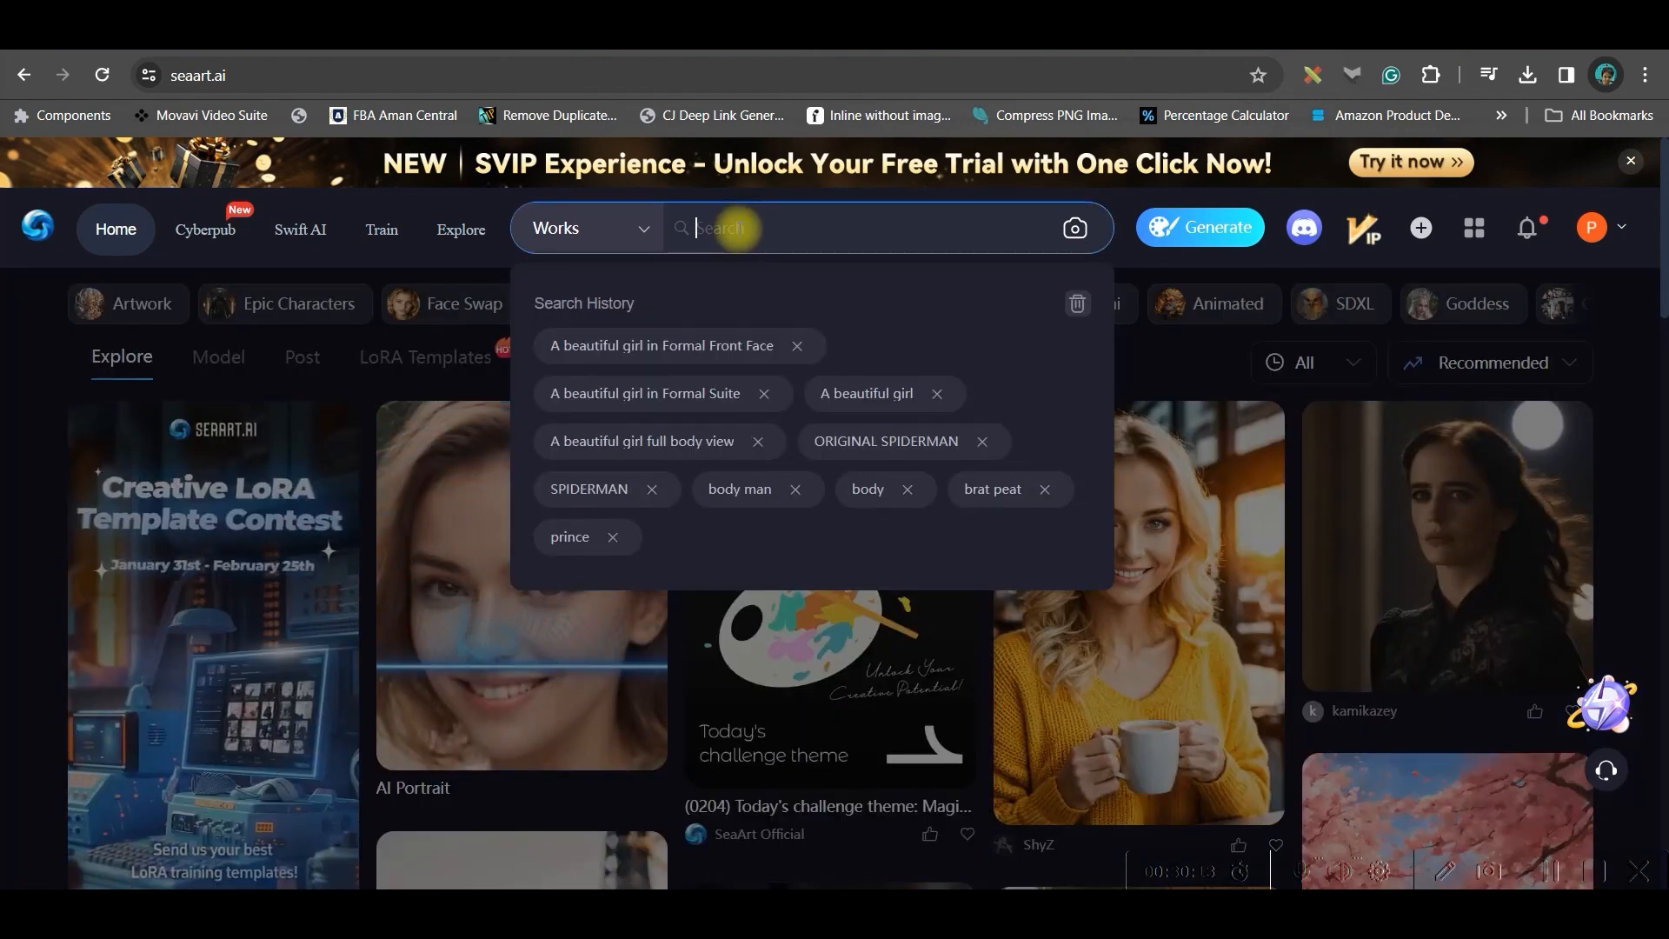
type("Beautiful Lady in Formal Shirt")
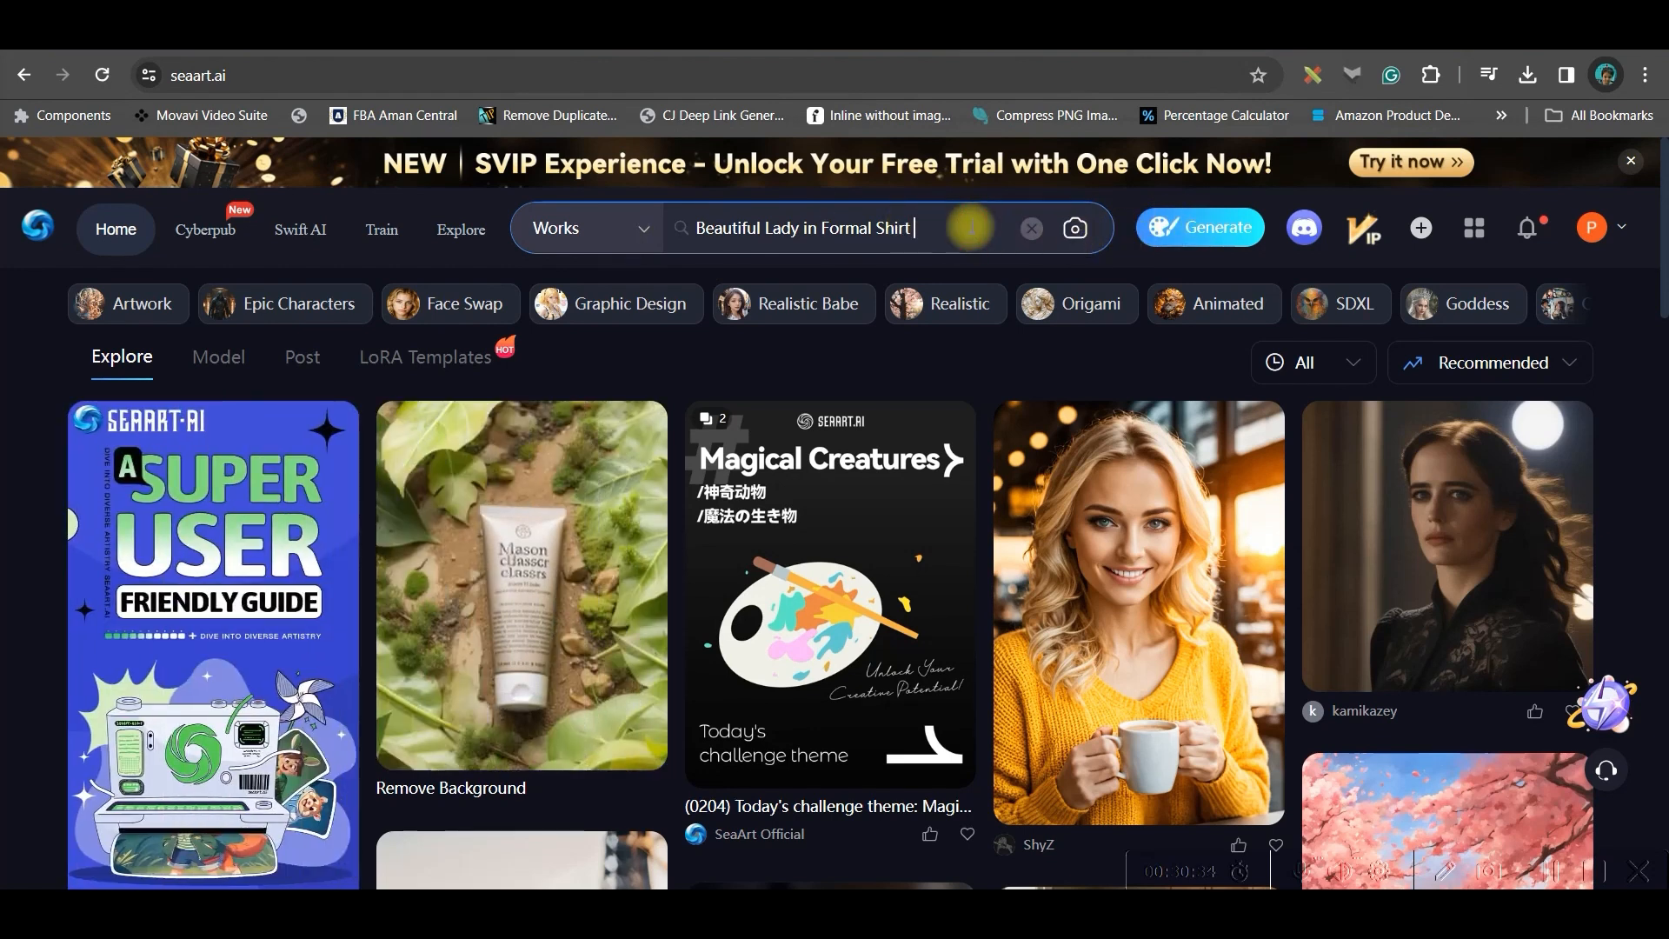
key("Return")
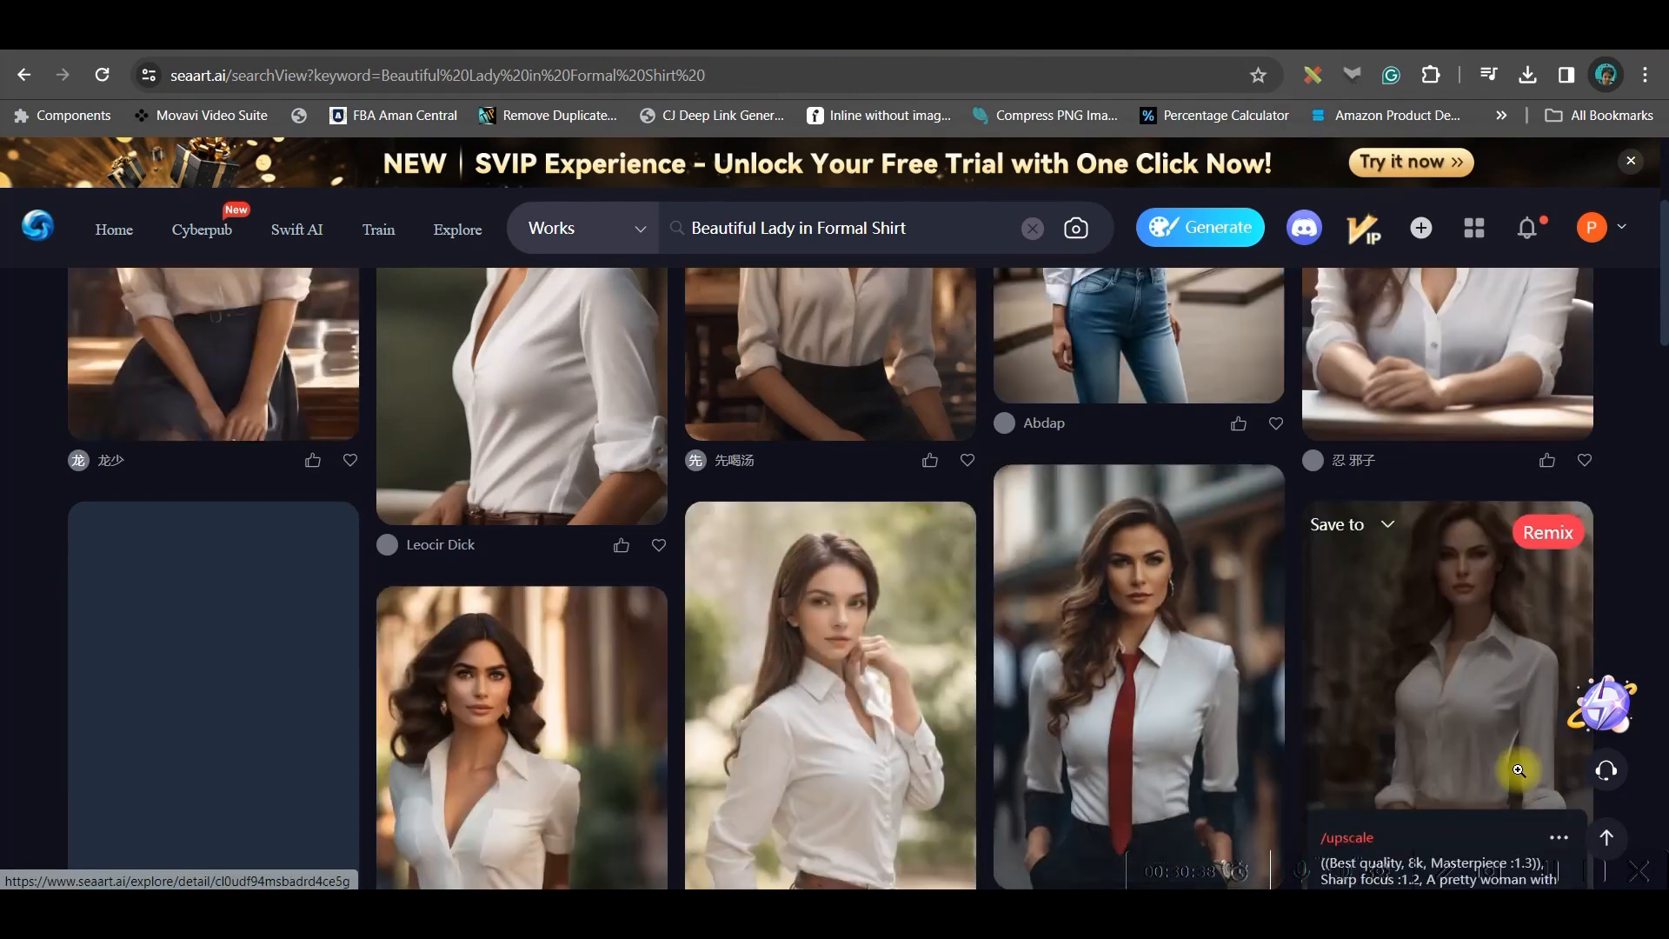
Open the seated woman in a white shirt result and download the image
scroll(1271, 662, "up", 4)
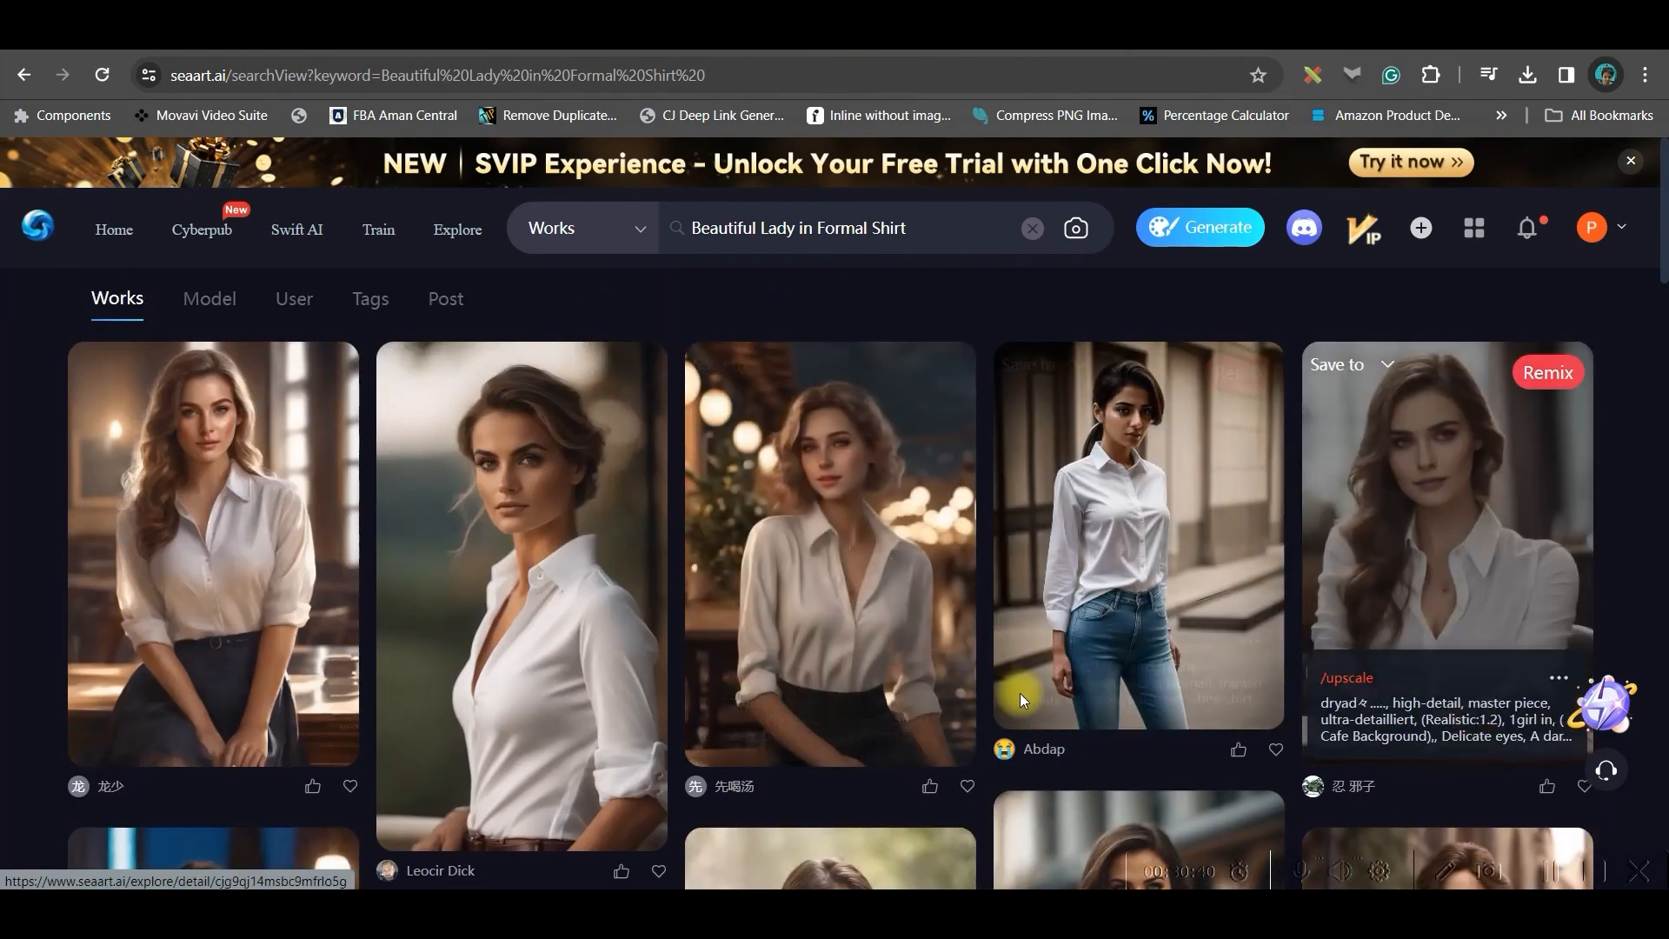
left_click(1450, 537)
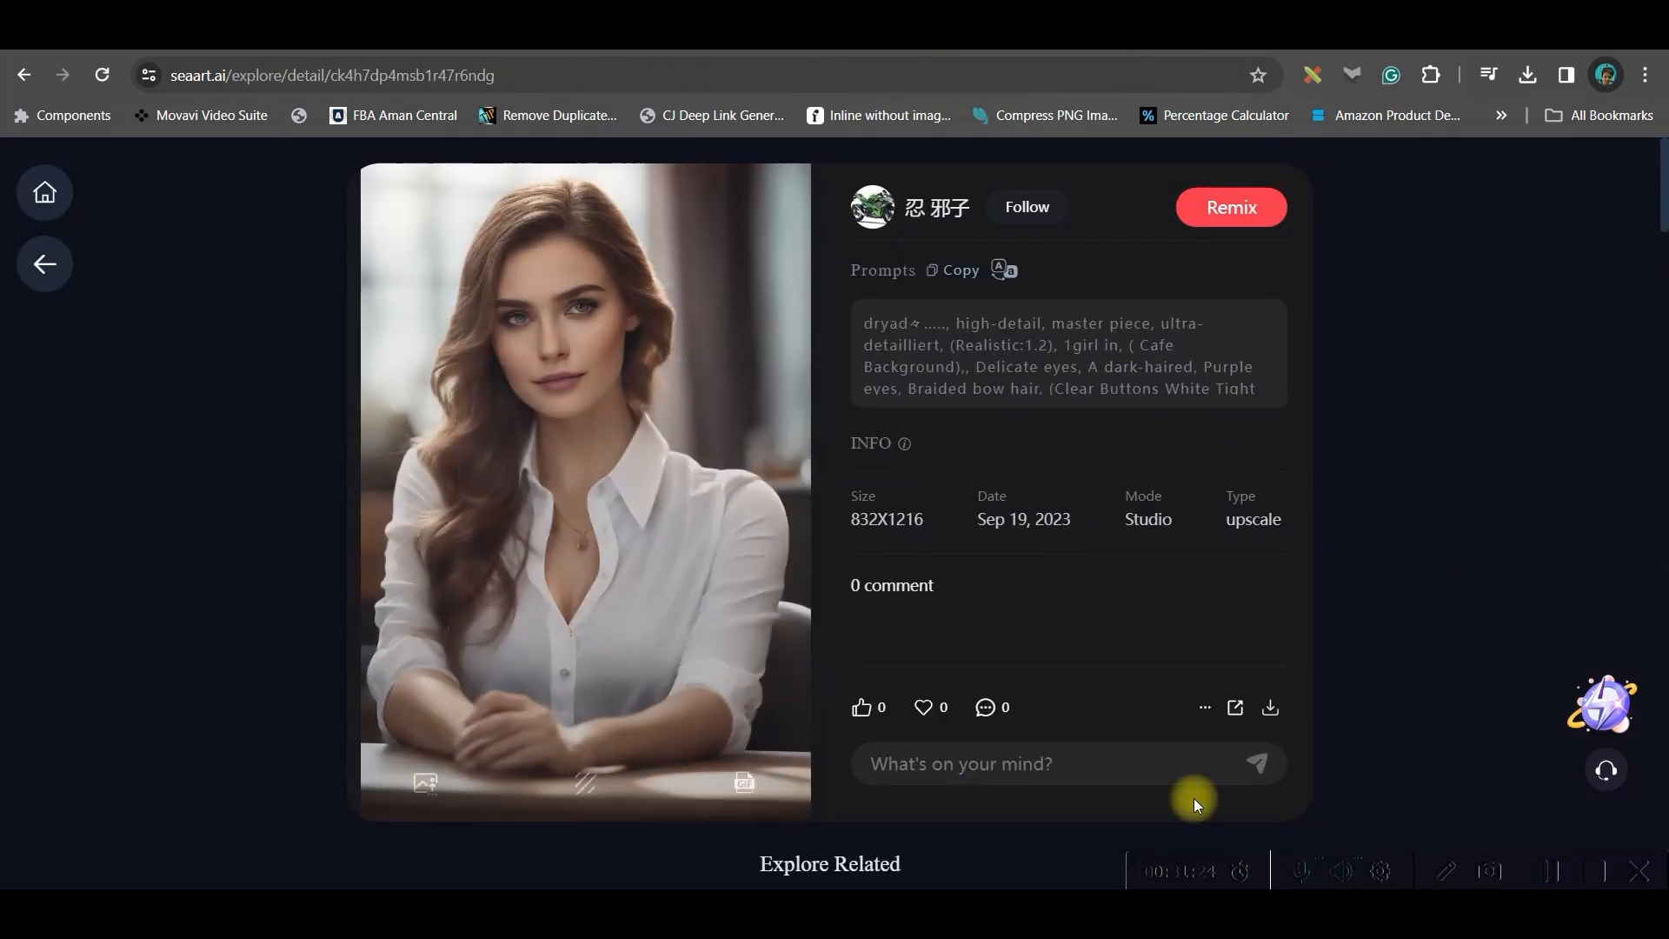
scroll(1044, 504, "down", 6)
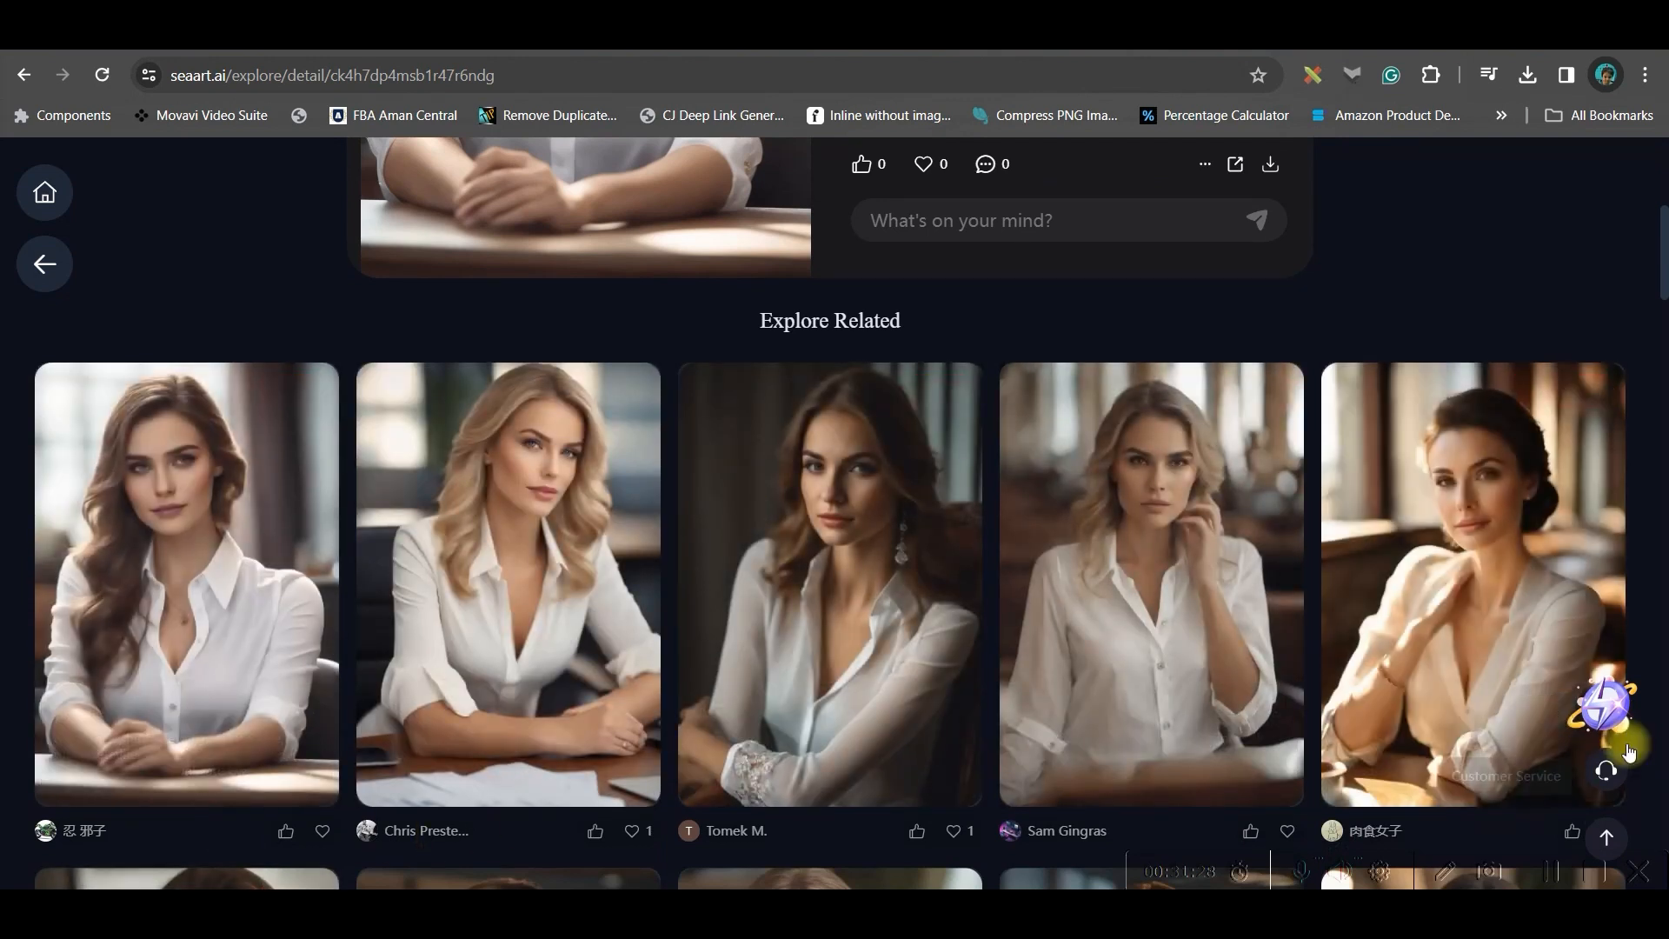
scroll(1608, 708, "down", 3)
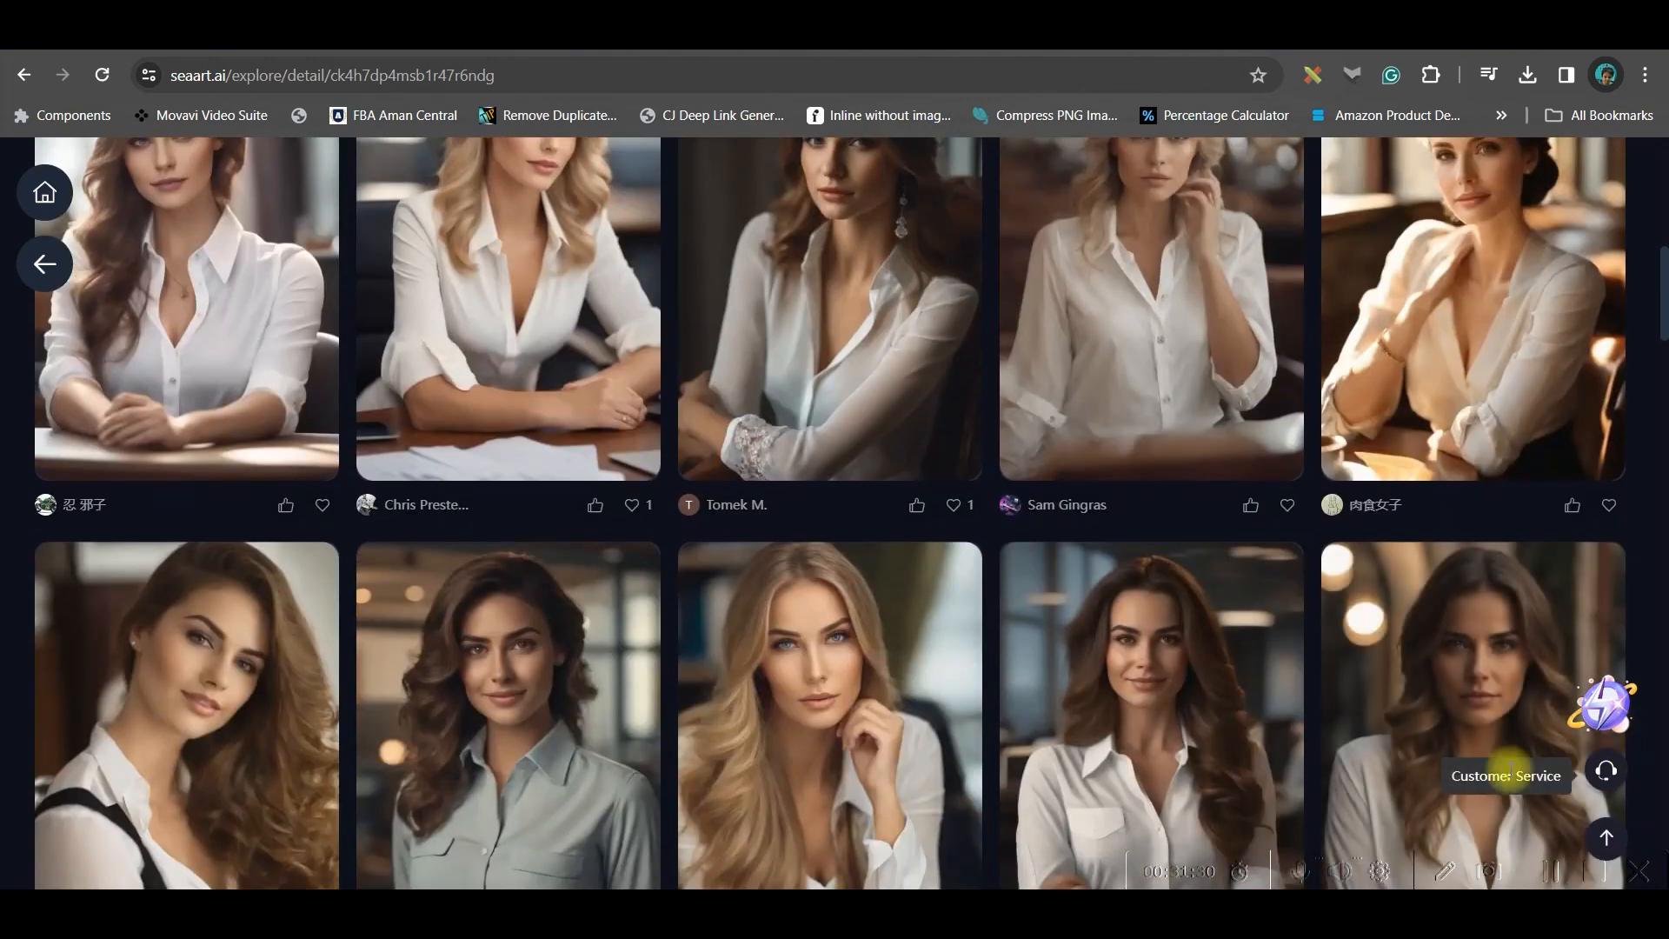
scroll(1478, 765, "down", 2)
scroll(1030, 659, "up", 6)
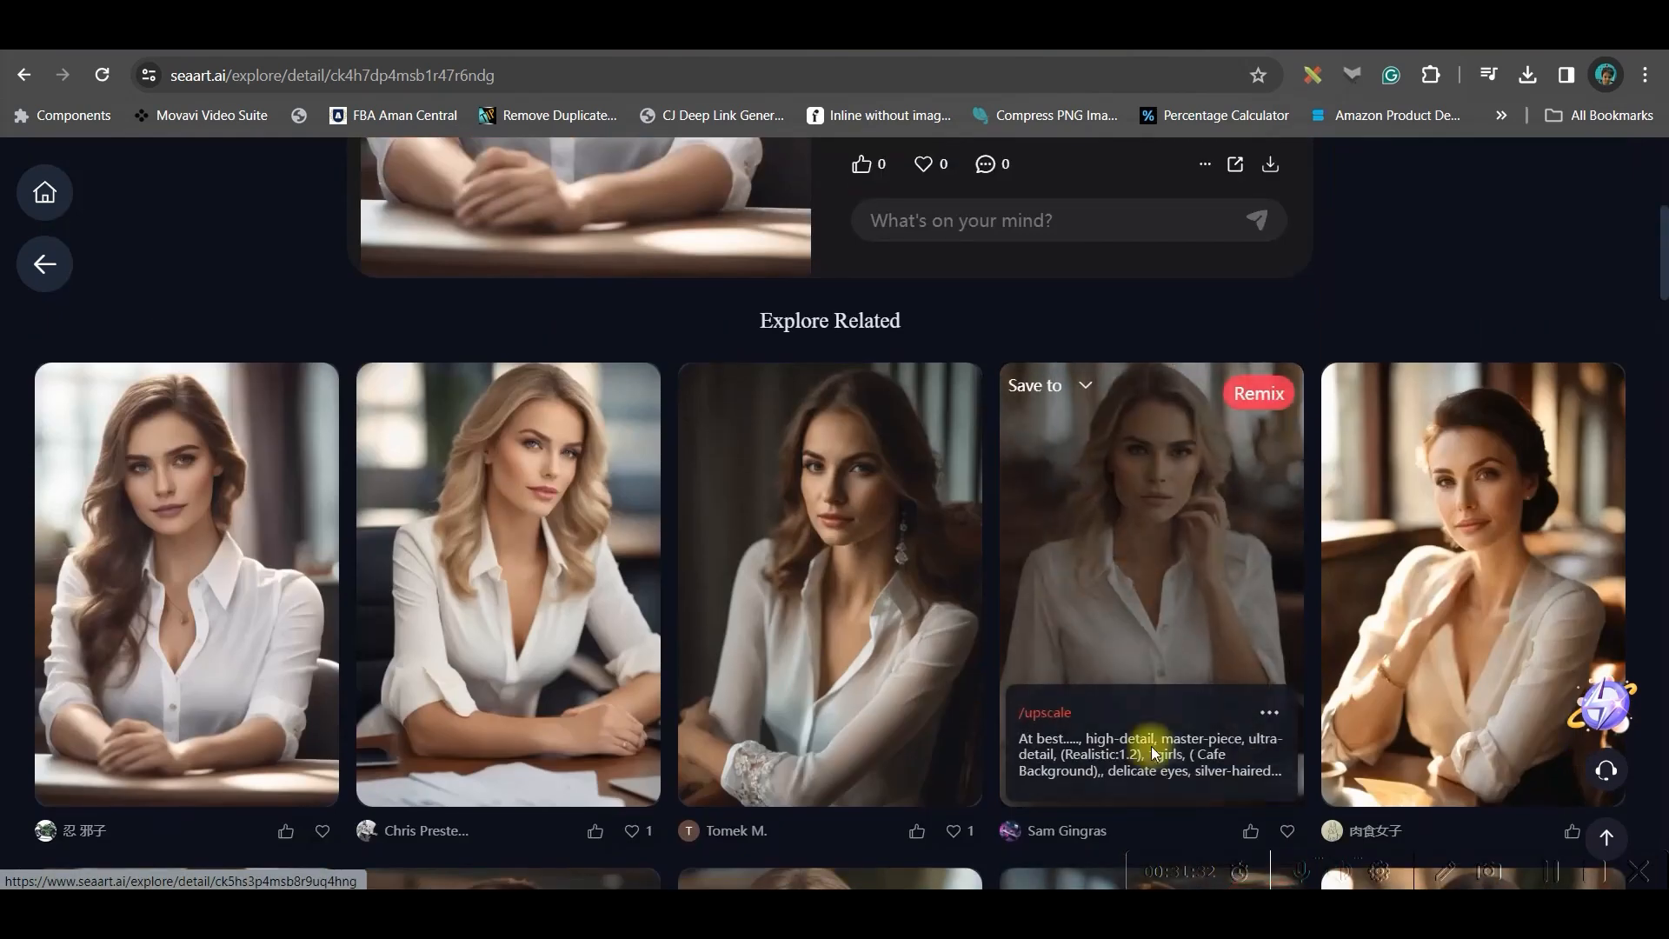
scroll(945, 561, "up", 6)
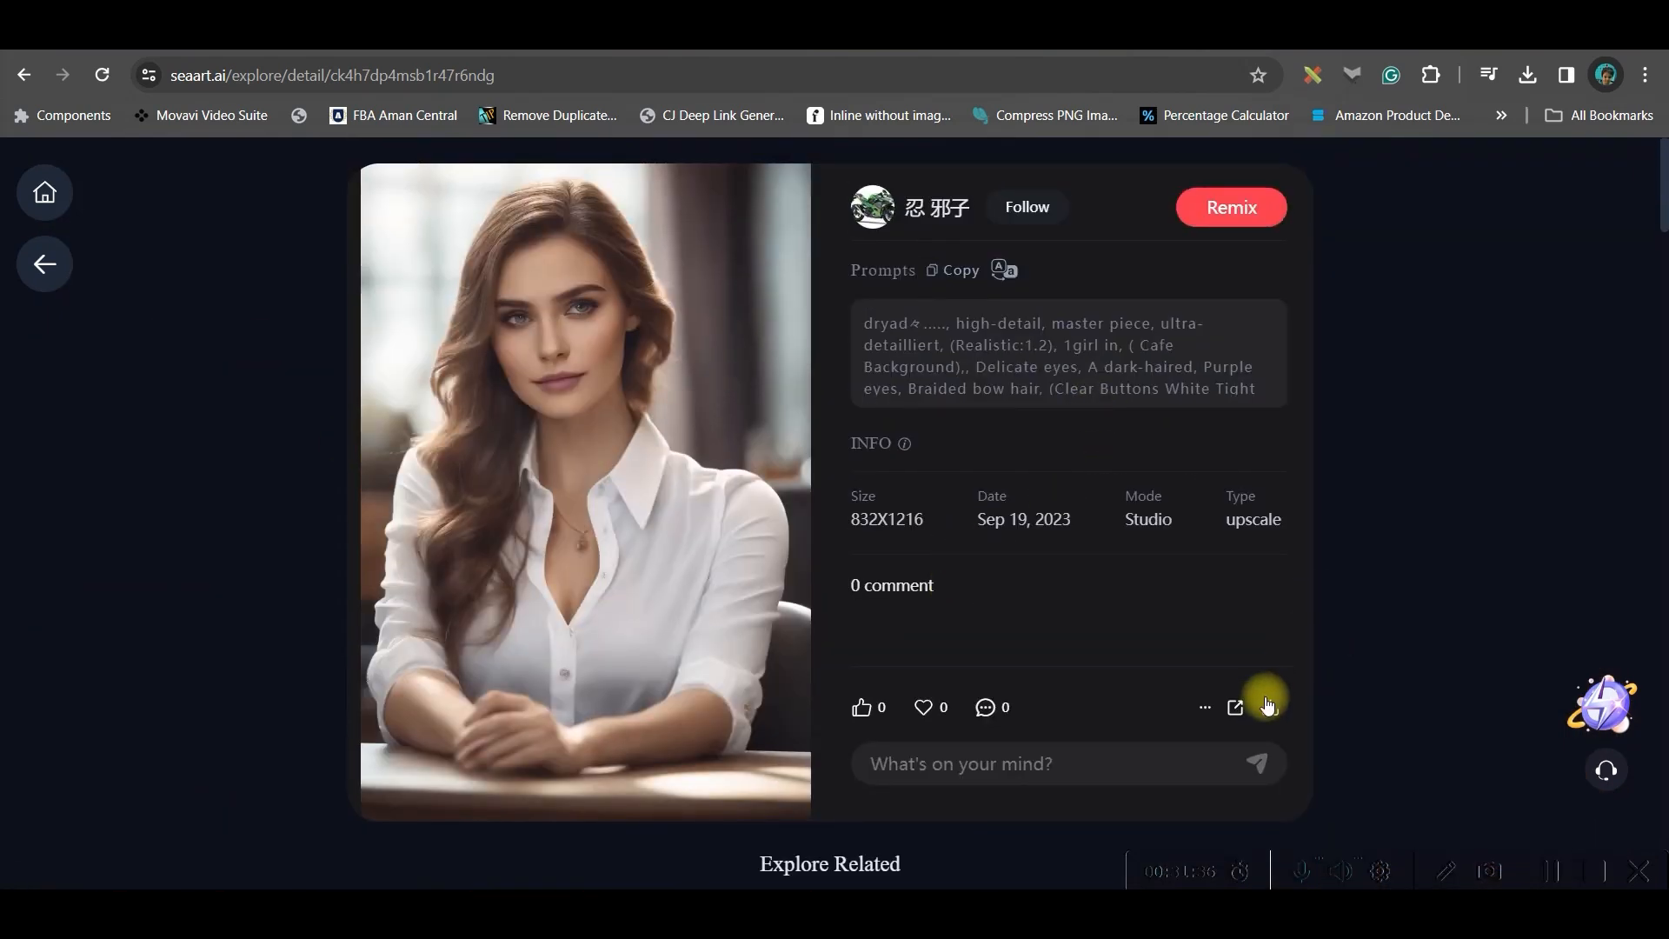
left_click(1271, 711)
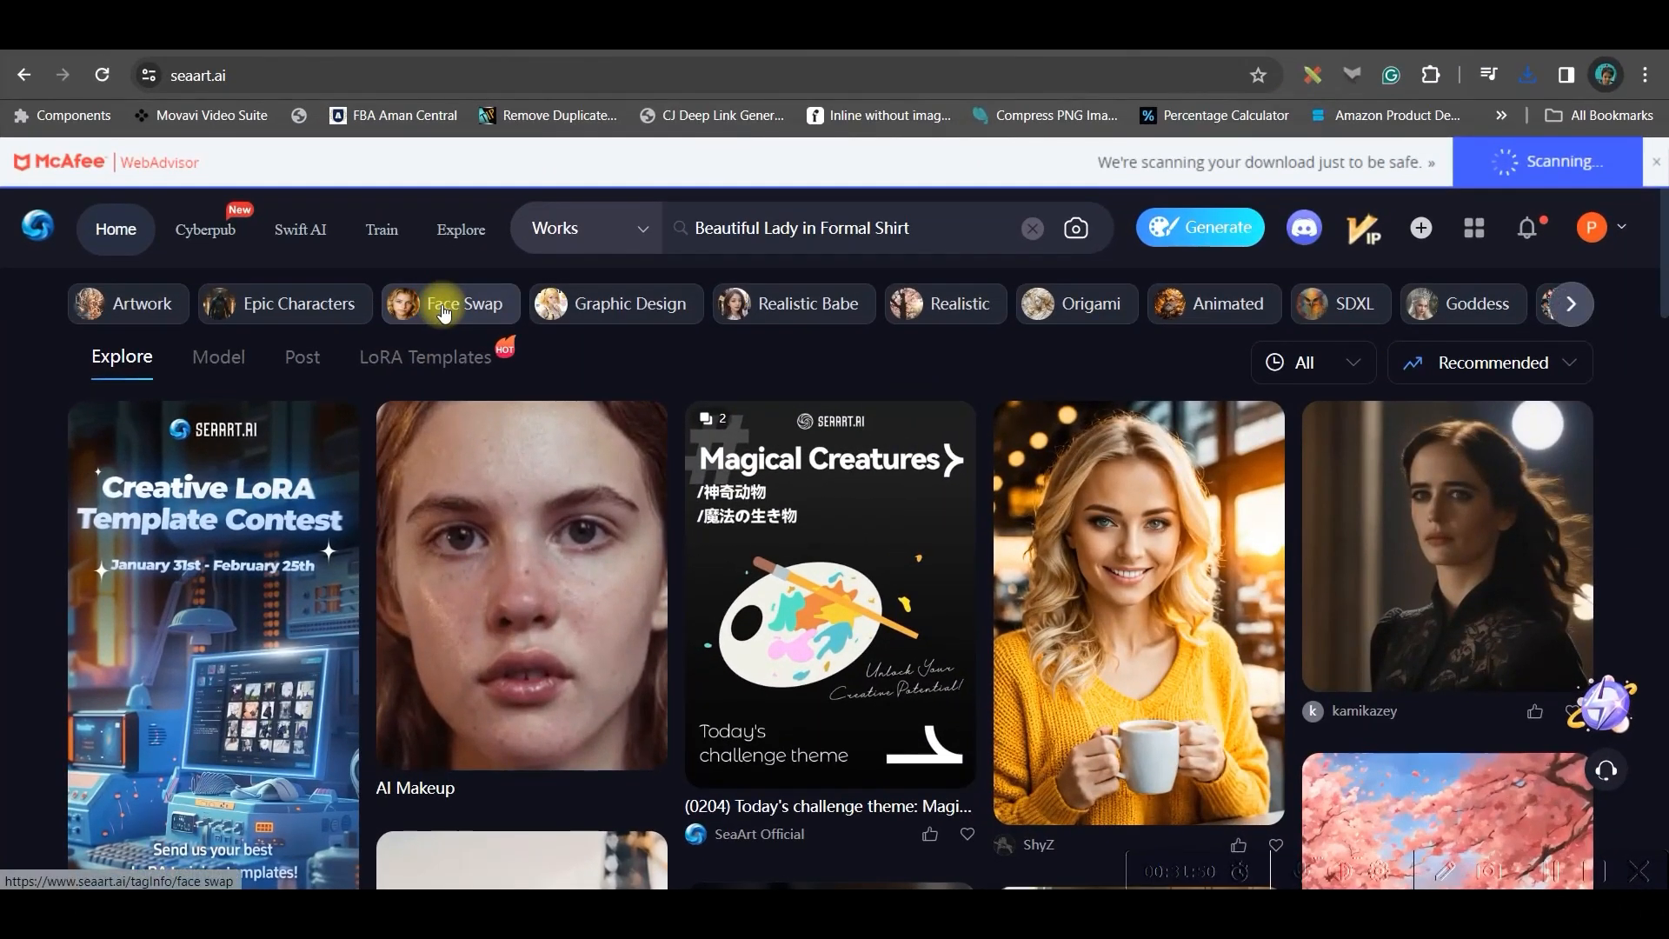
Load a Face Swap video as a template in AI Face Swap and remove it again
left_click(444, 308)
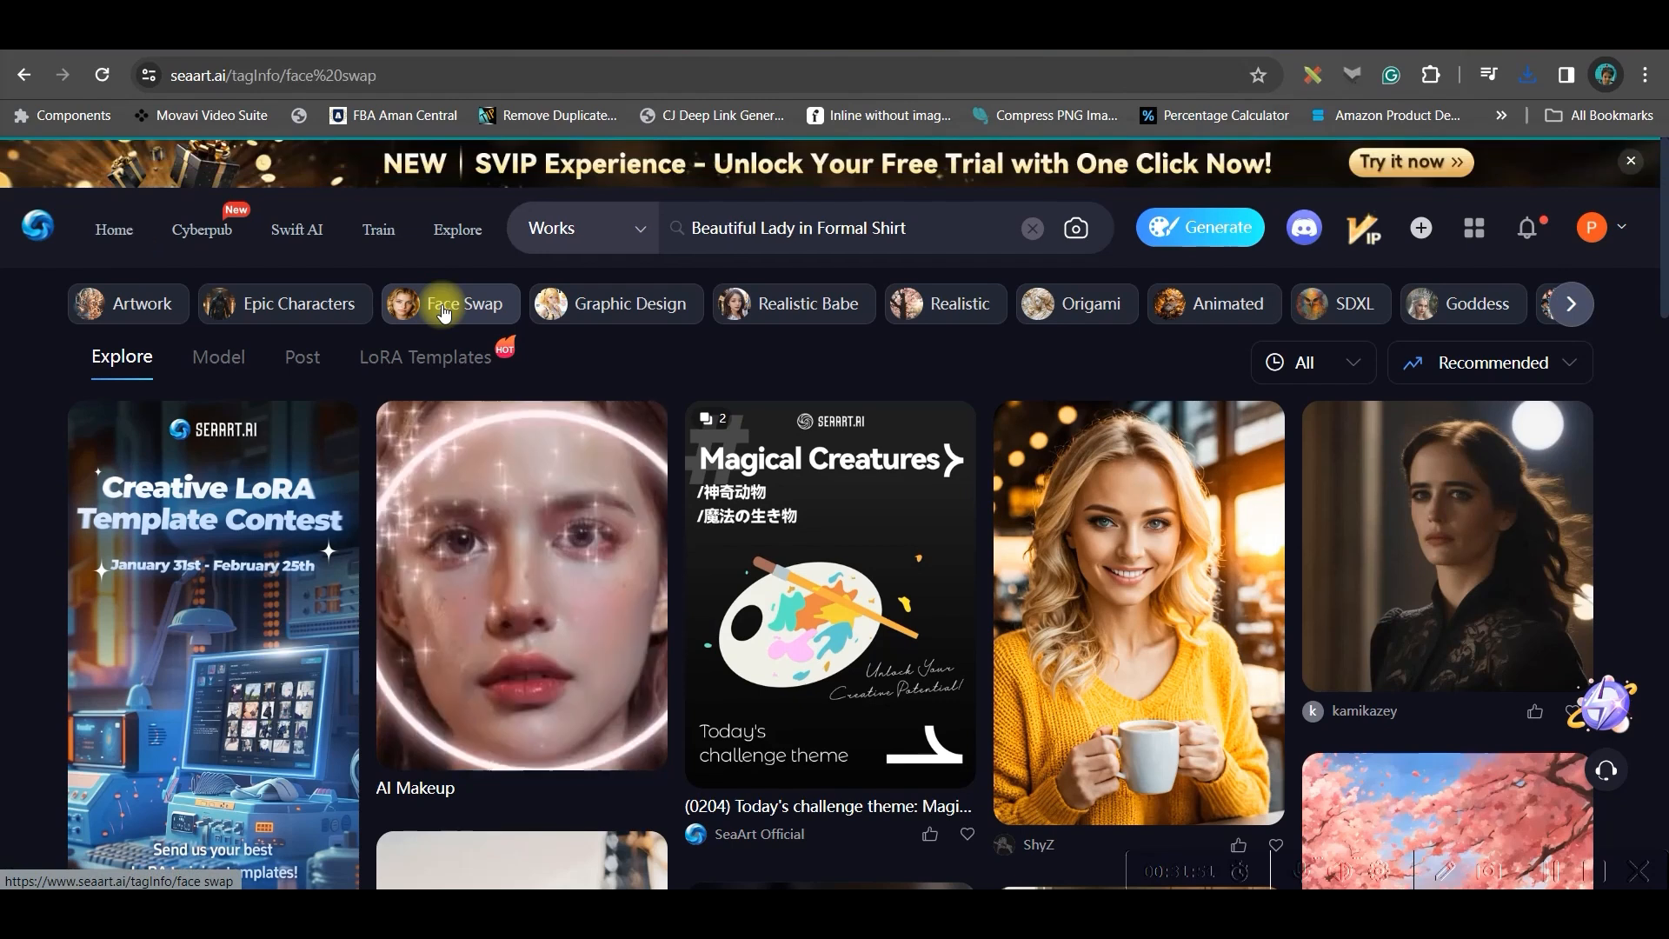
scroll(1185, 571, "down", 3)
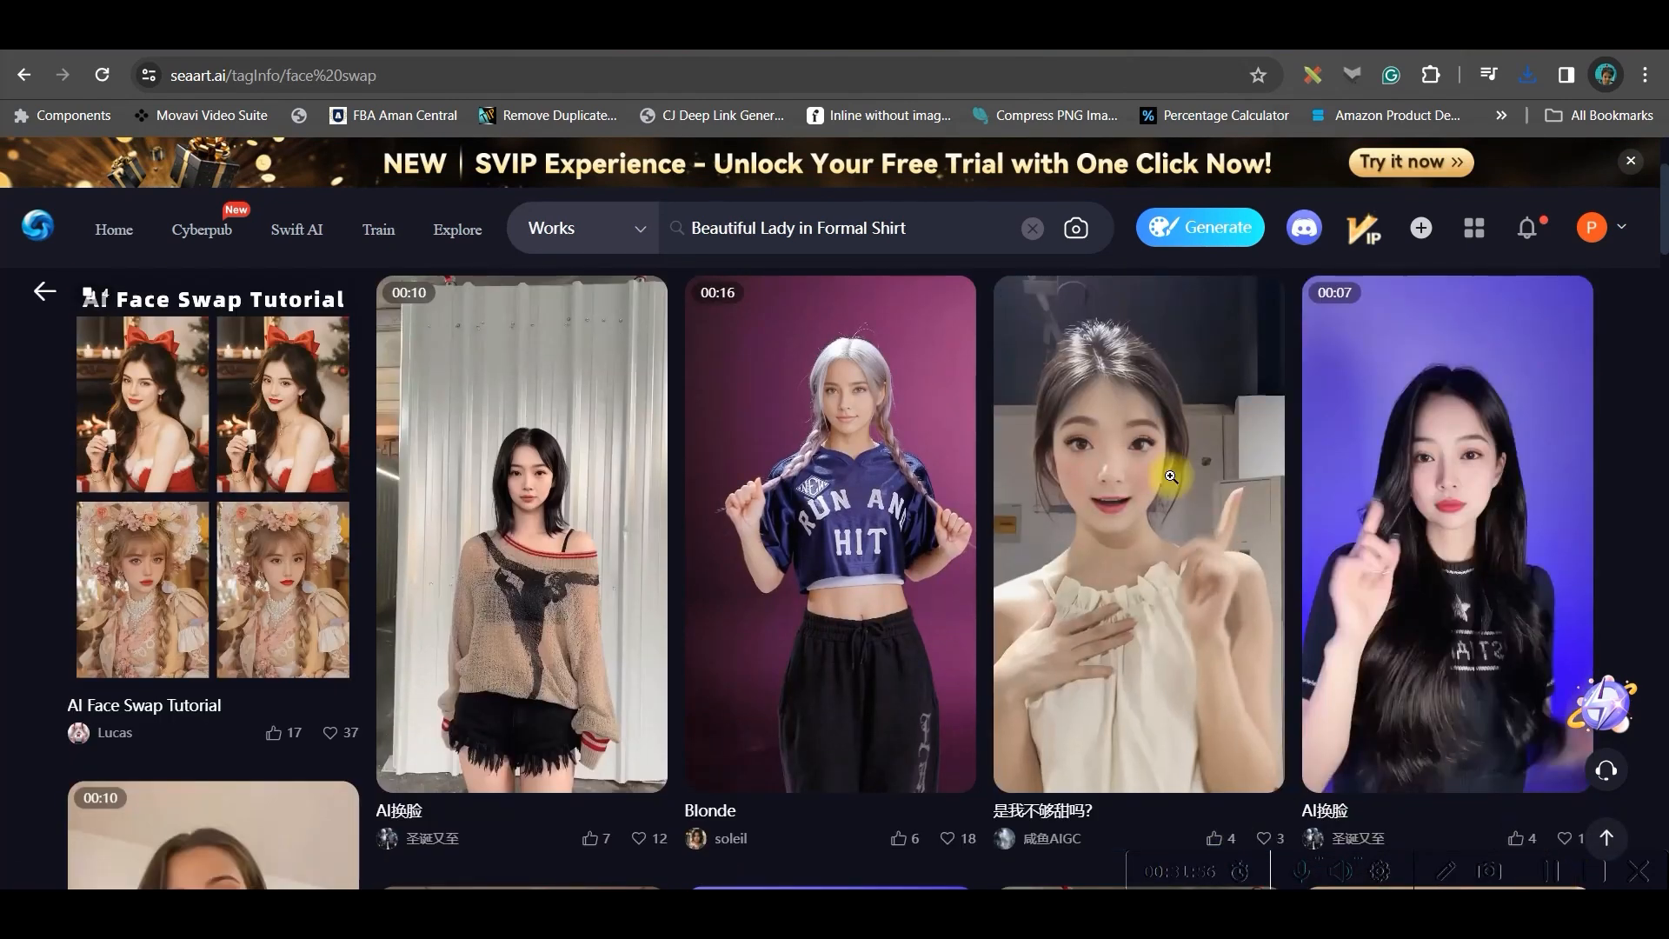
left_click(1157, 466)
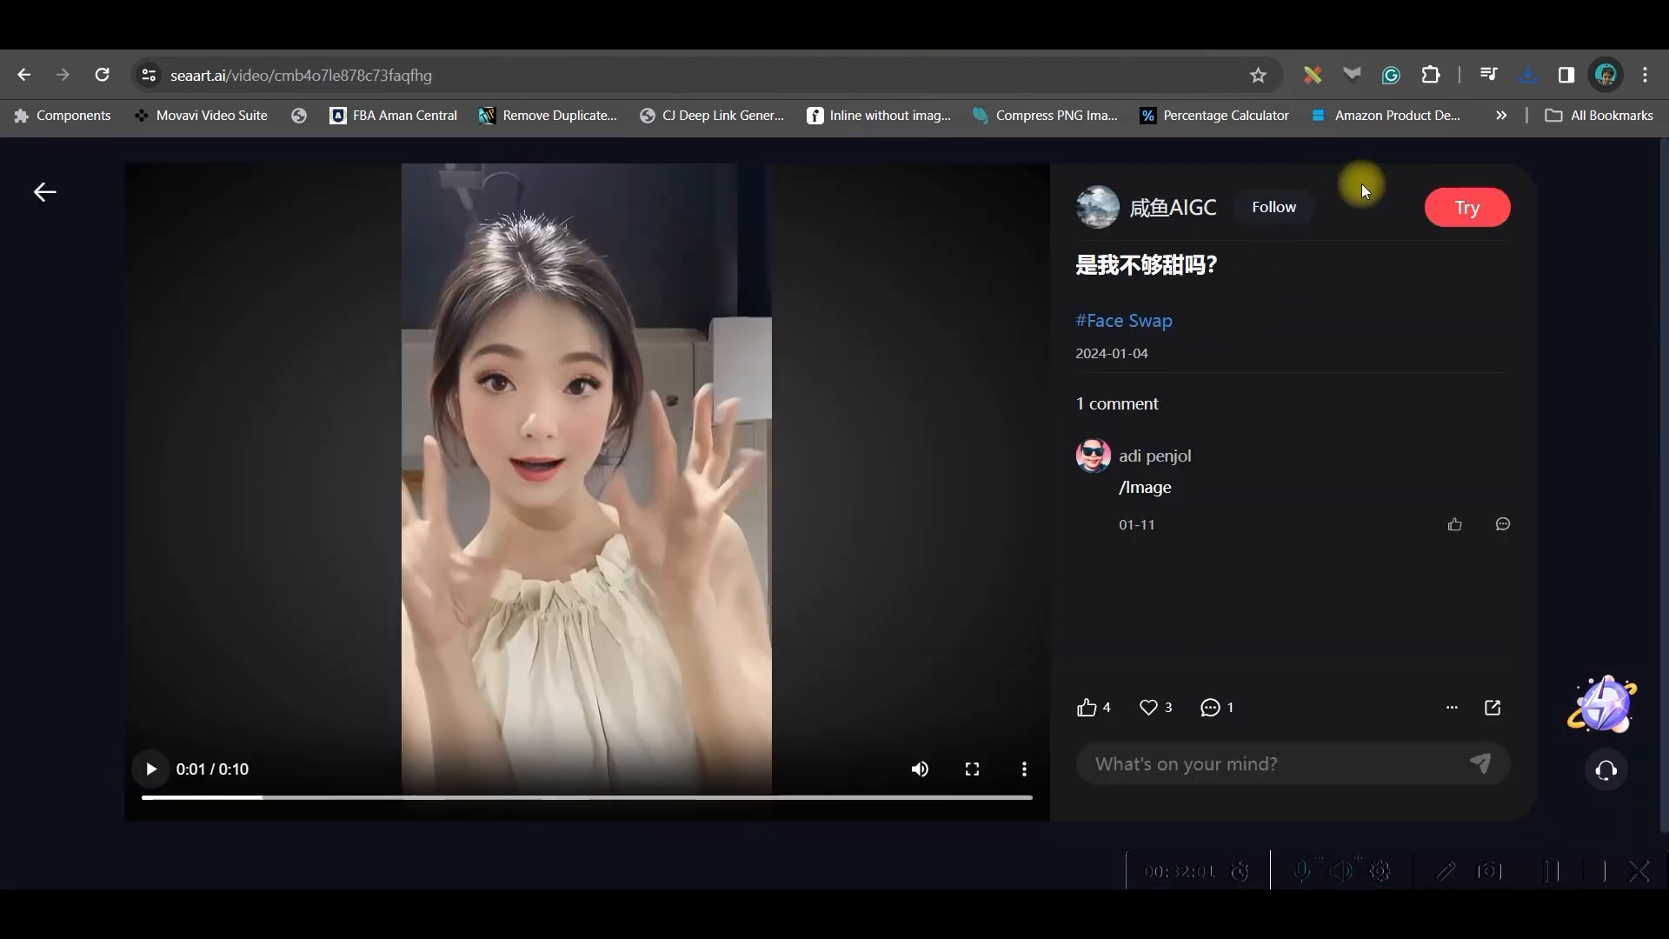
left_click(1464, 211)
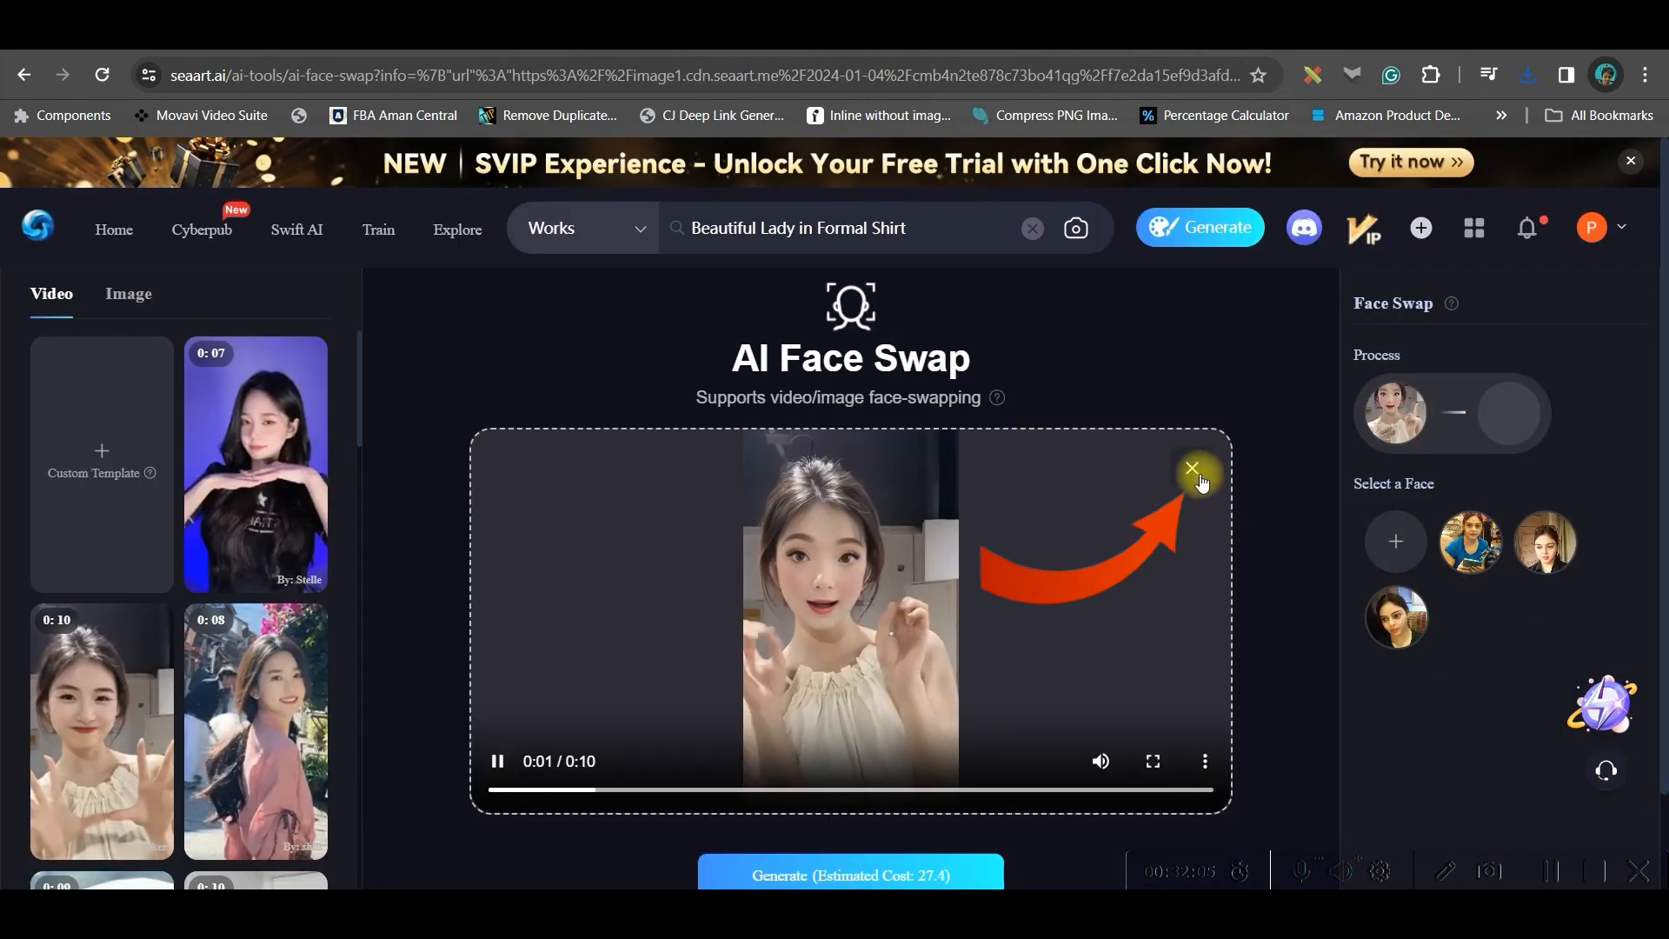
left_click(1193, 470)
left_click(130, 296)
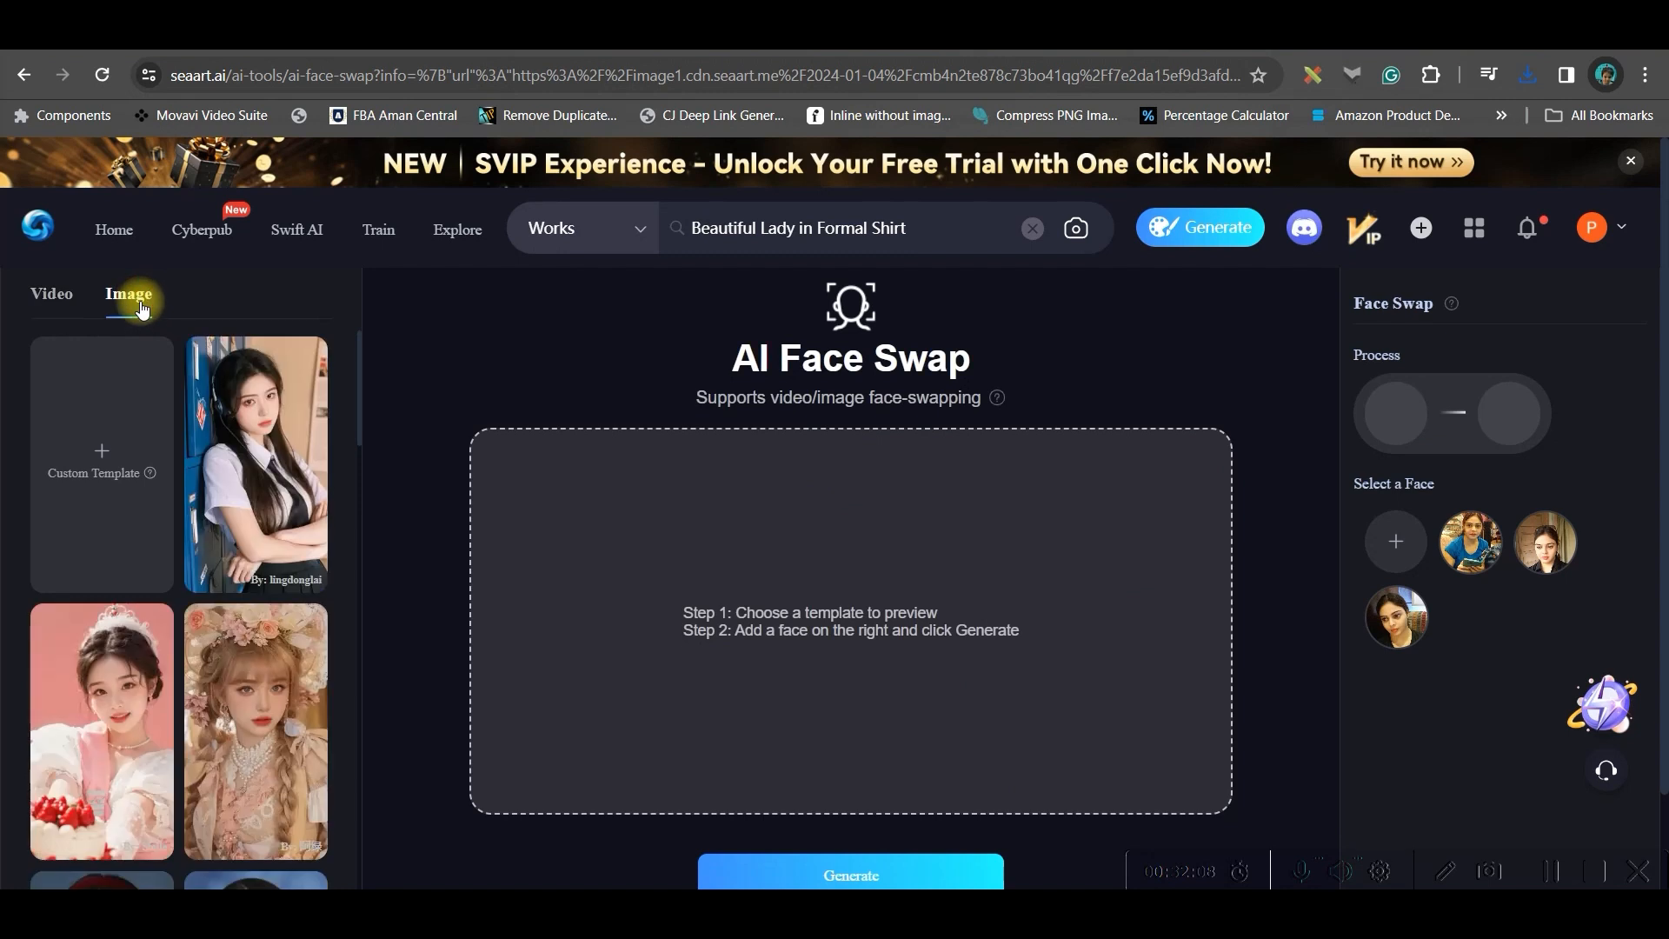
left_click(32, 300)
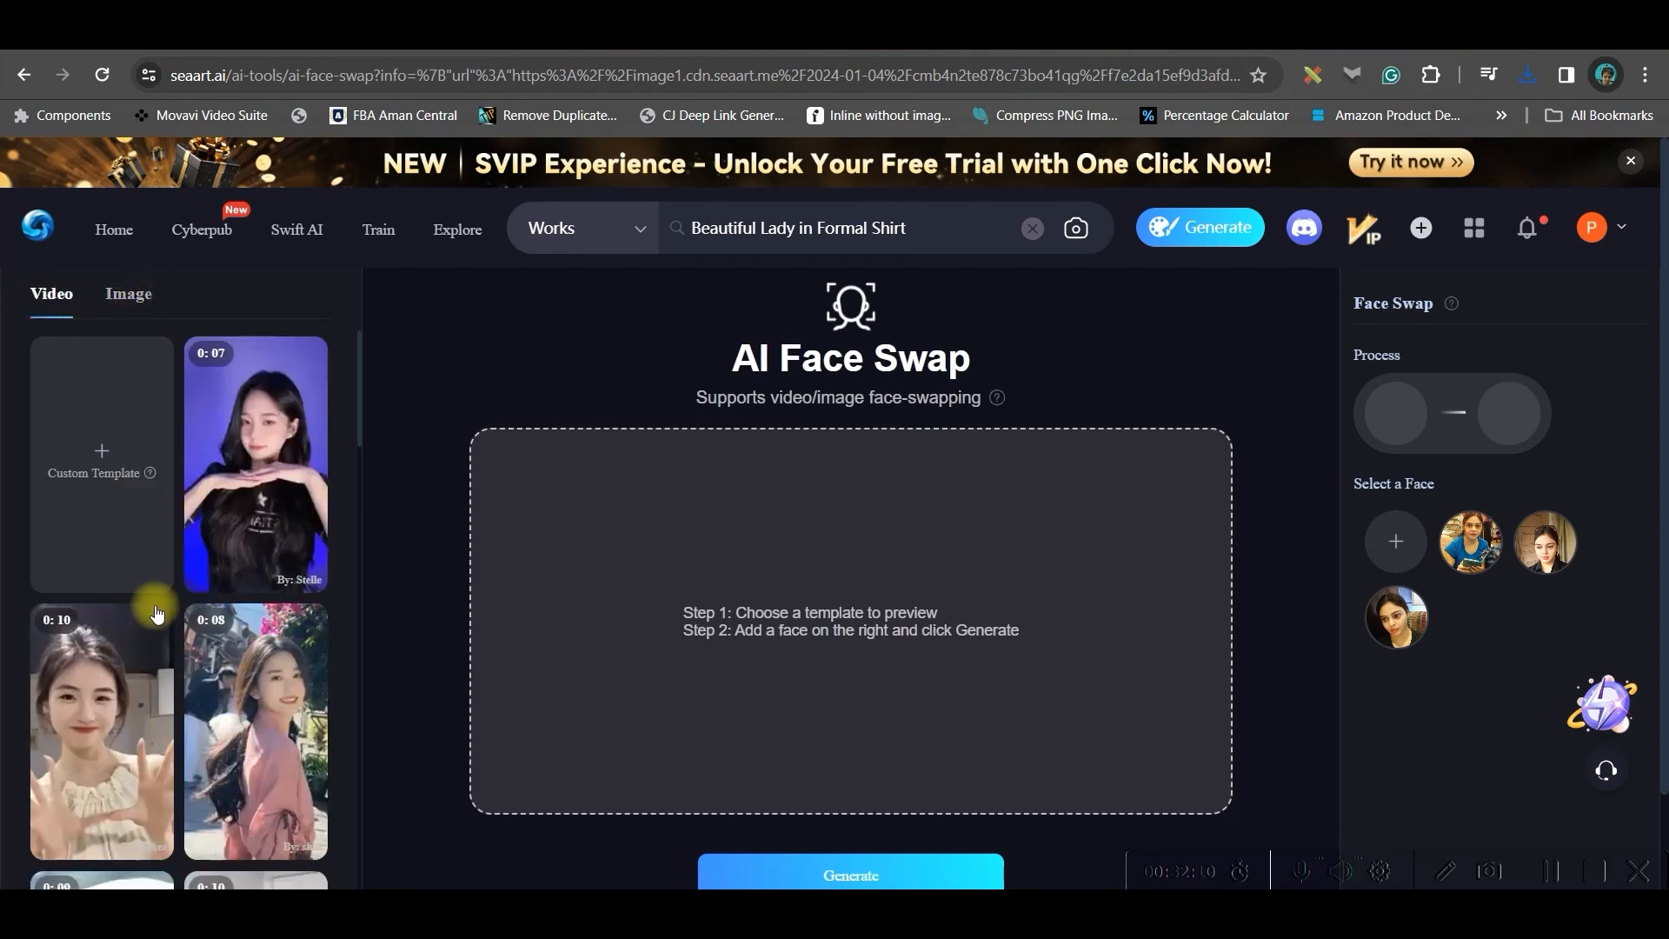
scroll(341, 789, "down", 3)
scroll(145, 804, "down", 4)
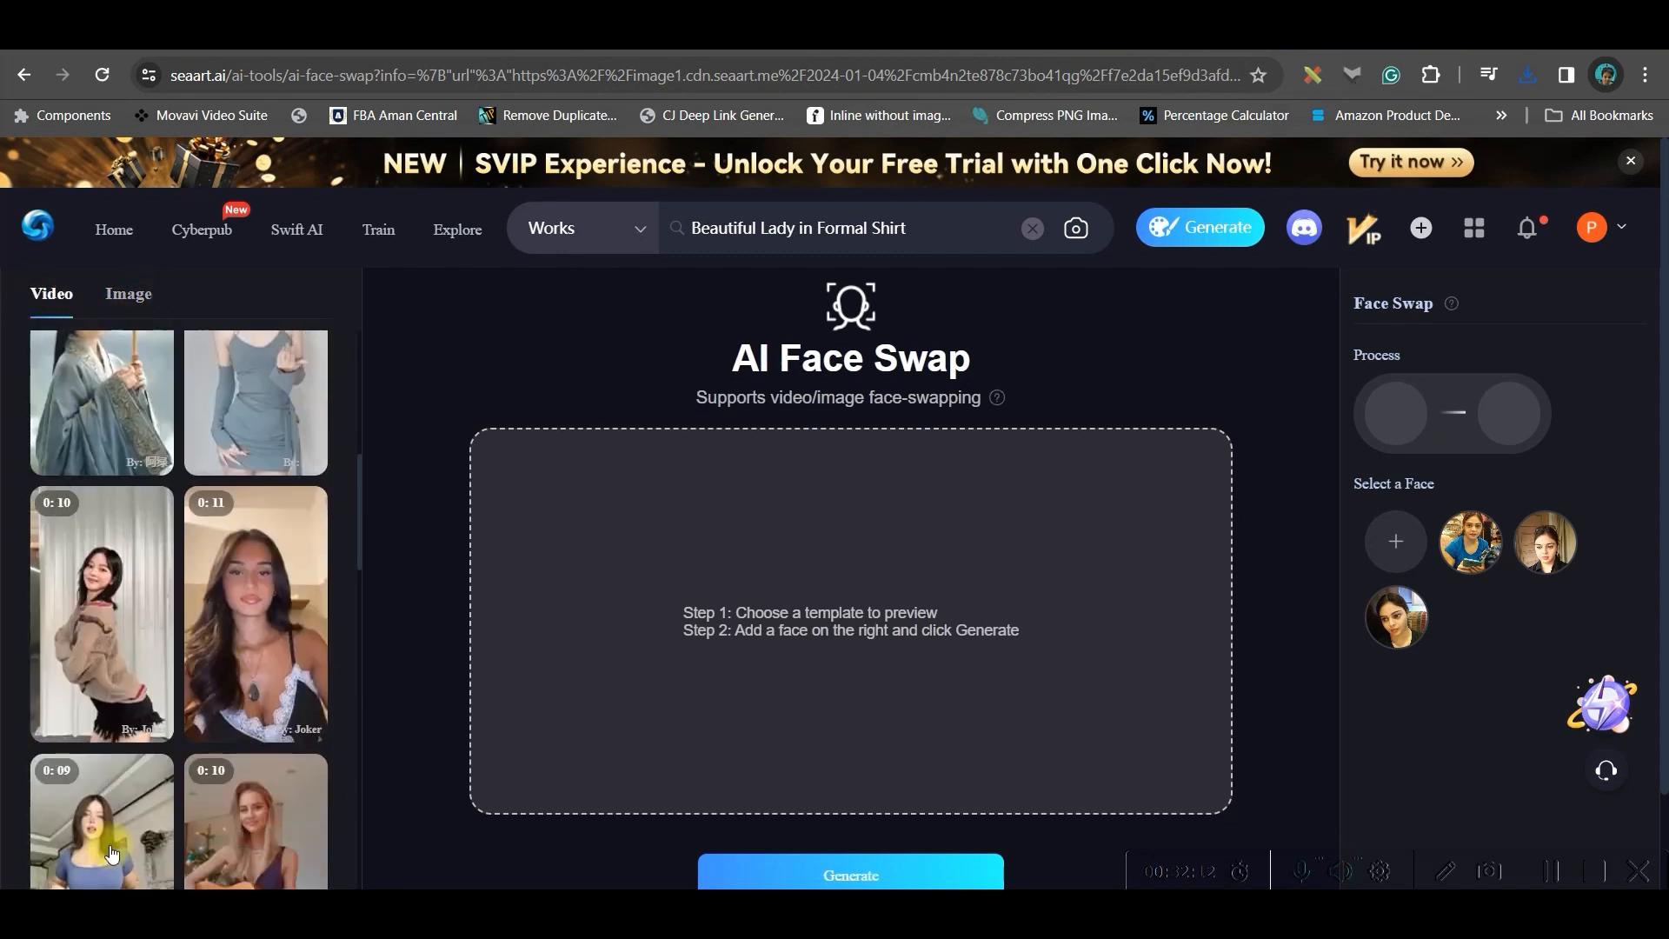
scroll(222, 539, "up", 4)
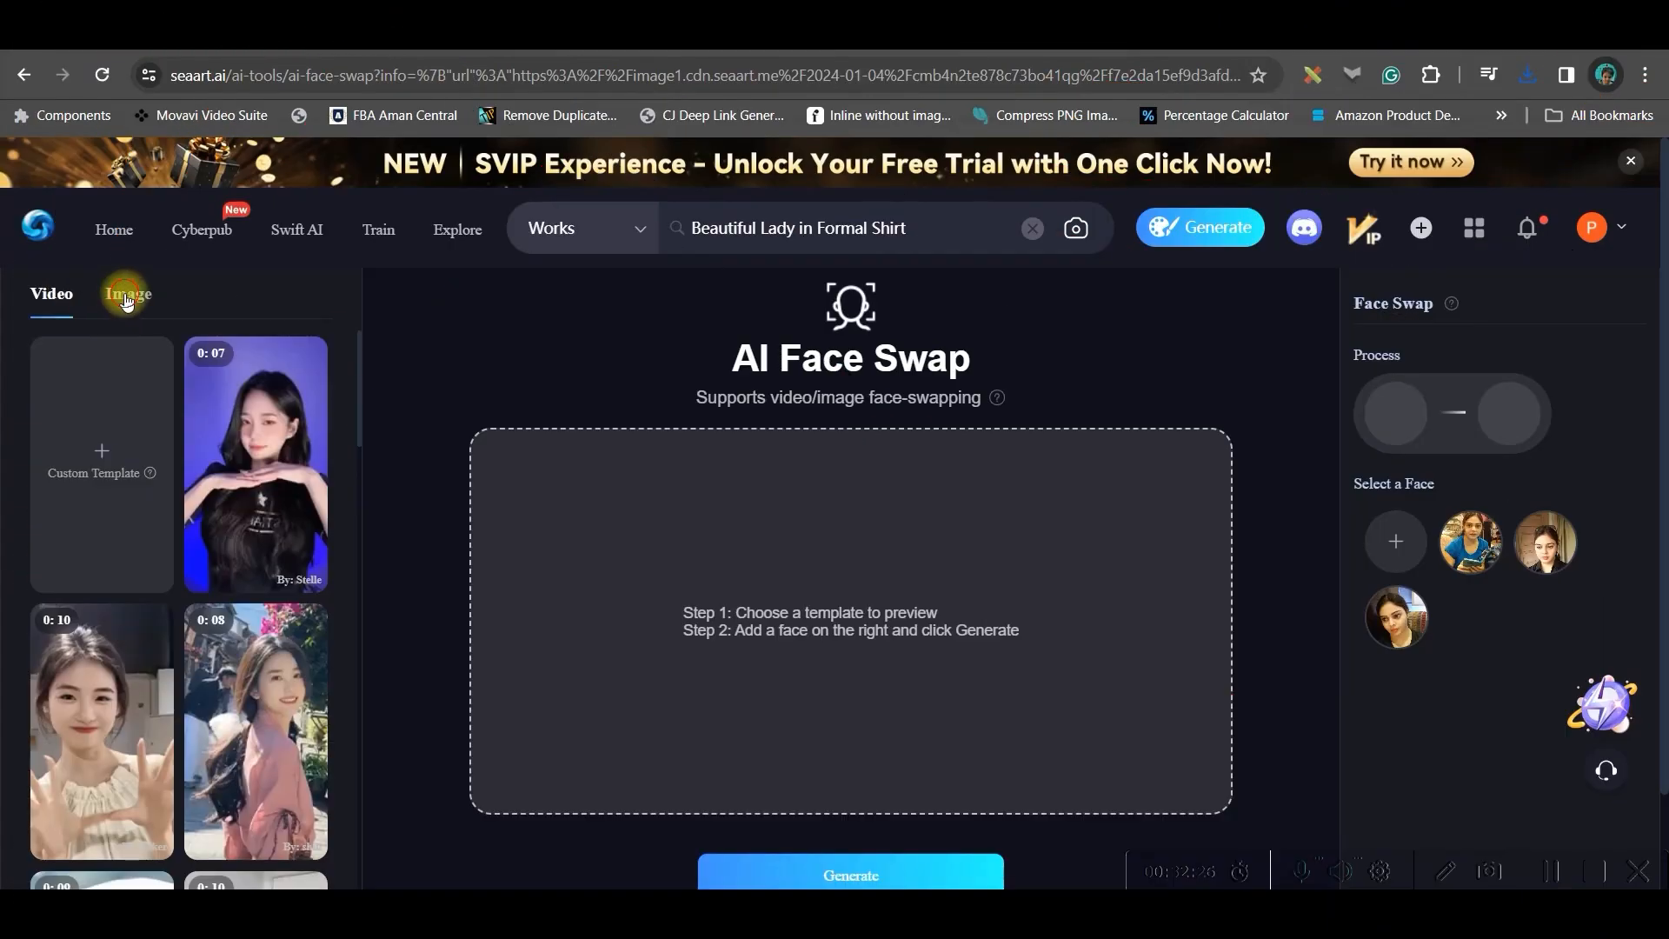
Upload the downloaded woman in a white shirt portrait as a custom image template for face swapping
left_click(126, 297)
left_click(101, 447)
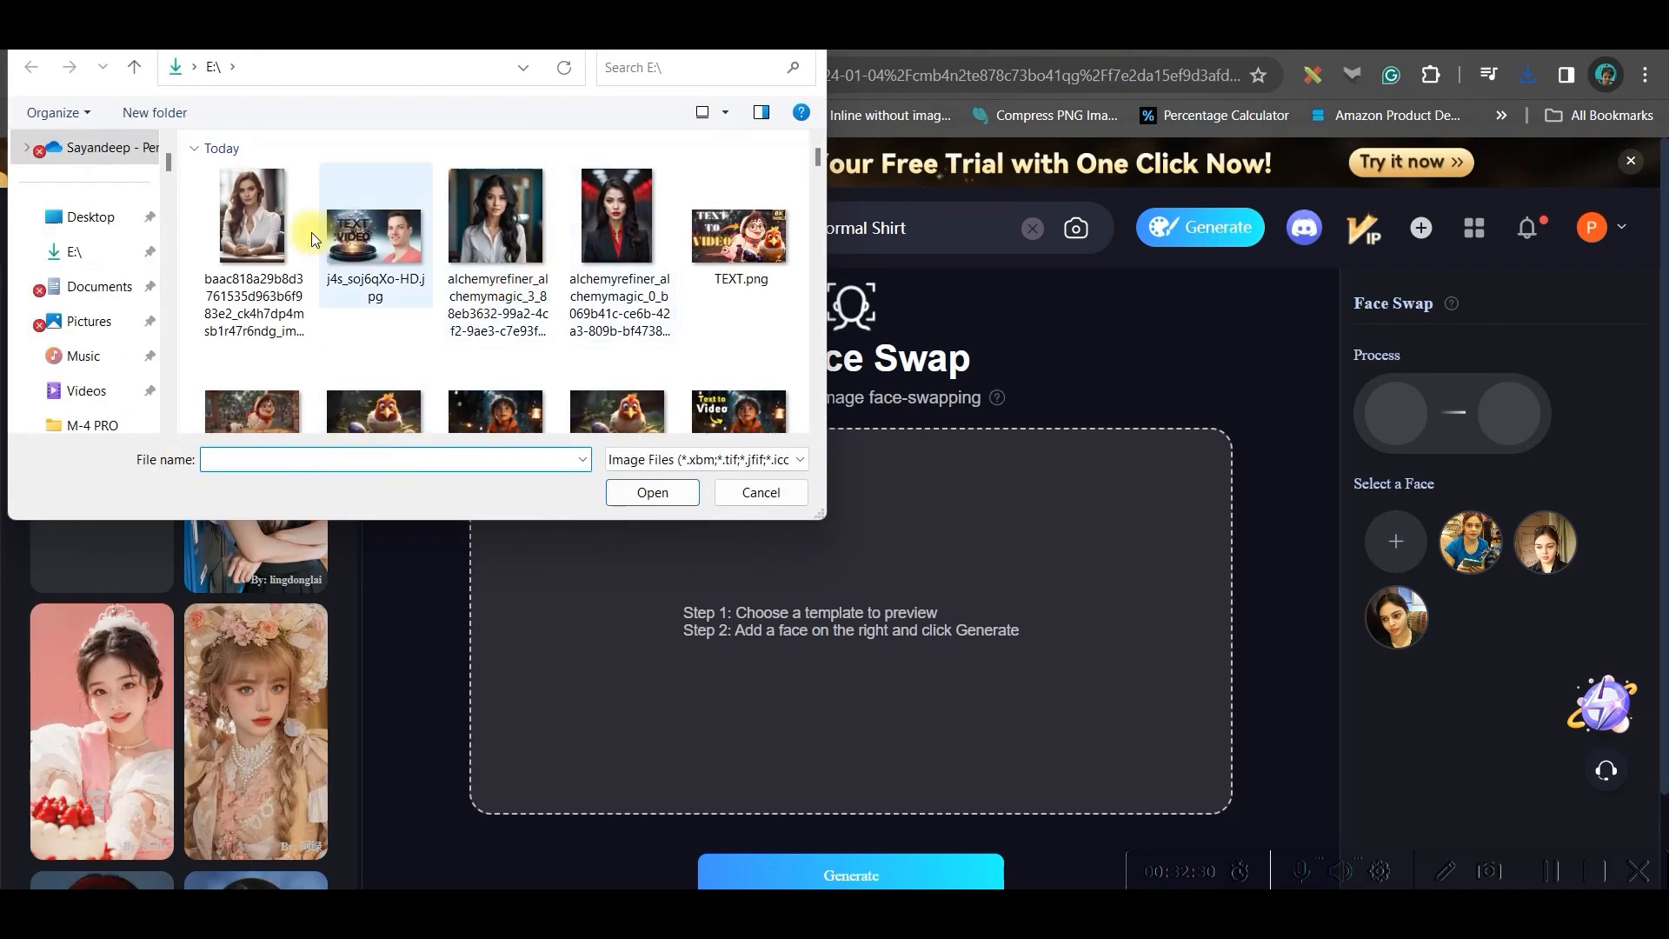
left_click(239, 219)
left_click(663, 495)
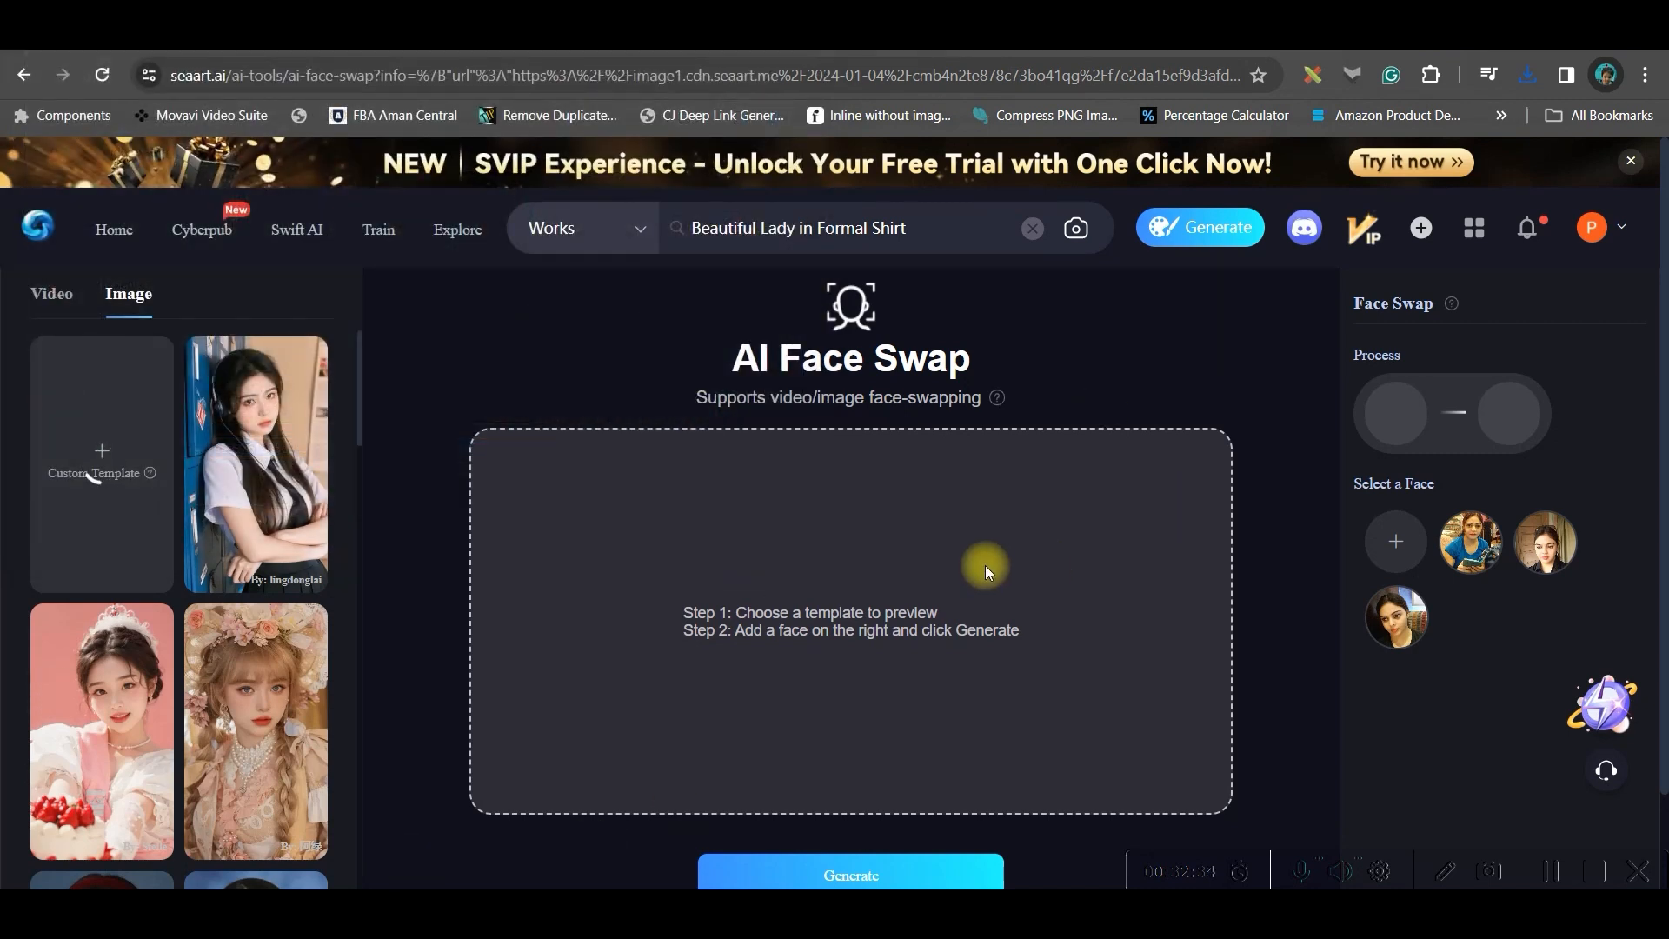
Select the second saved face for the swap and generate the face-swapped image
left_click(1396, 543)
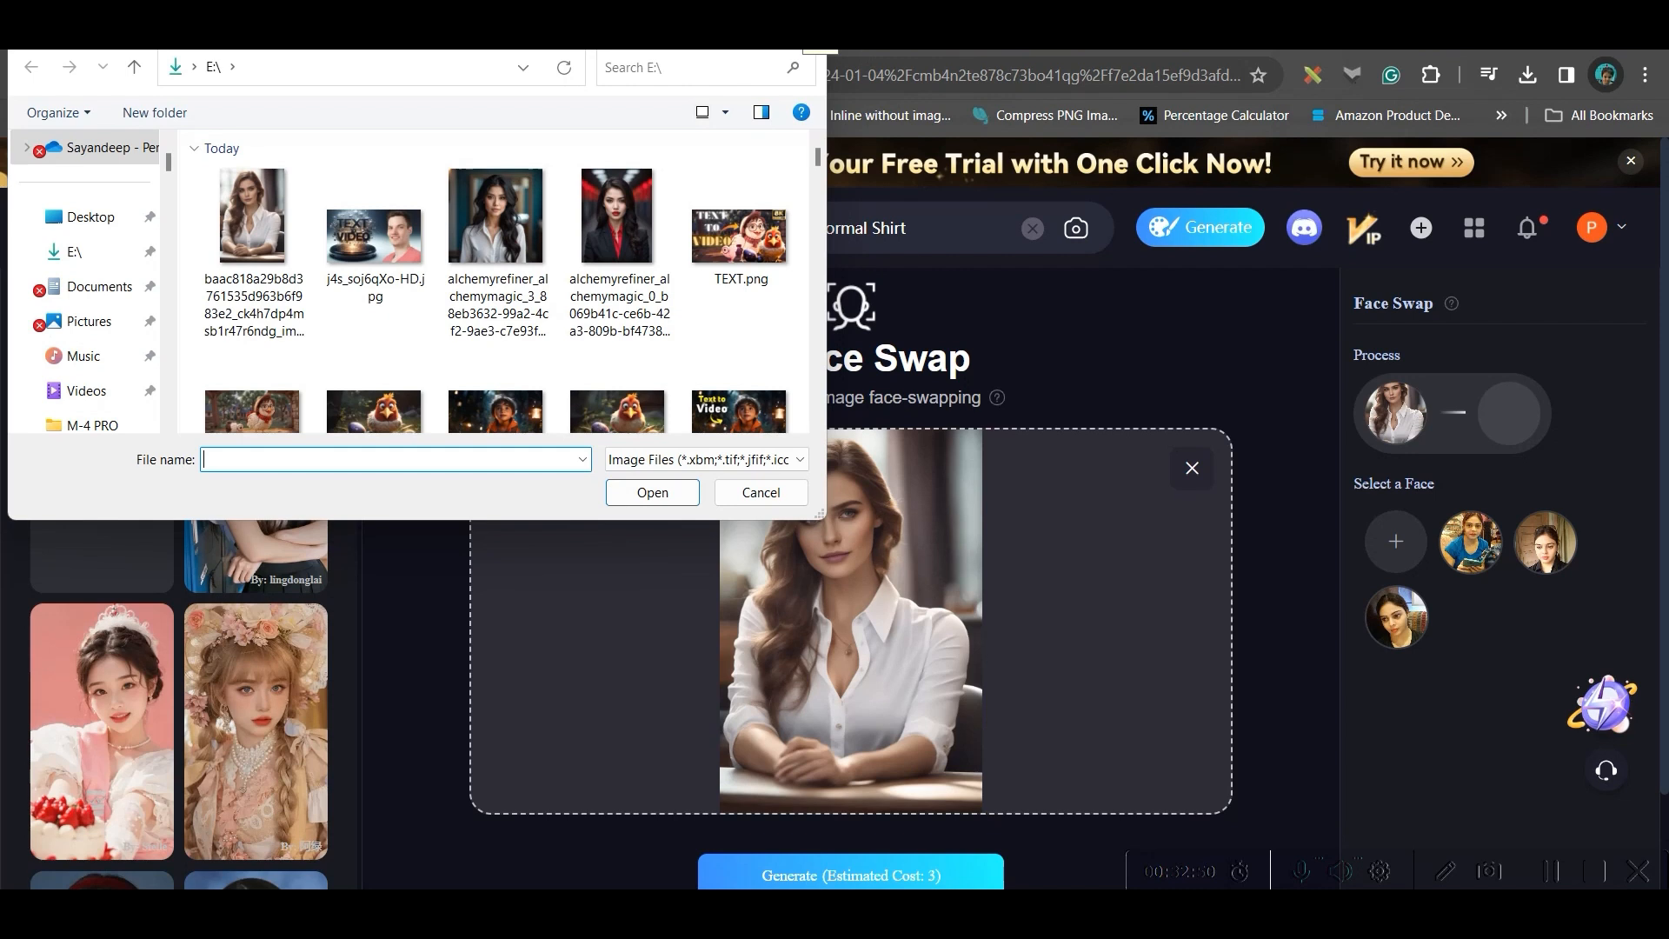
key("Escape")
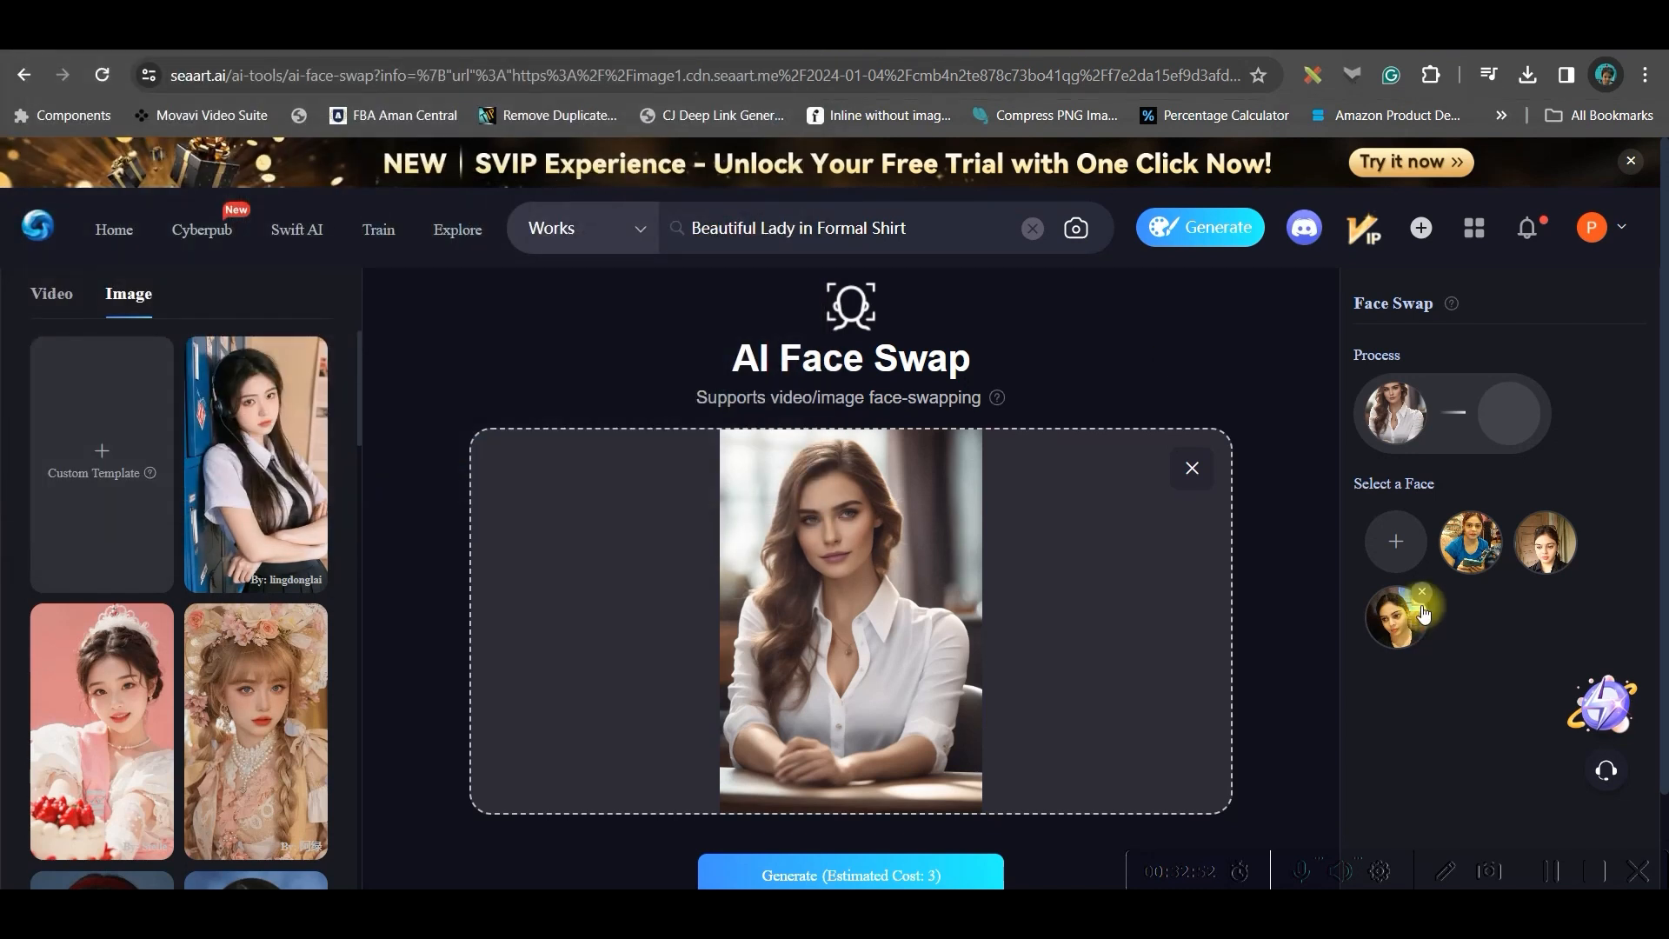
left_click(1554, 556)
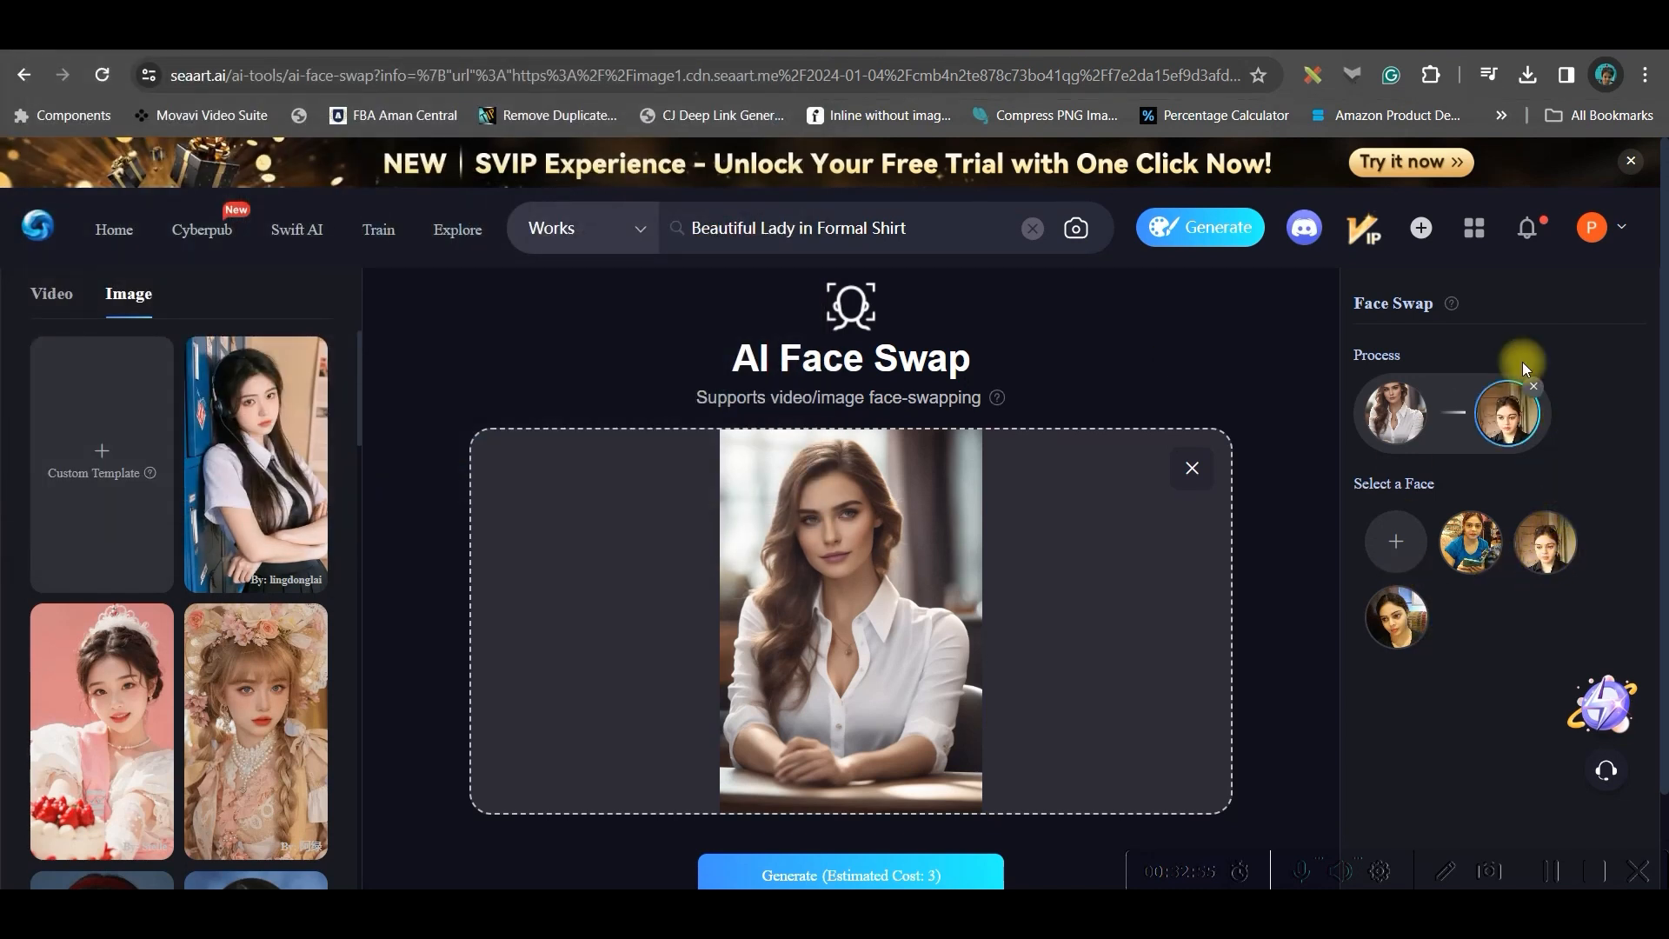
scroll(915, 711, "down", 2)
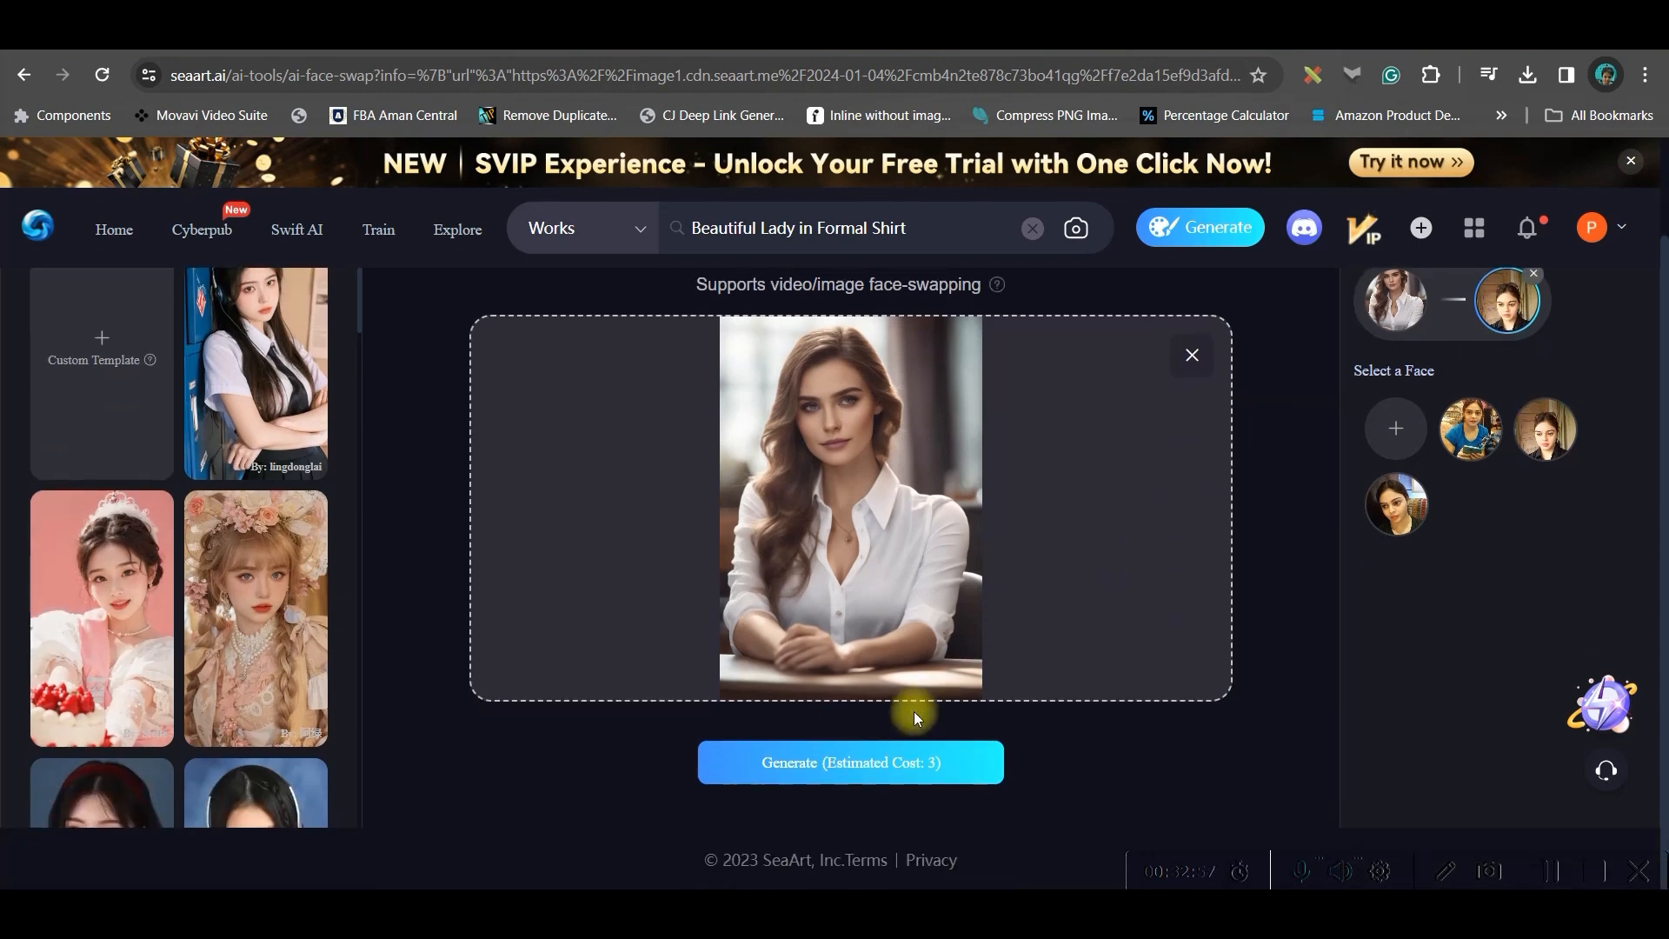
left_click(878, 764)
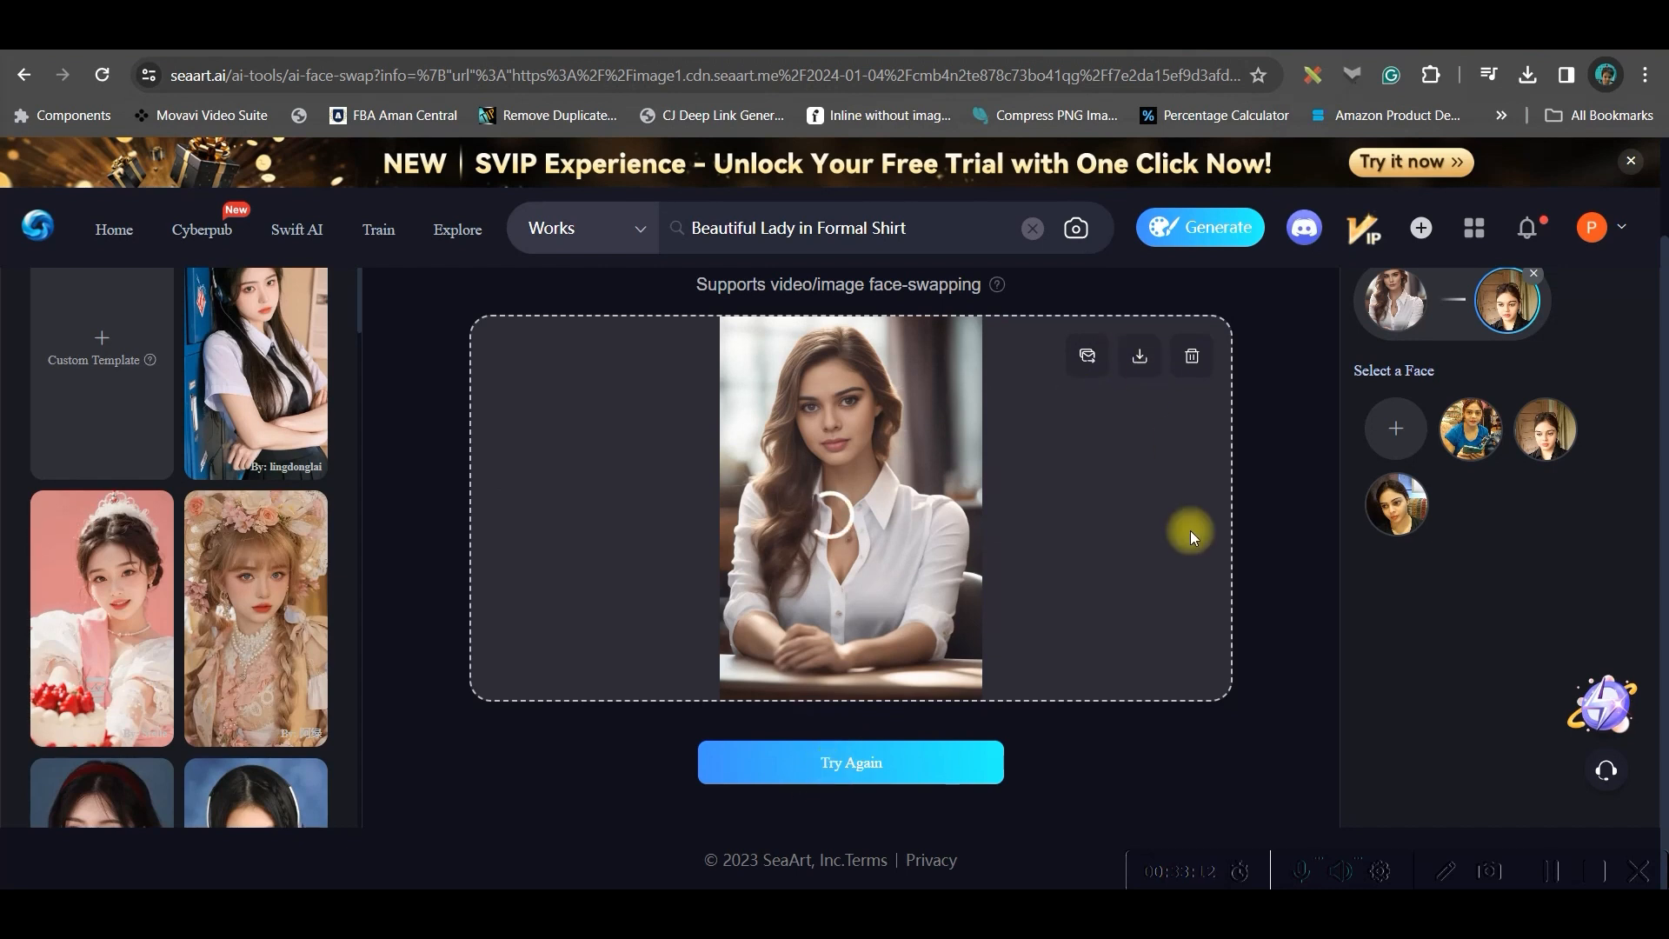
Download the face-swapped image, then delete it from the preview area
left_click(1139, 355)
left_click(1191, 356)
left_click(983, 579)
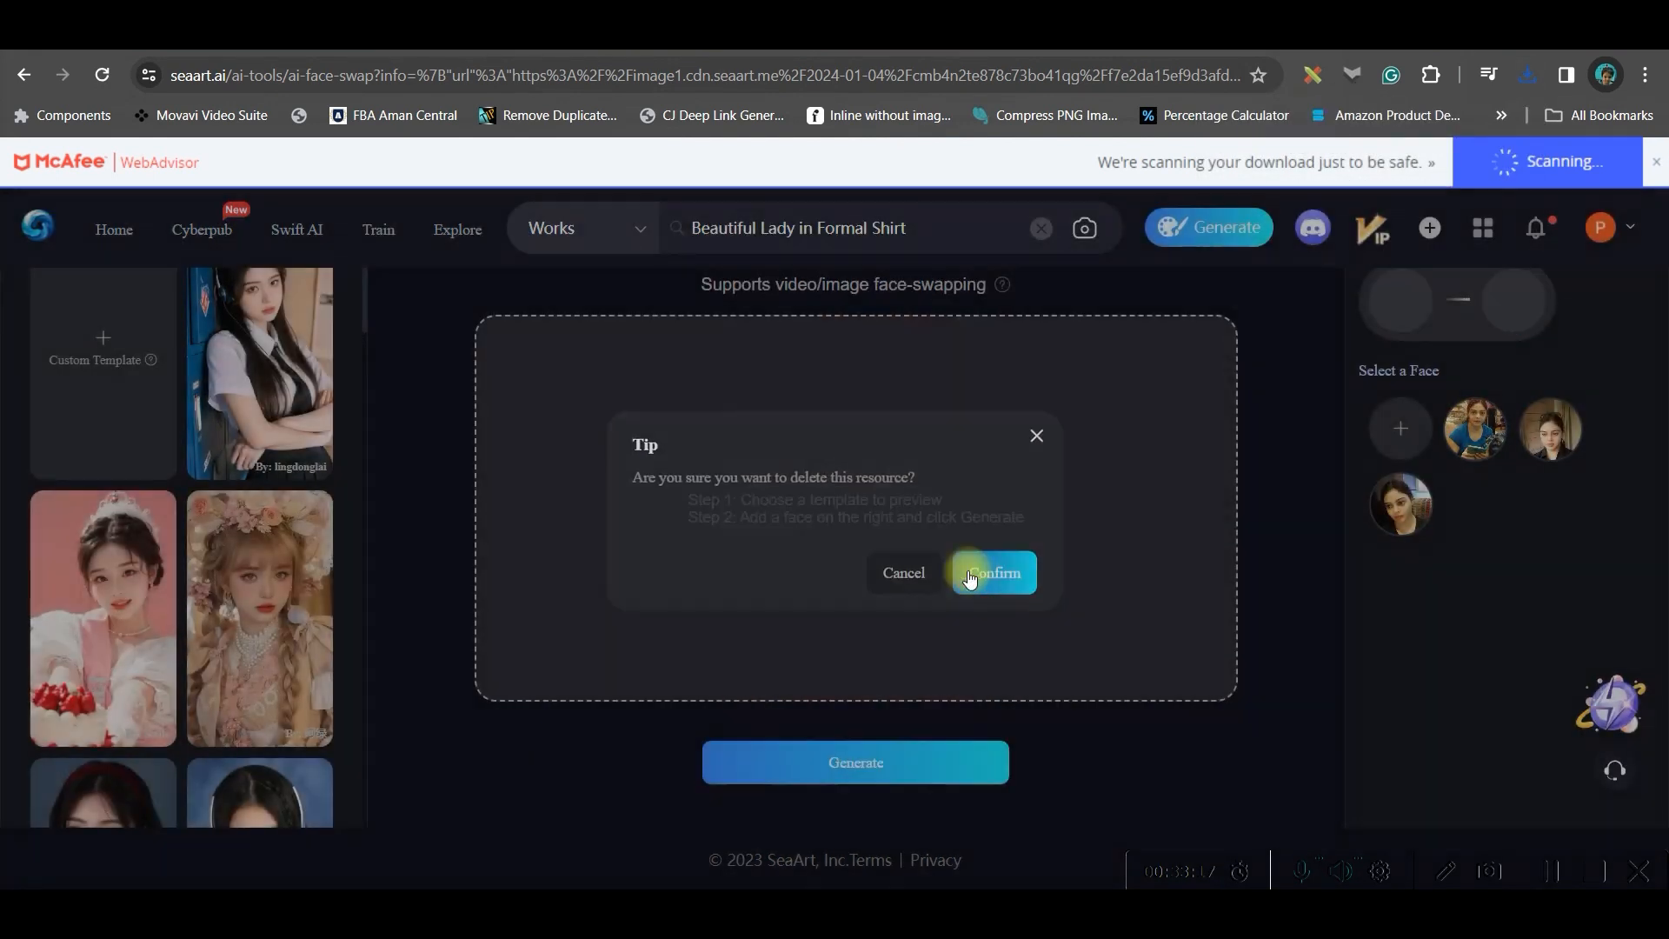
Upload the woman in a black suit with red shirt portrait as a new custom template
left_click(92, 331)
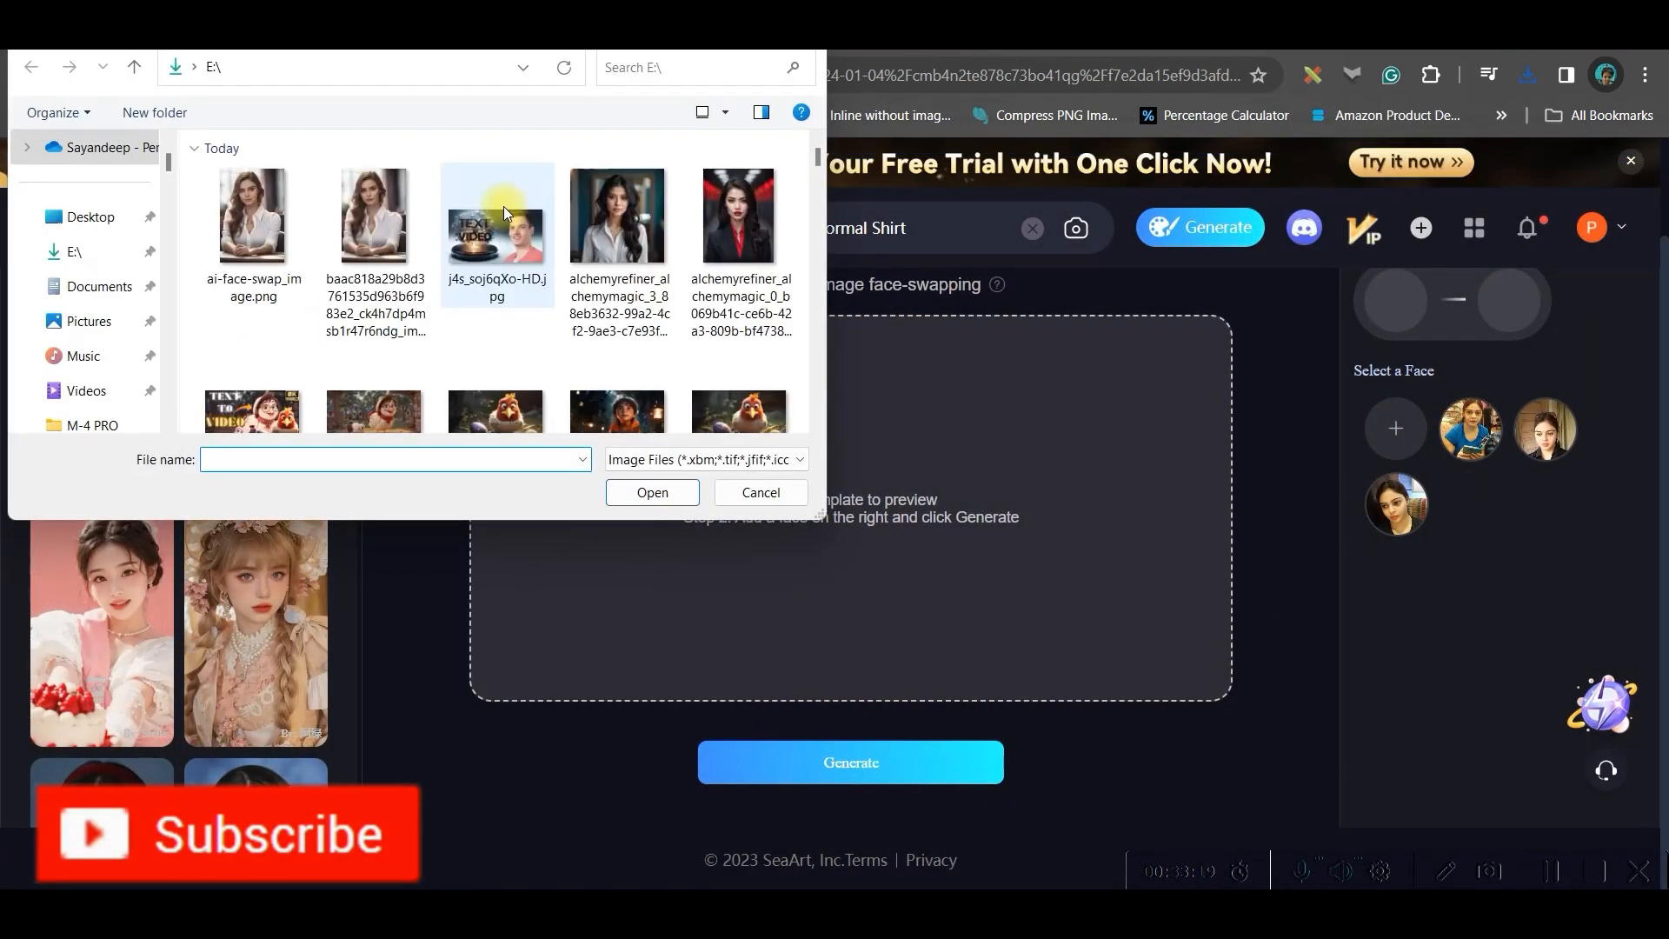
left_click(739, 217)
left_click(653, 493)
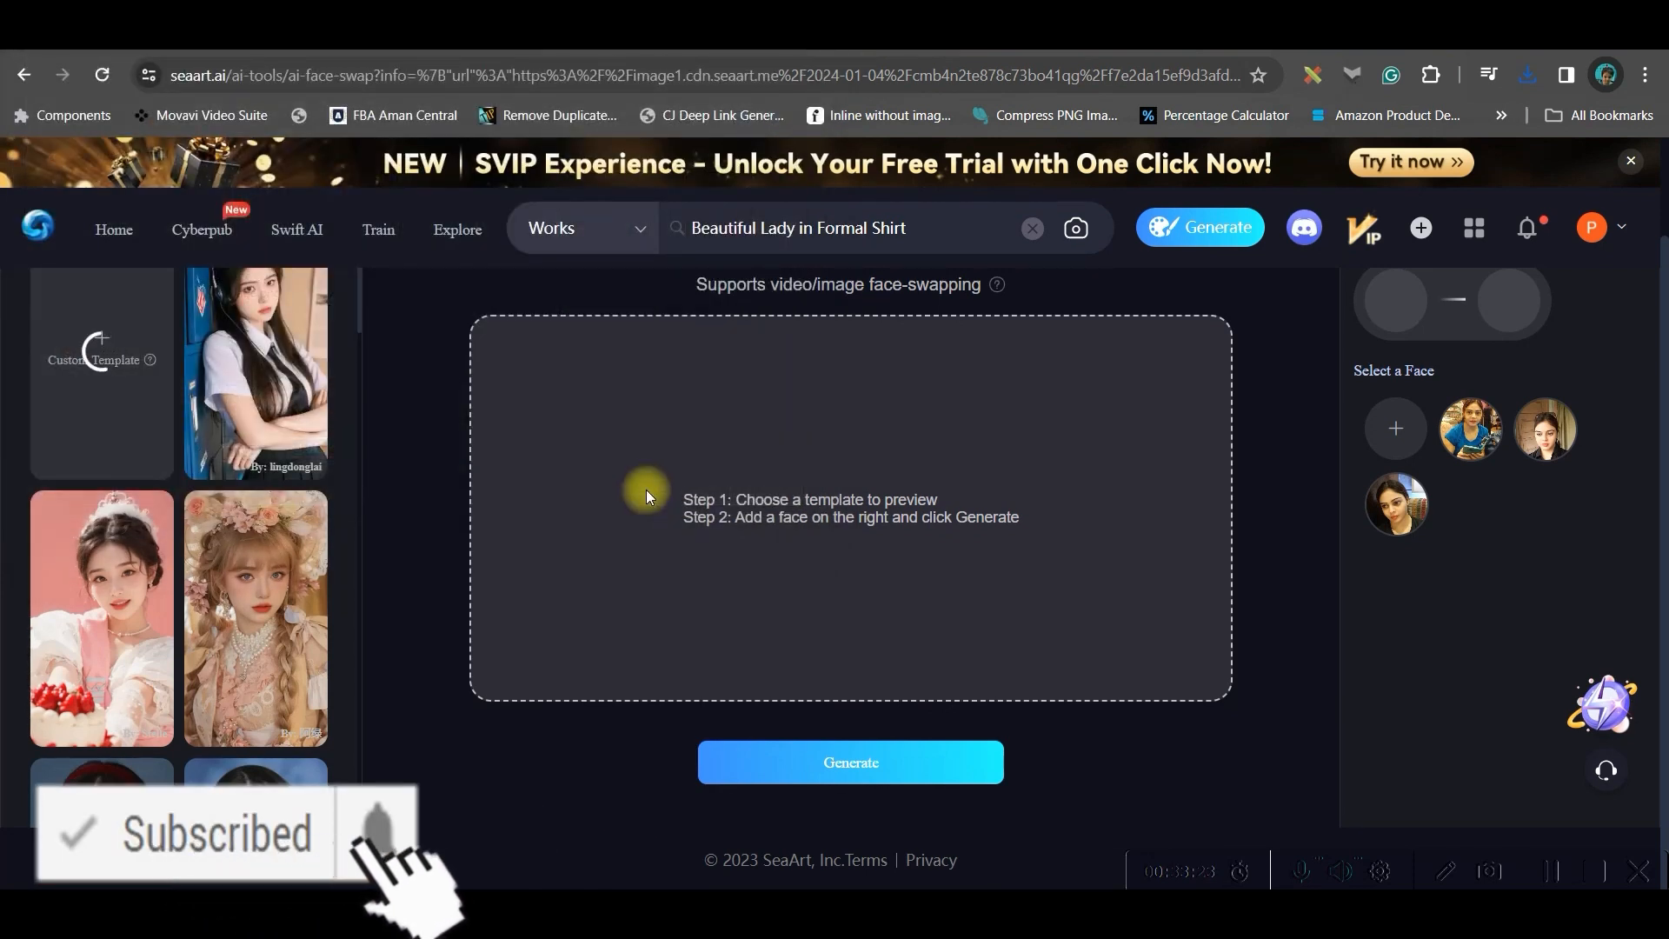
Pick the third saved face, generate the face swap and download the result
left_click(1391, 506)
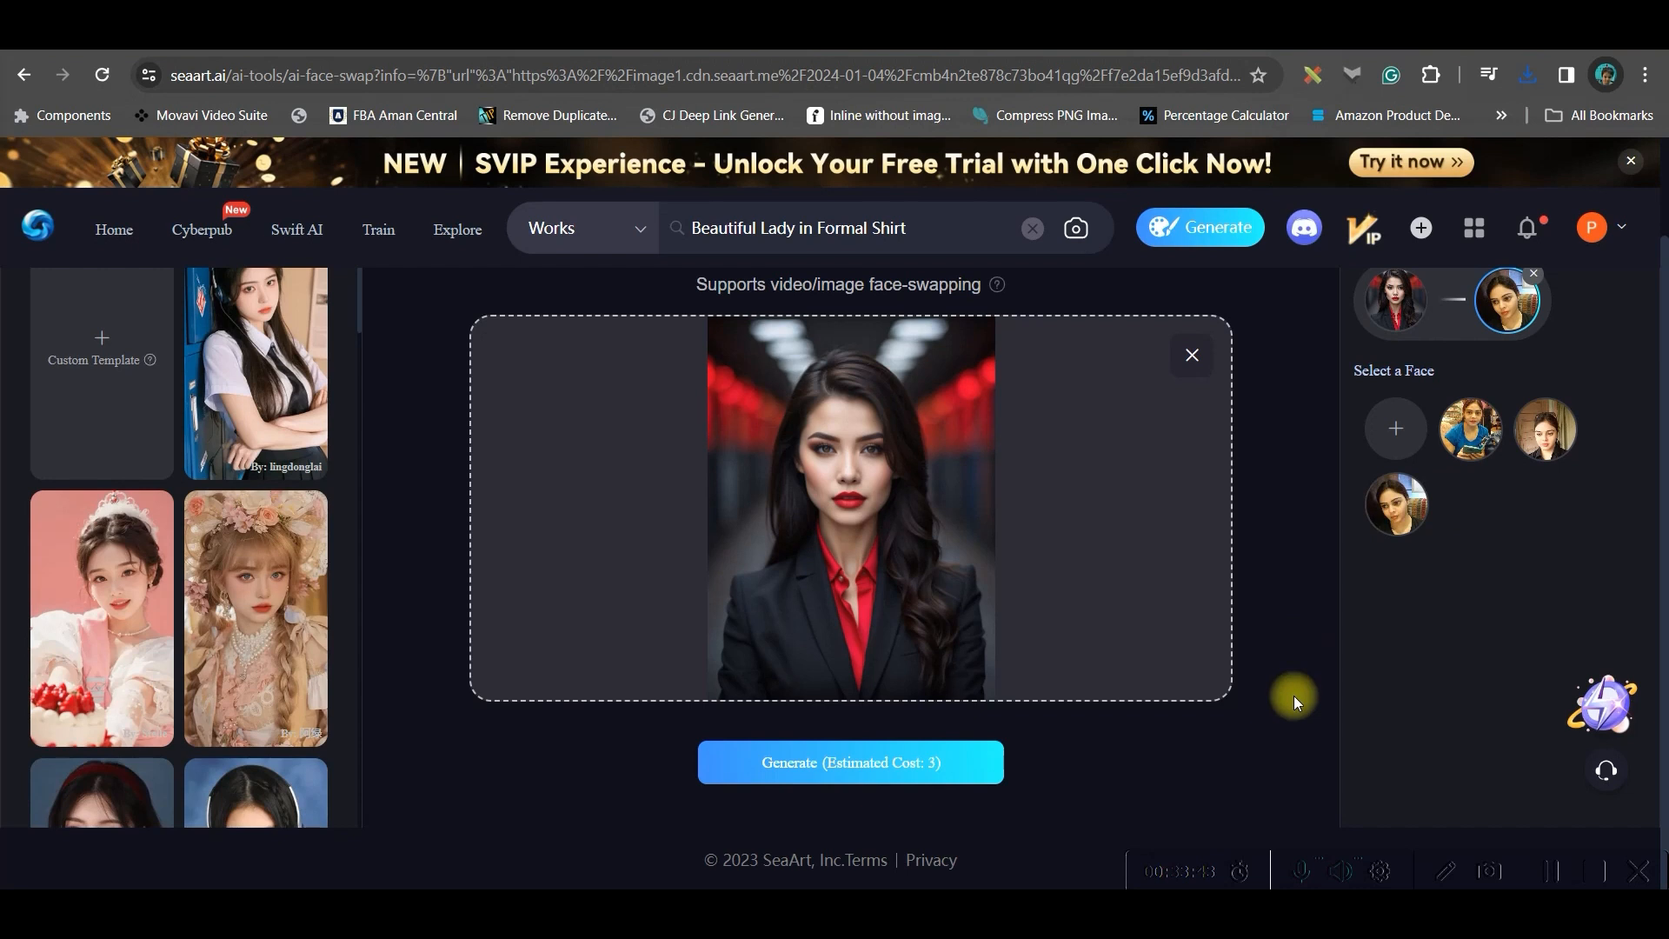
left_click(879, 774)
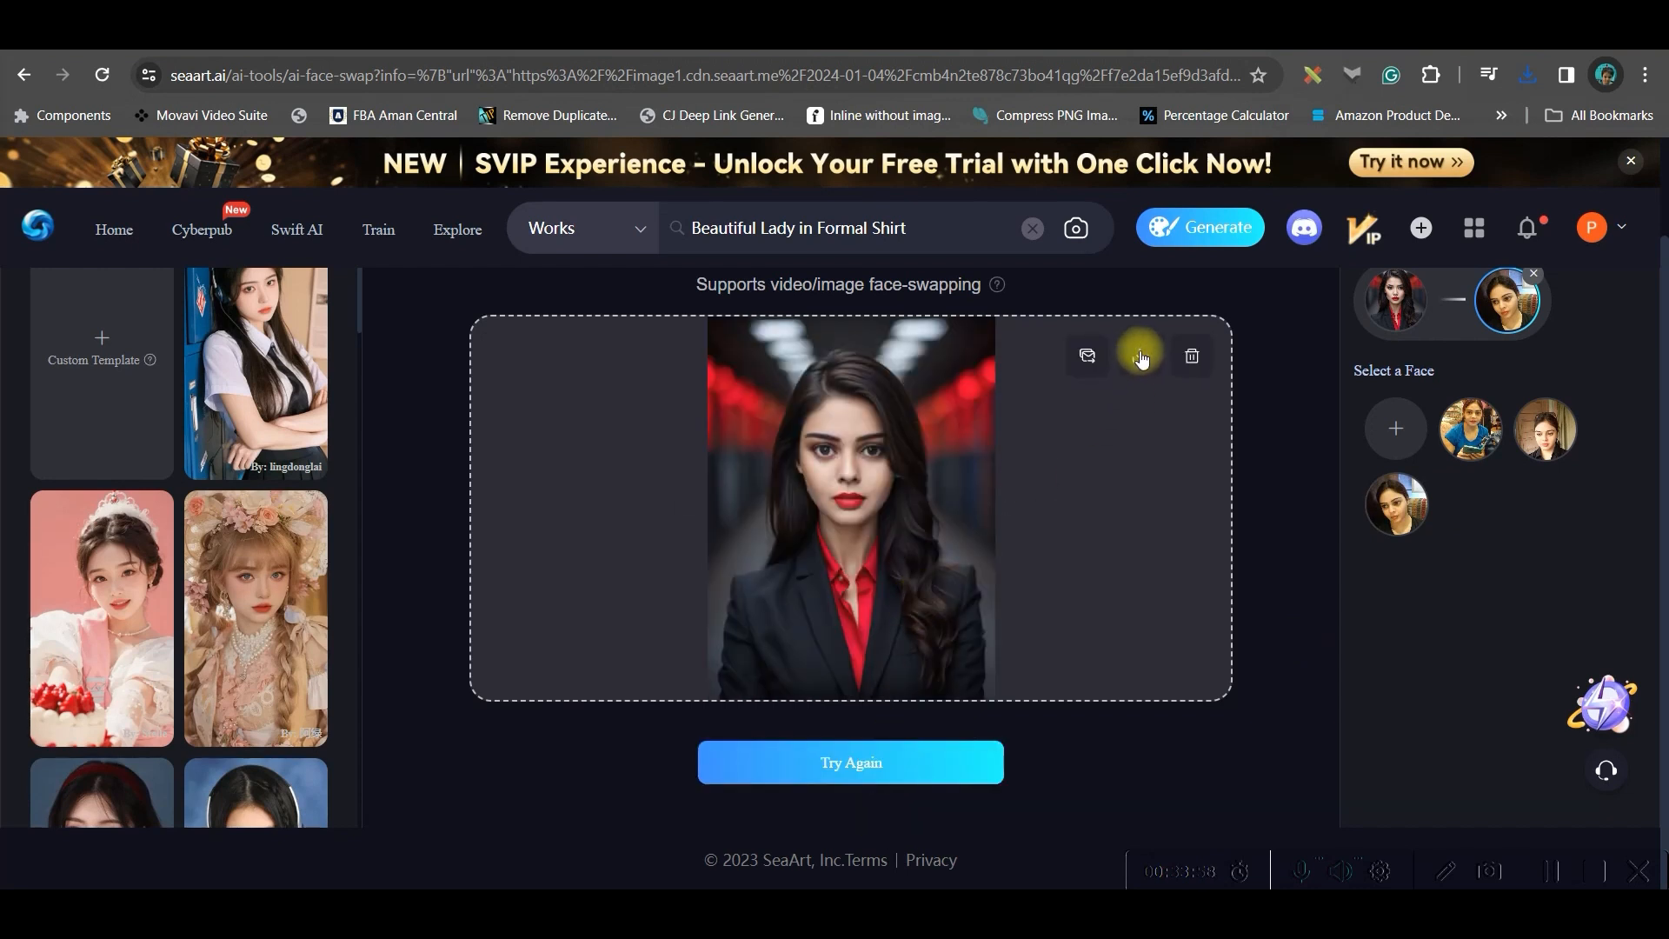
left_click(1140, 357)
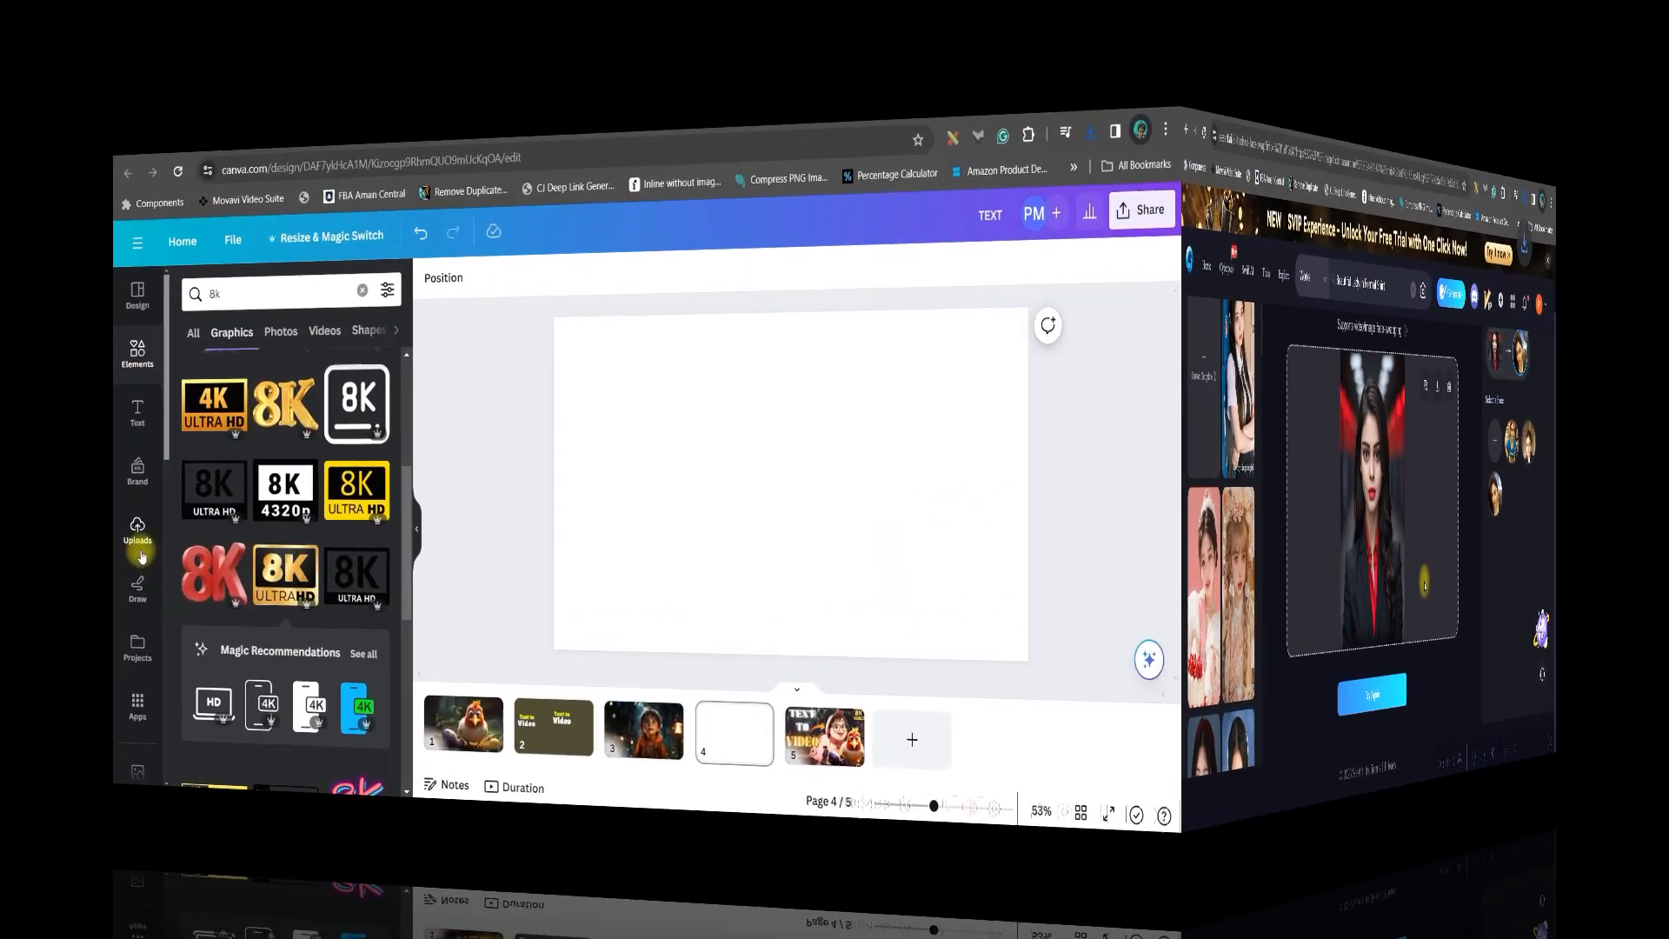
Switch to Canva and upload both ai-face-swap images and the j4s_soj6qXo-HD.jpg thumbnail to page 4
left_click(207, 519)
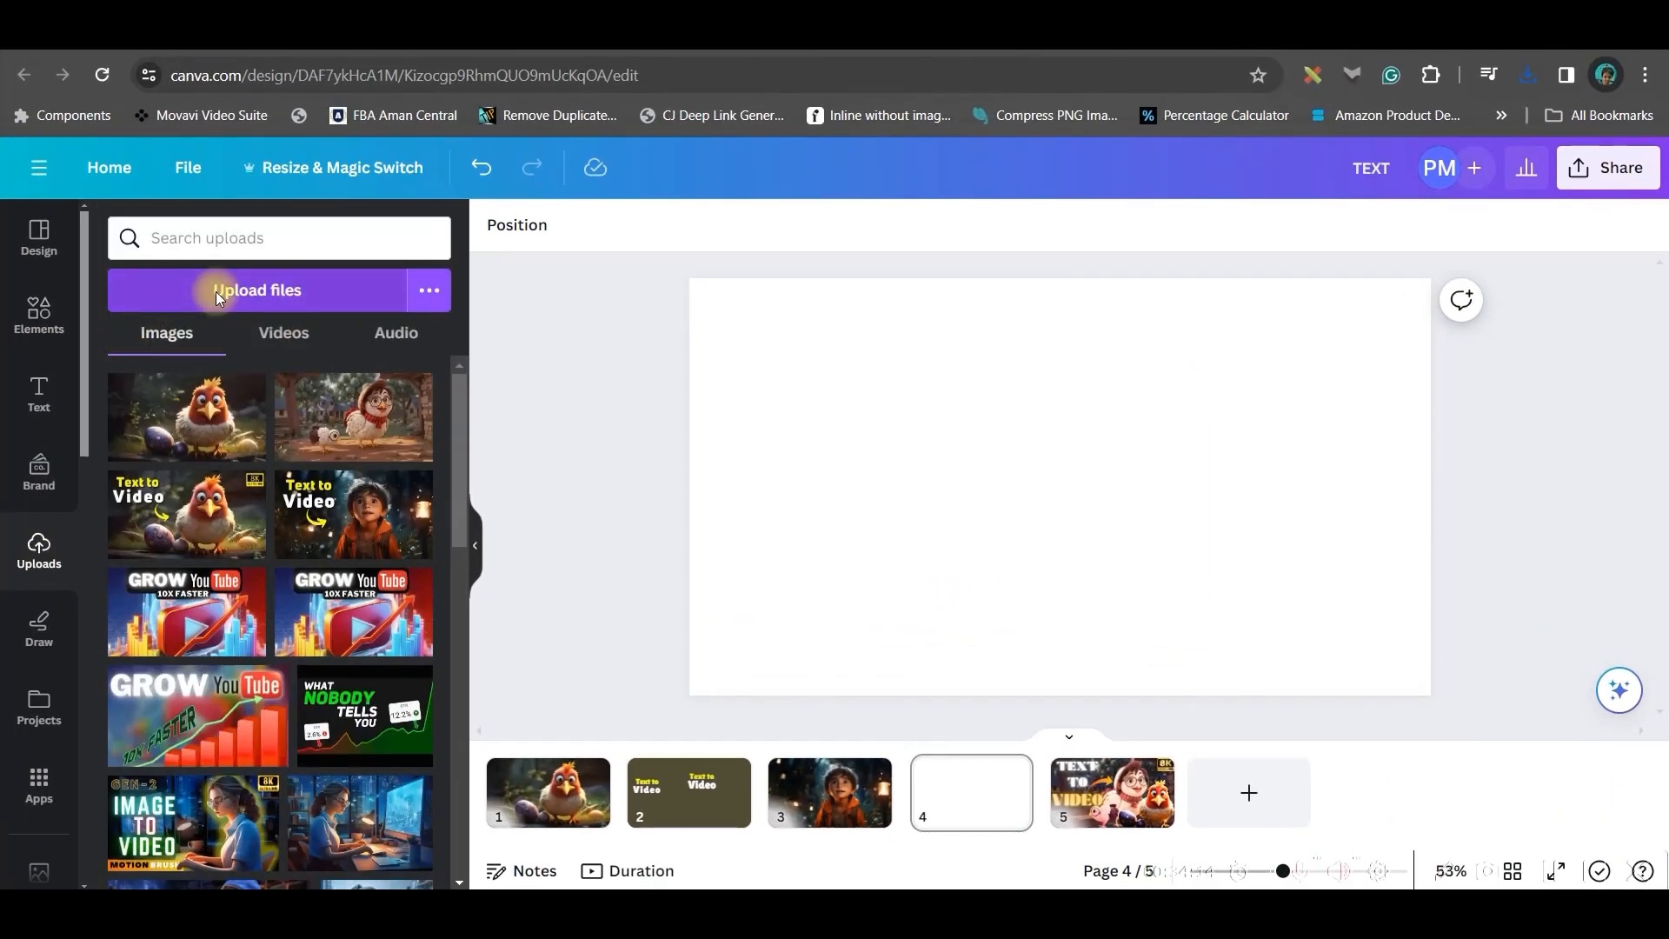
left_click(216, 290)
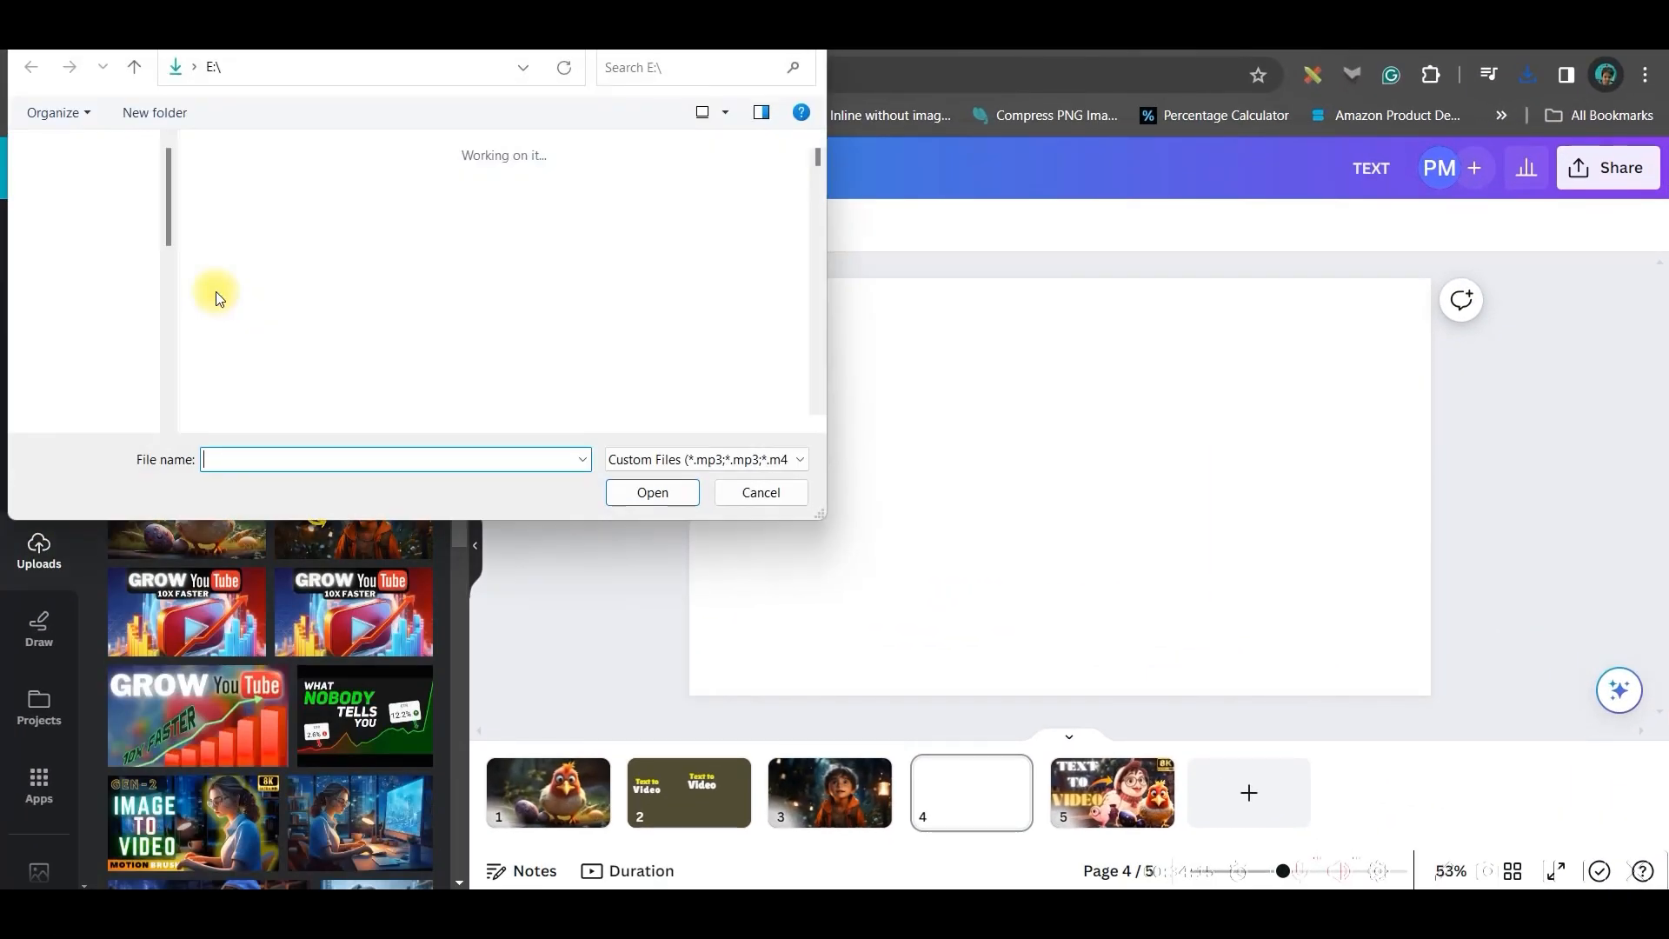
left_click(246, 231)
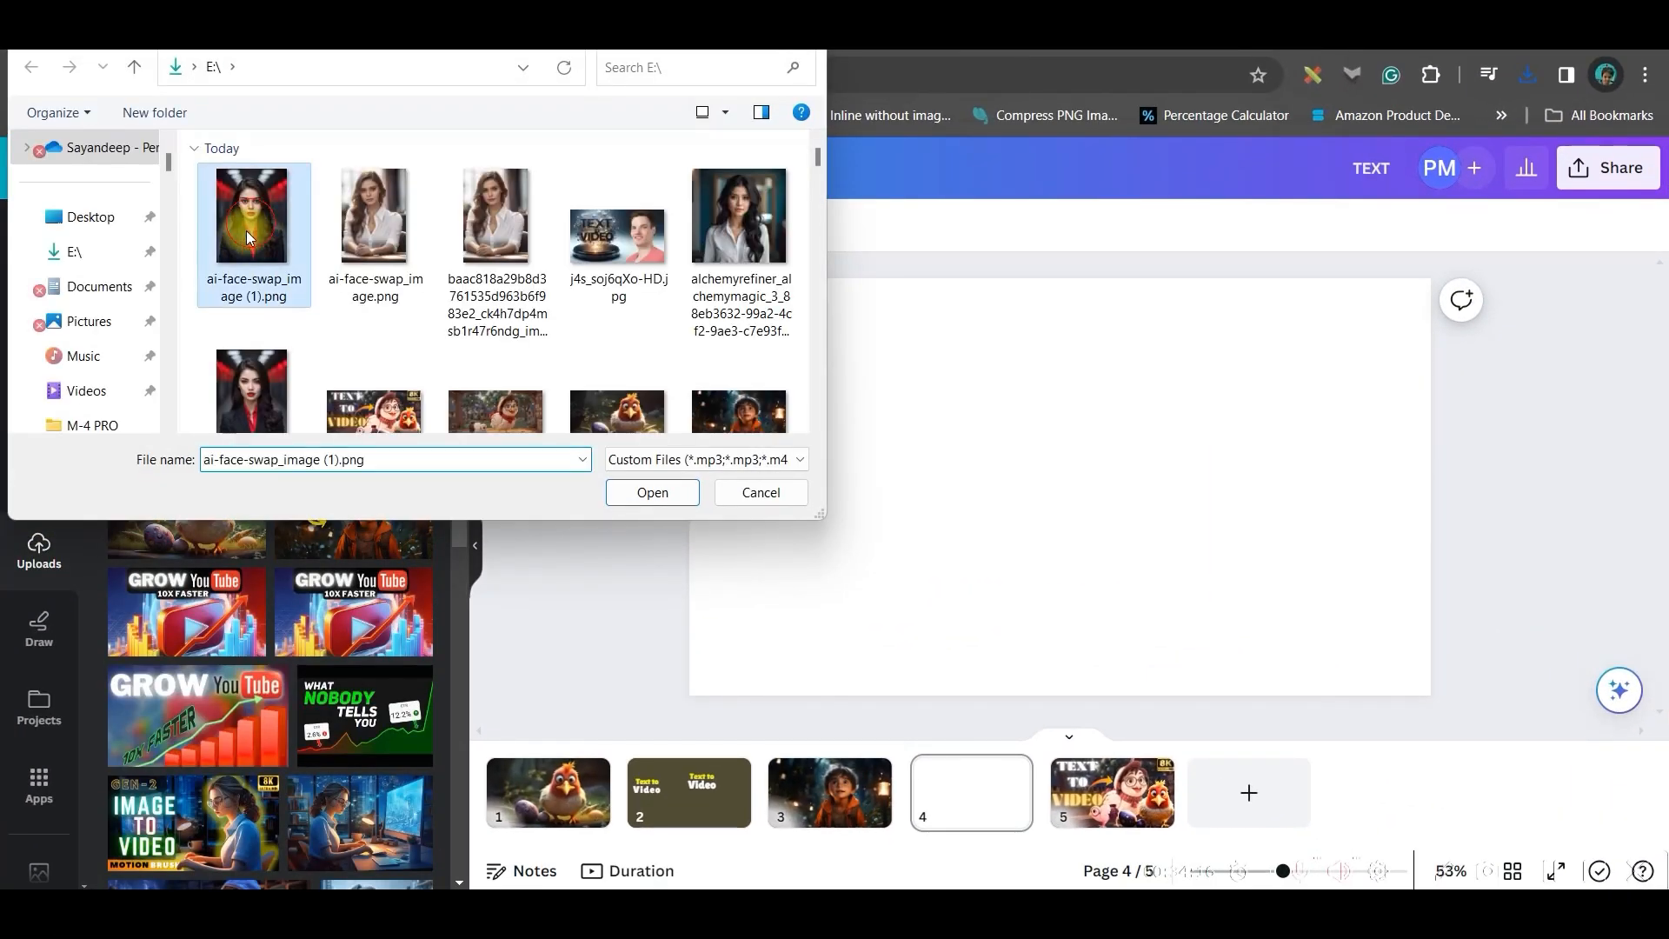
left_click(379, 235, "ctrl")
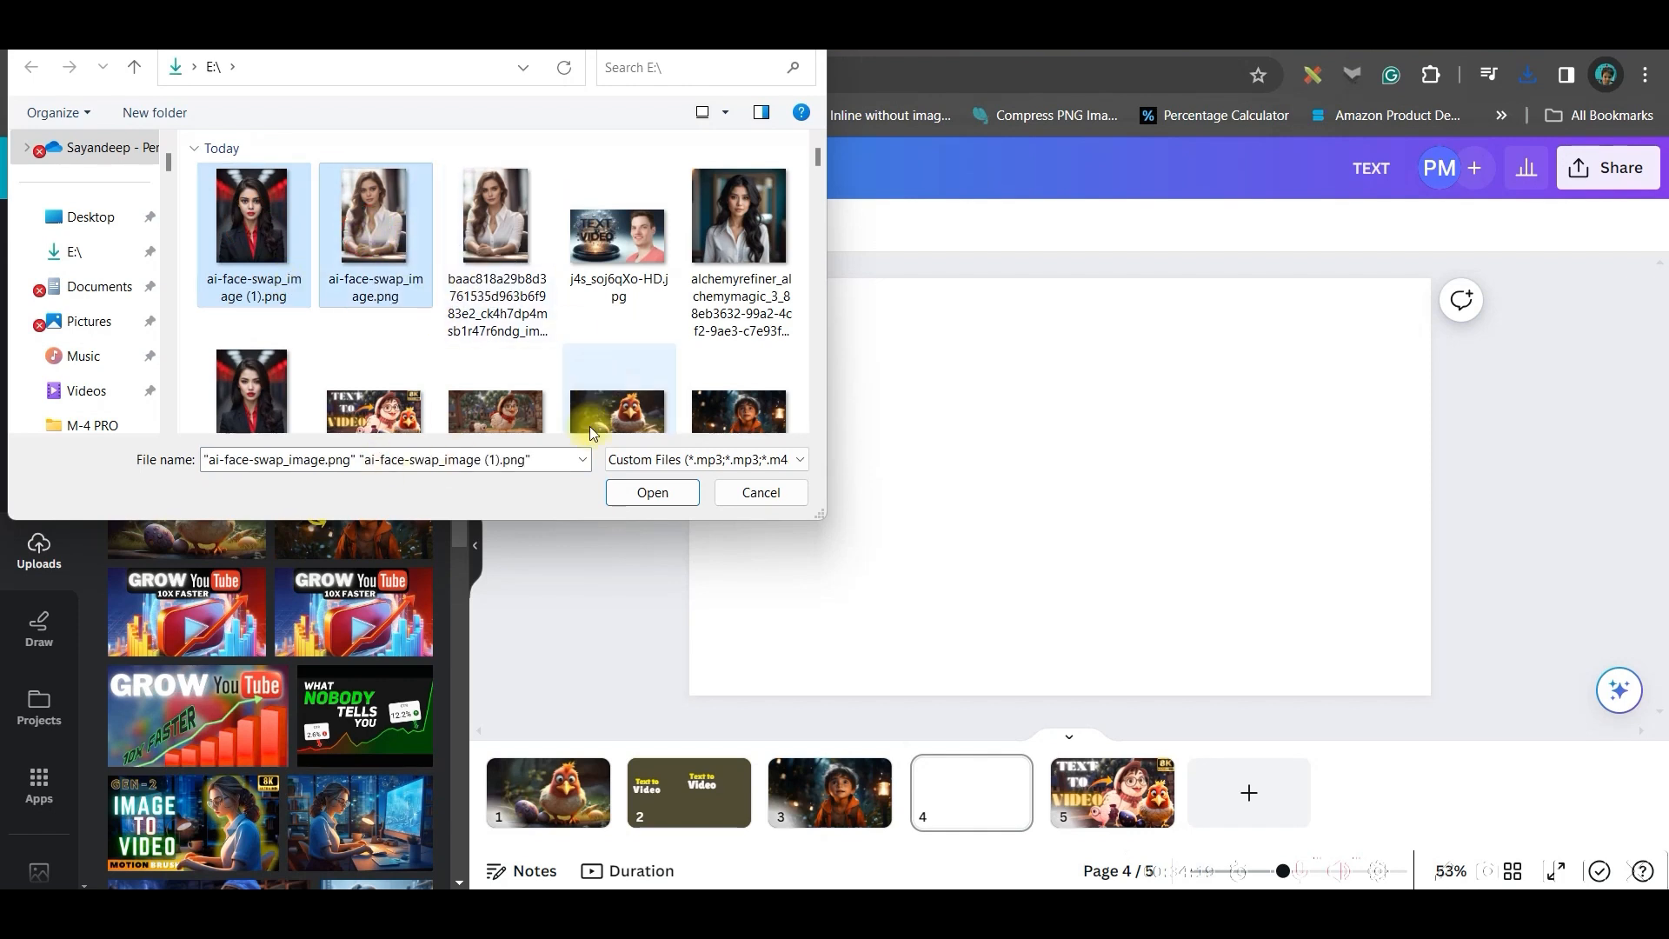
left_click(619, 251, "ctrl")
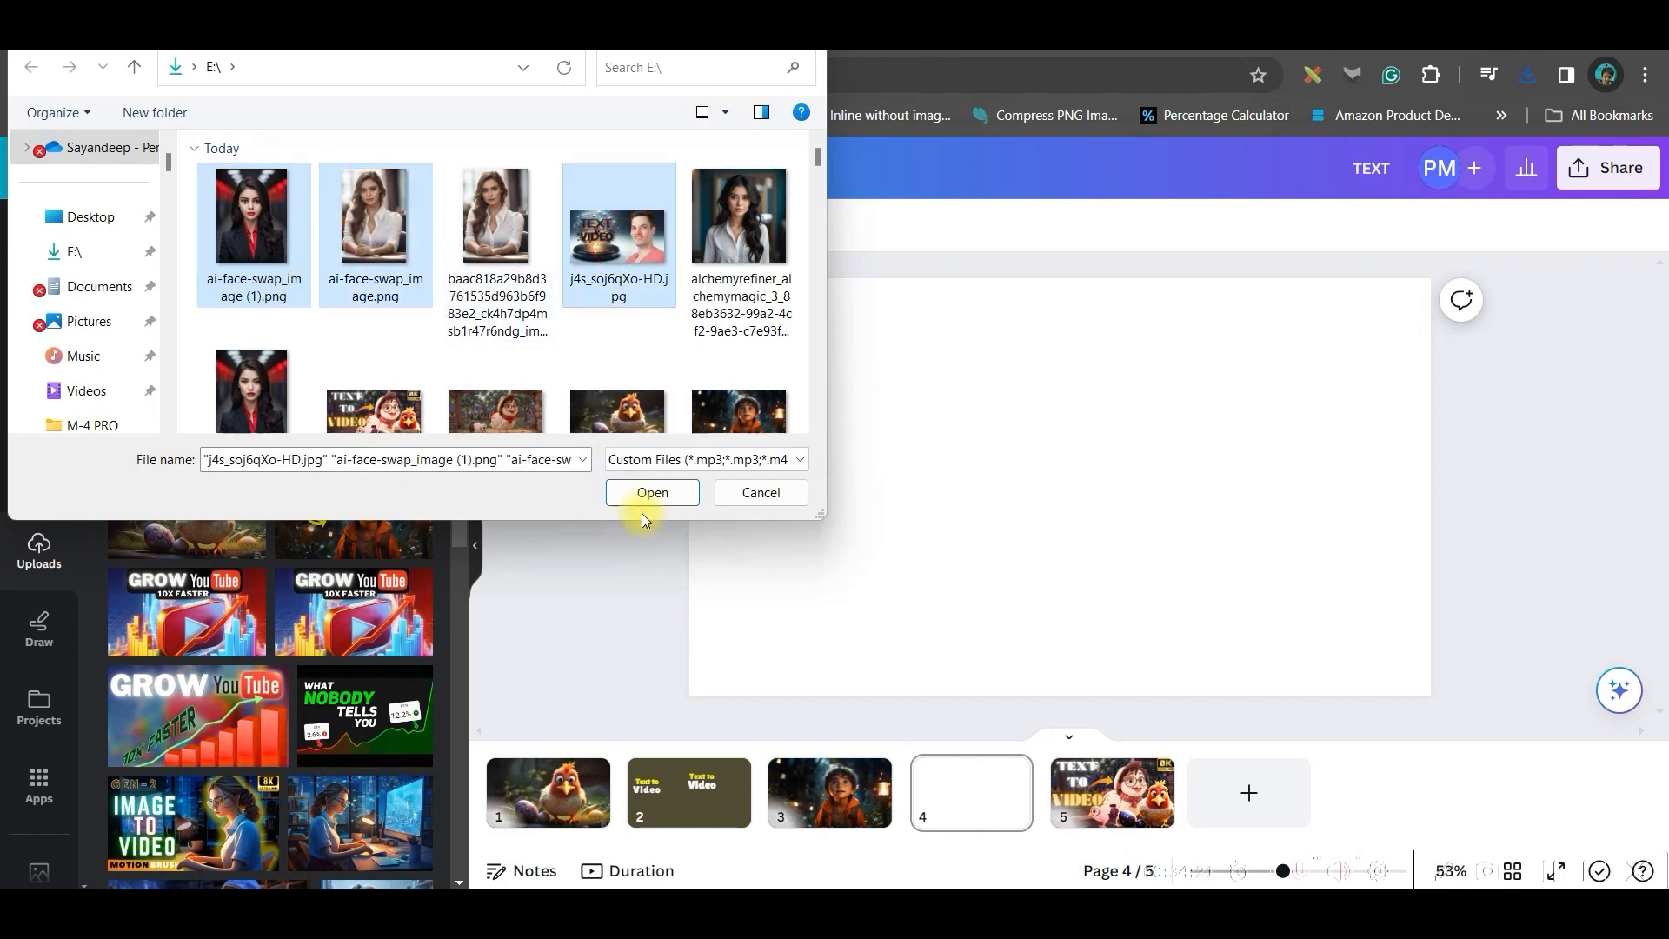
left_click(664, 482)
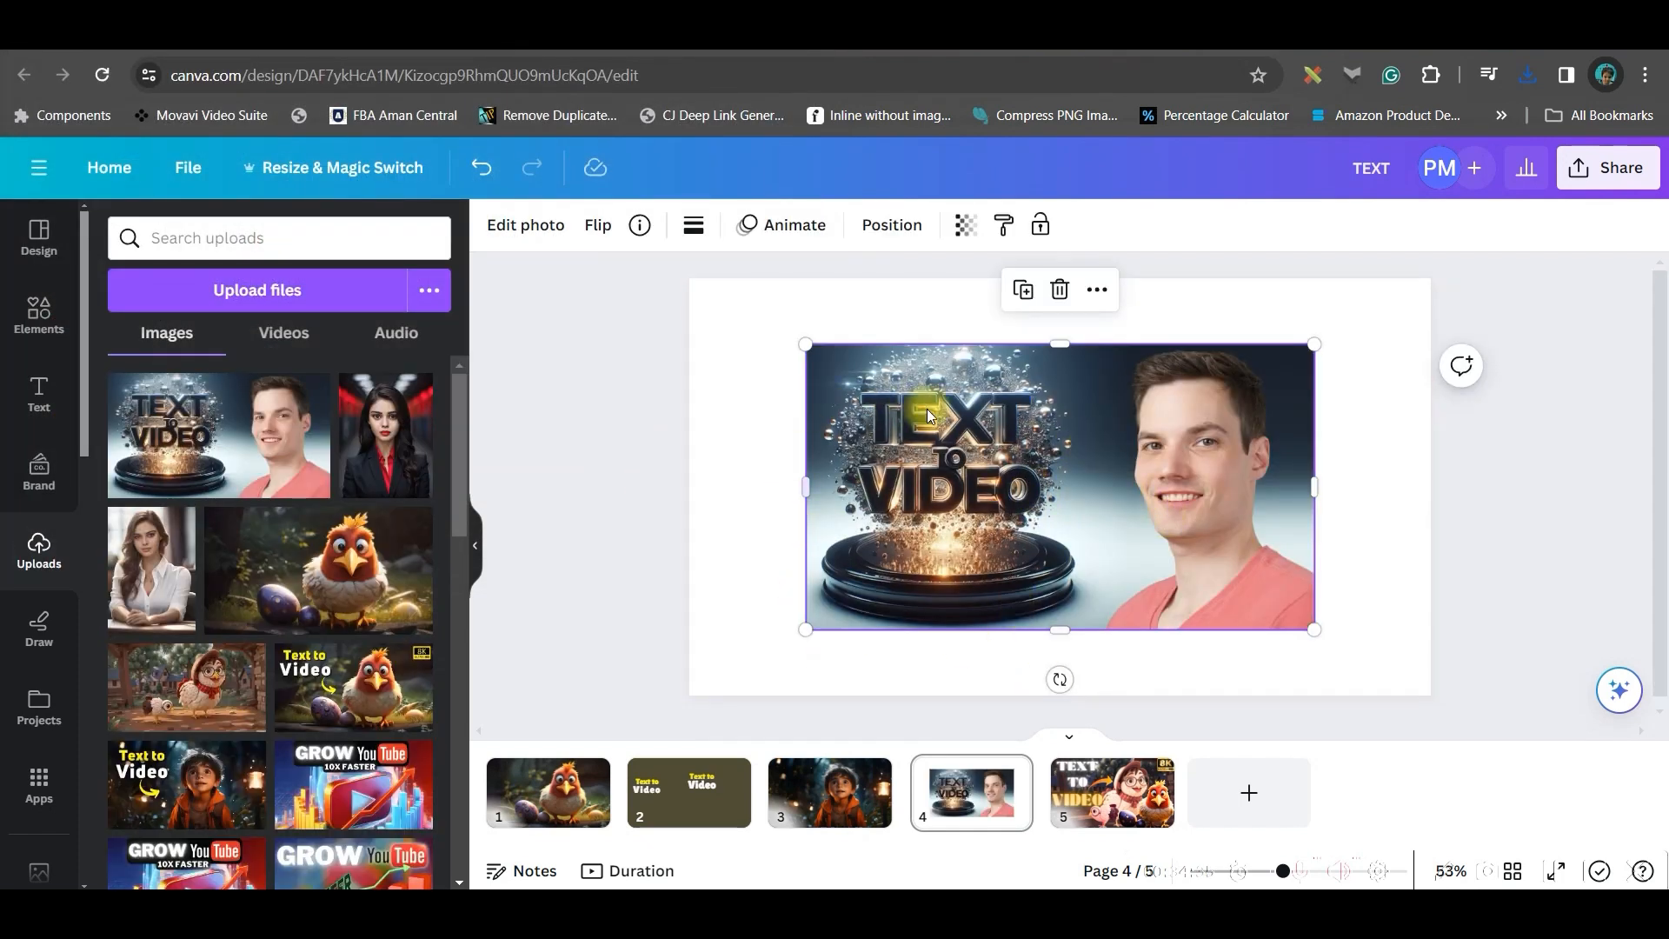
Crop the thumbnail down to the Text to Video graphic and remove its background with BG Remover
left_click_drag(1321, 493, 1107, 503)
left_click(557, 244)
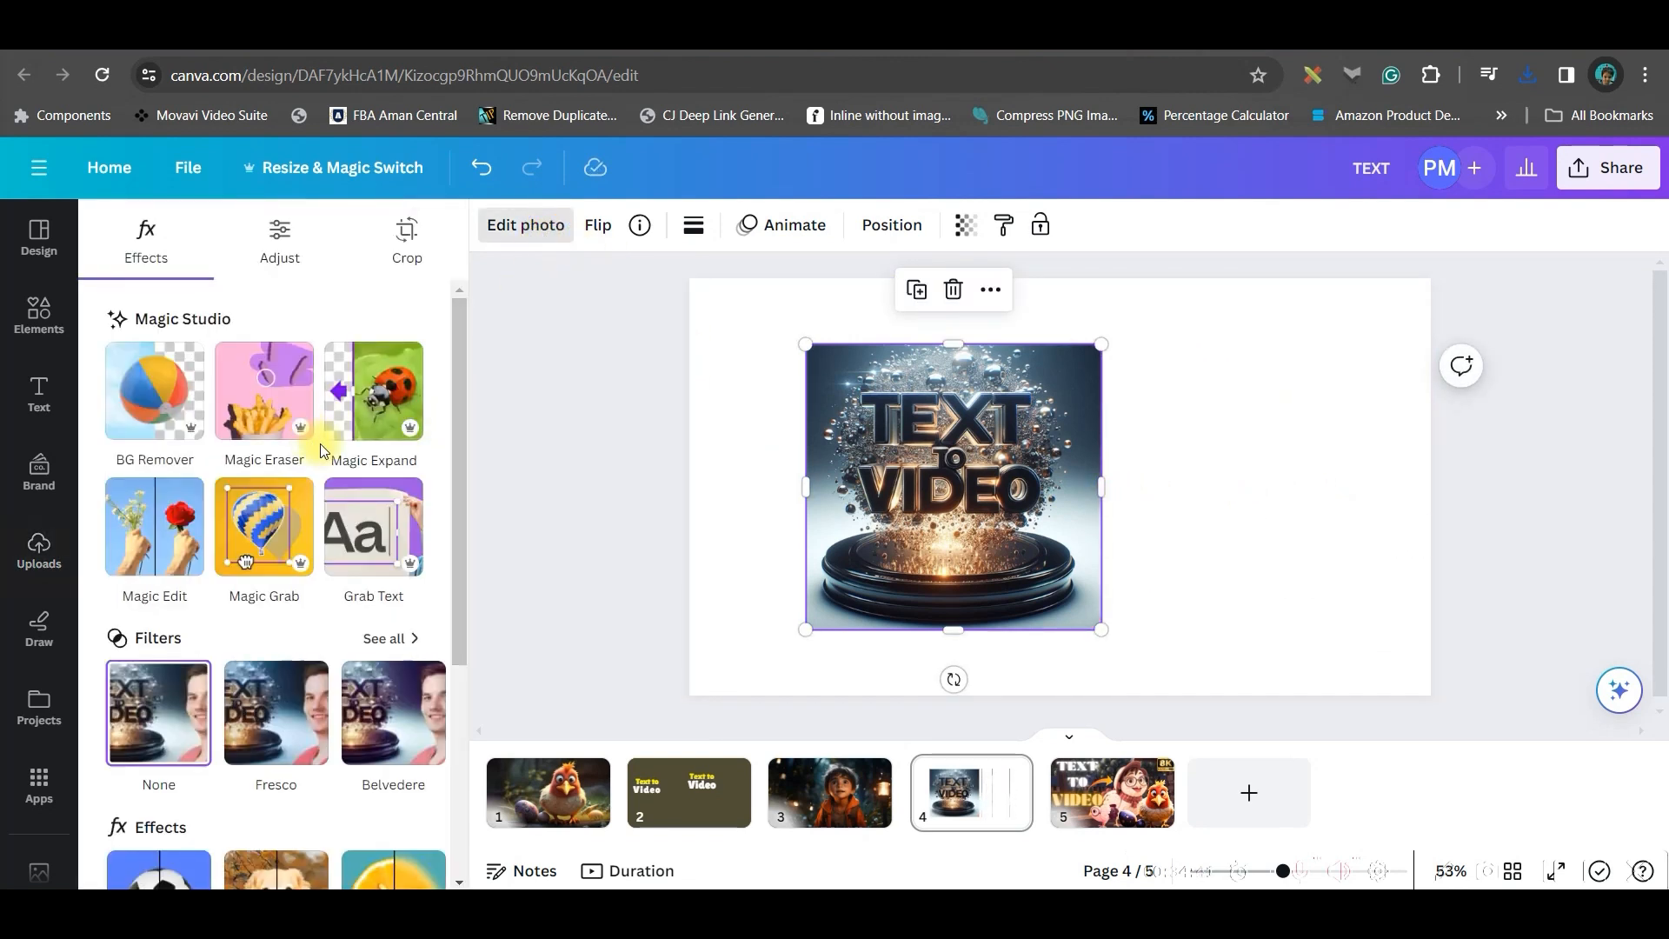
left_click(115, 363)
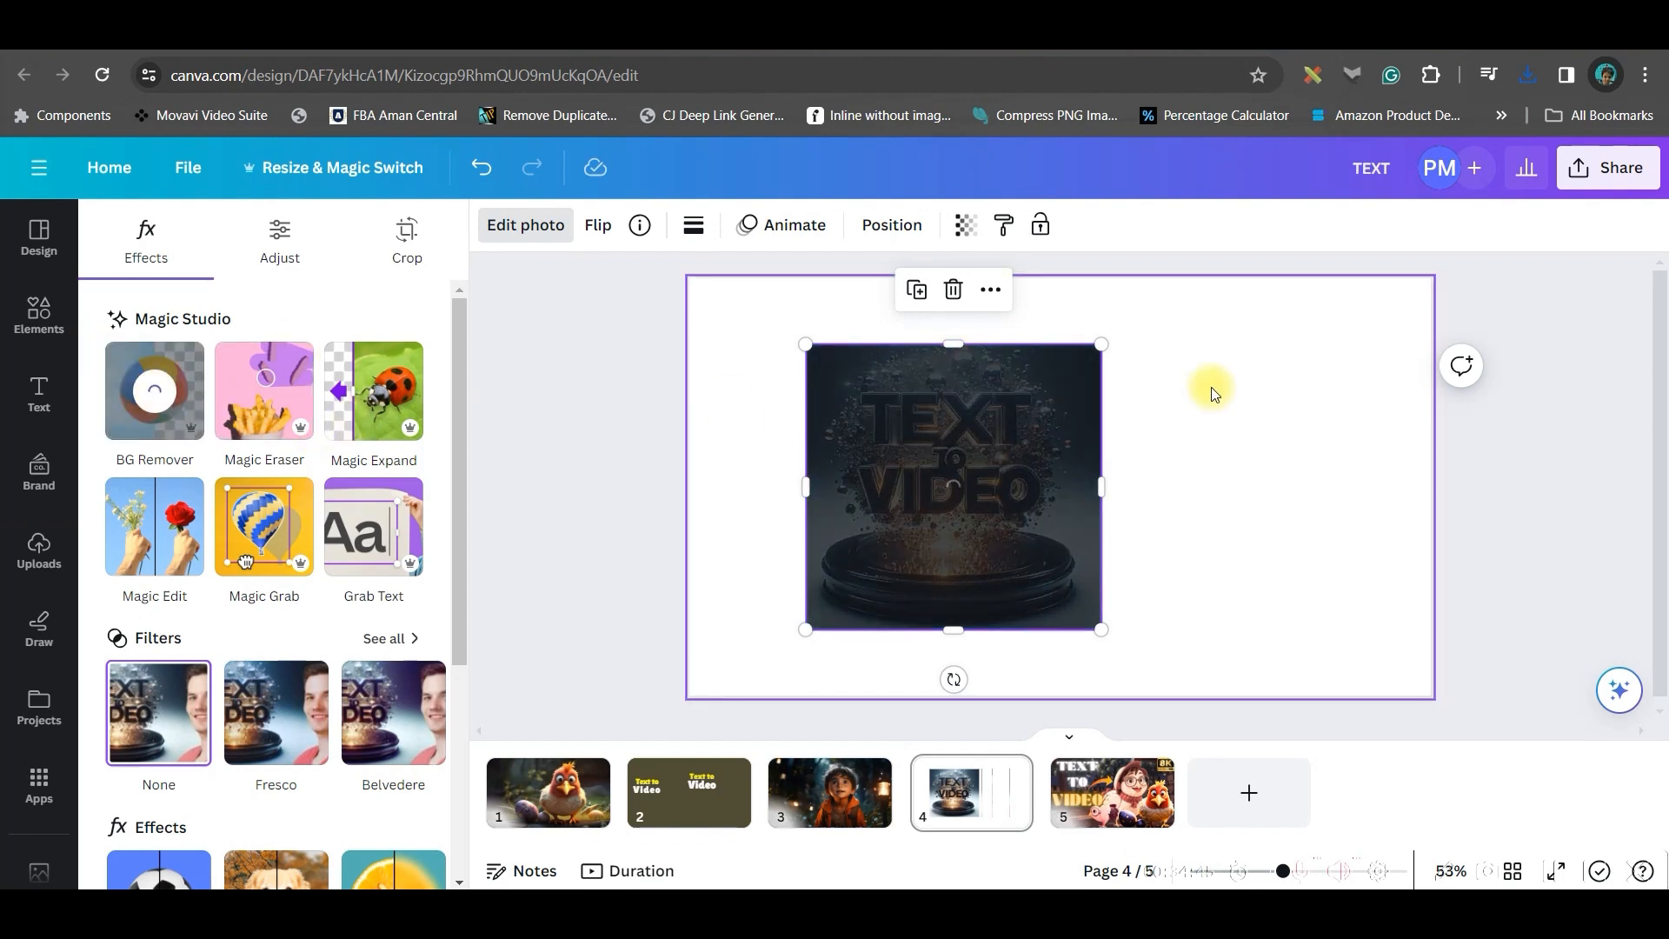
Add the face-swapped woman image and use Magic Grab to lift her out, moving her over the graphic's left side
left_click(374, 432)
left_click_drag(1037, 450, 1201, 518)
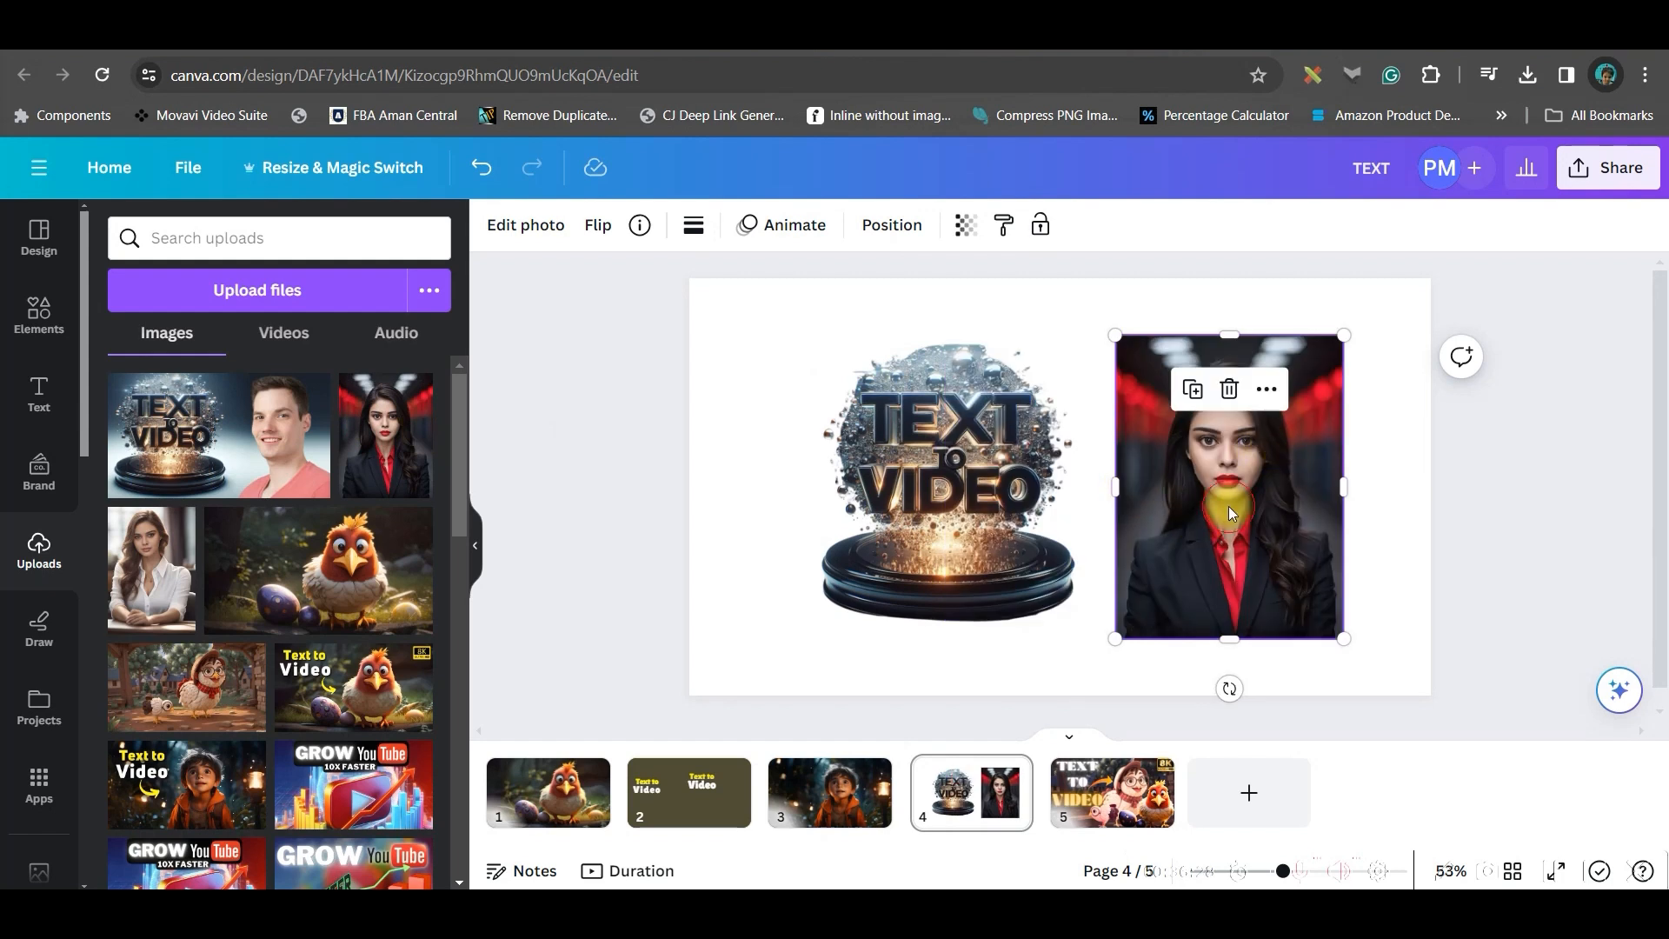
left_click(525, 225)
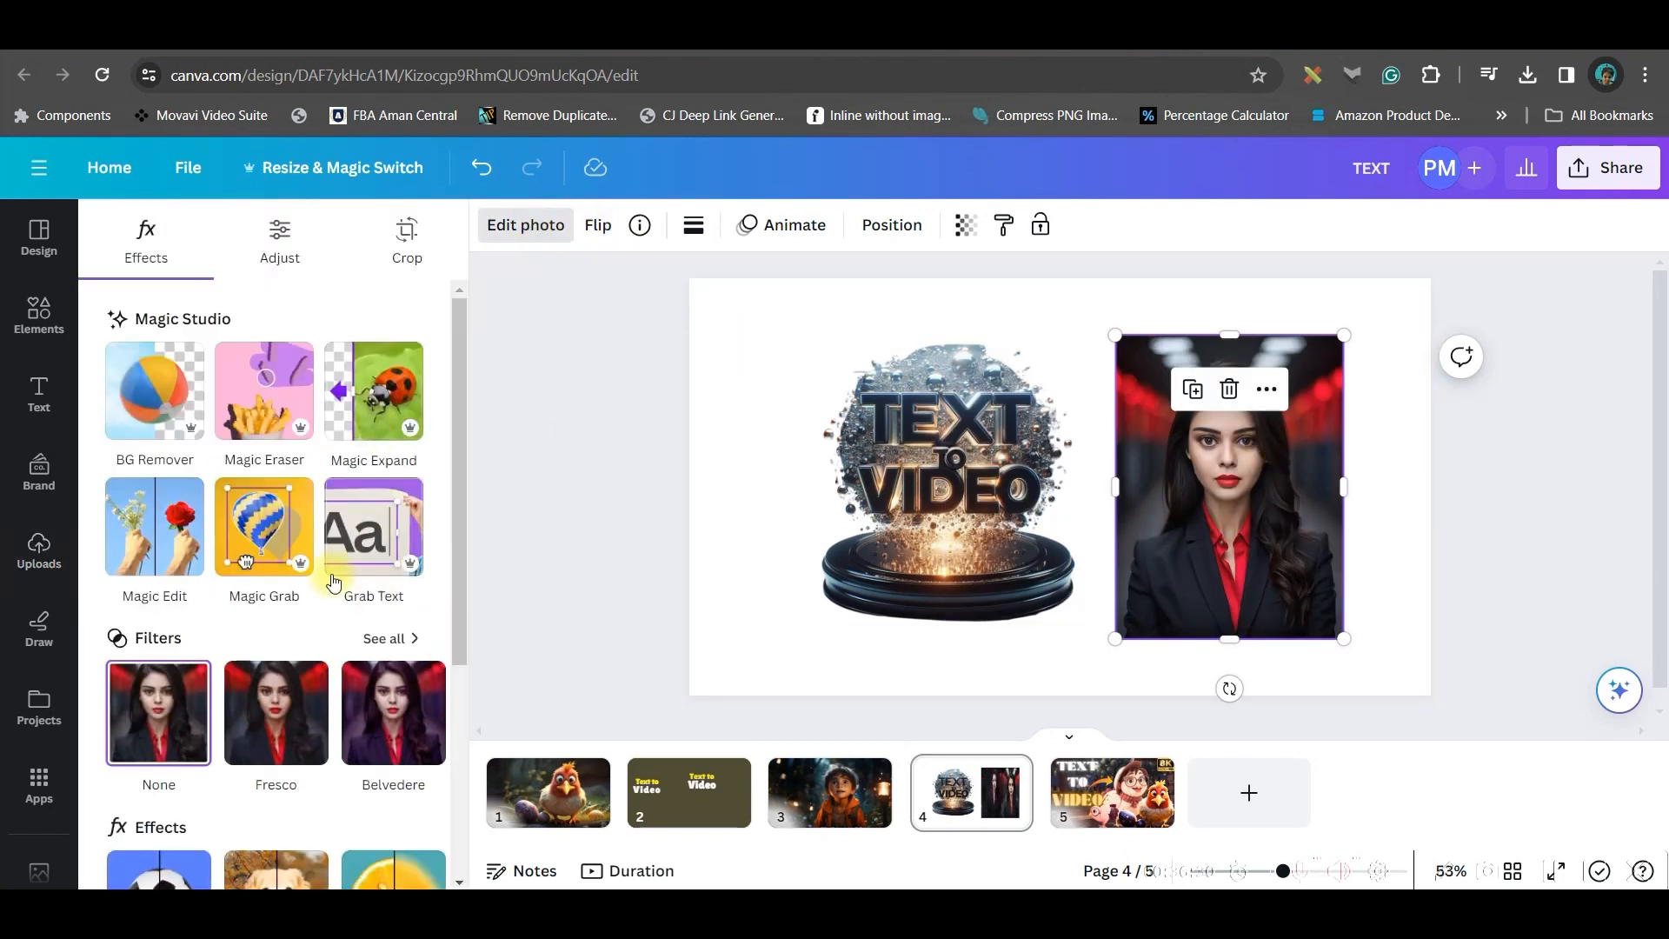
left_click(272, 540)
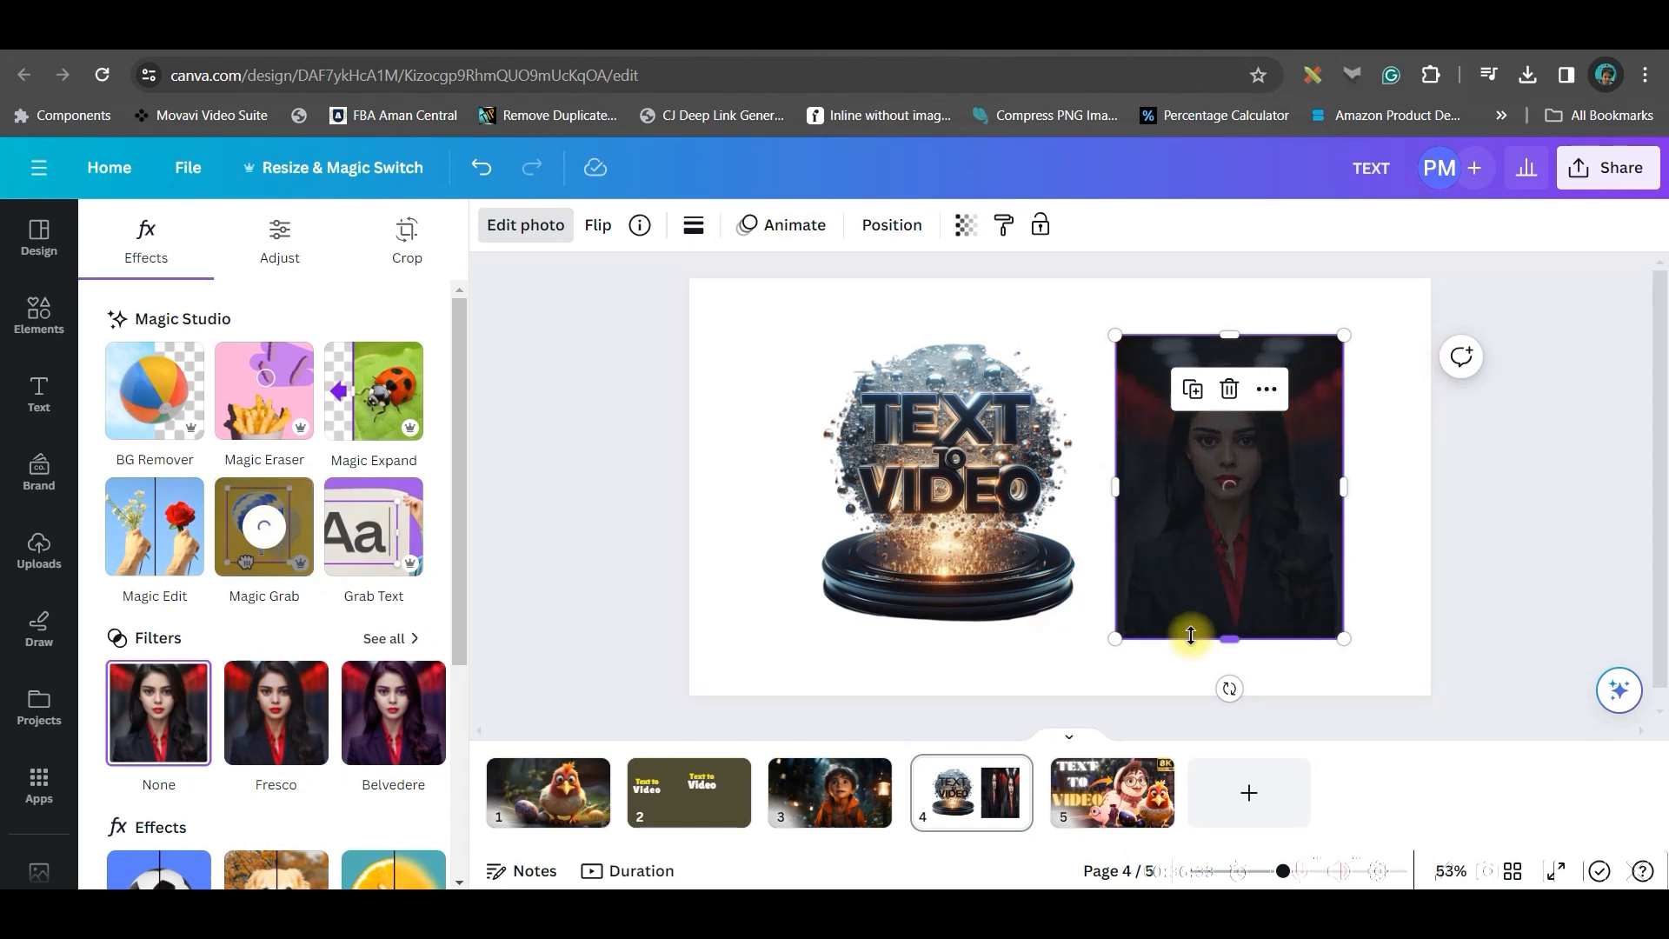
left_click_drag(1244, 578, 888, 638)
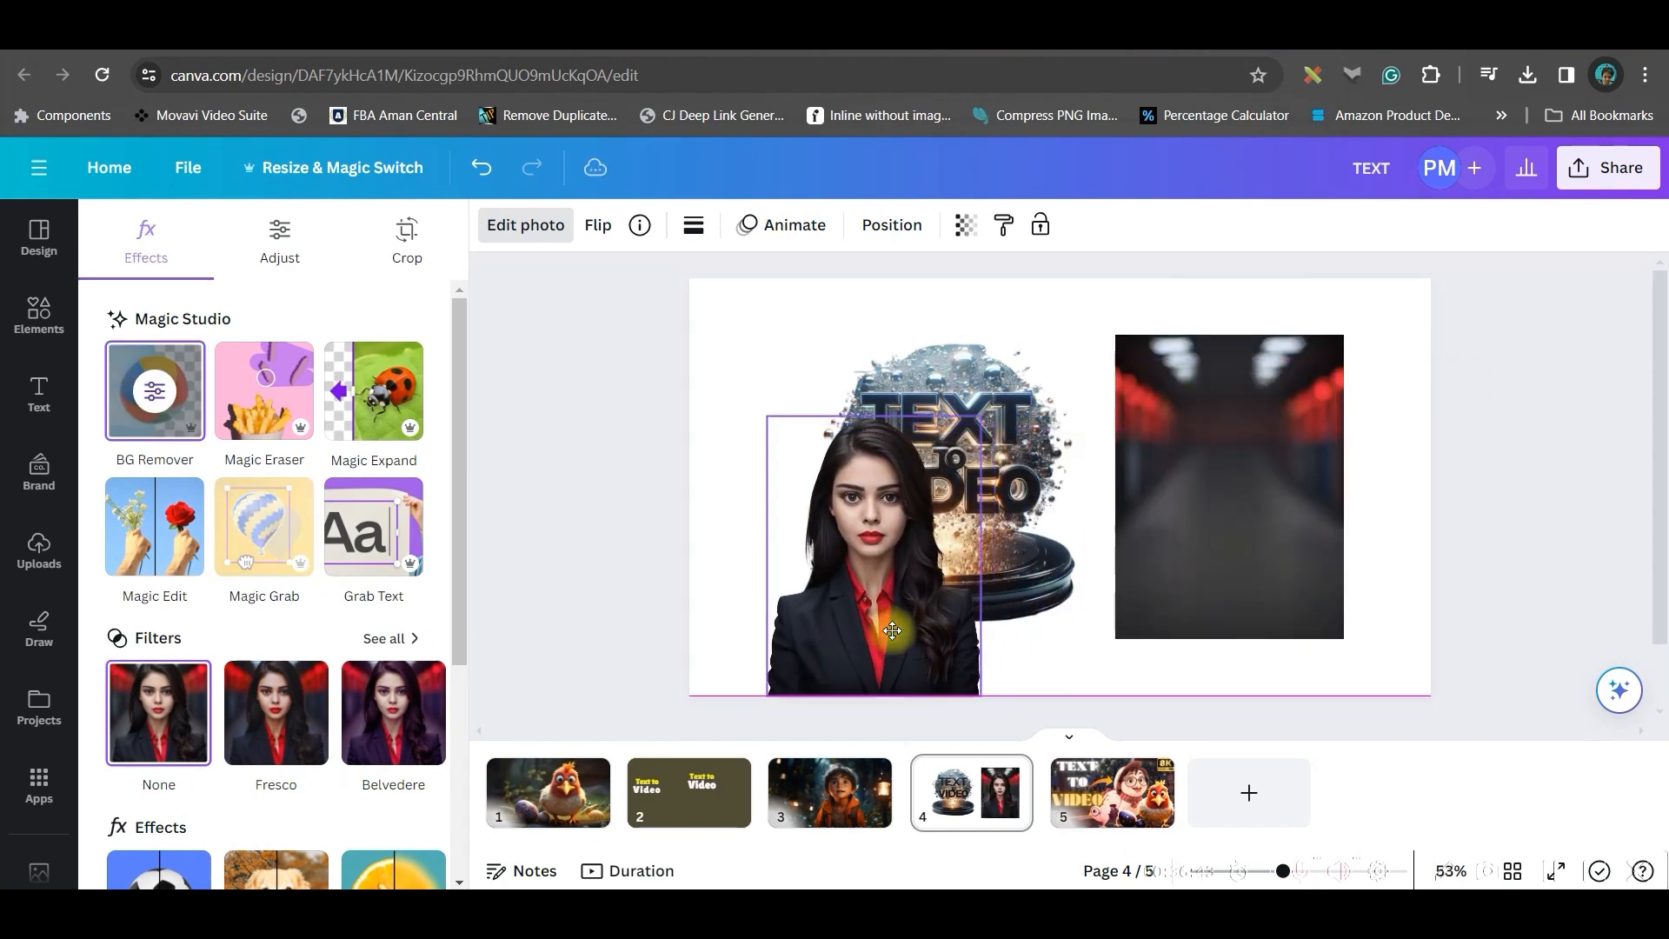
Search elements for Grid, add a full-page grid and fill it with the leftover red corridor background
left_click(1241, 556)
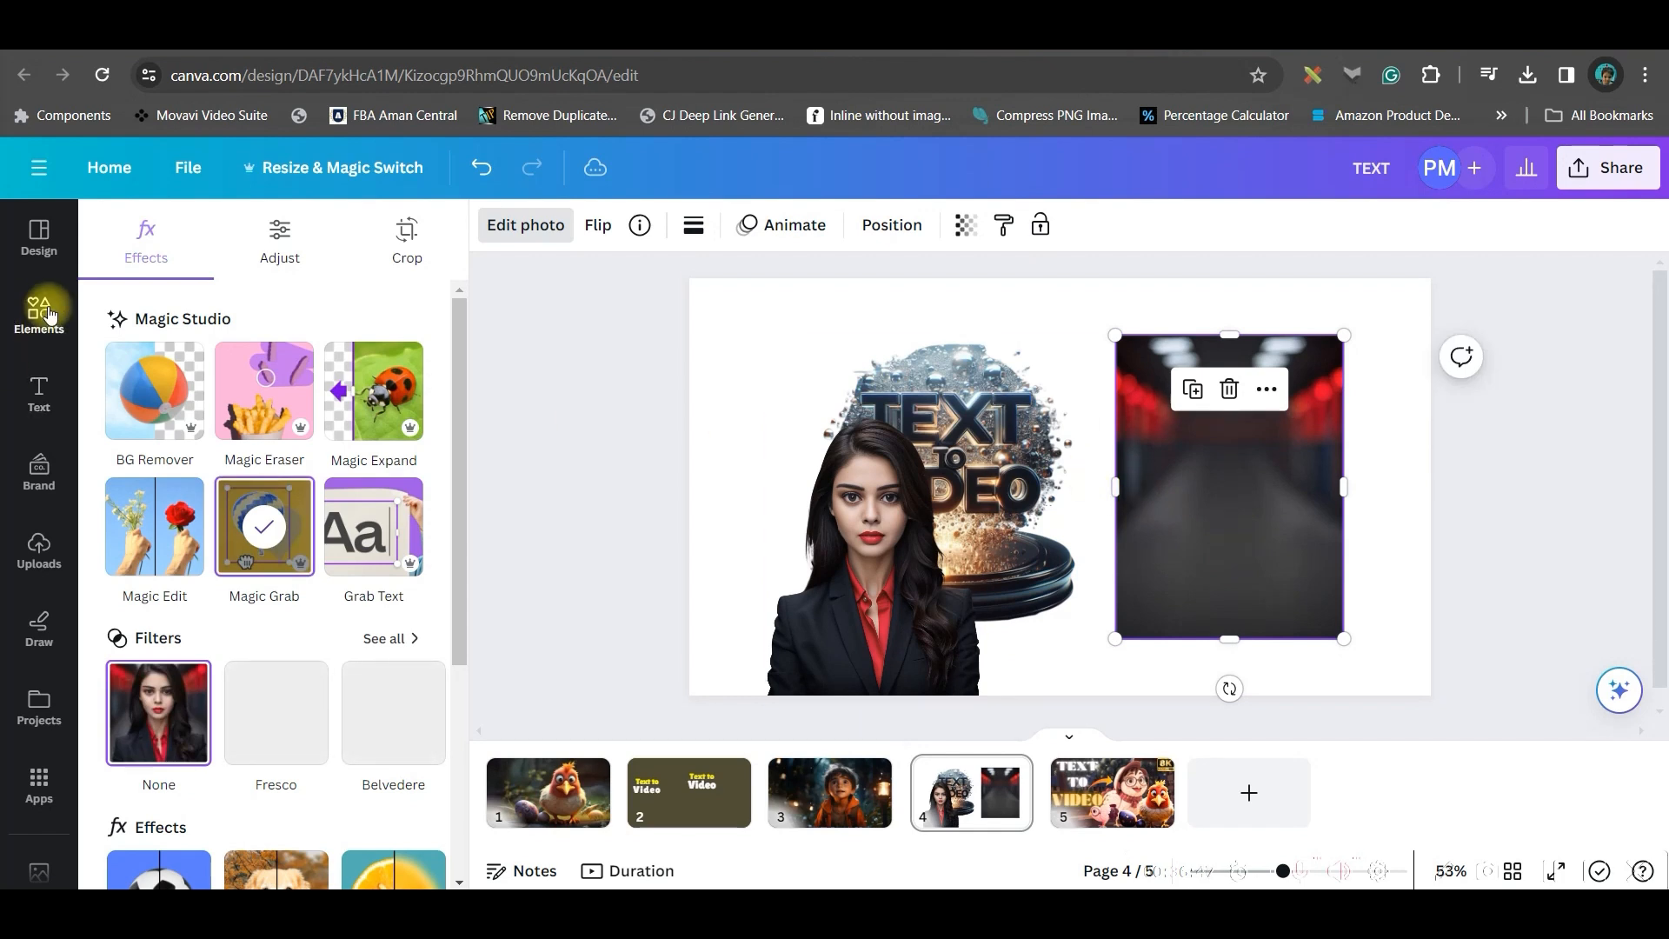
left_click(33, 322)
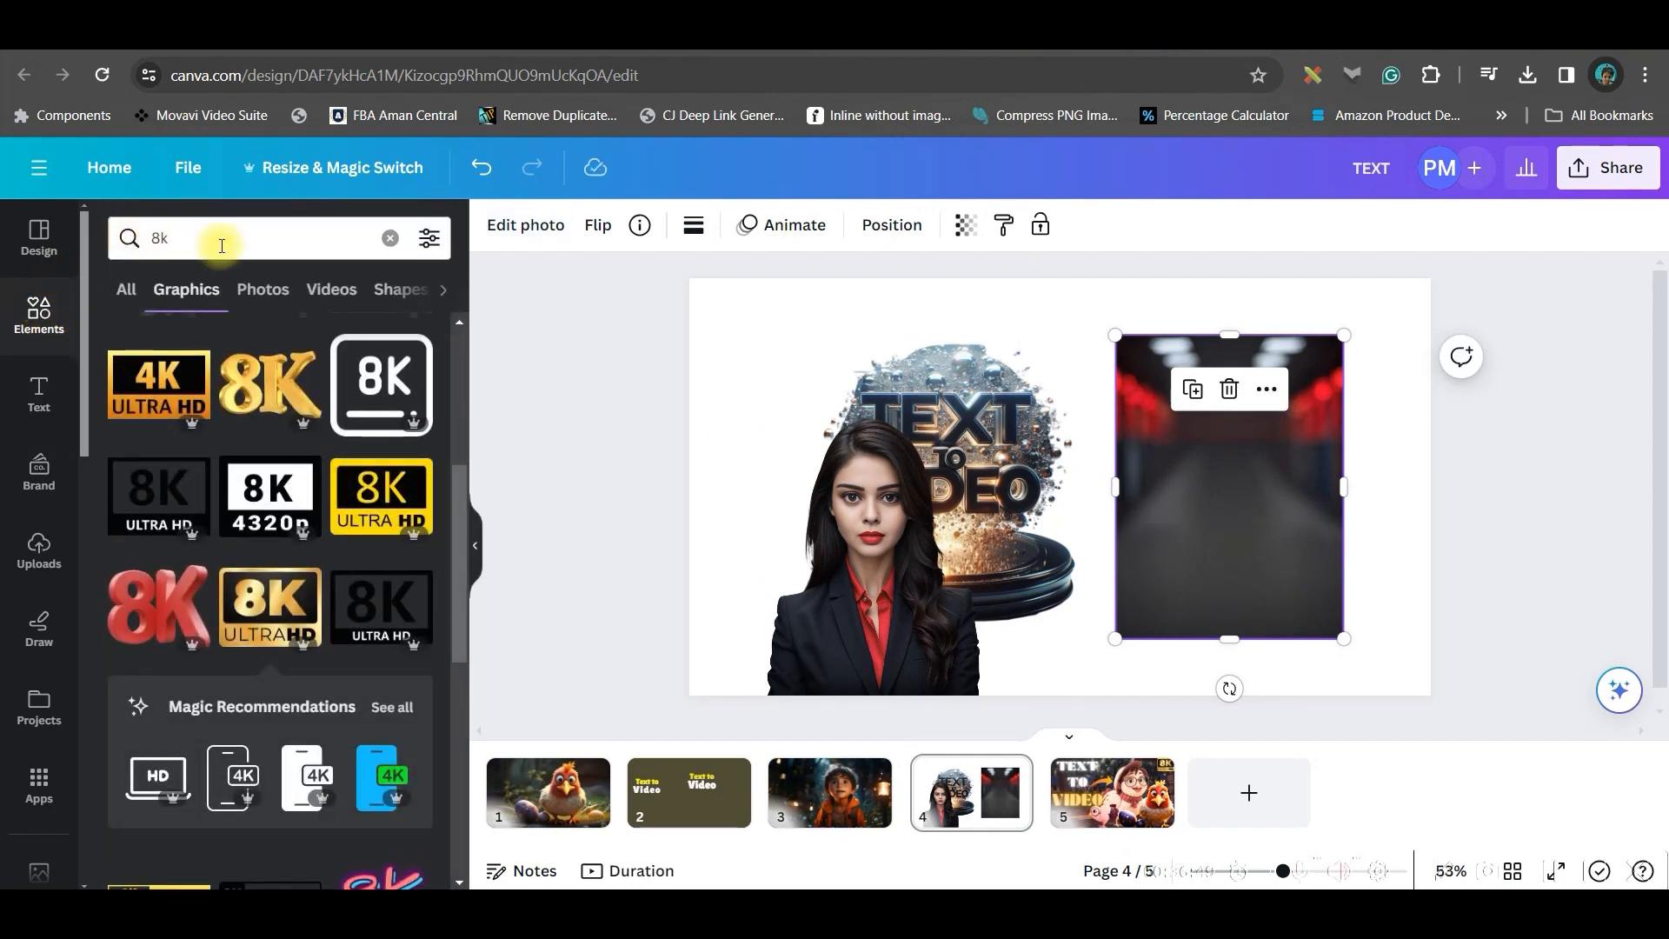
left_click(386, 238)
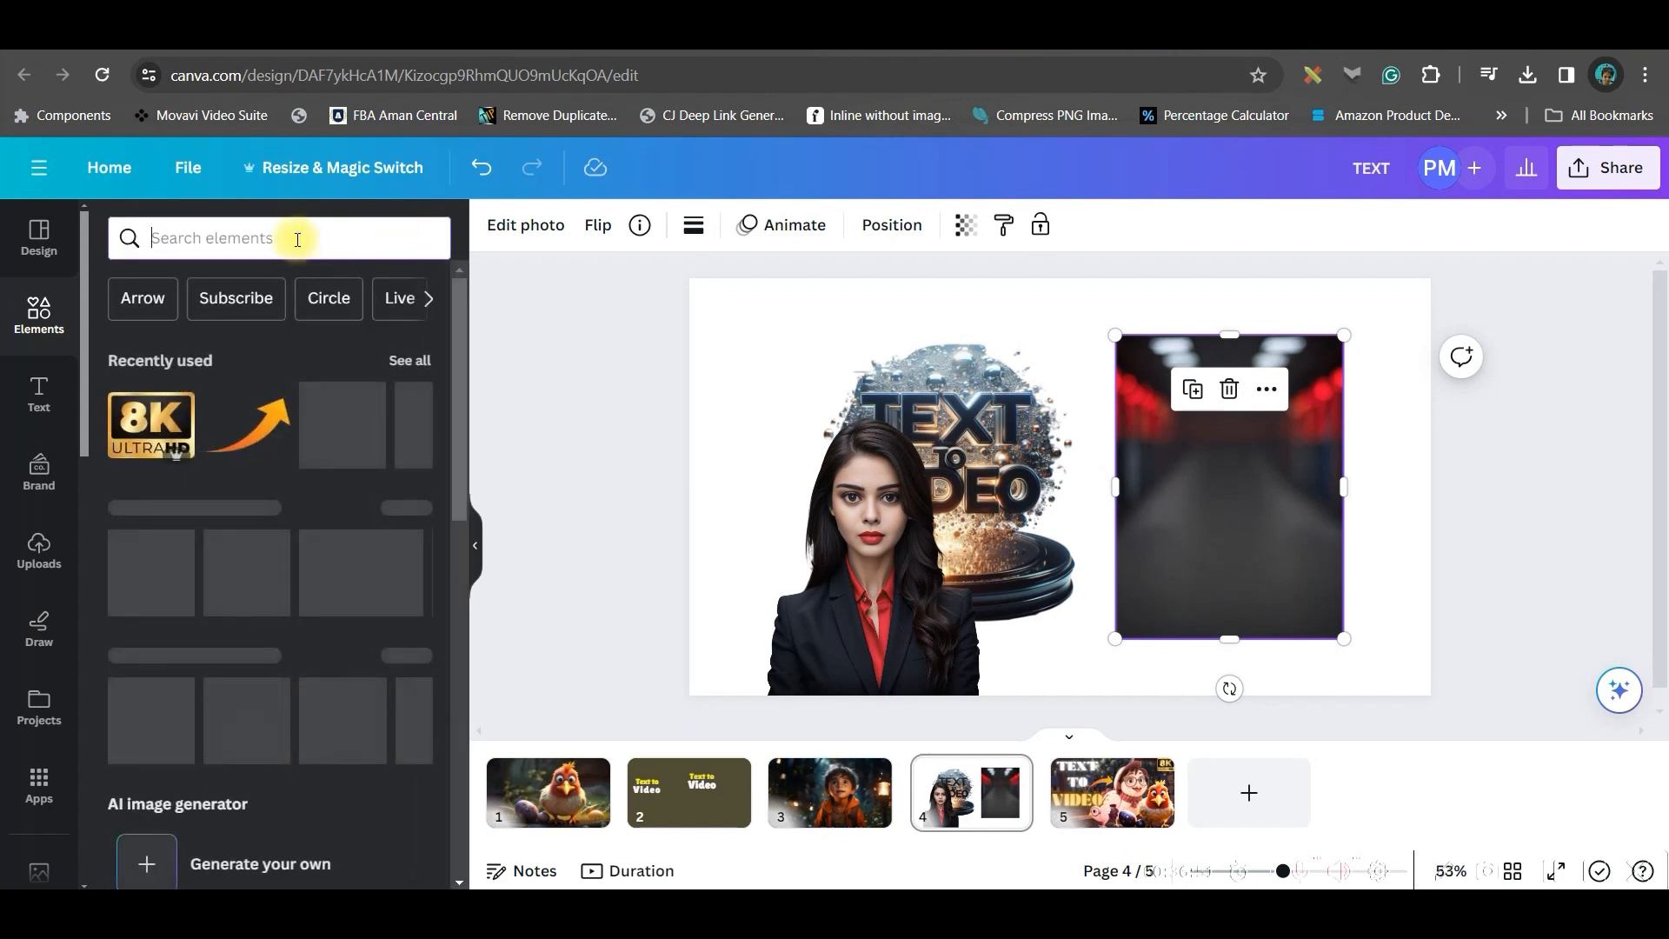
left_click(298, 238)
type("Grid")
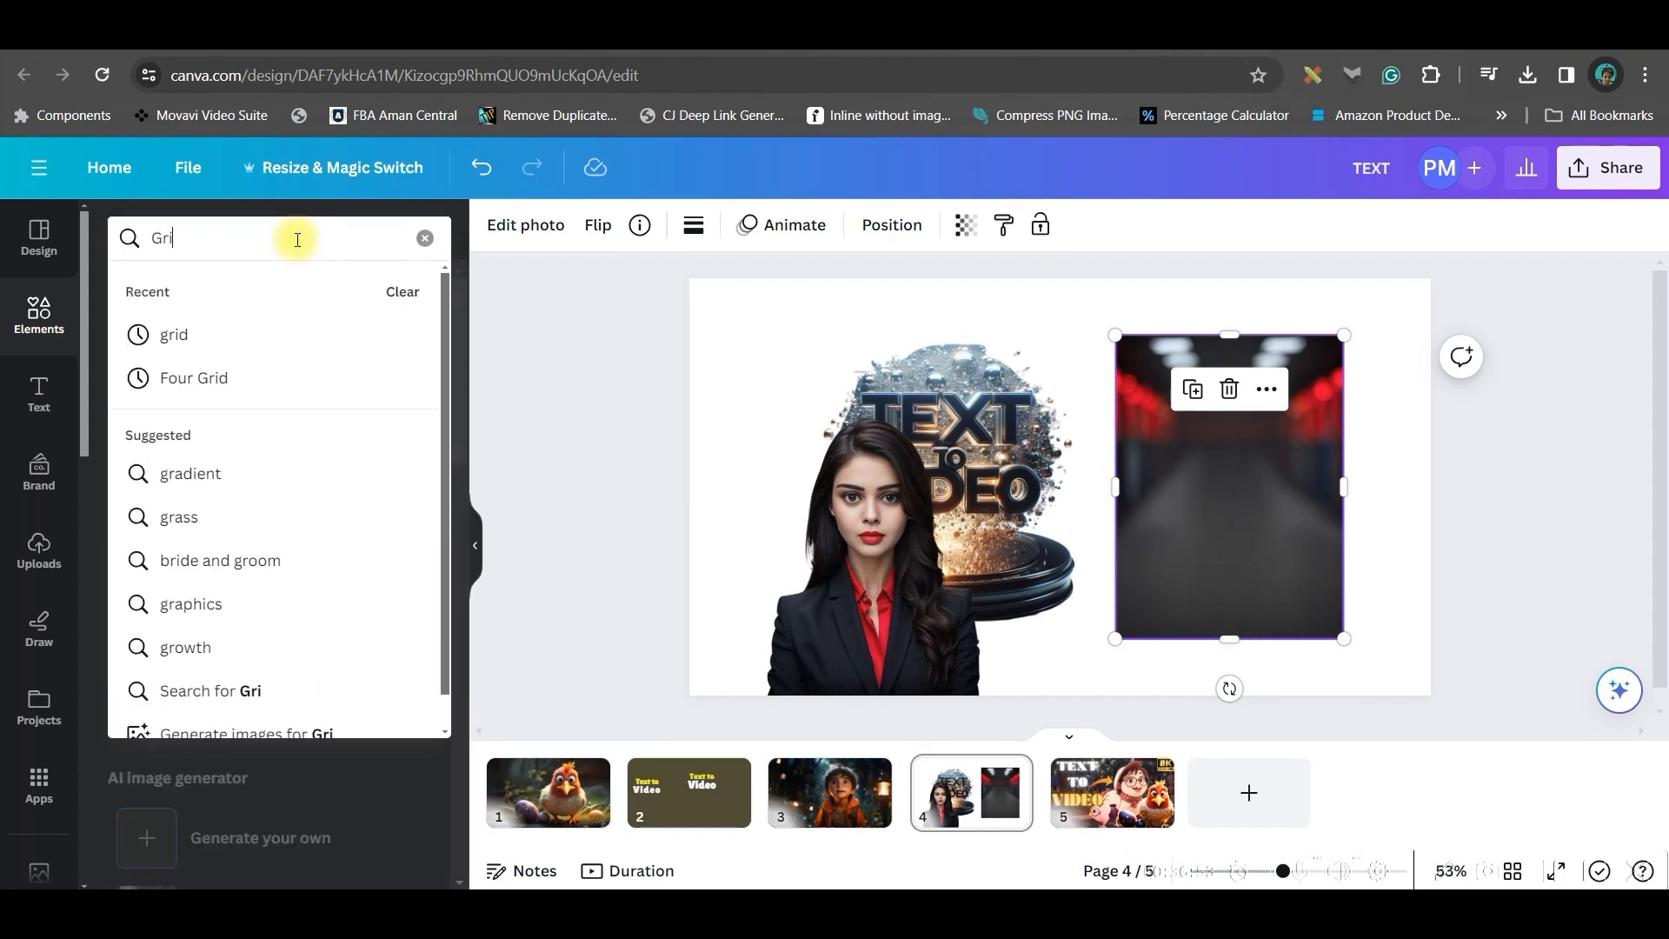
key("Return")
left_click(178, 497)
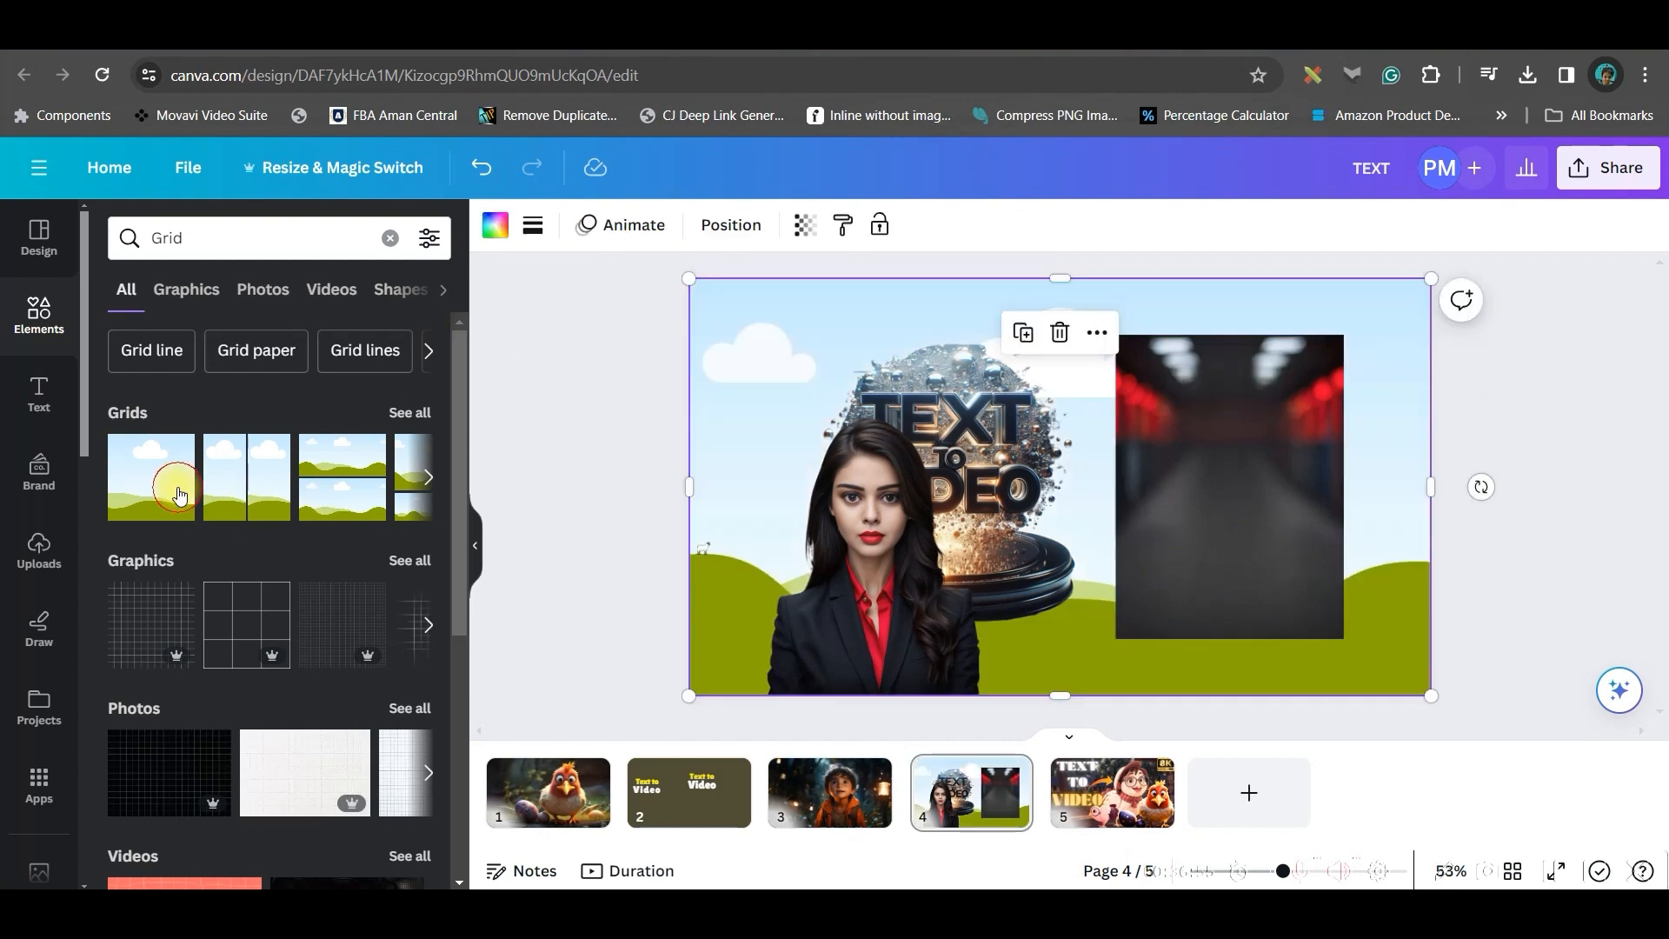
mouse_move(1215, 447)
left_mouse_down()
mouse_move(1178, 447)
mouse_move(1241, 439)
left_mouse_up()
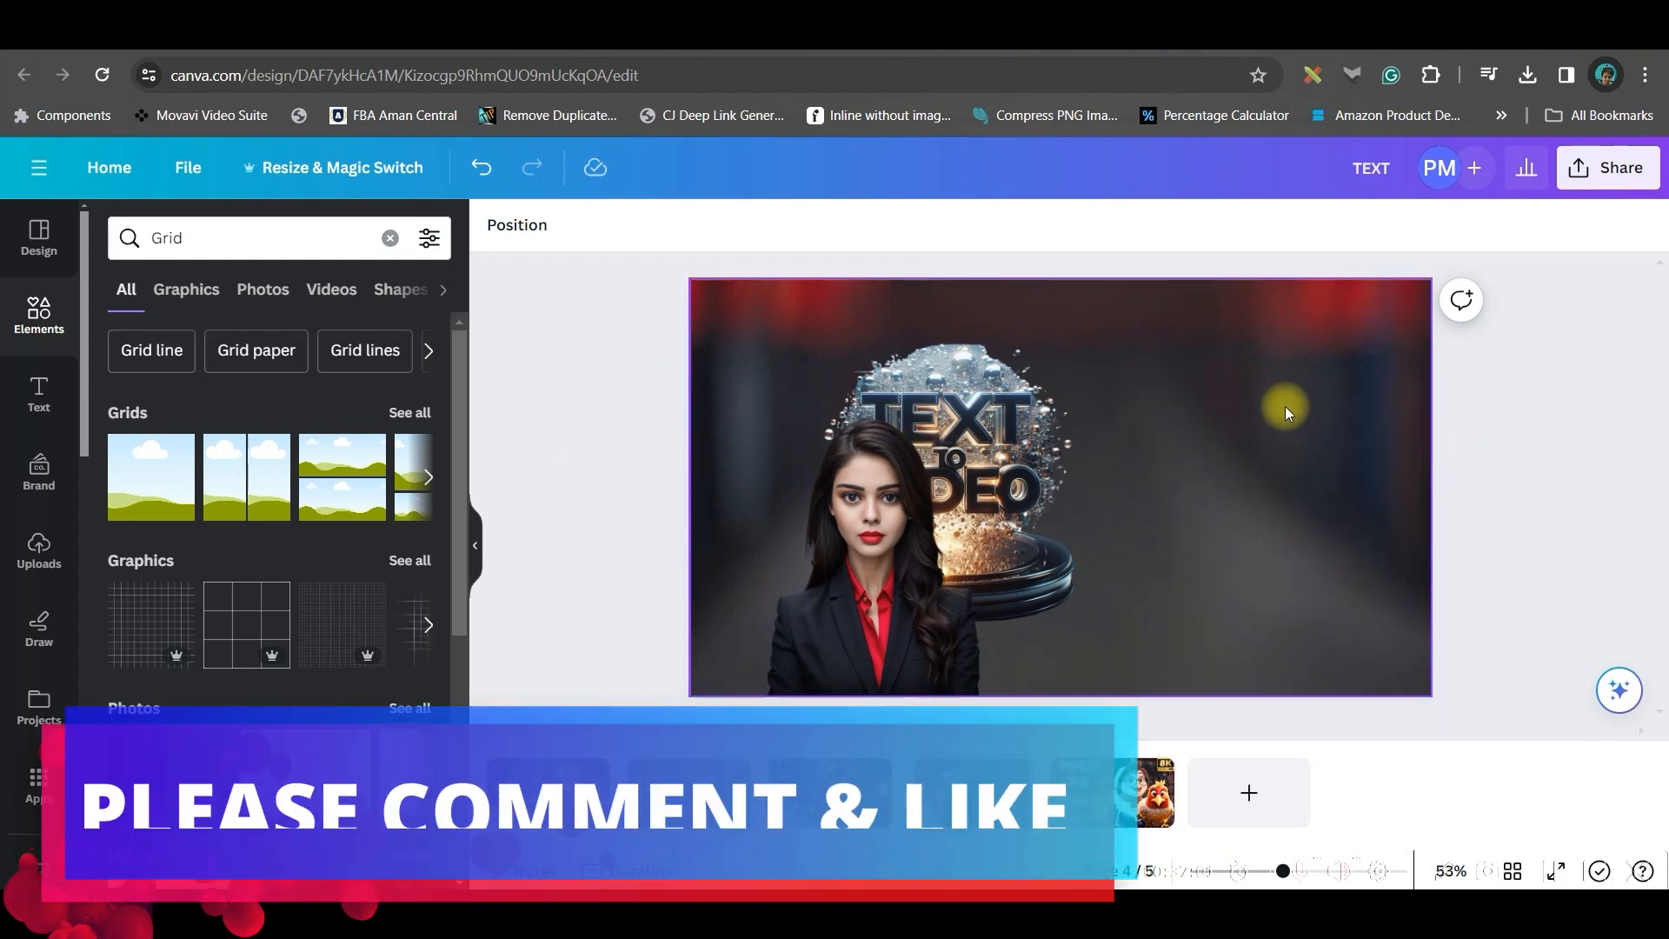
Reposition the background inside the grid and move the woman to the right of the graphic
double_click(1284, 404)
left_click_drag(1285, 404, 1311, 730)
left_click(1593, 498)
left_click_drag(906, 622, 1311, 600)
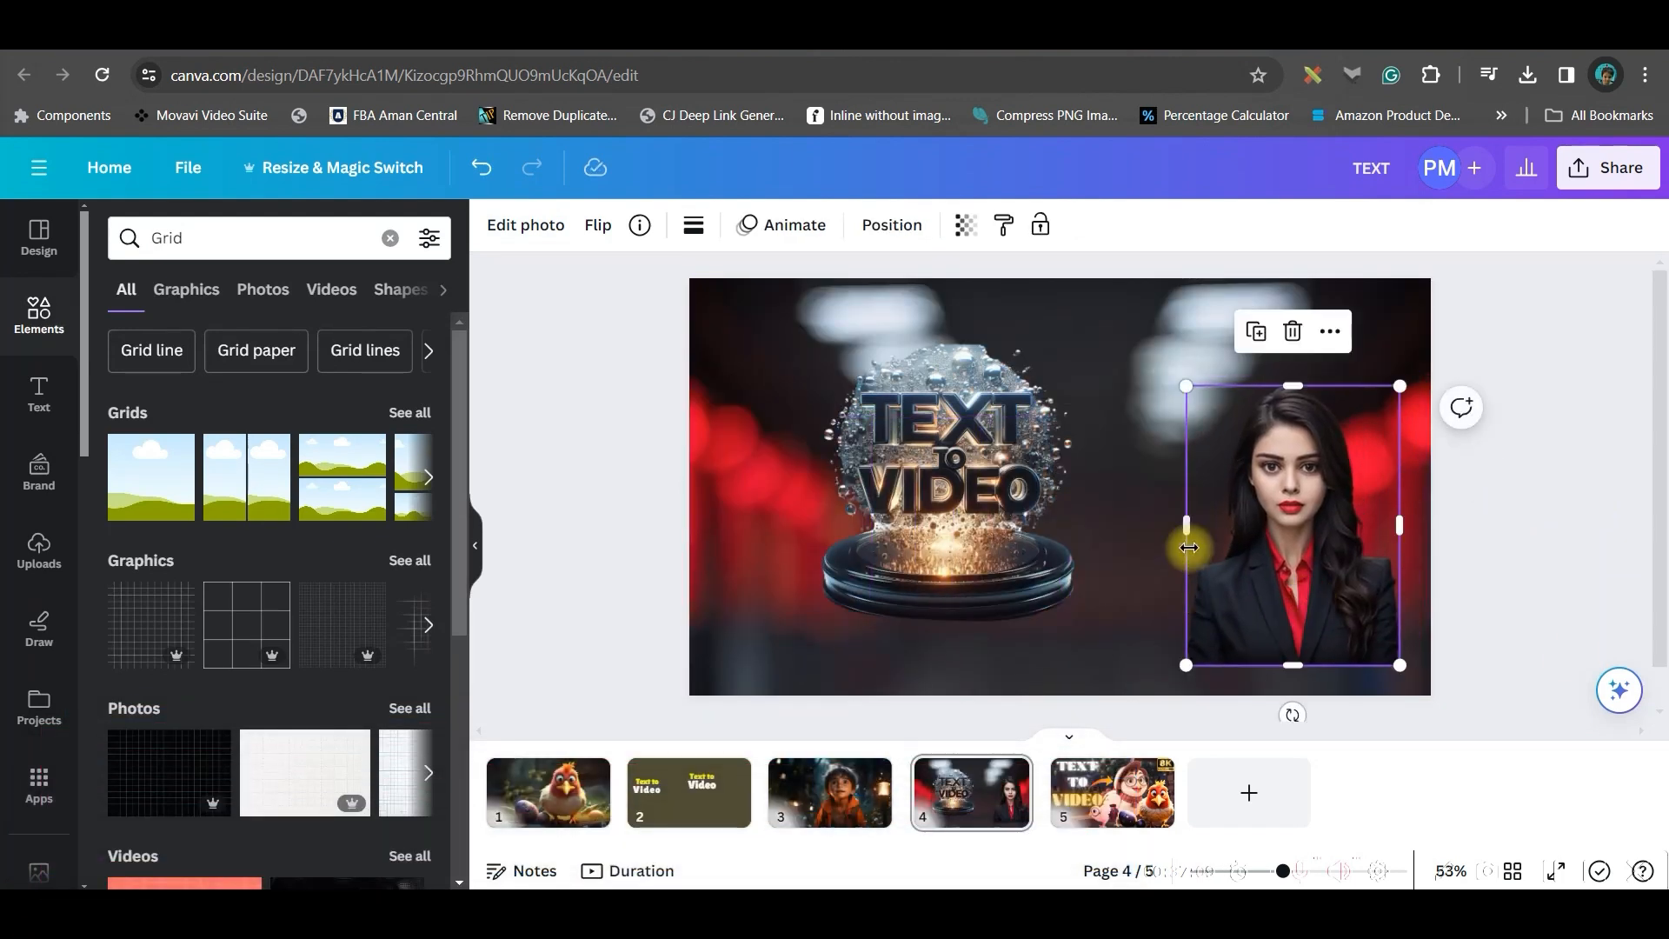
Enlarge the woman's image and fit it against the thumbnail's right and top edges
left_click_drag(1177, 374, 1109, 313)
left_click_drag(1223, 432, 1242, 467)
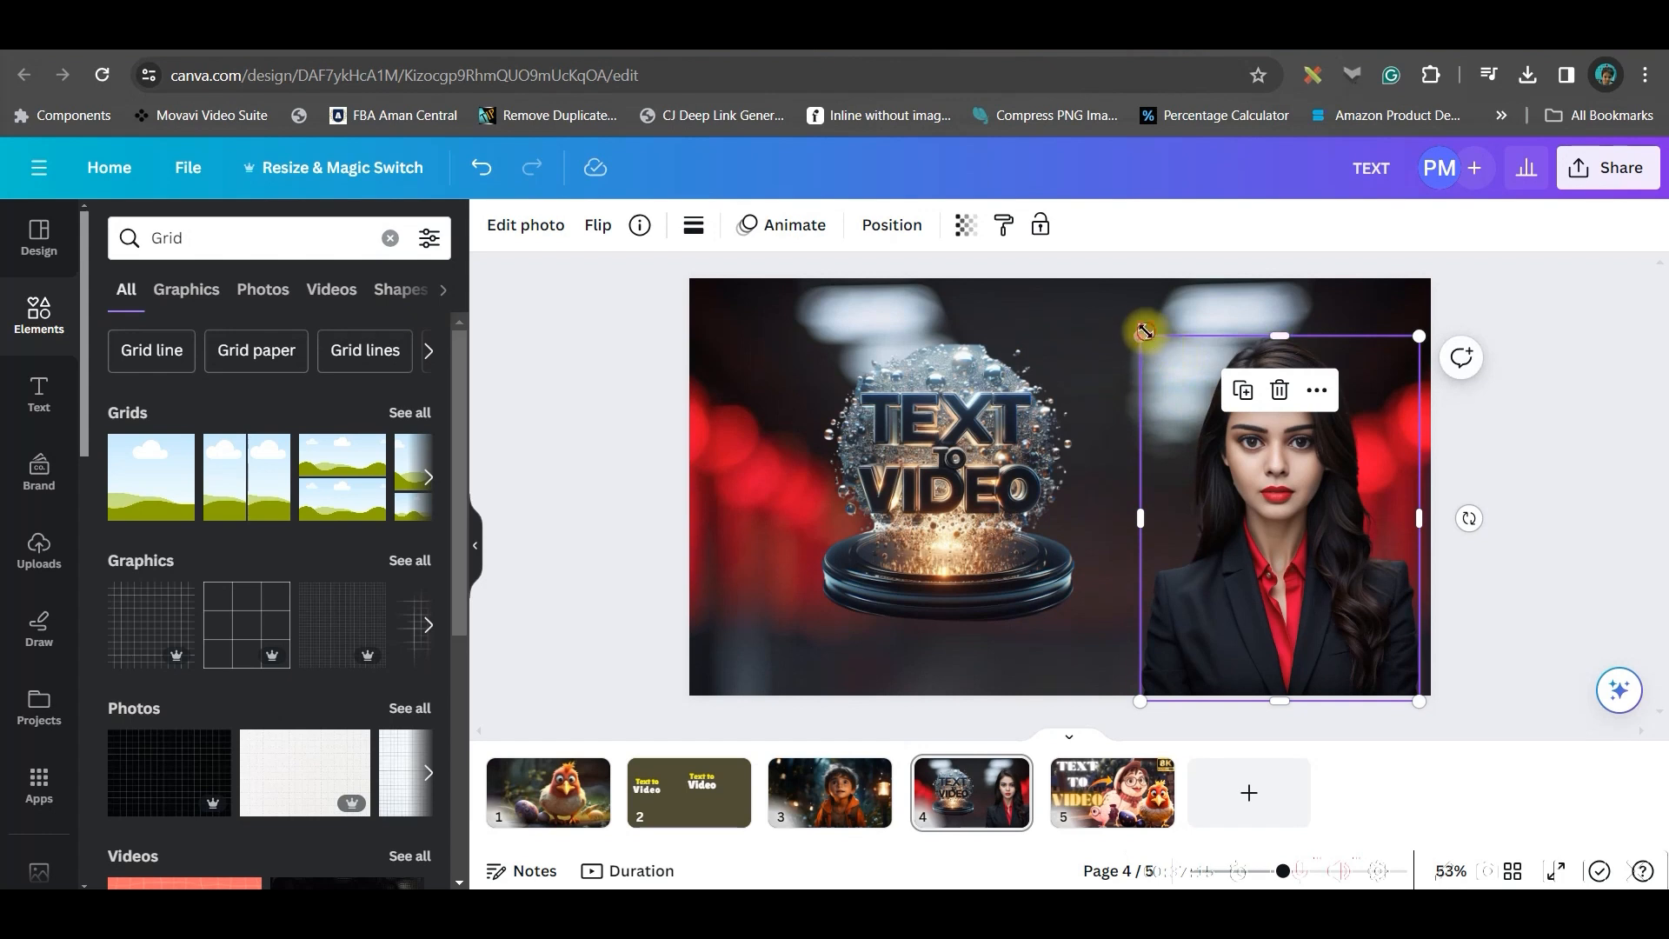
left_click_drag(1144, 331, 1105, 283)
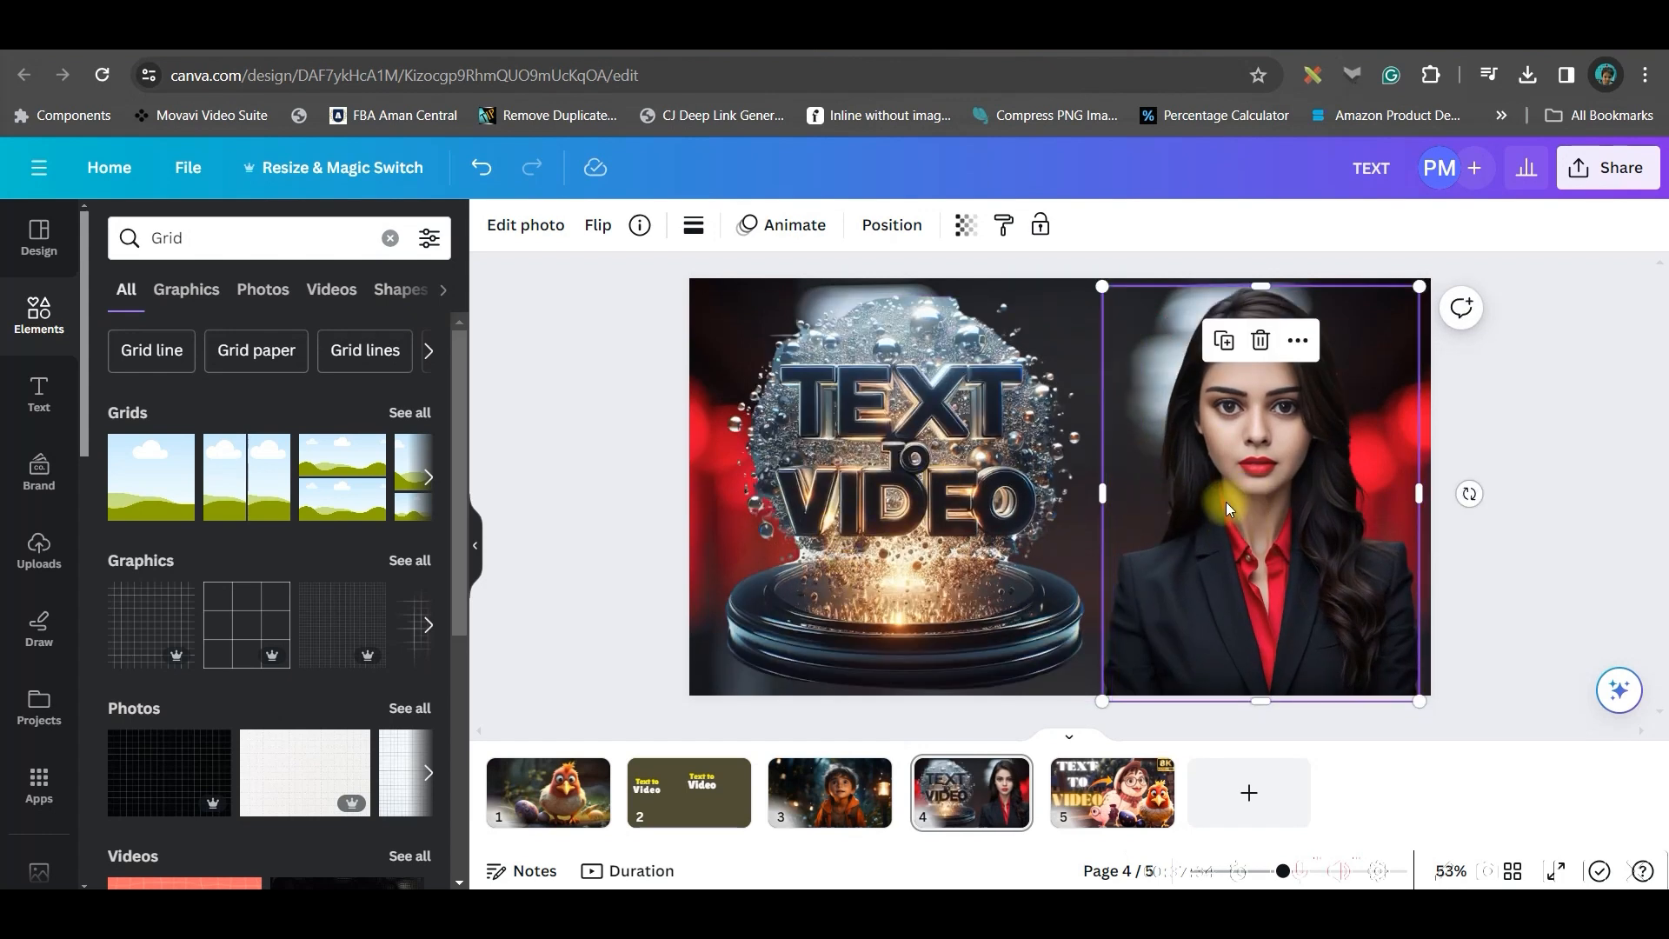
Apply a Glow shadow effect to the woman's image with size 35 and blur amount 37
left_click(530, 228)
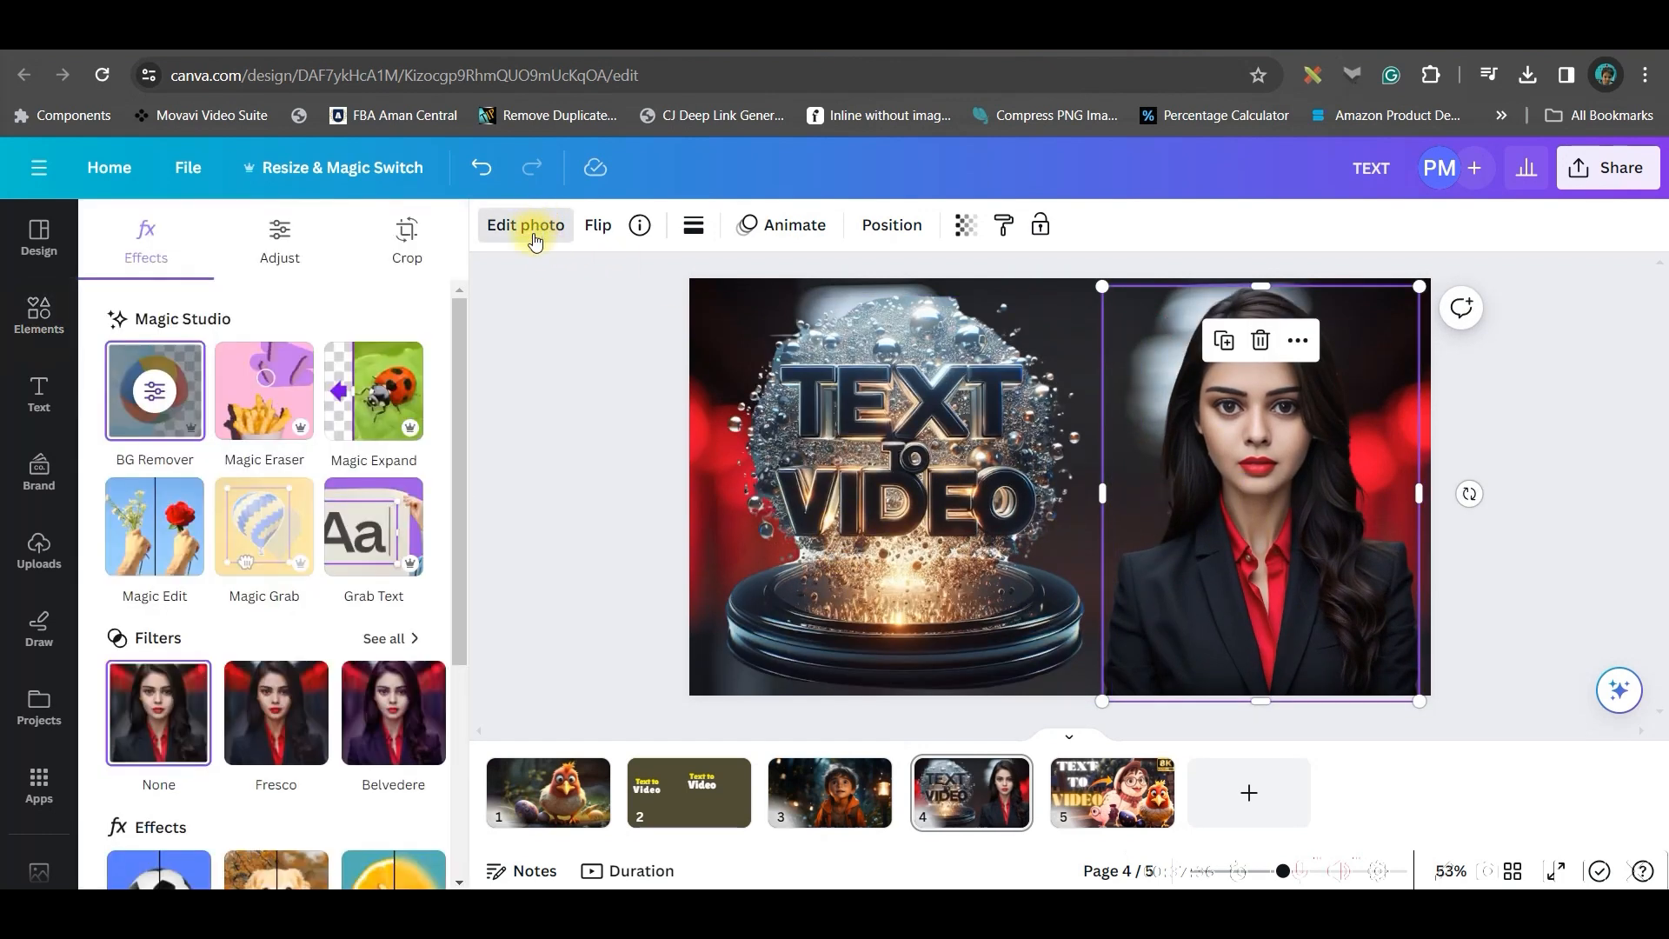
scroll(252, 748, "down", 4)
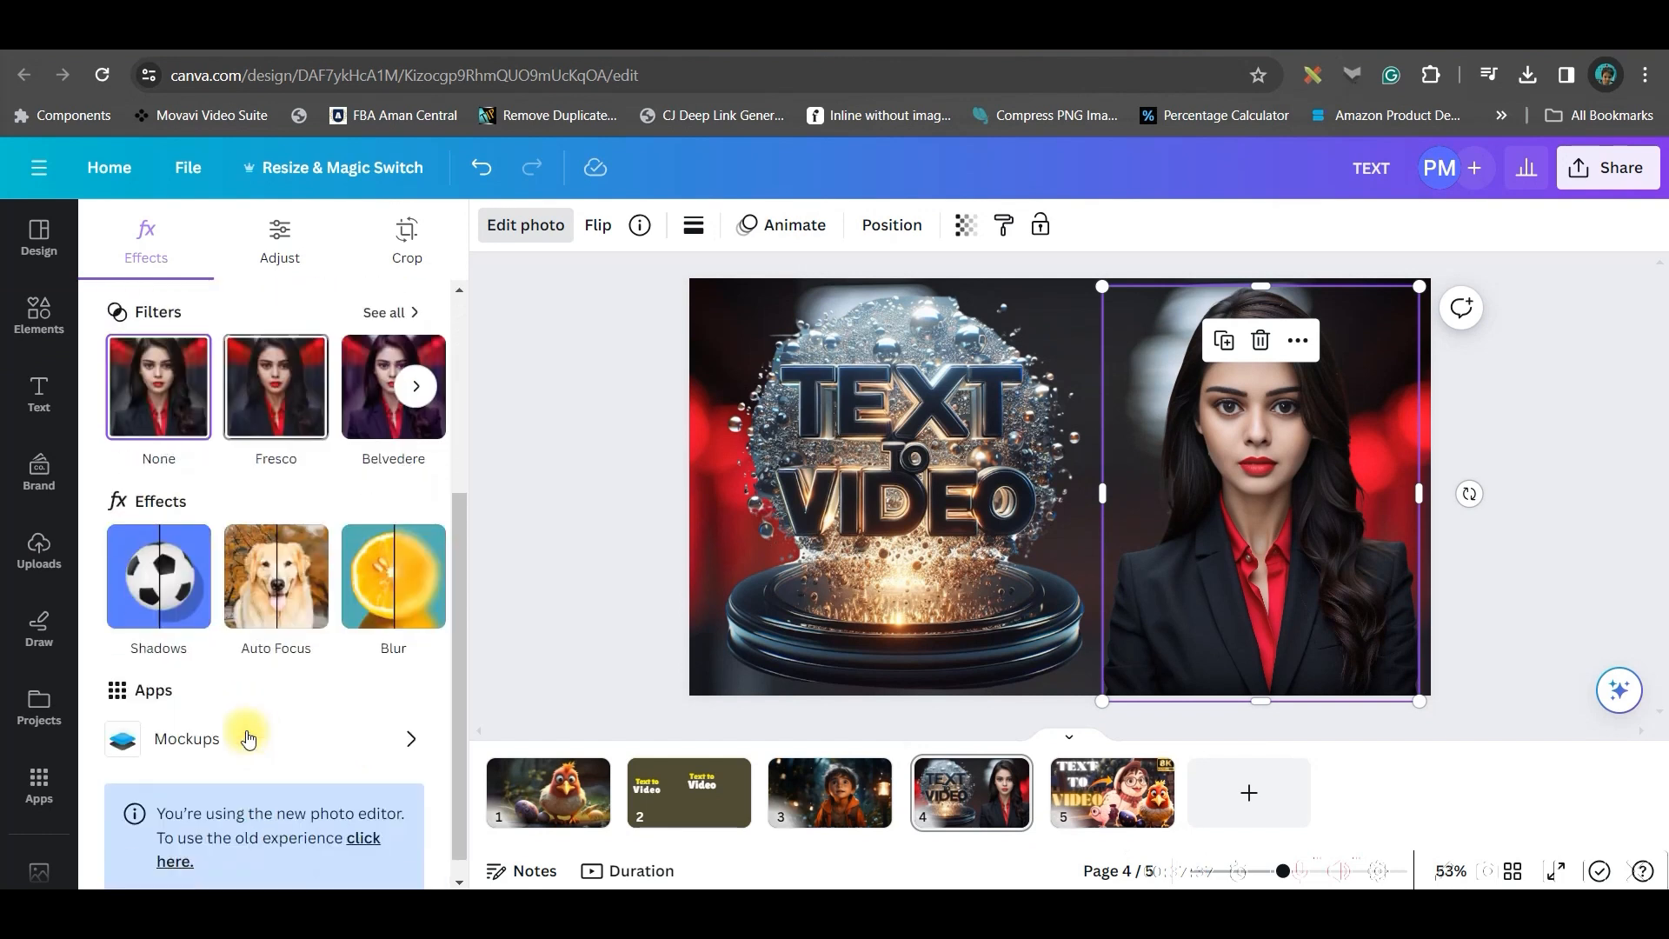
left_click(154, 585)
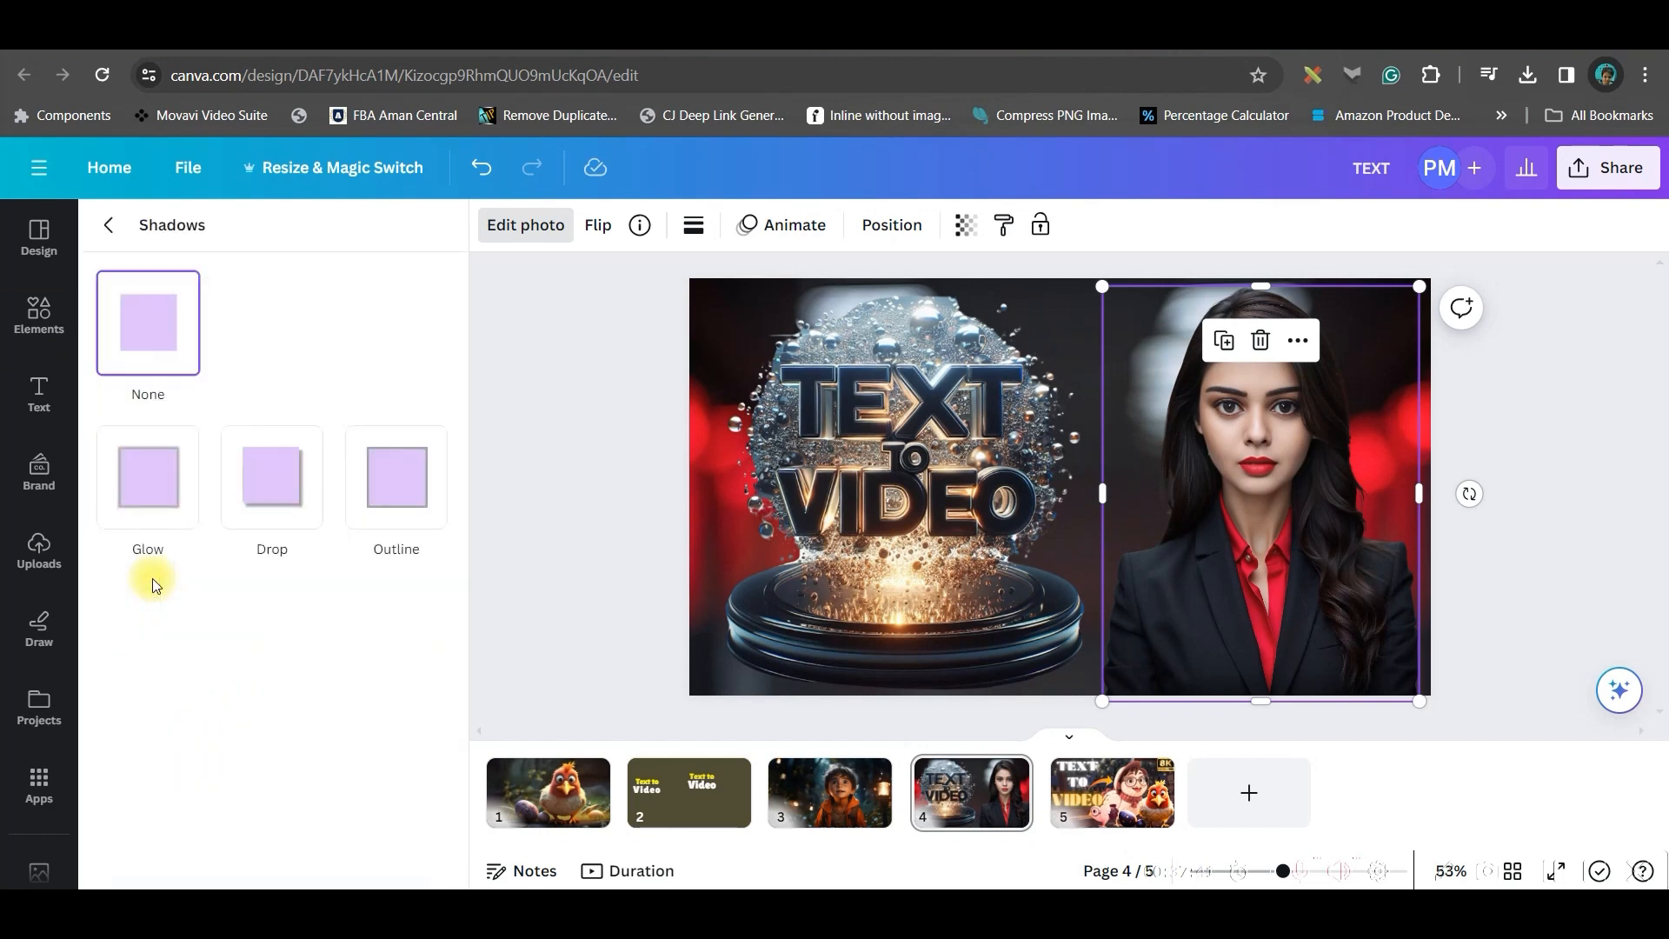
left_click(156, 489)
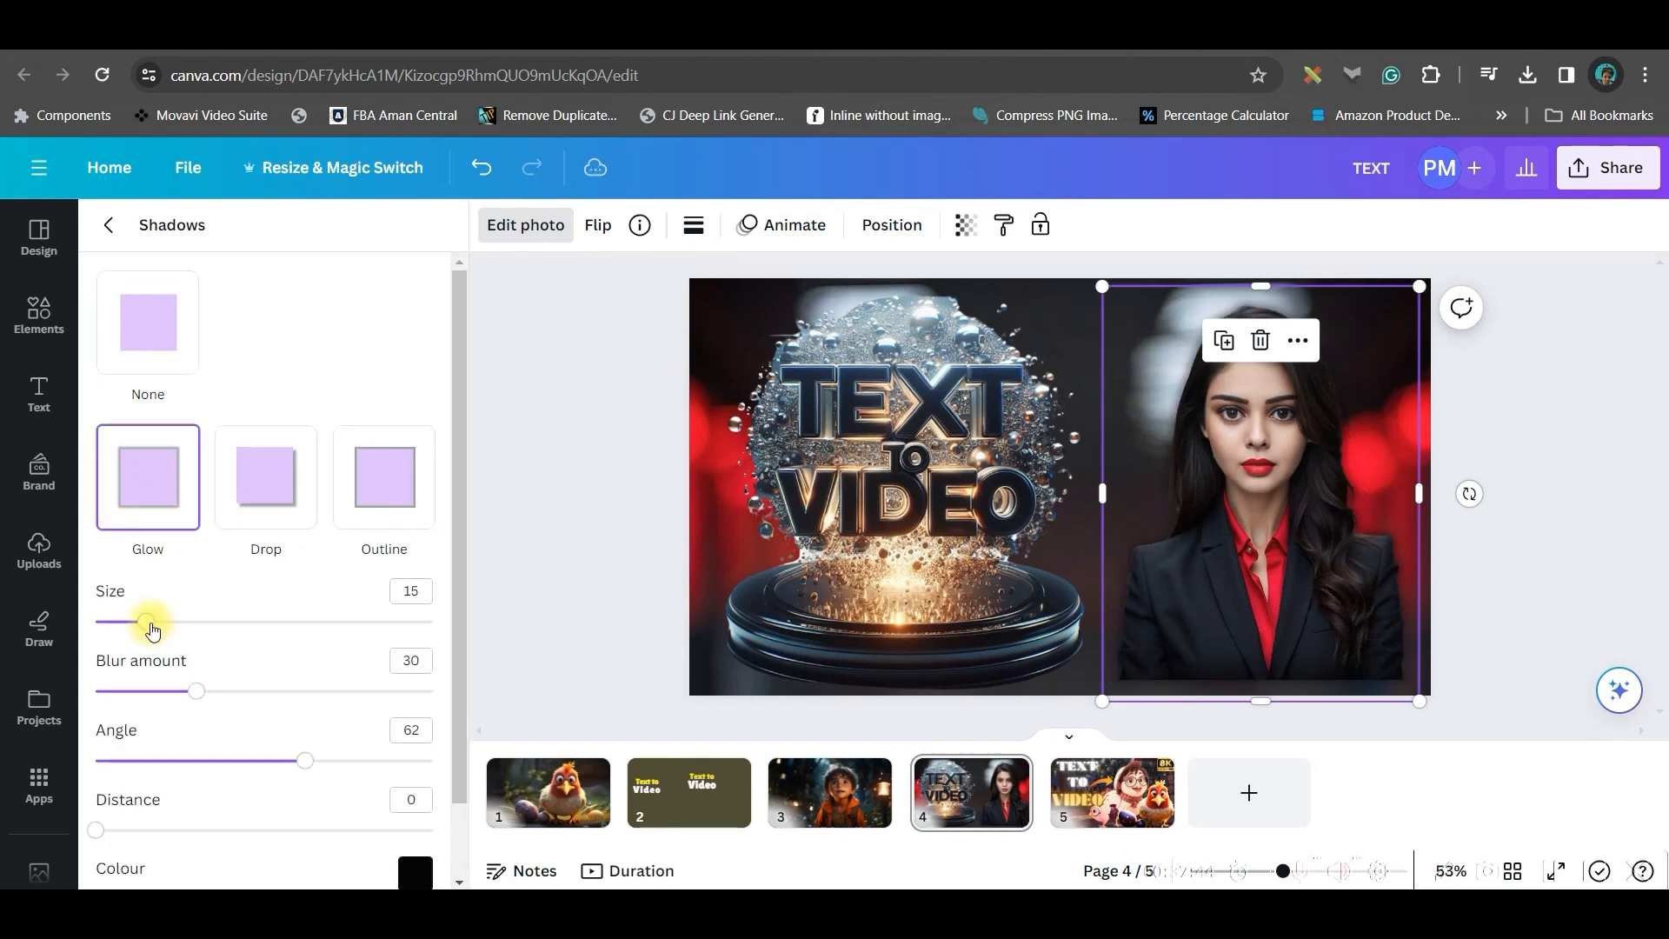
left_click_drag(169, 633, 205, 639)
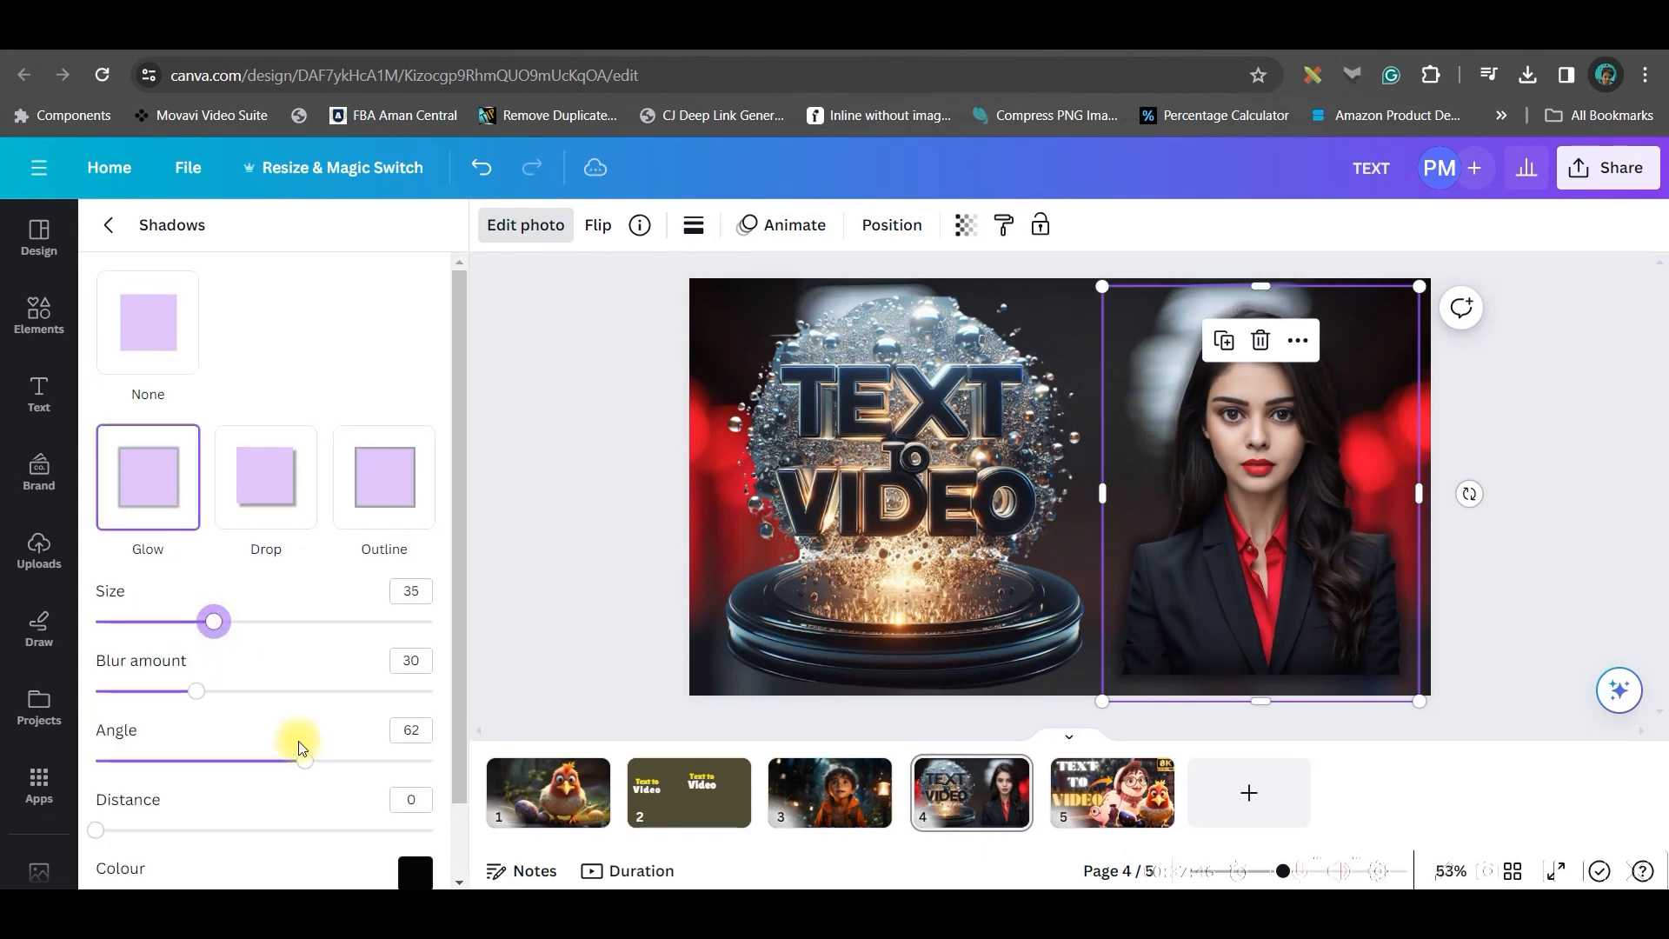
mouse_move(200, 704)
left_mouse_down()
mouse_move(264, 706)
mouse_move(222, 693)
left_mouse_up()
Set the woman's glow colour to red #FF0000
scroll(384, 795, "down", 1)
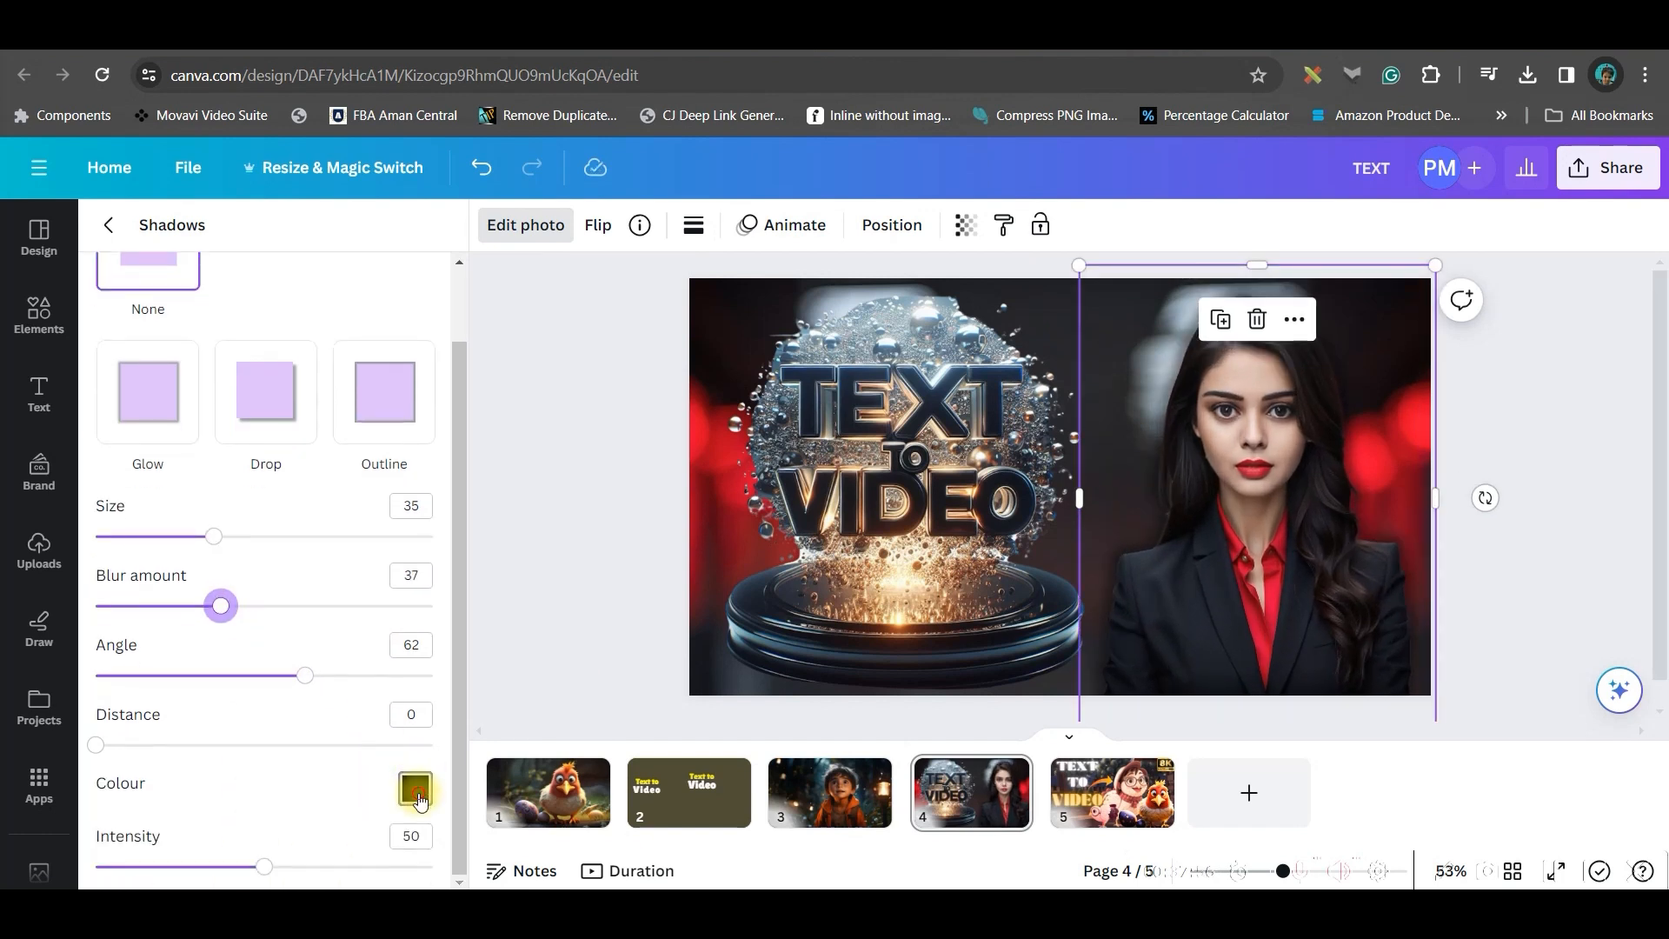
left_click(416, 789)
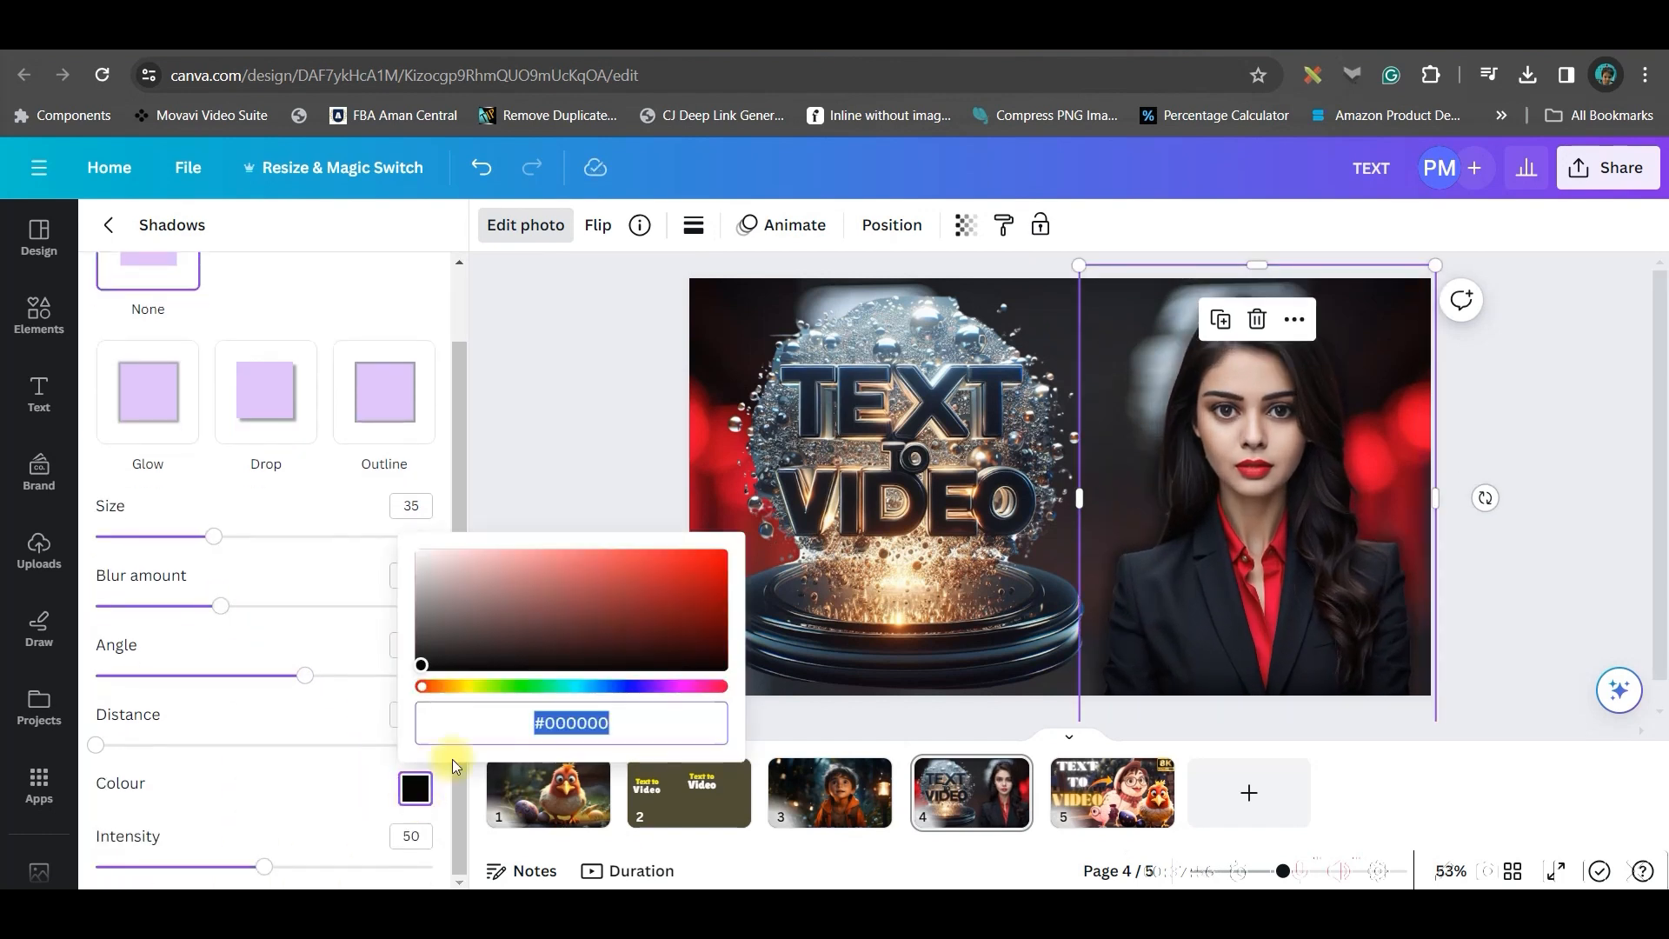
left_click(724, 552)
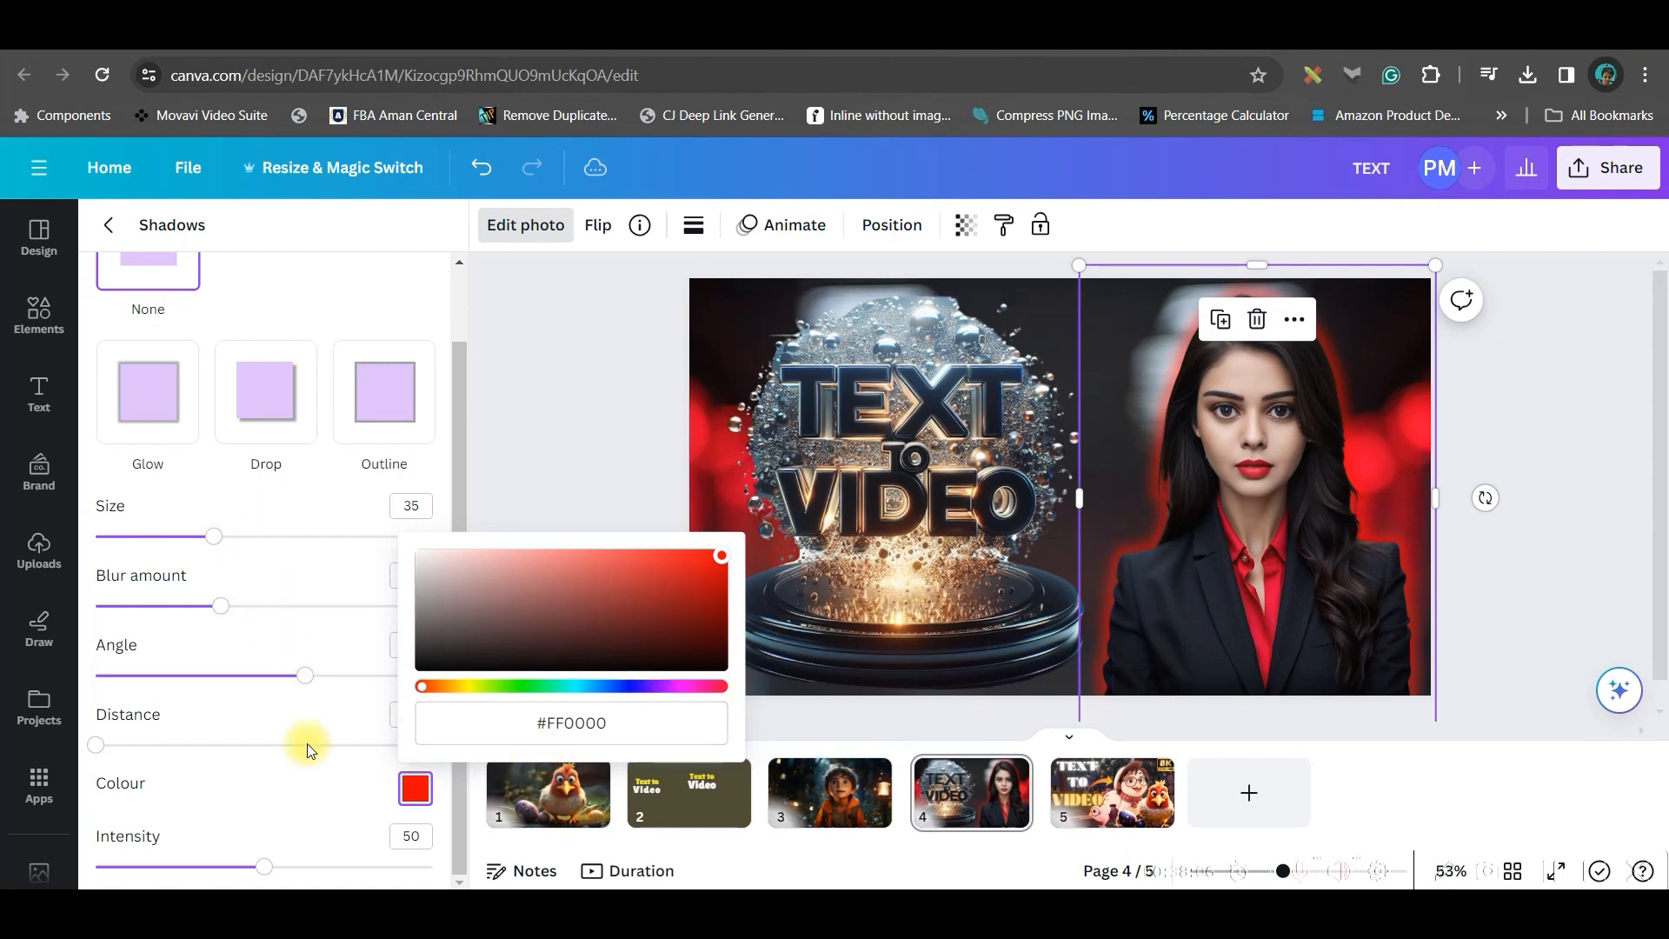
Open the Text to Video graphic's photo adjustments and review its colour edit options
left_click(923, 404)
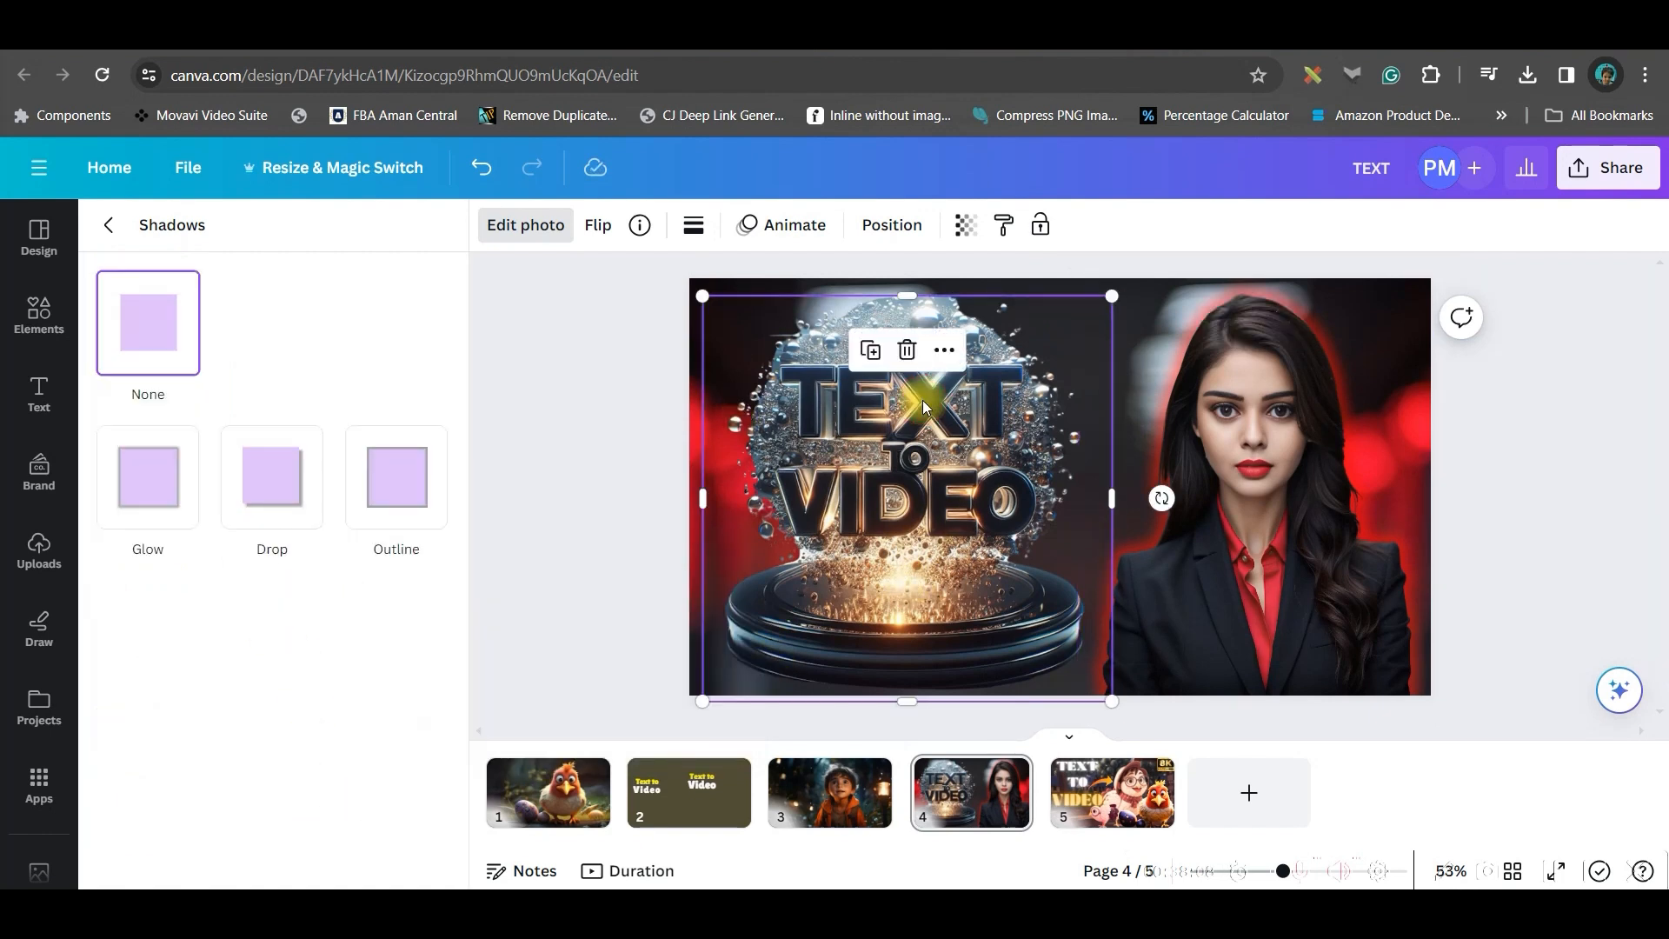
left_click(536, 235)
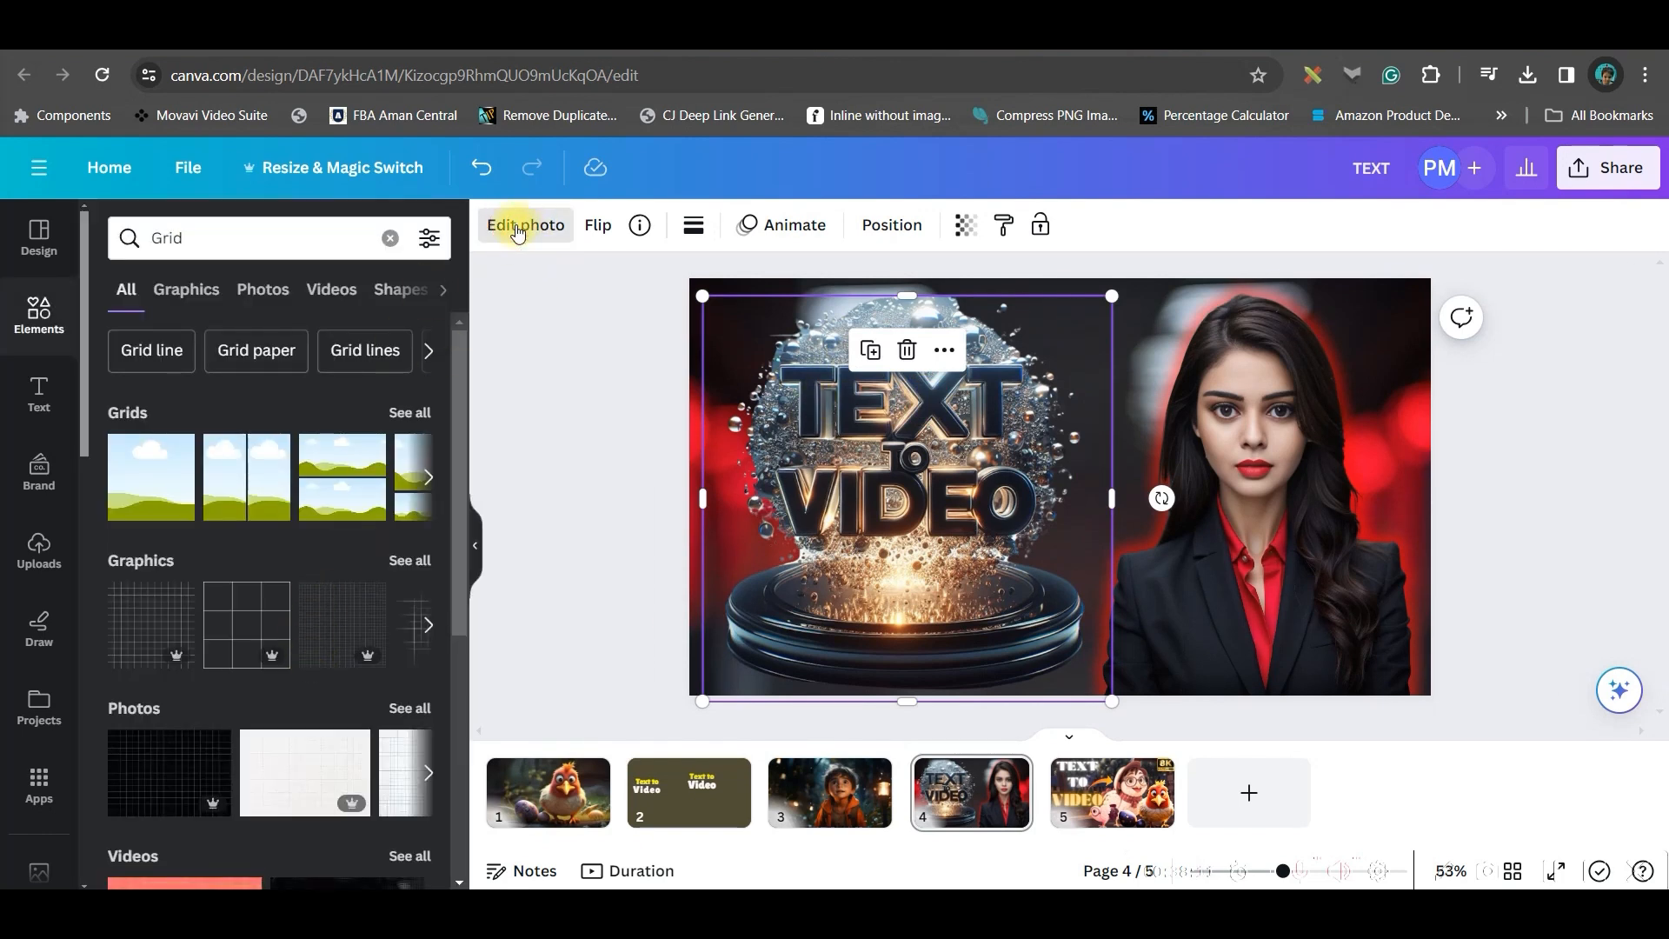
left_click(519, 227)
scroll(266, 365, "up", 3)
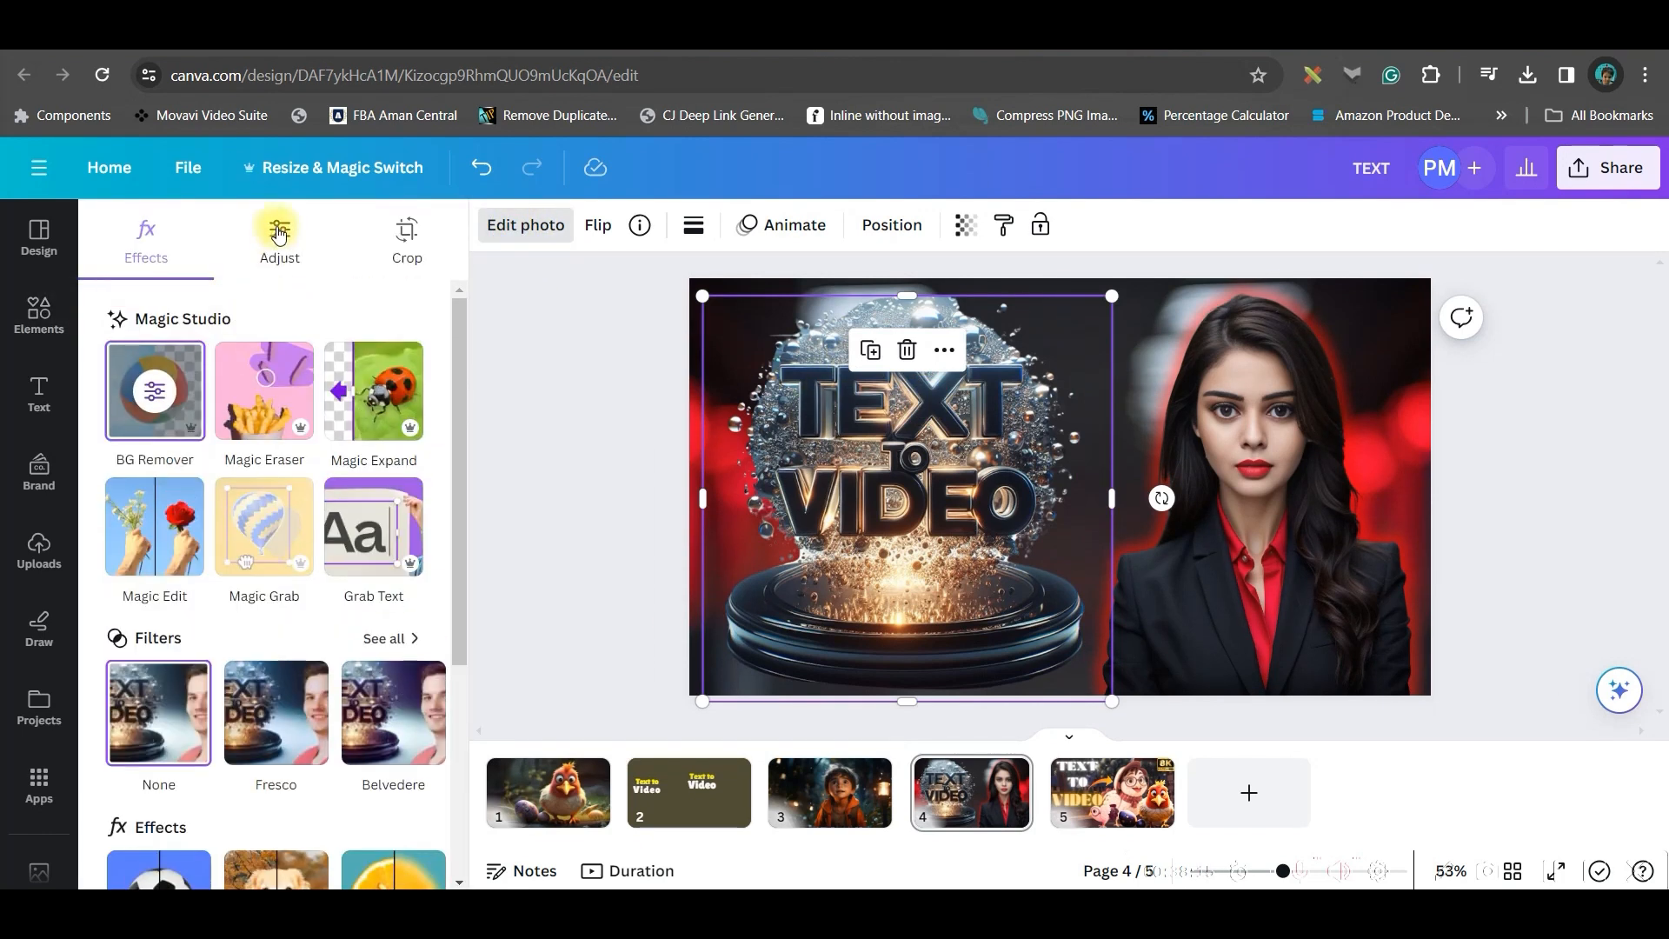
left_click(279, 233)
scroll(291, 702, "down", 8)
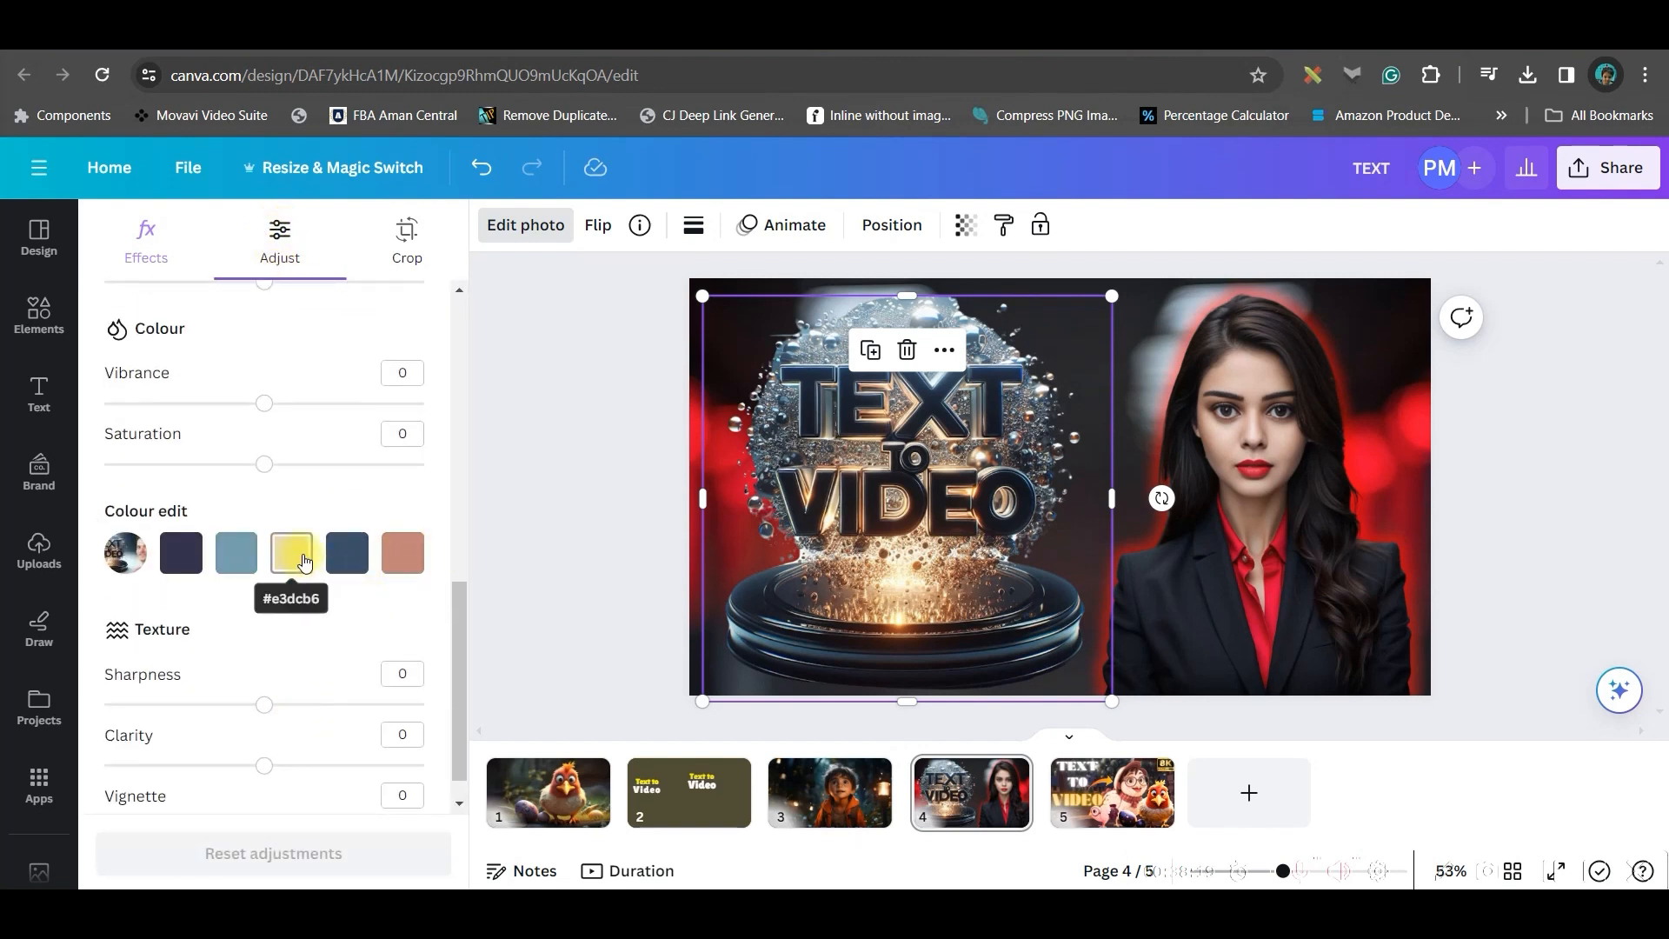
left_click(405, 562)
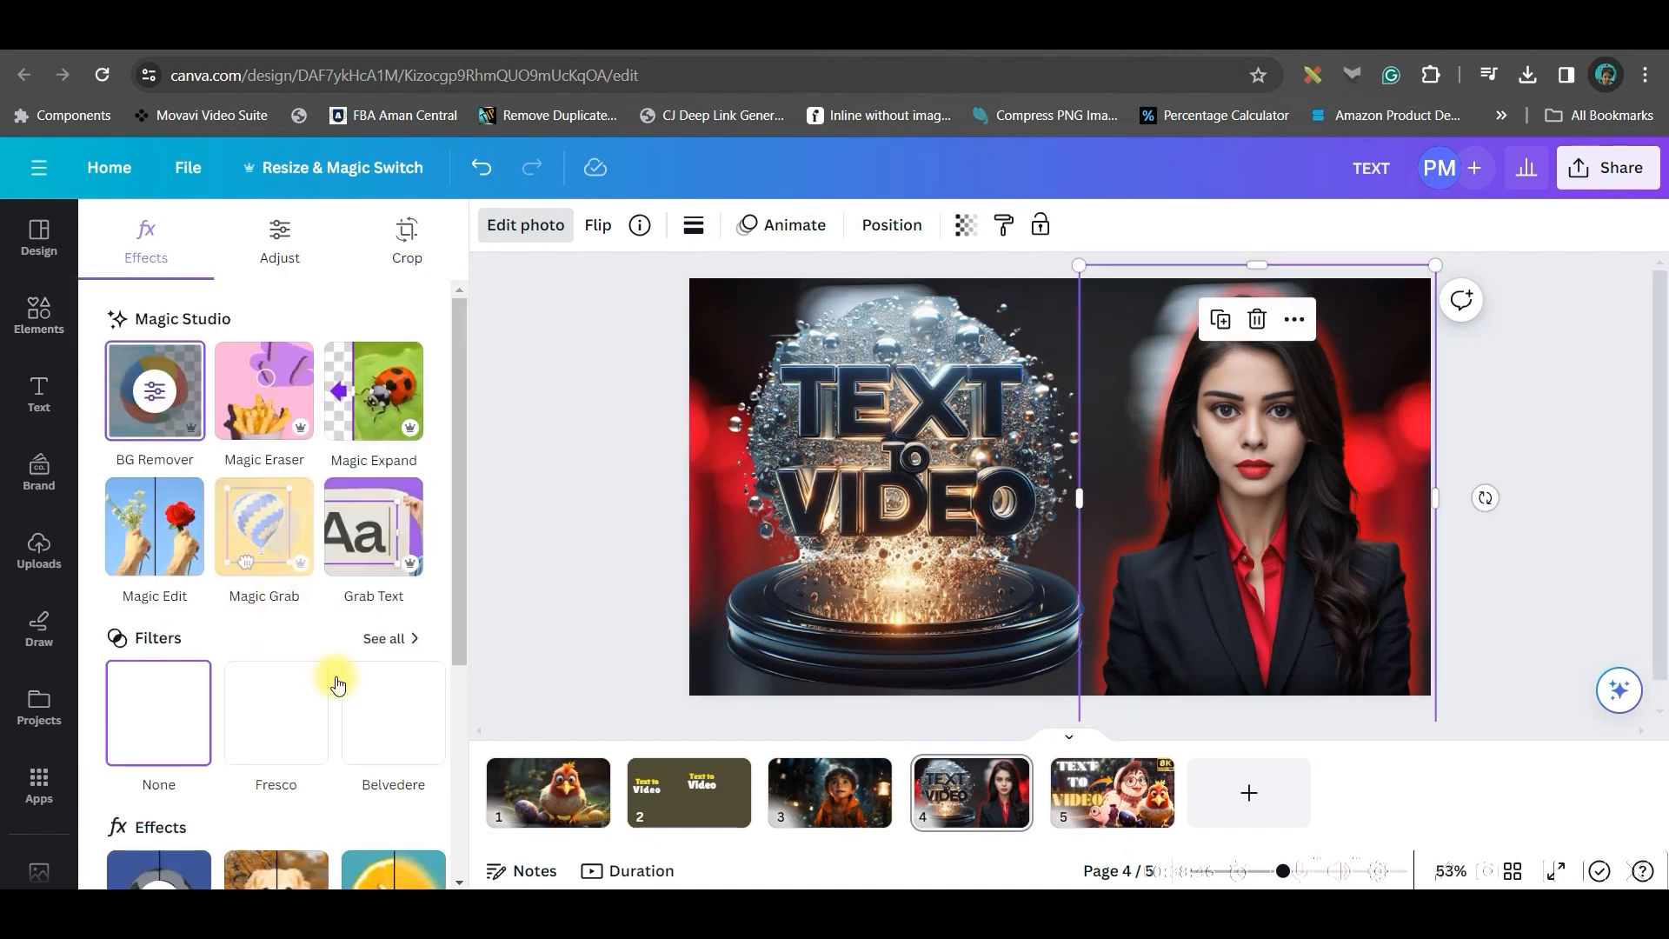
Change the woman's glow shadow colour to #6f4e37
scroll(299, 765, "down", 3)
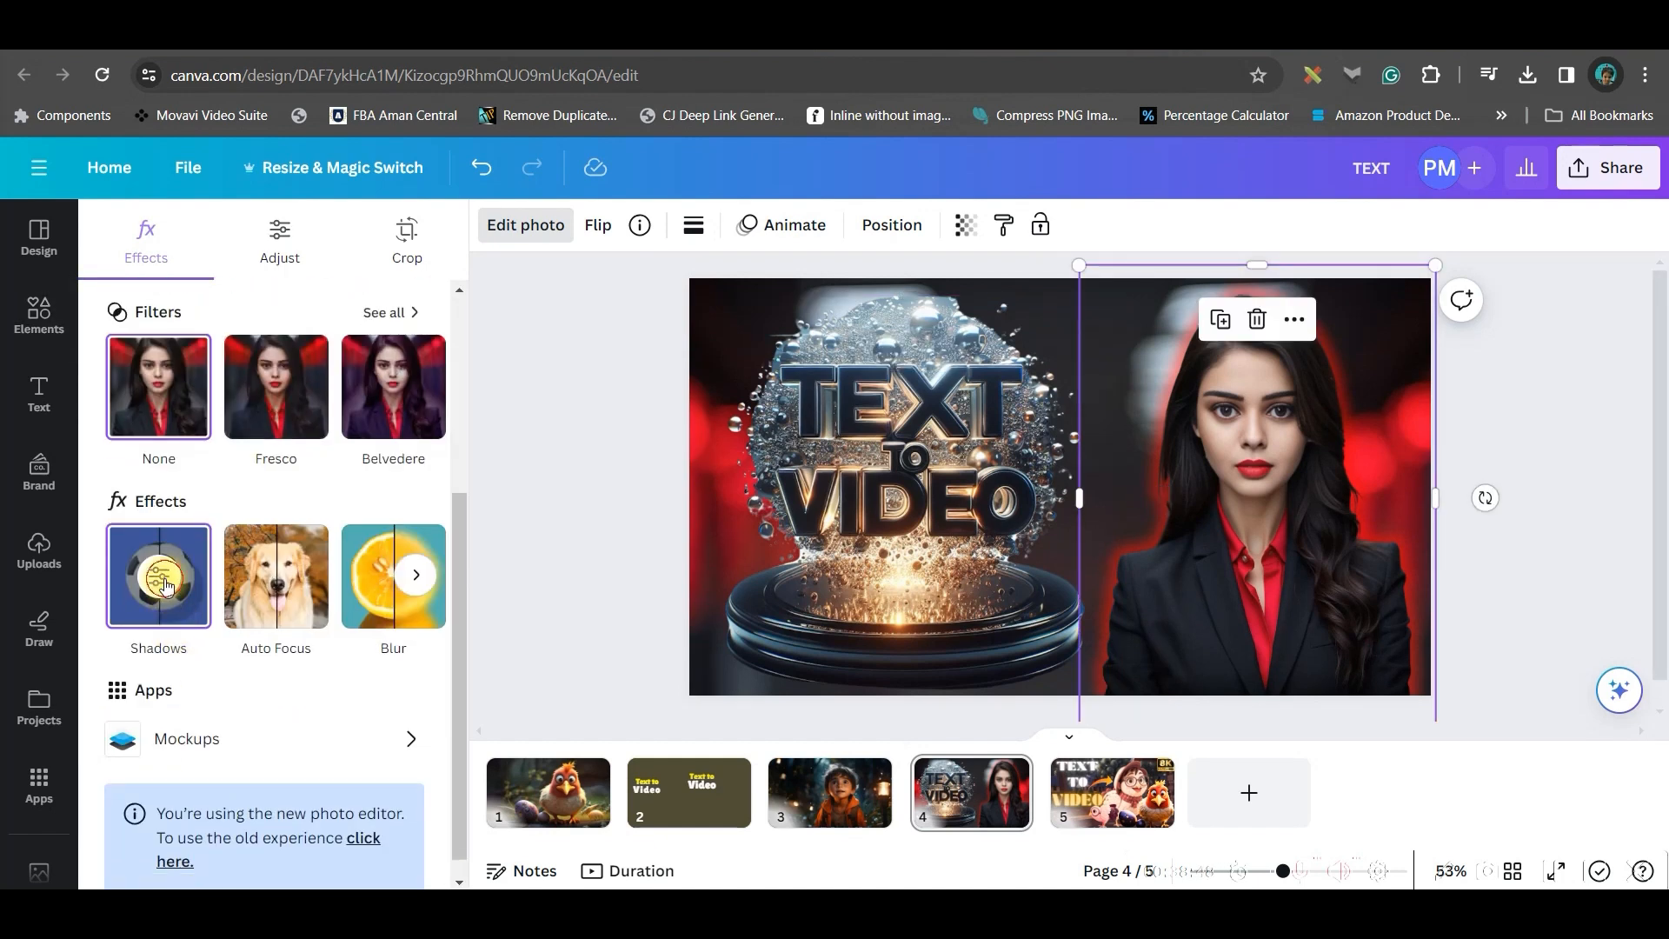
left_click(165, 583)
left_click(422, 875)
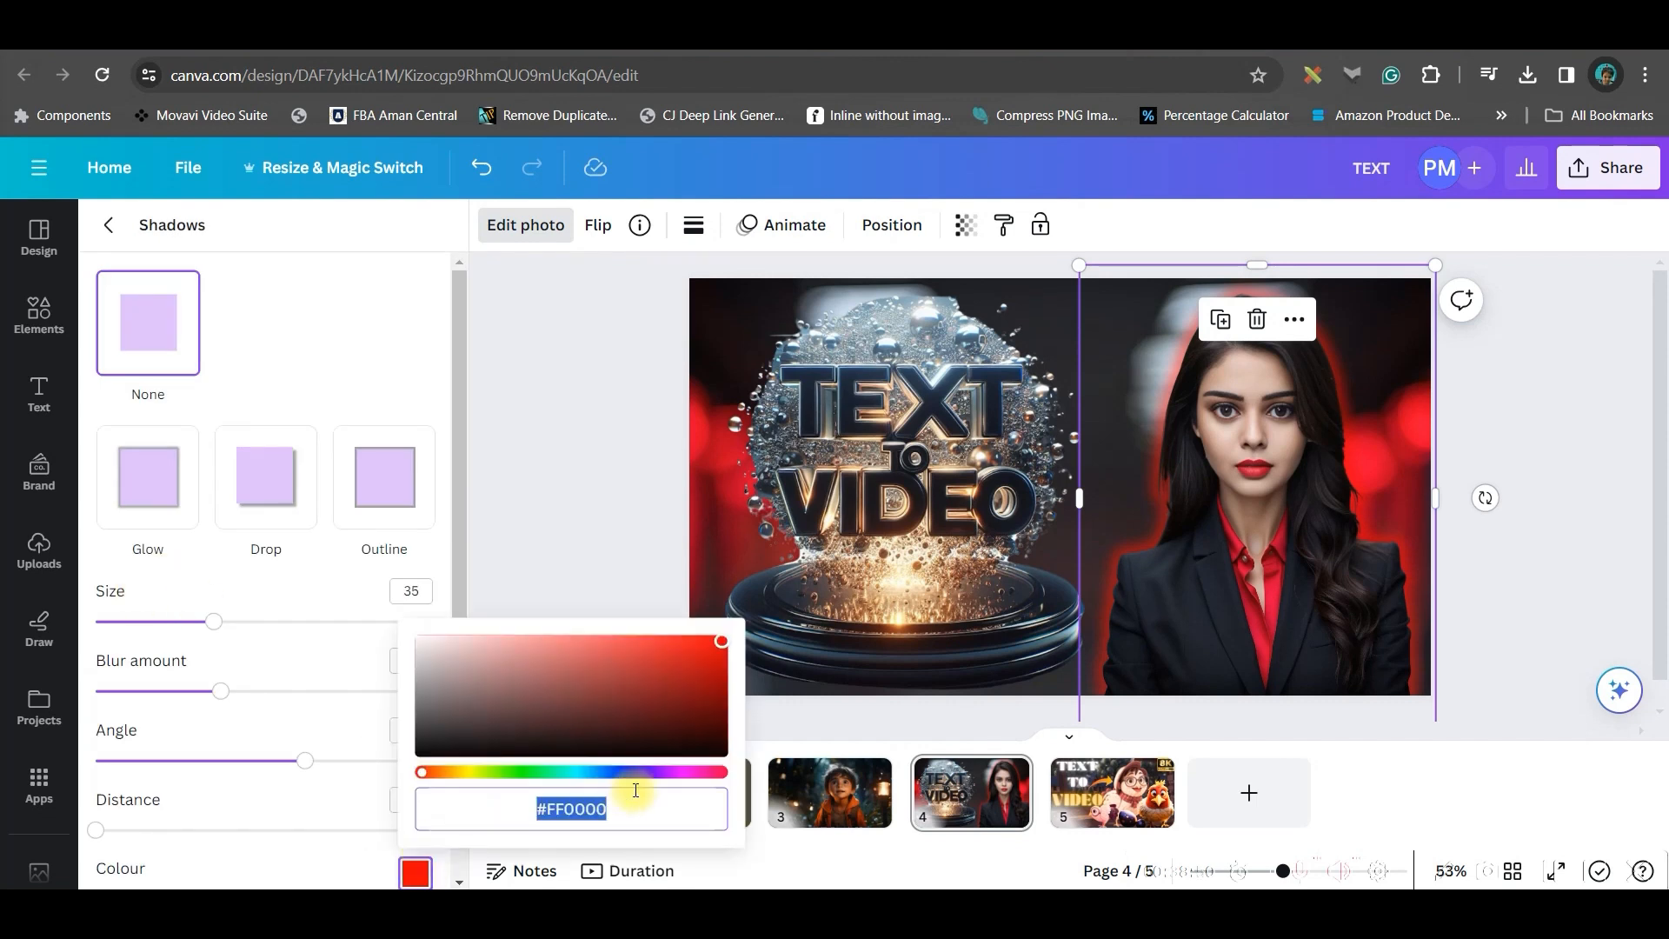
type("#6f4e37")
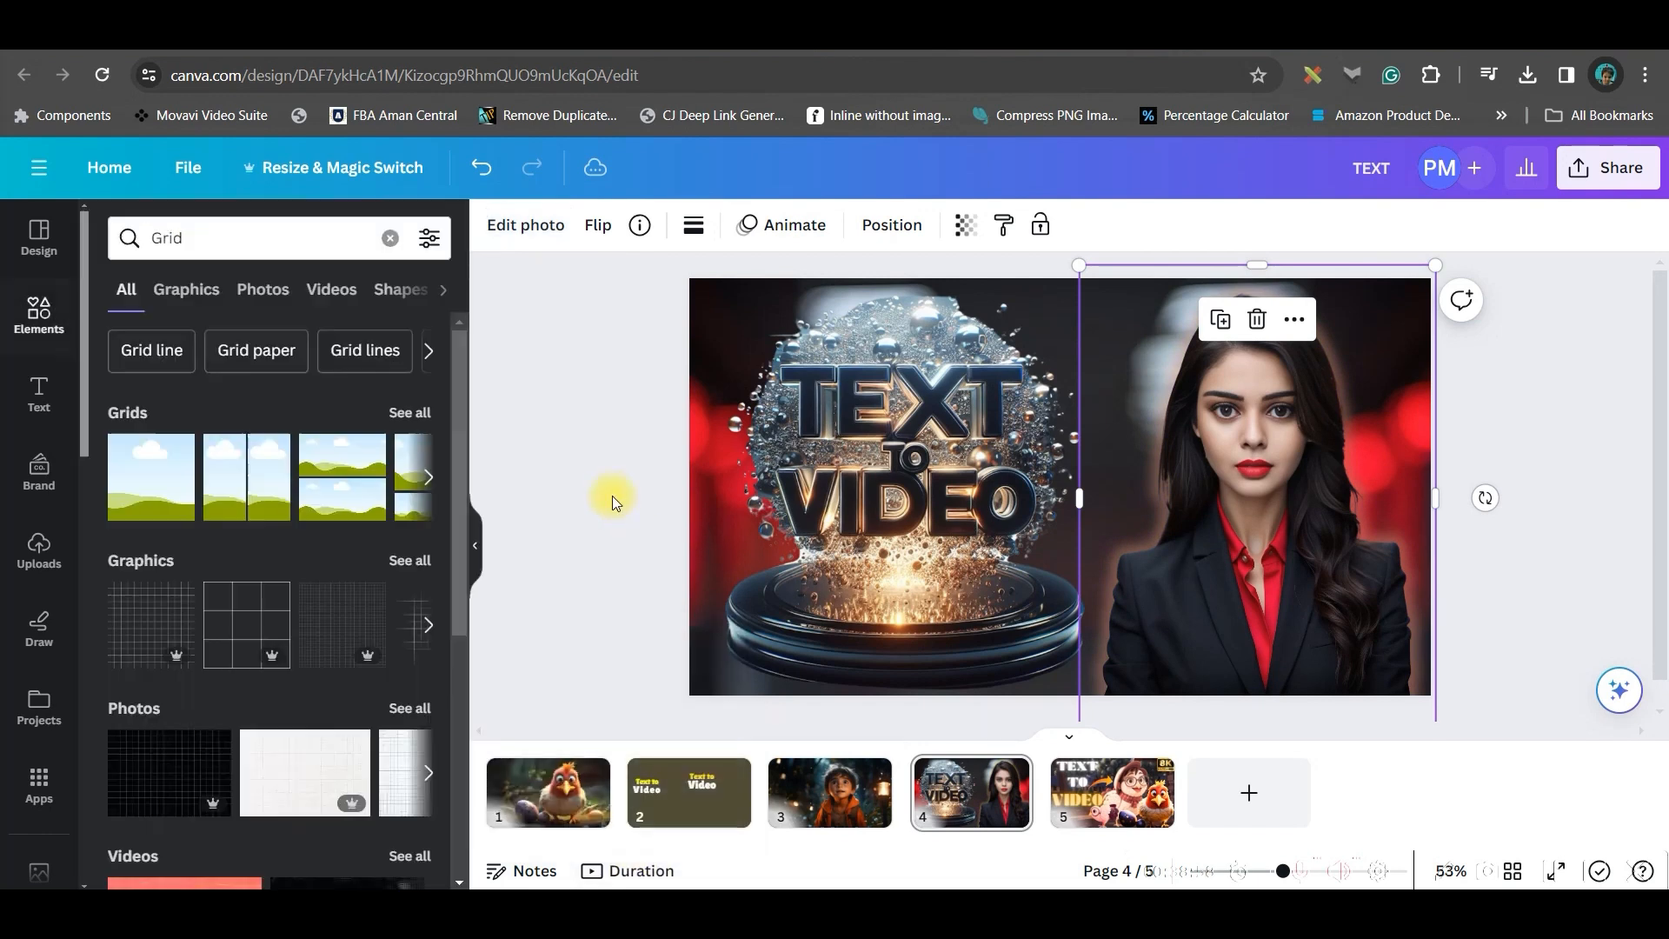
left_click(1478, 435)
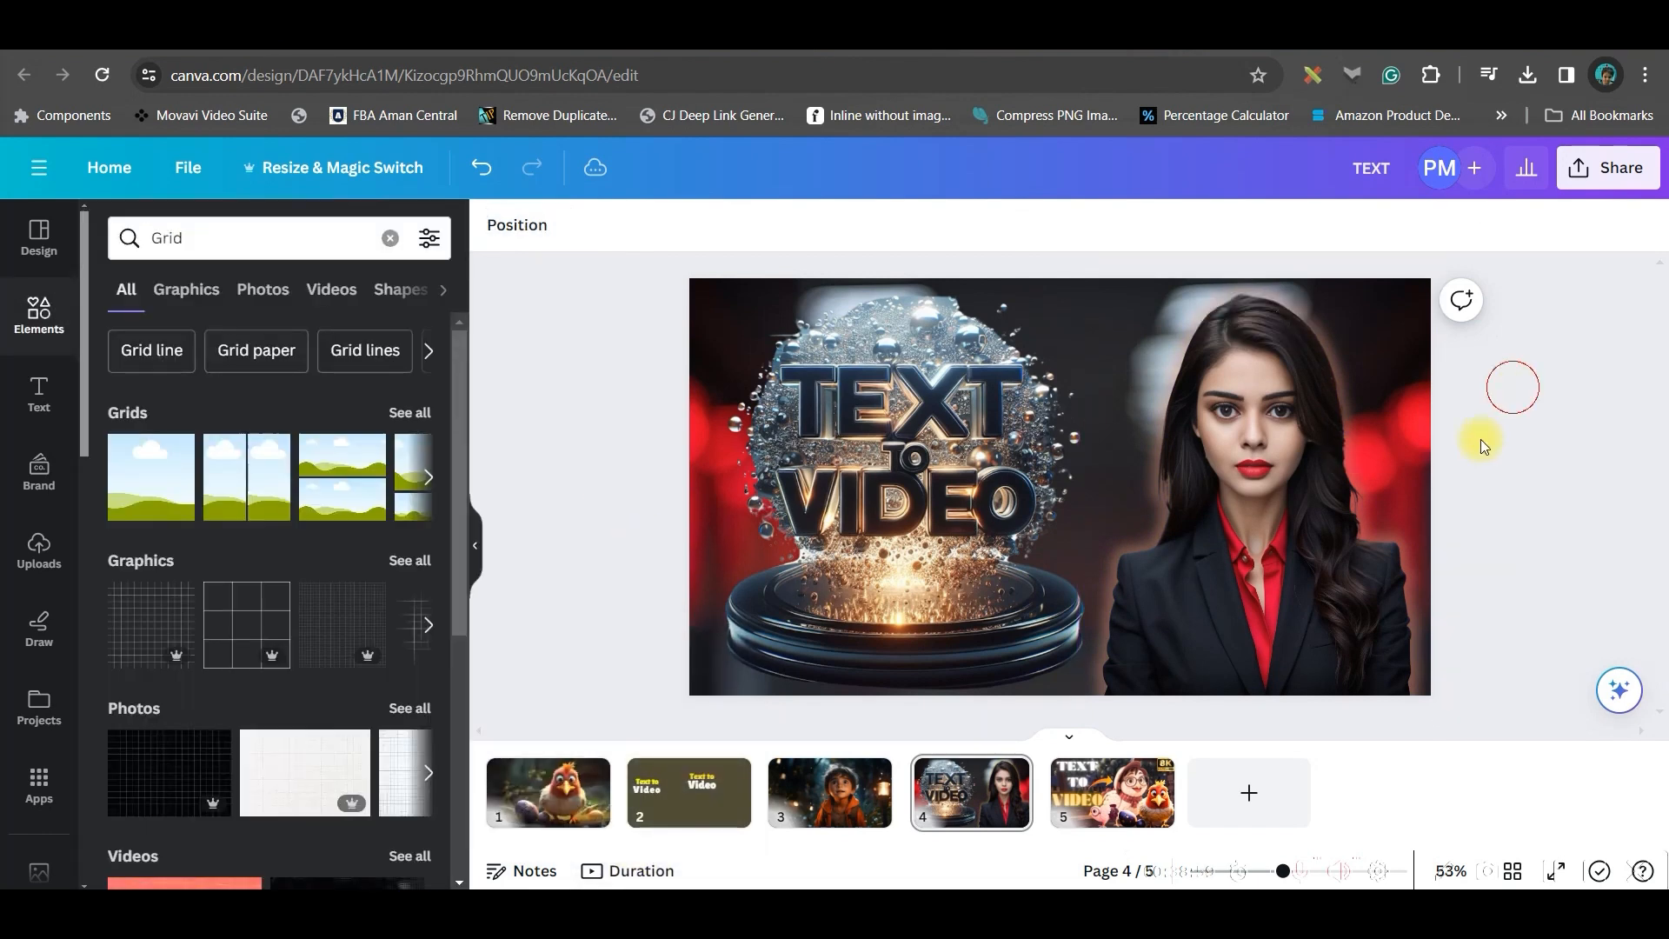
Select the background and use Colour edit to shift its red tones towards yellow-orange
left_click(713, 288)
left_click(525, 225)
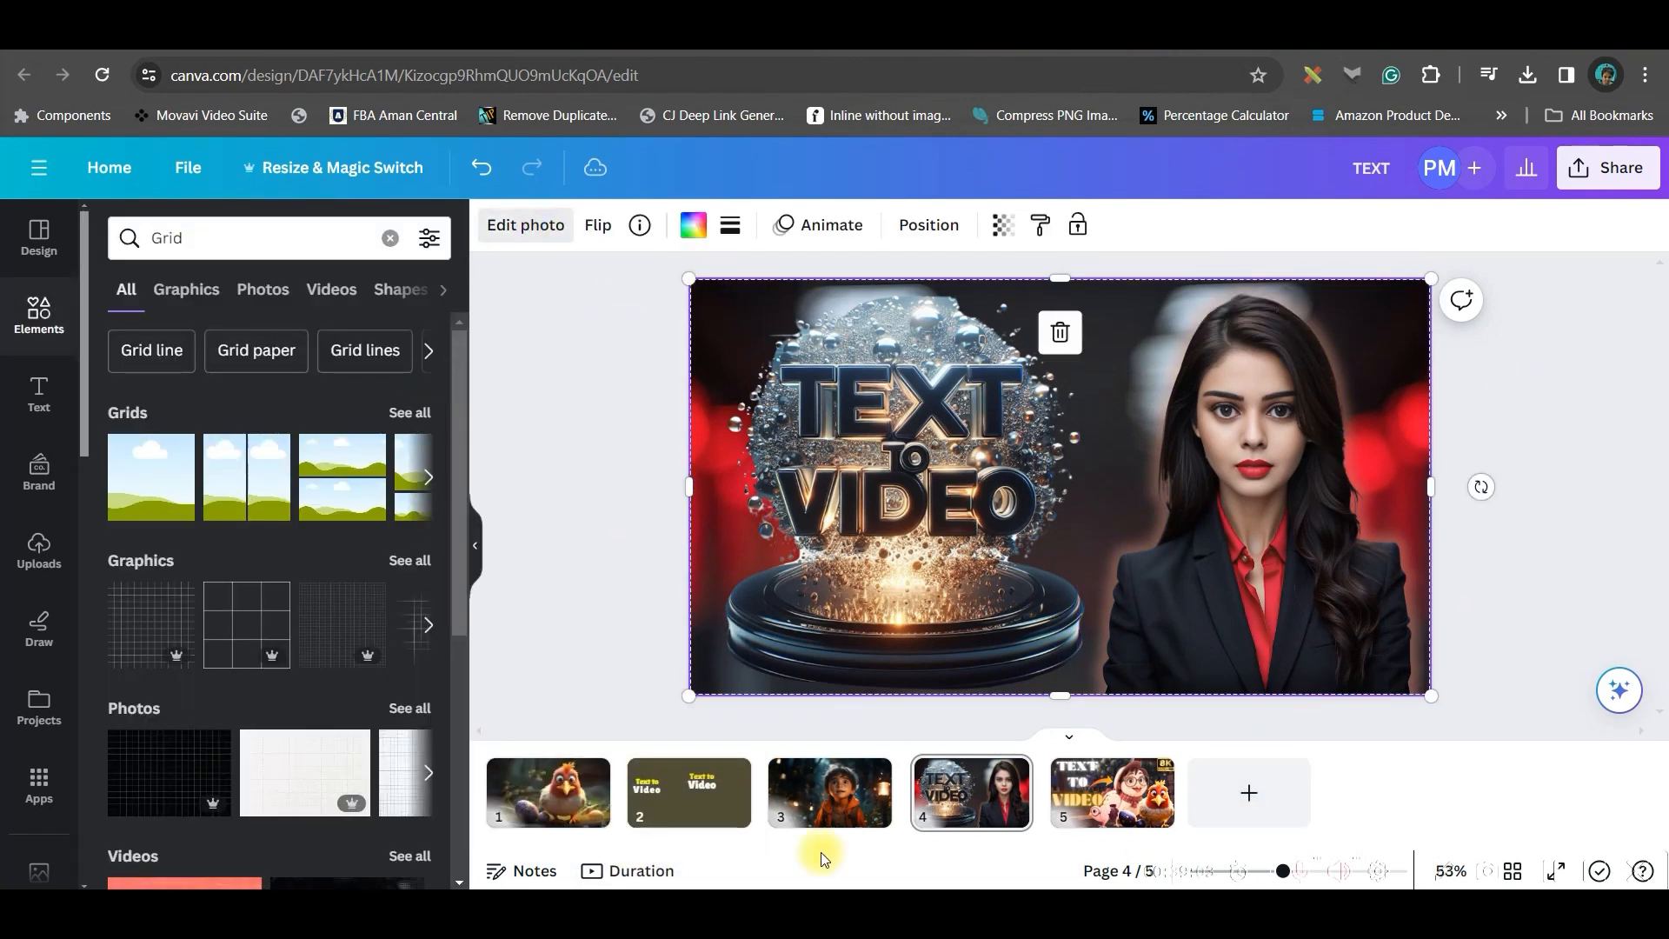
scroll(268, 757, "down", 4)
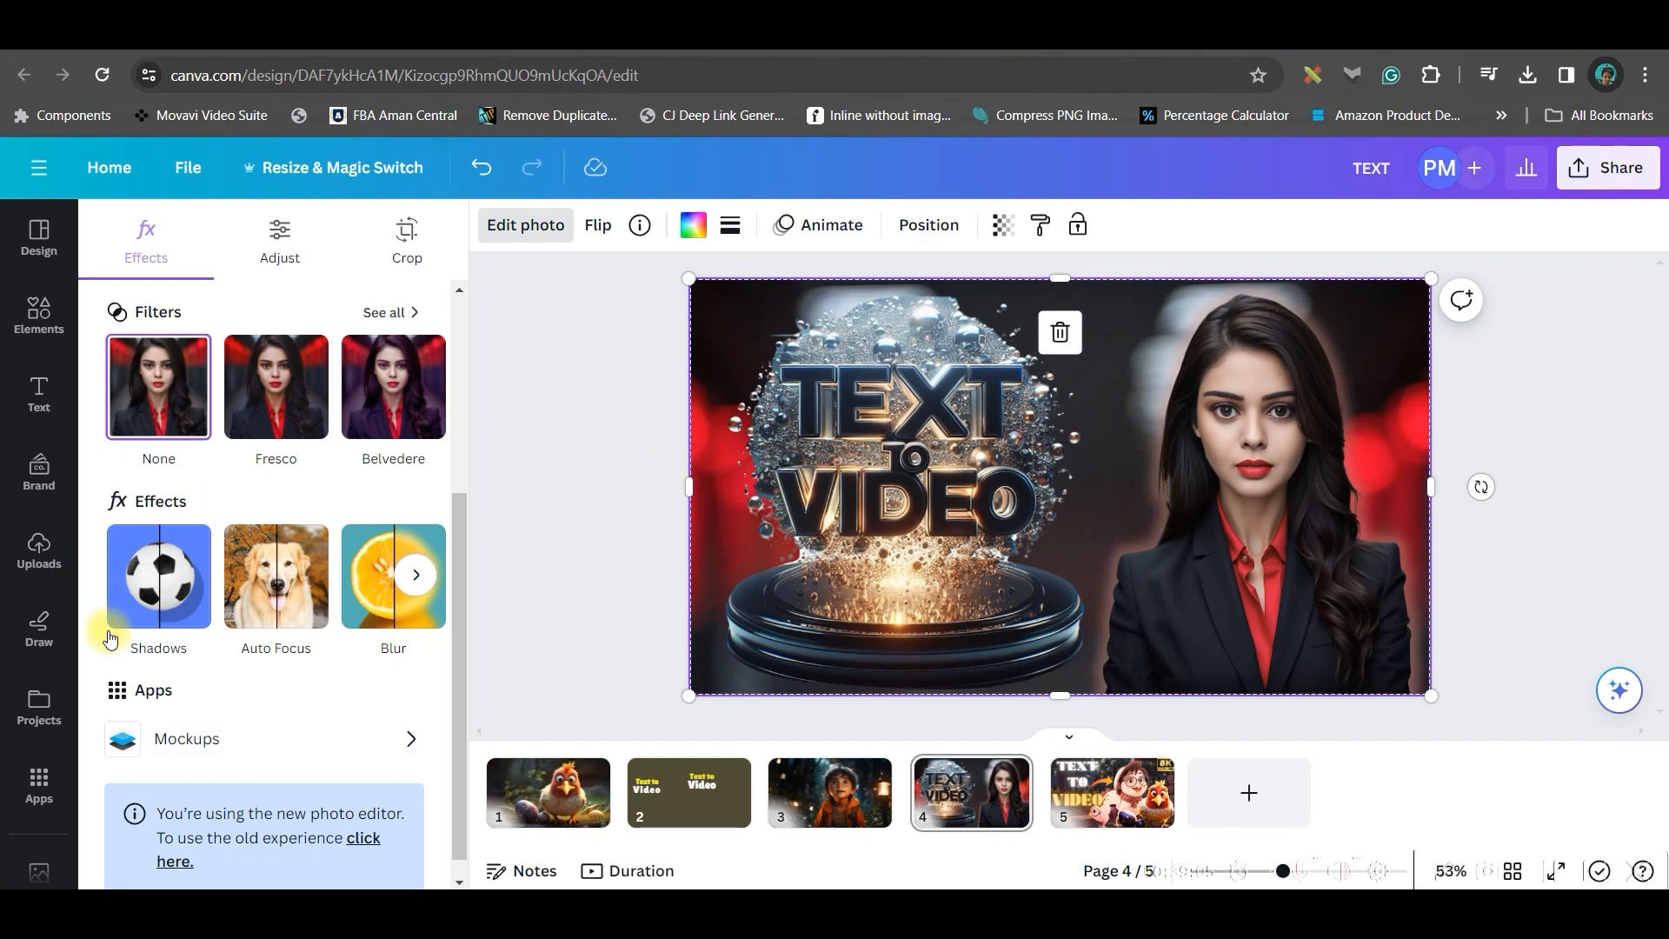
scroll(191, 478, "up", 4)
left_click(282, 228)
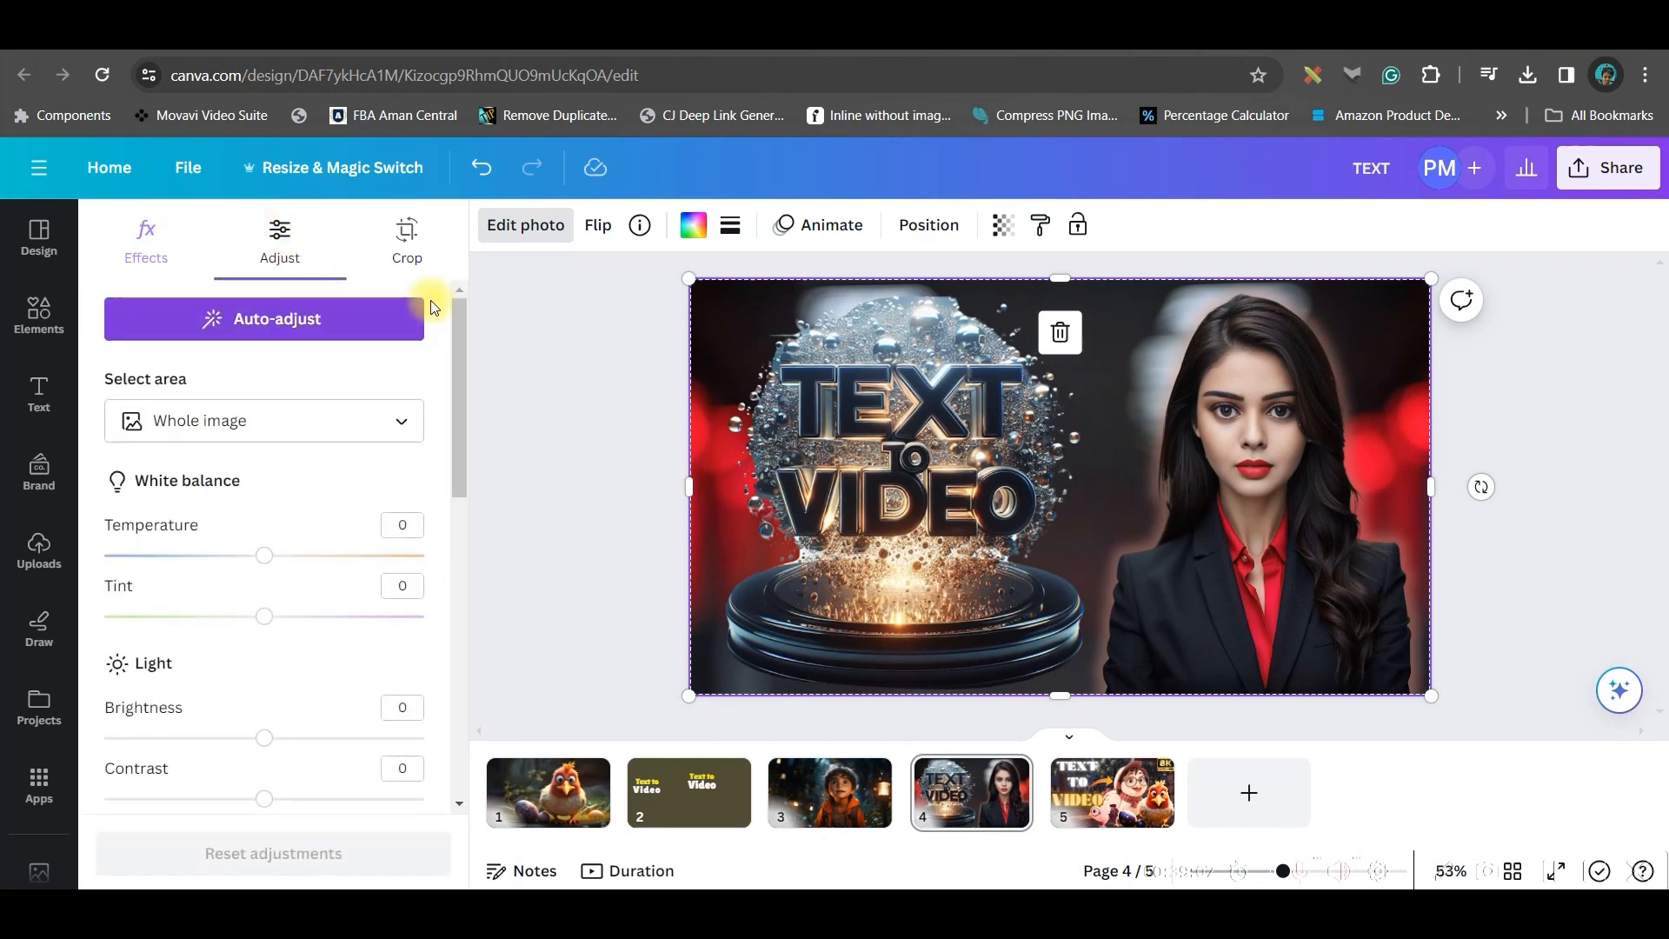
scroll(347, 589, "down", 6)
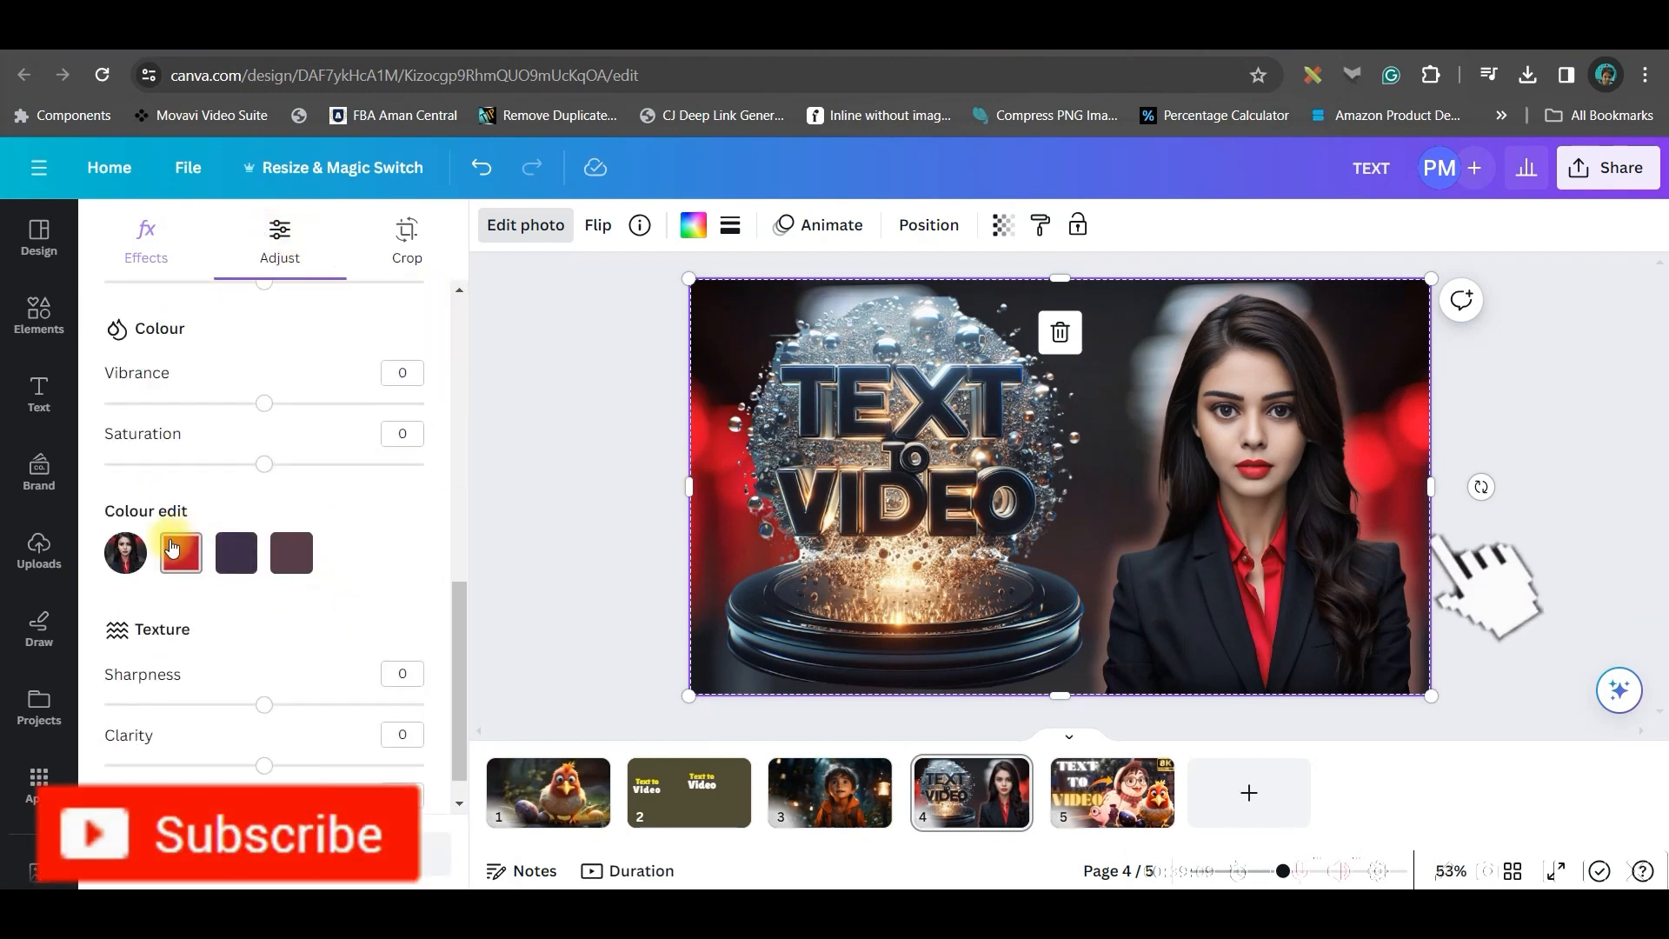
left_click(181, 553)
left_click_drag(260, 666, 323, 678)
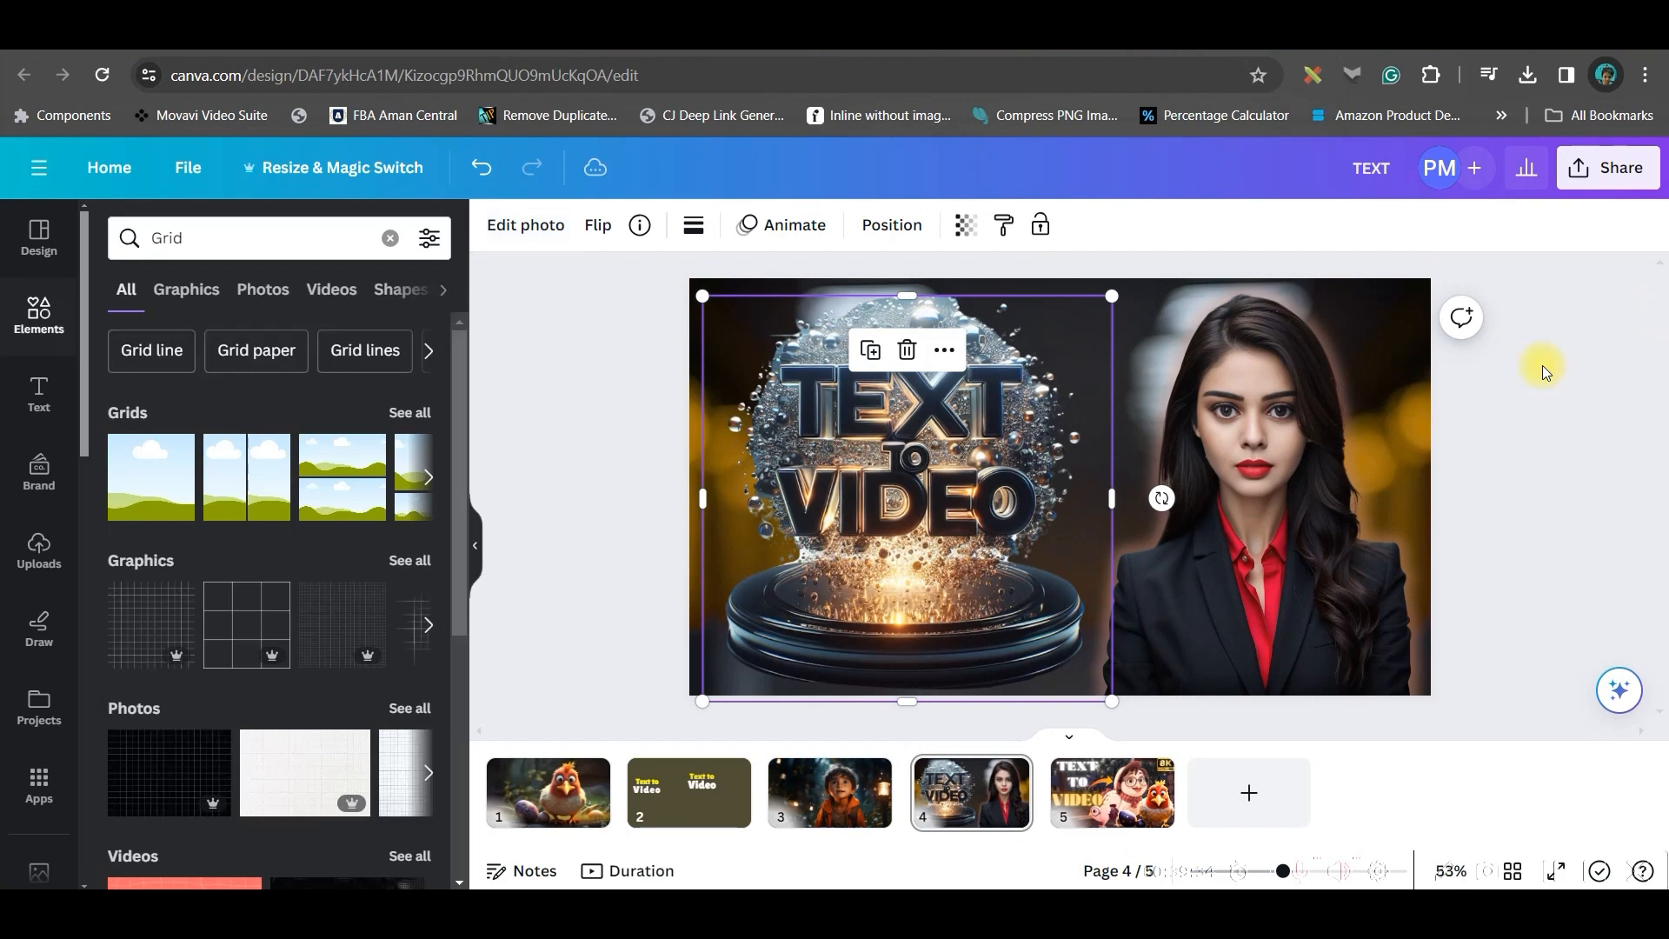
left_click(1613, 562)
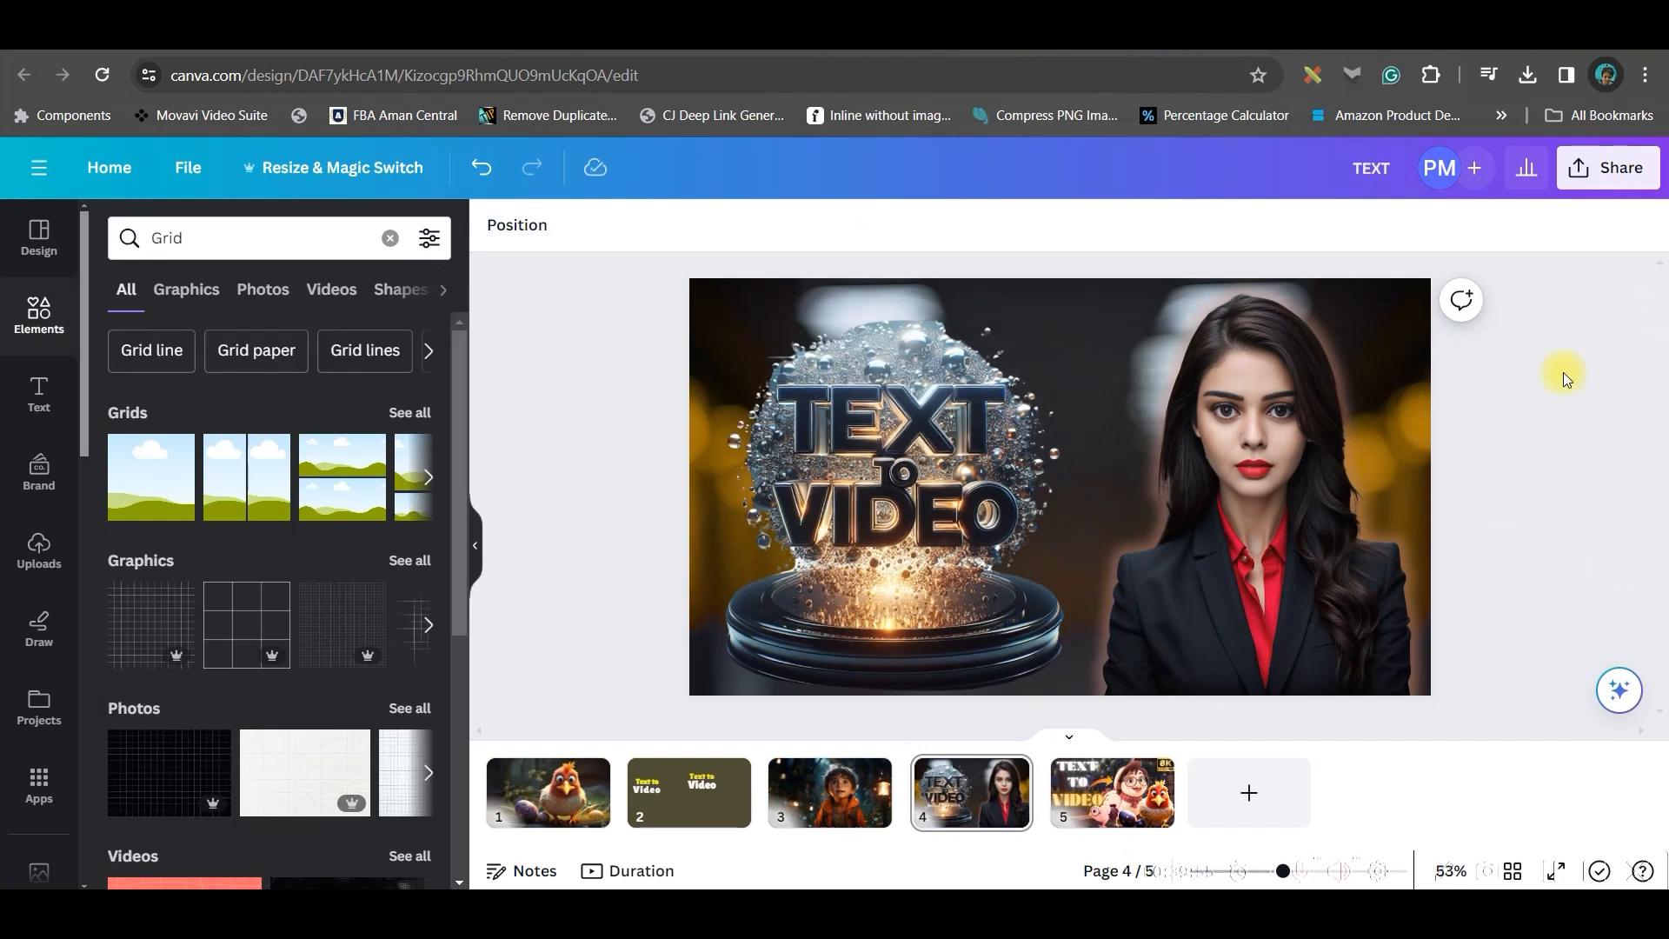
Open the download options and select only page 4 for the PNG export
left_click(1616, 184)
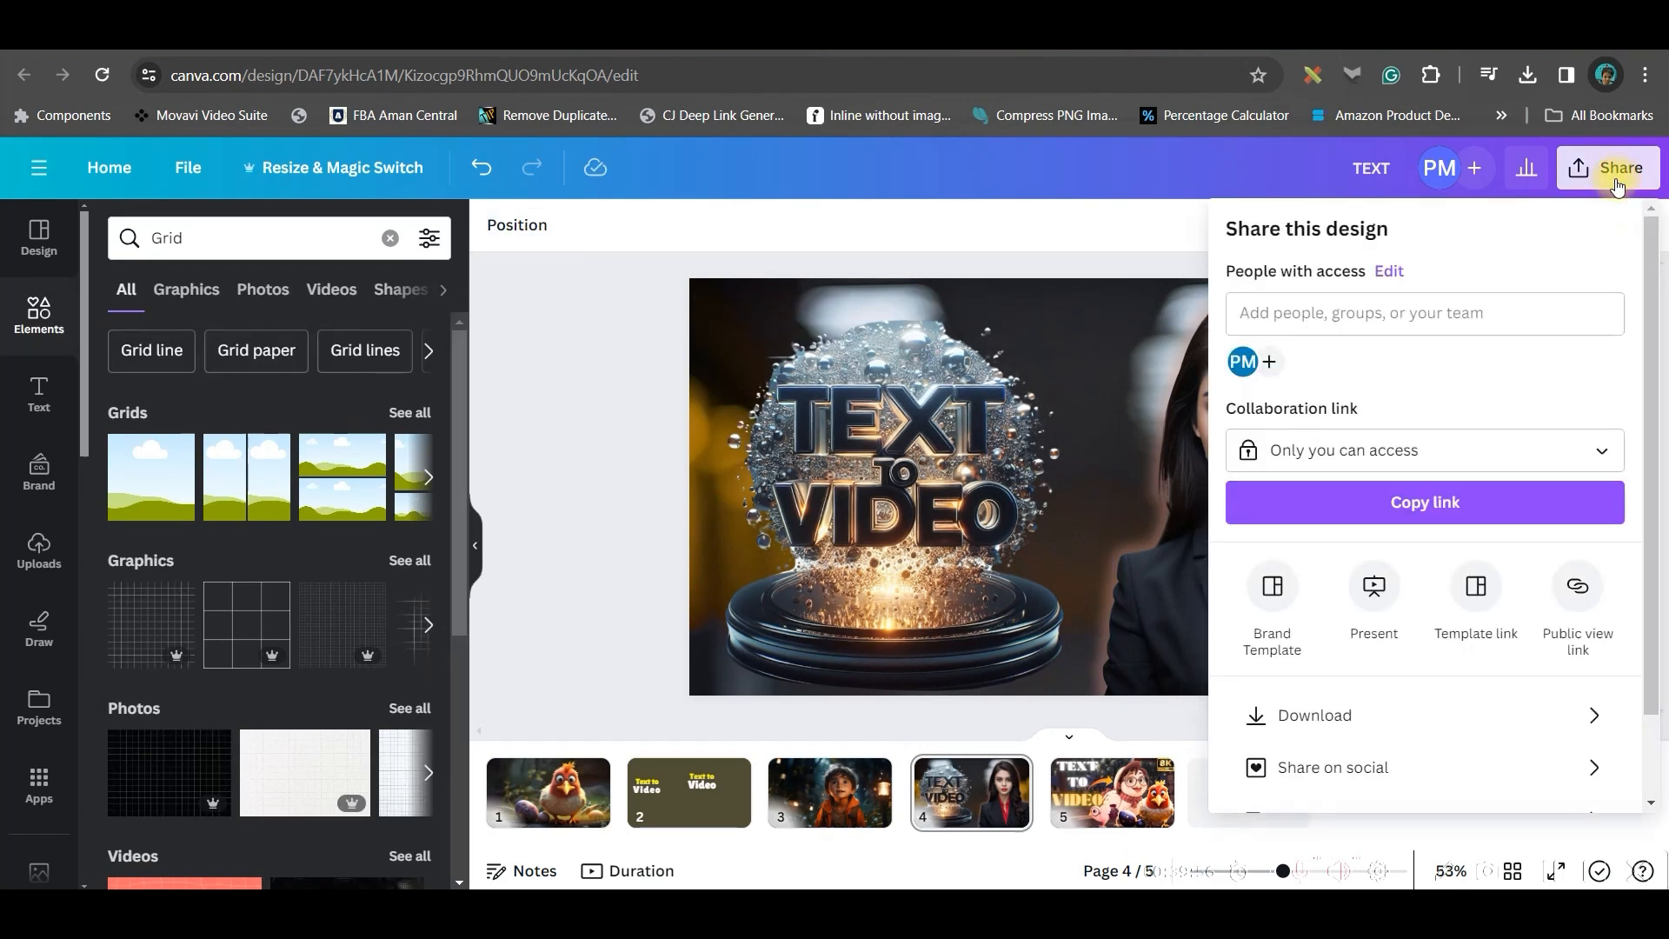
left_click(1344, 724)
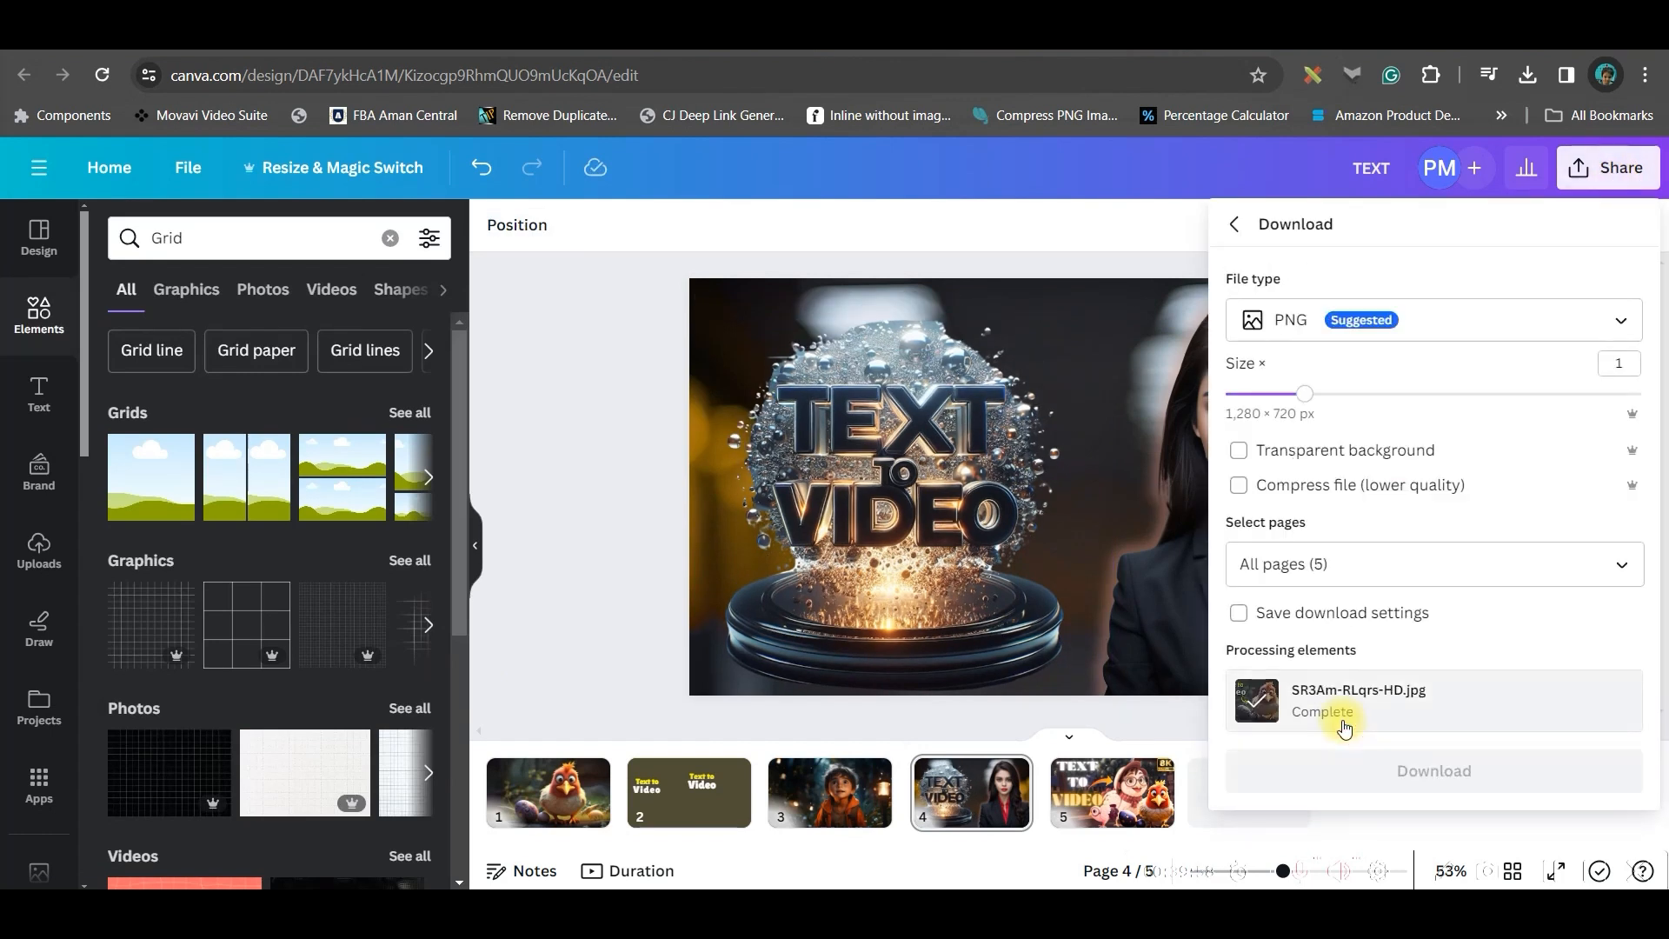
left_click(1602, 570)
left_click(1586, 215)
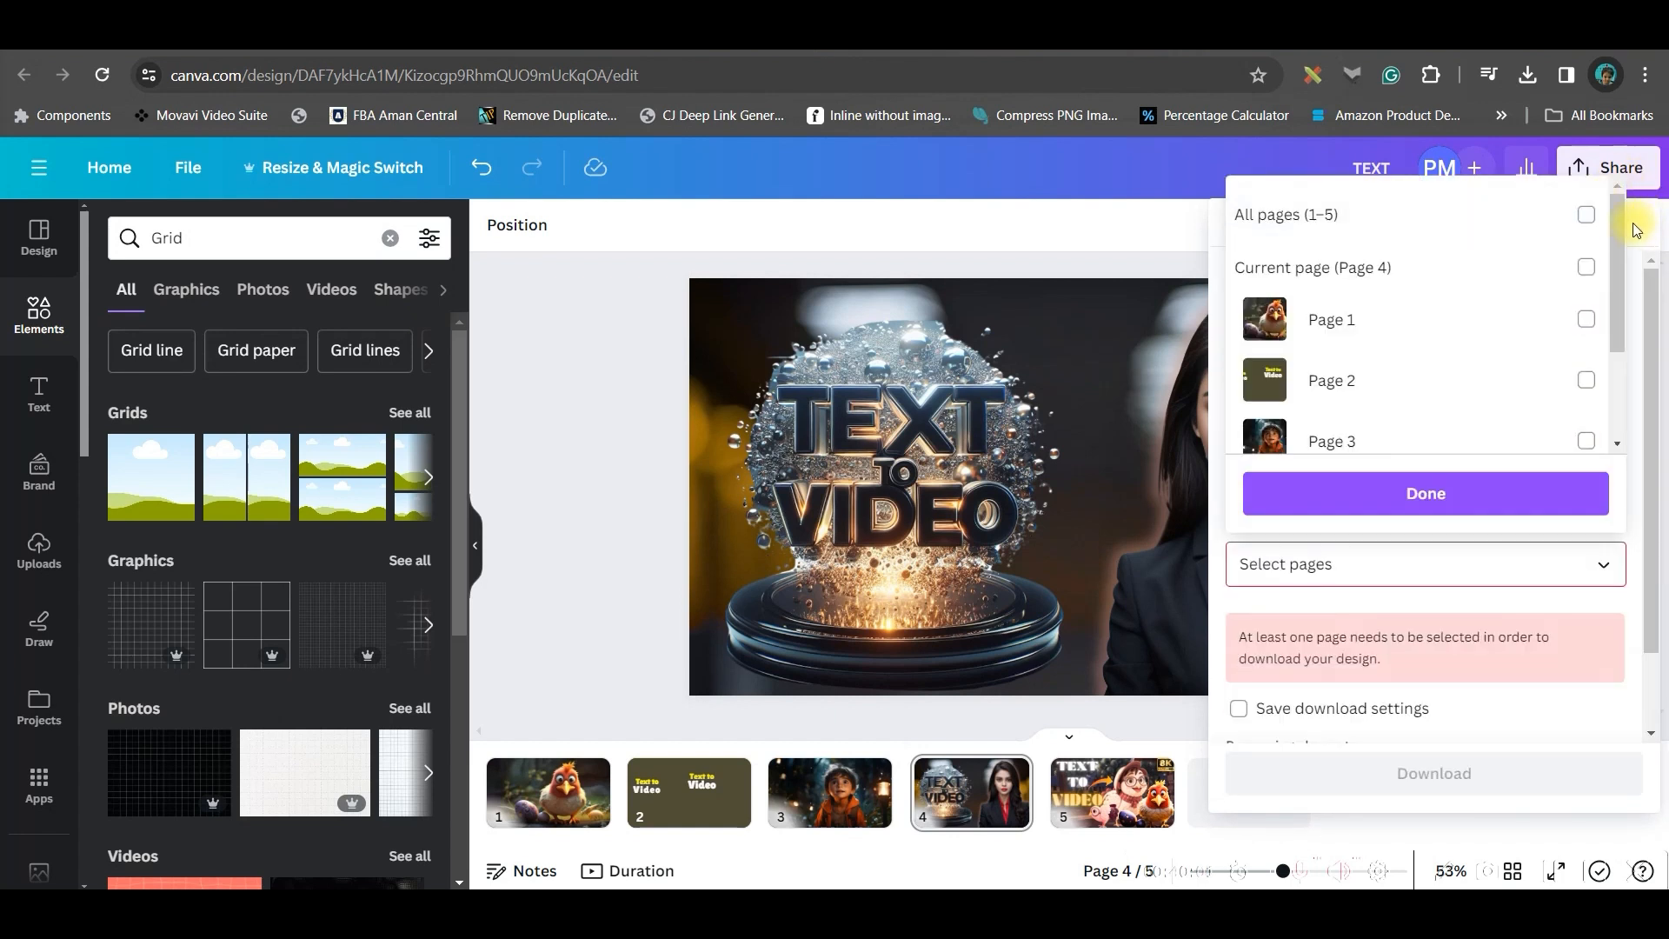
scroll(1584, 347, "down", 3)
left_click(1584, 414)
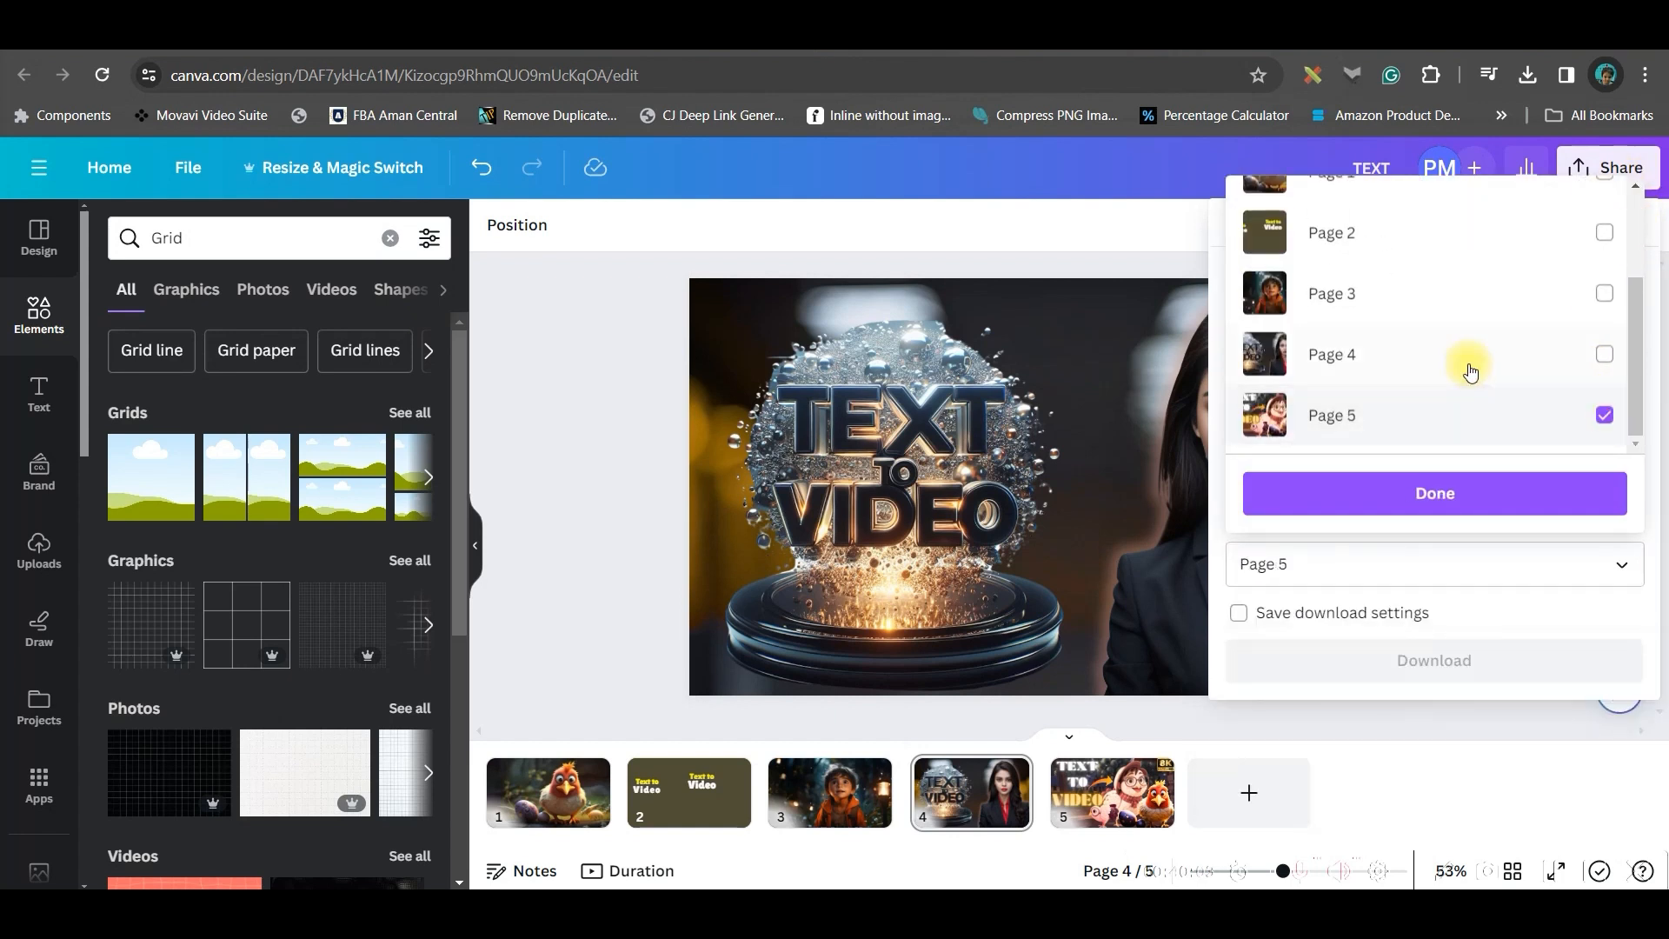
left_click(1604, 354)
left_click(1604, 415)
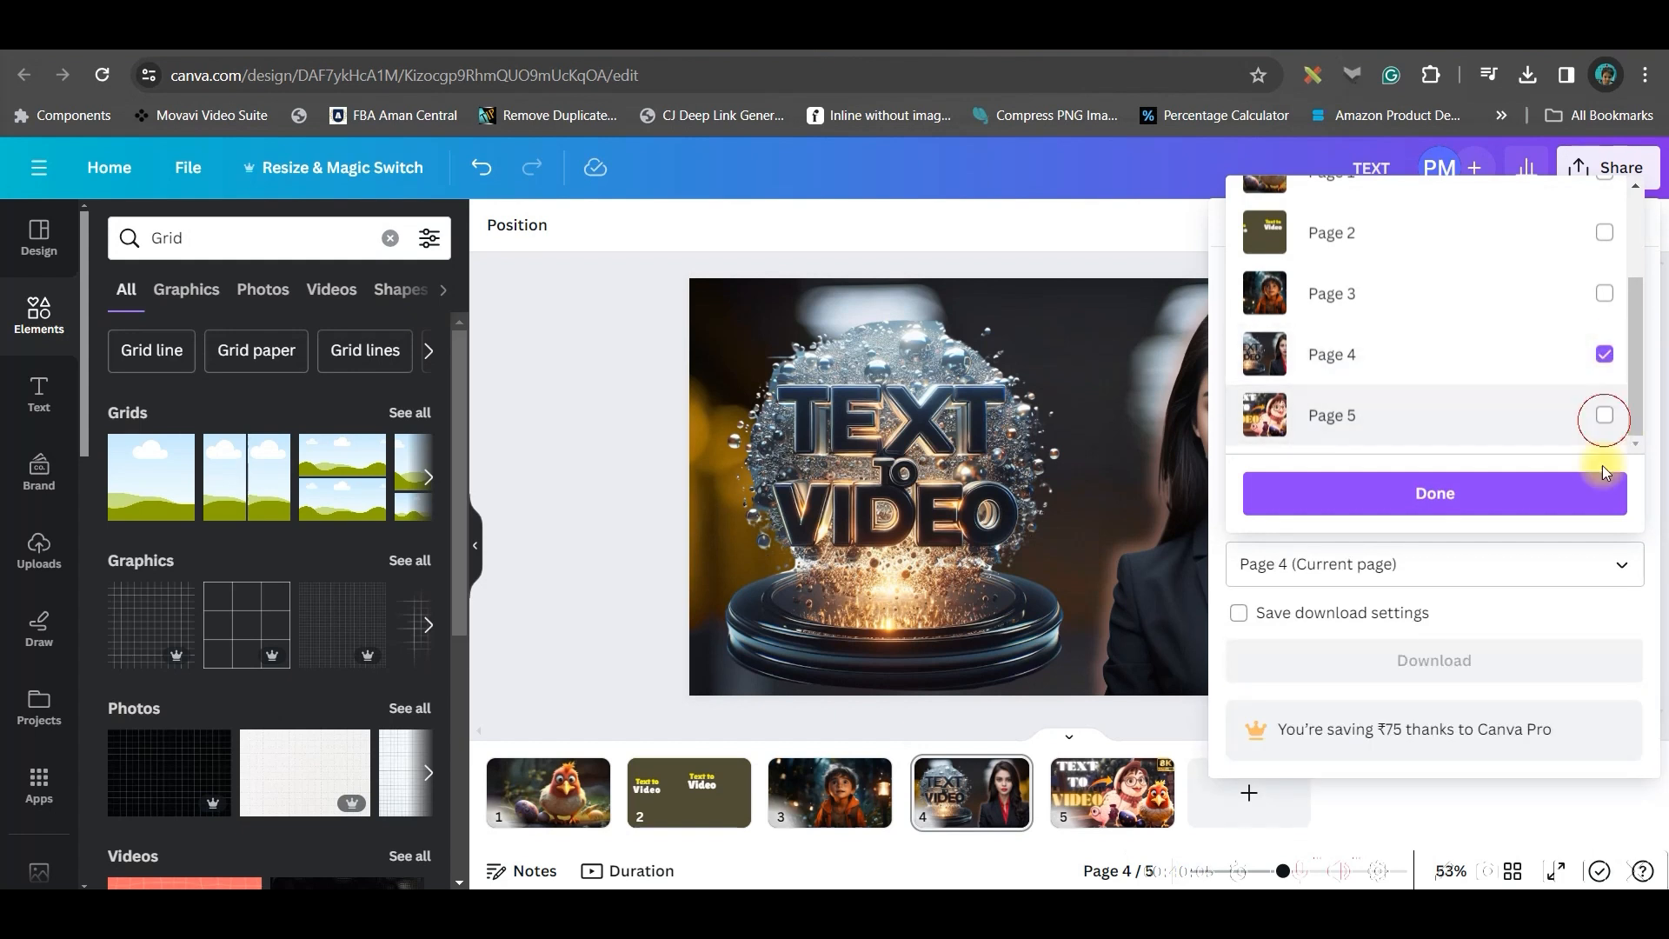
left_click(1489, 493)
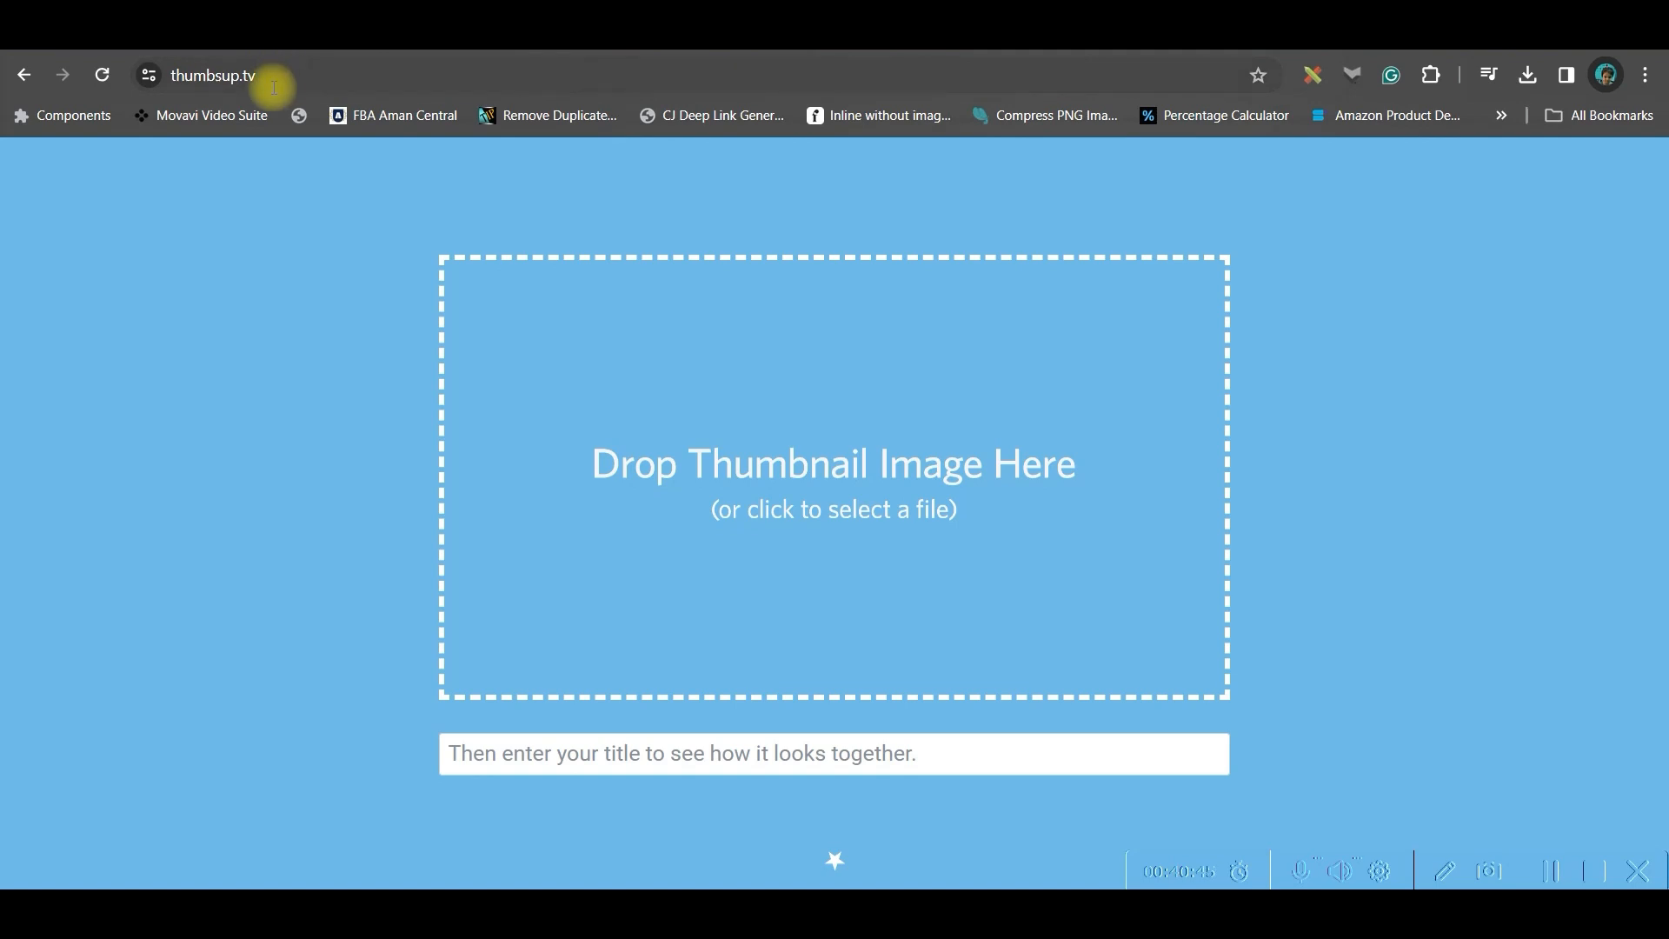
Switch to thumbsup.tv and upload TEXT.png as the thumbnail image to preview
left_click(694, 483)
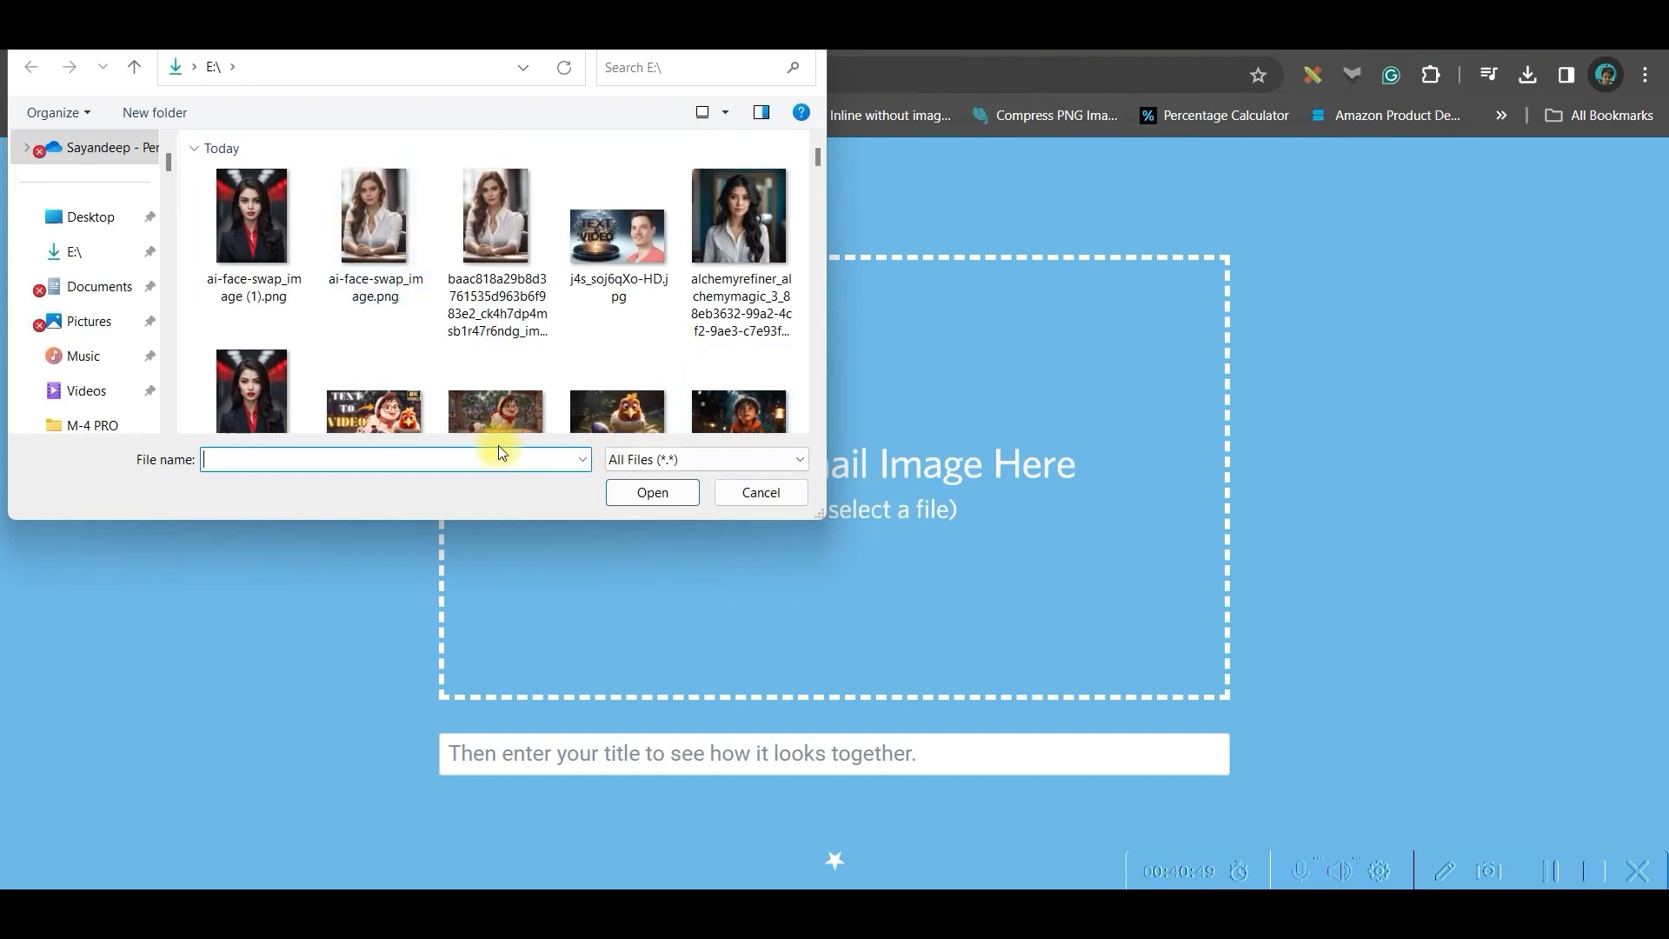
scroll(496, 392, "down", 3)
left_click(376, 187)
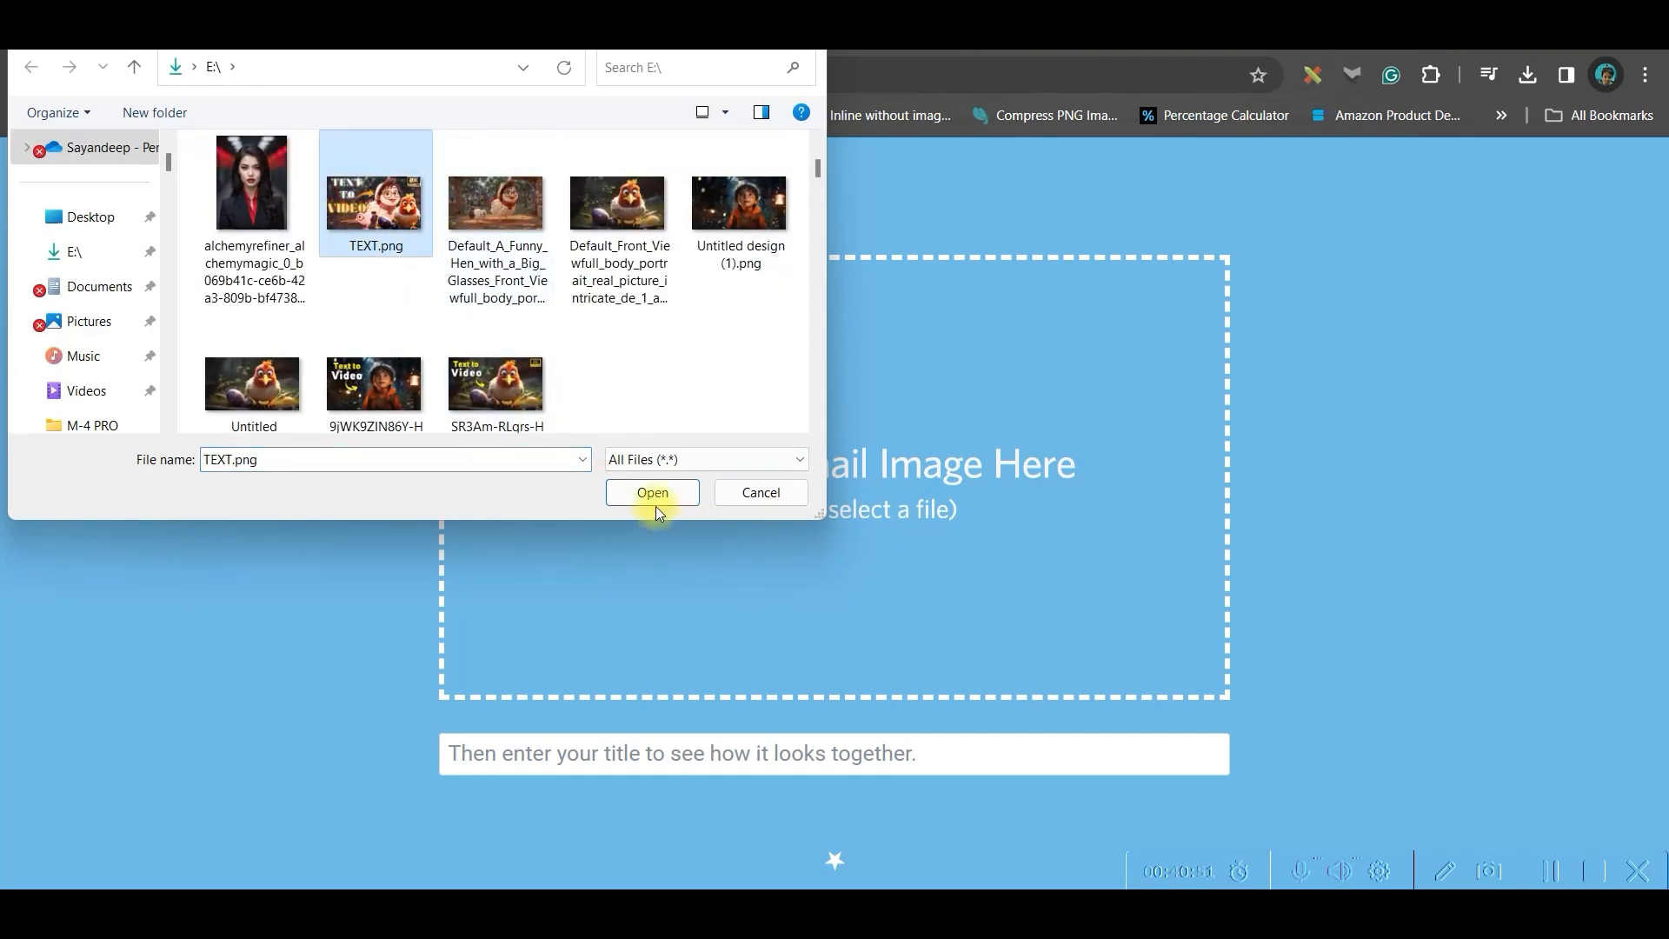
left_click(653, 492)
Scroll through the thumbnail previews in the web browser layouts
scroll(965, 635, "down", 1)
left_click(930, 692)
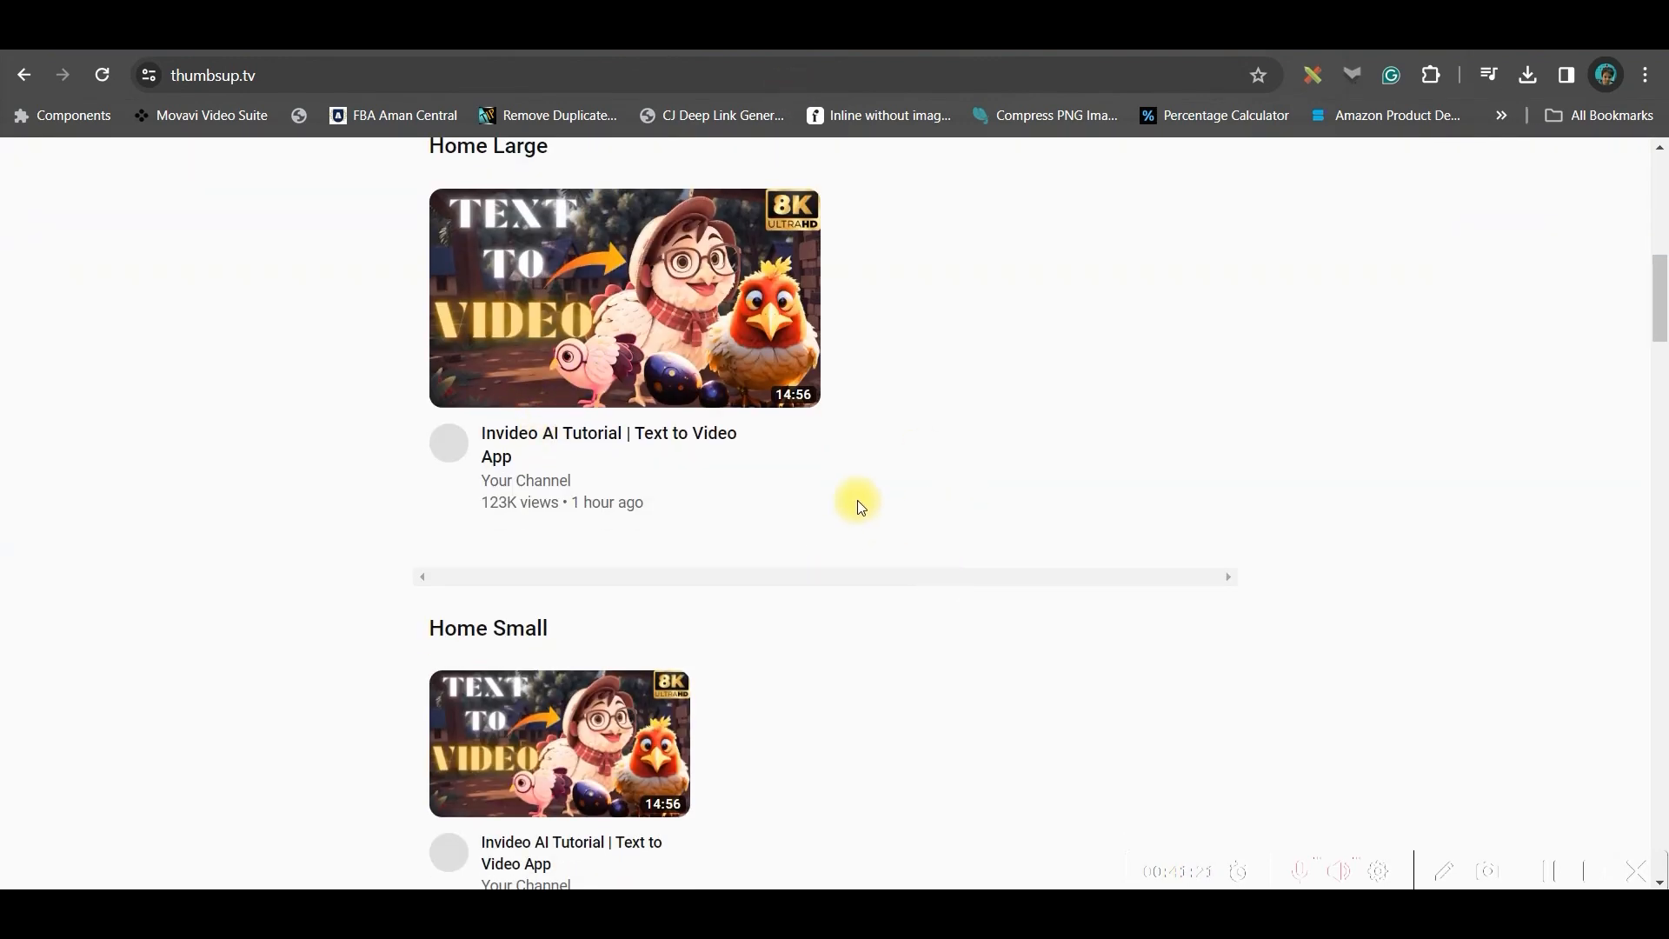
scroll(424, 553, "up", 3)
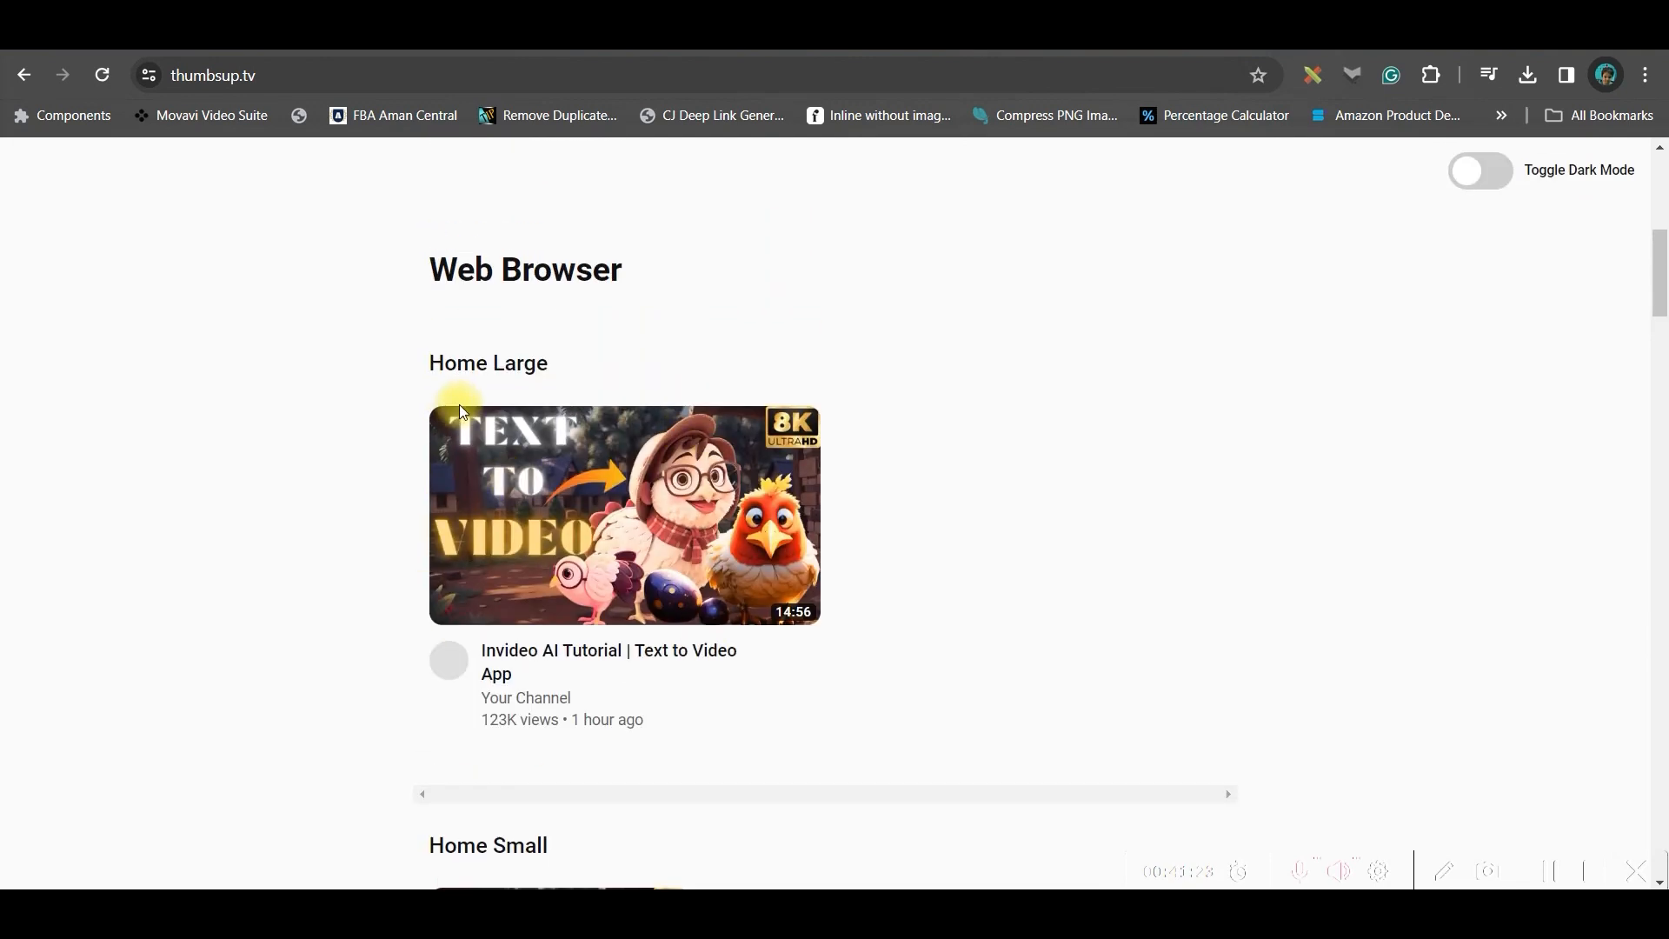
scroll(461, 410, "down", 10)
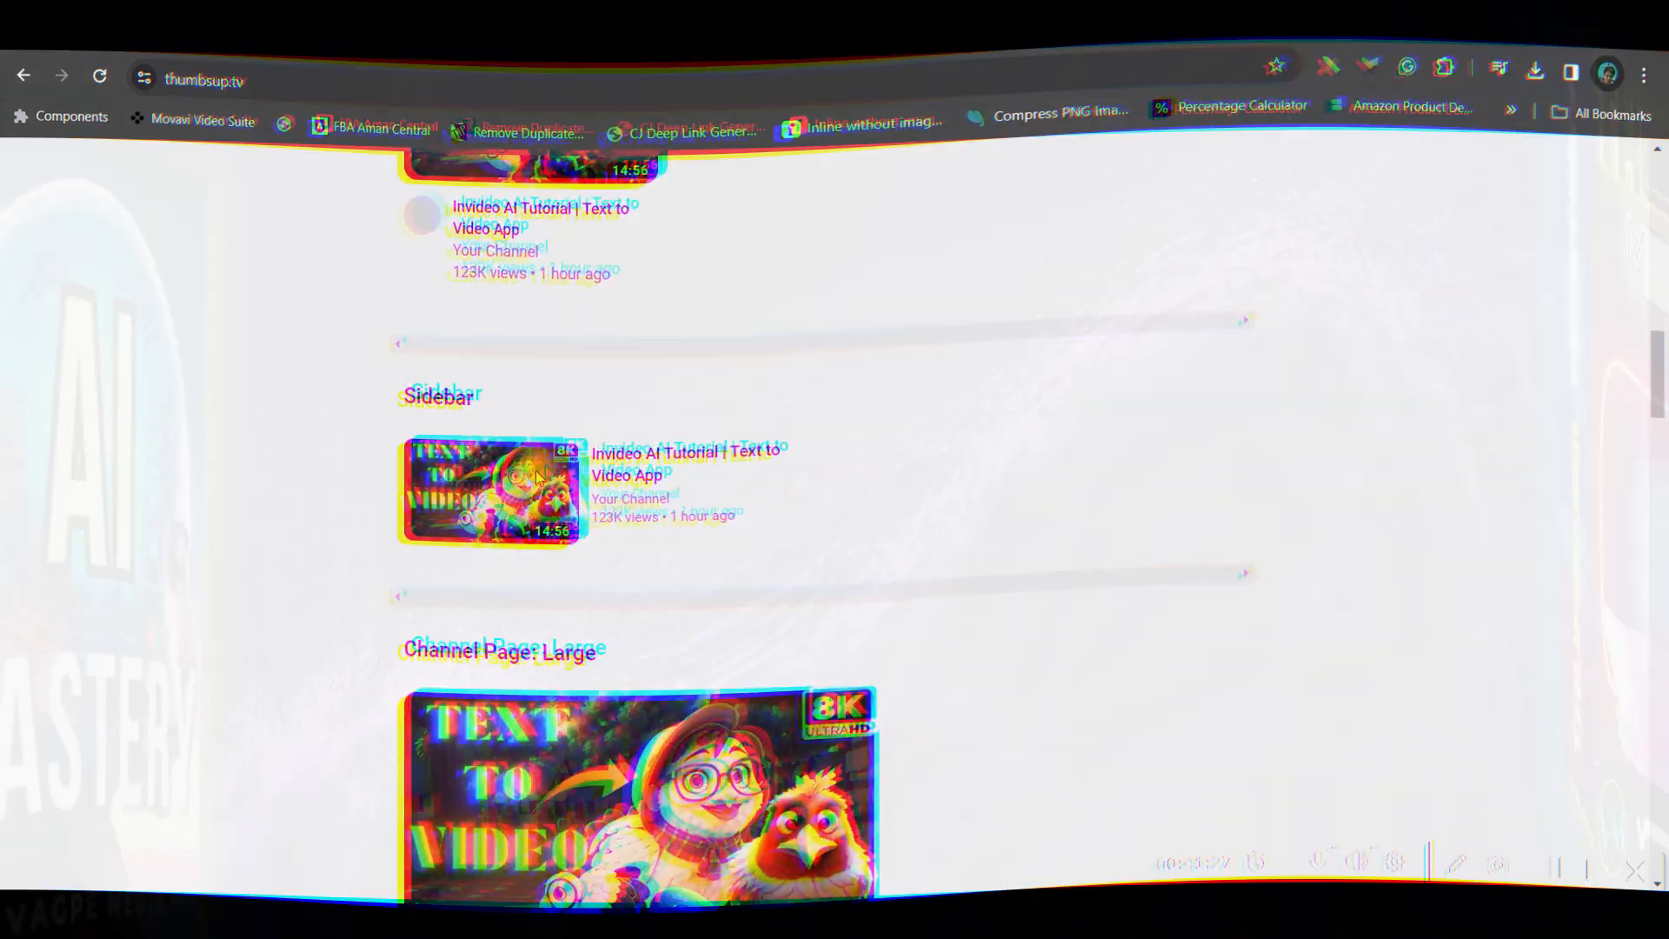